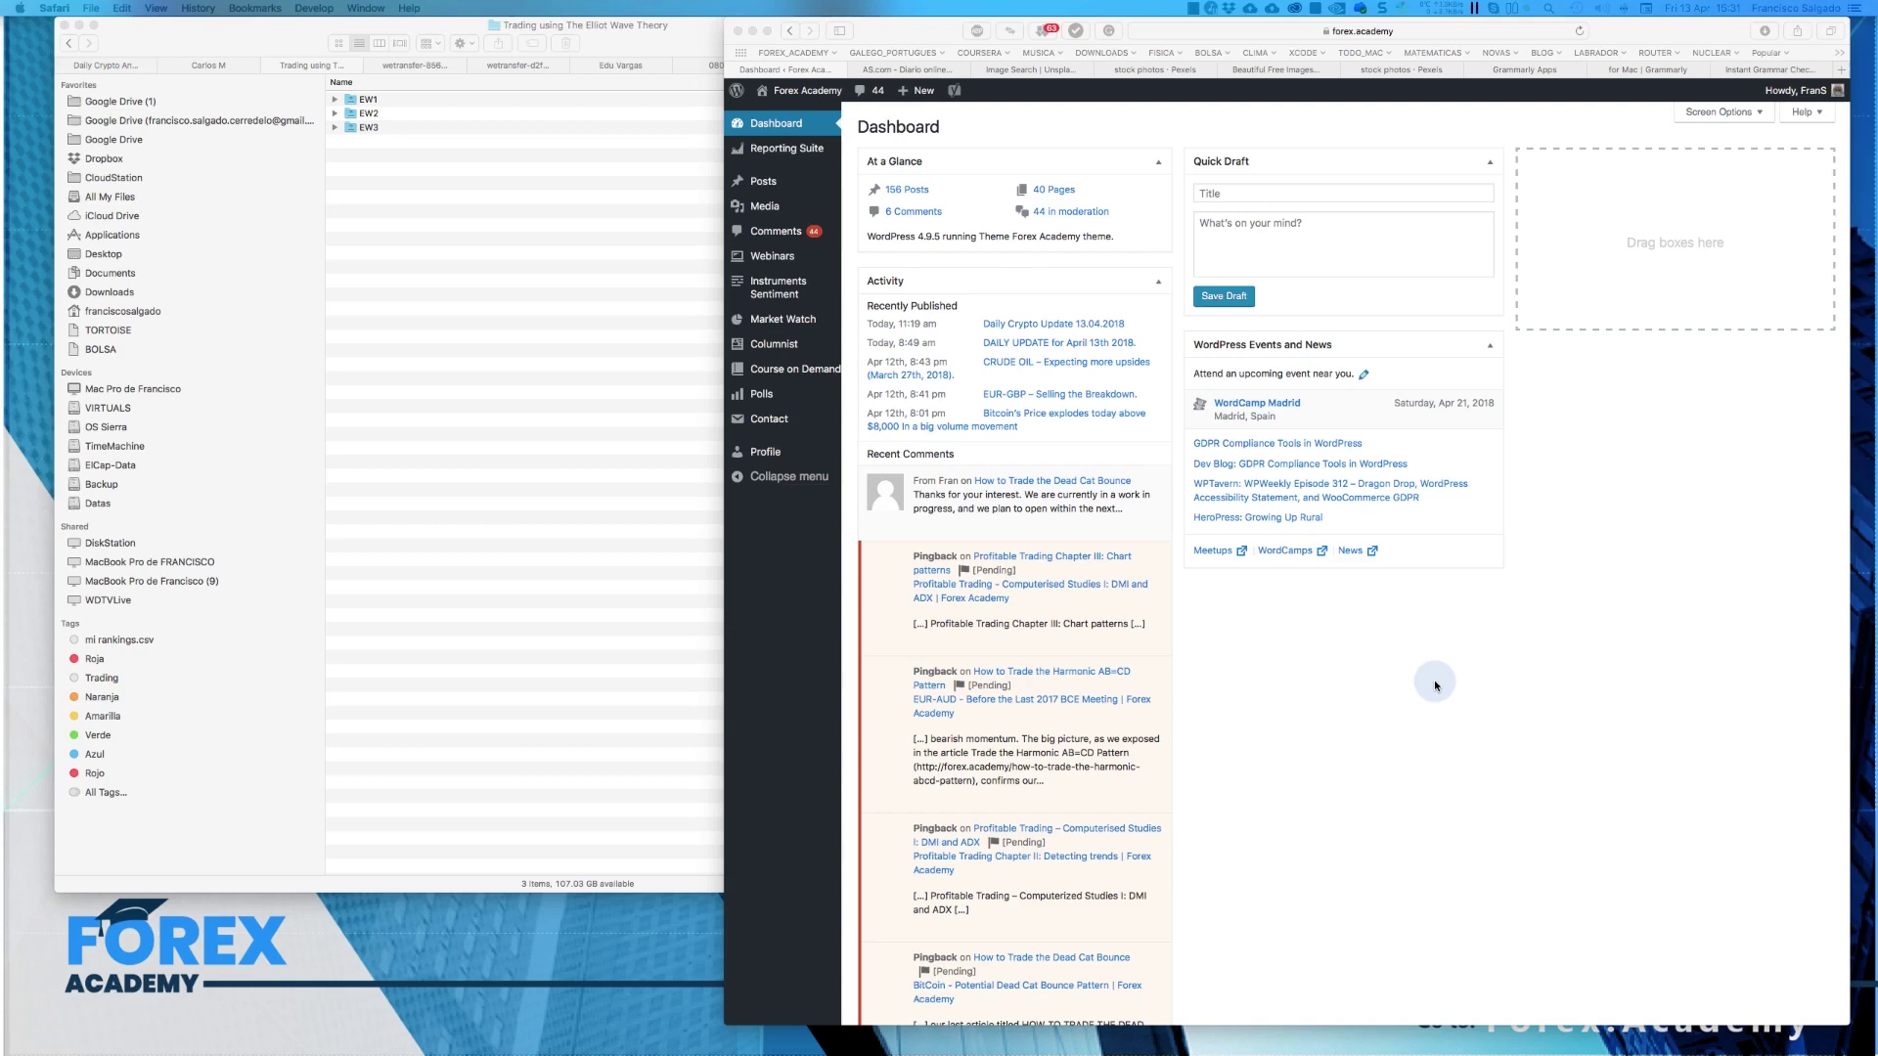
Step: Bring the 'Trading using The Elliott Wave Theory' Finder folder in front of the WordPress dashboard
{"action": "left_click", "coordinate": [417, 434]}
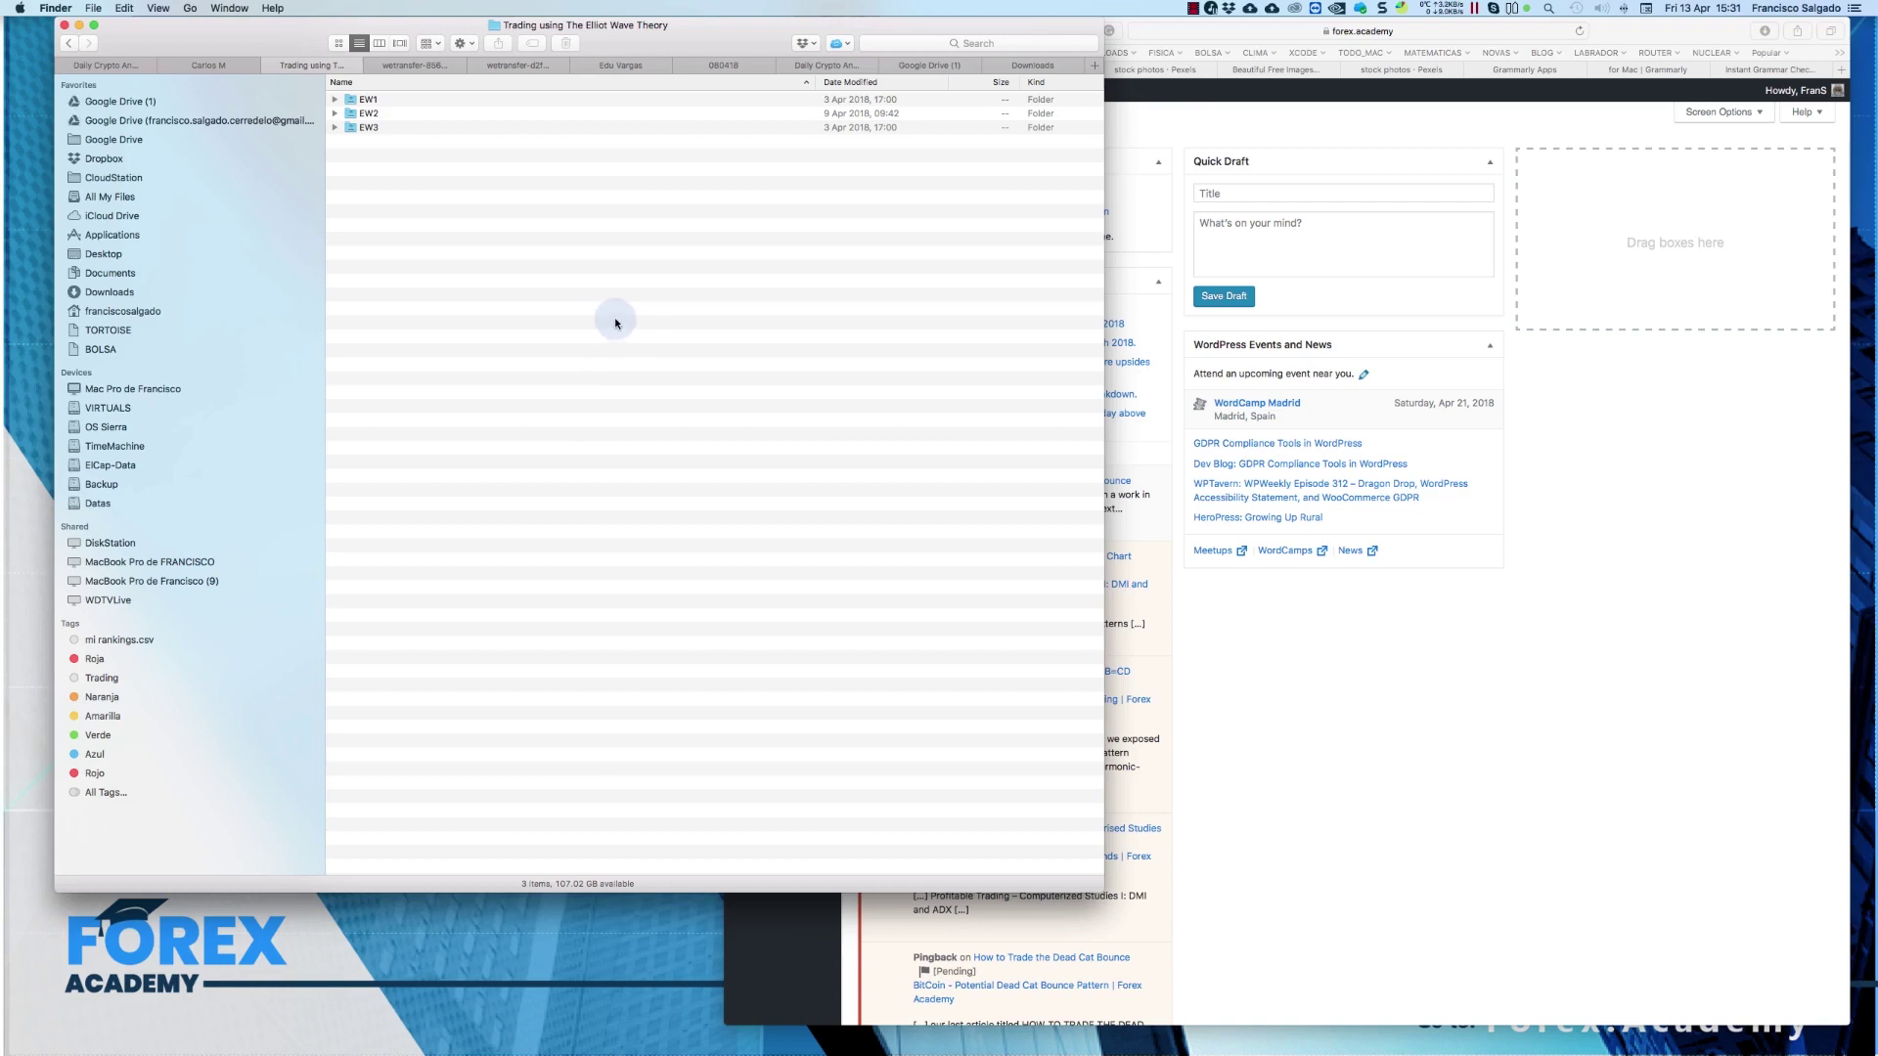
Step: Expand EW2 and preview the Trading using The Elliott Wave II document in Word, then close it
{"action": "left_click", "coordinate": [334, 115]}
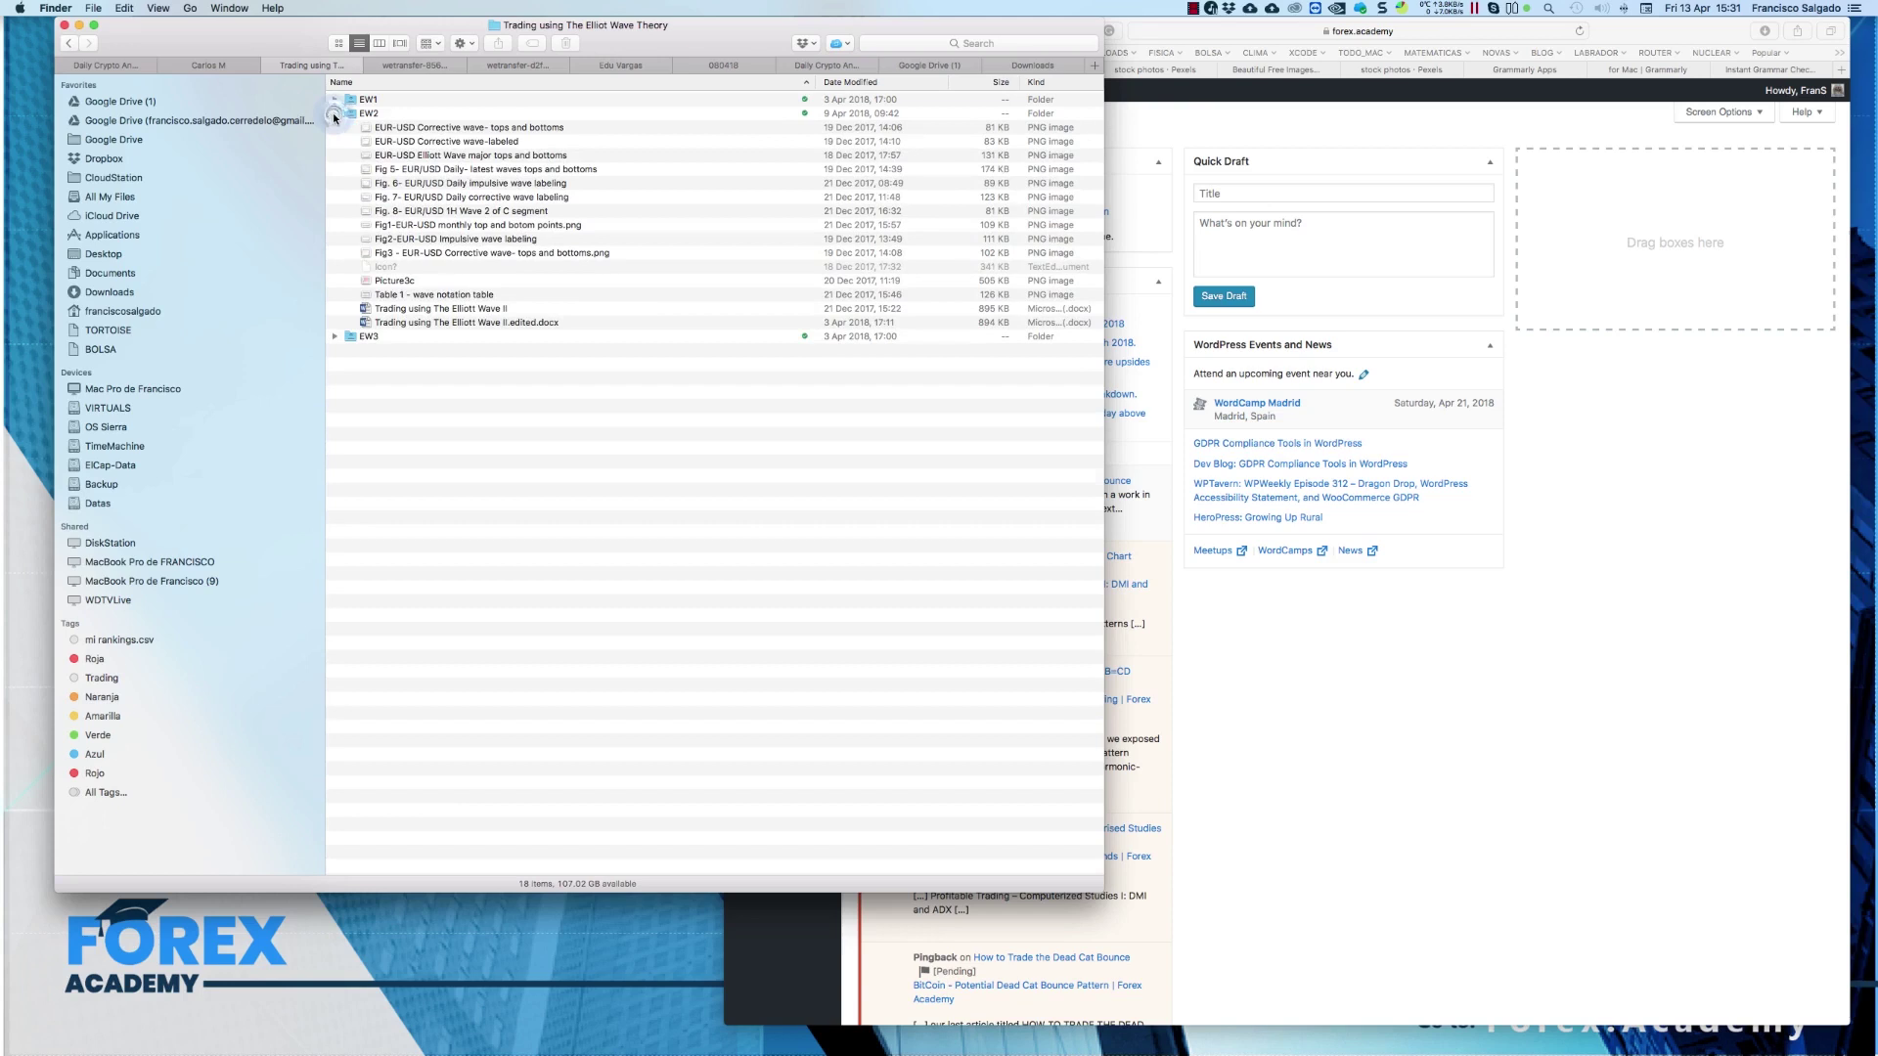
{"action": "double_click", "coordinate": [382, 309]}
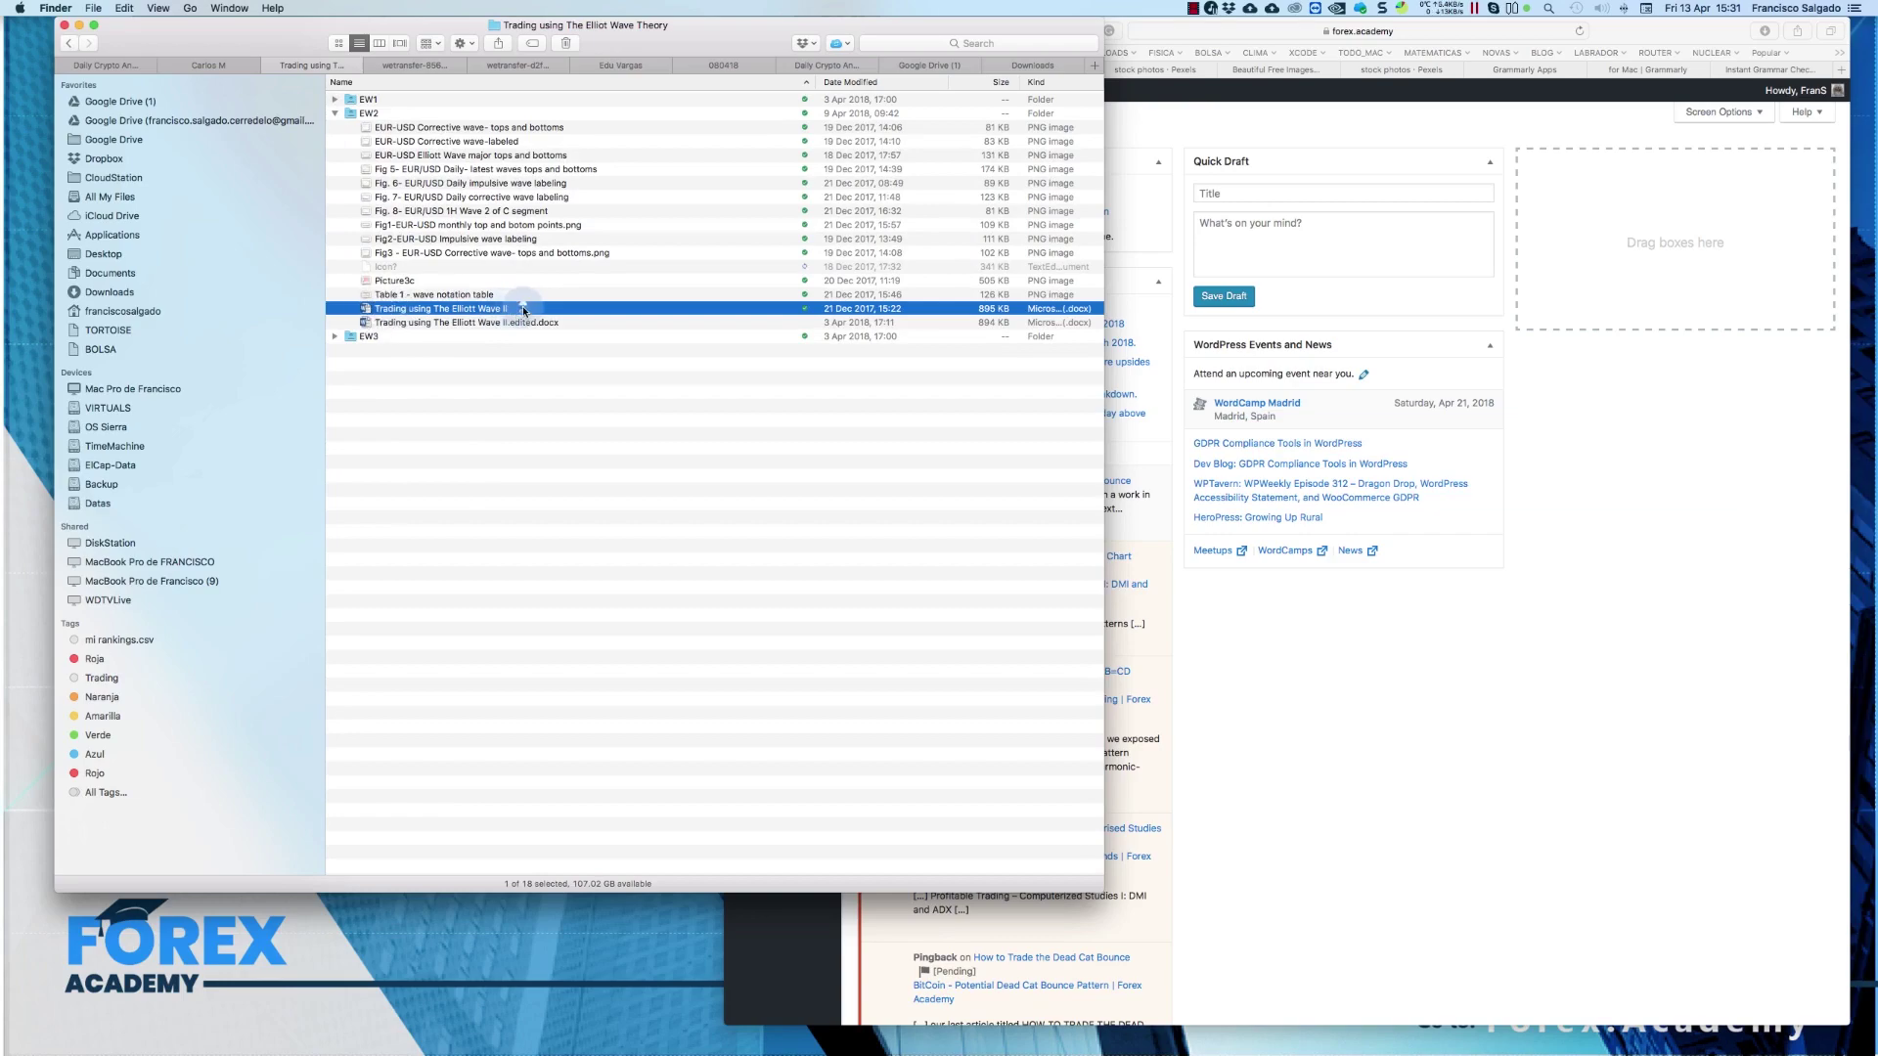
{"action": "scroll", "coordinate": [583, 500], "scroll_direction": "down", "scroll_amount": 10}
{"action": "scroll", "coordinate": [583, 499], "scroll_direction": "down", "scroll_amount": 10}
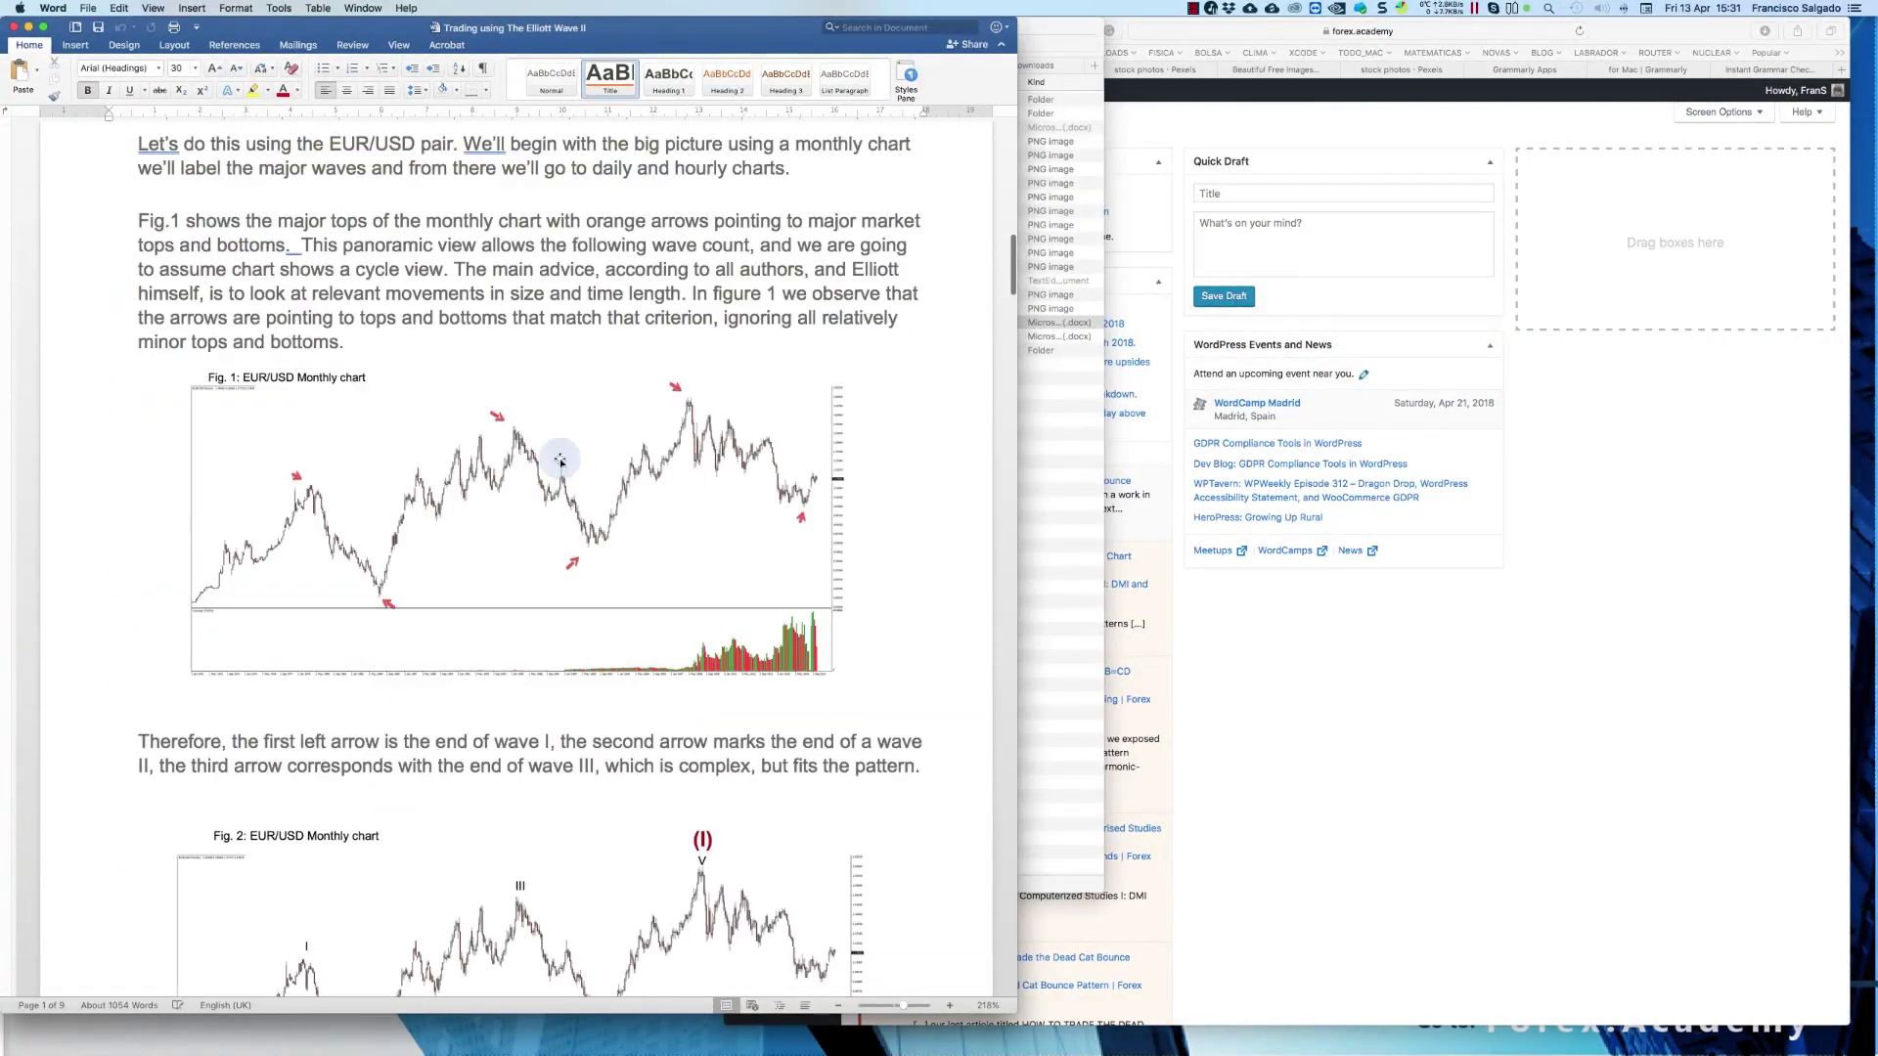
{"action": "left_click", "coordinate": [14, 26]}
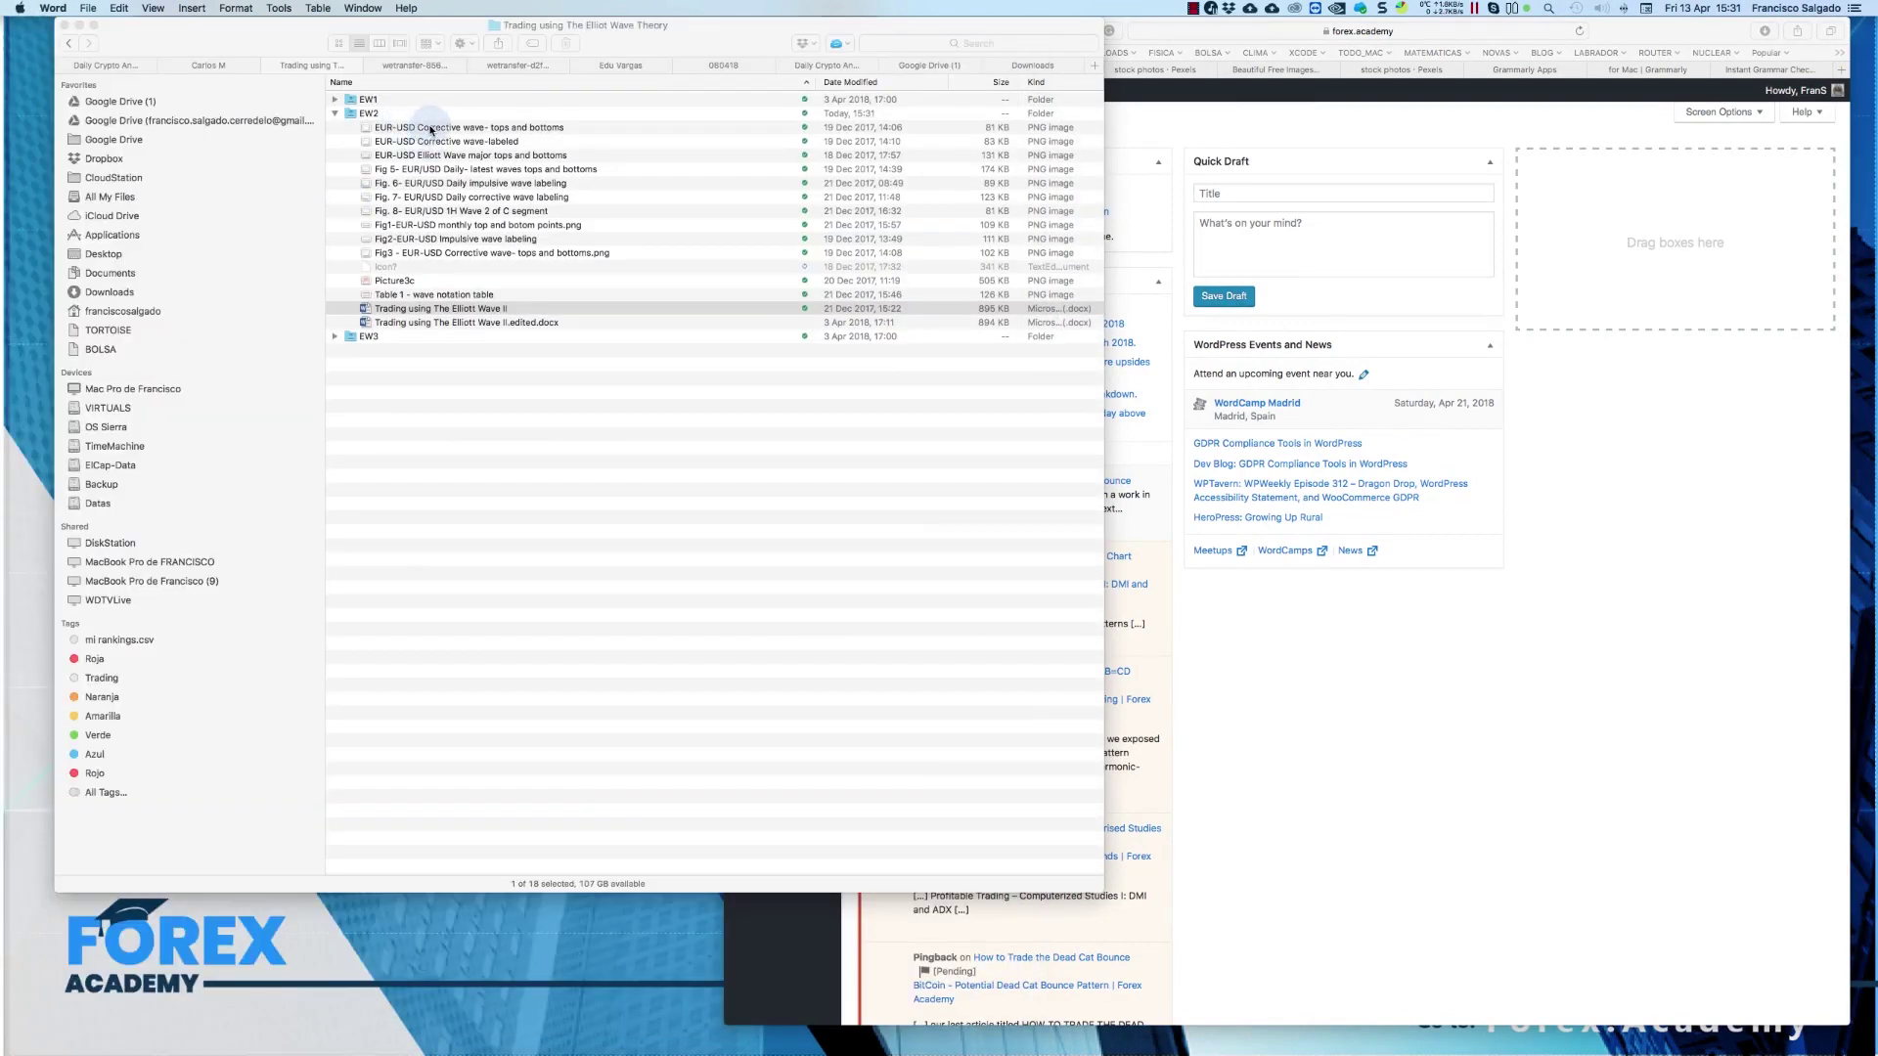
Step: Open the EW2 folder to list its 15 article files
{"action": "left_click", "coordinate": [354, 115]}
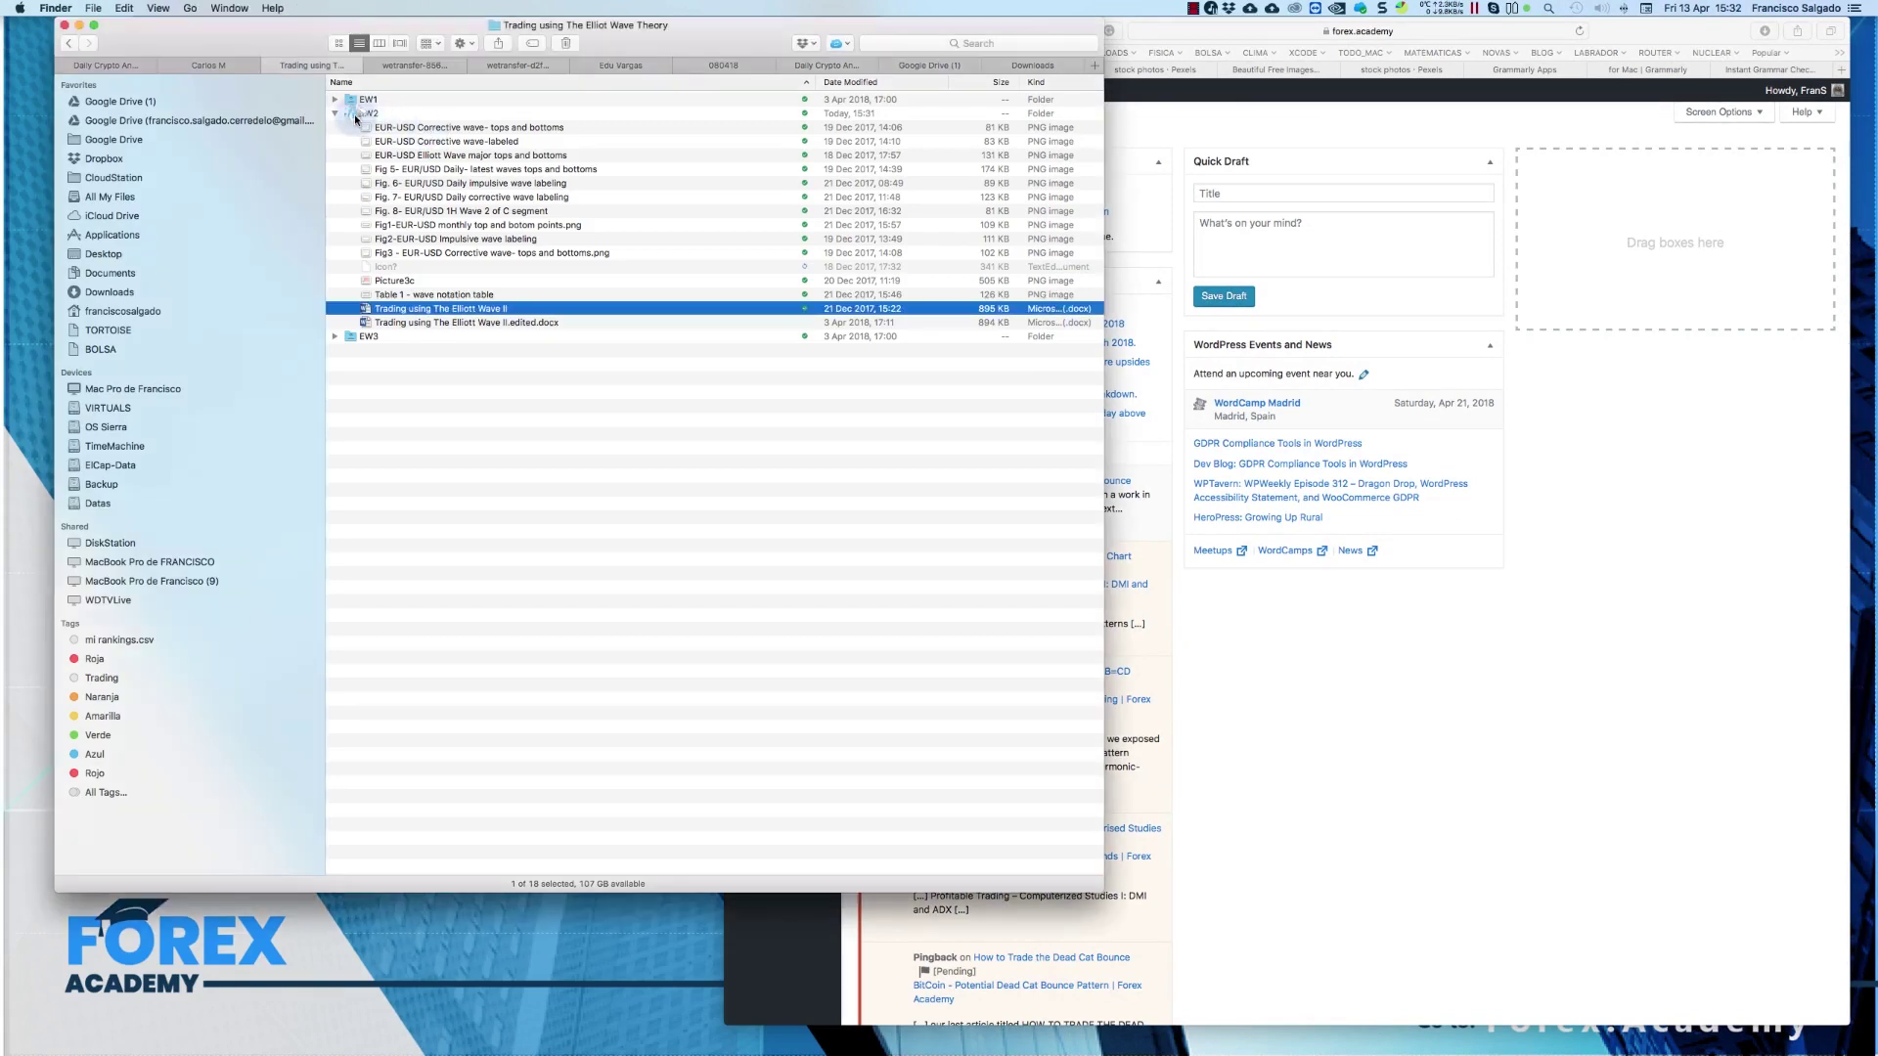
{"action": "left_click", "coordinate": [355, 117]}
{"action": "double_click", "coordinate": [355, 116]}
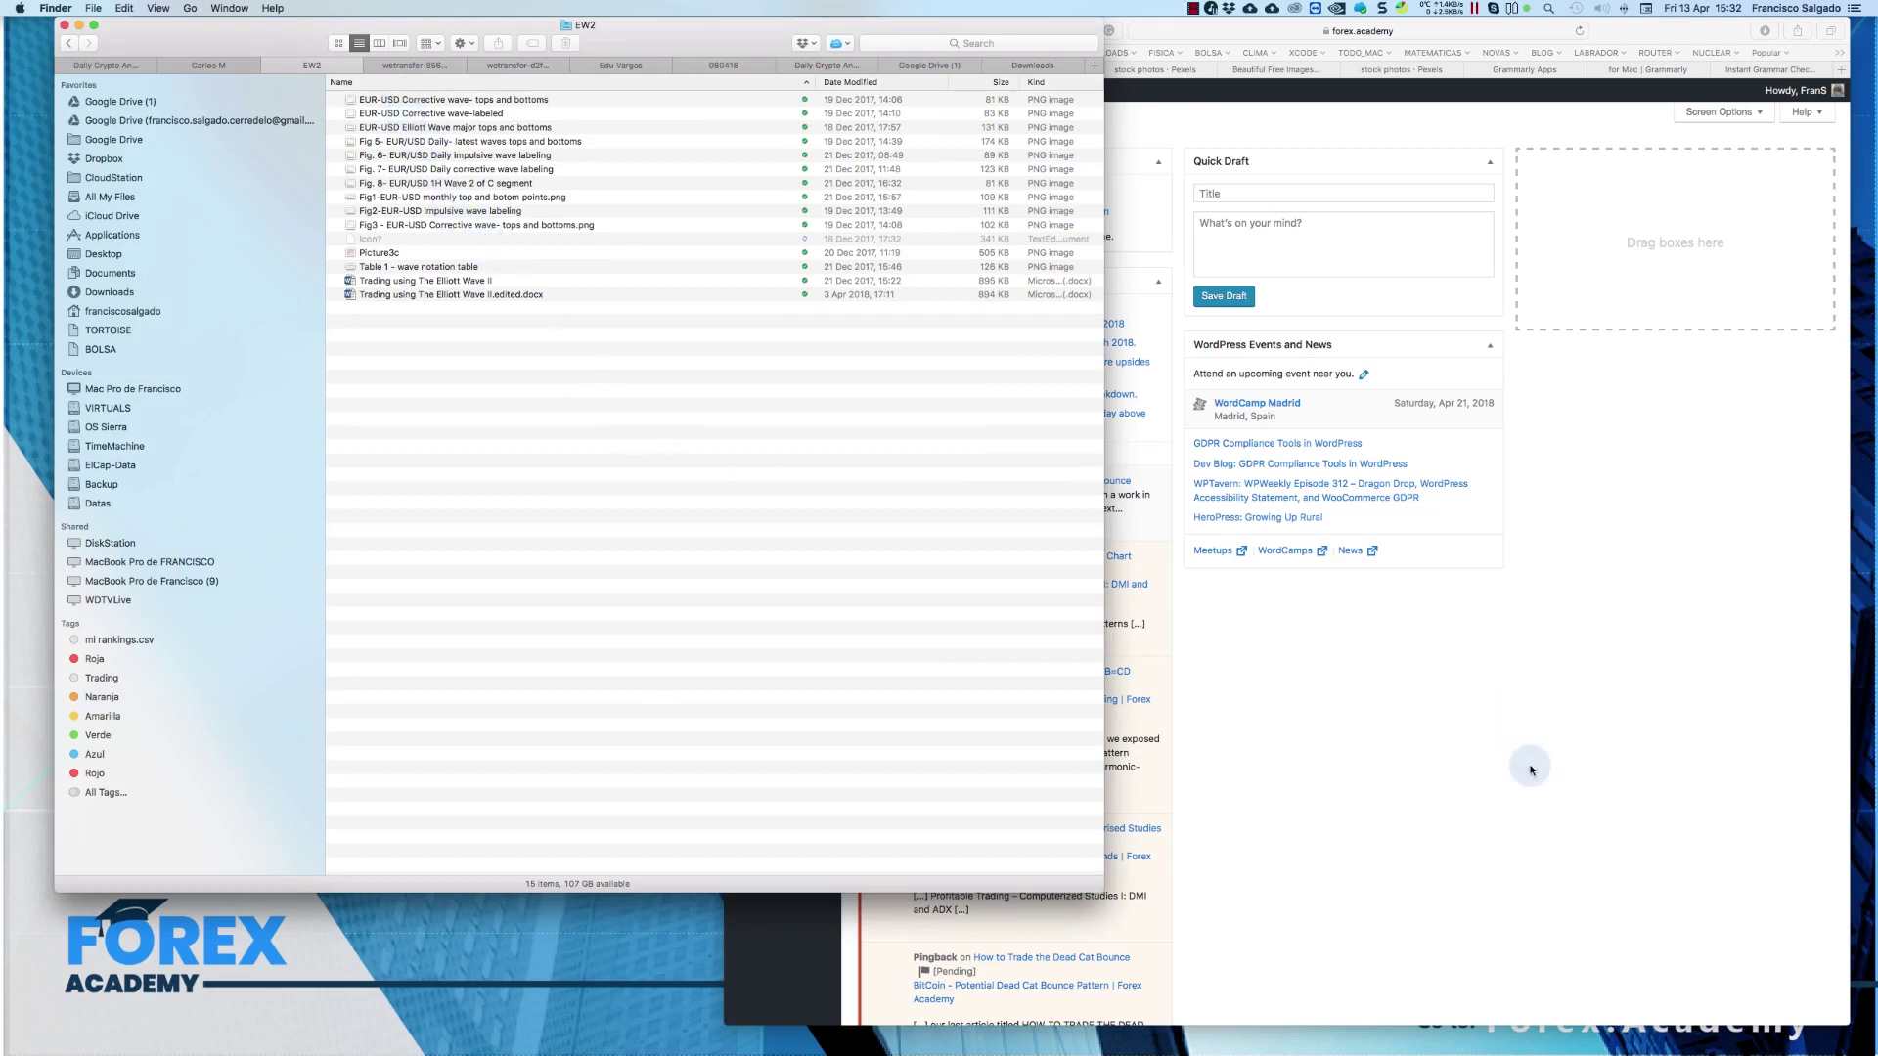
Step: Return to Safari and view the Grammarly for Mac page from the favourites bar
{"action": "left_click", "coordinate": [1340, 679]}
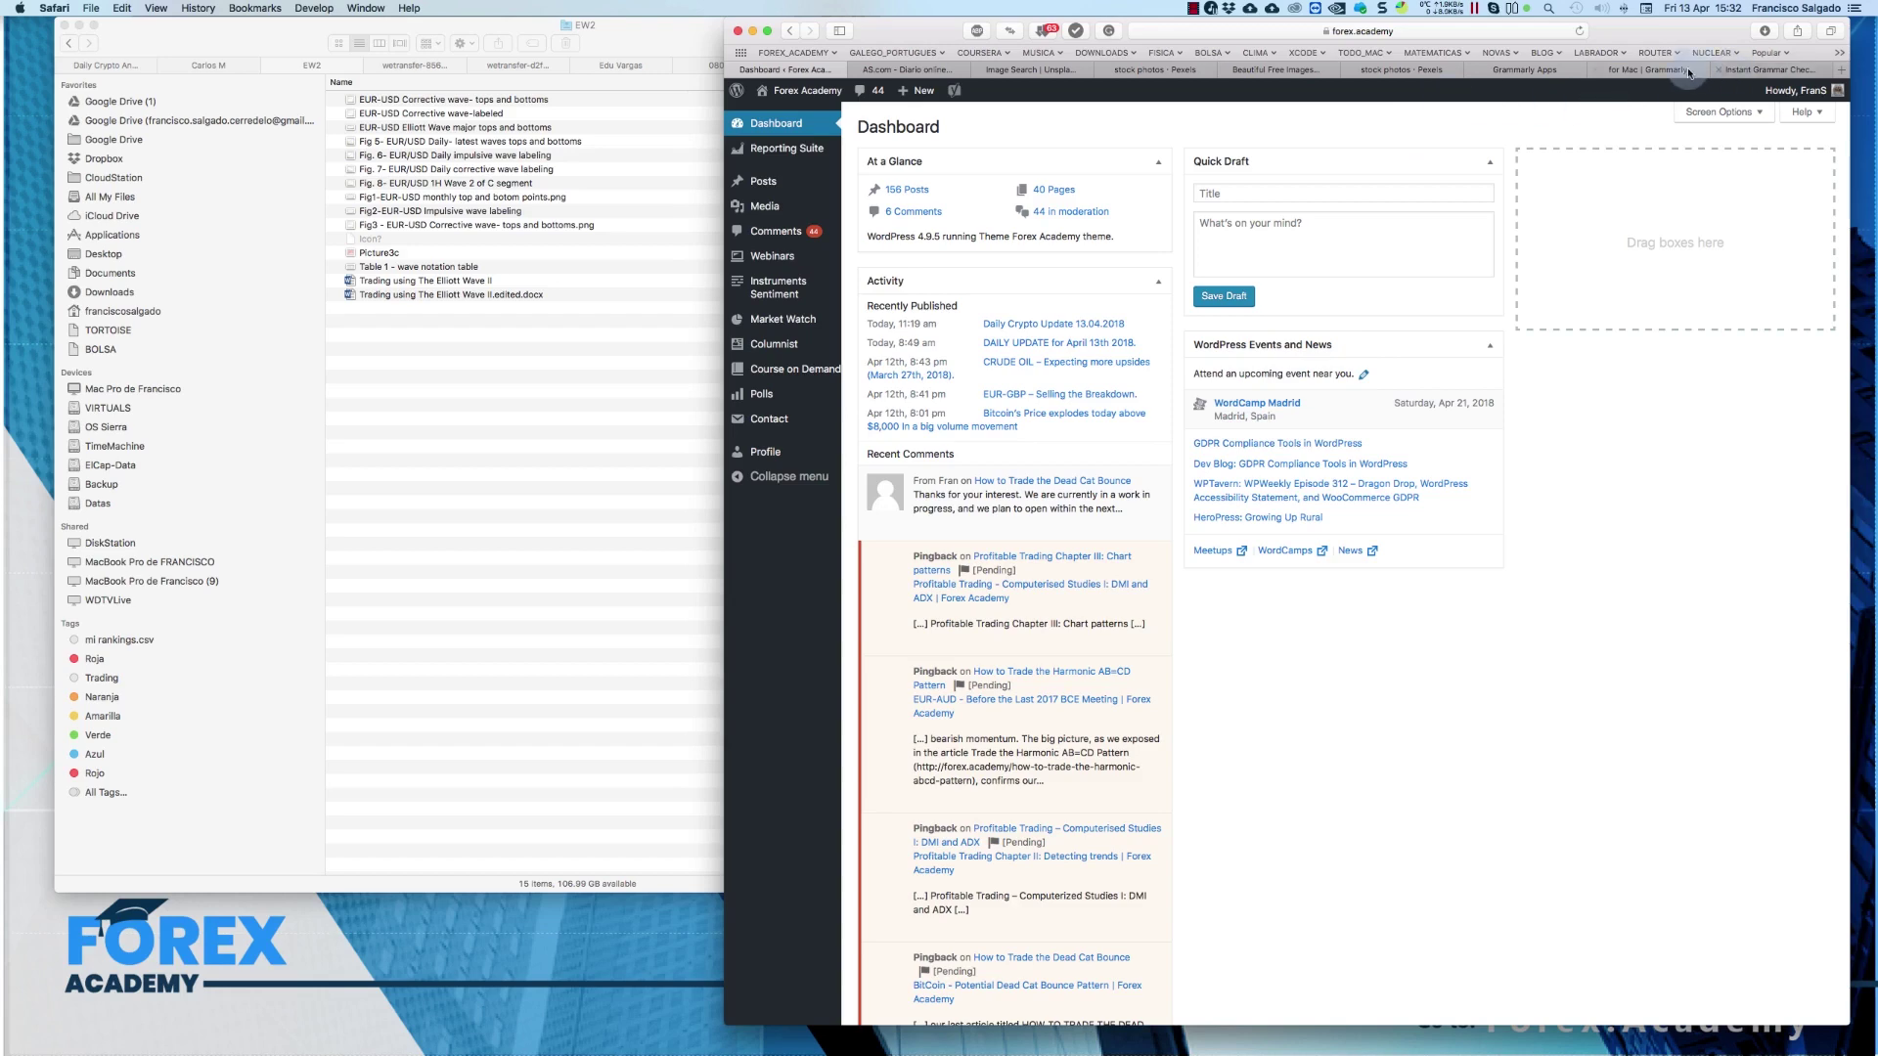
{"action": "left_click", "coordinate": [1767, 70]}
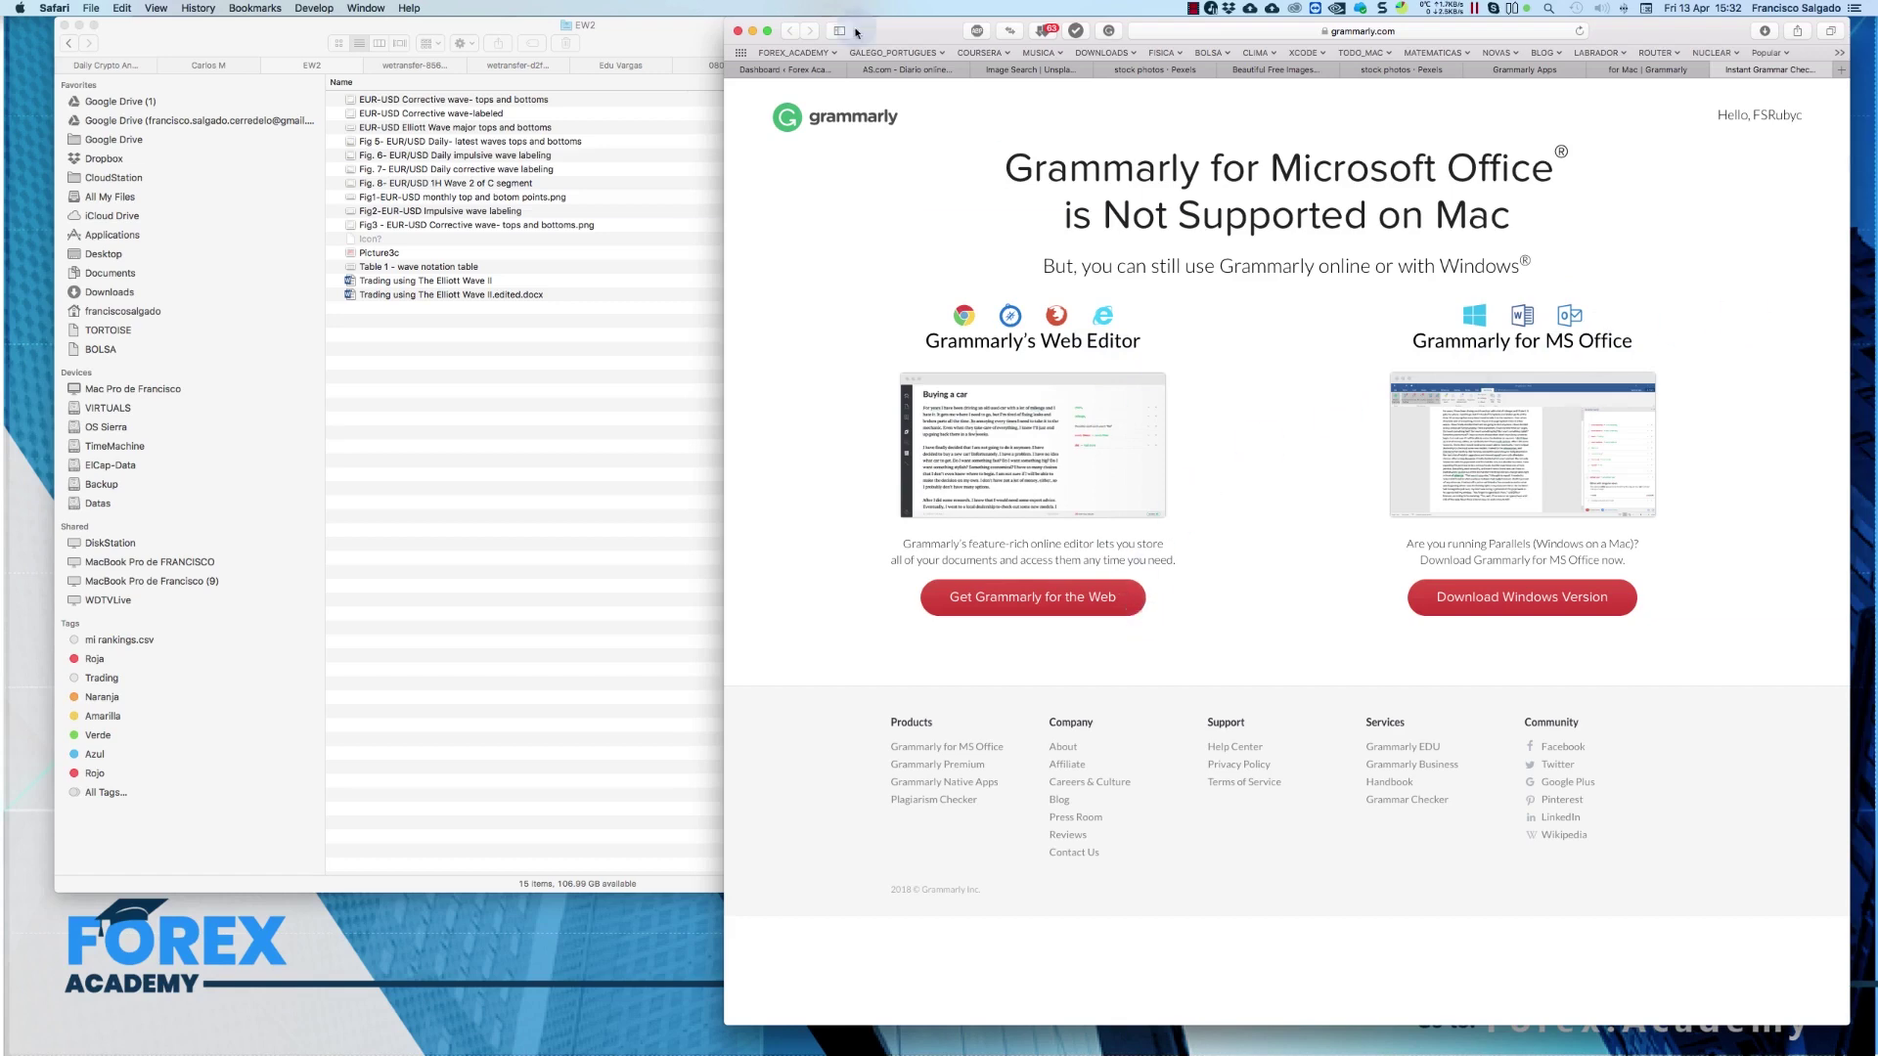
{"action": "left_click", "coordinate": [1647, 72]}
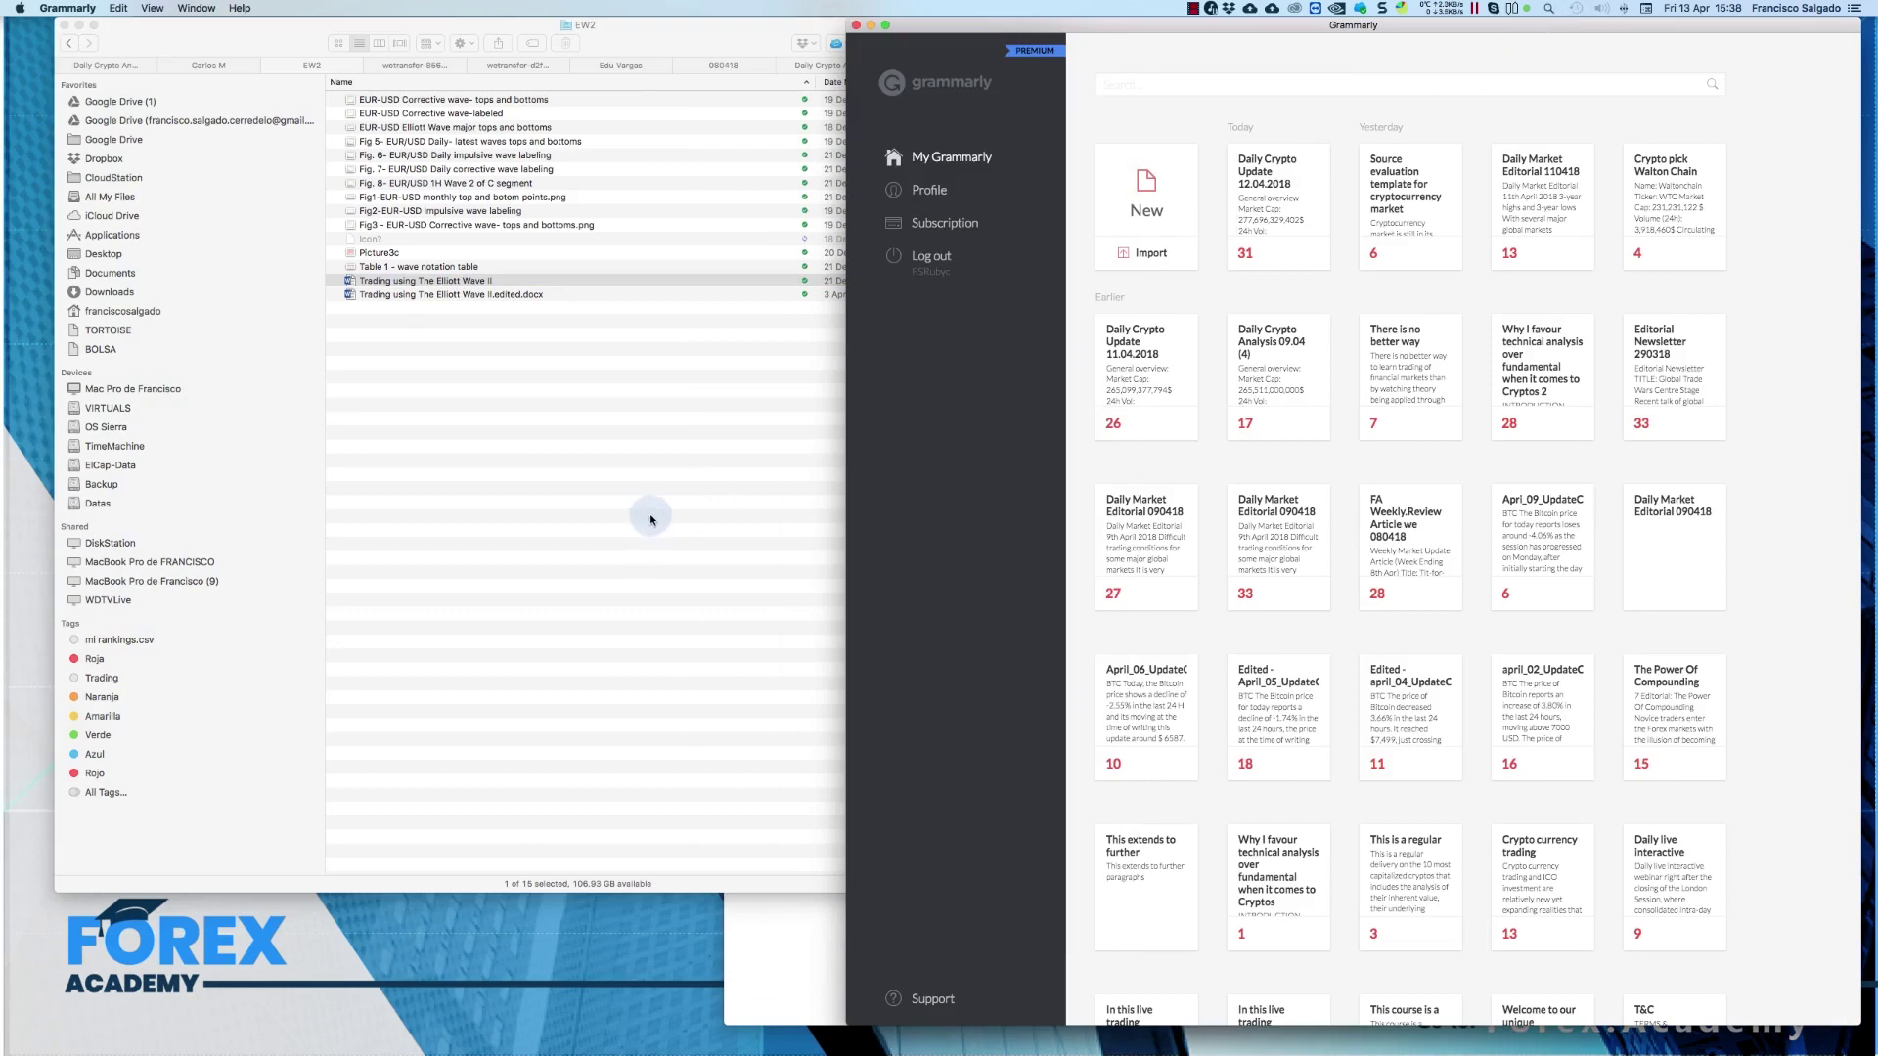
Step: Drag 'Trading using The Elliott Wave II' from Finder into Grammarly and bring up the imported document
{"action": "left_click", "coordinate": [592, 489]}
{"action": "left_click_drag", "start_coordinate": [411, 281], "coordinate": [1287, 272]}
{"action": "left_click", "coordinate": [1650, 28]}
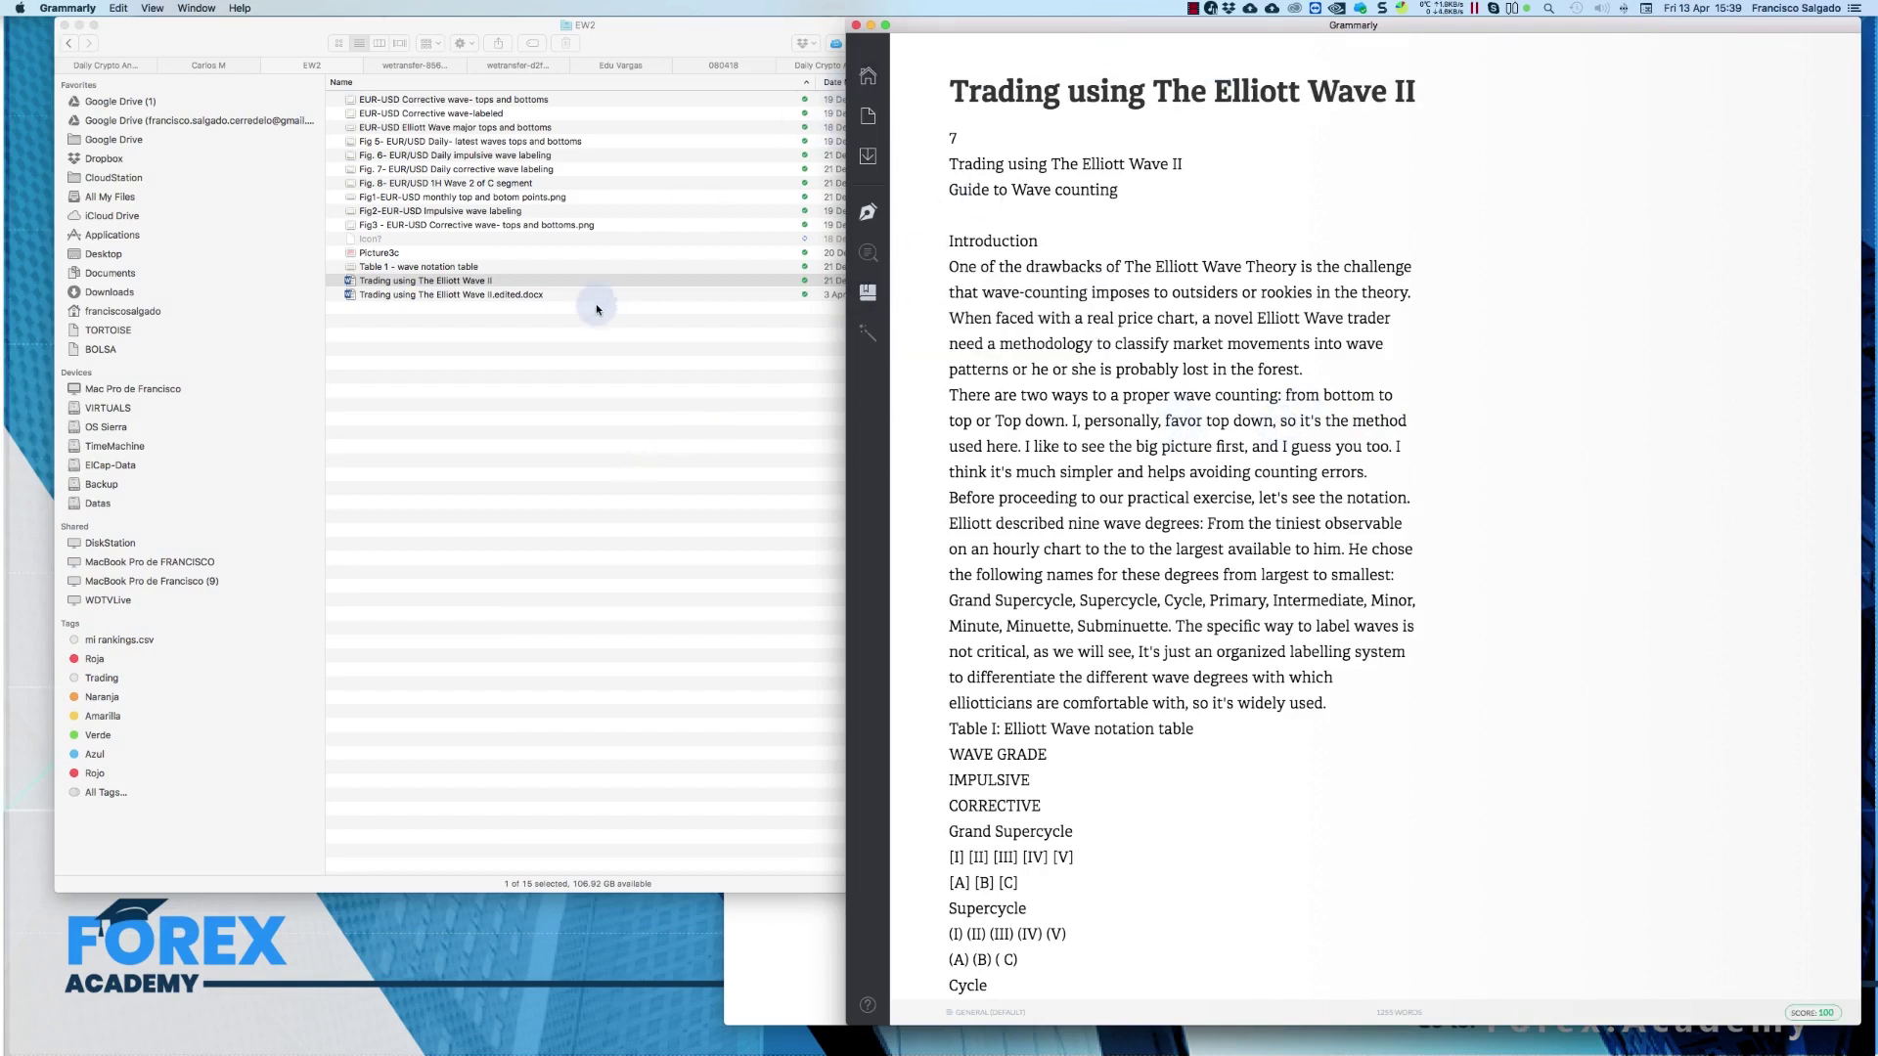
Step: Import the article and accept the 'to avoid', ', or', 'in theory' and 'labeling' suggestions
{"action": "left_click_drag", "start_coordinate": [404, 281], "coordinate": [1213, 301]}
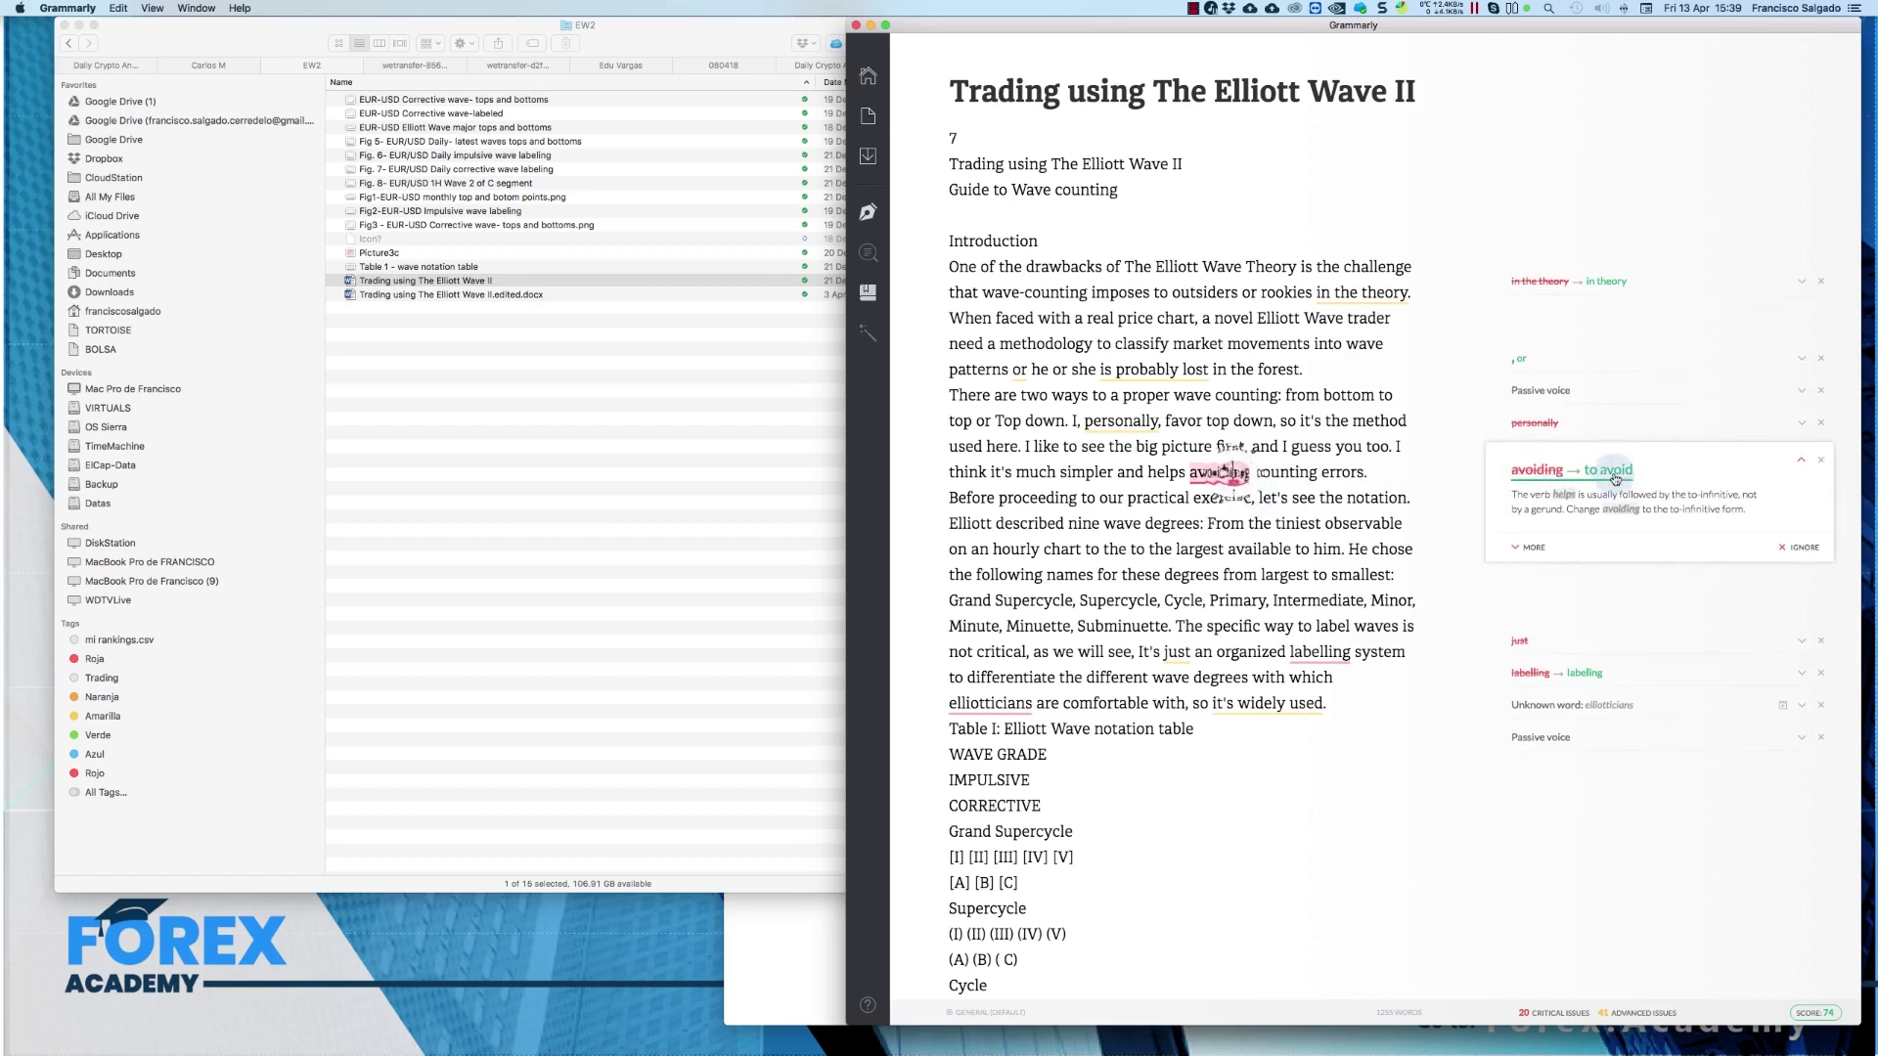
{"action": "left_click", "coordinate": [1613, 472]}
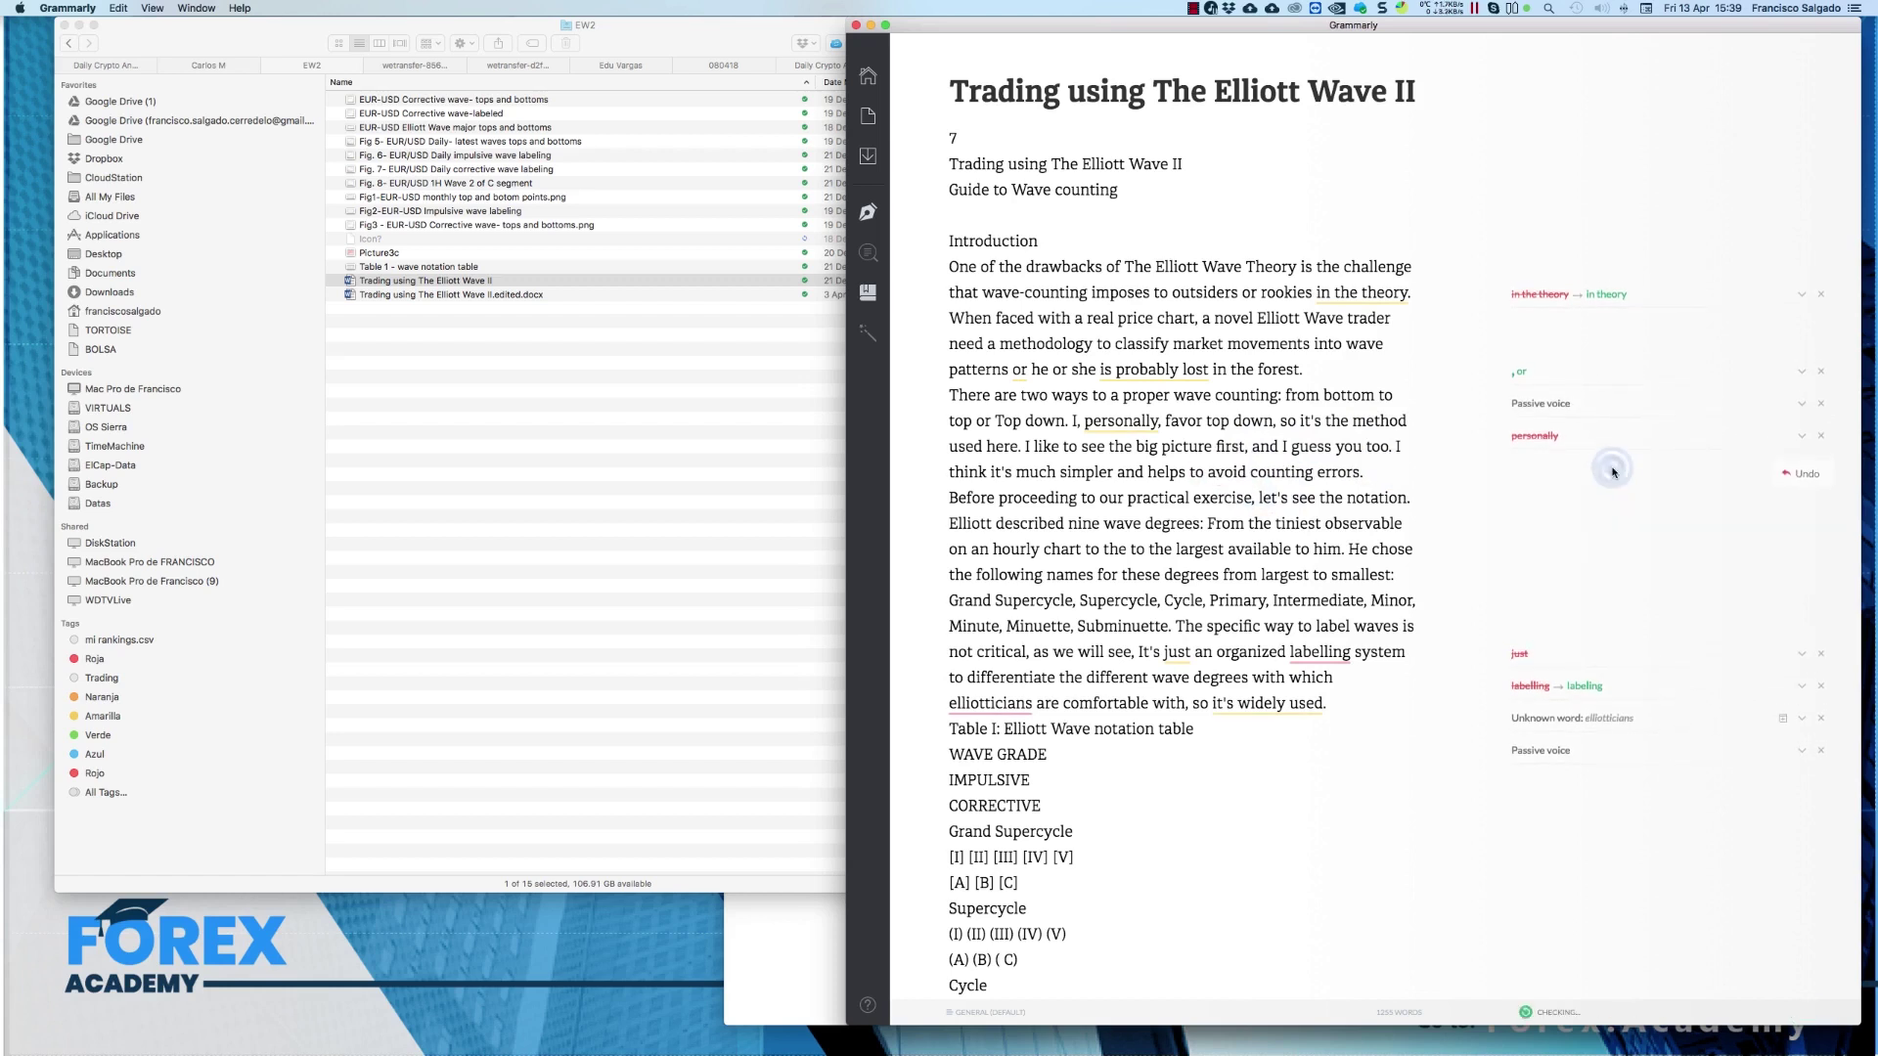
{"action": "left_click", "coordinate": [1514, 378]}
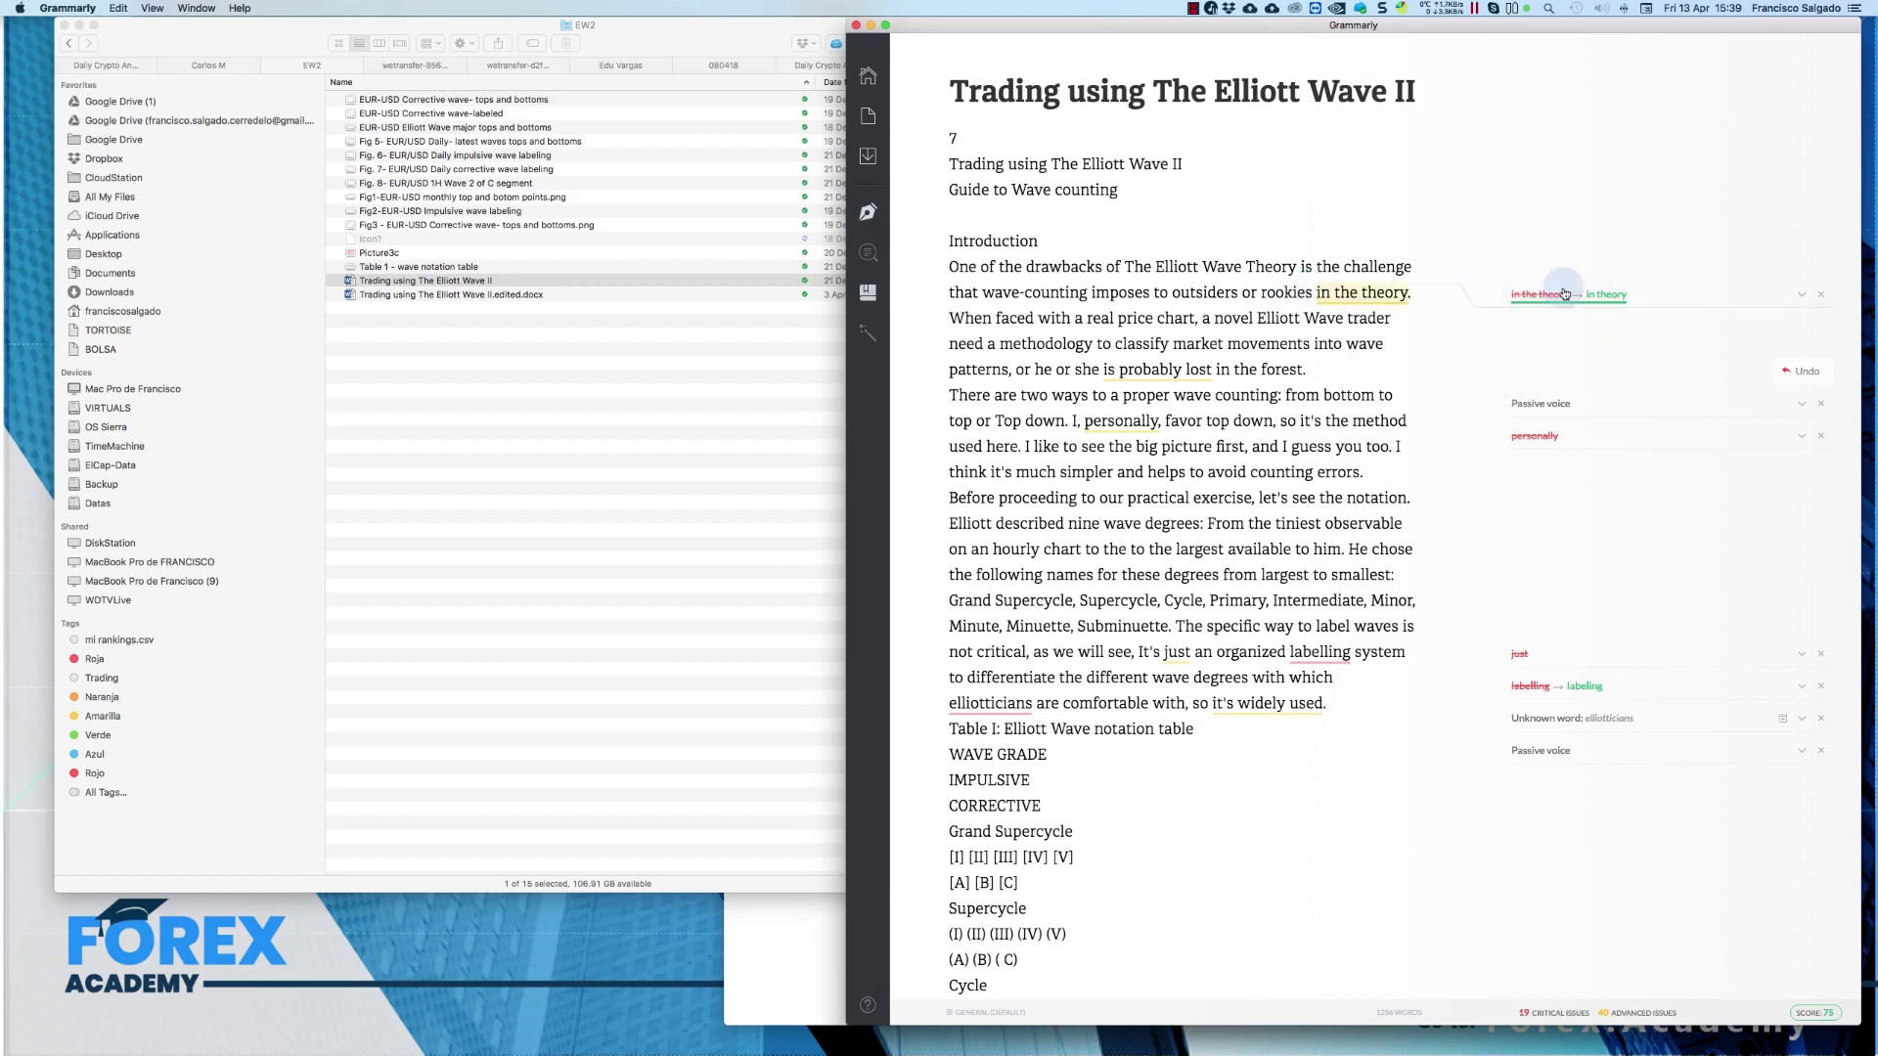
{"action": "left_click", "coordinate": [1609, 297]}
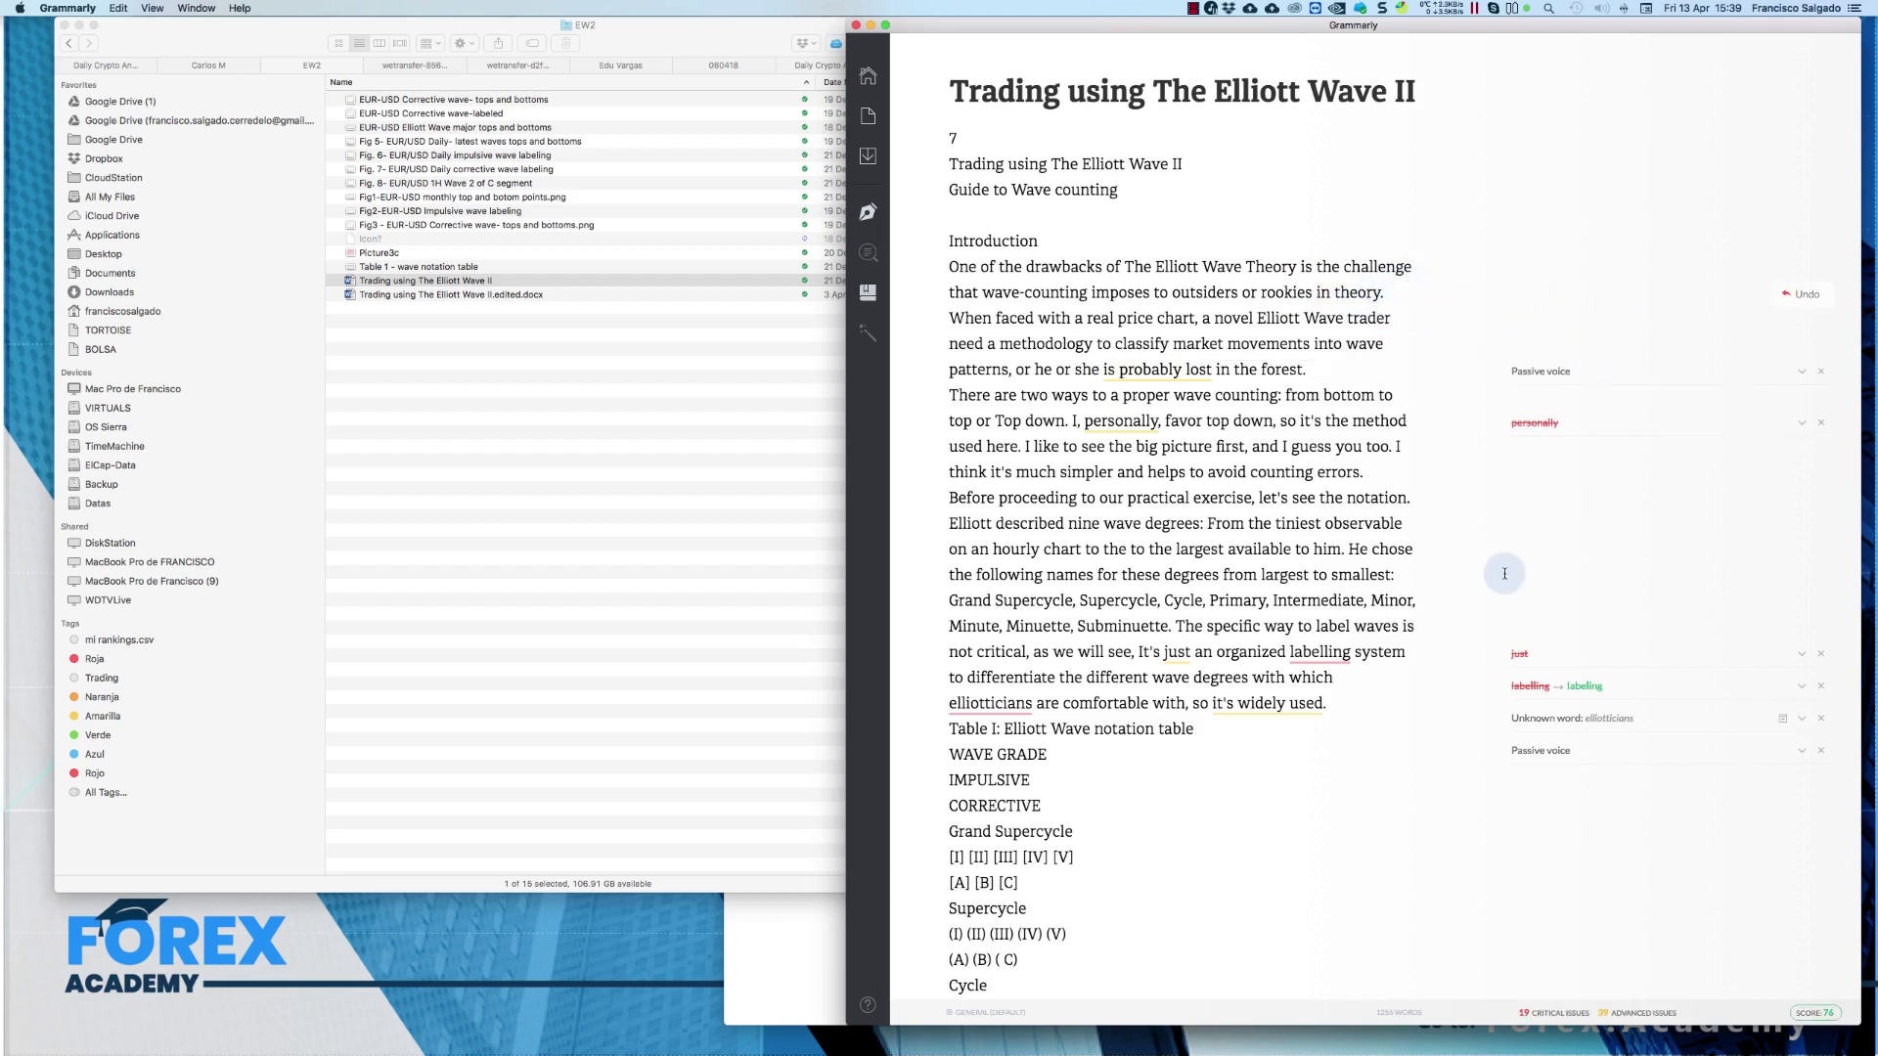
{"action": "left_click", "coordinate": [1584, 687]}
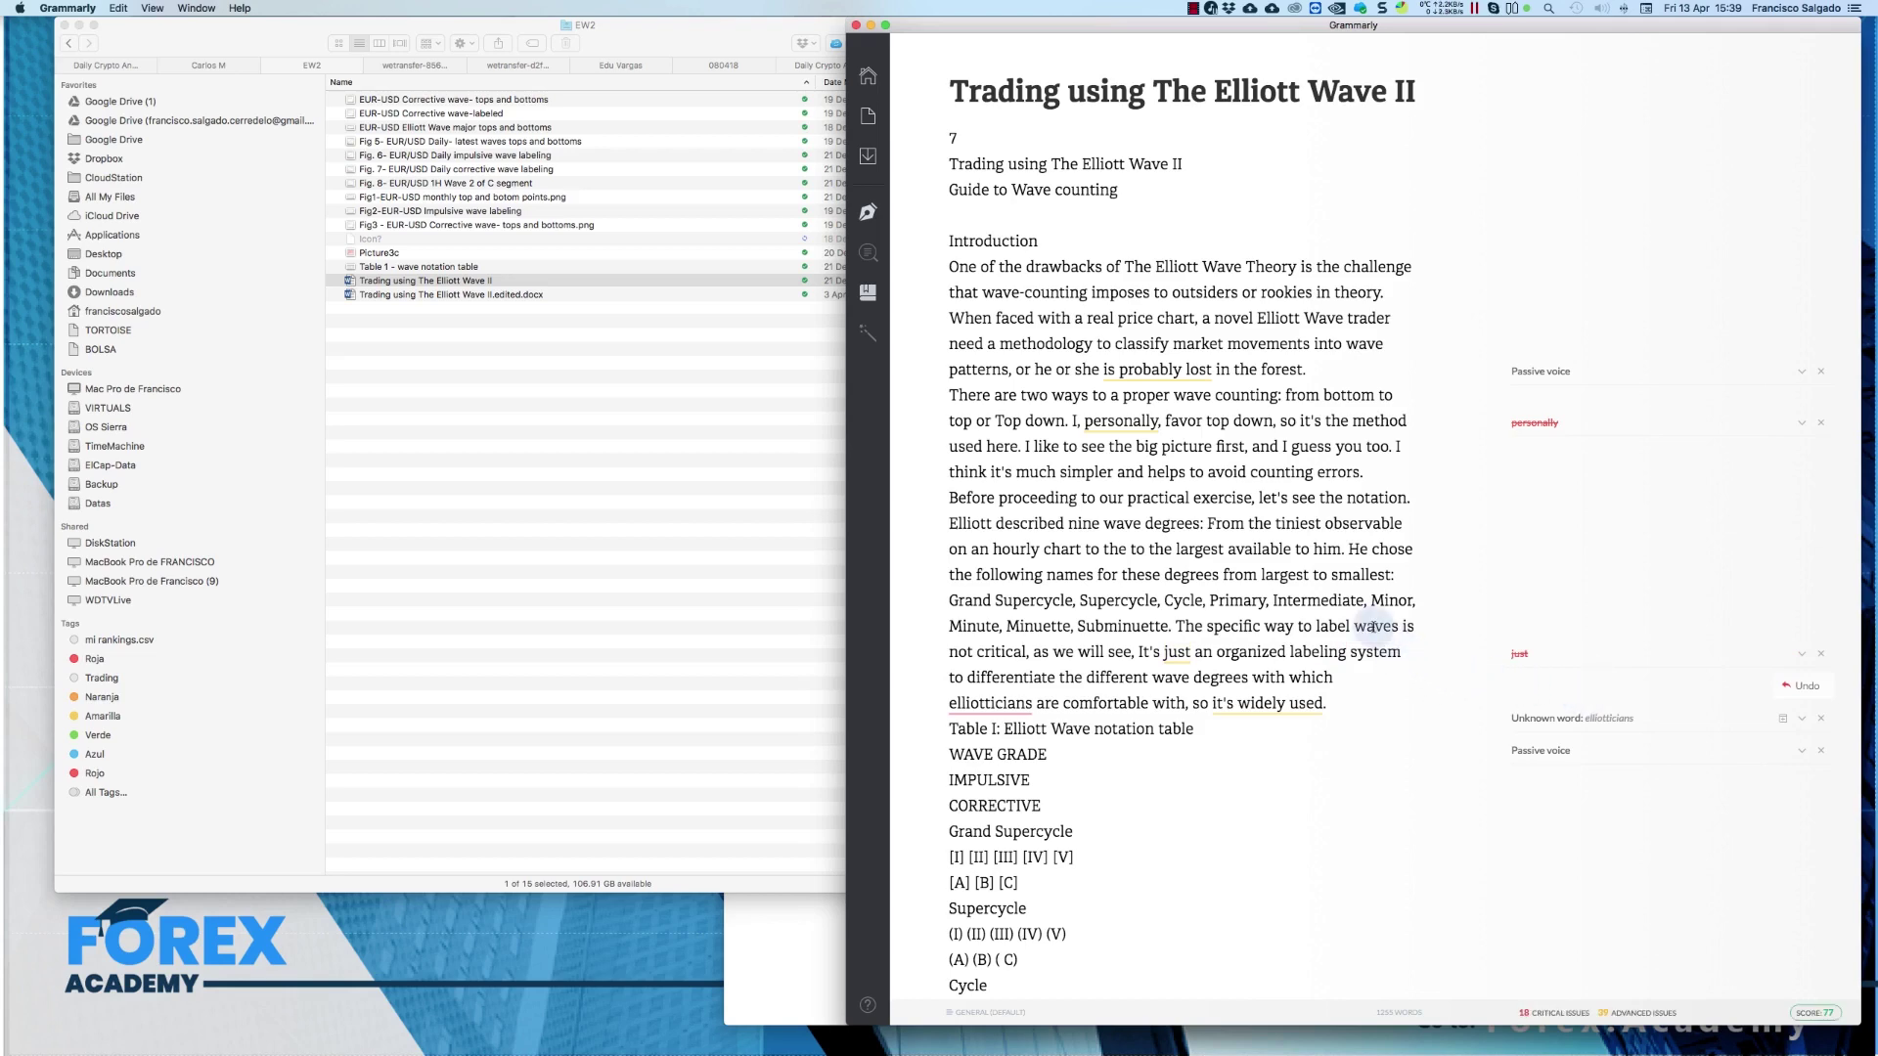
{"action": "scroll", "coordinate": [1372, 624], "scroll_direction": "down", "scroll_amount": 5}
{"action": "scroll", "coordinate": [1372, 626], "scroll_direction": "up", "scroll_amount": 5}
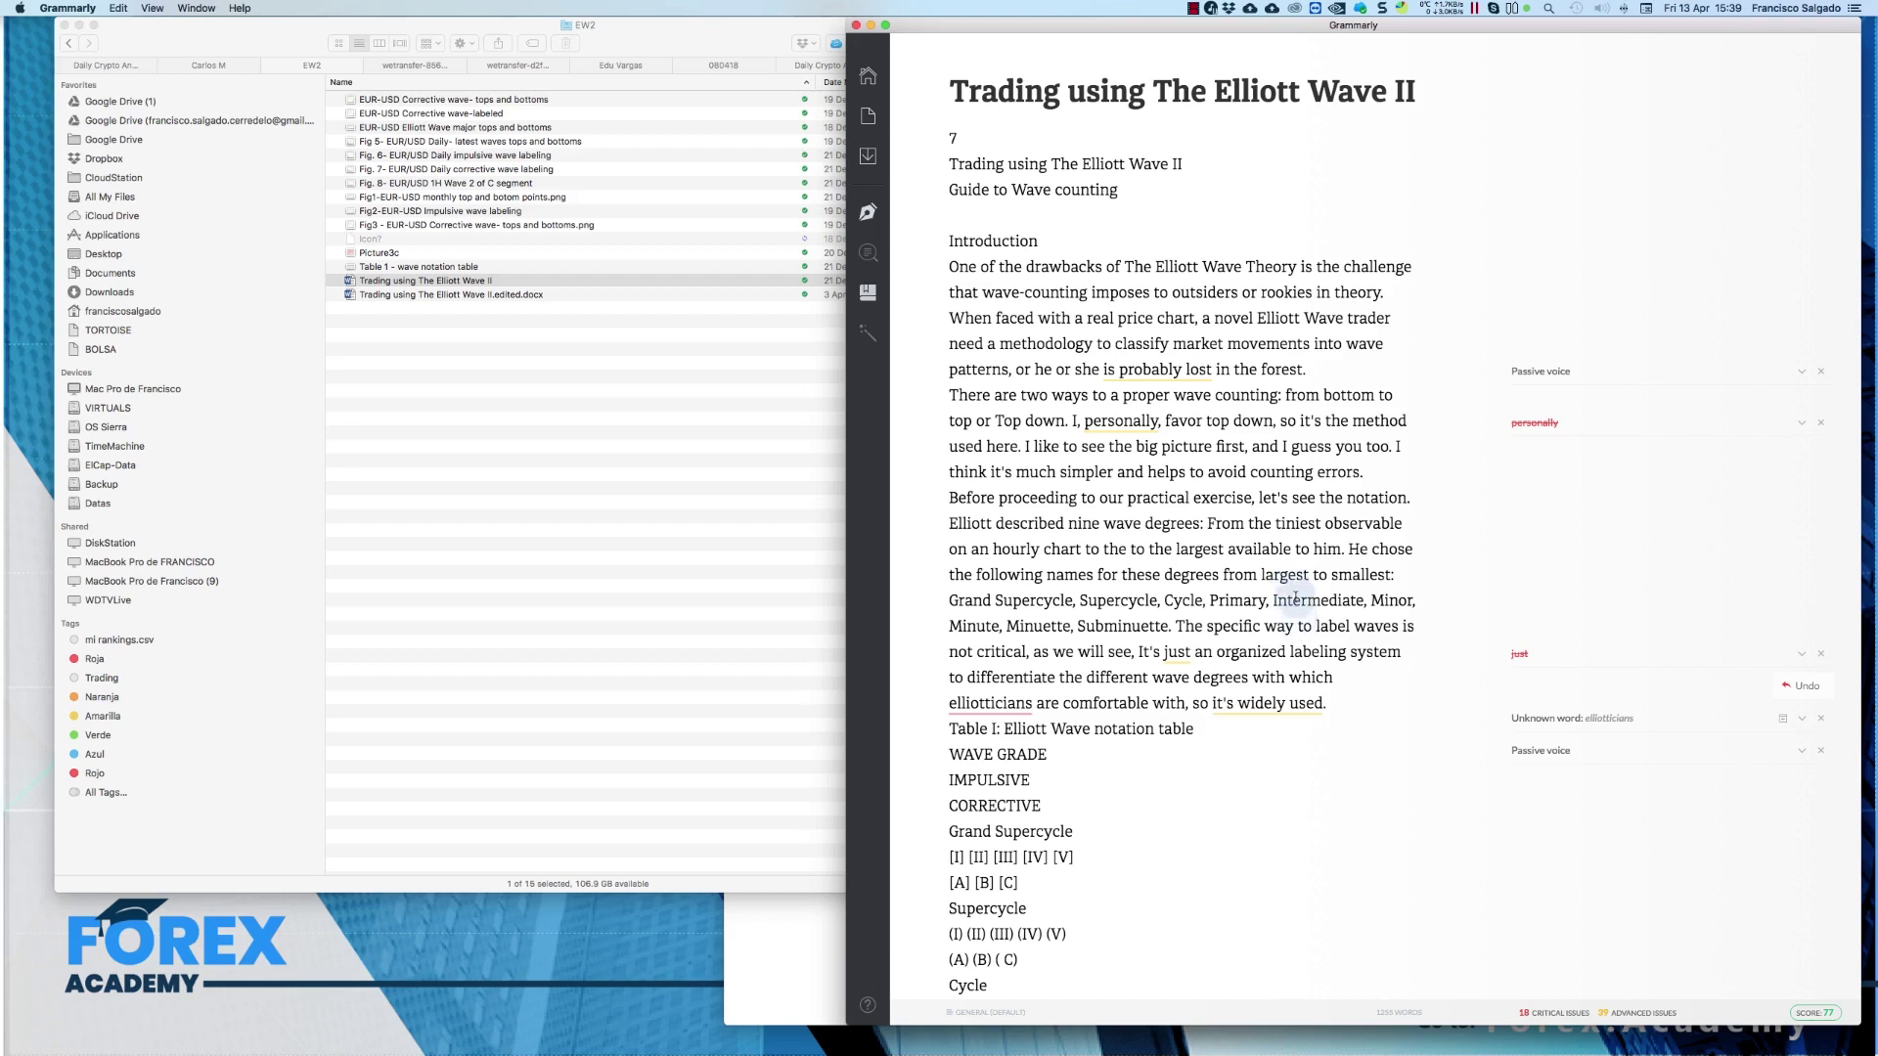
{"action": "double_click", "coordinate": [1134, 422]}
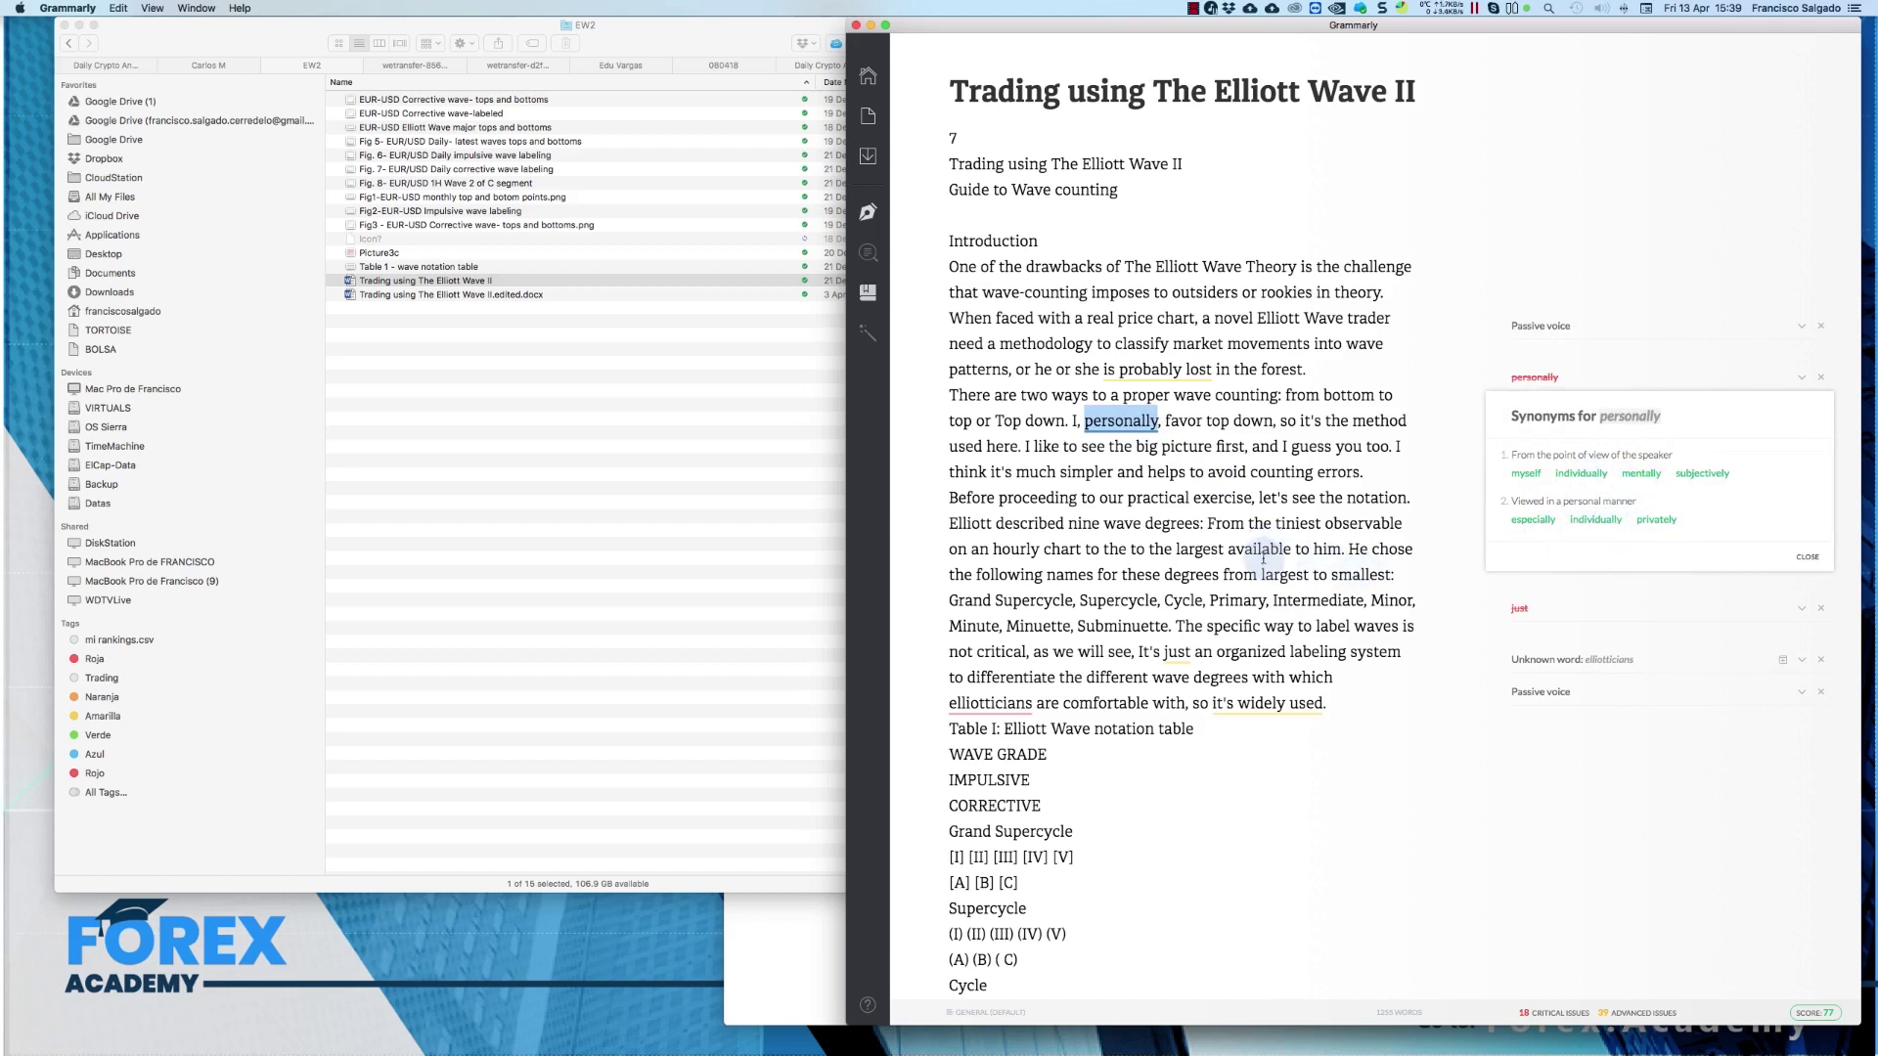
{"action": "left_click", "coordinate": [1188, 414]}
{"action": "double_click", "coordinate": [1183, 418]}
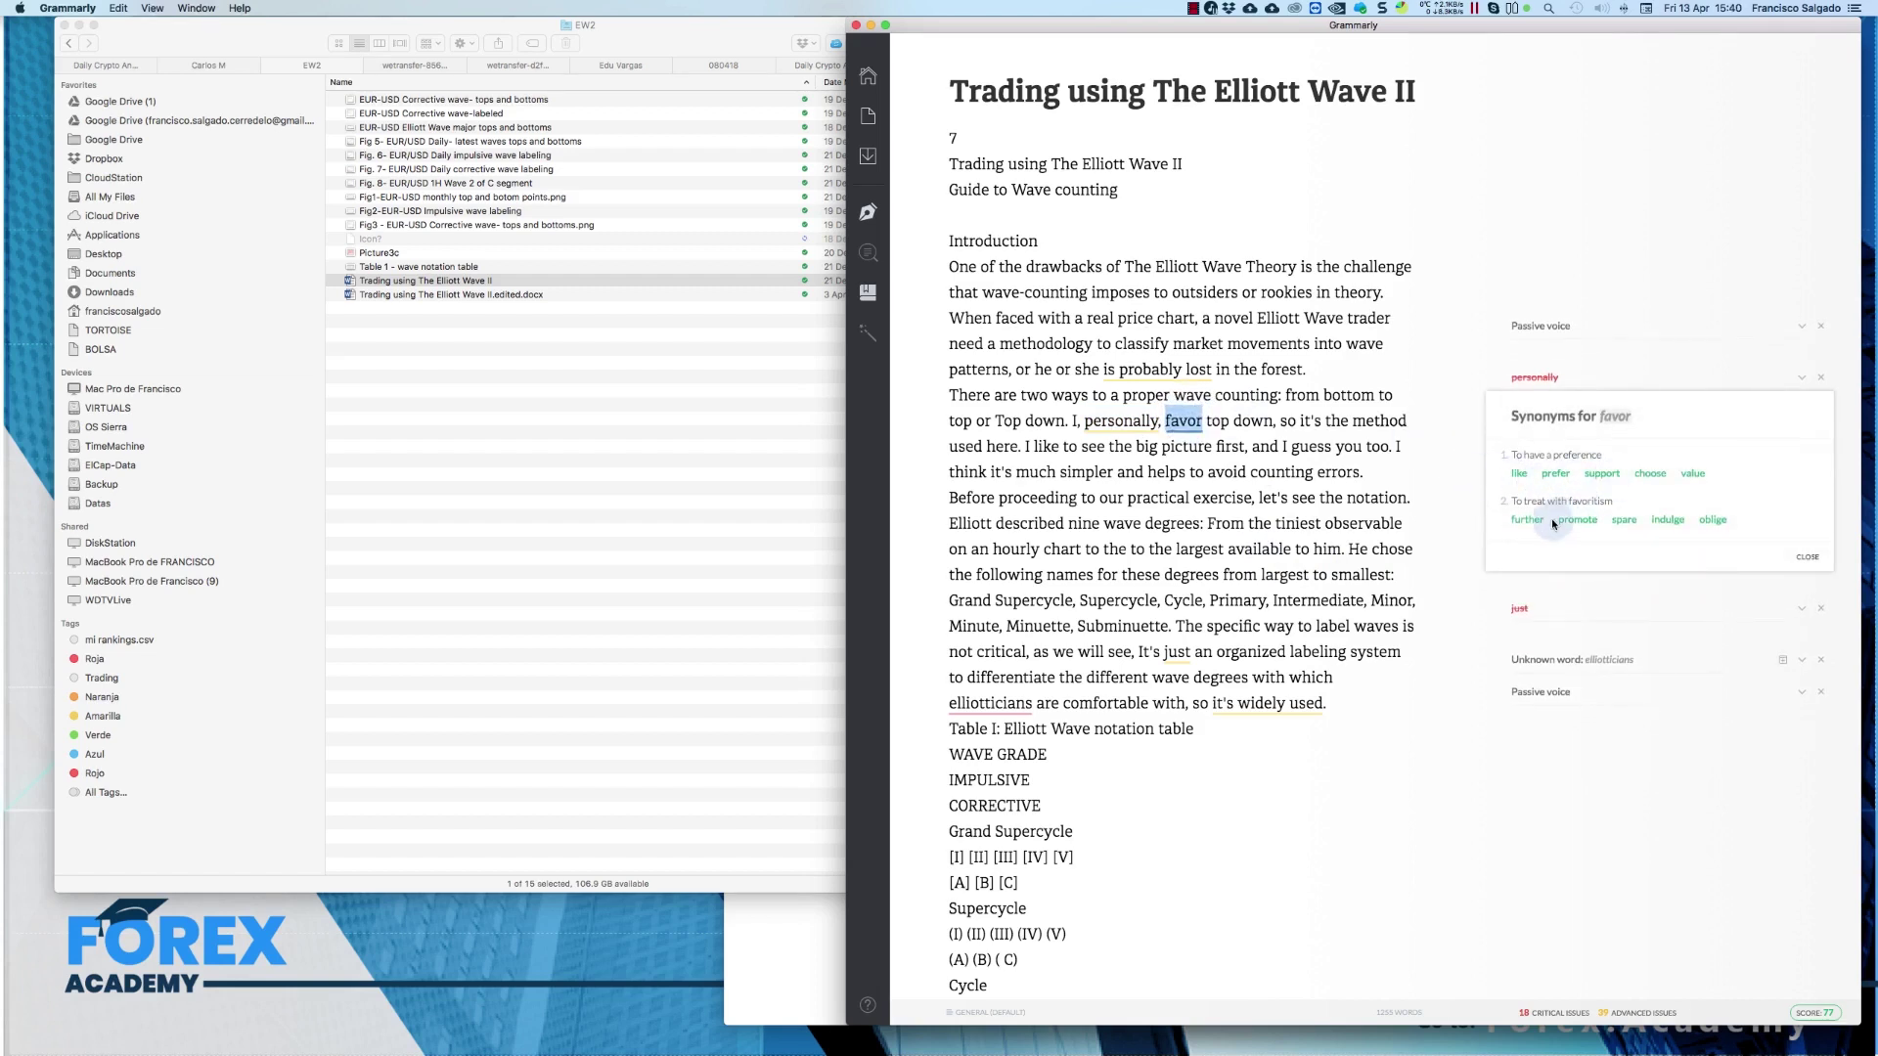
{"action": "left_click", "coordinate": [1286, 523]}
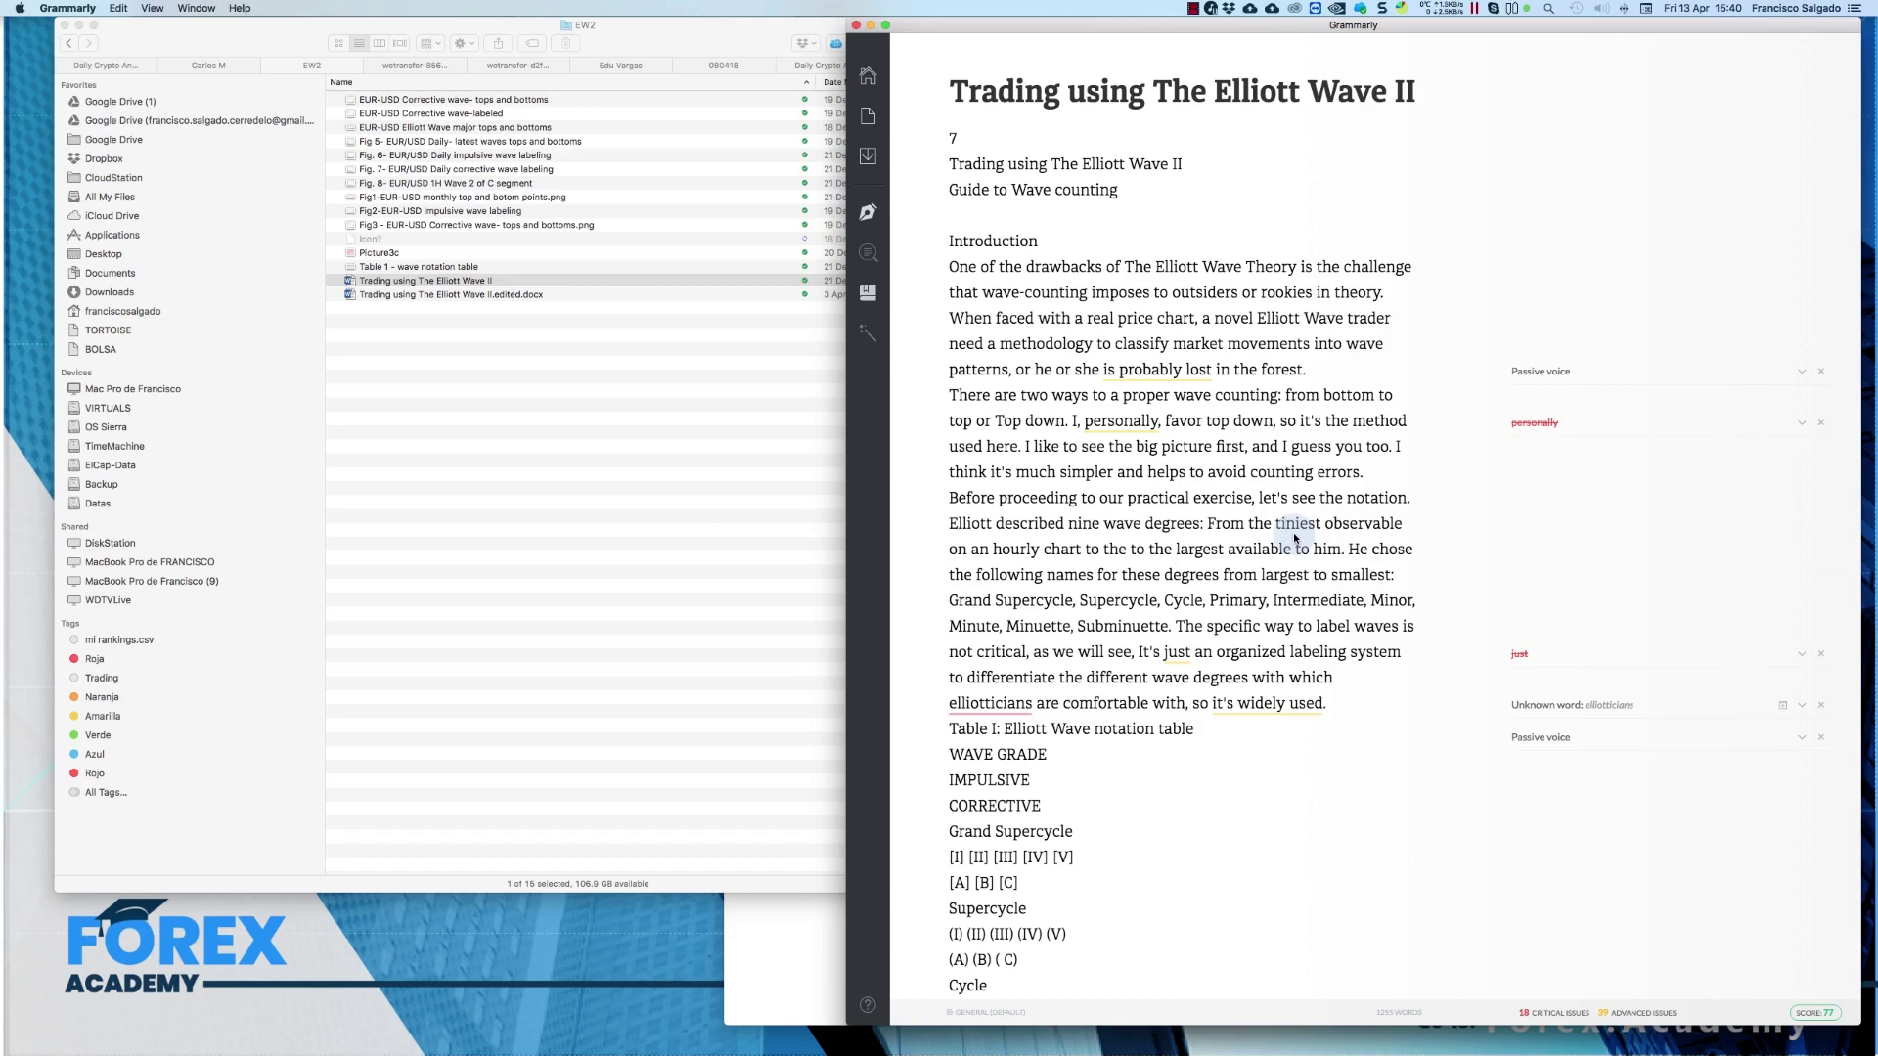
Step: Accept the Methodology fixes 'waves, and', 'wave I; the second' and 'bottom. Therefore it's'
{"action": "scroll", "coordinate": [1294, 538], "scroll_direction": "down", "scroll_amount": 15}
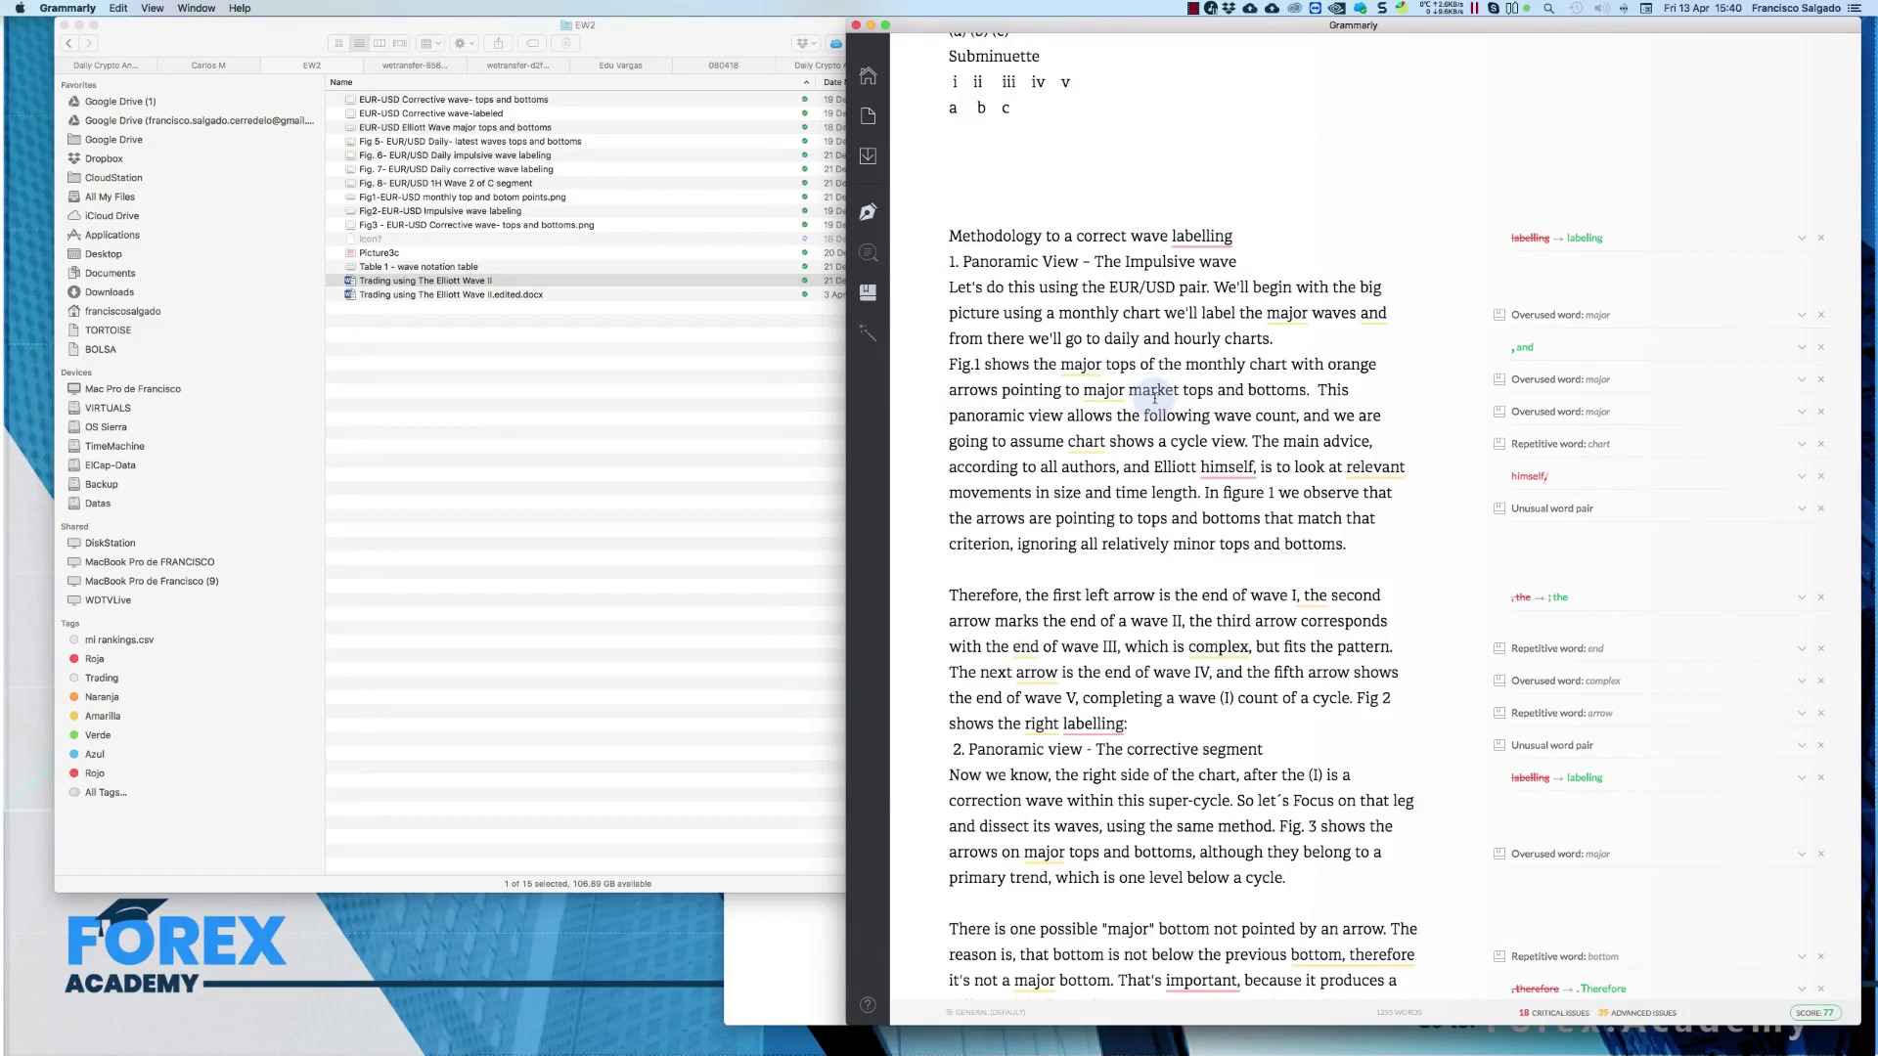
{"action": "left_click", "coordinate": [1524, 350]}
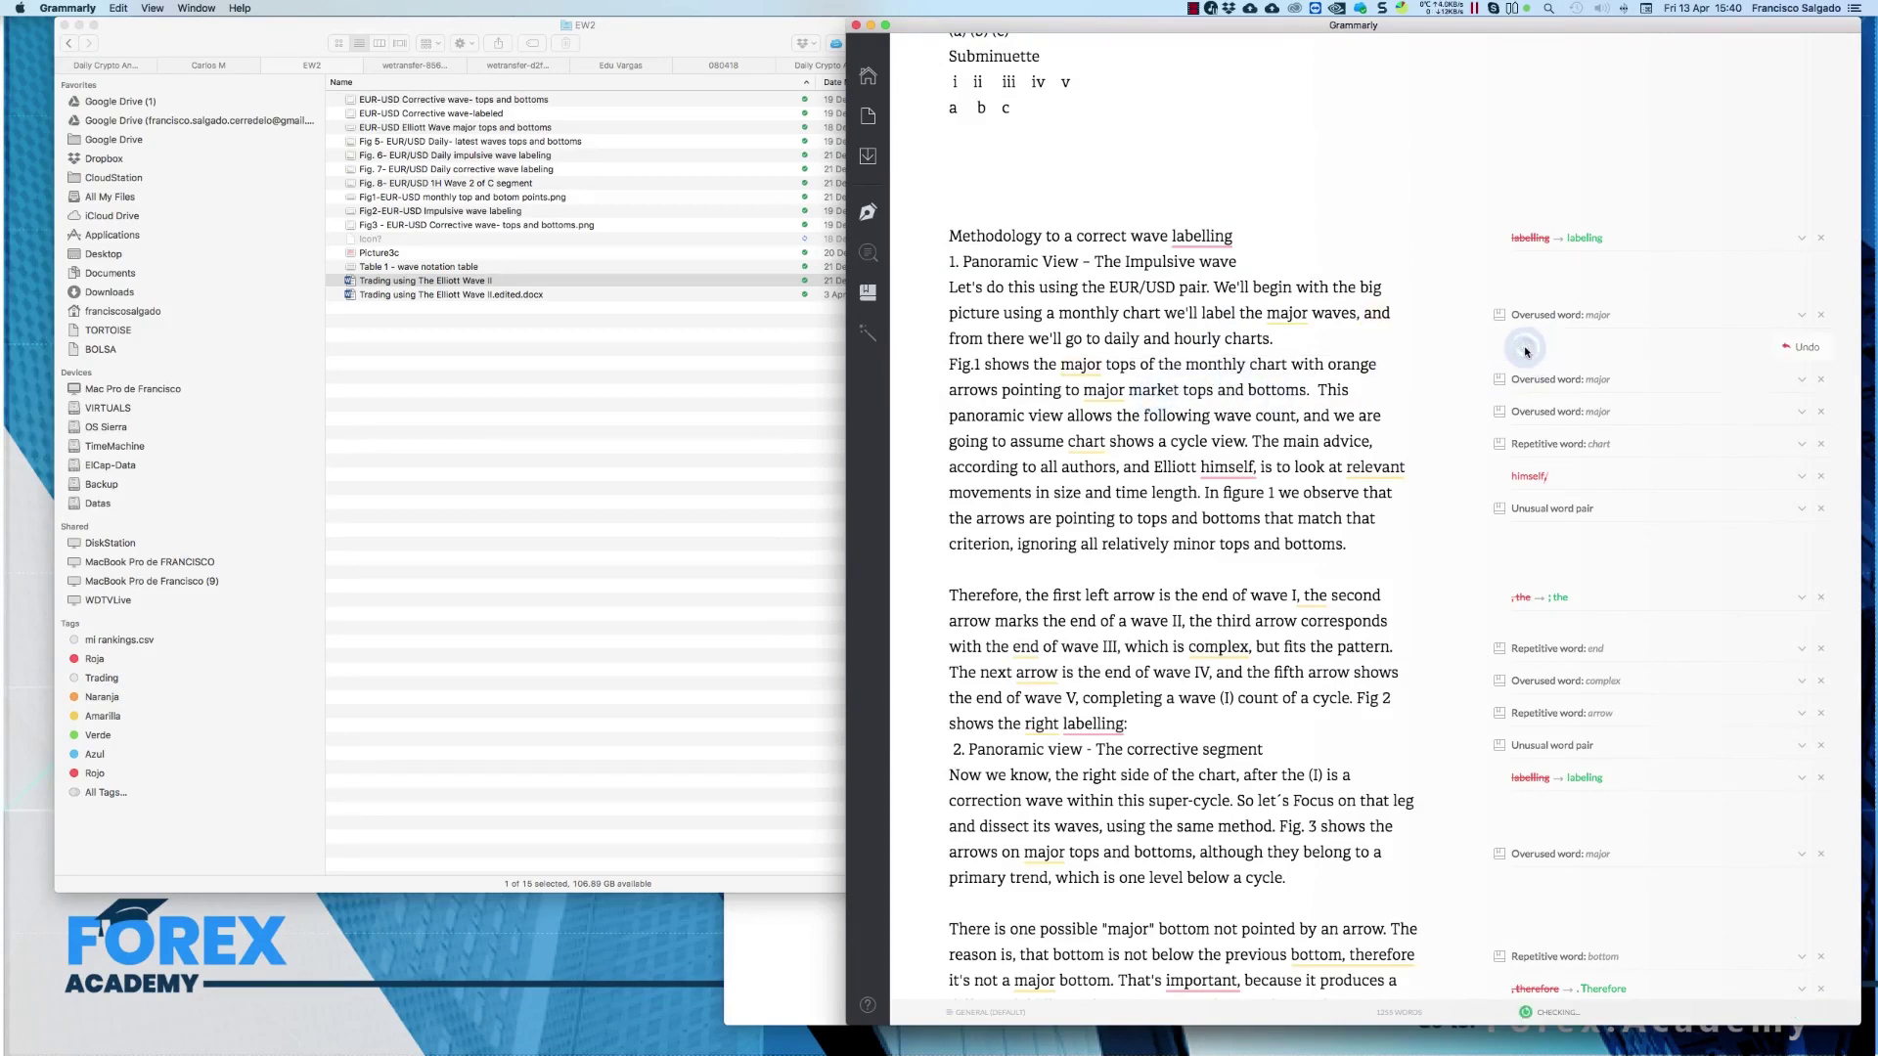
{"action": "left_click", "coordinate": [1561, 598]}
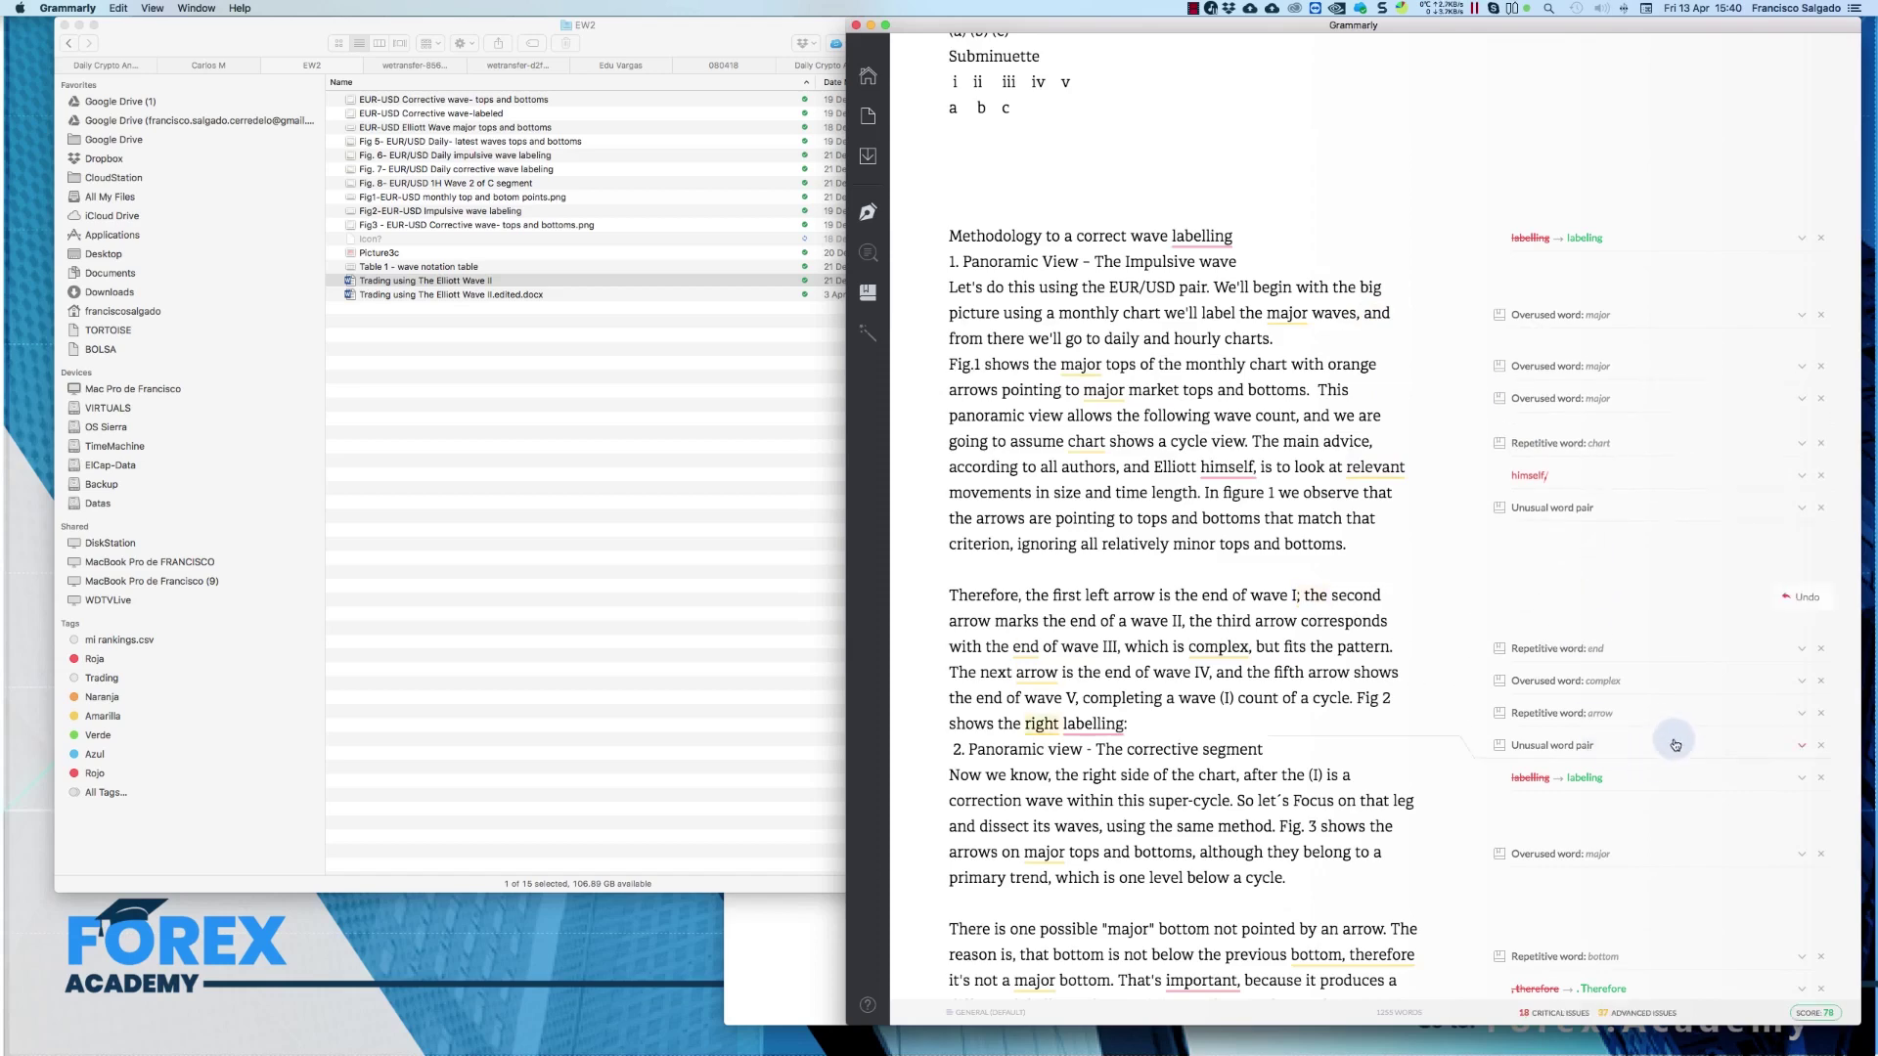
{"action": "scroll", "coordinate": [1668, 728], "scroll_direction": "down", "scroll_amount": 5}
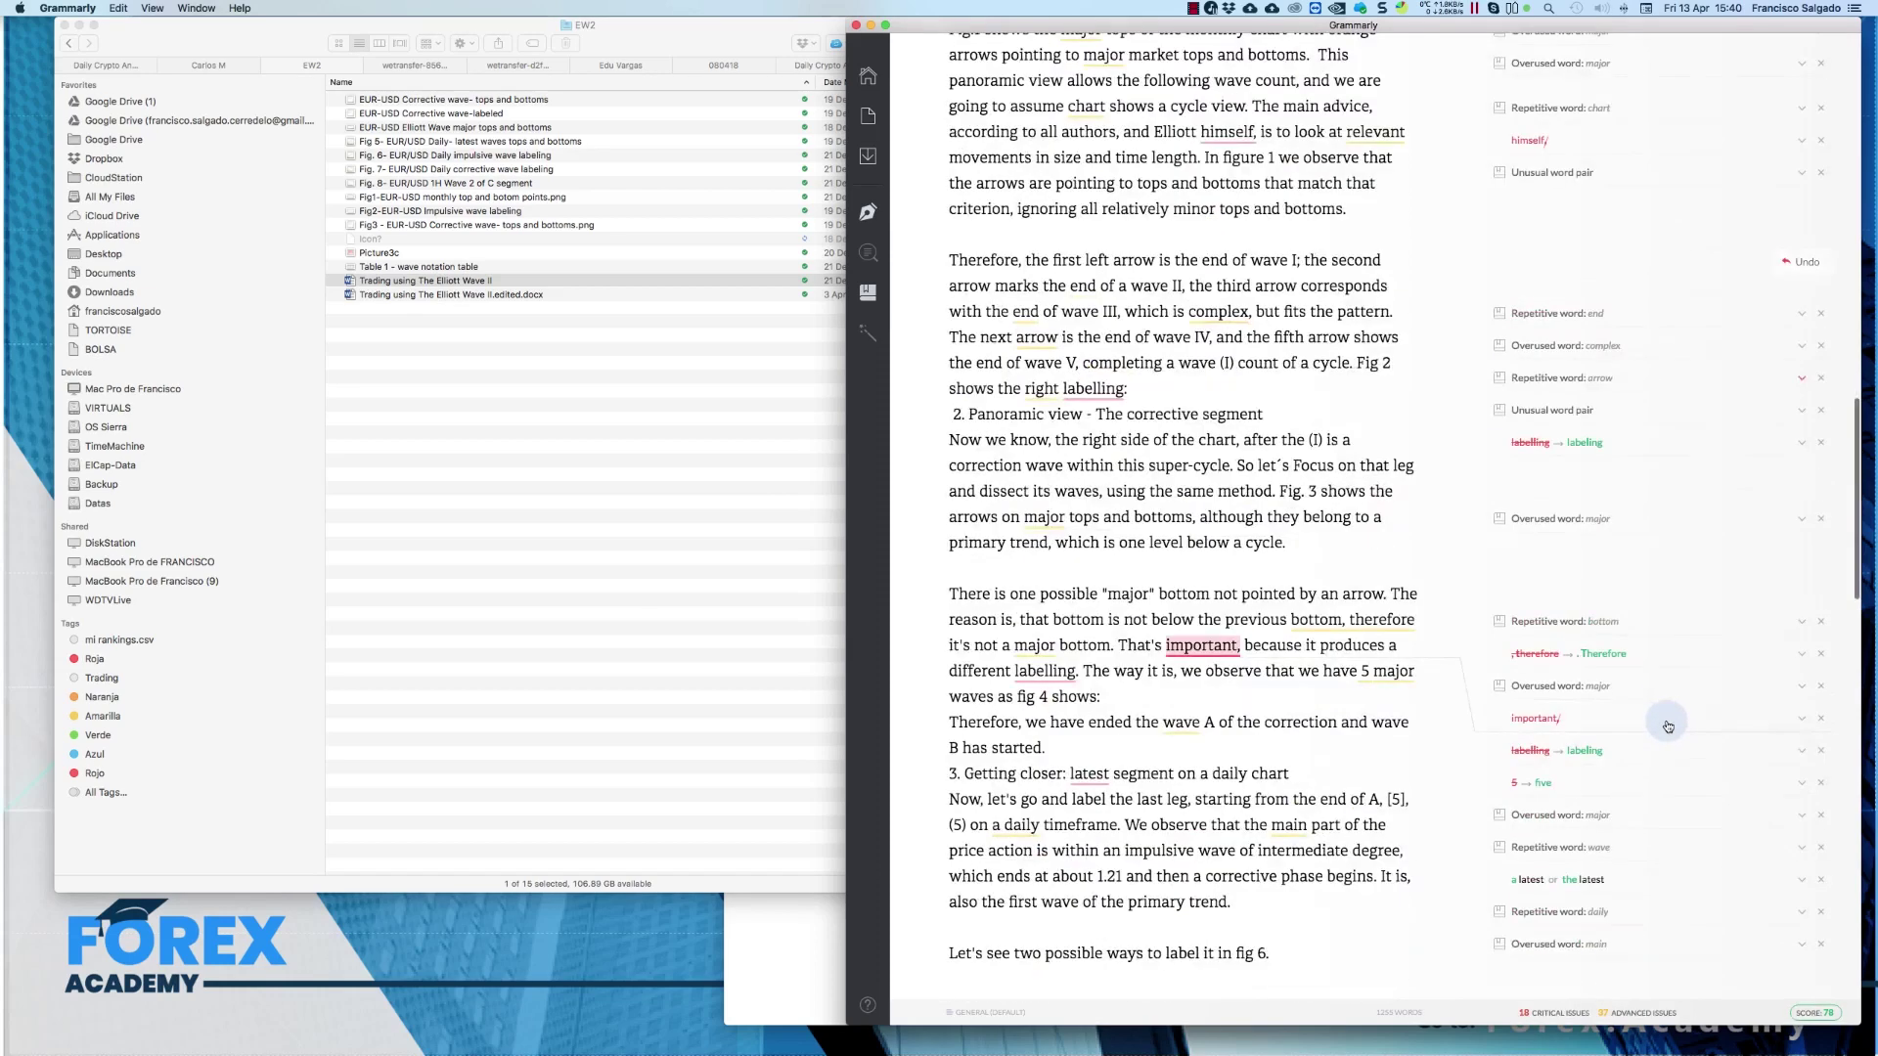
{"action": "left_click", "coordinate": [1605, 655]}
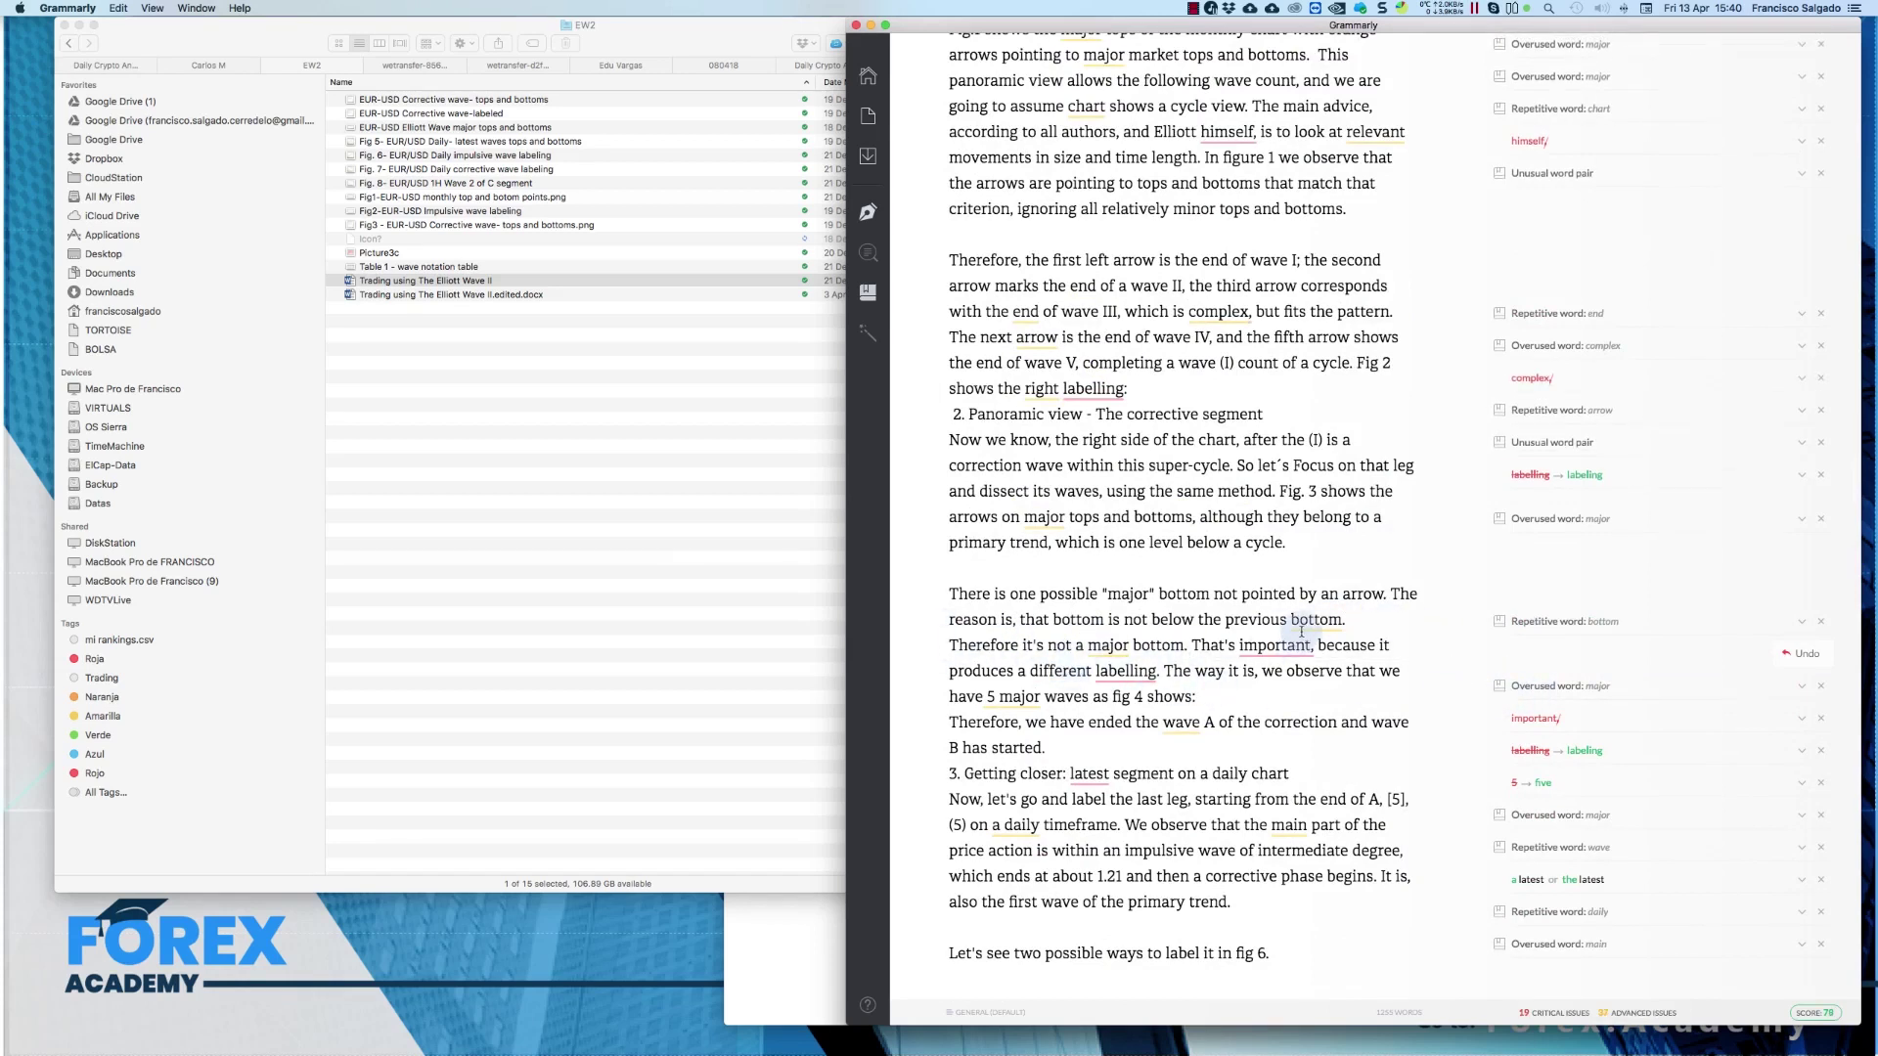
{"action": "left_click", "coordinate": [1349, 624]}
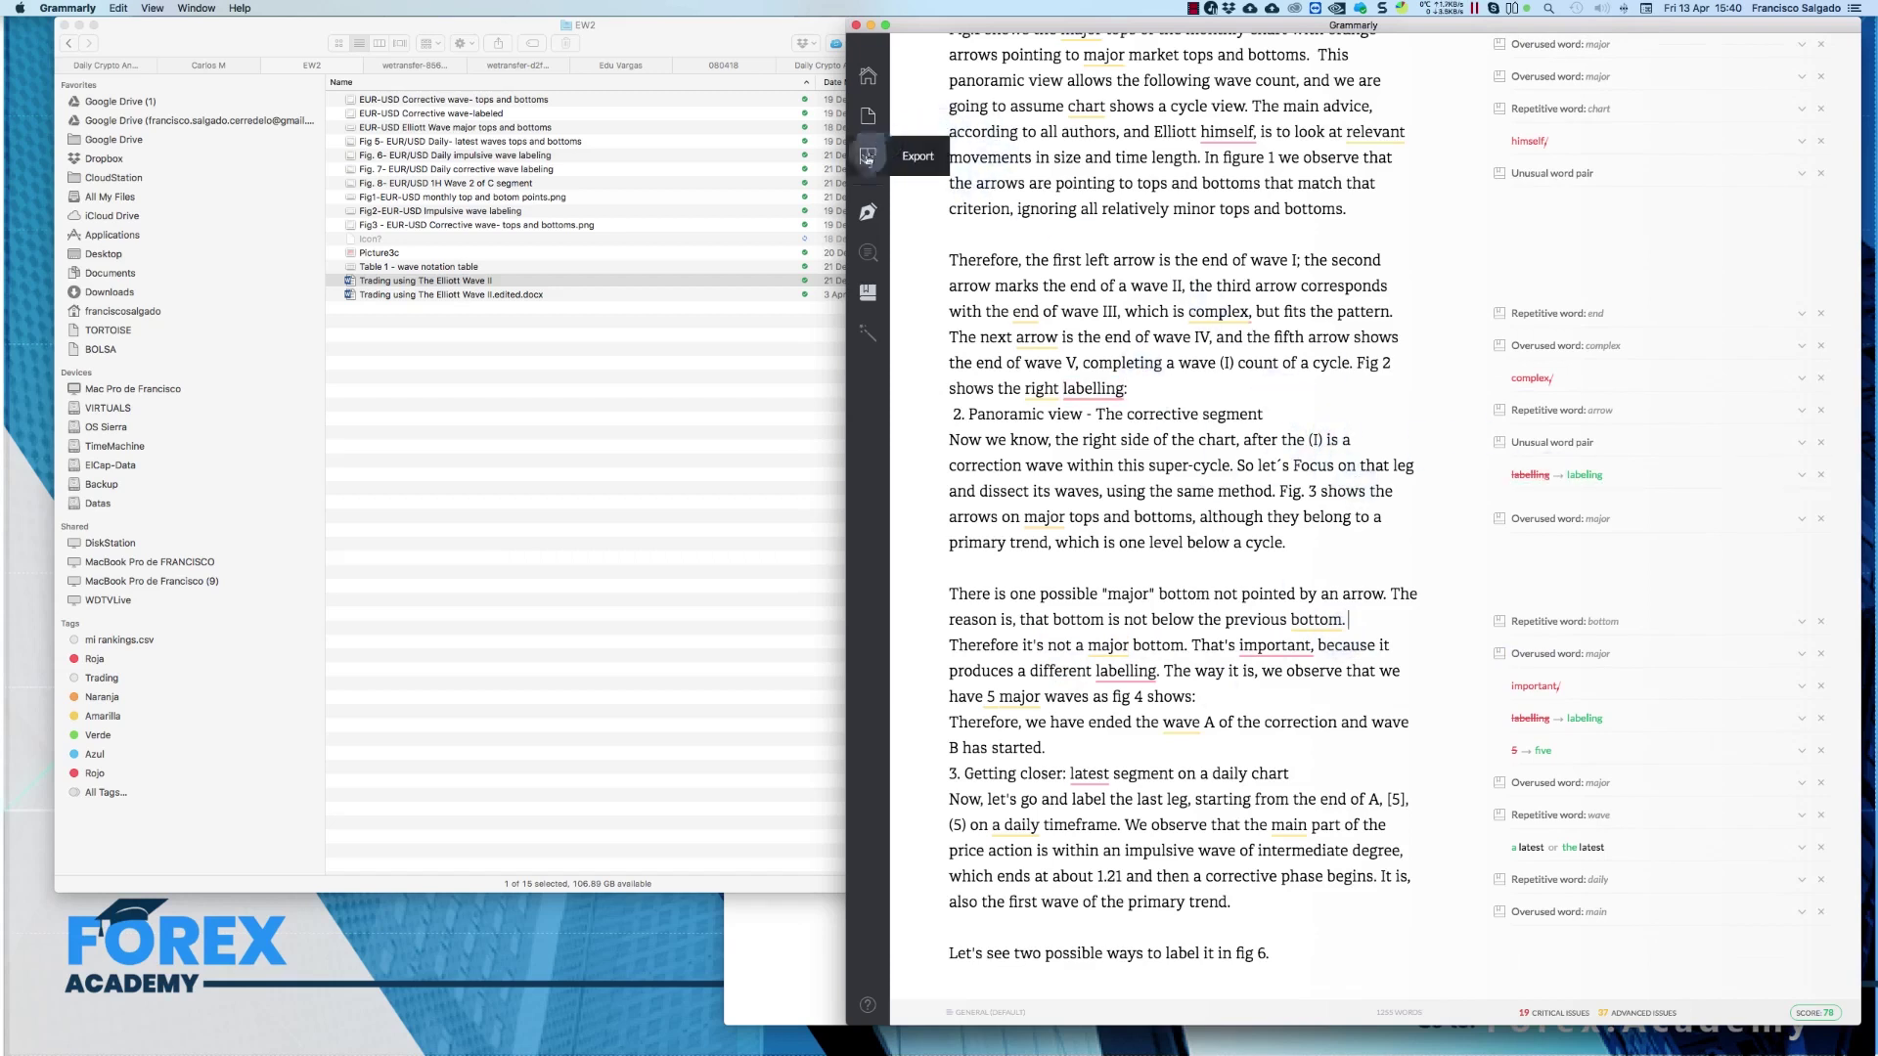
Step: Export the corrected Elliott Wave II article and save it as a .docx file
{"action": "left_click", "coordinate": [919, 160]}
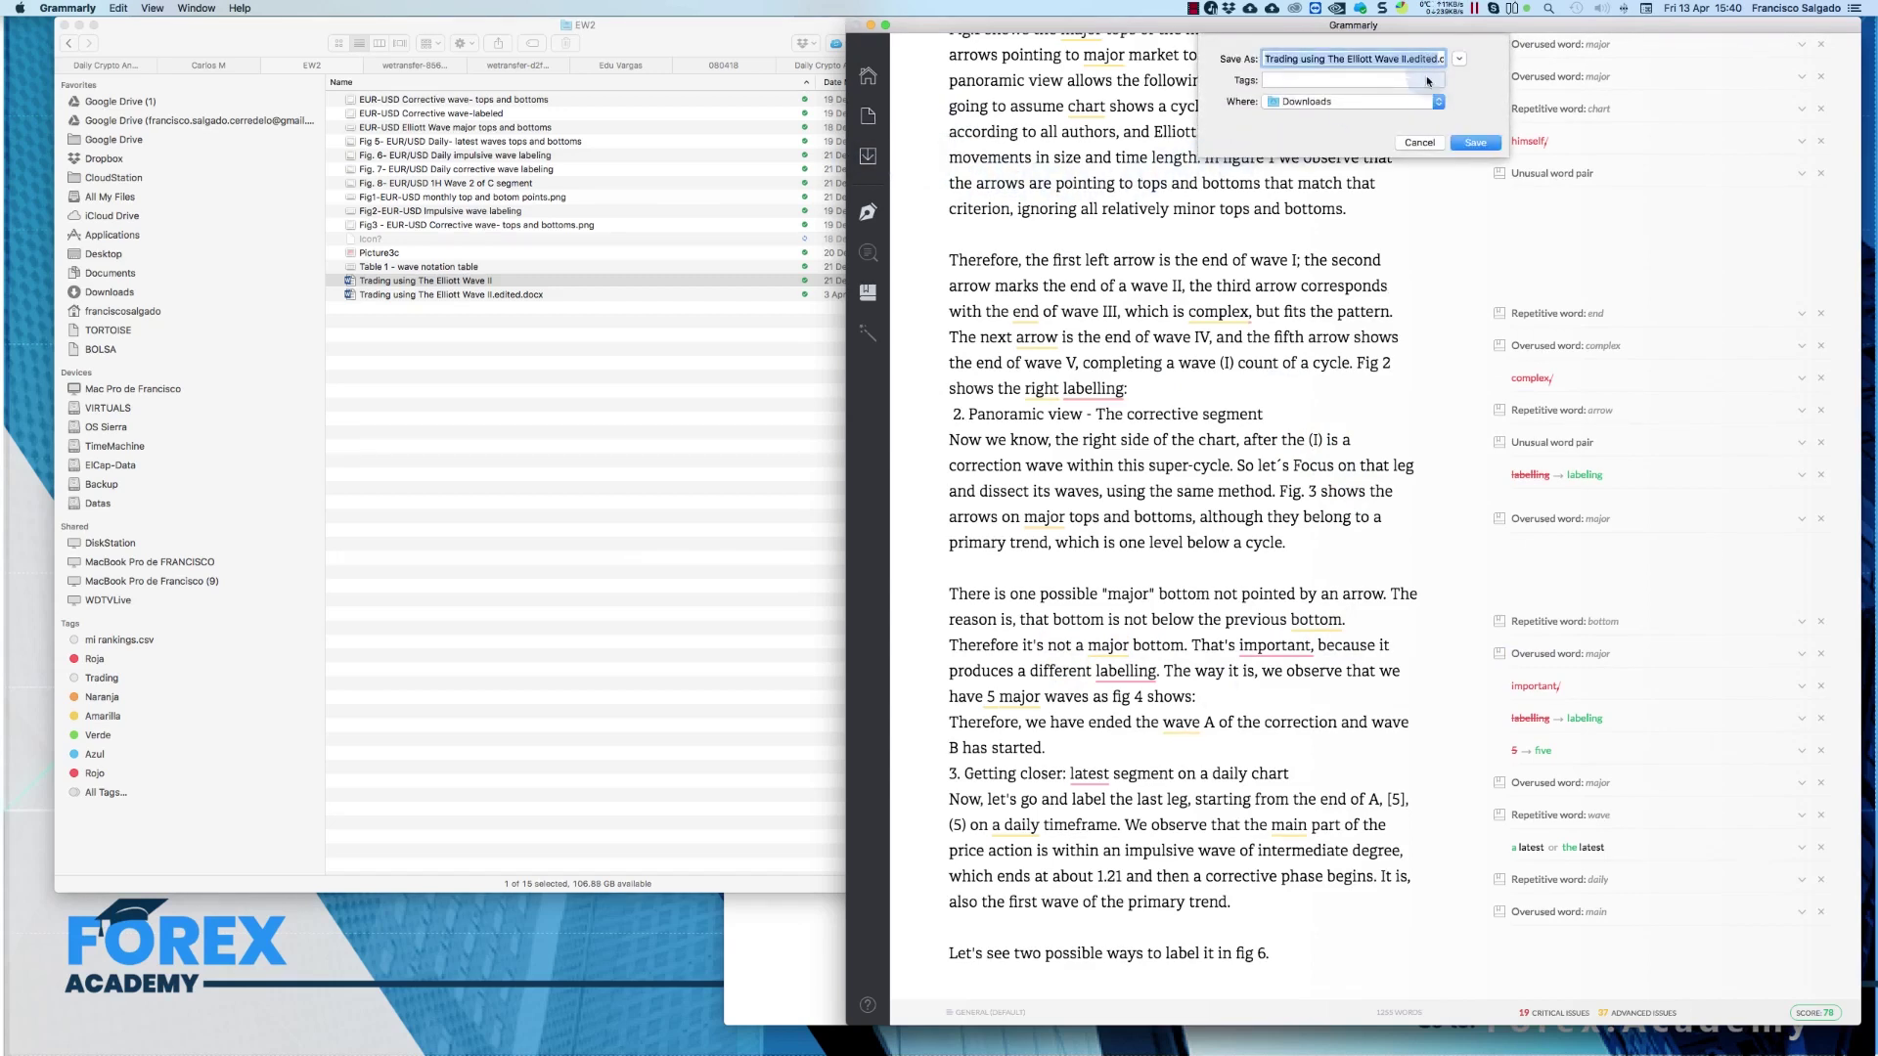
{"action": "left_click", "coordinate": [1477, 143]}
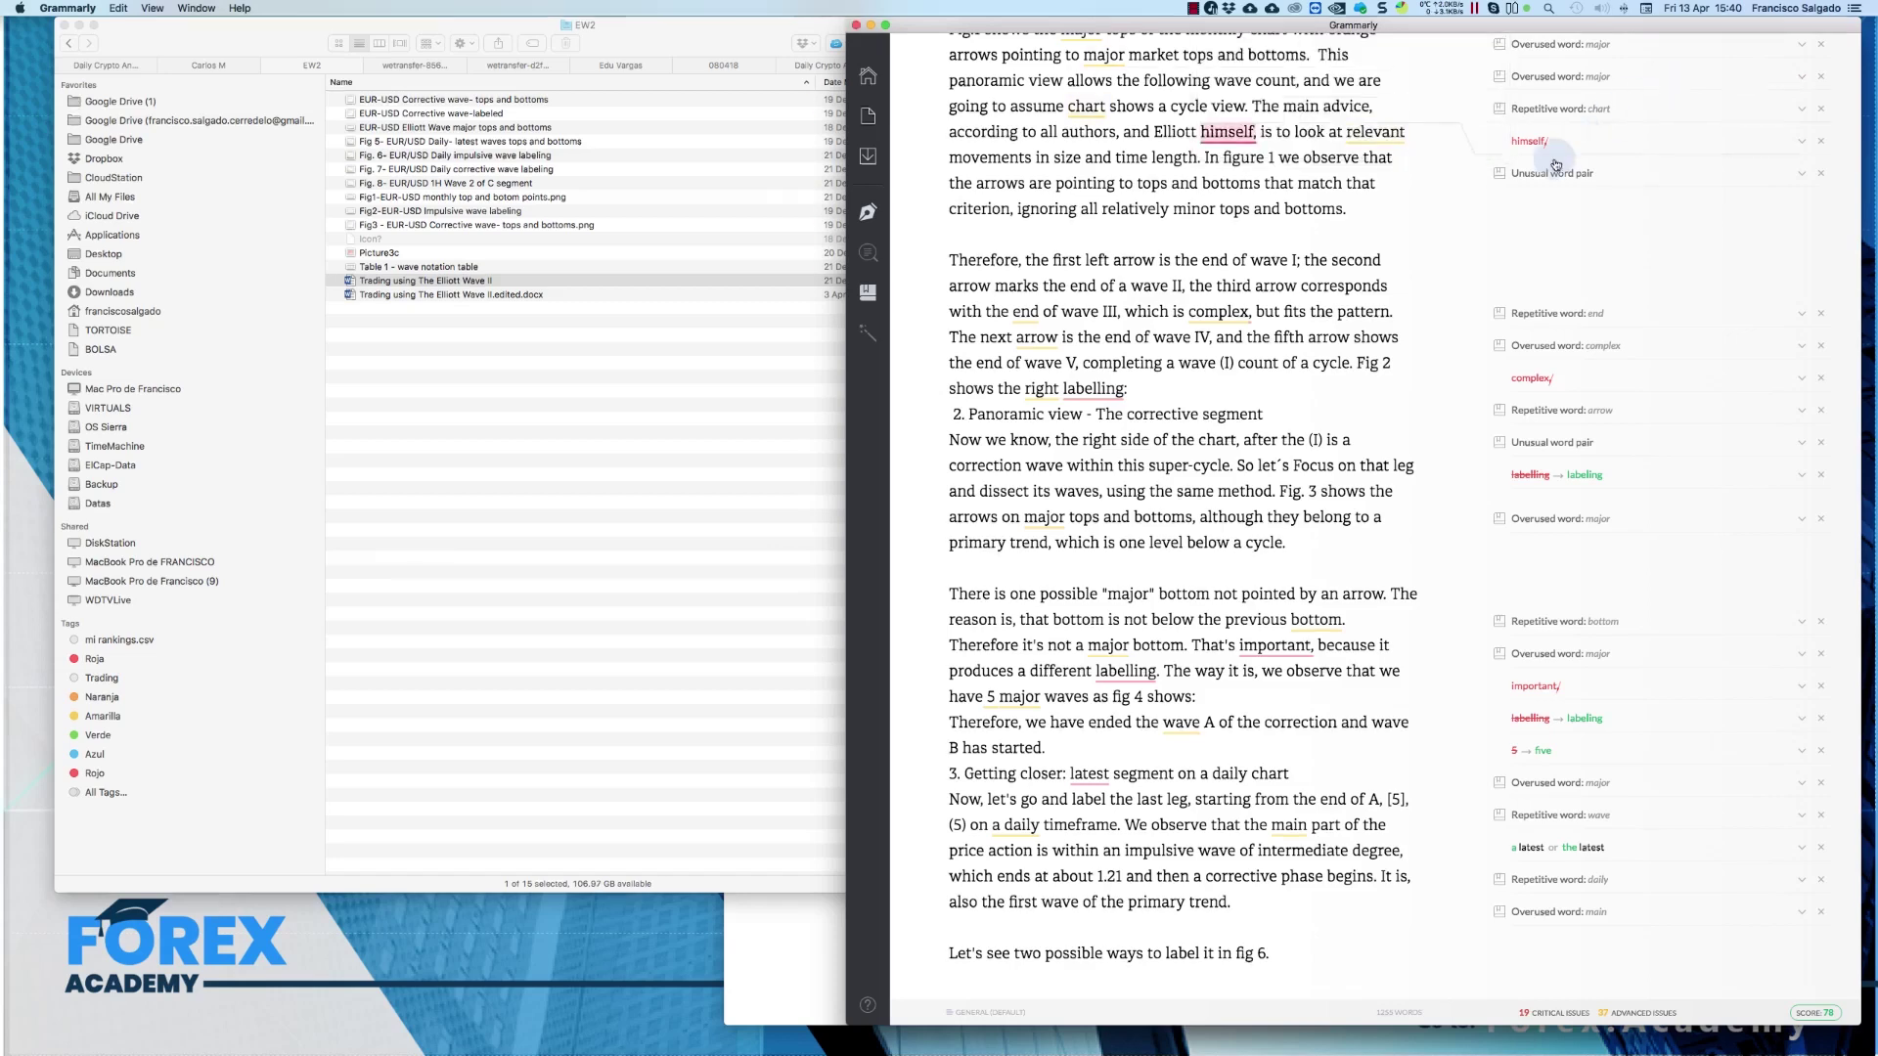
Step: Open 'Trading using The Elliott Wave II.edited.docx' from Finder's Downloads folder in Word
{"action": "mouse_move", "coordinate": [306, 1052]}
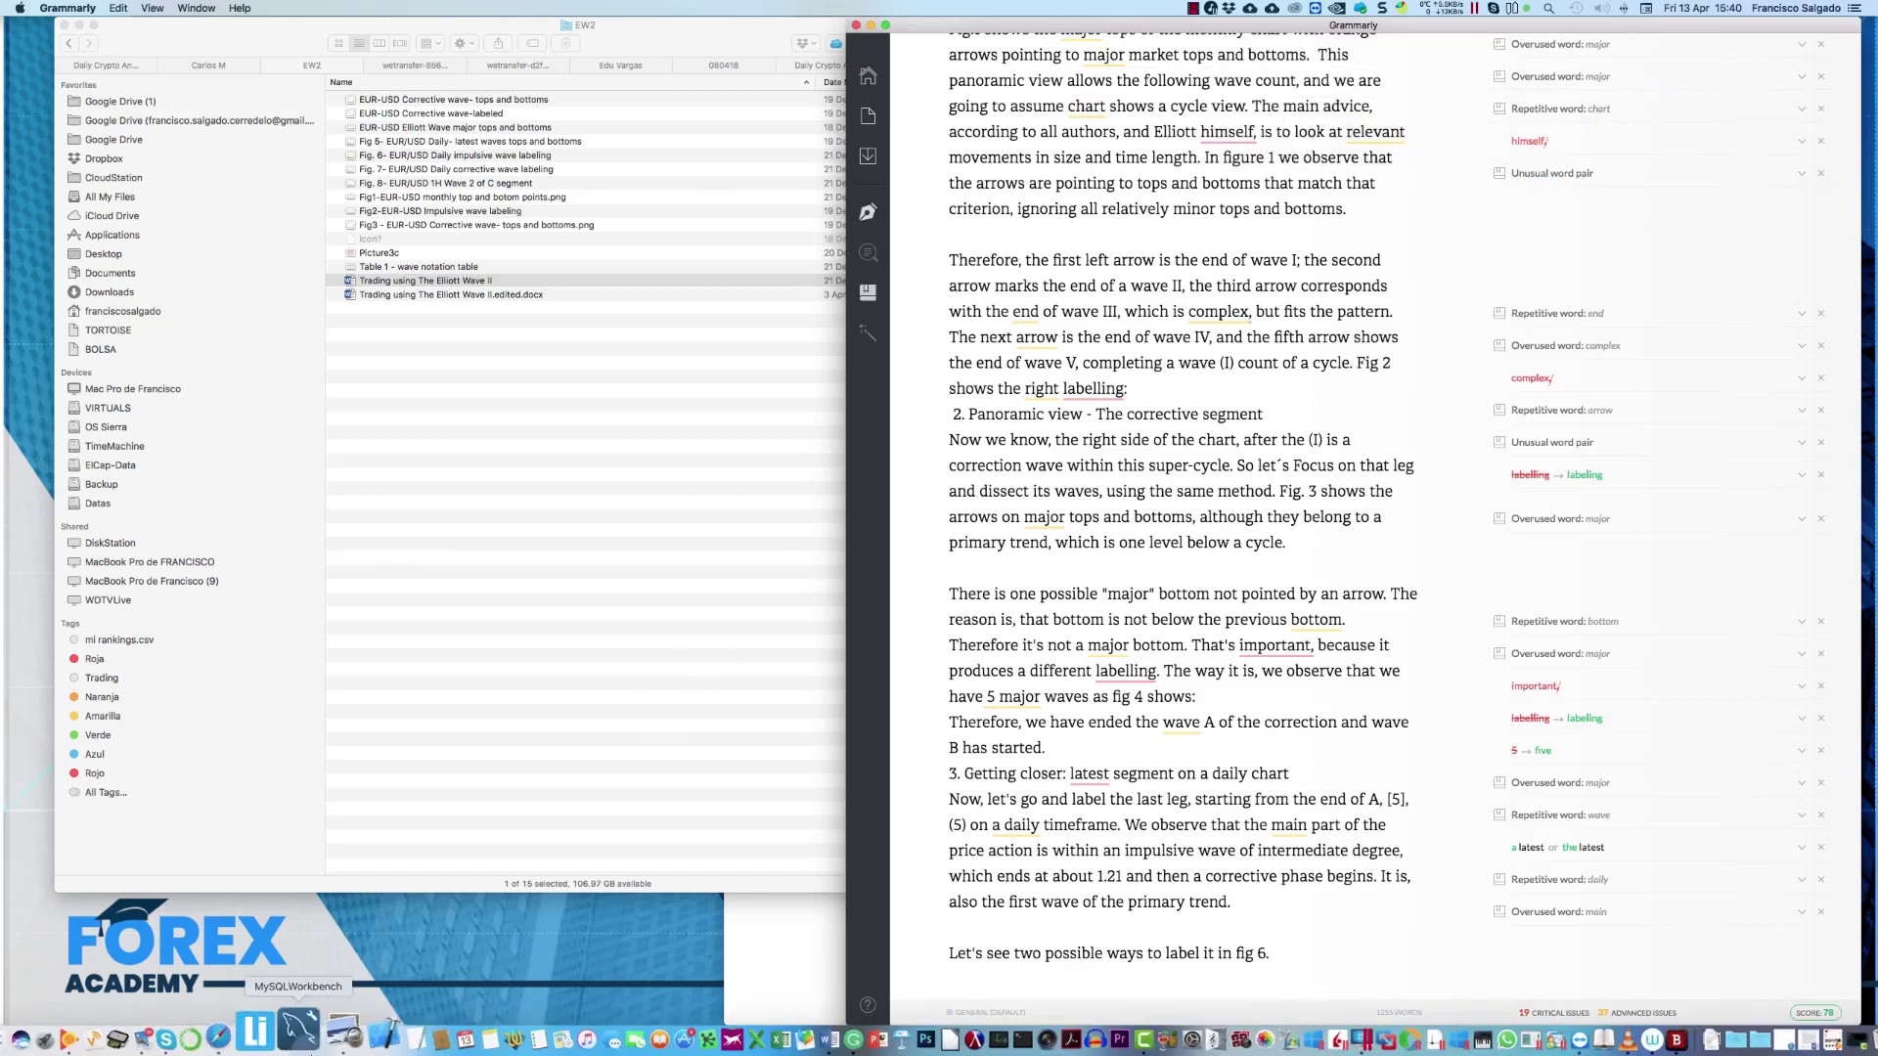
{"action": "left_click", "coordinate": [39, 1035]}
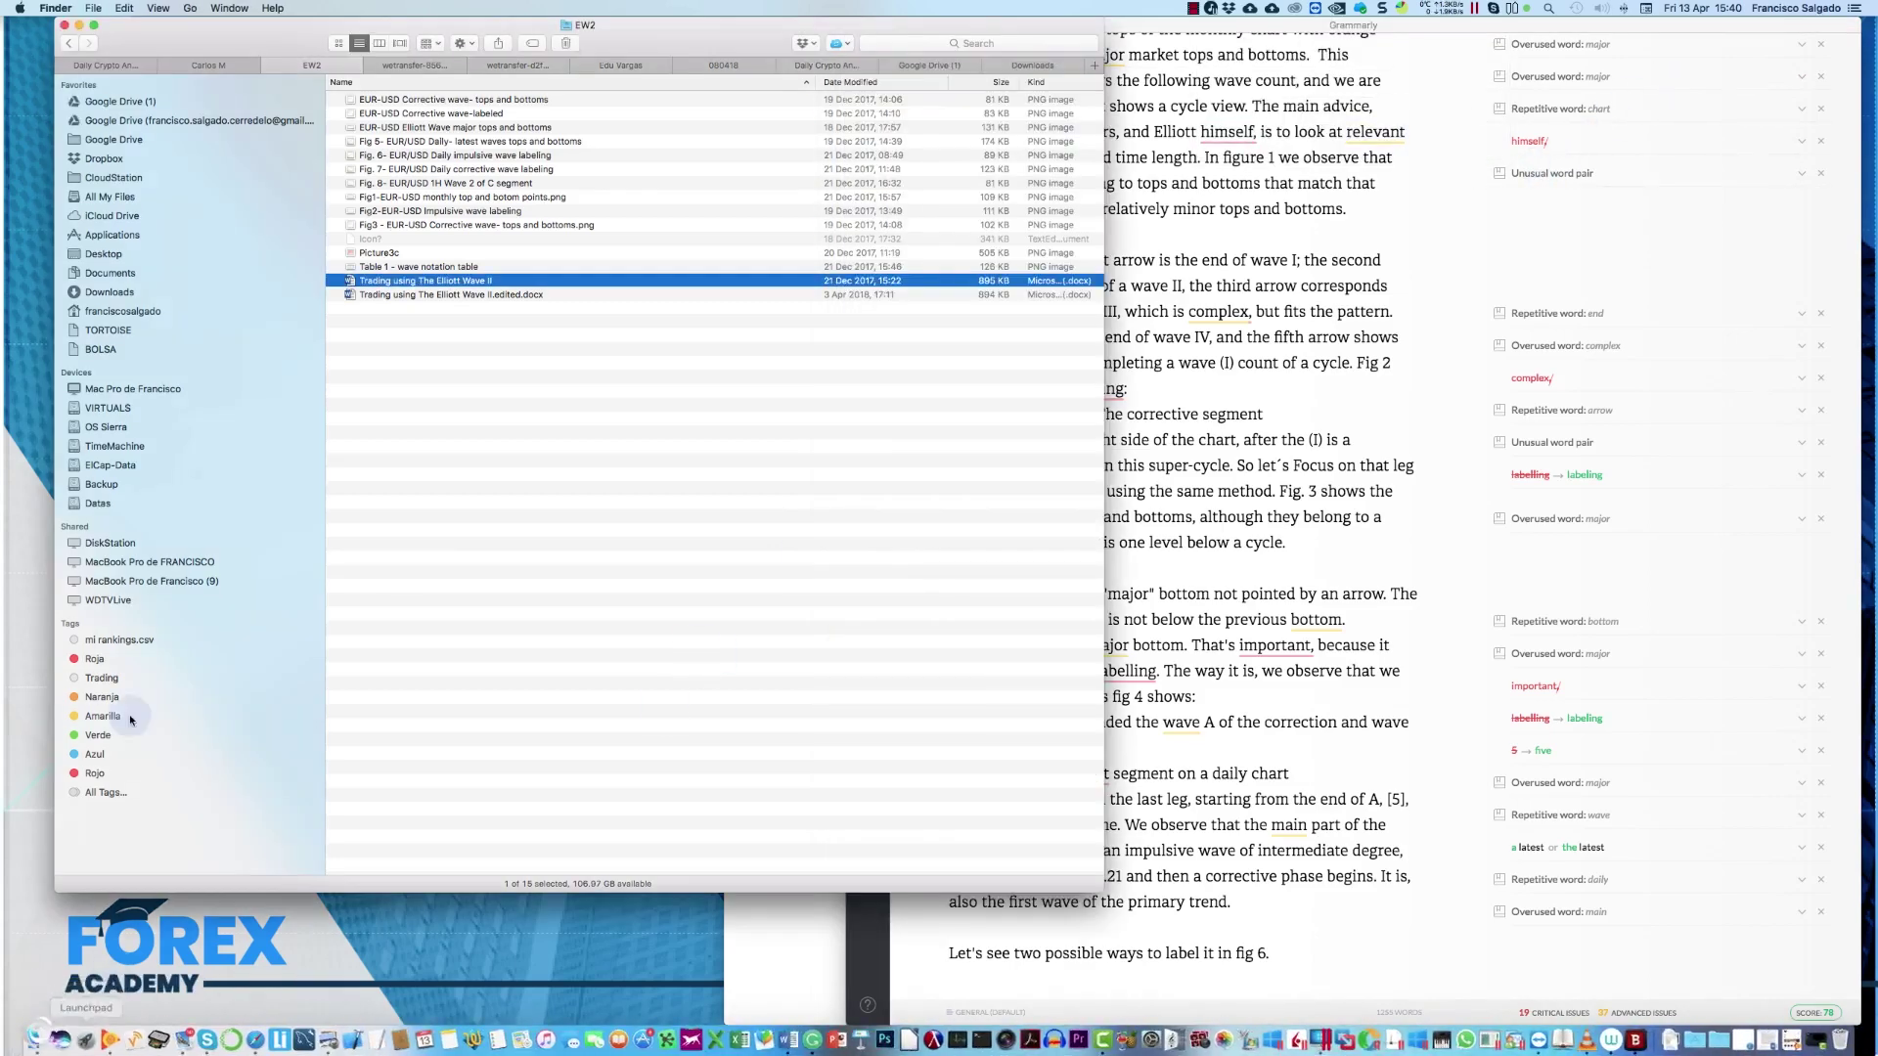
{"action": "left_click", "coordinate": [1047, 64]}
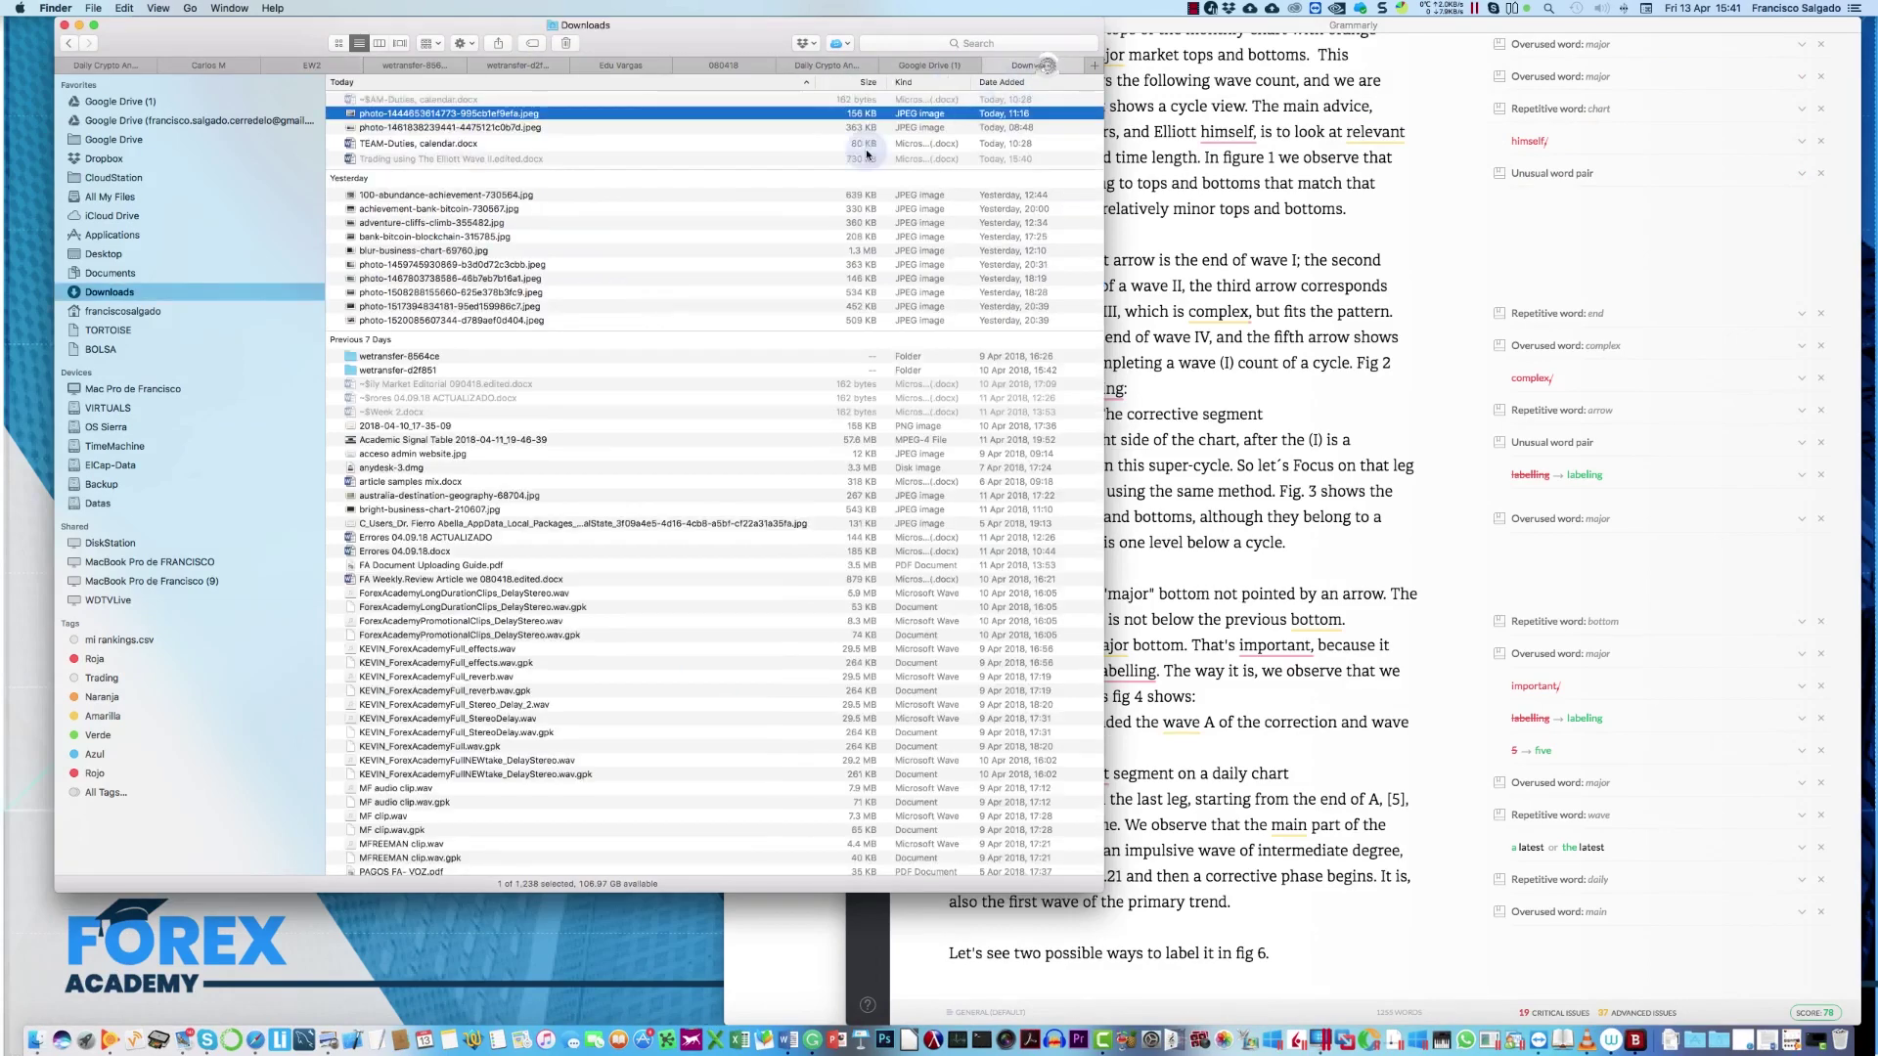
{"action": "double_click", "coordinate": [434, 159]}
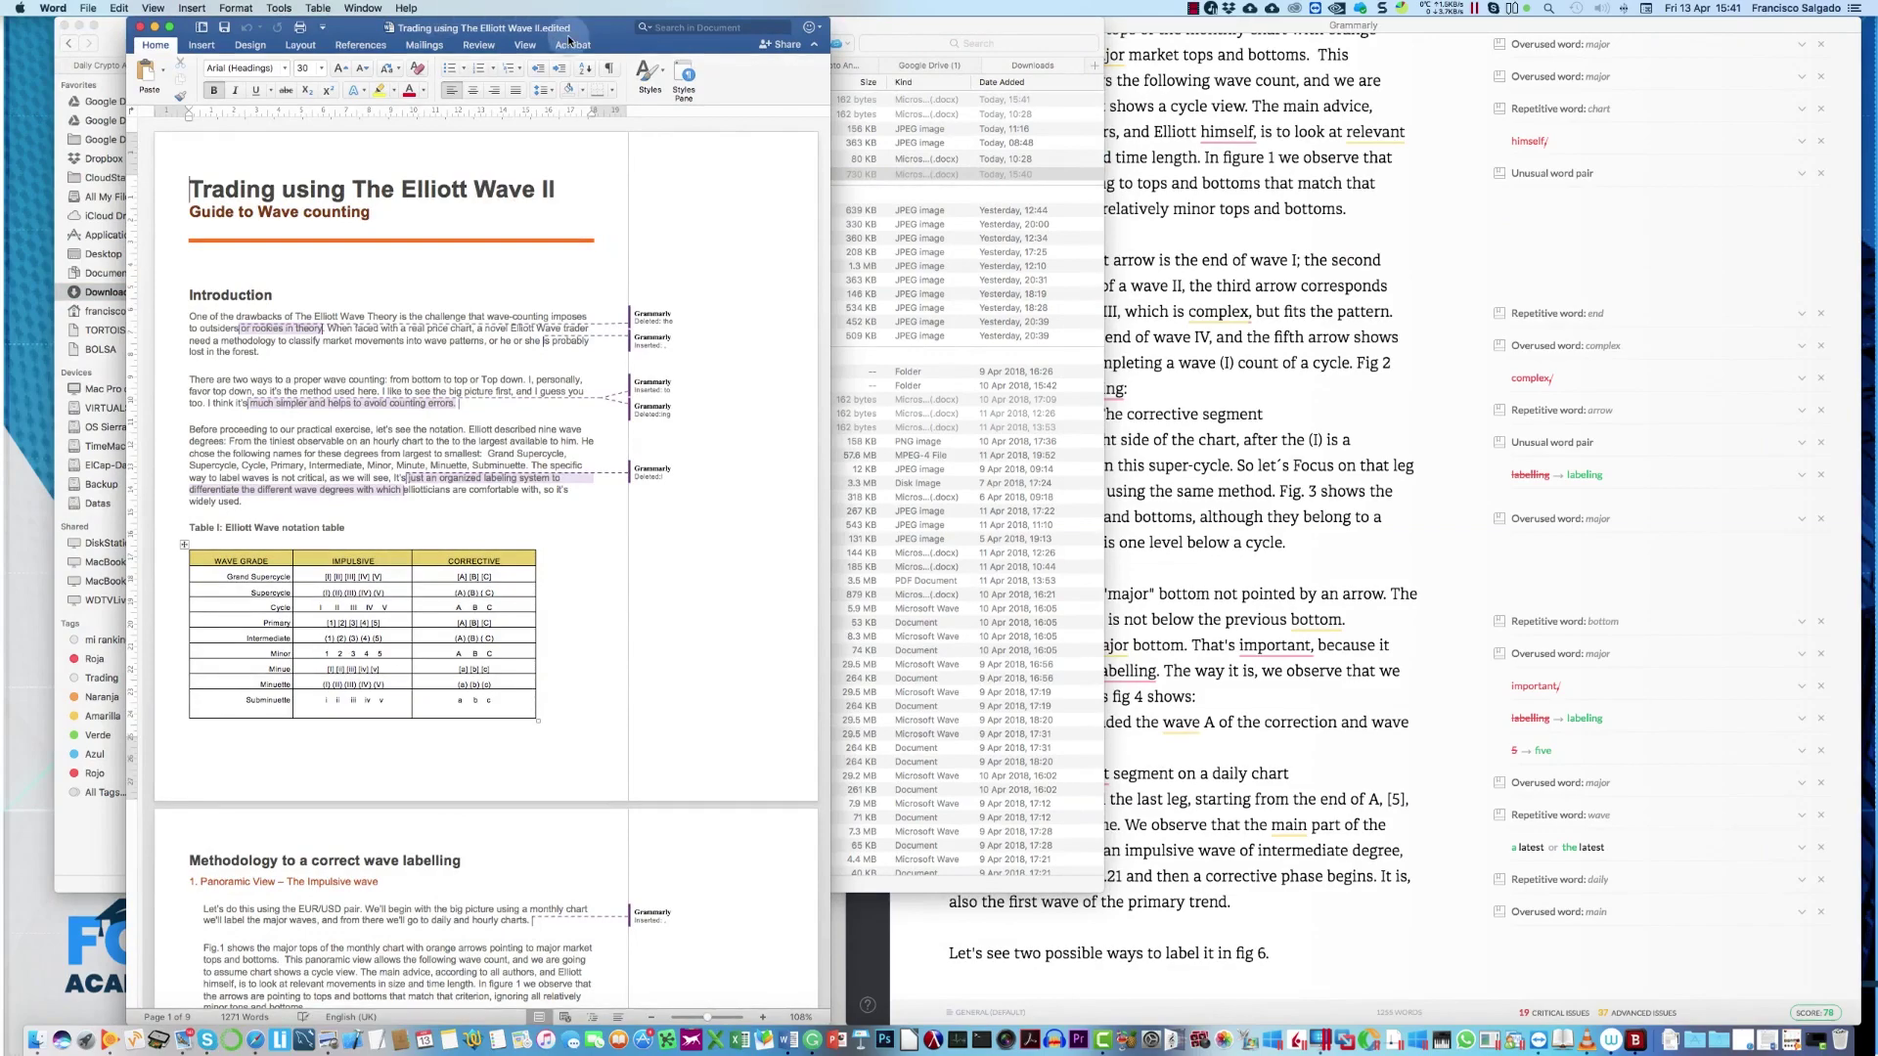
Step: Accept all of Grammarly's tracked changes in the document from the Review tab
{"action": "left_click_drag", "start_coordinate": [593, 36], "coordinate": [1058, 36]}
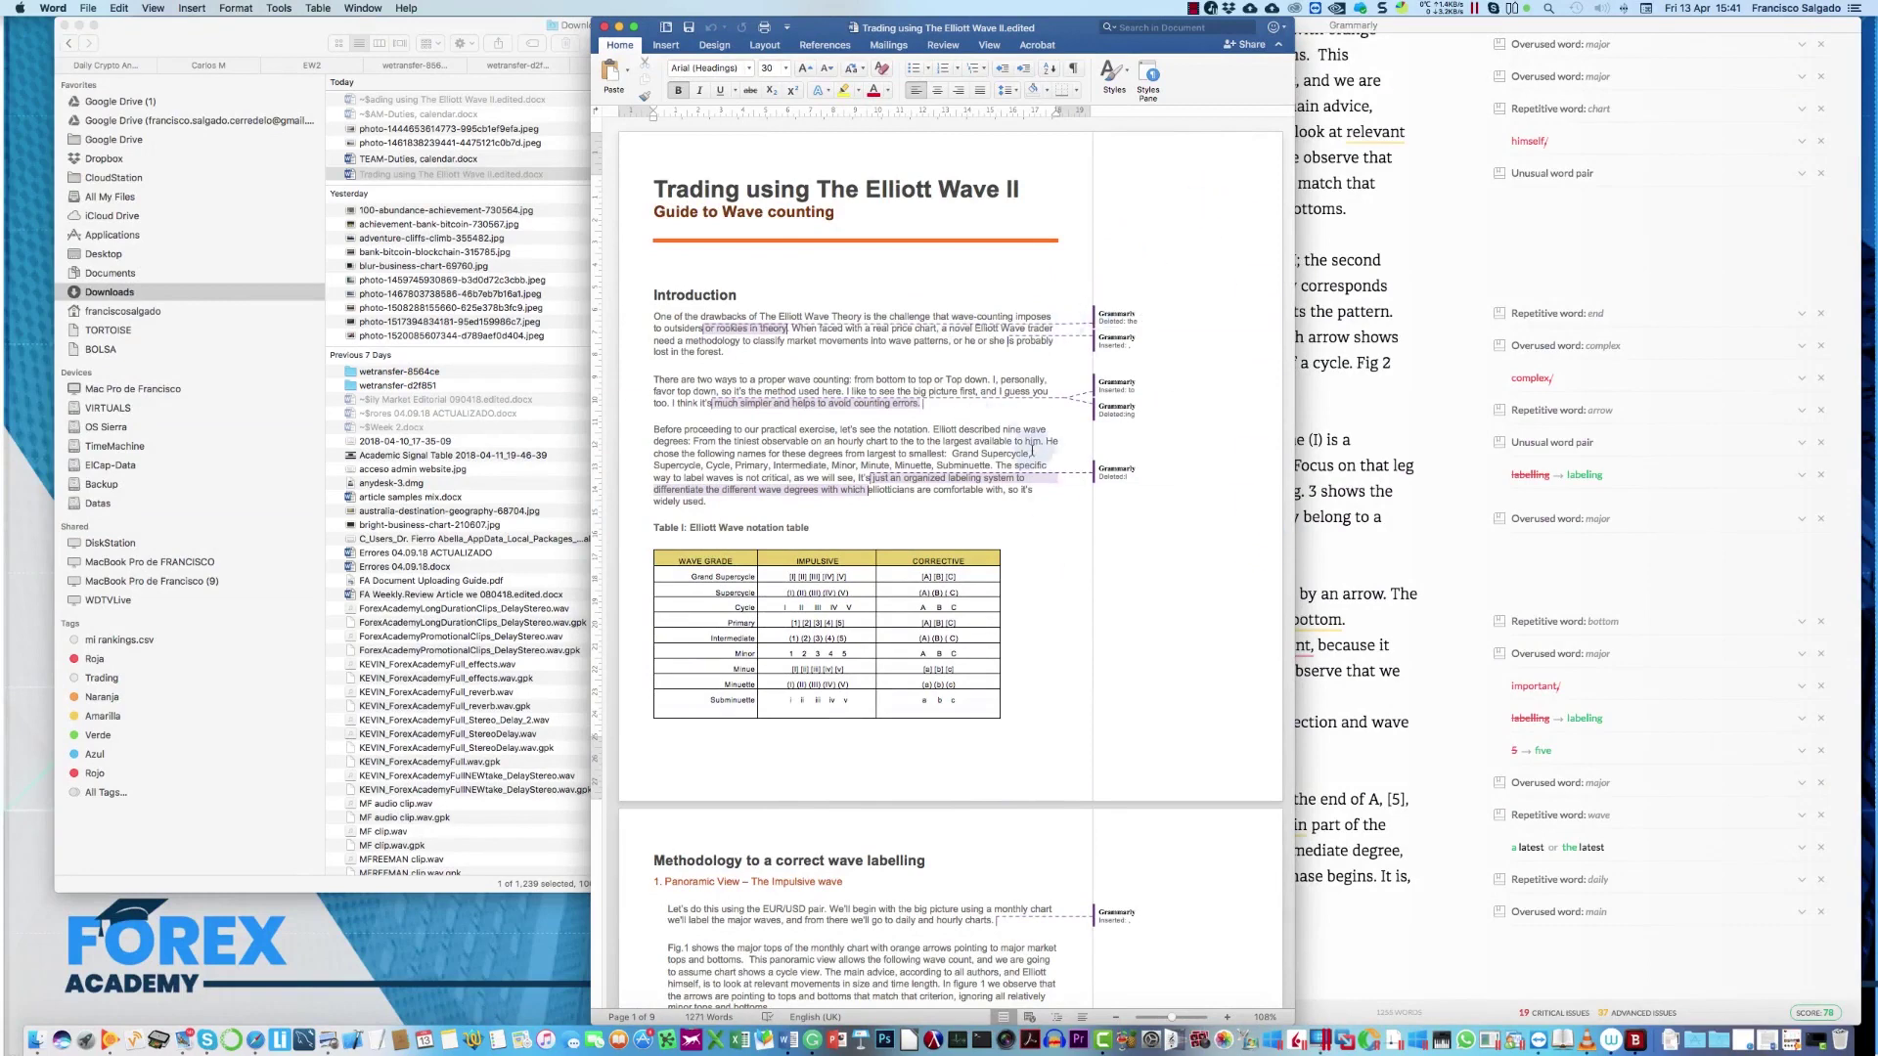
{"action": "left_click", "coordinate": [951, 48]}
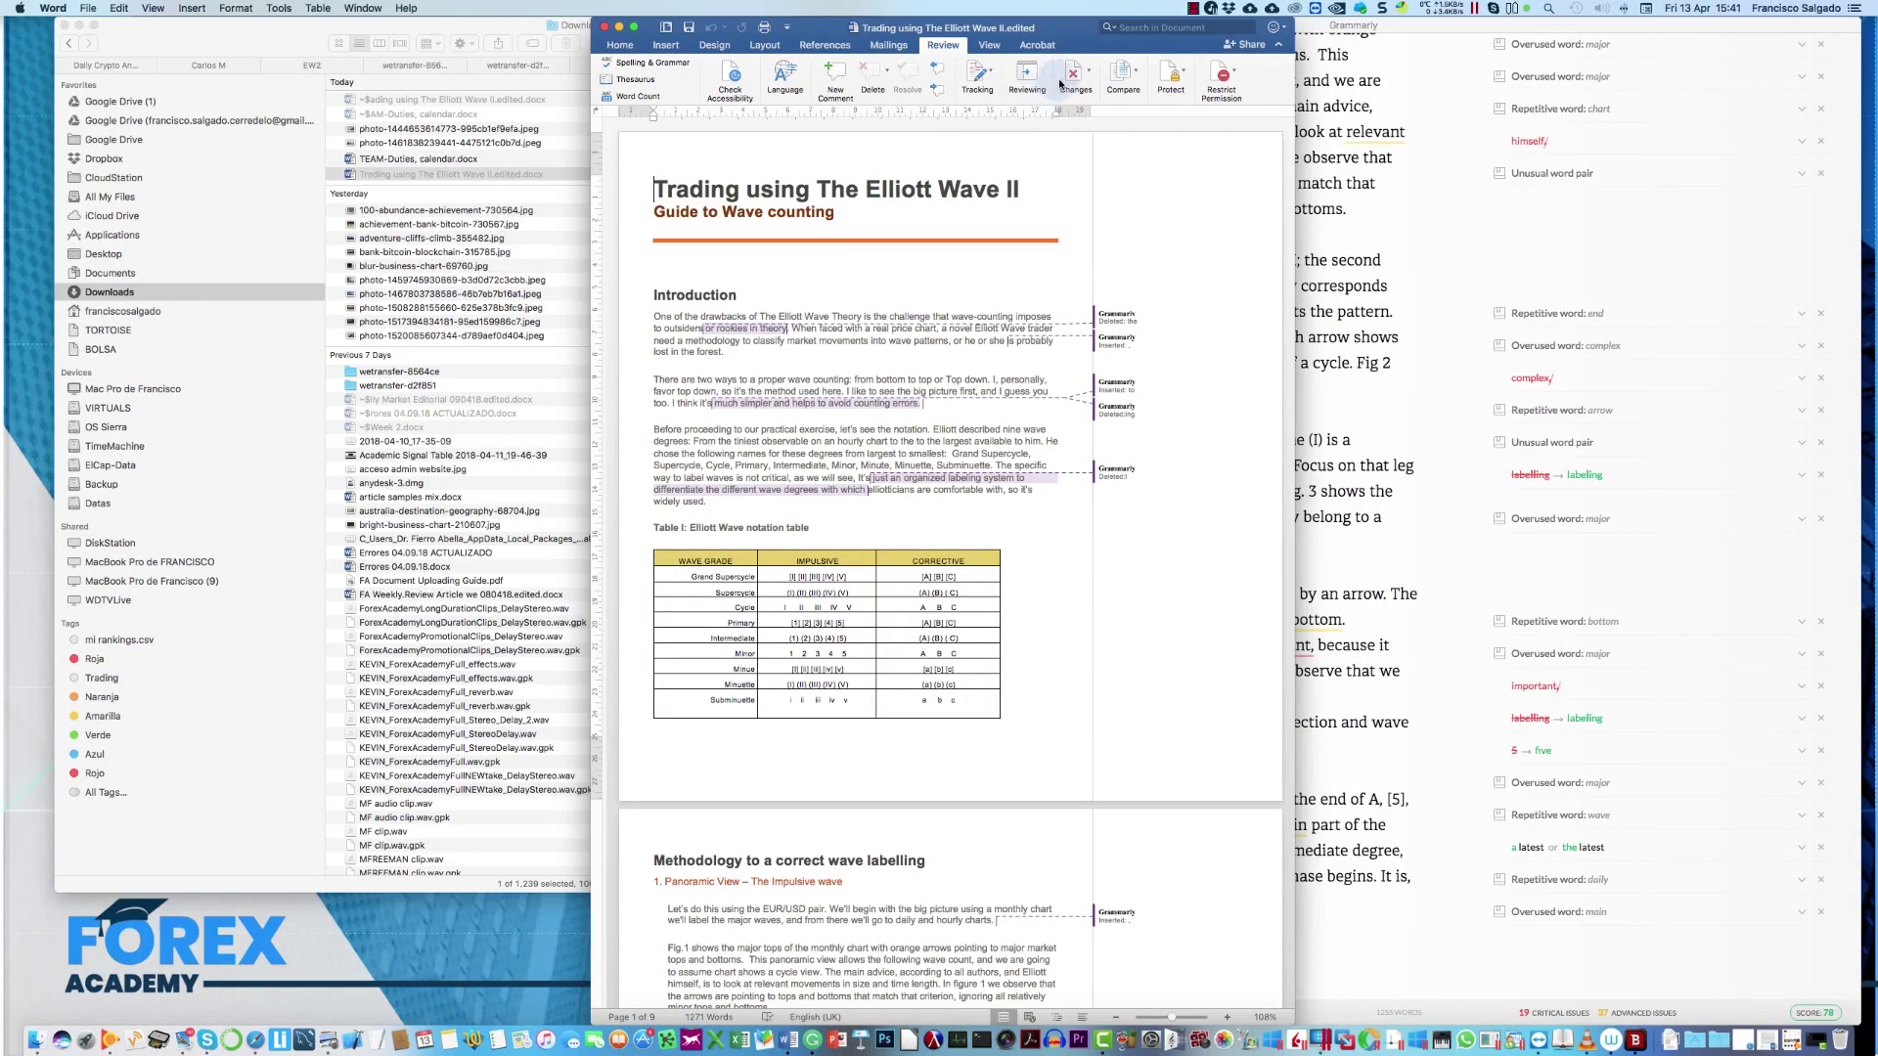
{"action": "left_click", "coordinate": [1091, 84]}
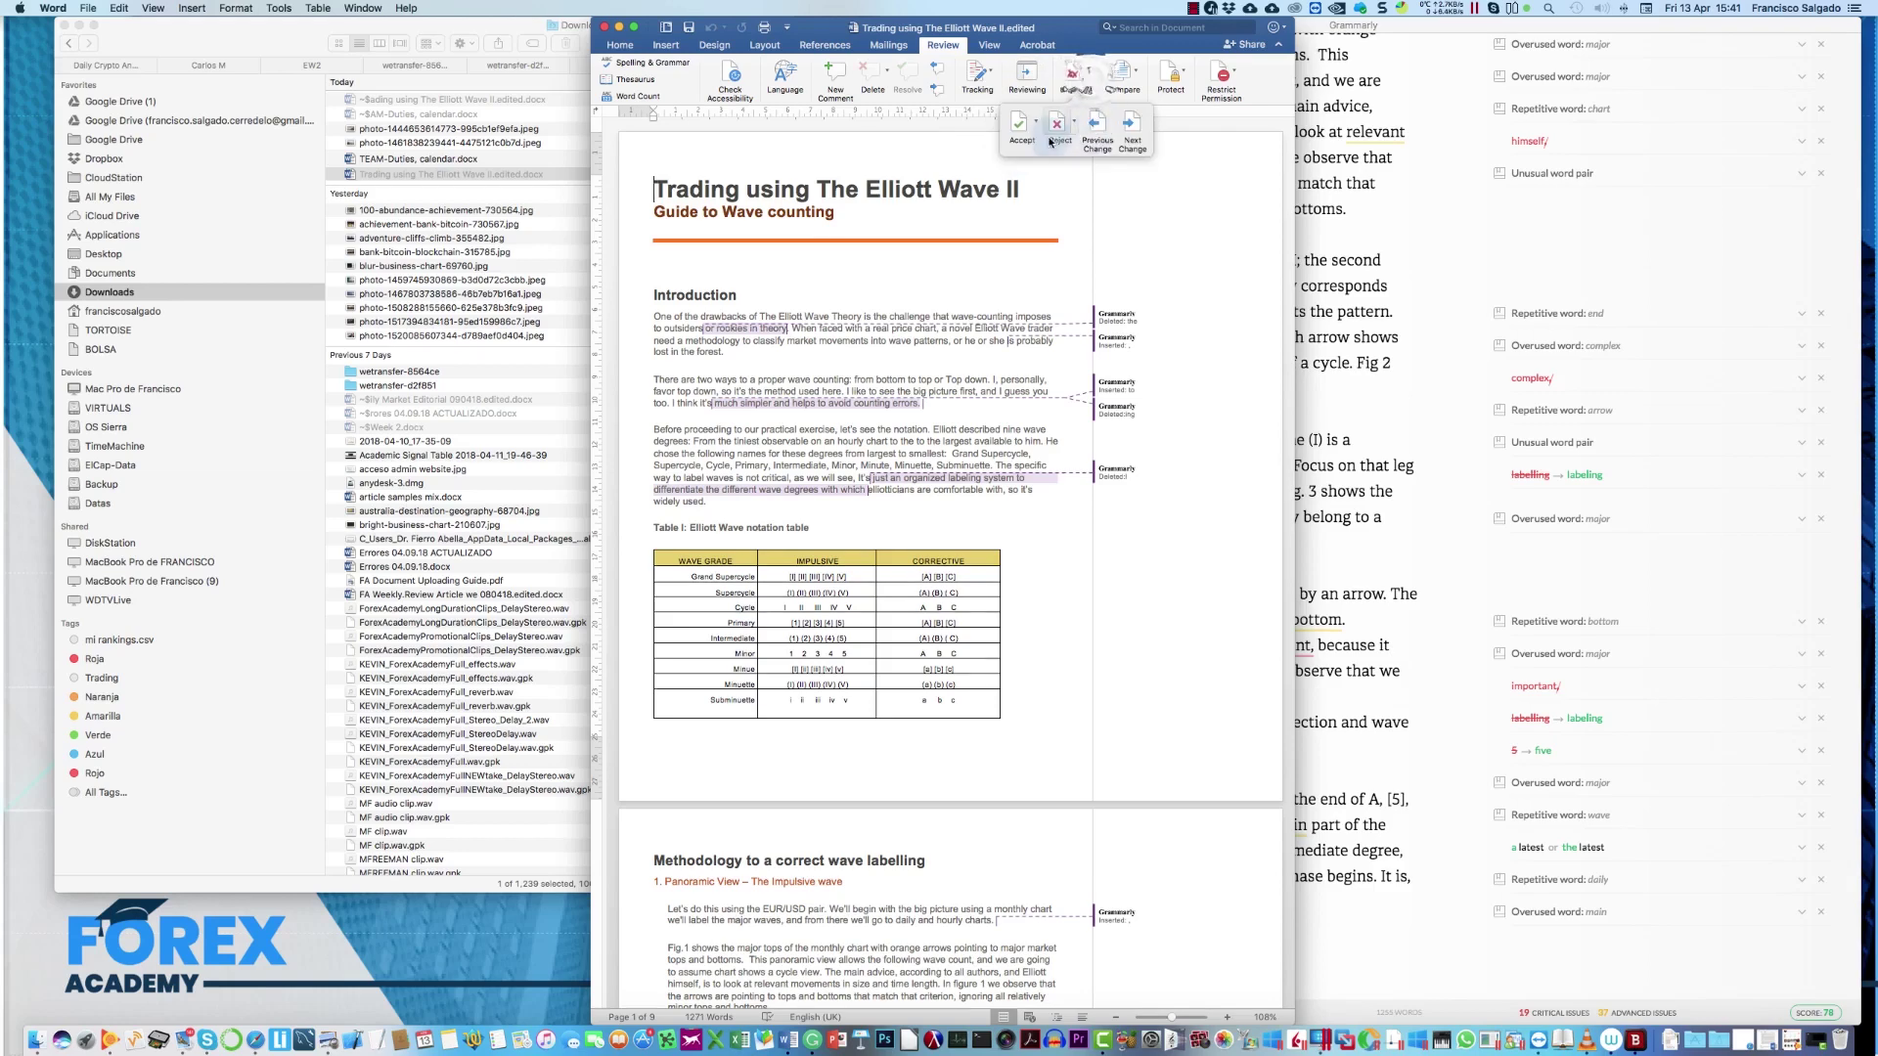
{"action": "left_click", "coordinate": [1024, 127]}
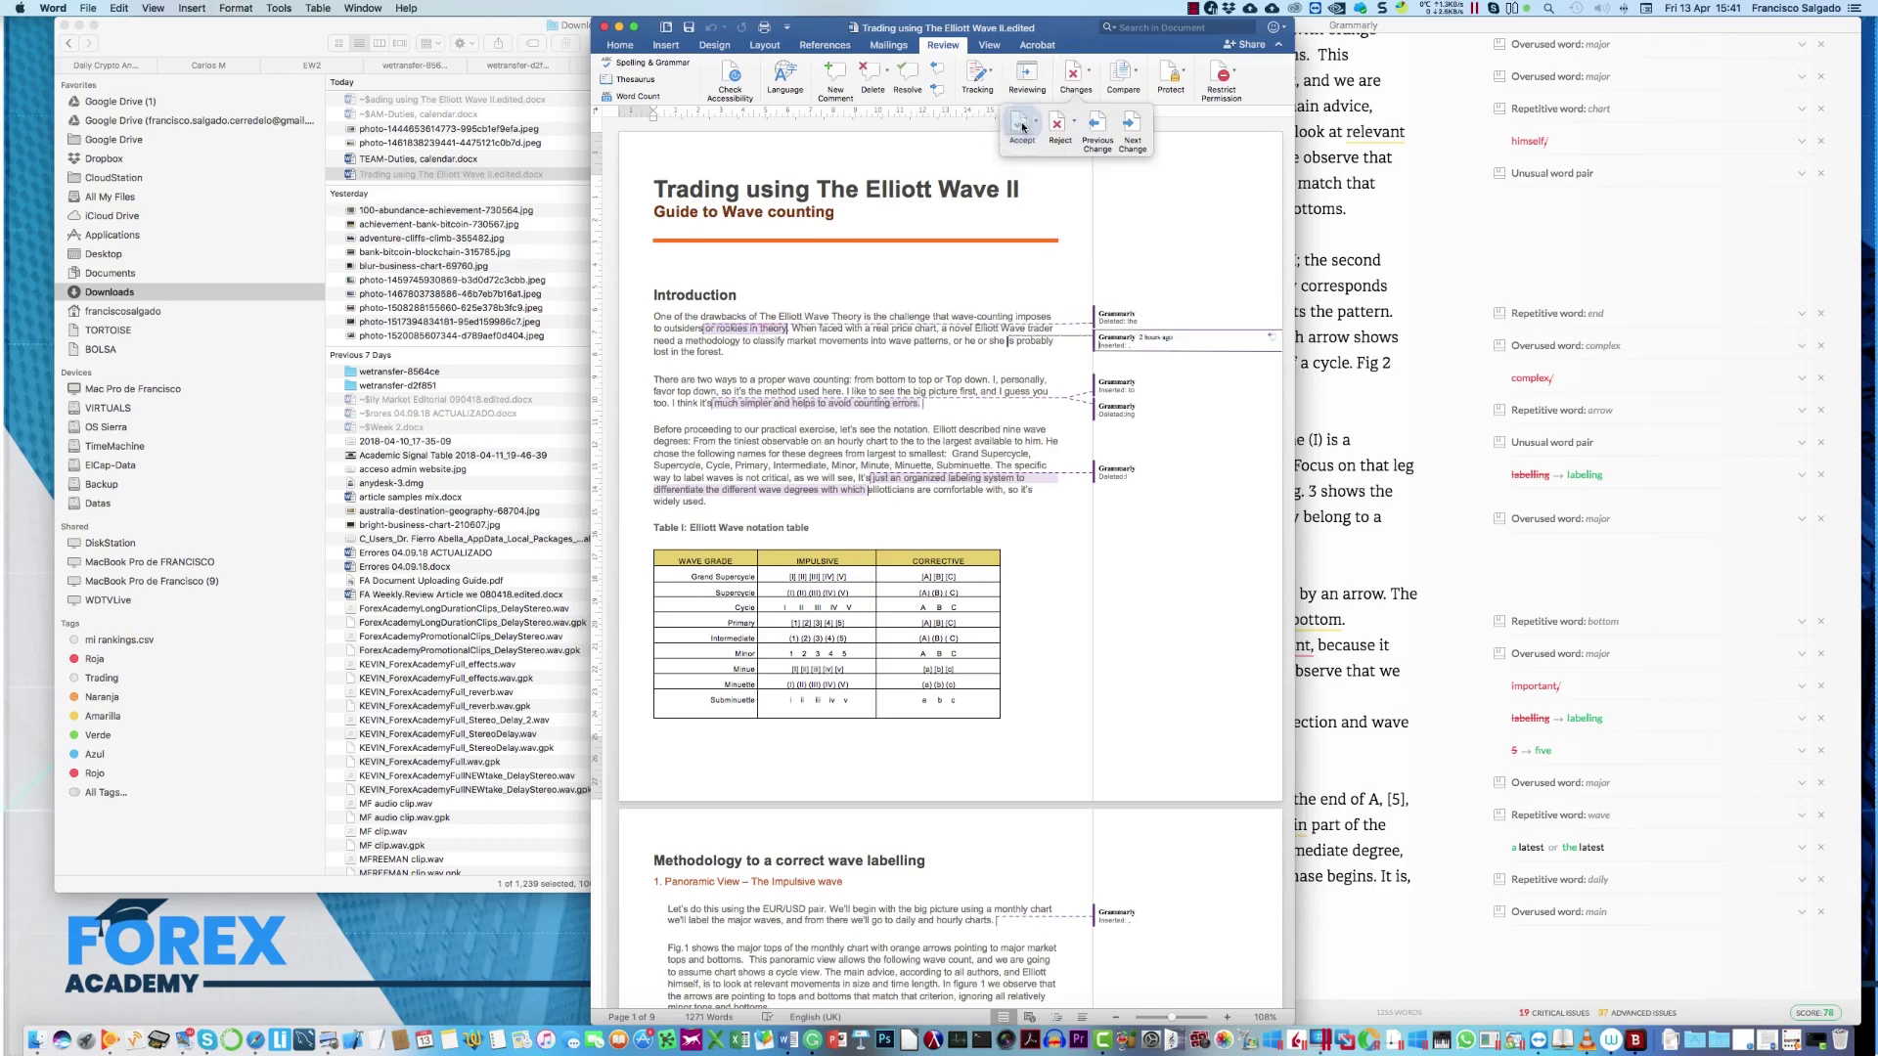
{"action": "left_click", "coordinate": [1187, 172]}
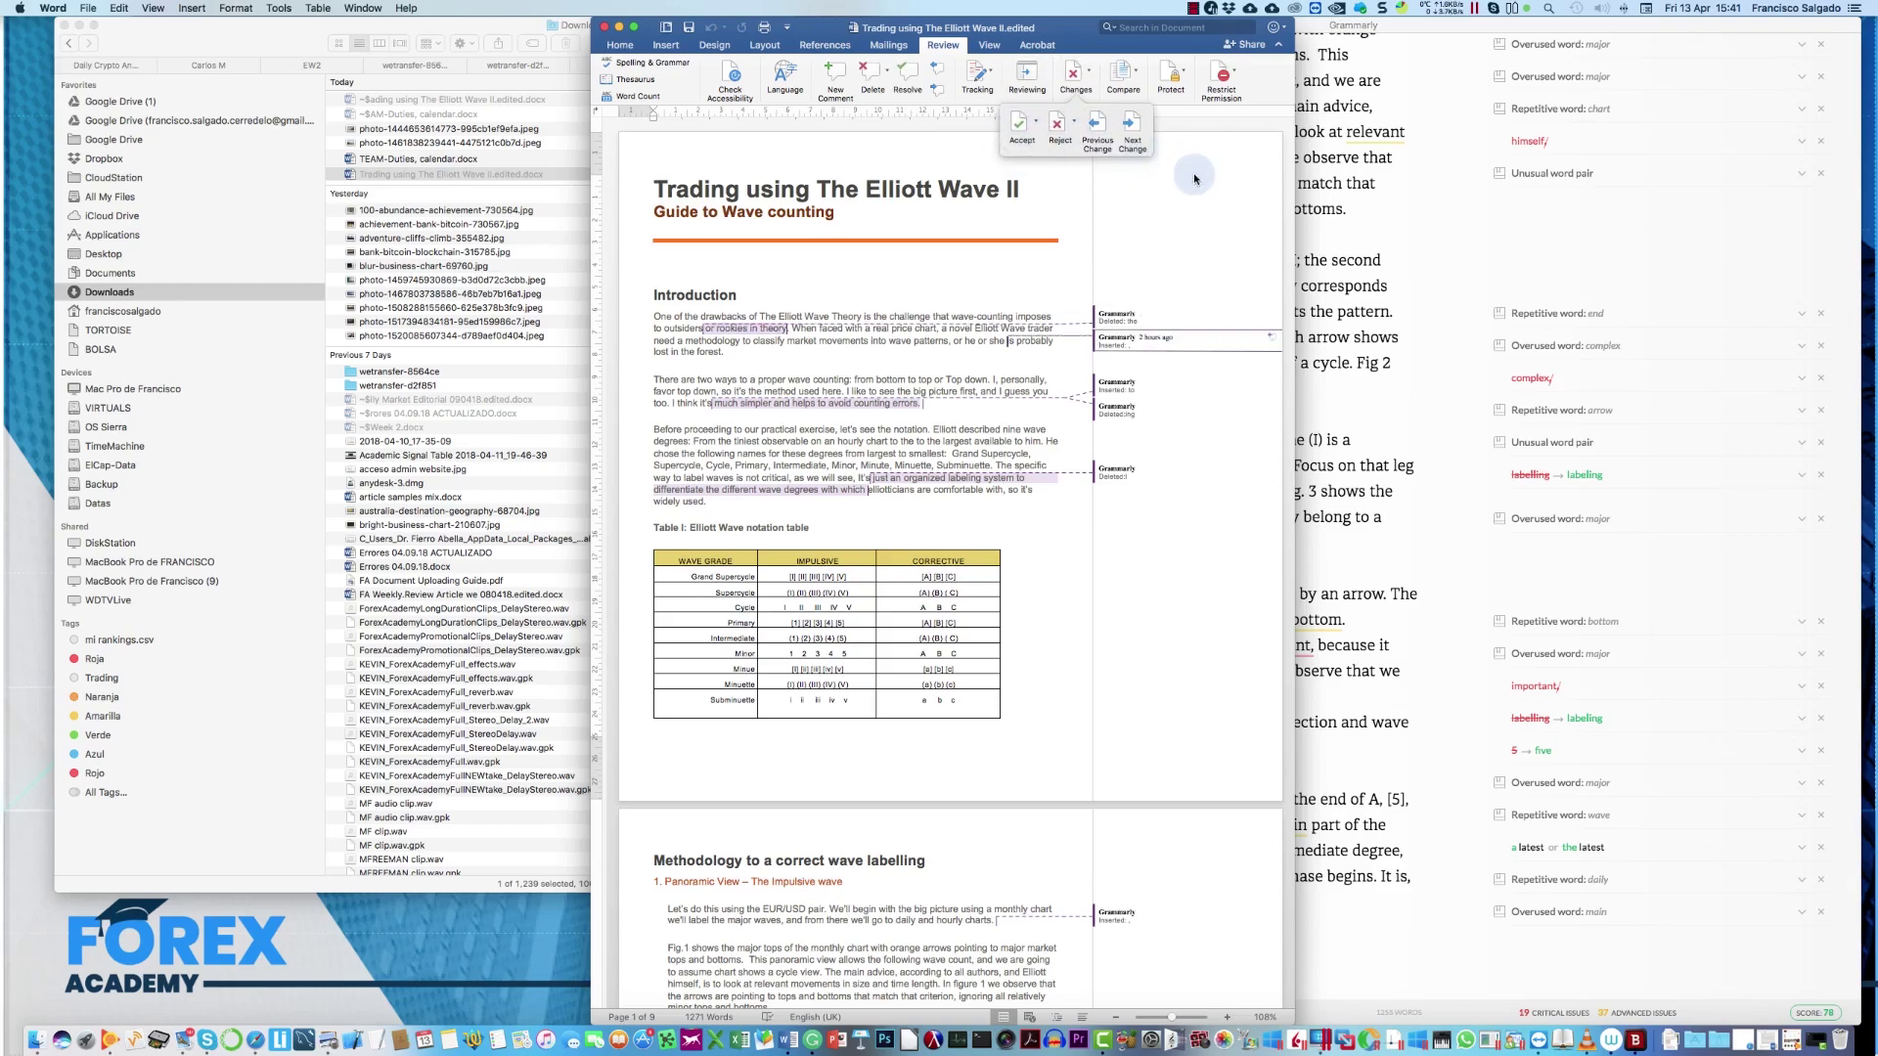
{"action": "left_click", "coordinate": [1034, 123]}
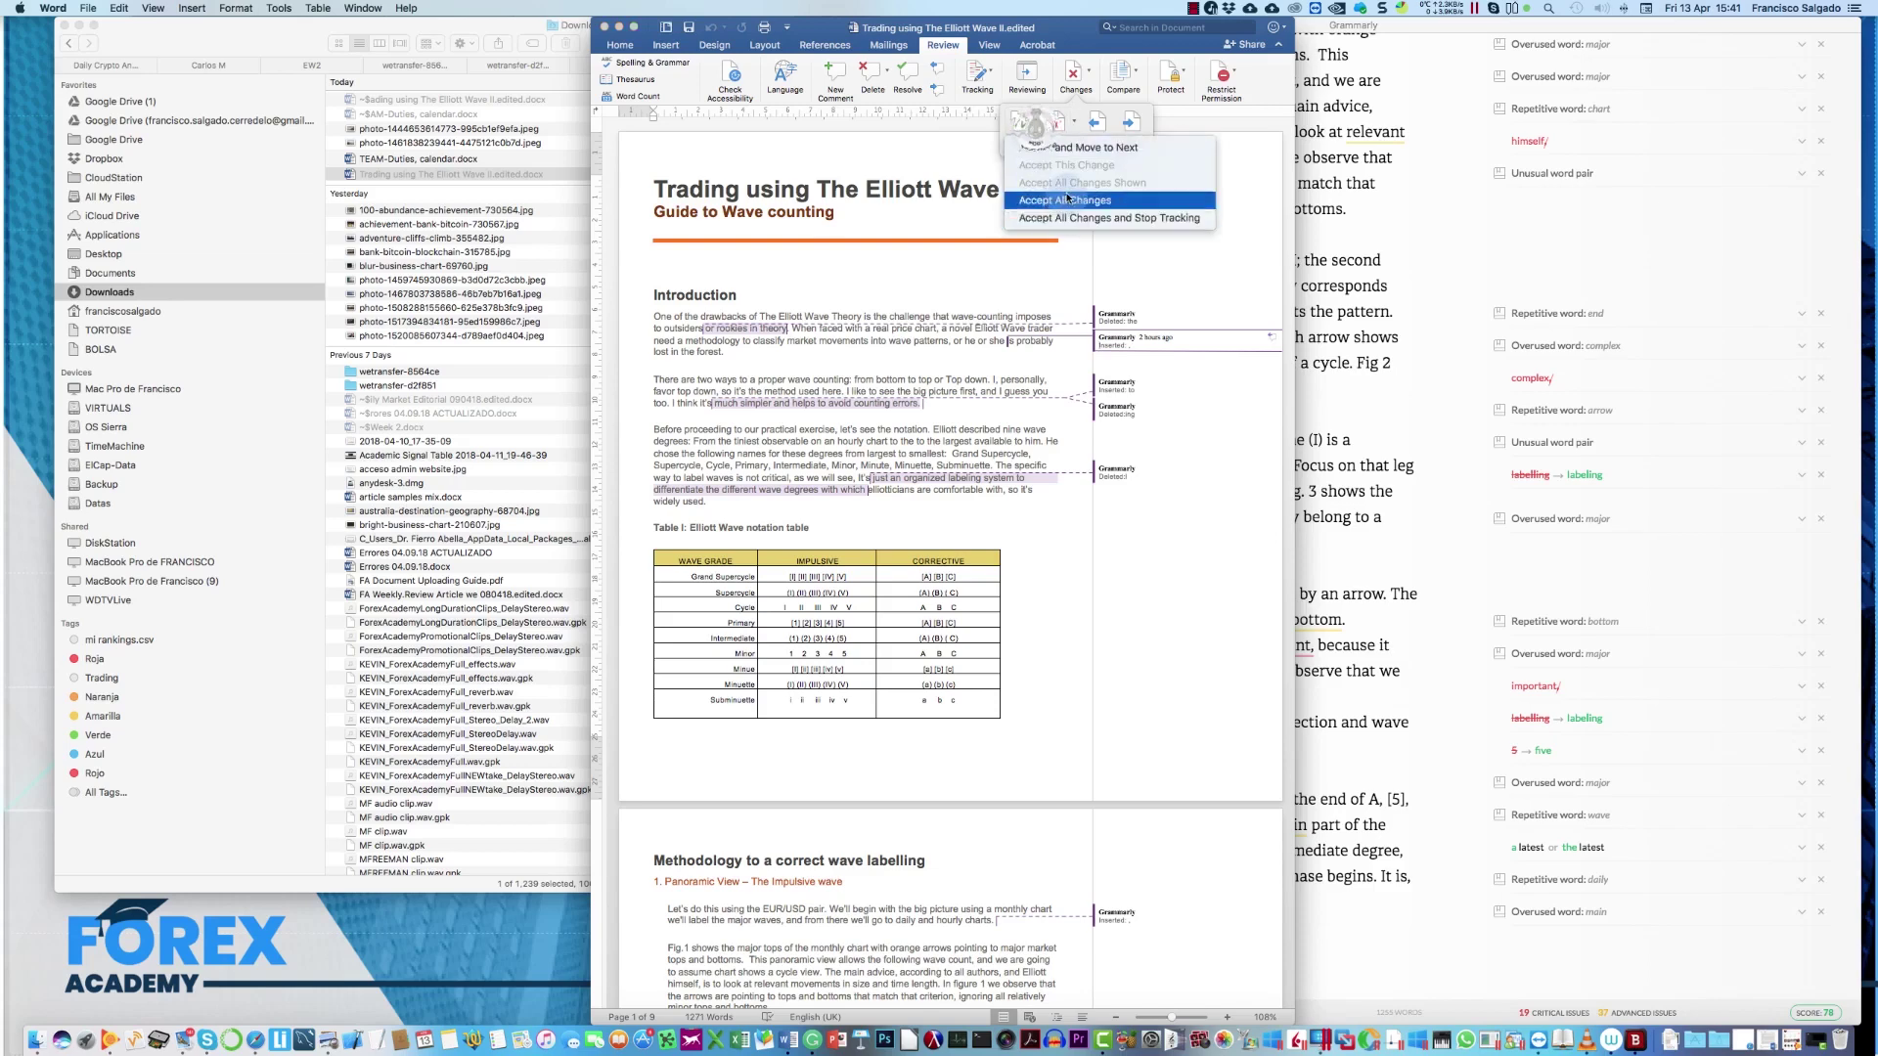
{"action": "left_click", "coordinate": [1067, 200]}
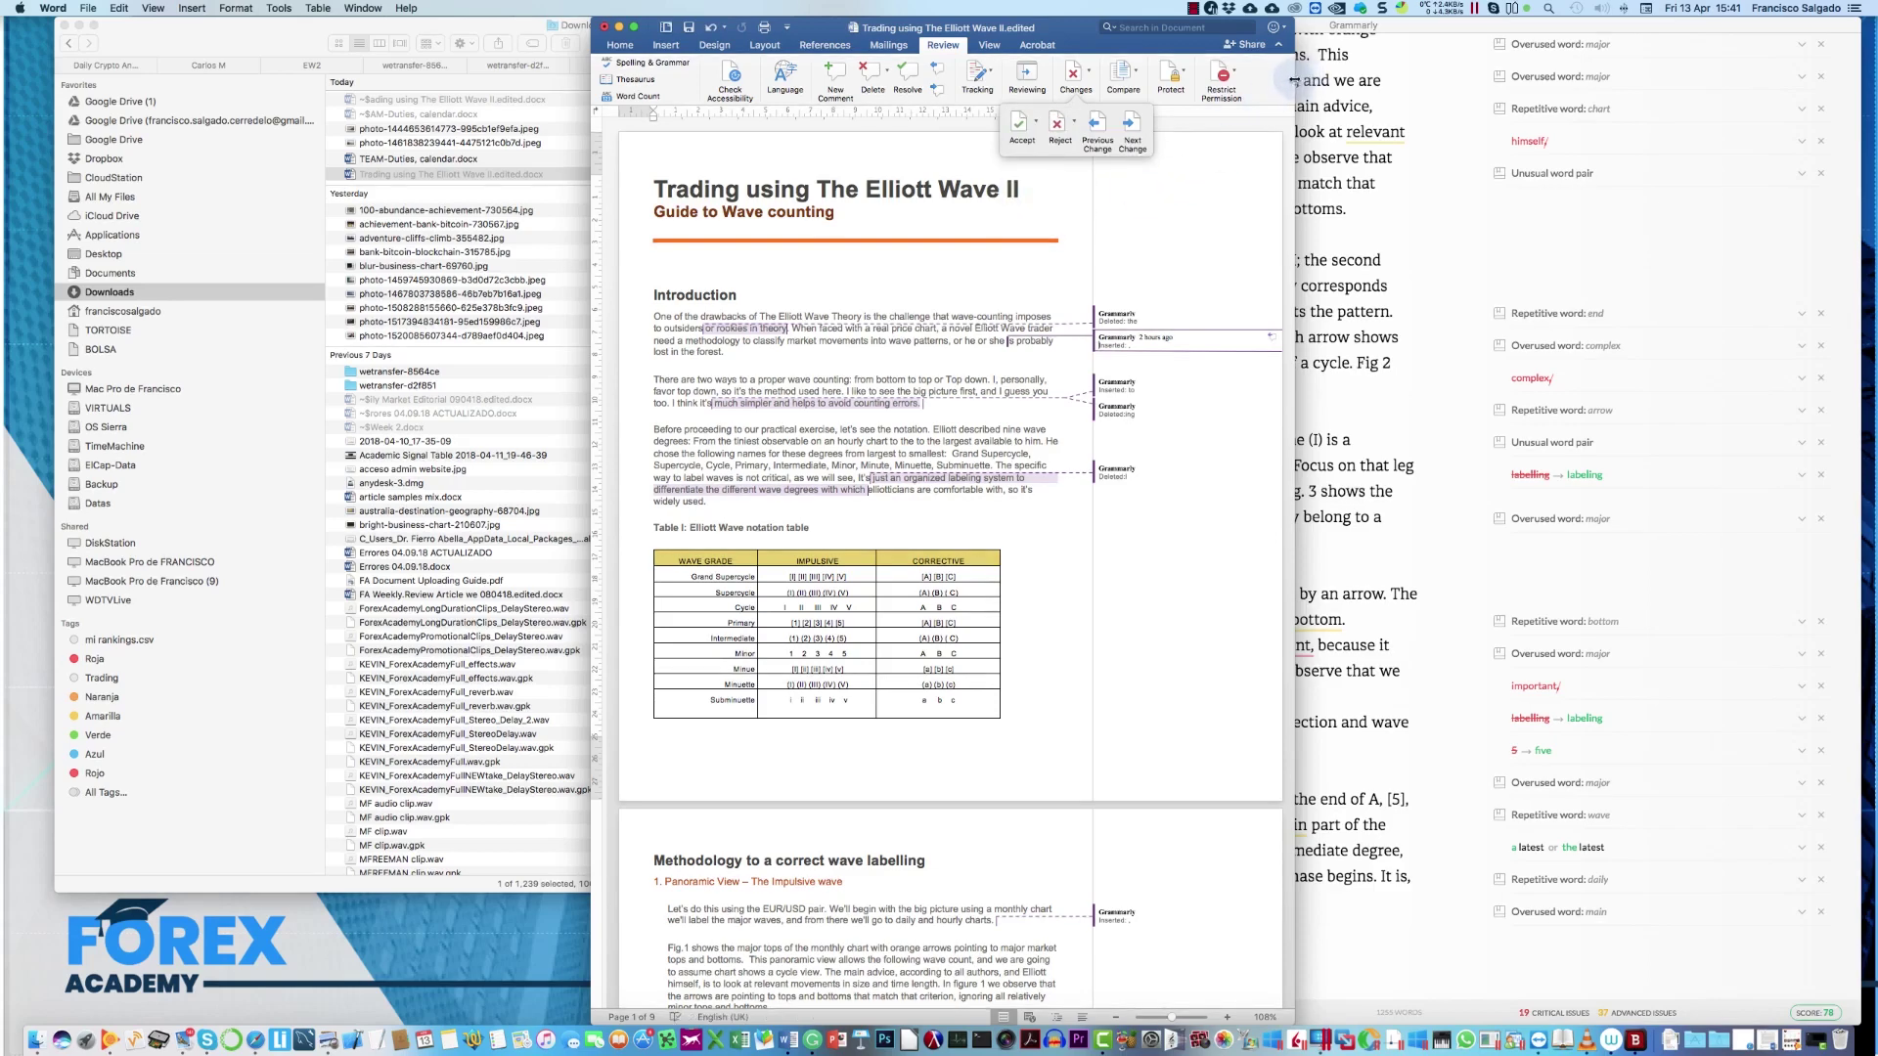
Step: Delete all comments in the document and close it
{"action": "left_click_drag", "start_coordinate": [1294, 82], "coordinate": [1575, 82]}
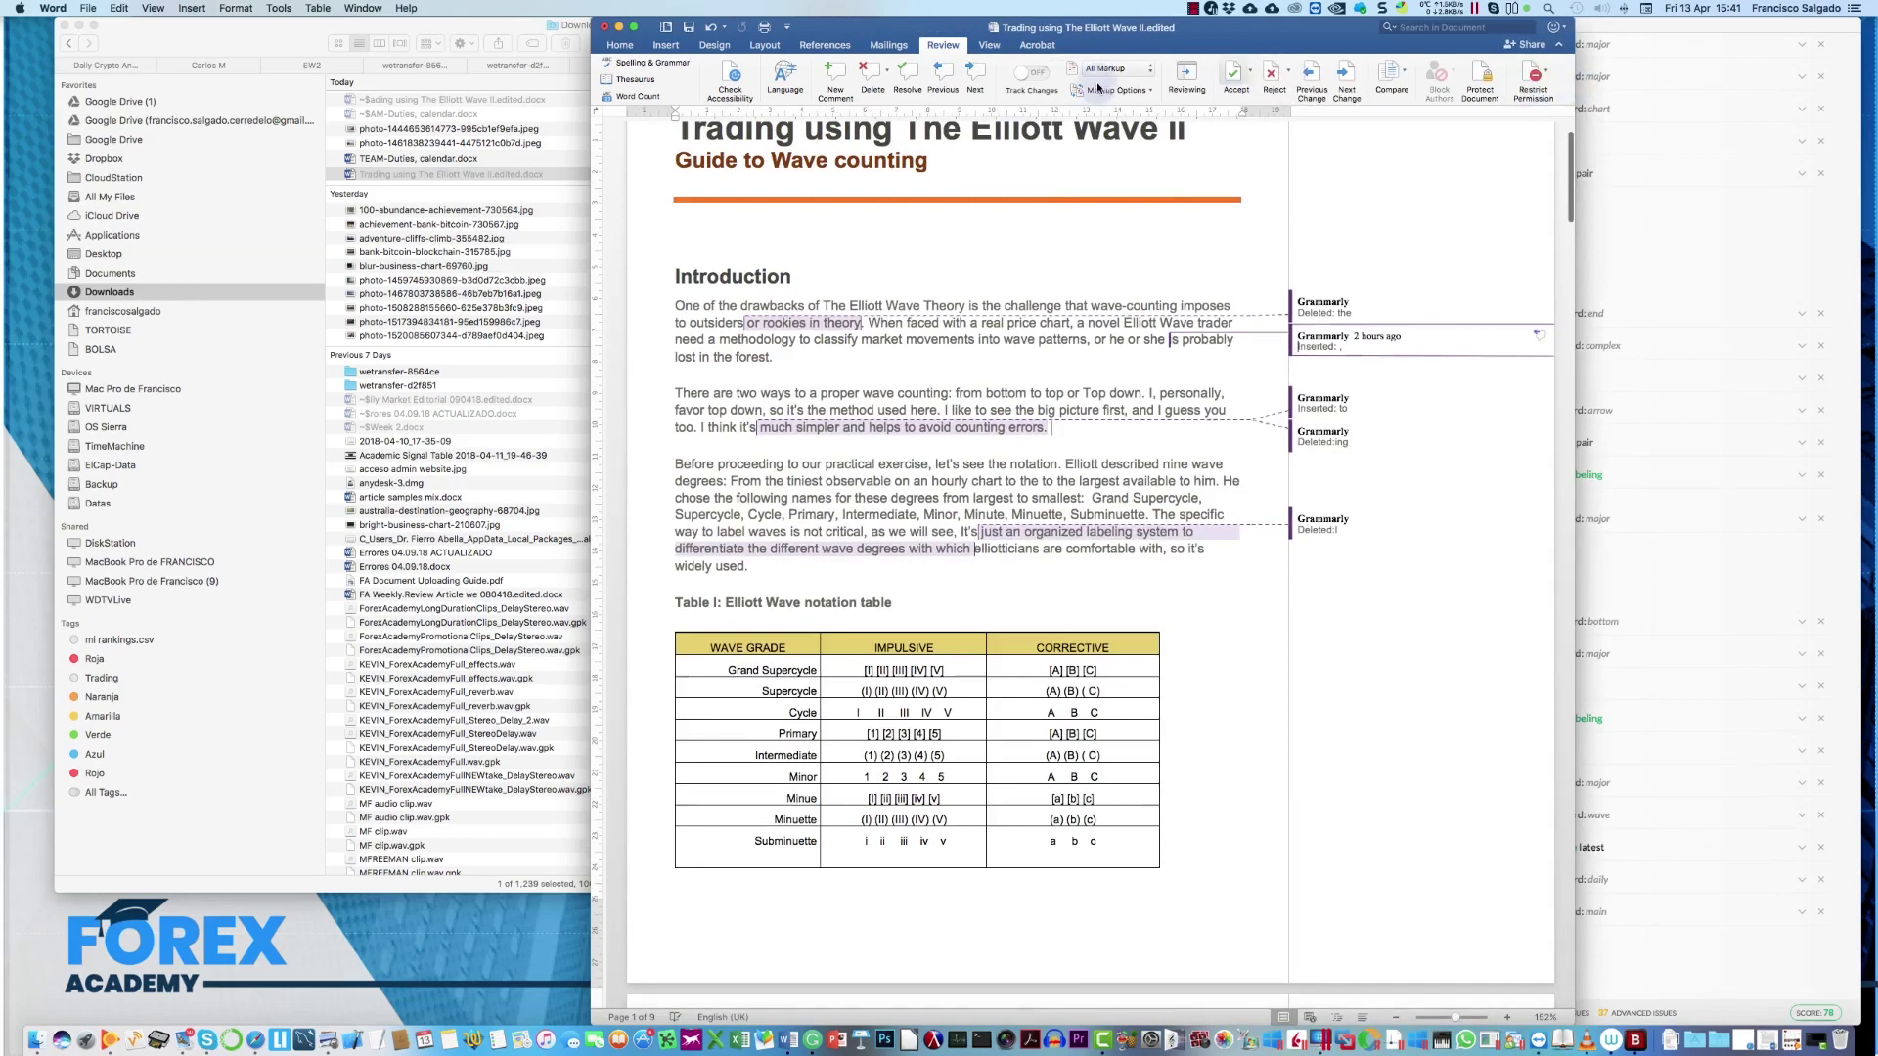
{"action": "left_click", "coordinate": [890, 75]}
{"action": "left_click", "coordinate": [908, 126]}
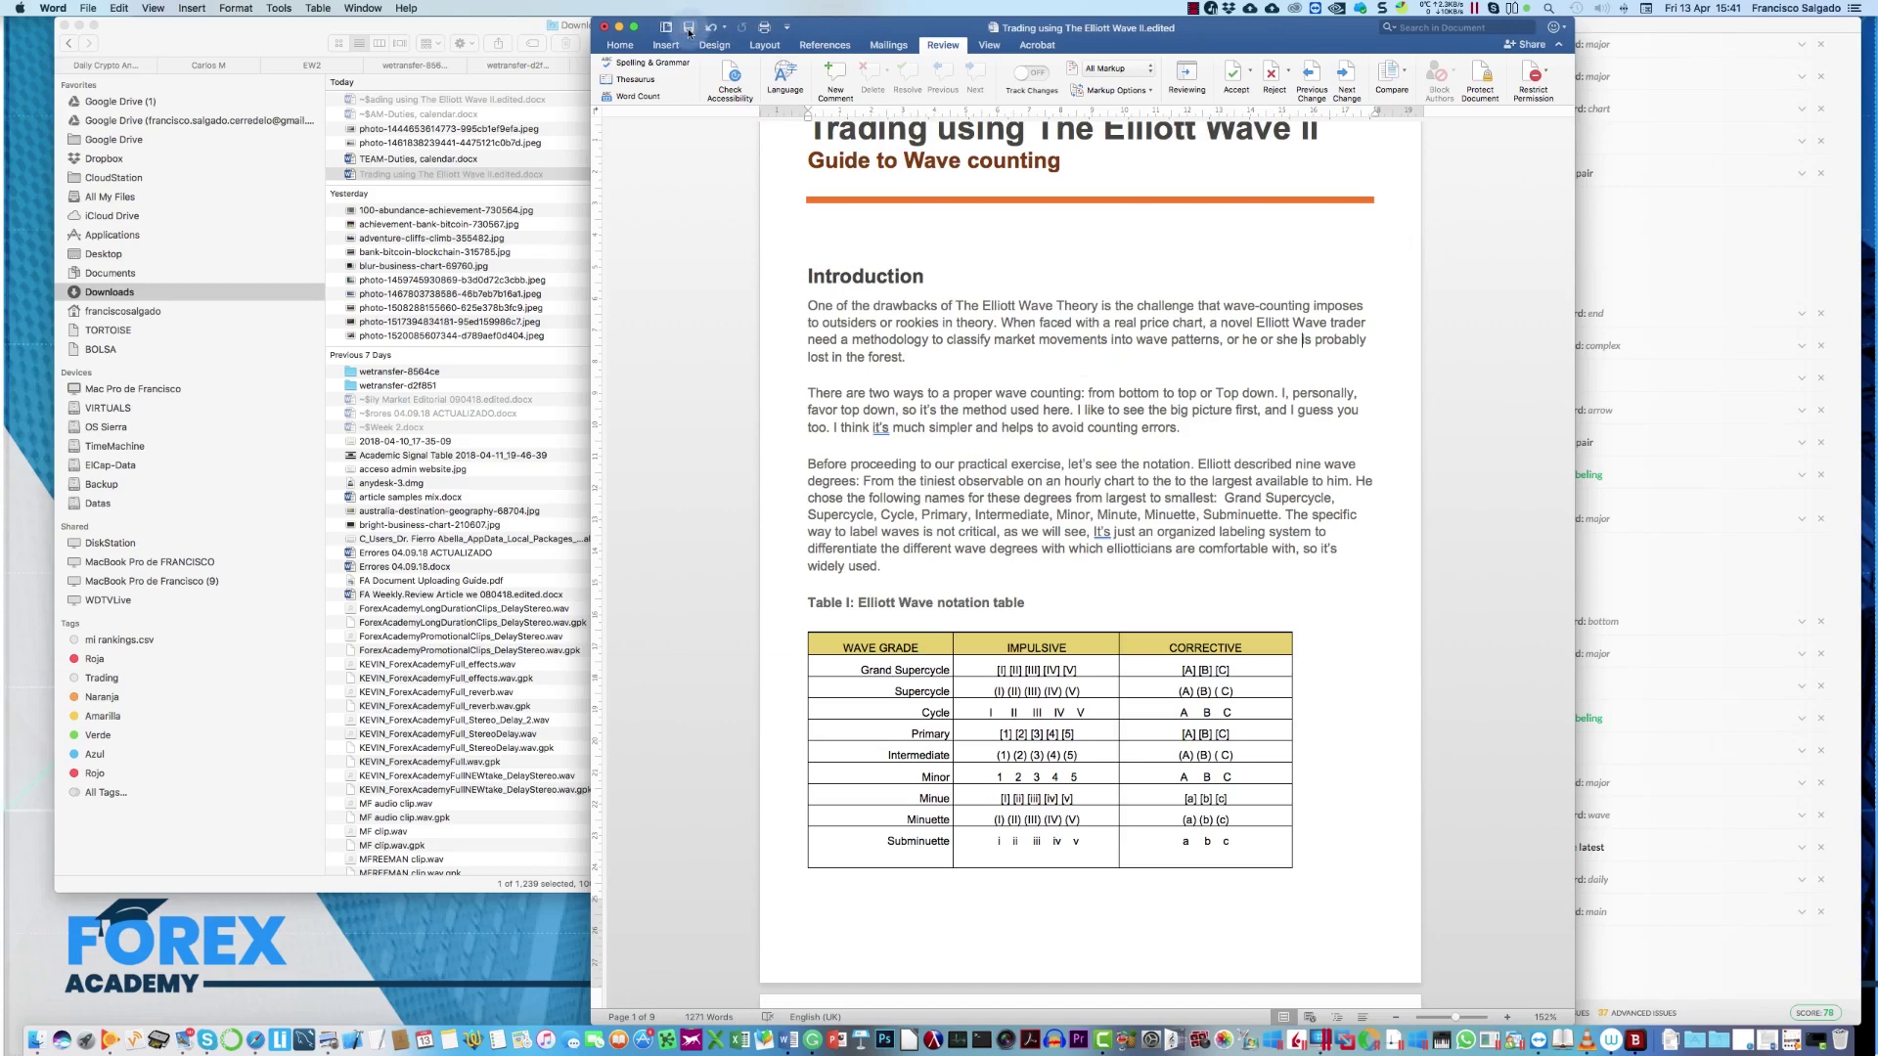
{"action": "left_click", "coordinate": [606, 28]}
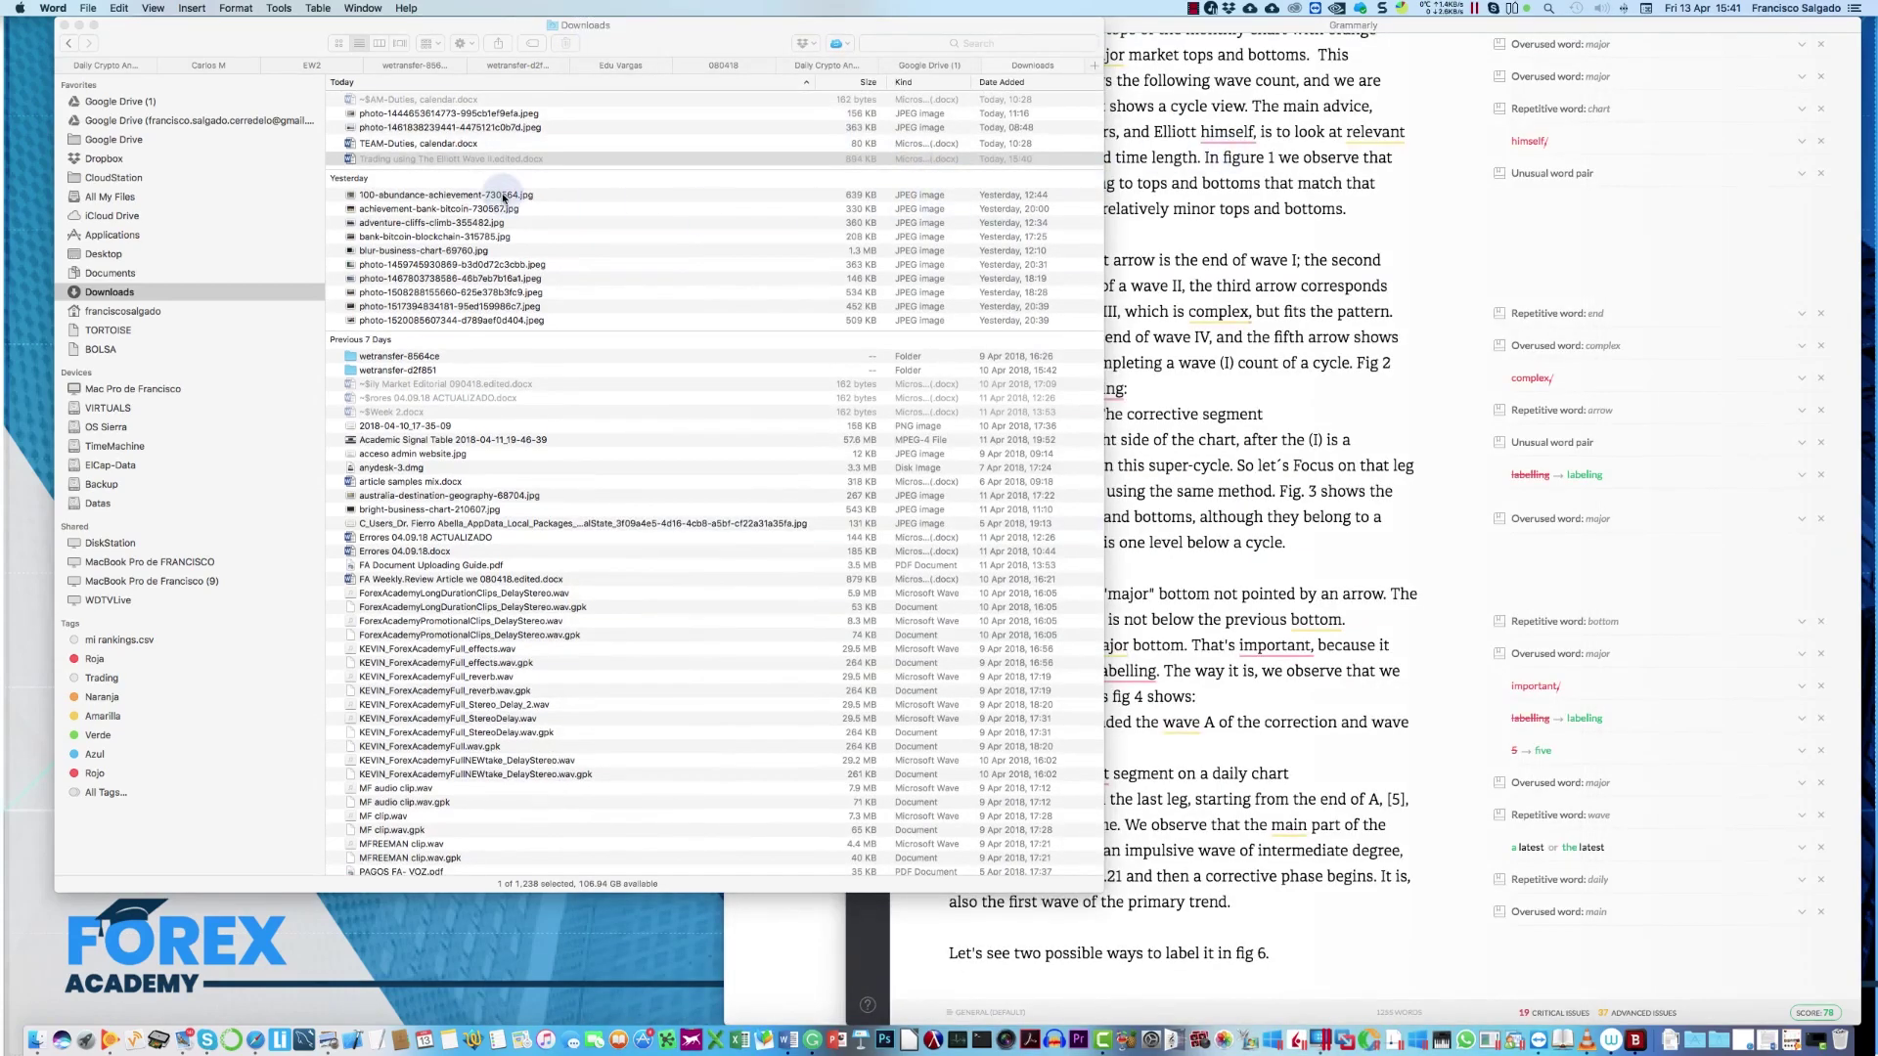
Step: Move the .edited.docx file into the EW2 folder, then reopen it in Word and scroll through
{"action": "left_click", "coordinate": [437, 173]}
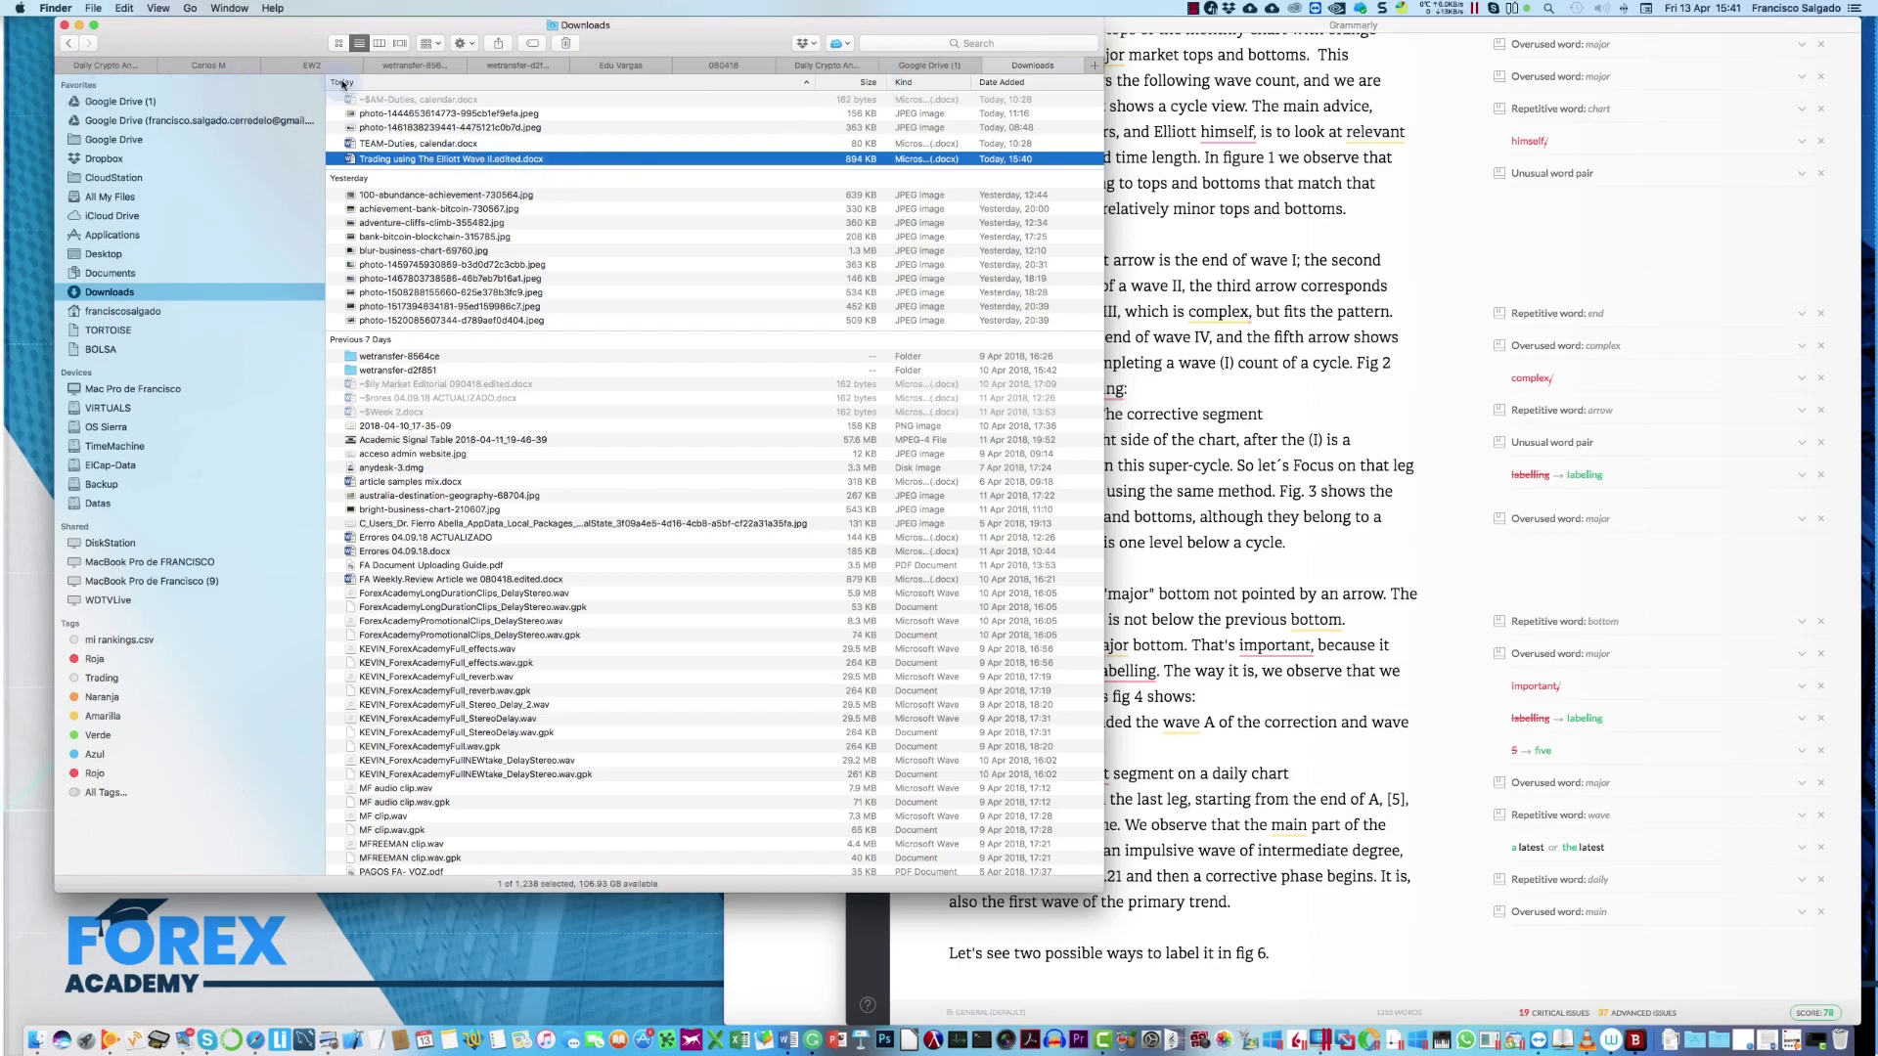
{"action": "left_click_drag", "start_coordinate": [315, 68], "coordinate": [407, 303]}
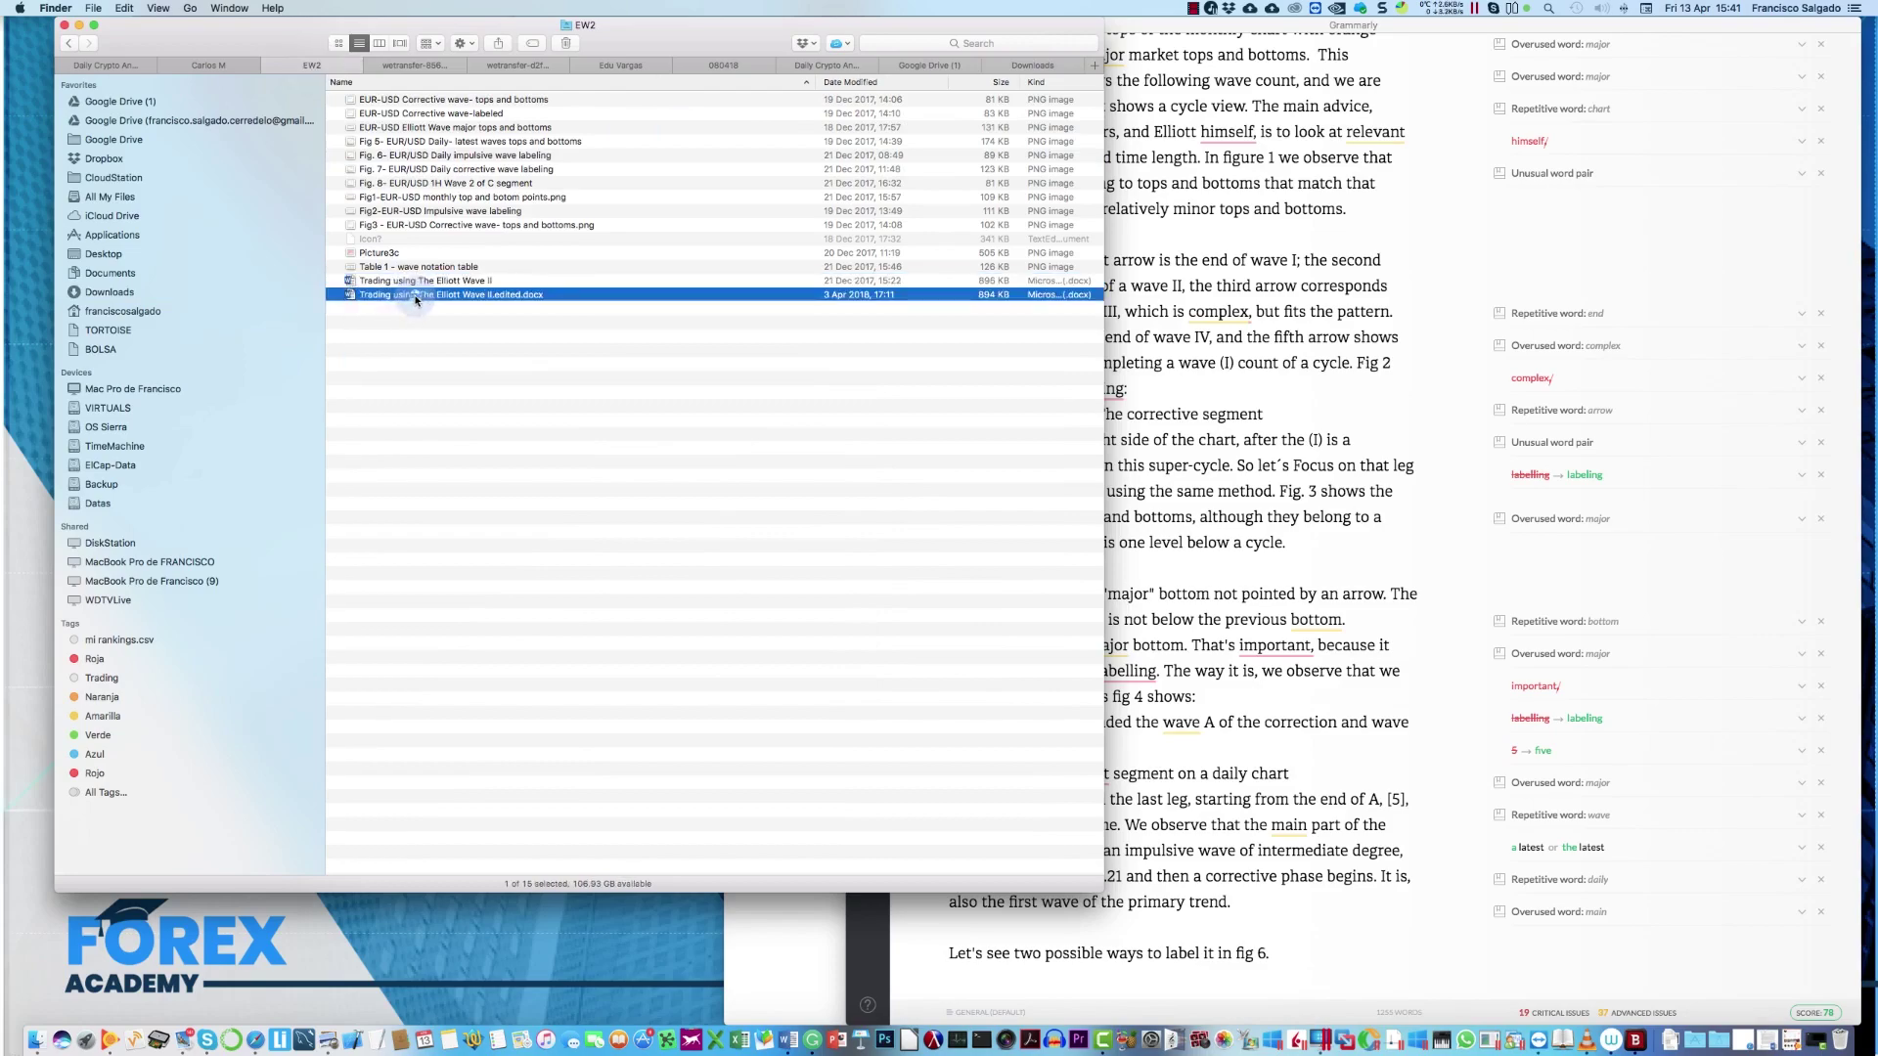
{"action": "double_click", "coordinate": [414, 295]}
{"action": "scroll", "coordinate": [513, 374], "scroll_direction": "down", "scroll_amount": 10}
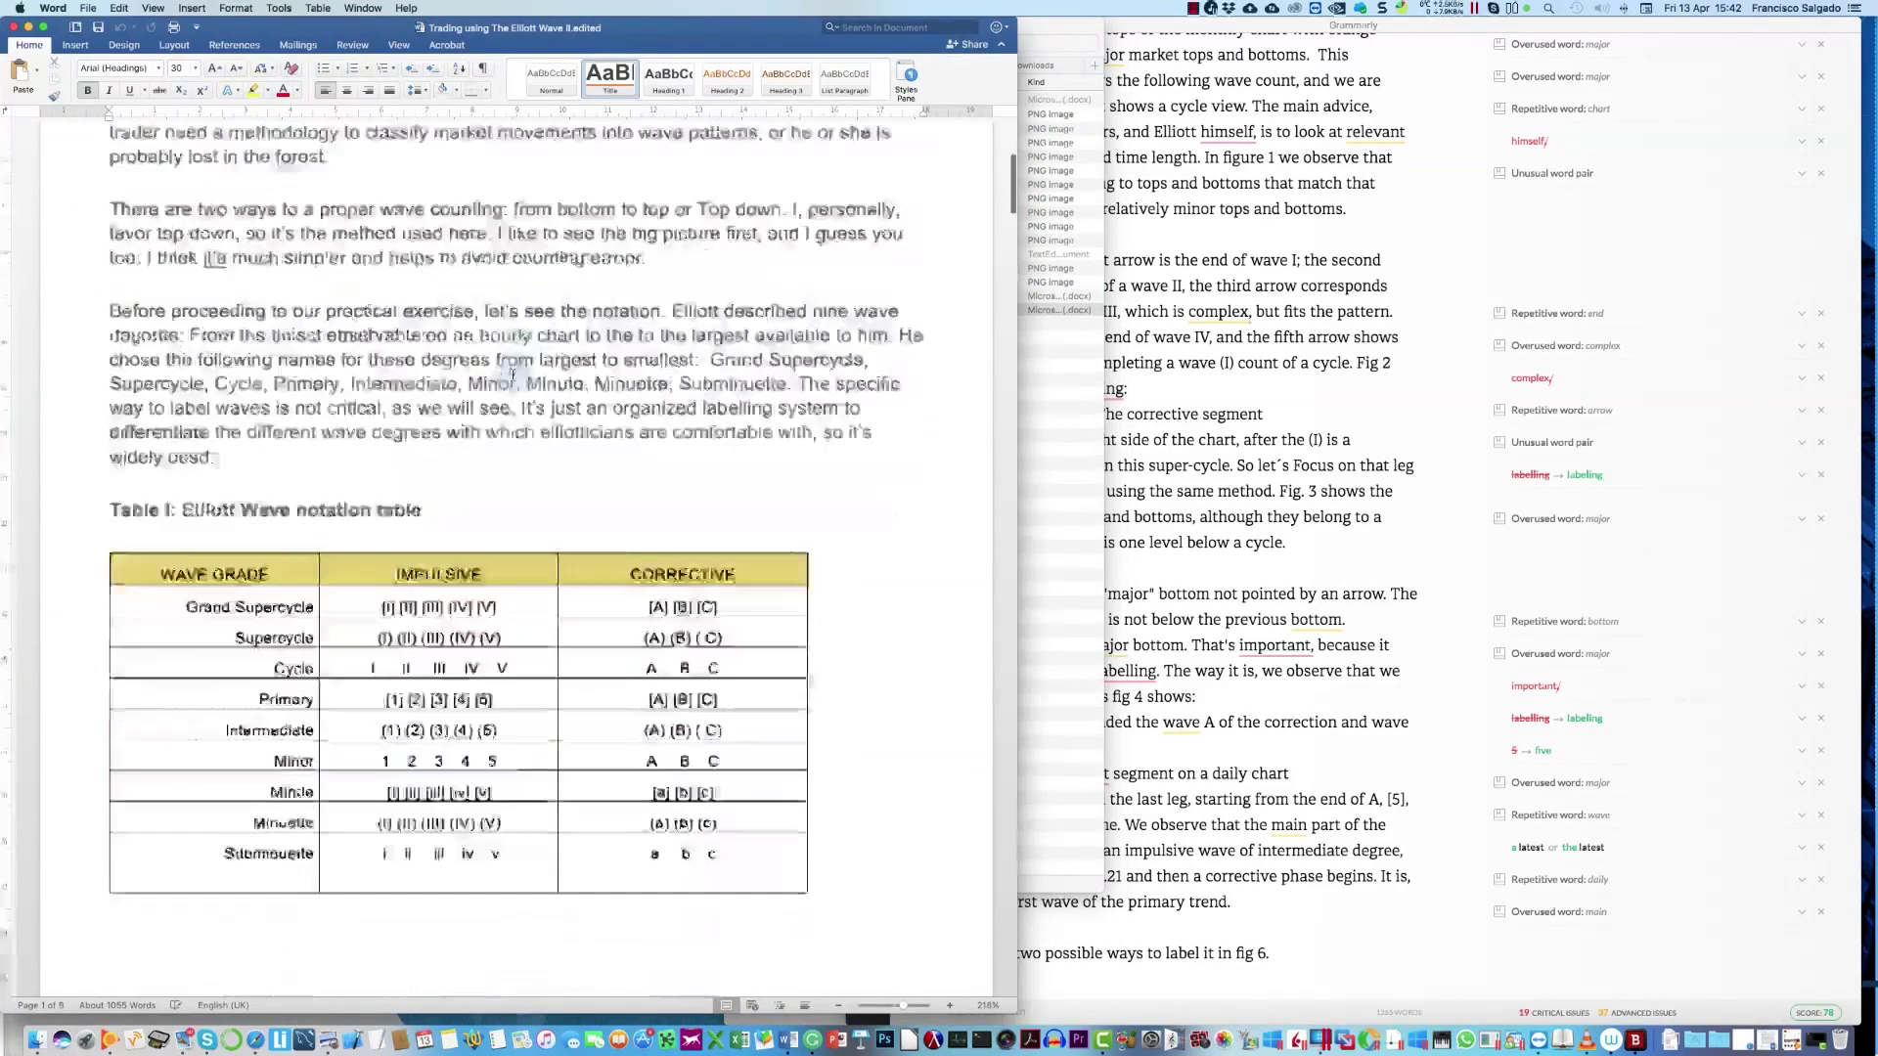
{"action": "scroll", "coordinate": [513, 374], "scroll_direction": "down", "scroll_amount": 15}
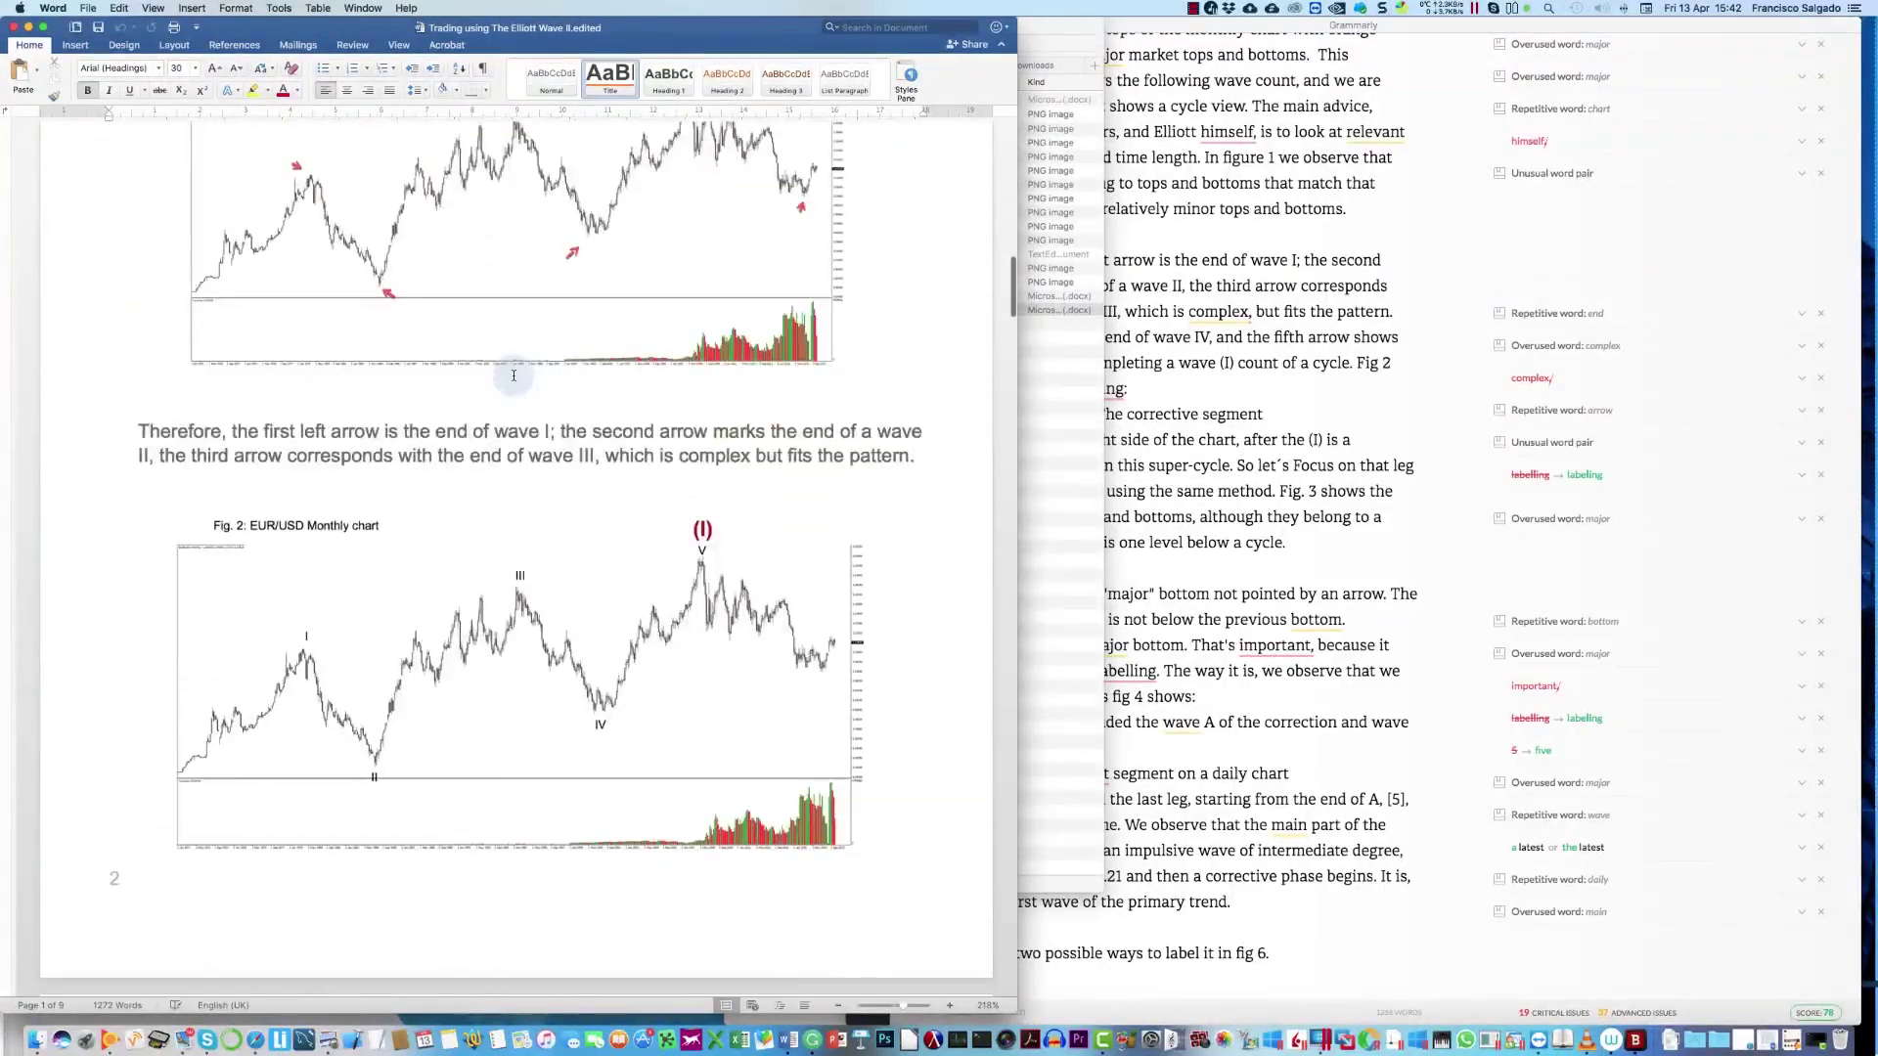
{"action": "scroll", "coordinate": [514, 375], "scroll_direction": "down", "scroll_amount": 15}
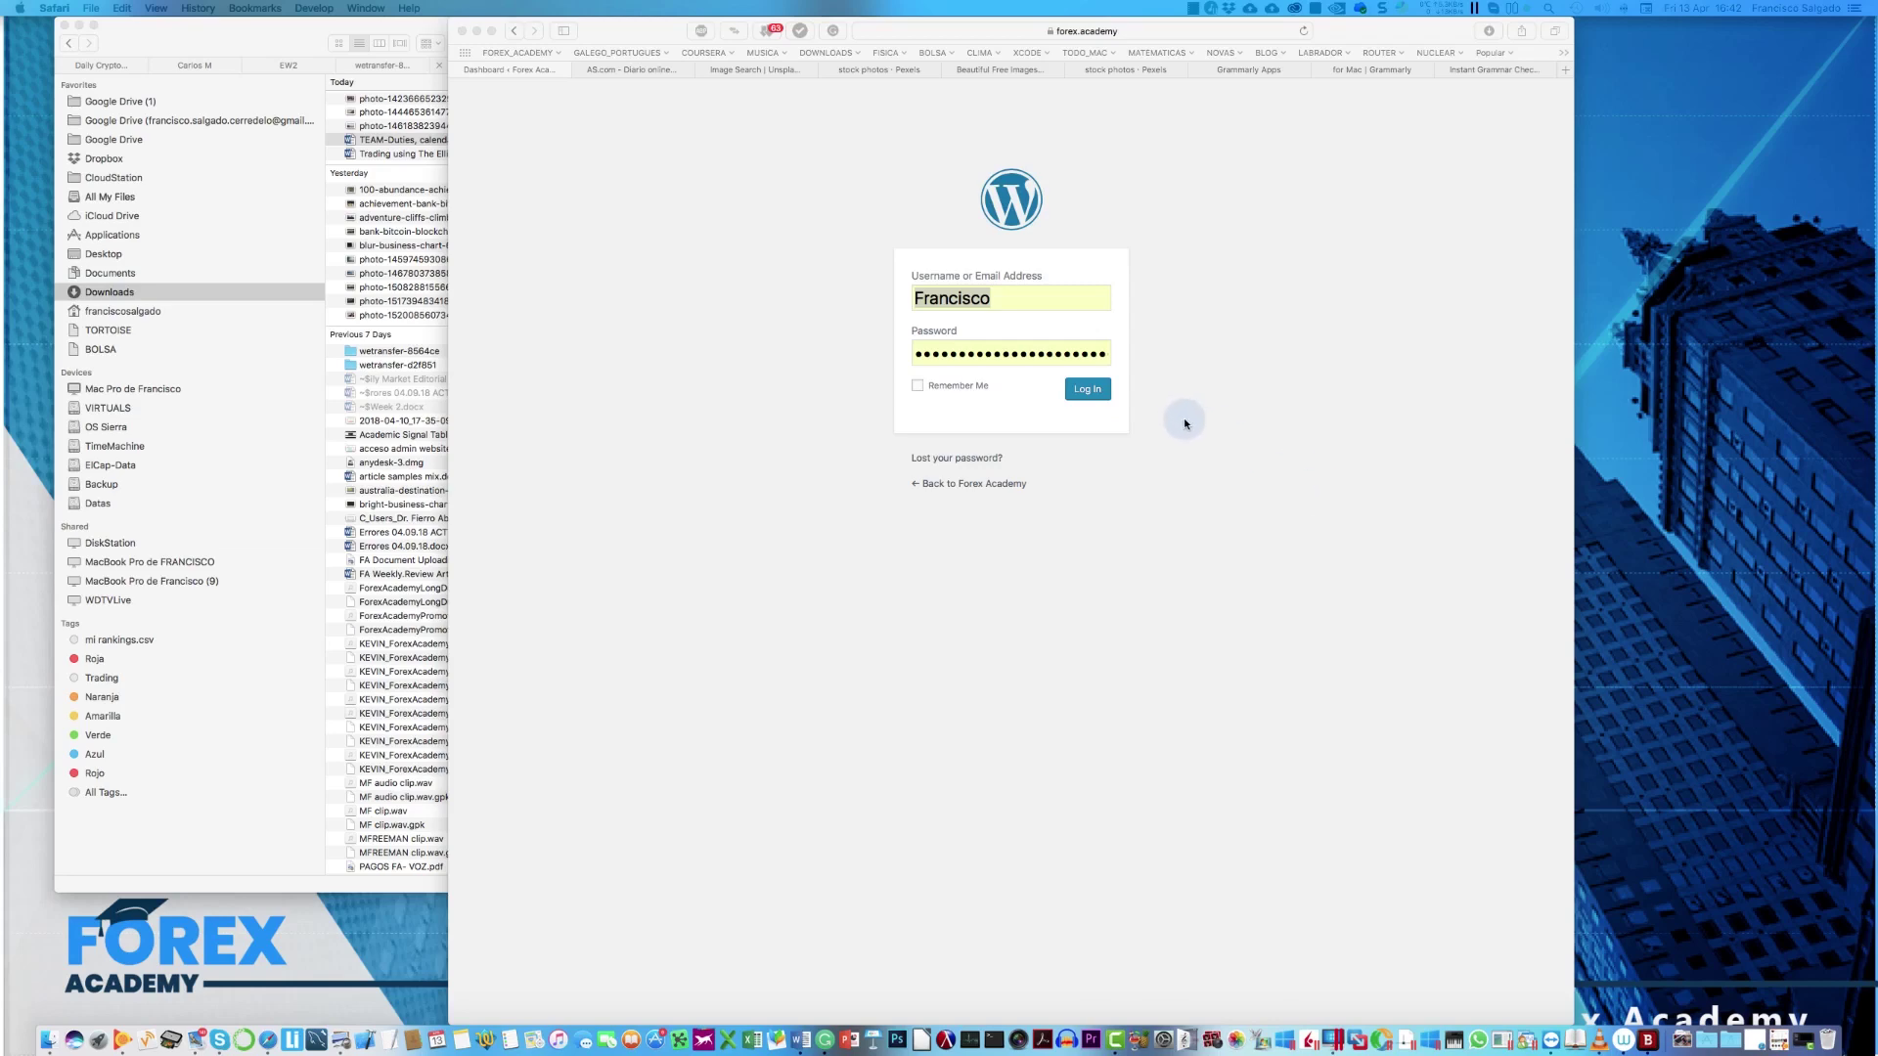
Step: Log in to the Forex Academy site and start a blank post from the admin bar's + New menu
{"action": "left_click", "coordinate": [1081, 391]}
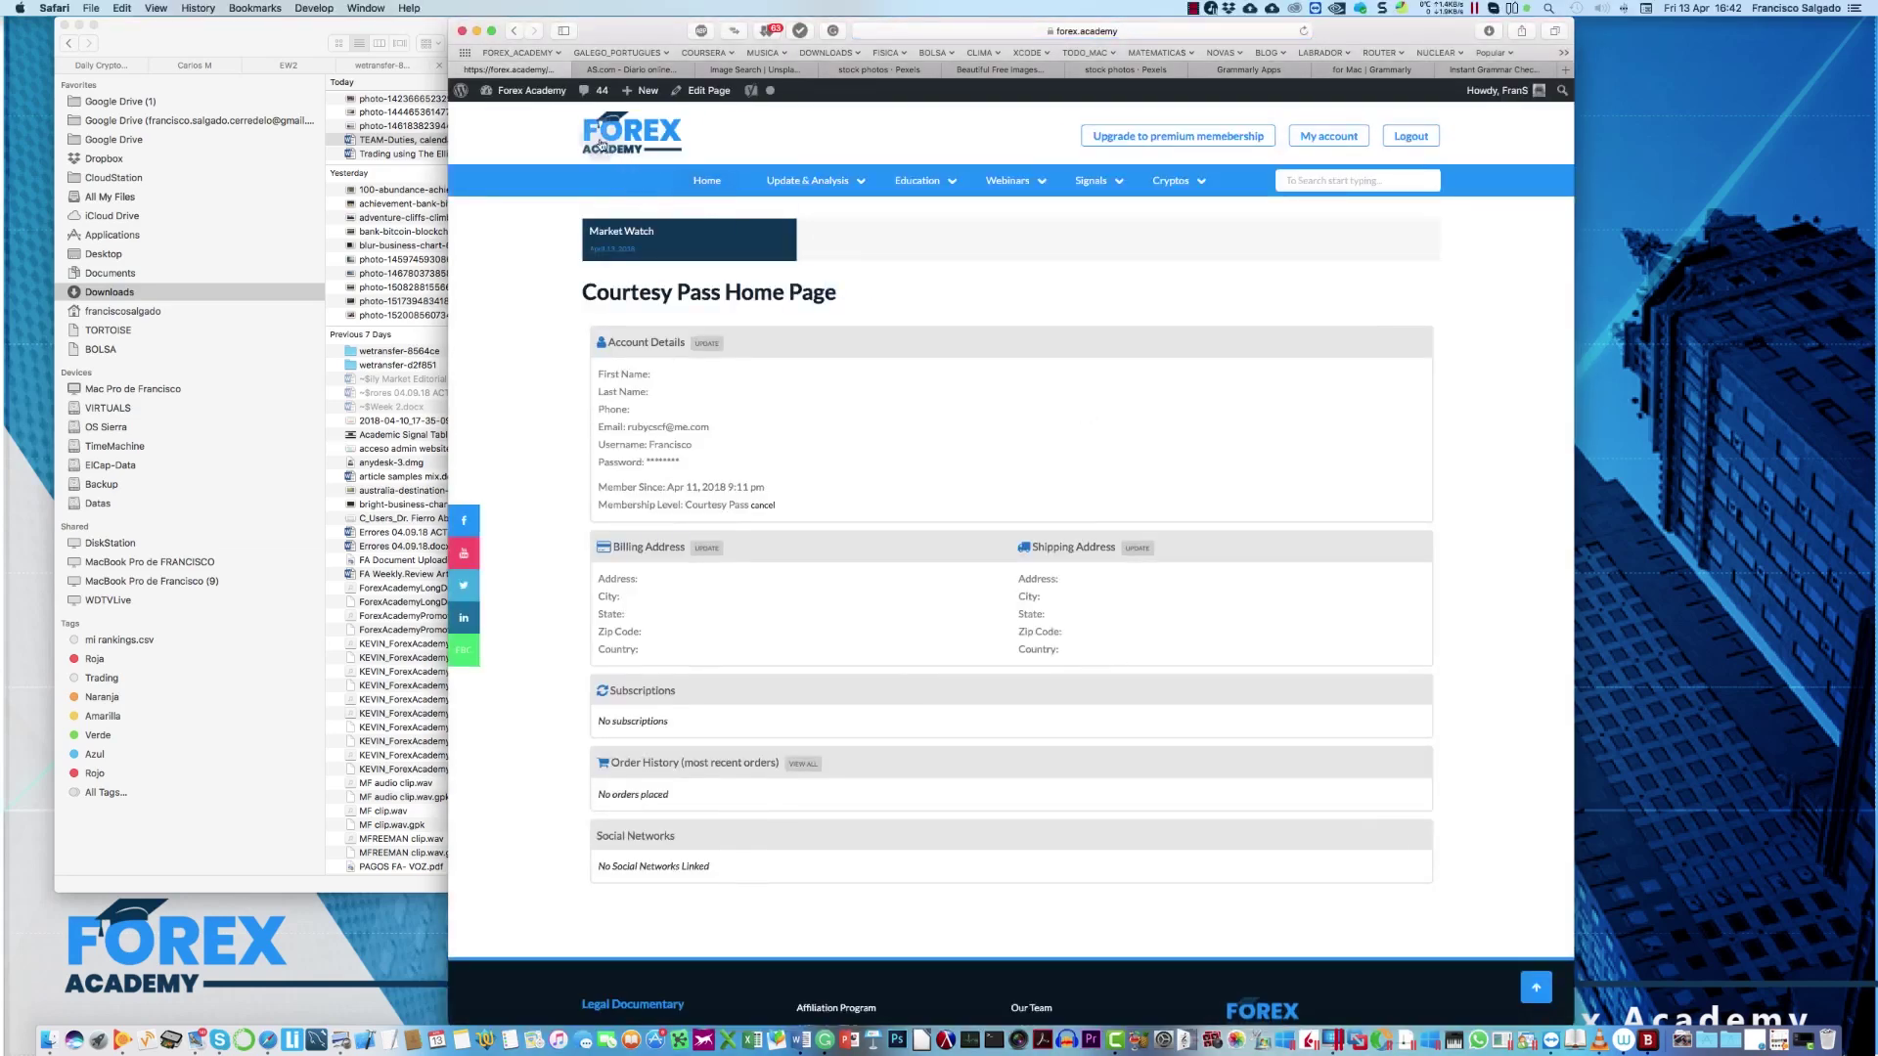
{"action": "mouse_move", "coordinate": [497, 90]}
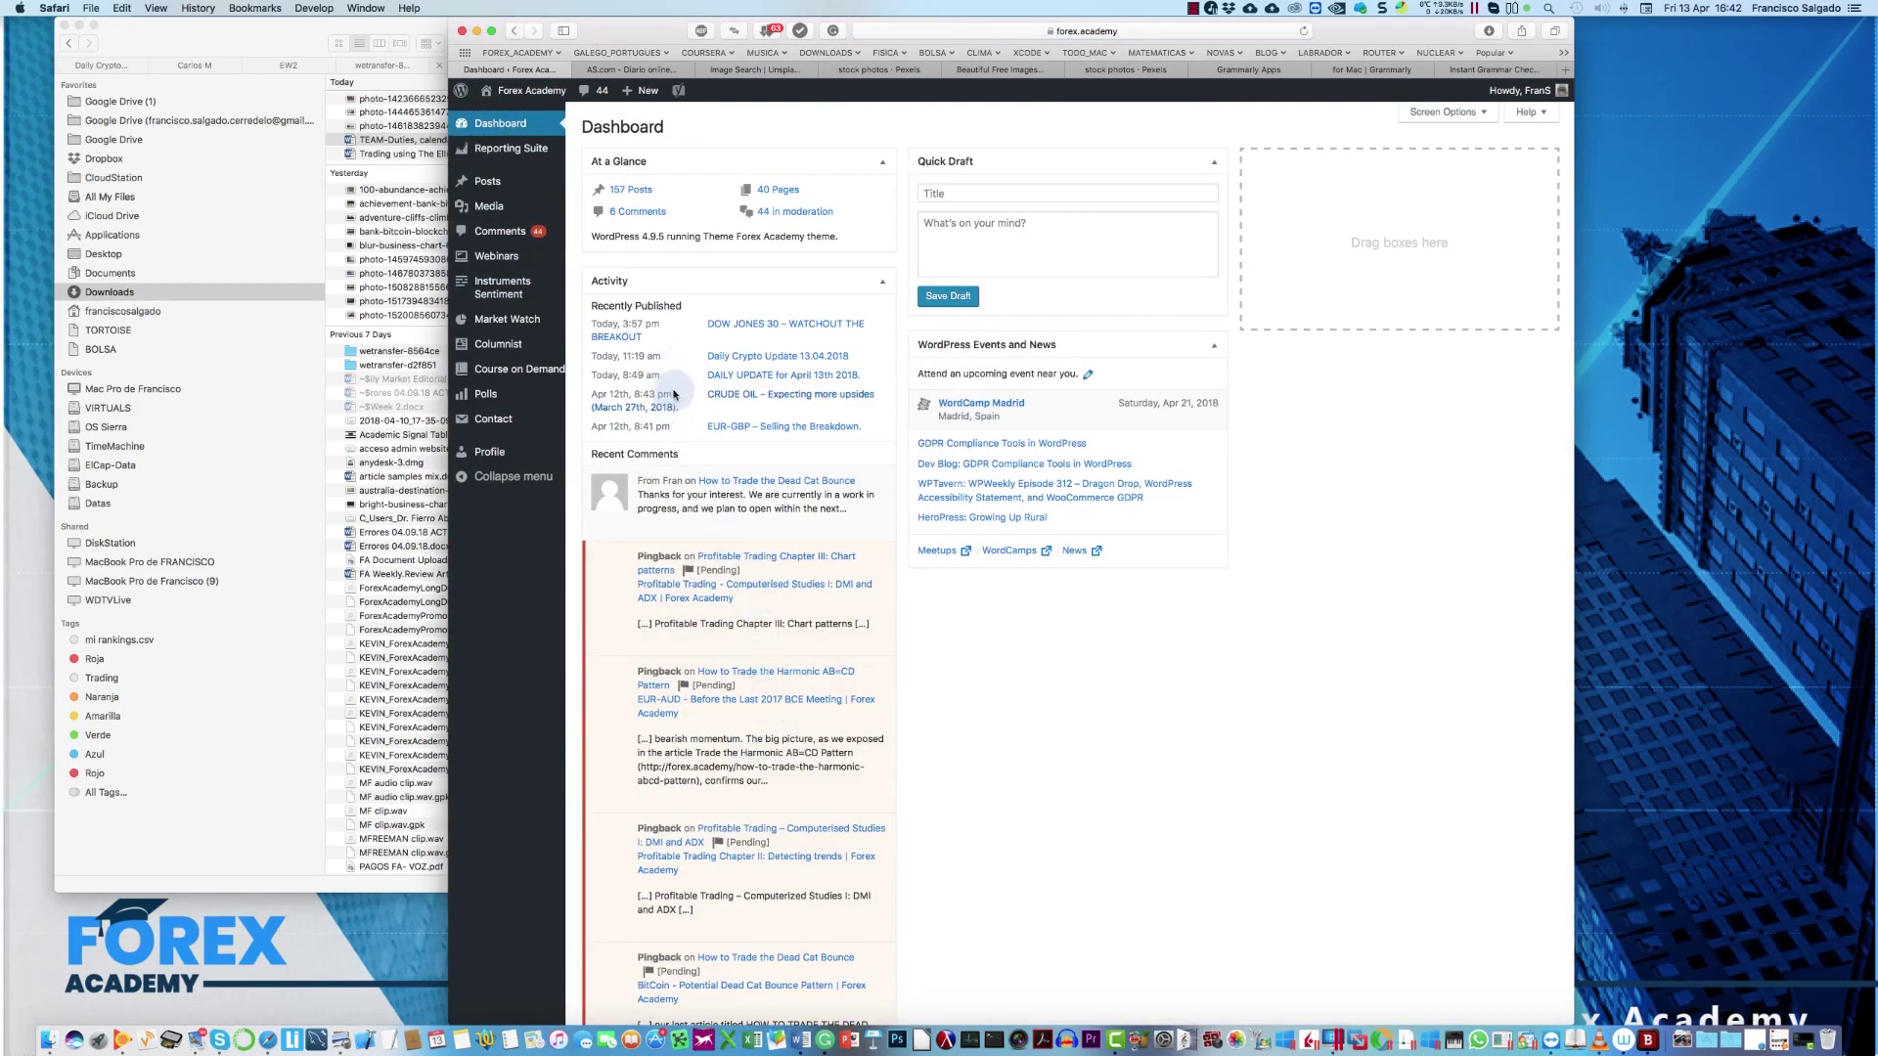
{"action": "mouse_move", "coordinate": [473, 184]}
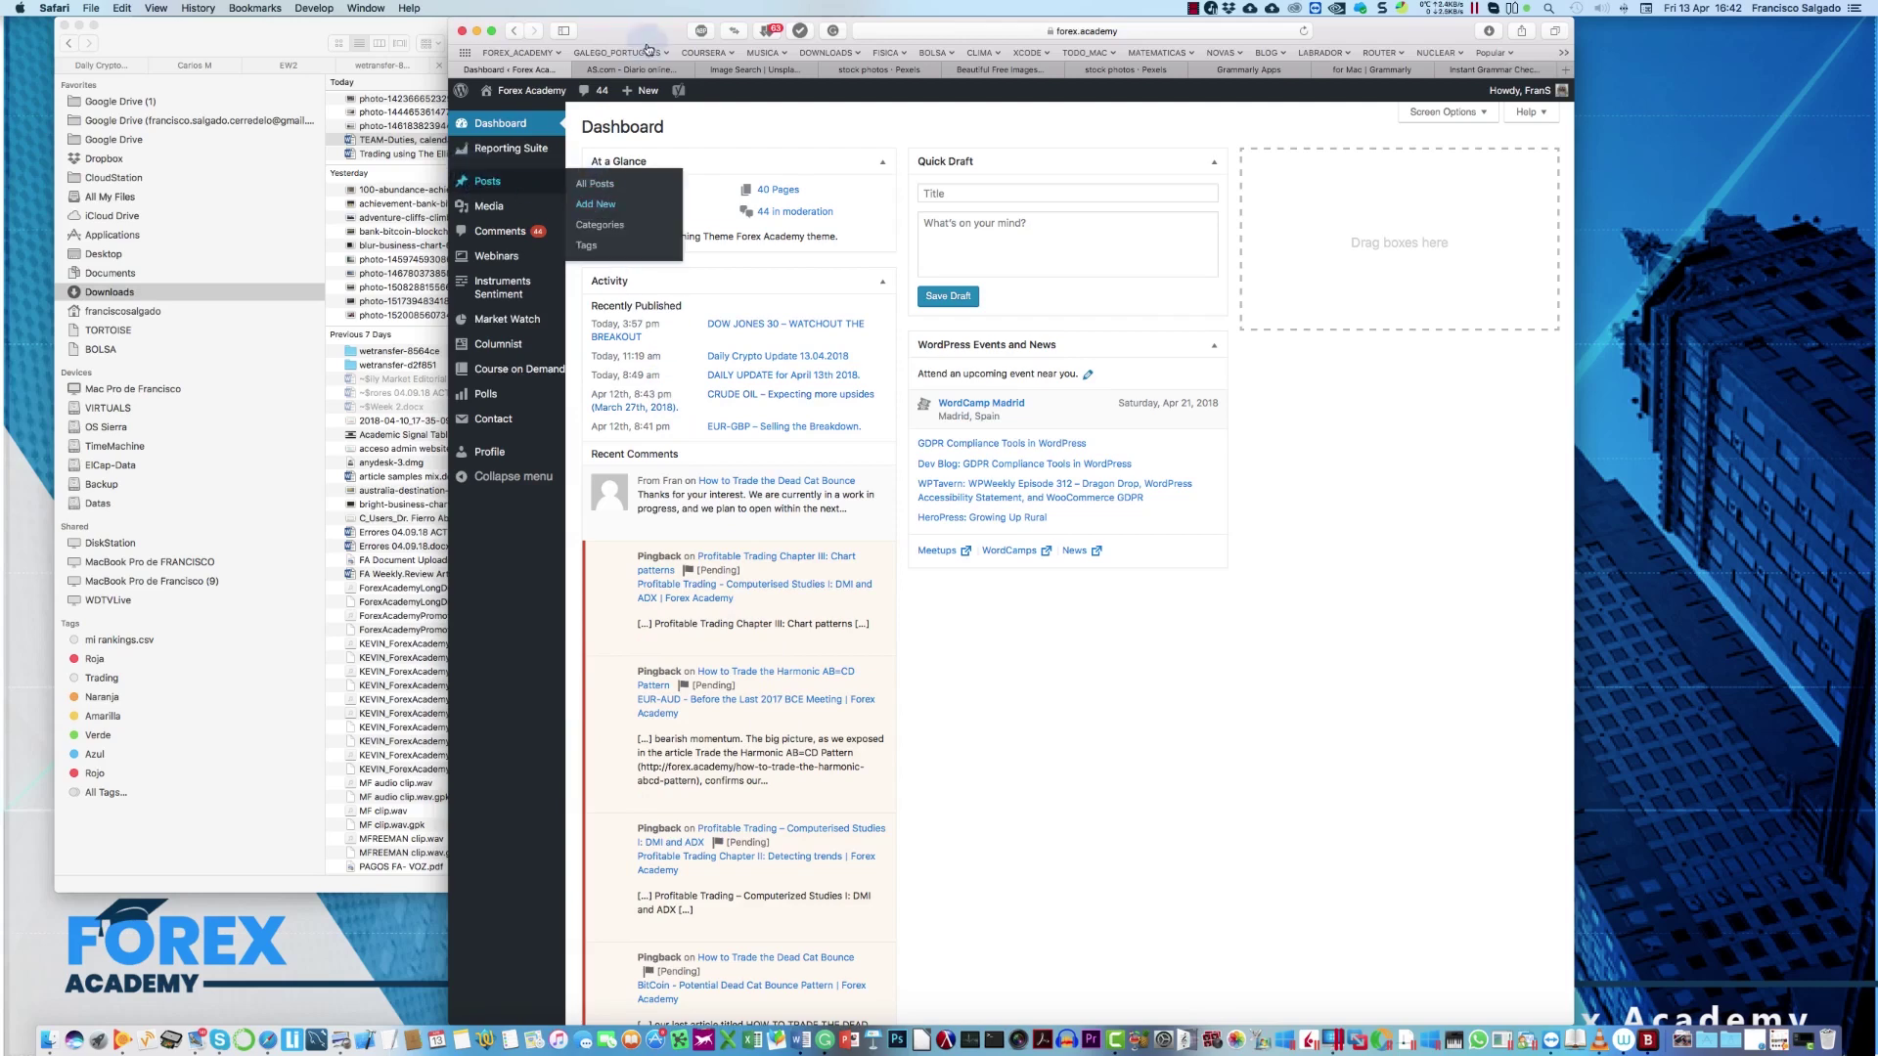
{"action": "mouse_move", "coordinate": [646, 90]}
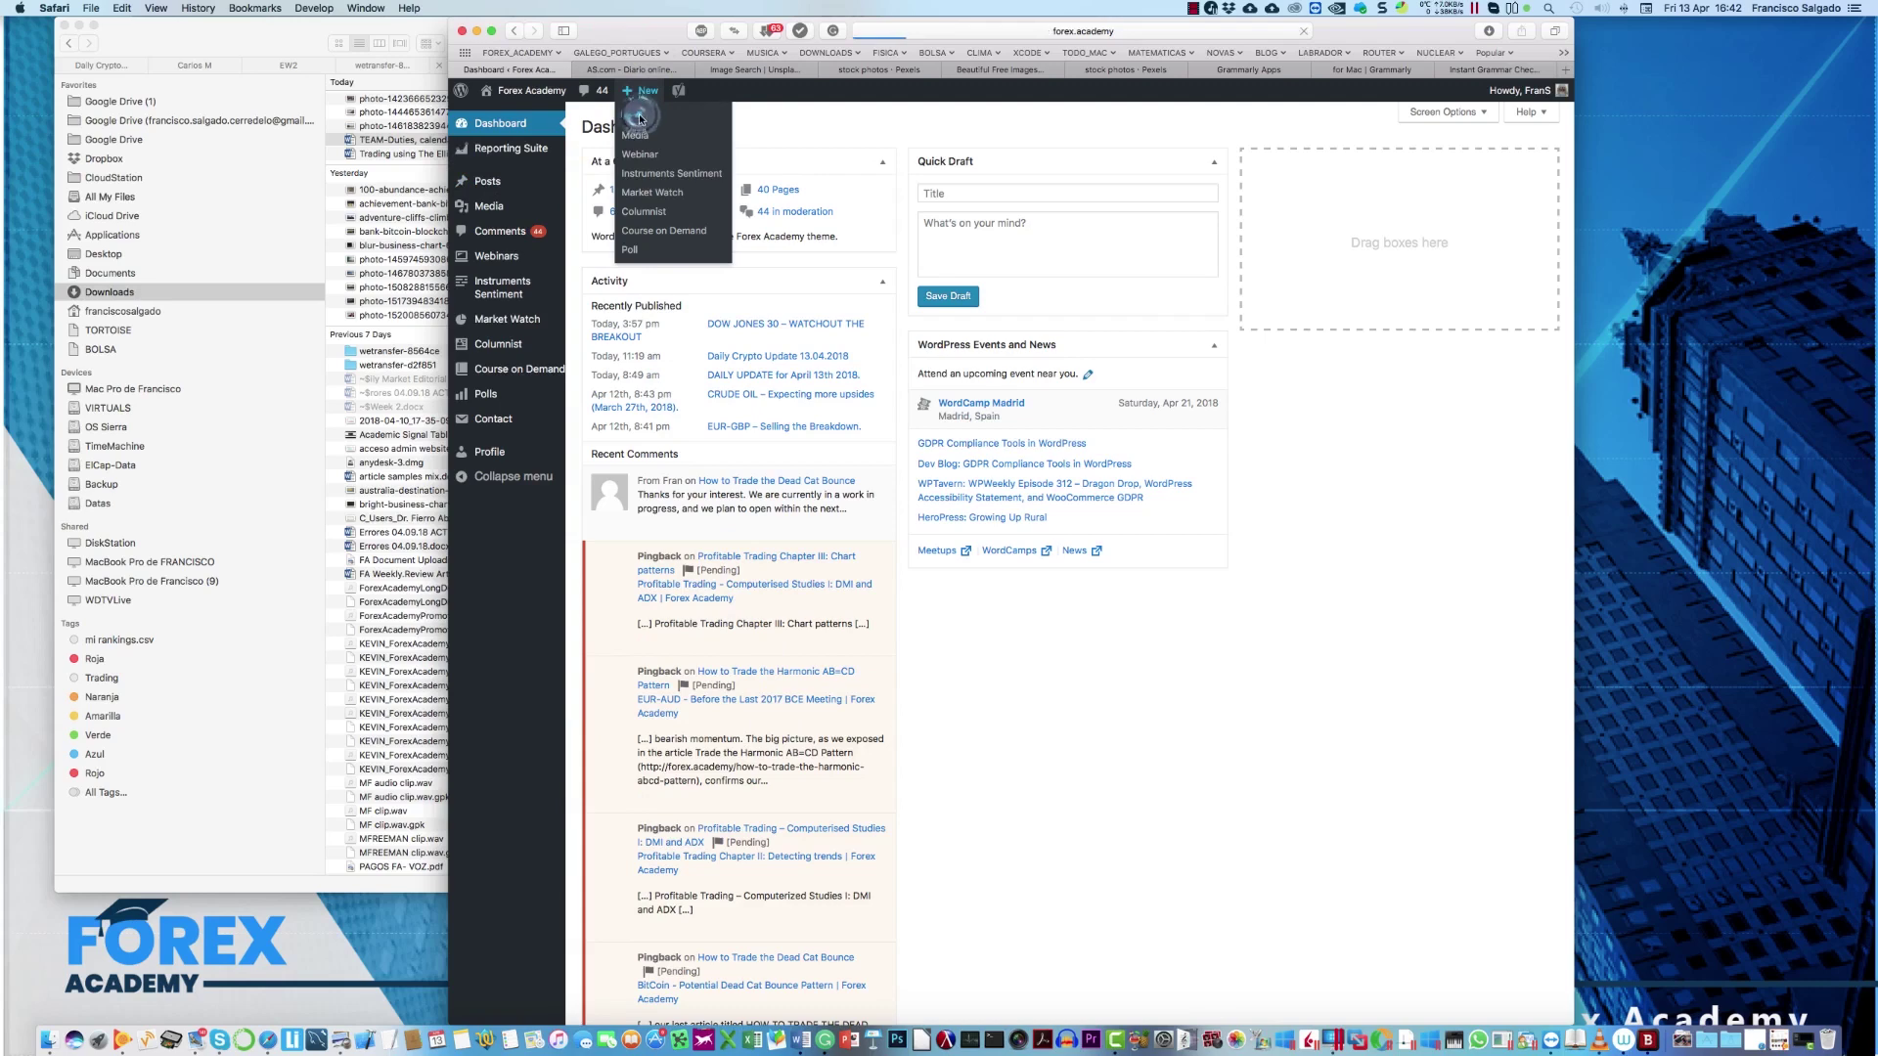
{"action": "left_click", "coordinate": [640, 119]}
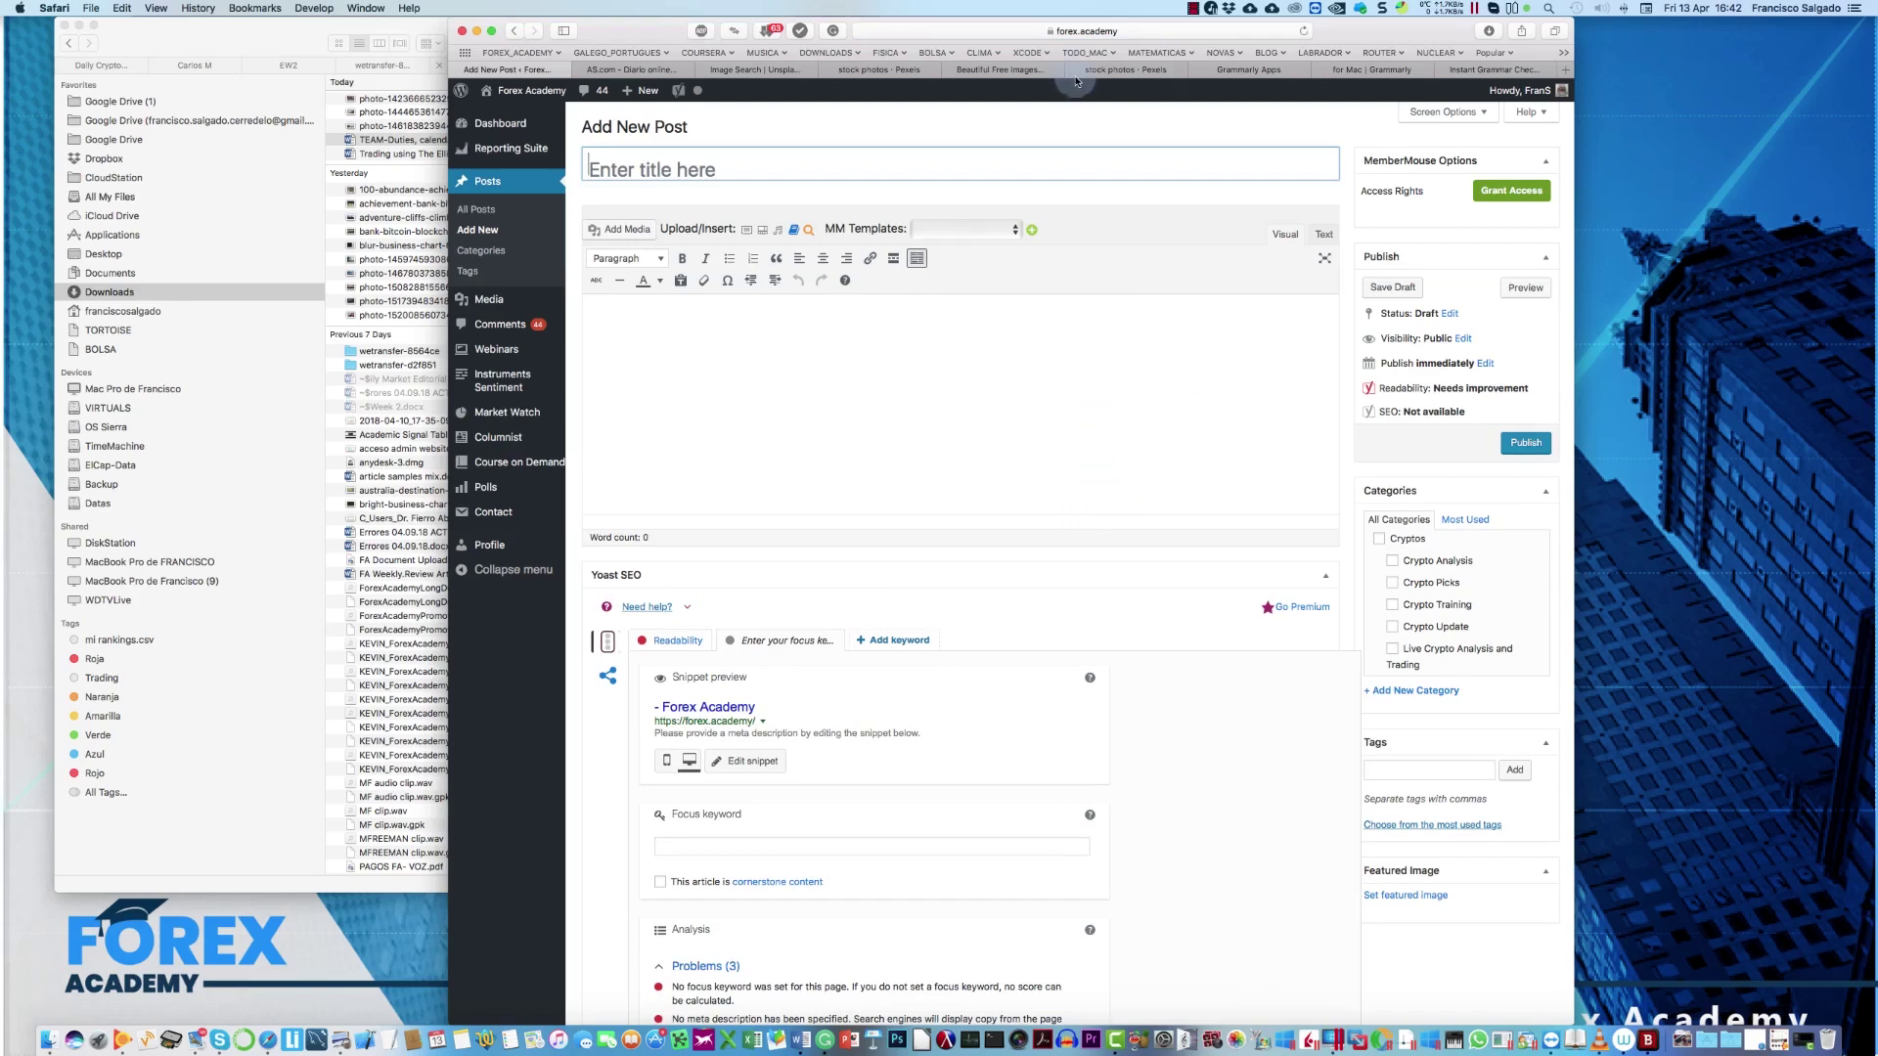
Step: Move the browser aside, scroll to the Categories box and tick Crypto Update
{"action": "left_click_drag", "start_coordinate": [1359, 39], "coordinate": [1489, 39]}
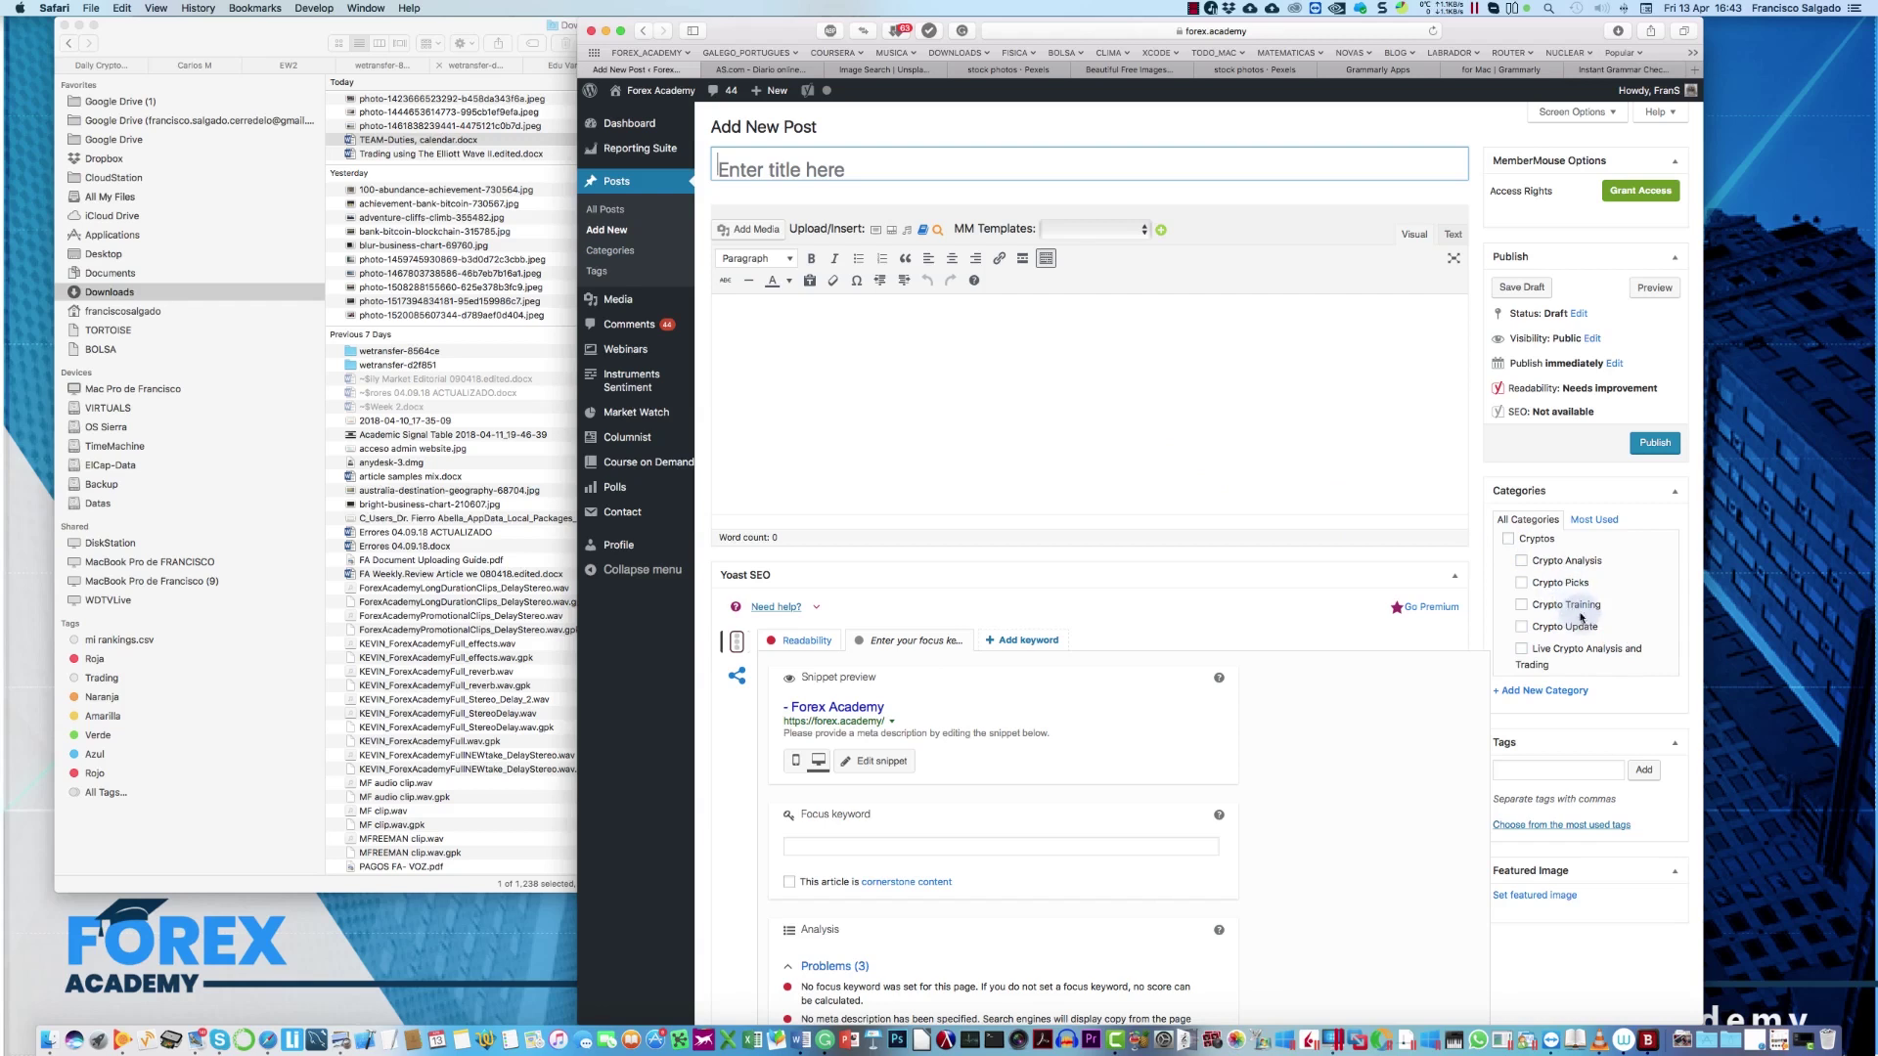
{"action": "scroll", "coordinate": [1588, 648], "scroll_direction": "down", "scroll_amount": 5}
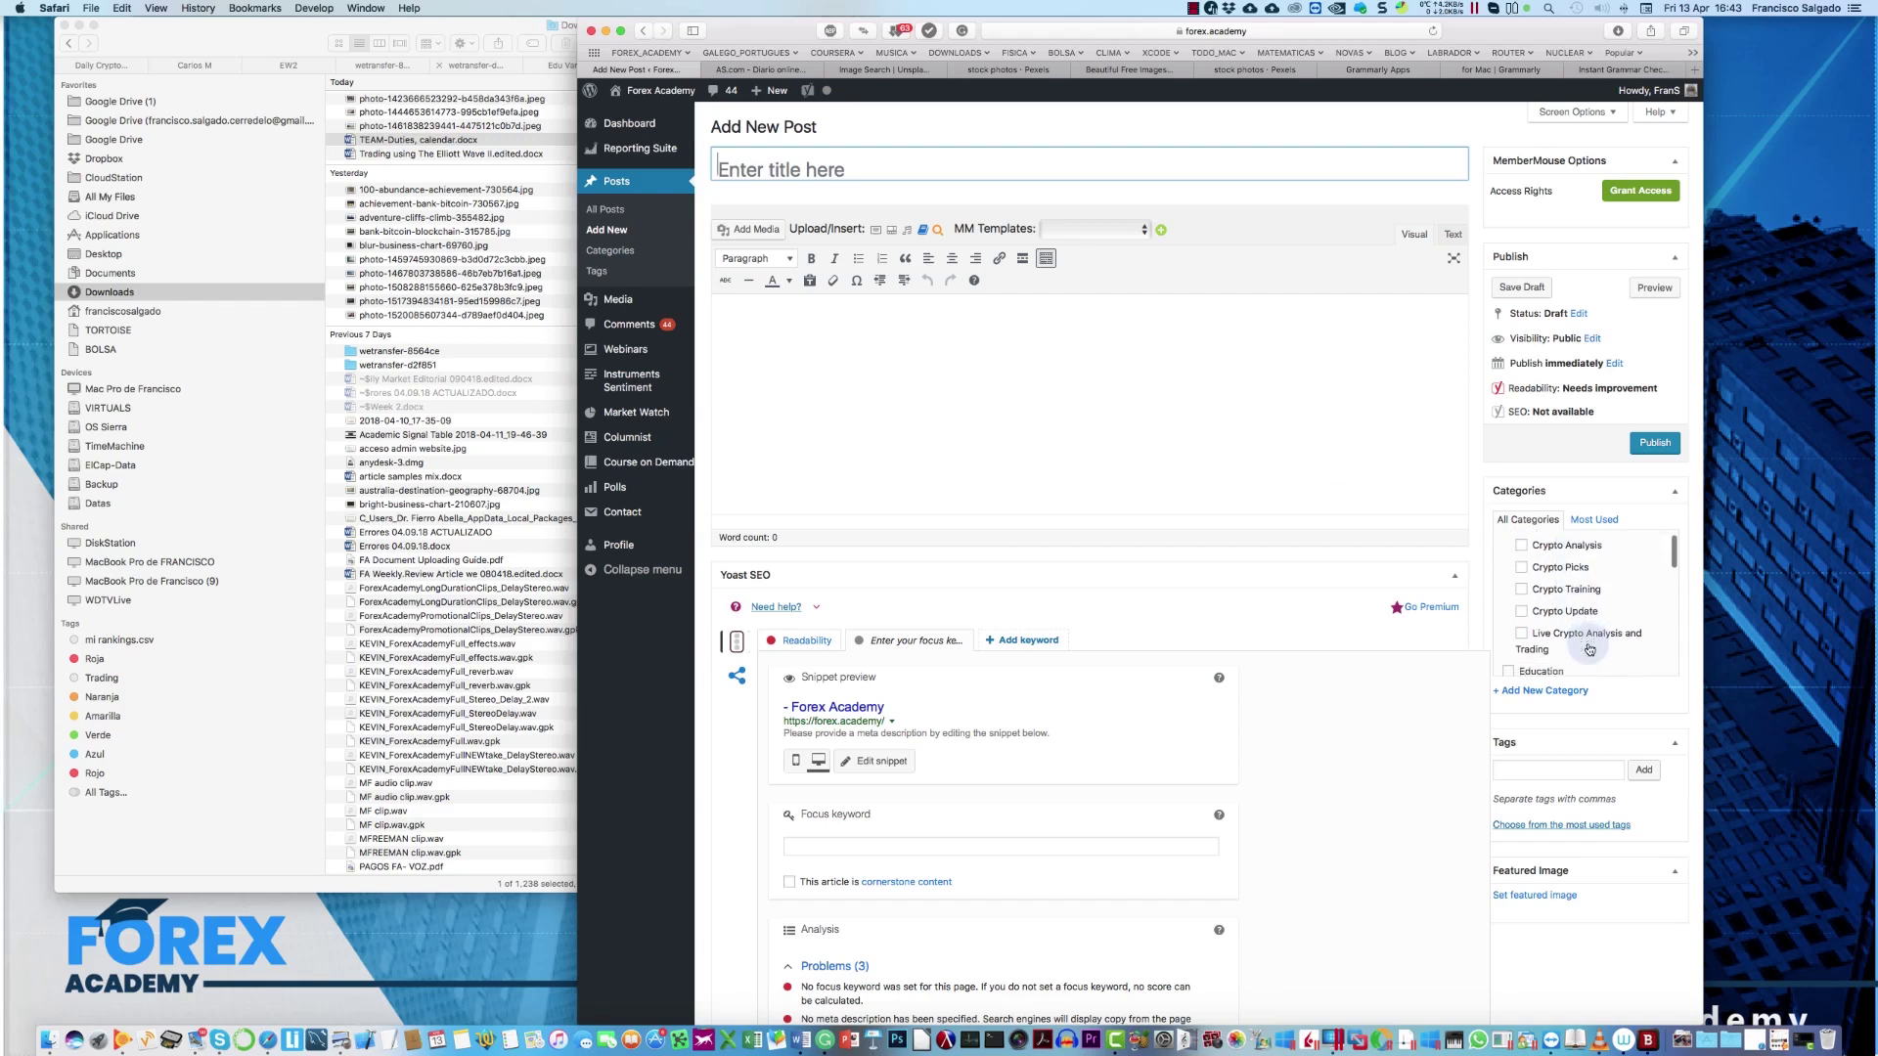
{"action": "scroll", "coordinate": [1600, 640], "scroll_direction": "down", "scroll_amount": 1}
{"action": "scroll", "coordinate": [1580, 634], "scroll_direction": "down", "scroll_amount": 3}
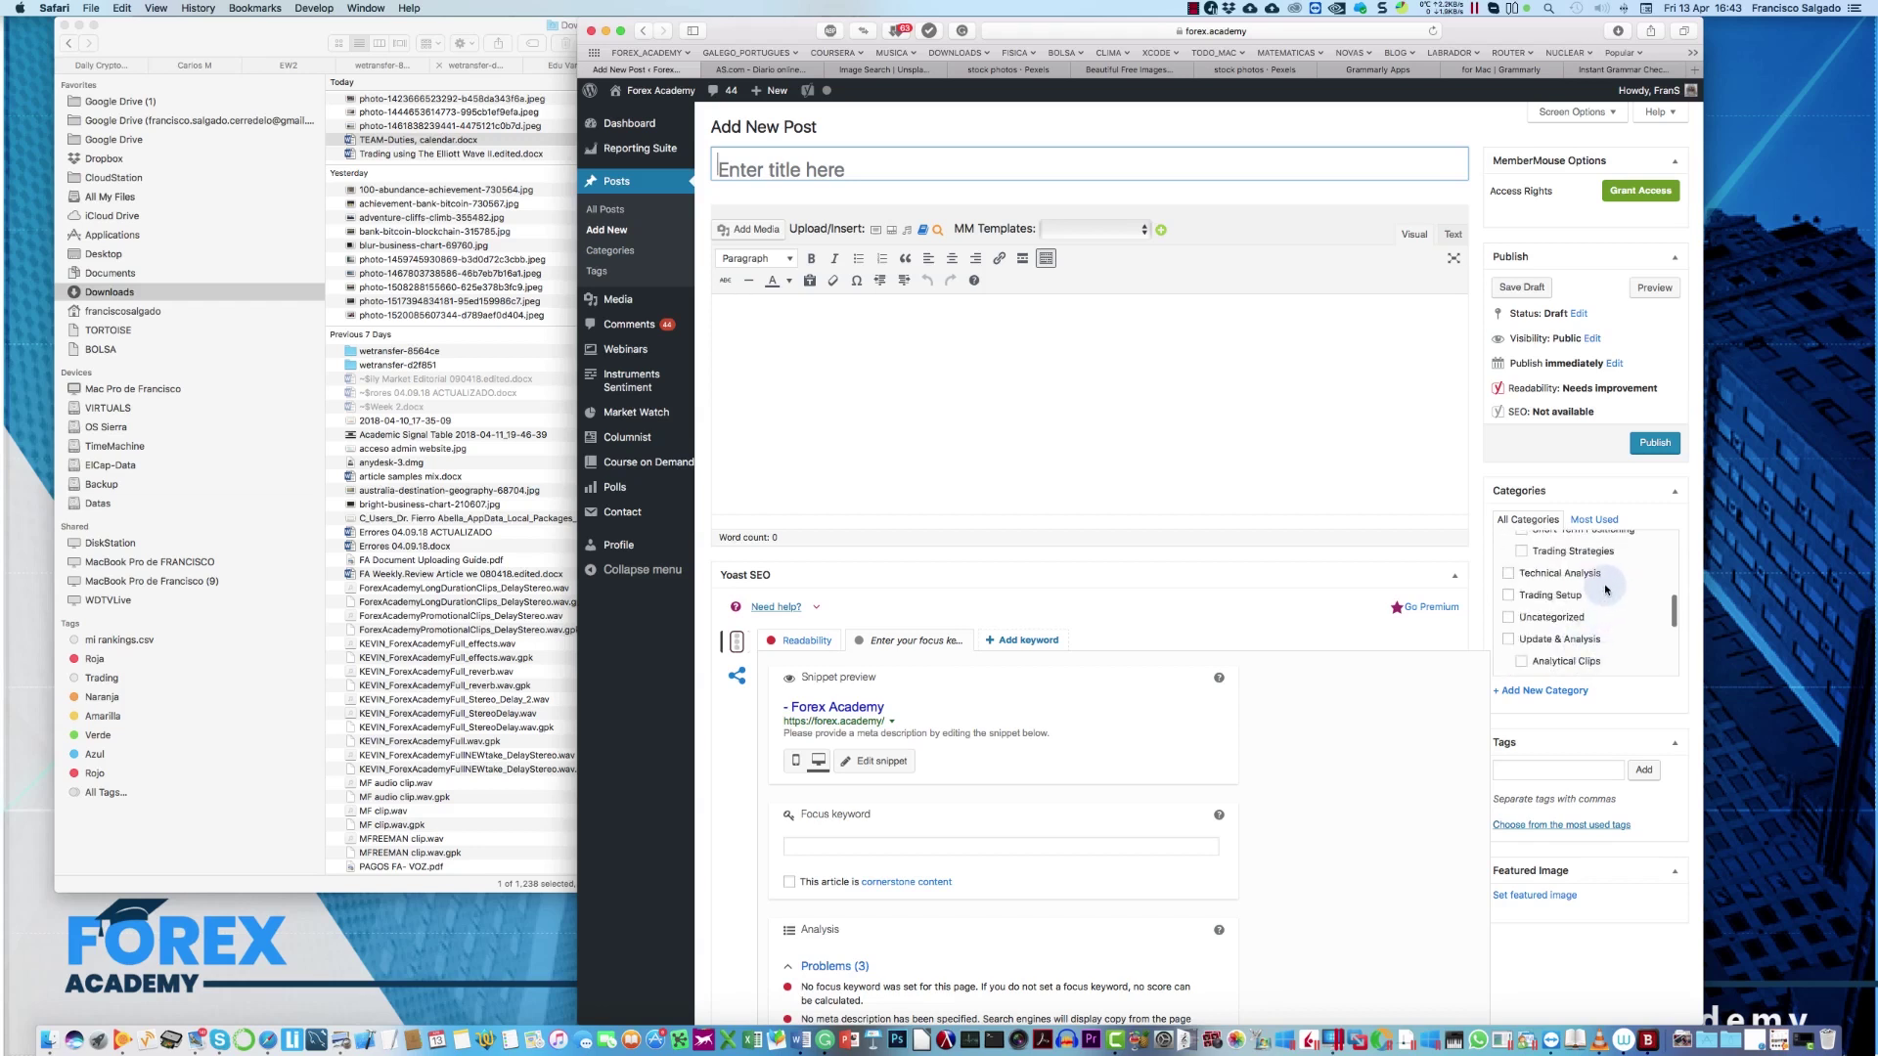
{"action": "scroll", "coordinate": [1609, 591], "scroll_direction": "down", "scroll_amount": 1}
{"action": "scroll", "coordinate": [1602, 602], "scroll_direction": "down", "scroll_amount": 1}
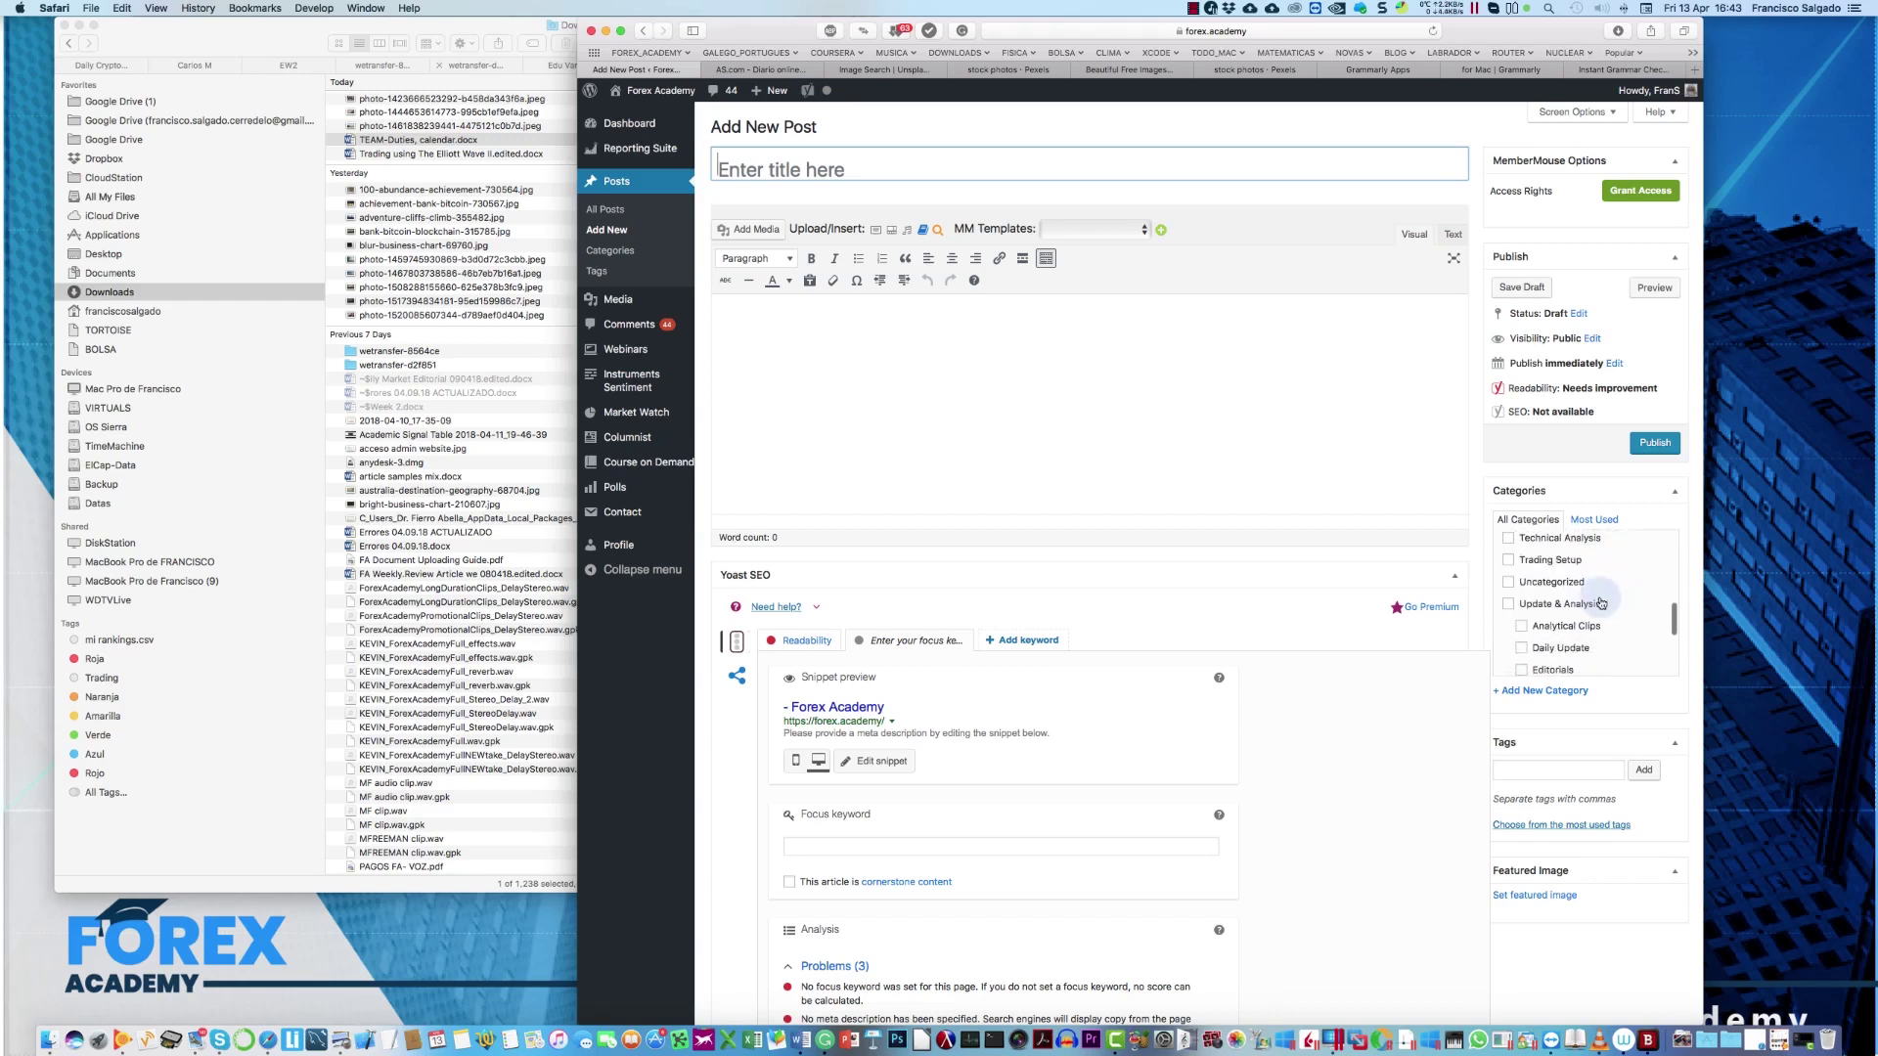
{"action": "scroll", "coordinate": [1589, 626], "scroll_direction": "down", "scroll_amount": 1}
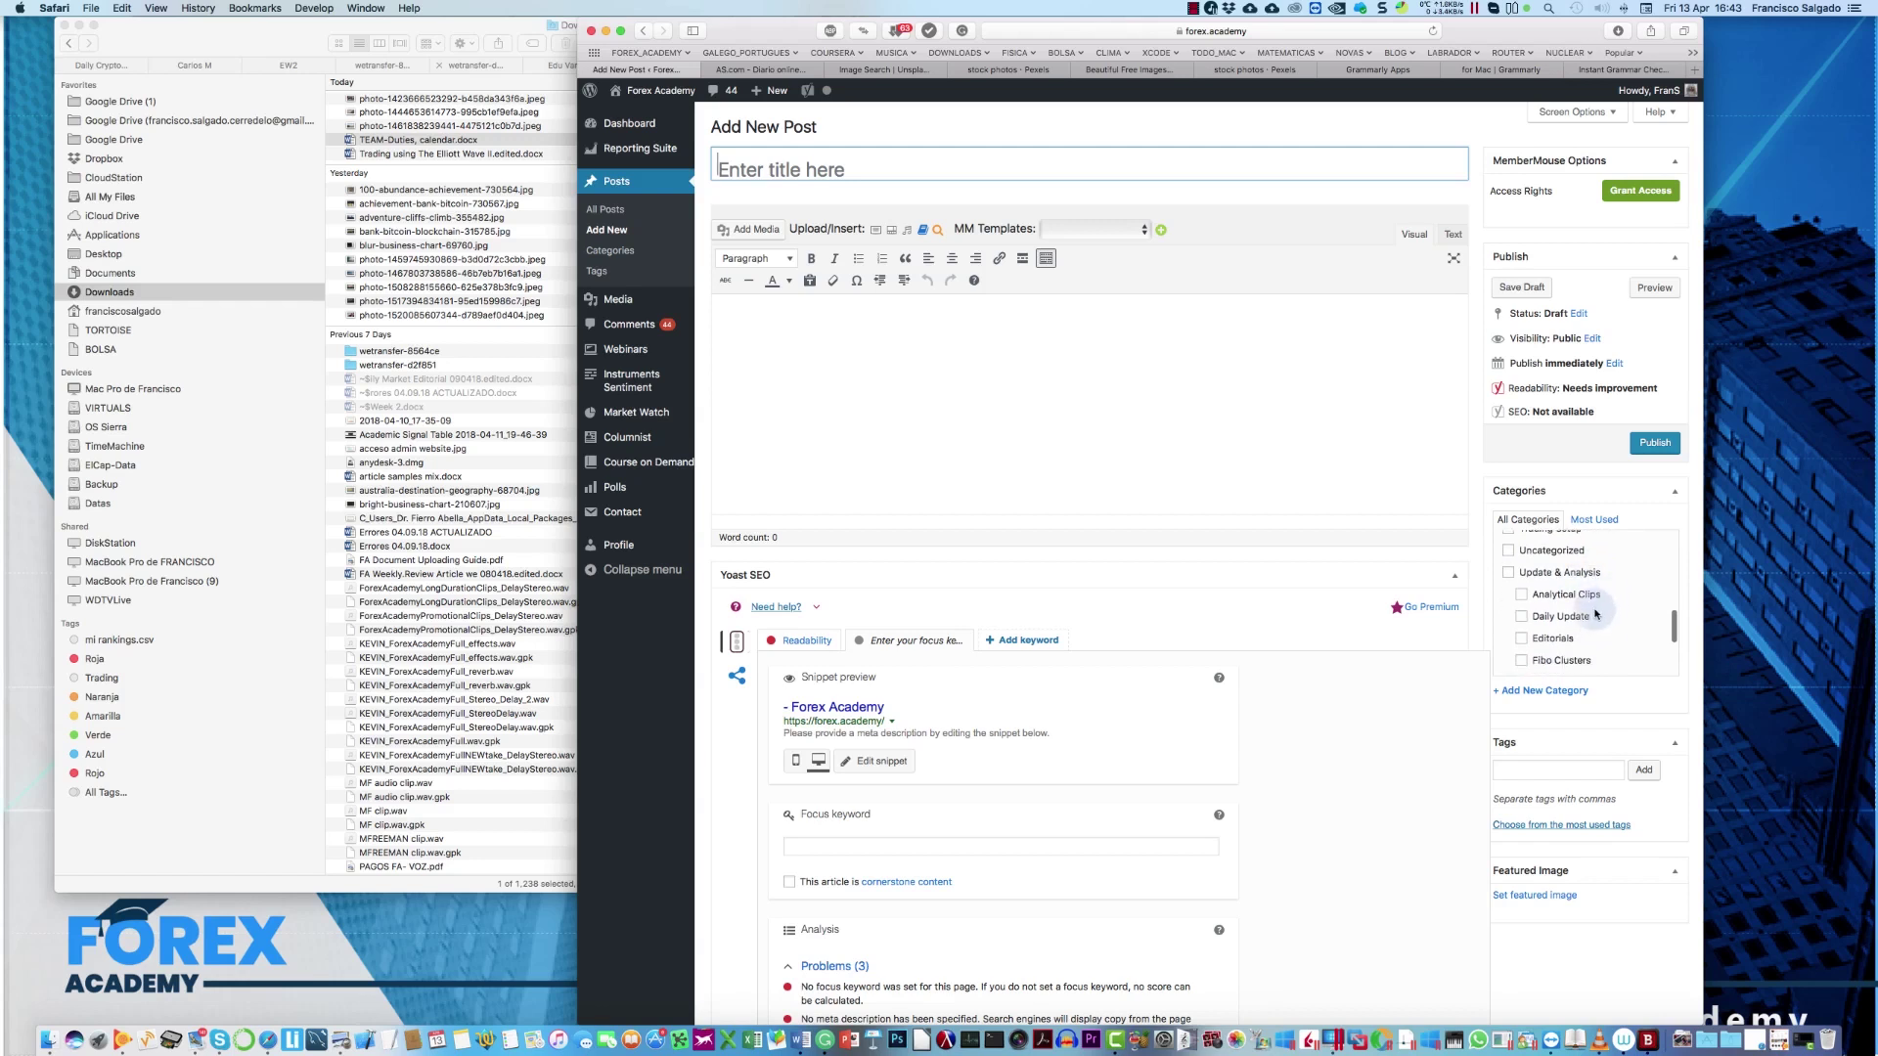
{"action": "scroll", "coordinate": [1589, 650], "scroll_direction": "down", "scroll_amount": 2}
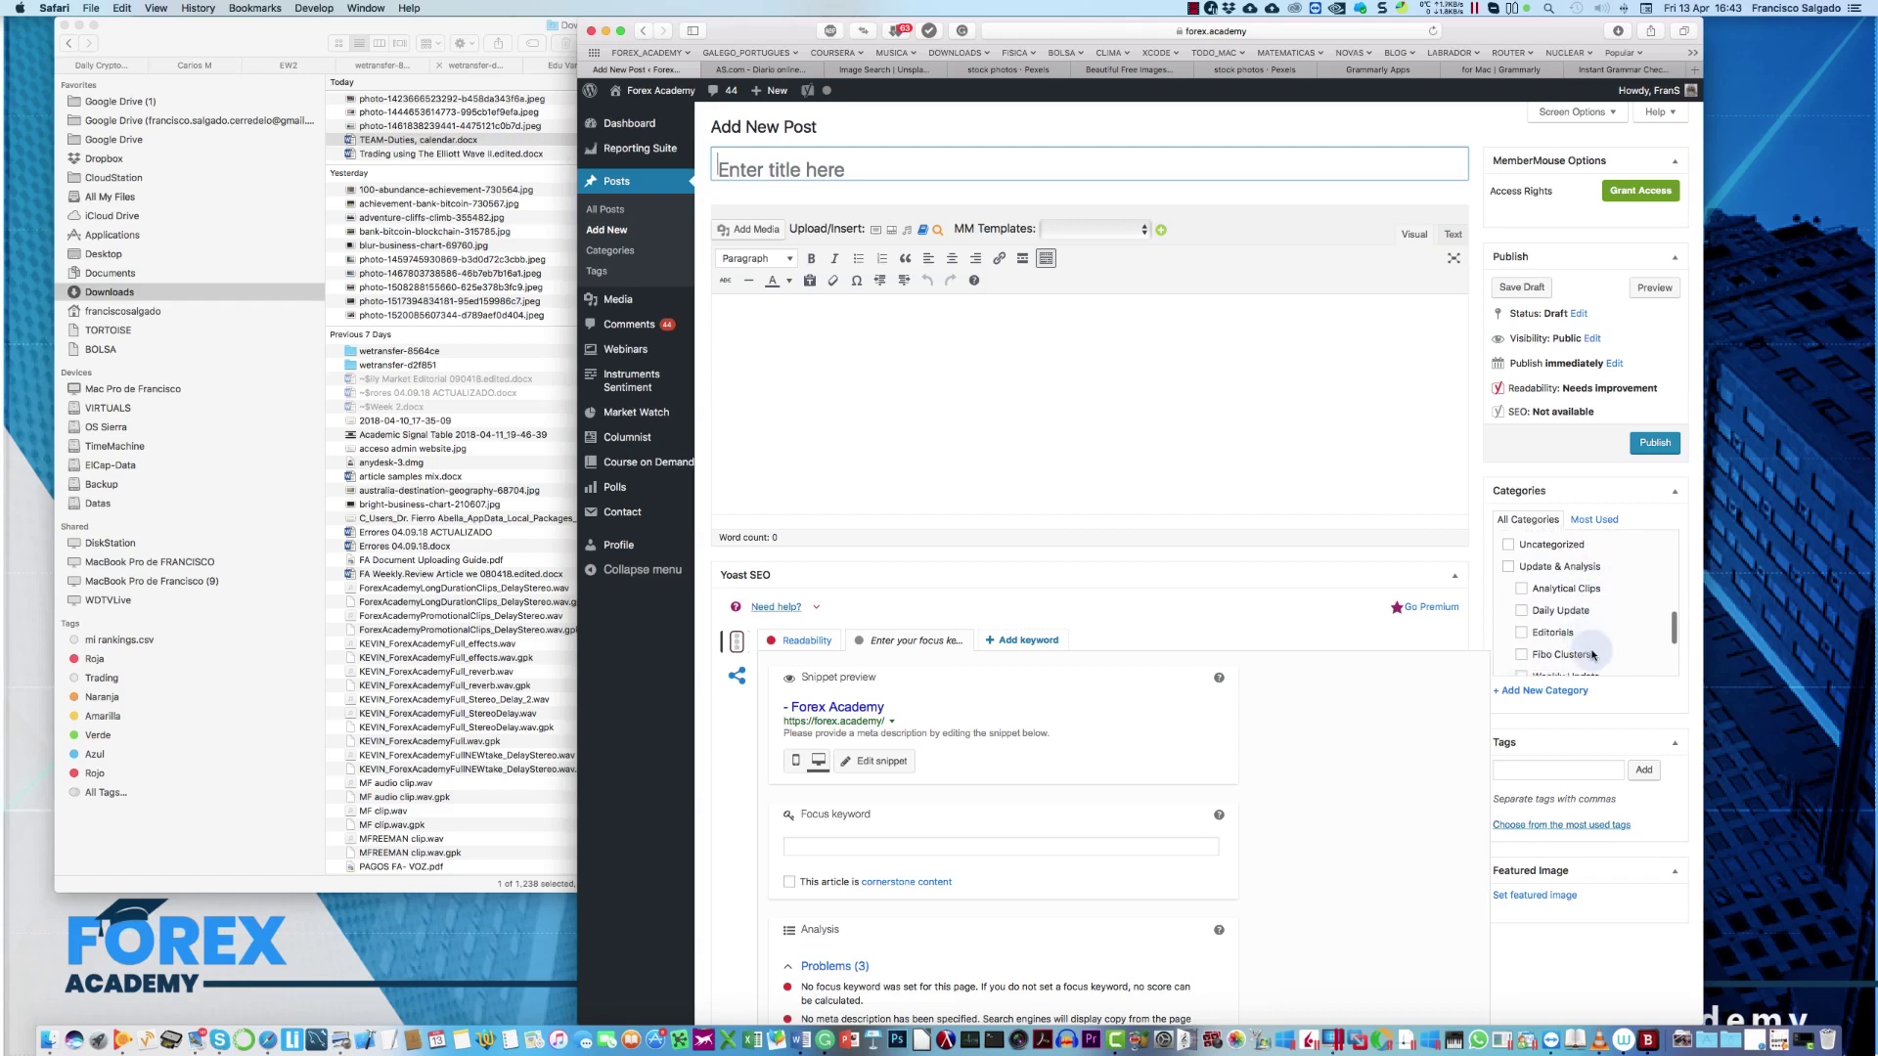
{"action": "scroll", "coordinate": [1605, 638], "scroll_direction": "down", "scroll_amount": 1}
{"action": "scroll", "coordinate": [1602, 641], "scroll_direction": "down", "scroll_amount": 1}
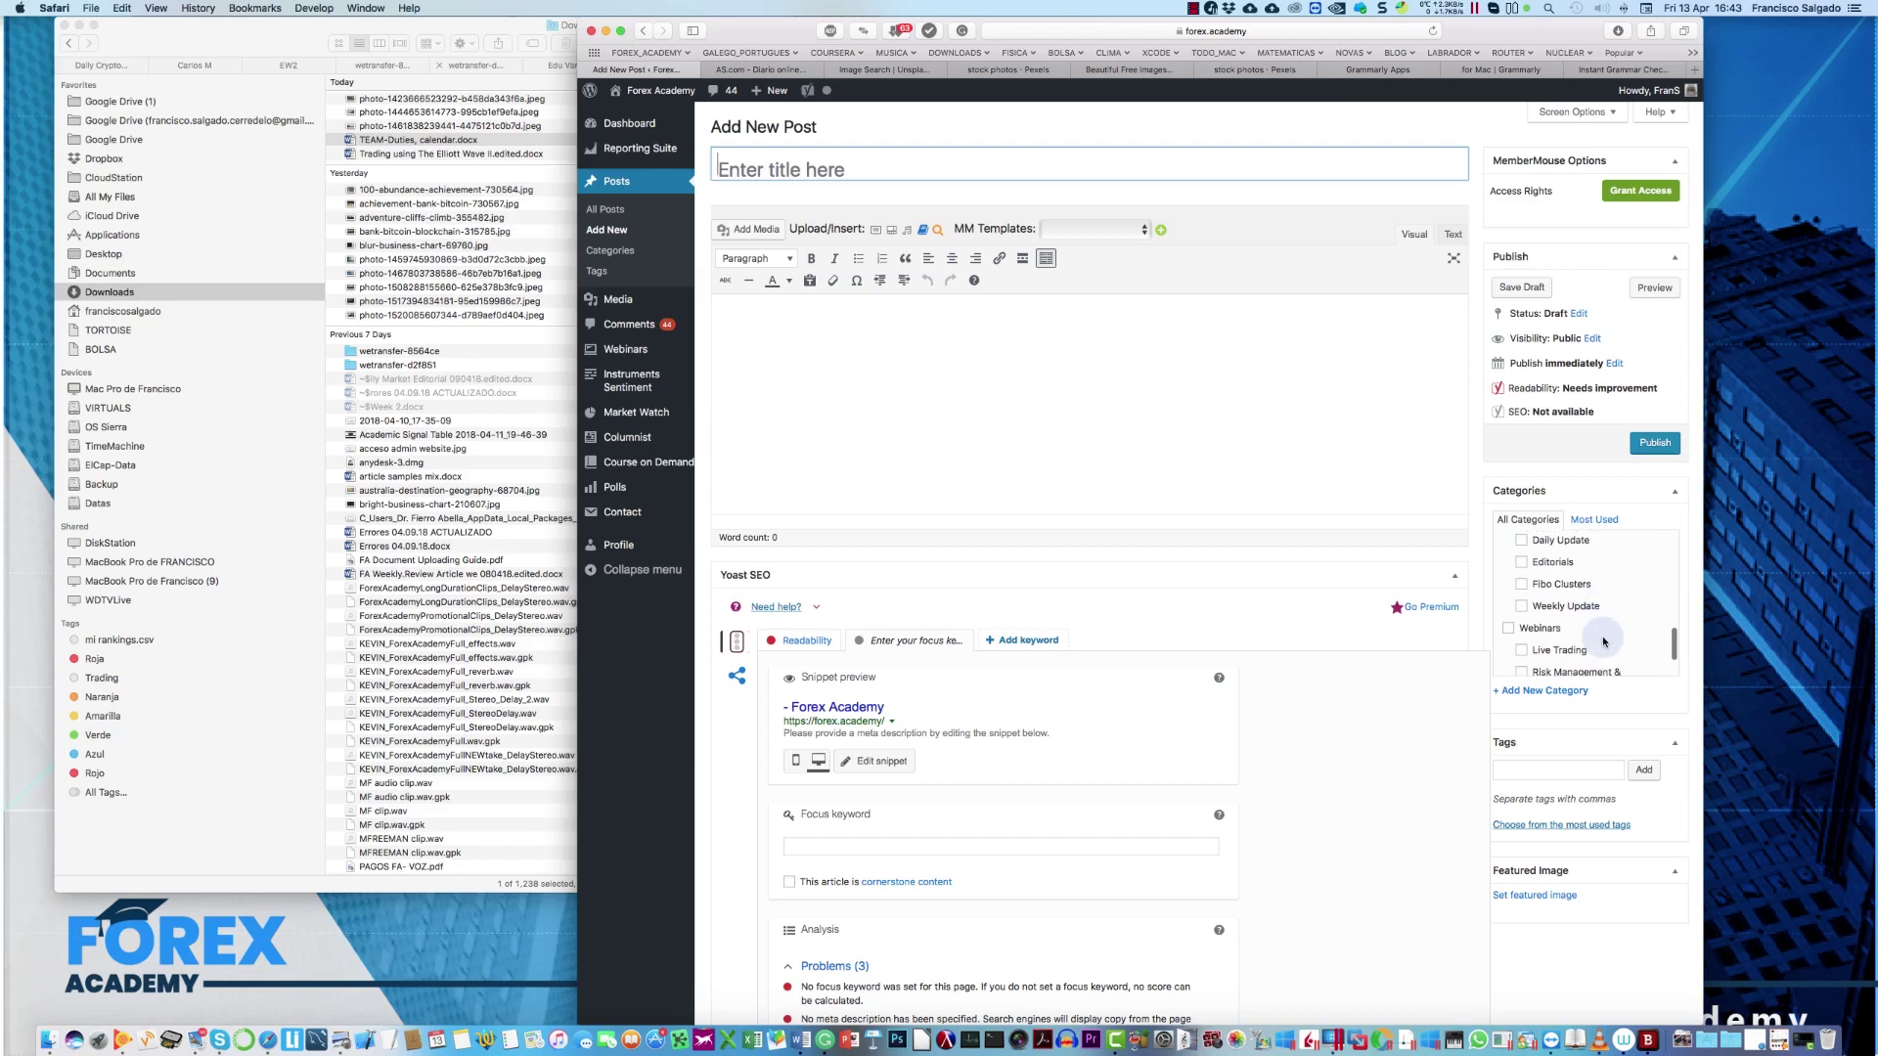
{"action": "scroll", "coordinate": [1604, 642], "scroll_direction": "up", "scroll_amount": 5}
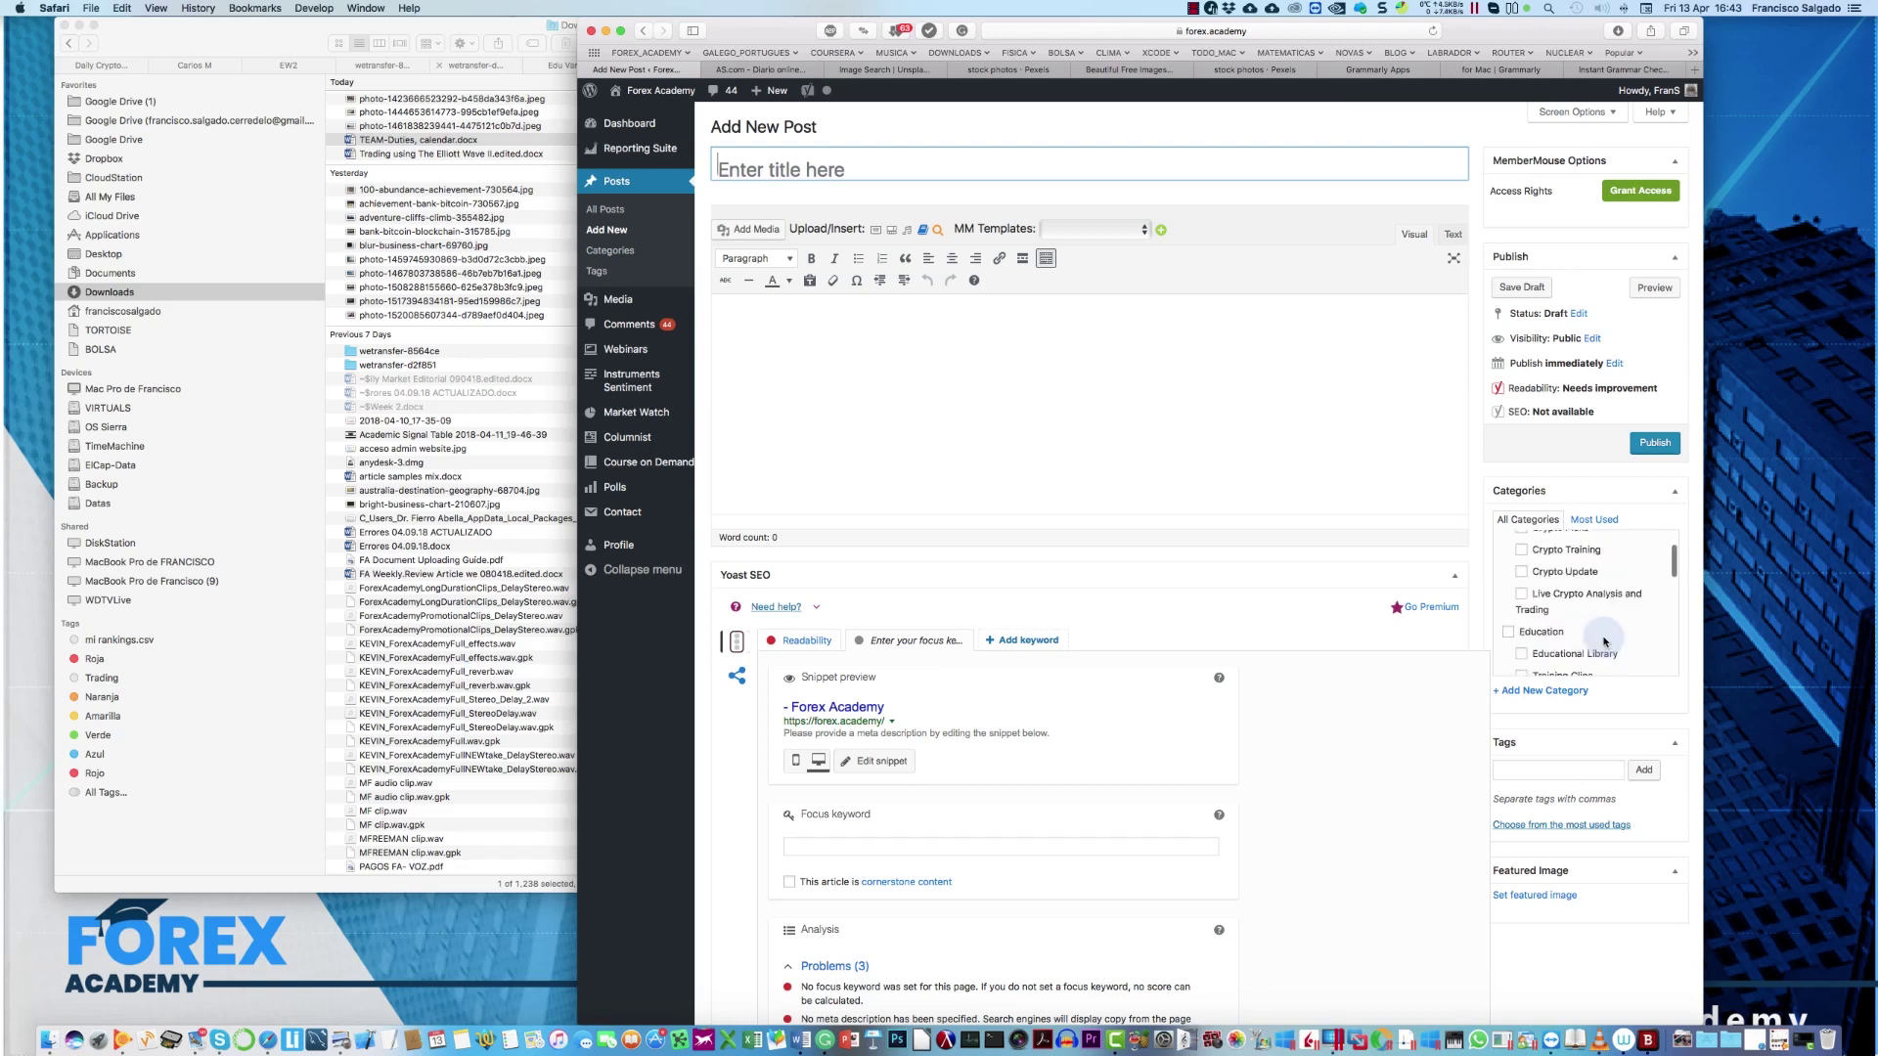
{"action": "scroll", "coordinate": [1604, 640], "scroll_direction": "down", "scroll_amount": 2}
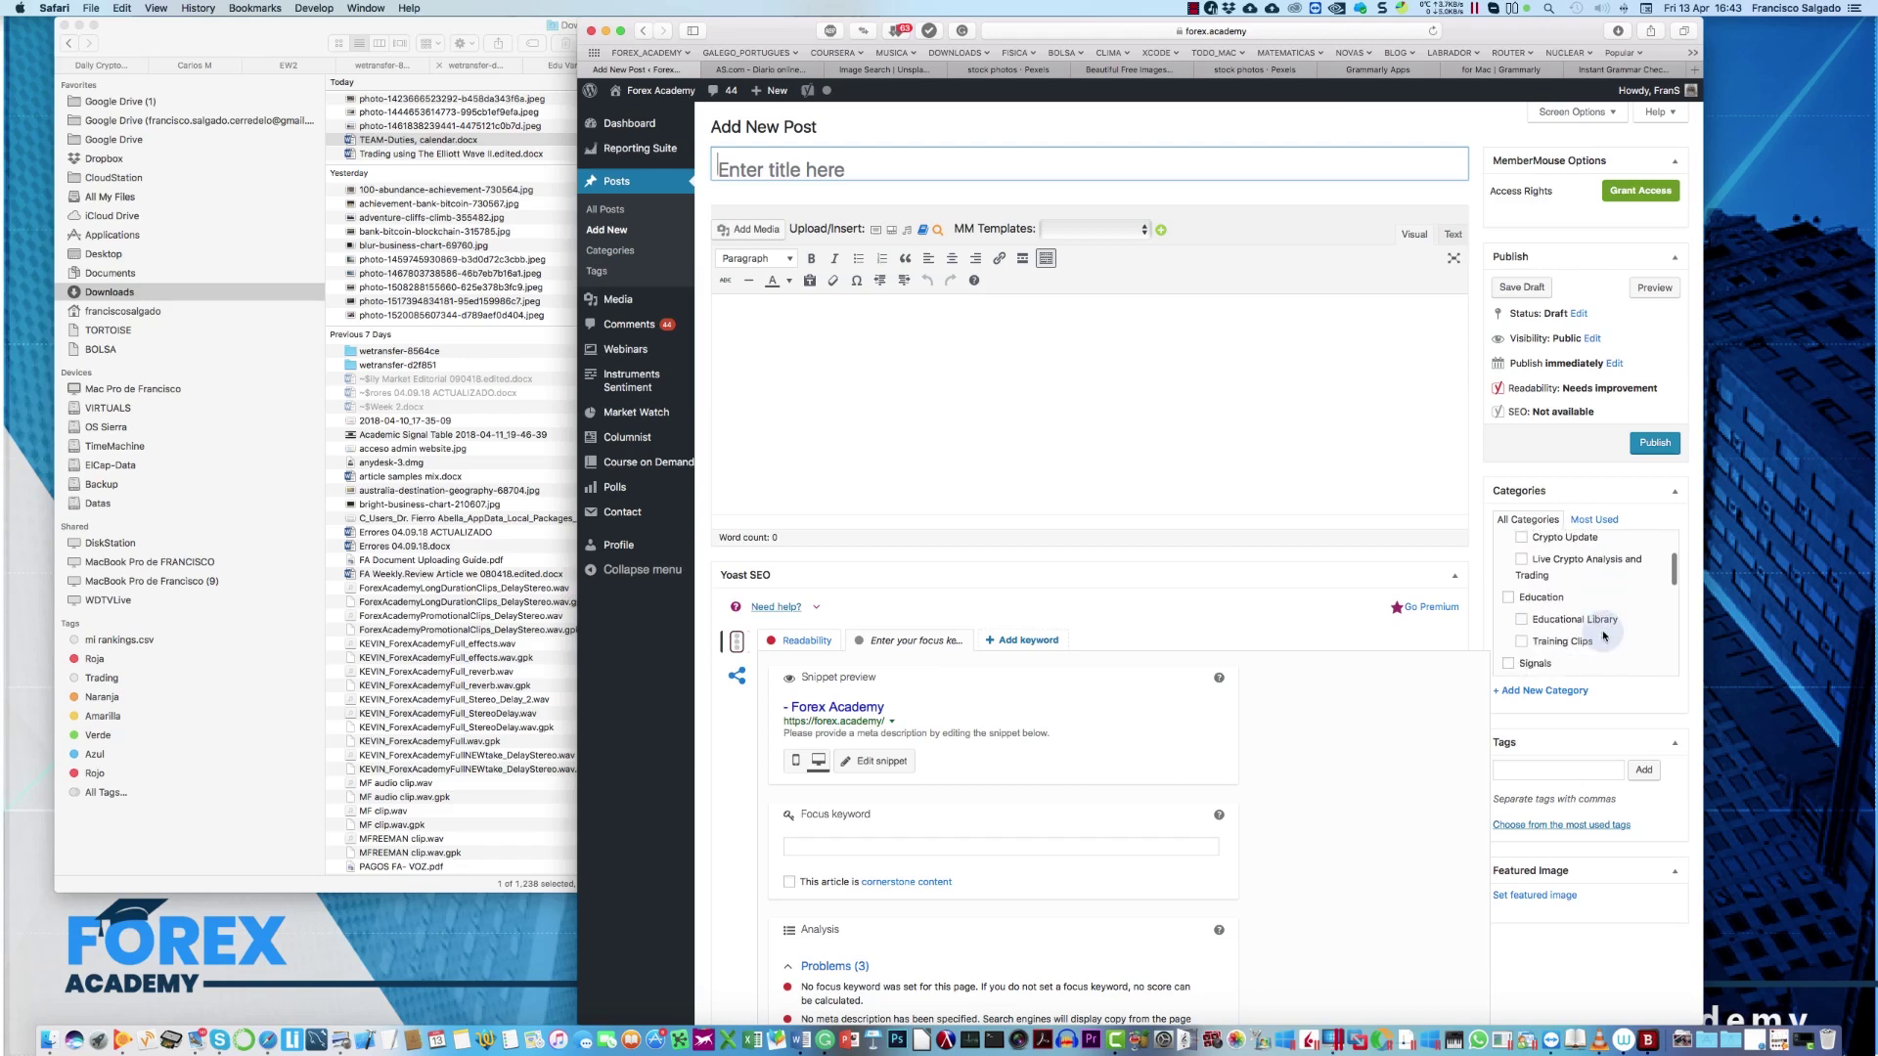
{"action": "scroll", "coordinate": [1604, 635], "scroll_direction": "up", "scroll_amount": 1}
{"action": "scroll", "coordinate": [1604, 636], "scroll_direction": "up", "scroll_amount": 5}
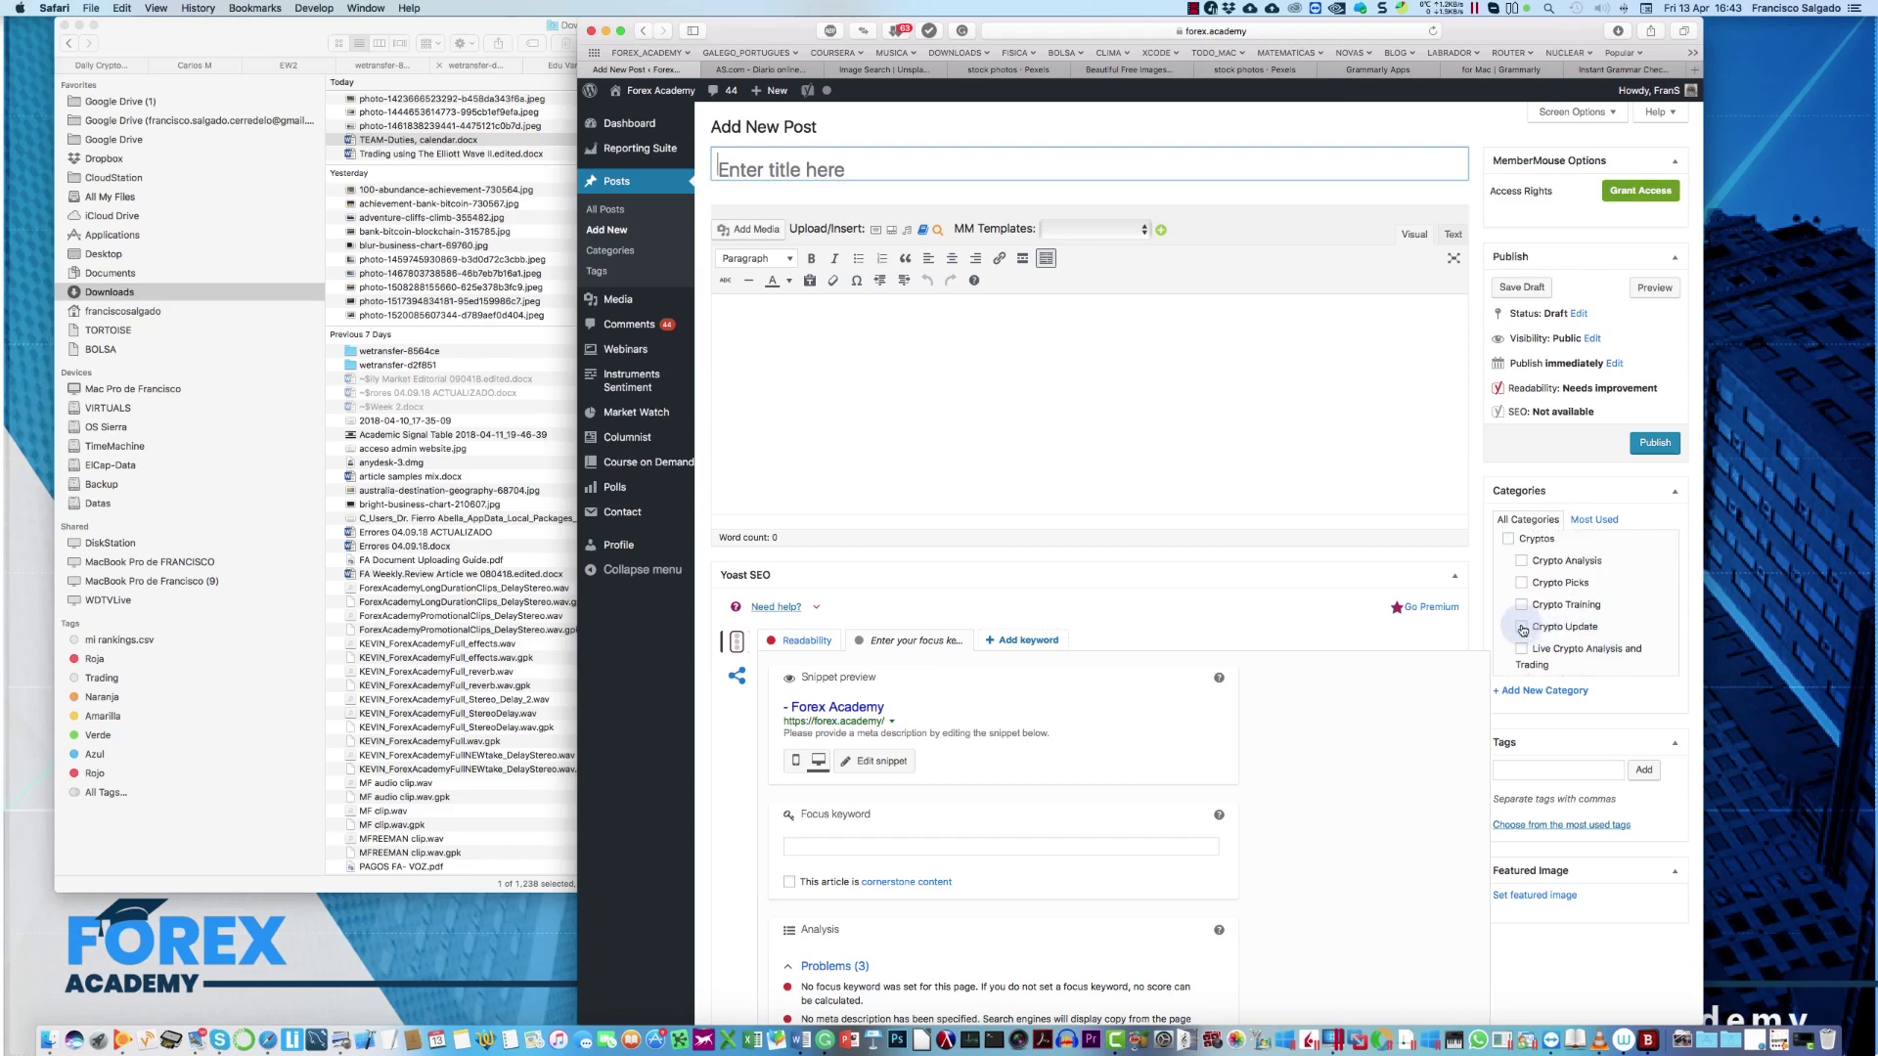
{"action": "left_click", "coordinate": [1522, 628]}
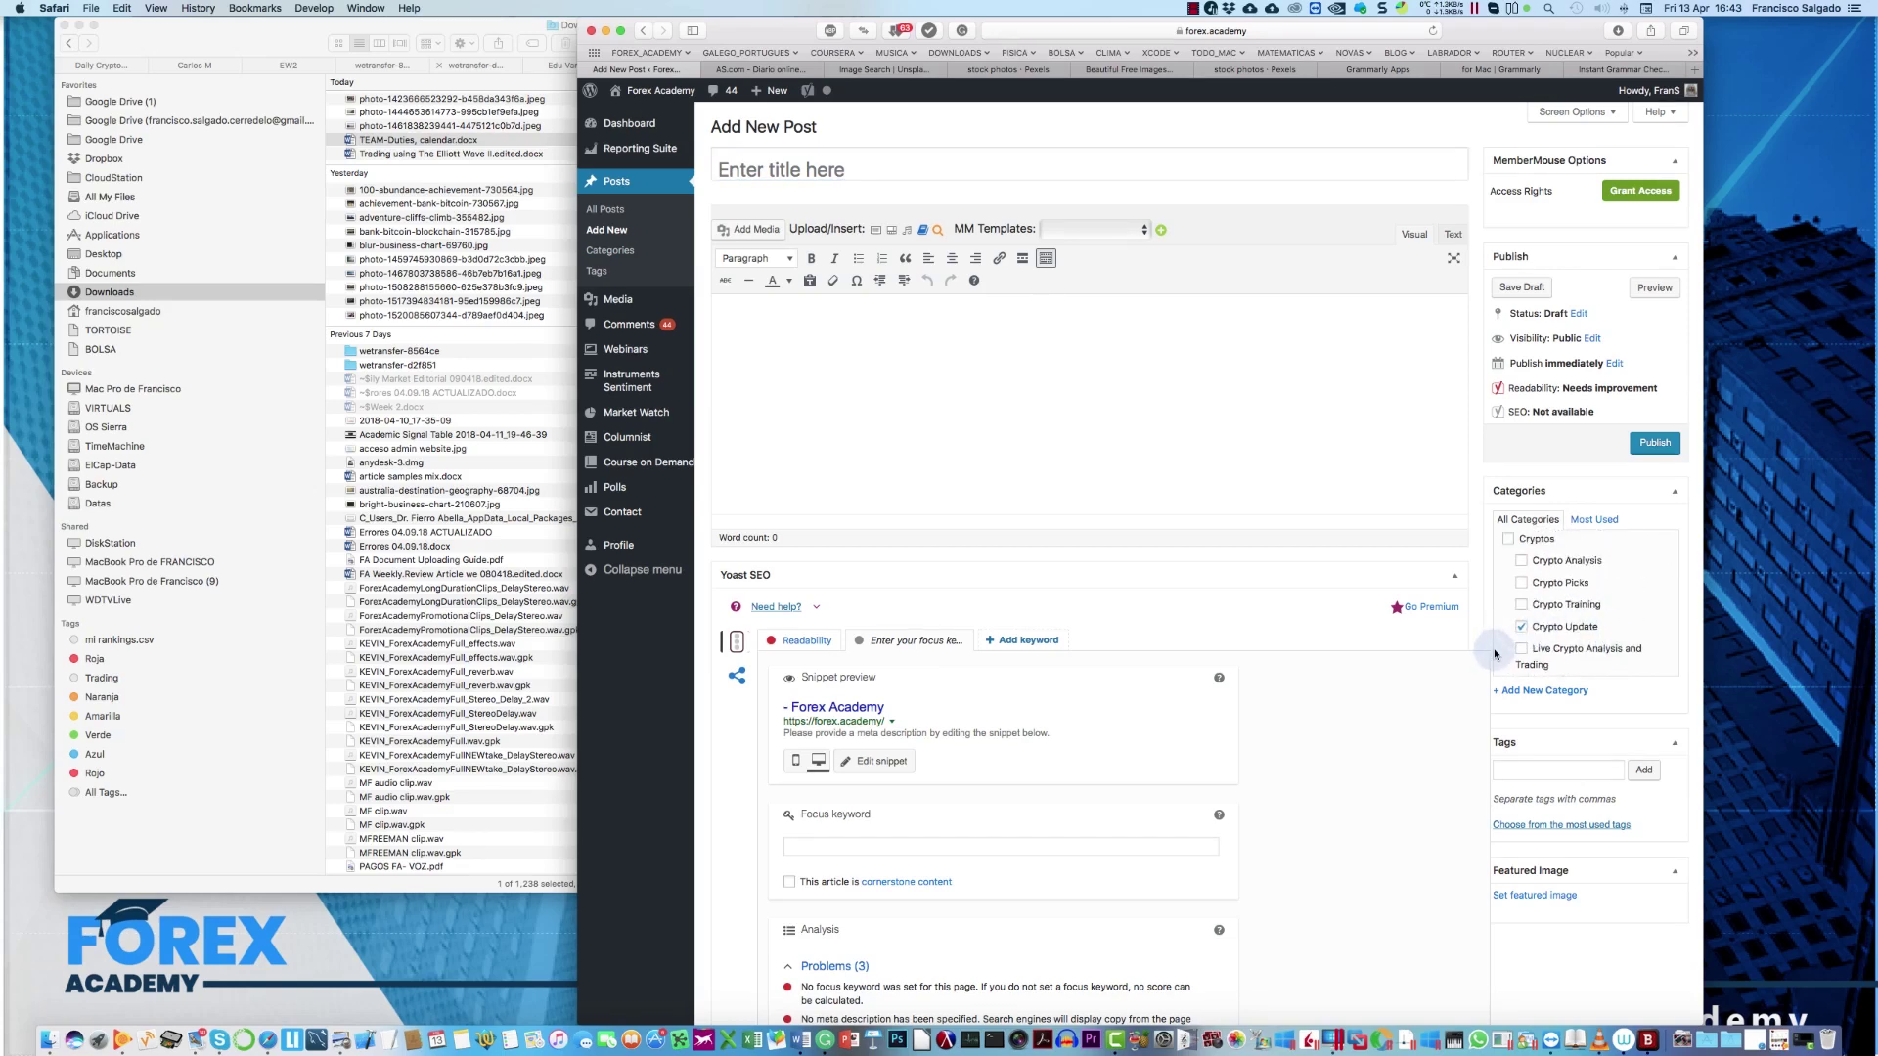
{"action": "scroll", "coordinate": [1334, 743], "scroll_direction": "down", "scroll_amount": 5}
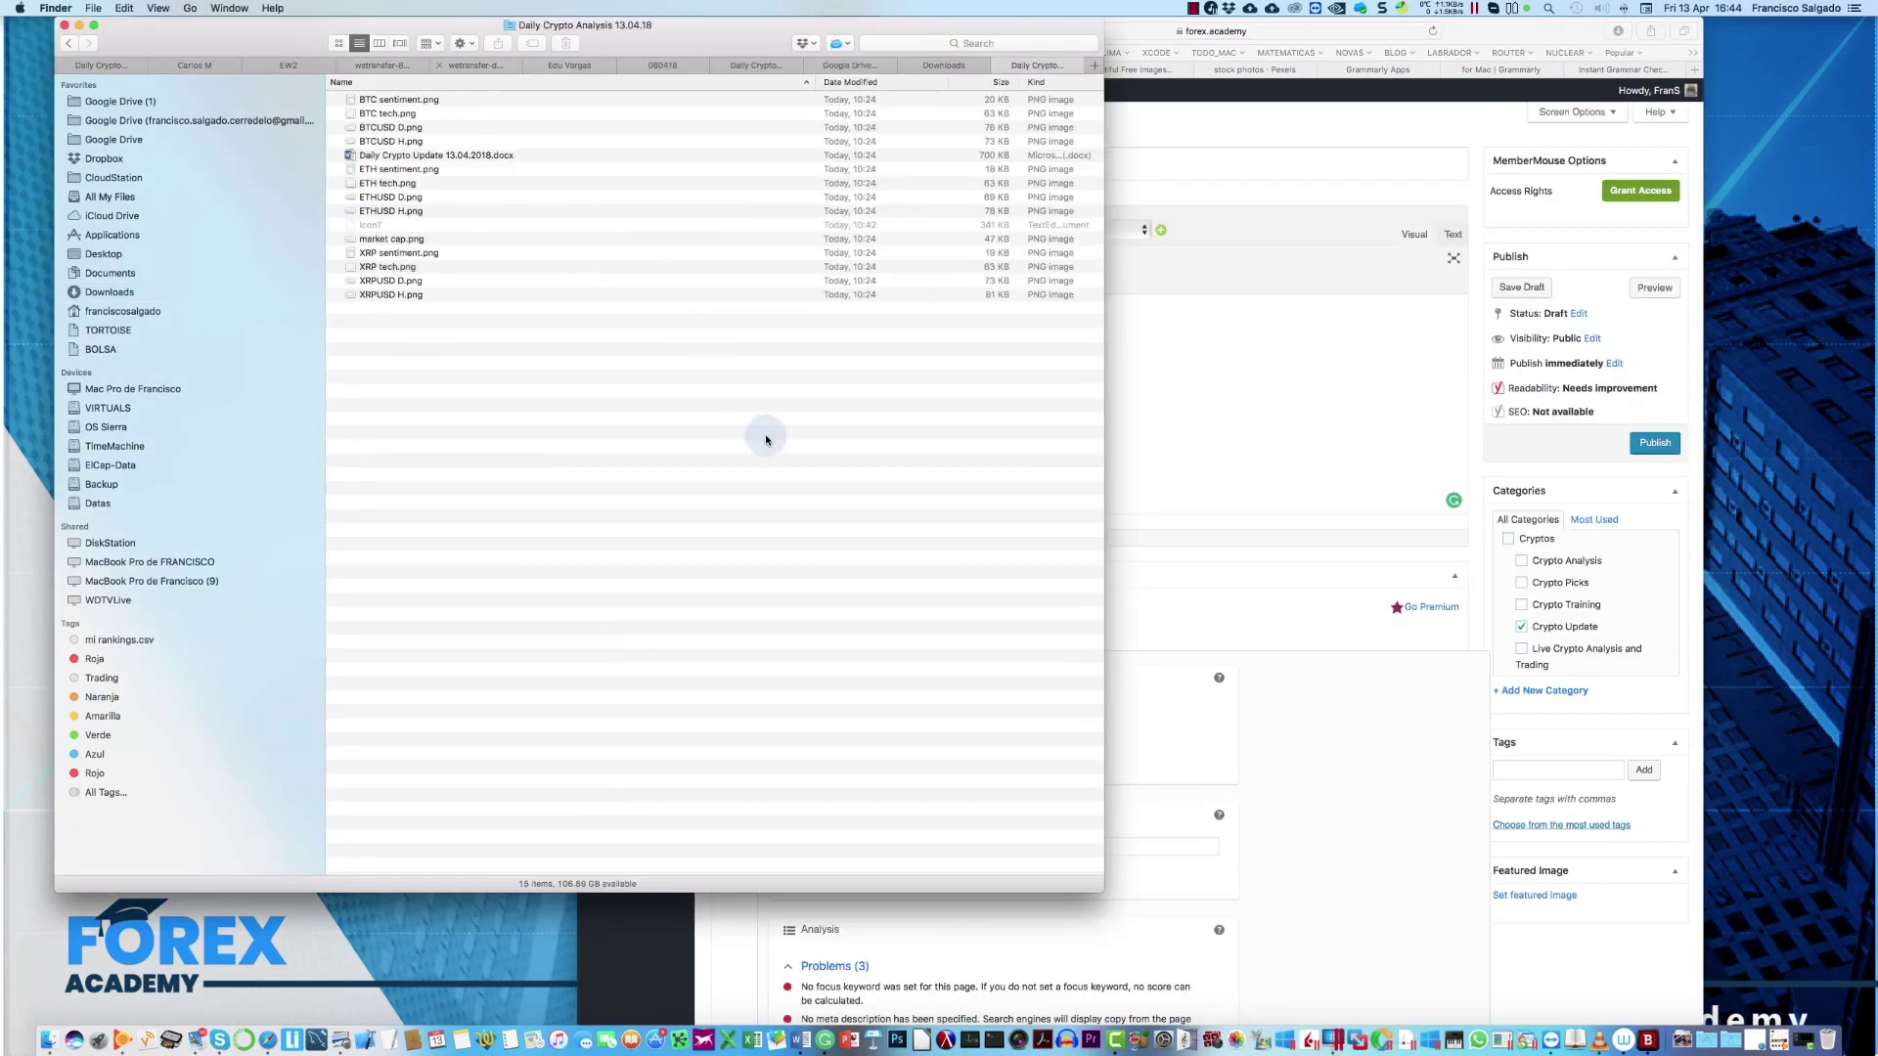
Step: Open Daily Crypto Update 13.04.2018.docx in Word and move its window to the left
{"action": "left_click", "coordinate": [1264, 401]}
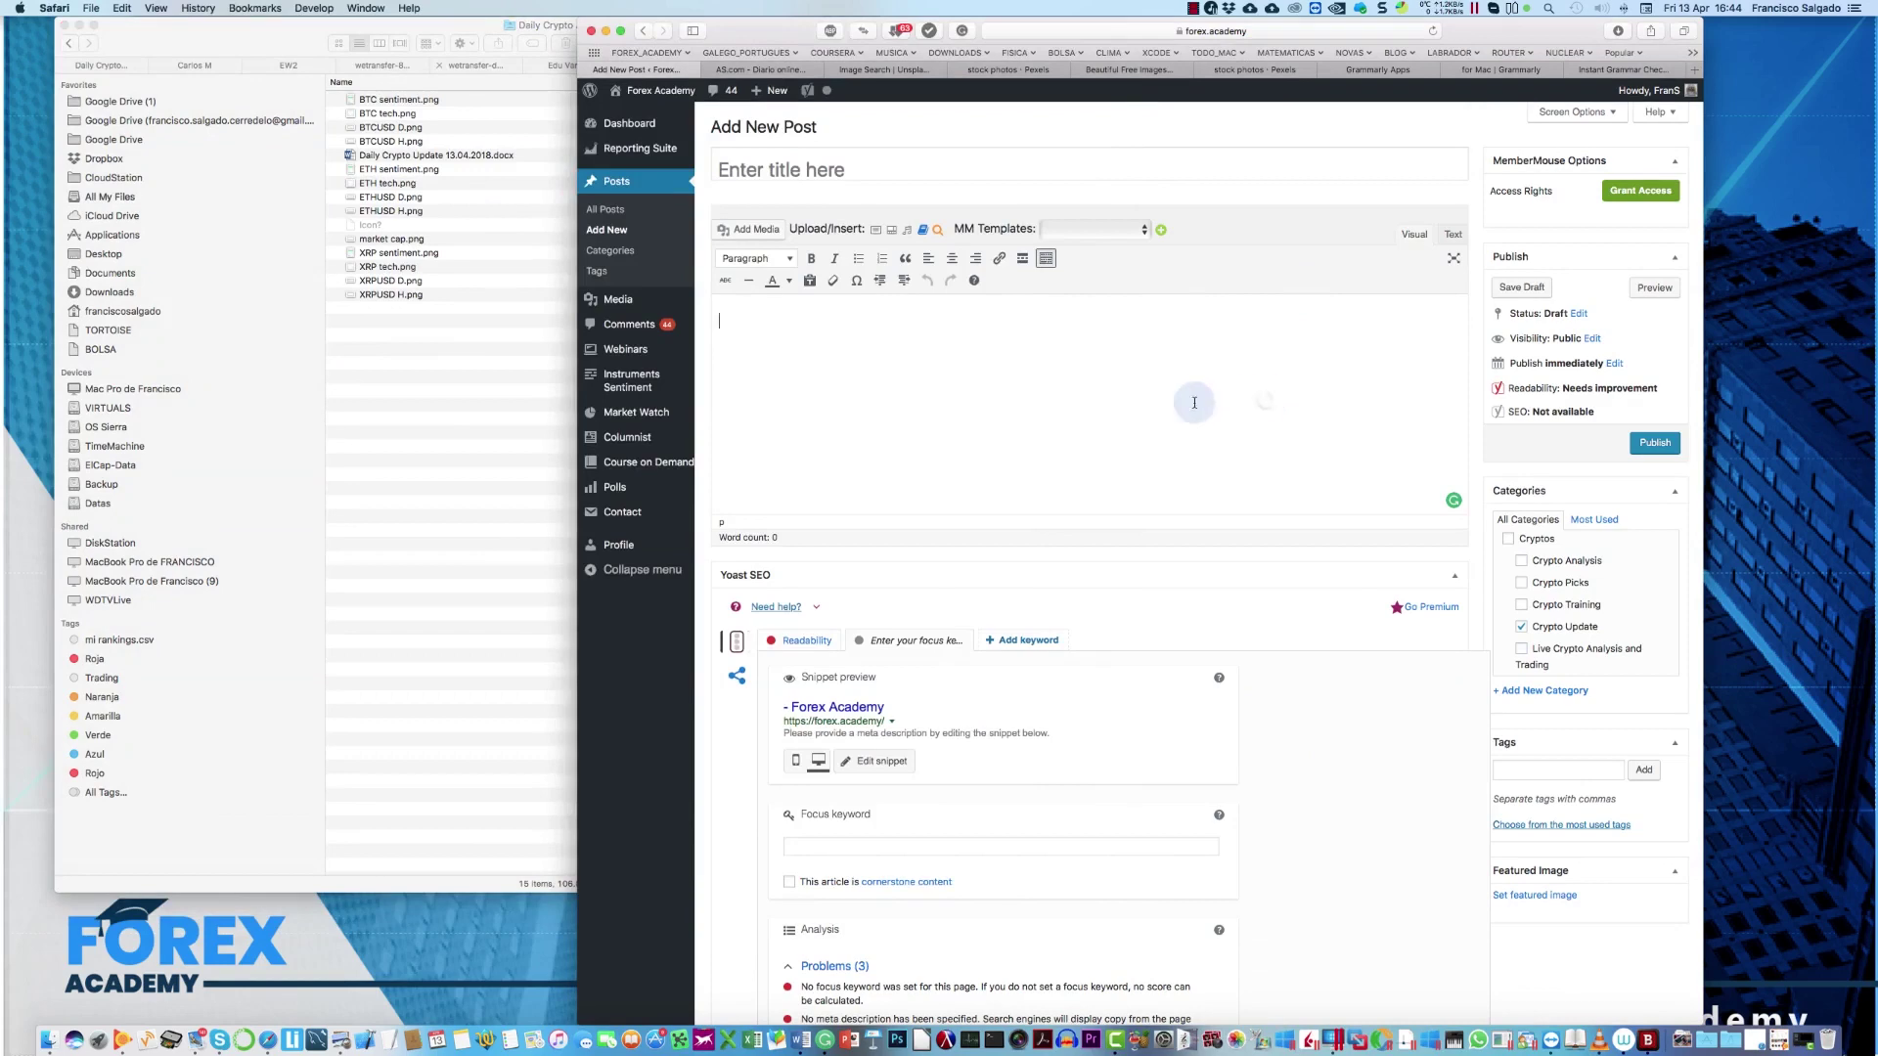
{"action": "left_click", "coordinate": [494, 441]}
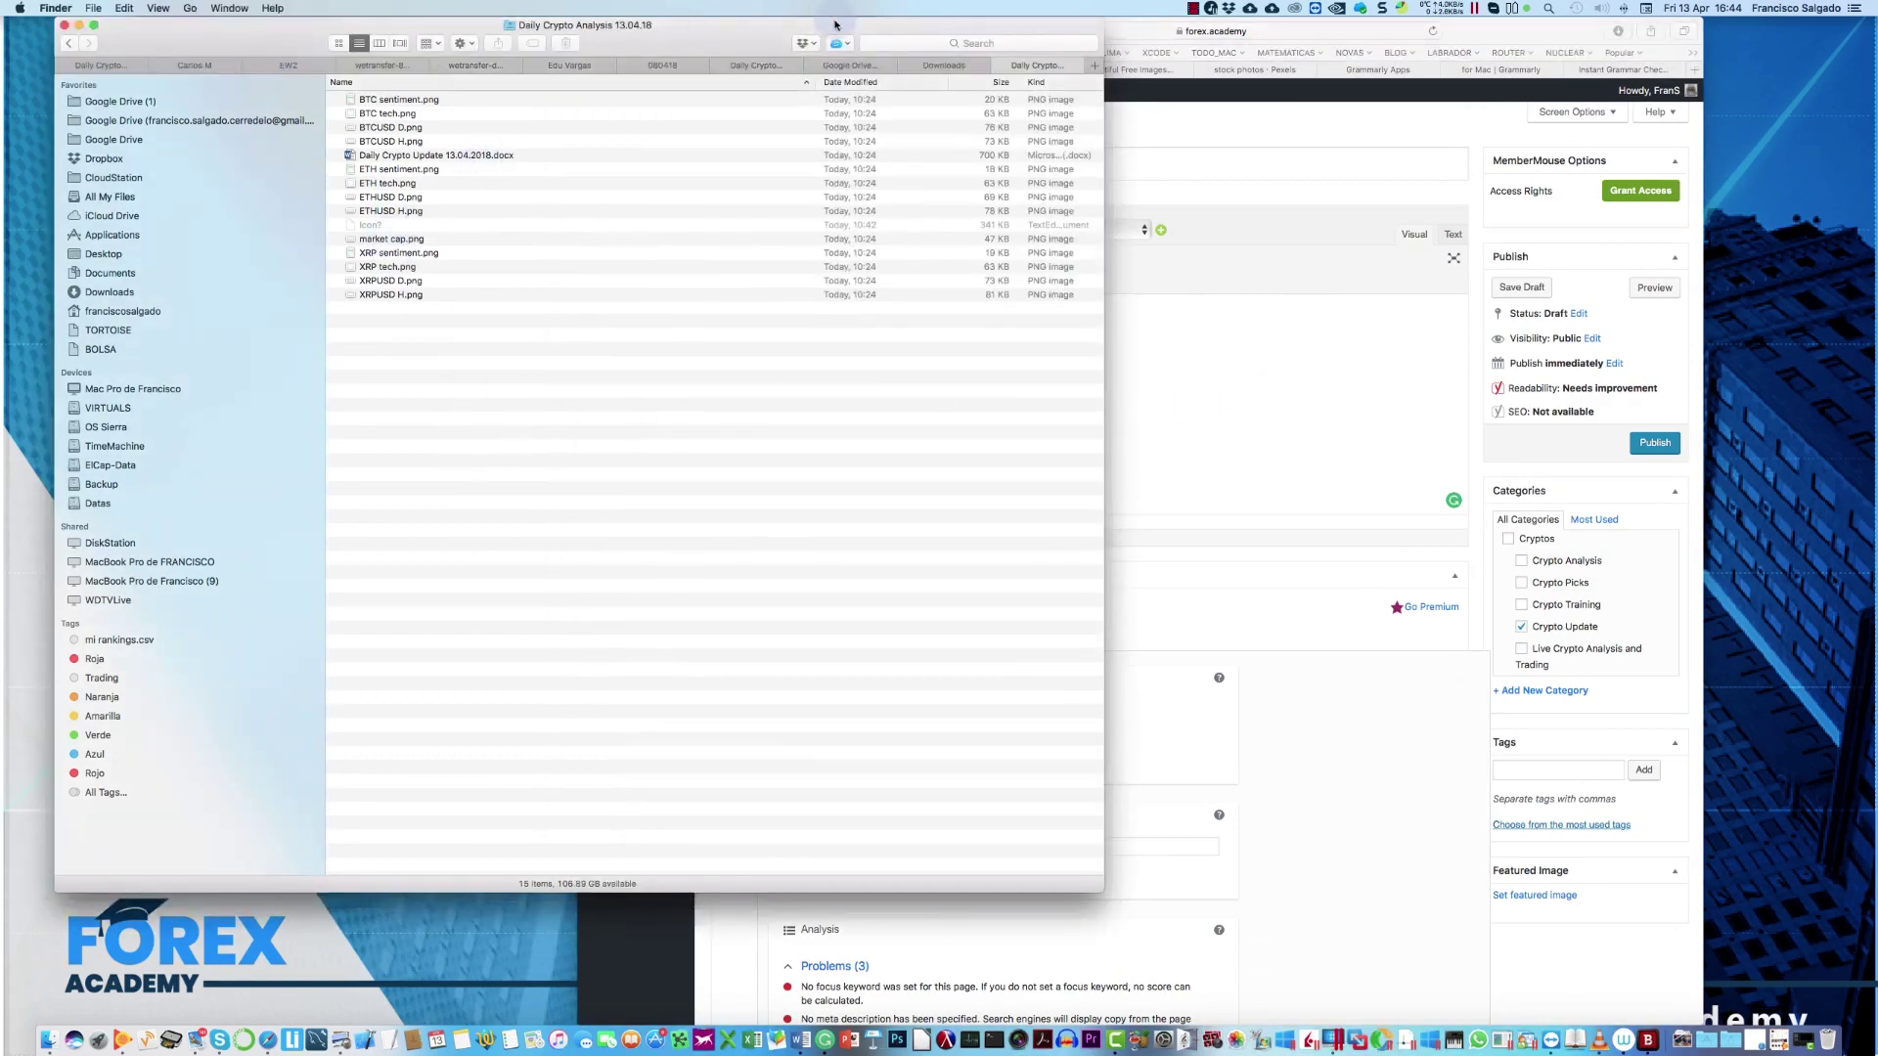
{"action": "double_click", "coordinate": [455, 157]}
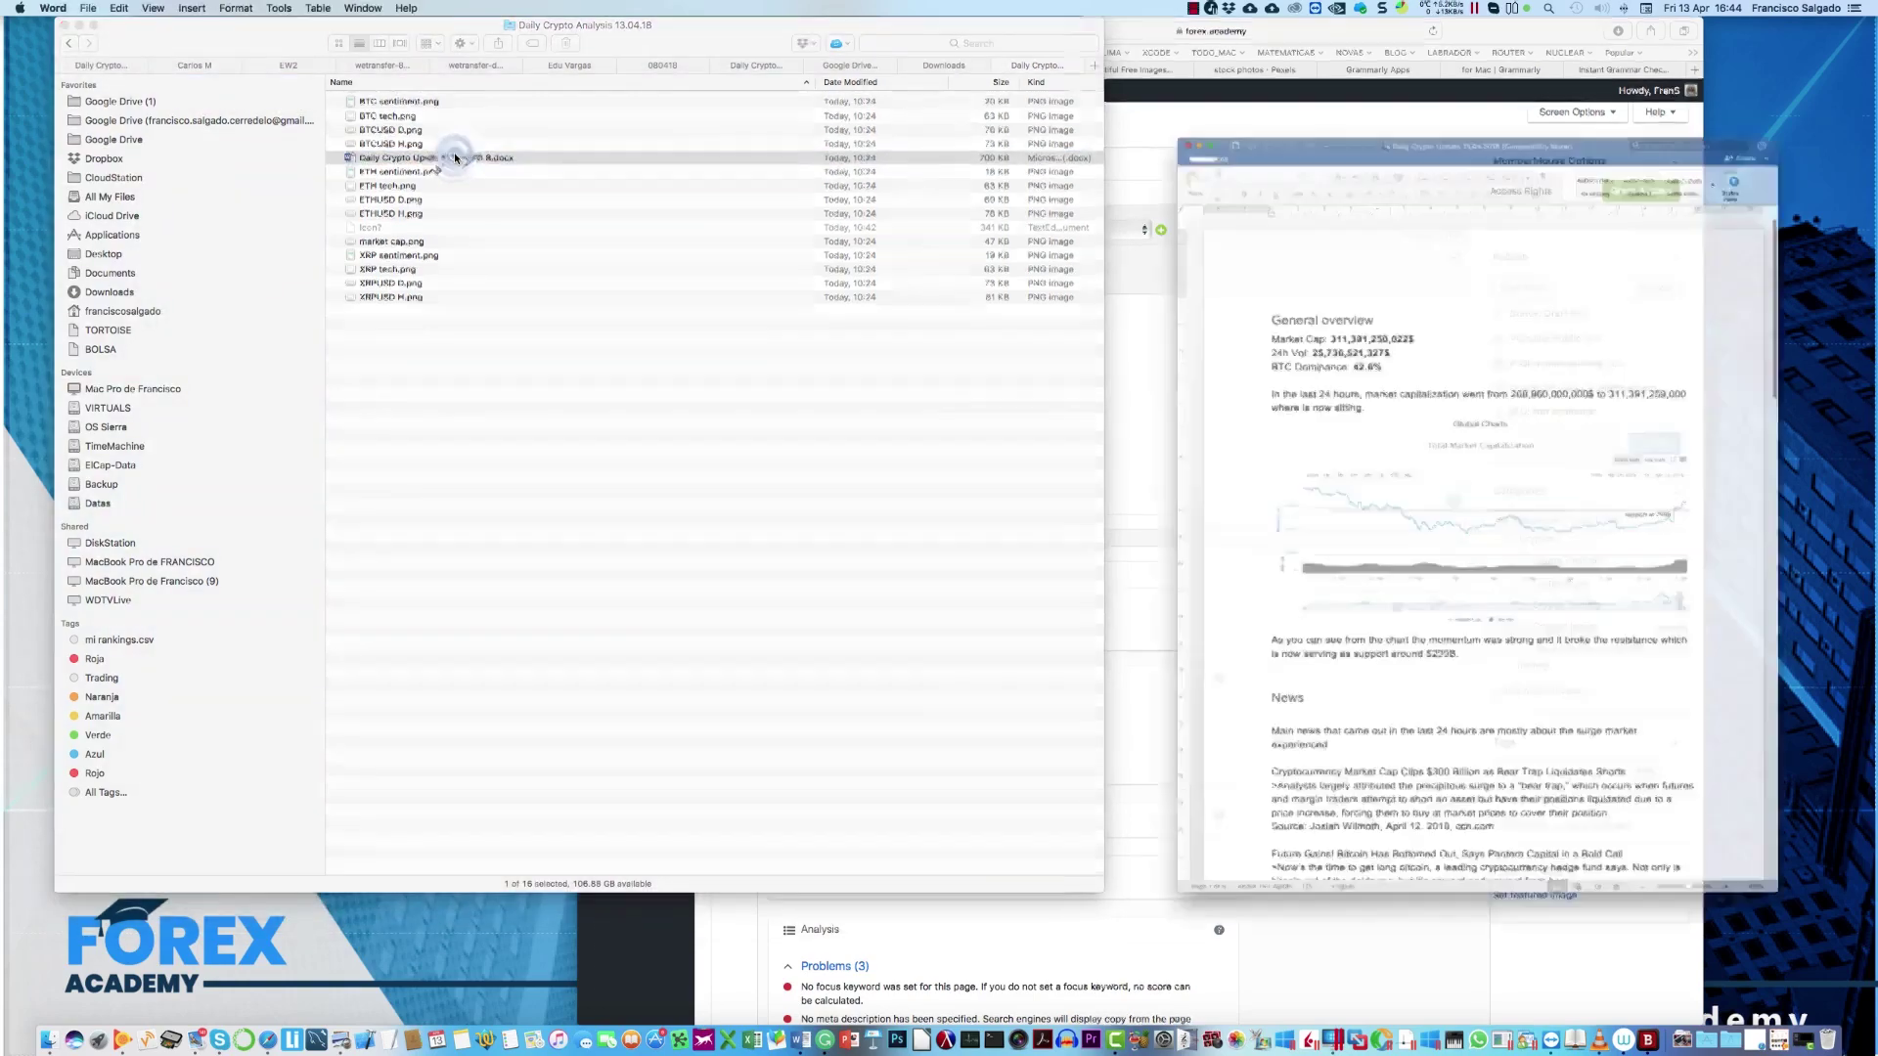
{"action": "left_click_drag", "start_coordinate": [1591, 29], "coordinate": [625, 28]}
Step: Delete the total market capitalization chart and select all the document's text
{"action": "left_click", "coordinate": [585, 559]}
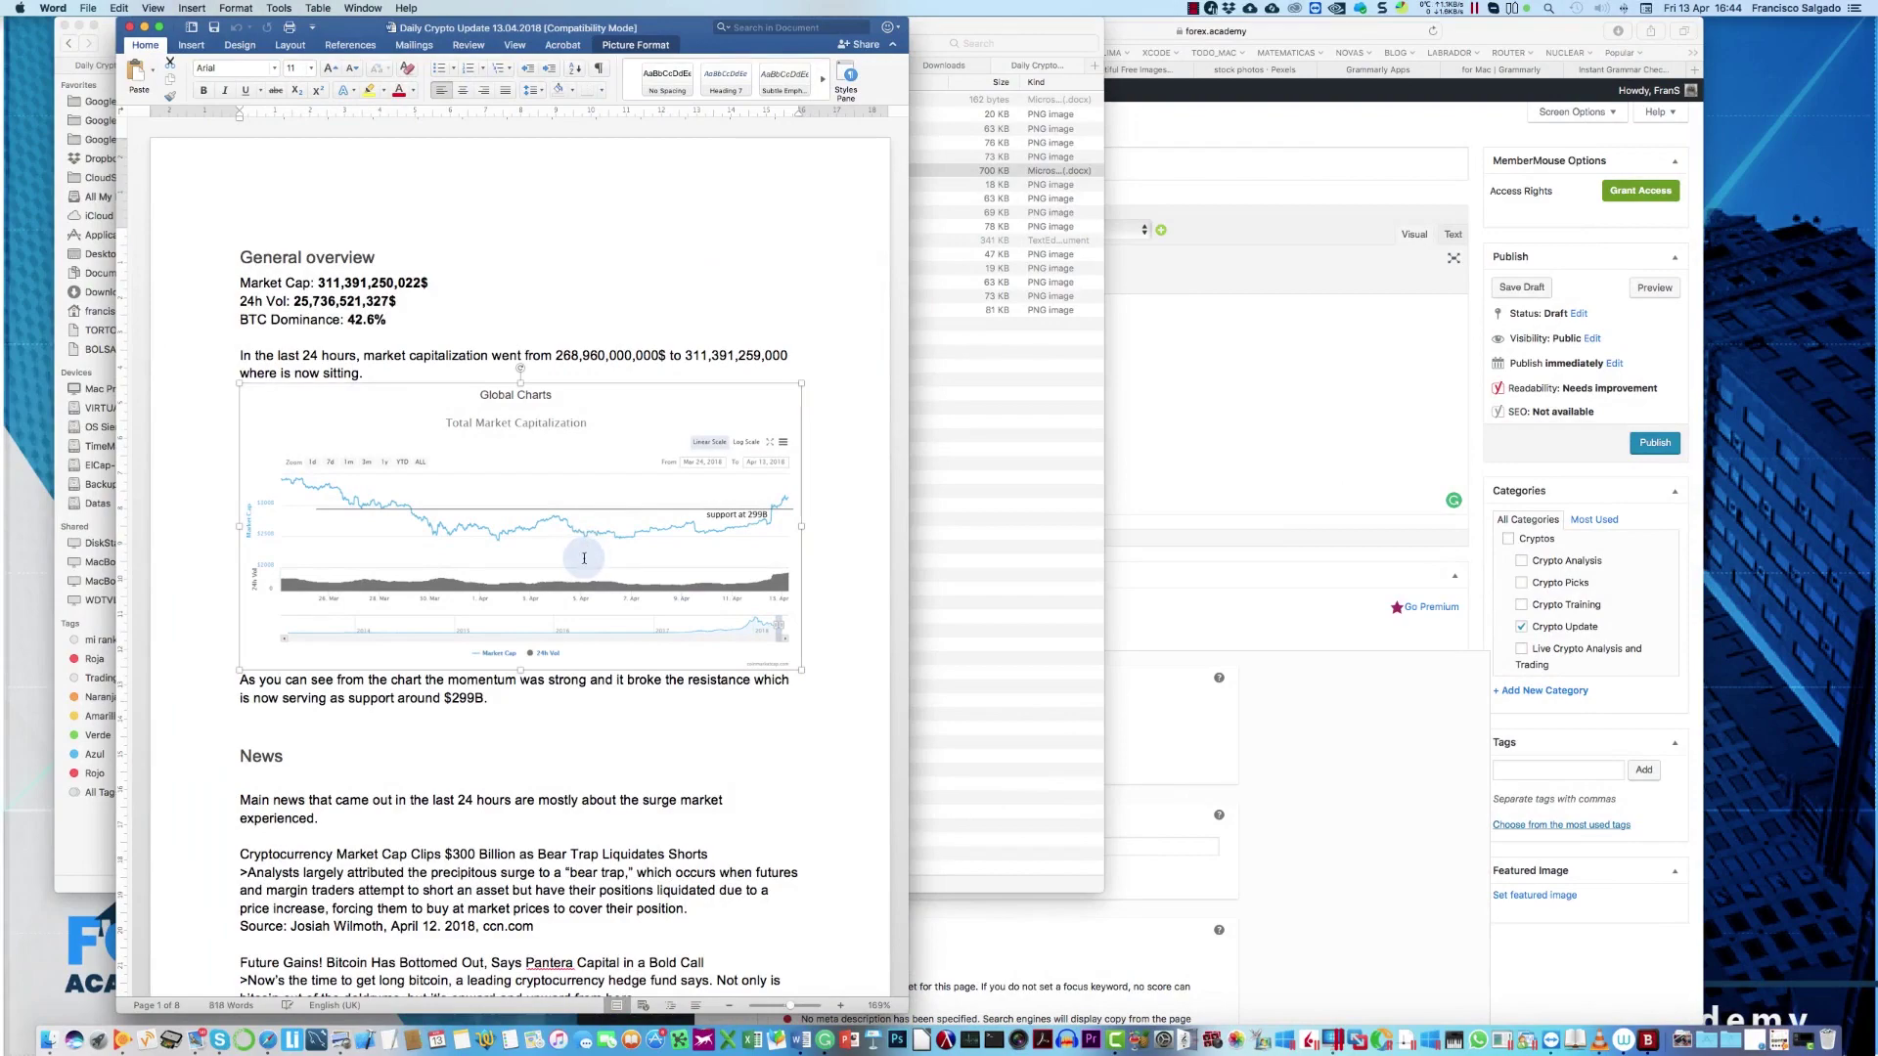
{"action": "key", "text": "Delete"}
{"action": "scroll", "coordinate": [583, 565], "scroll_direction": "down", "scroll_amount": 10}
{"action": "scroll", "coordinate": [582, 573], "scroll_direction": "down", "scroll_amount": 15}
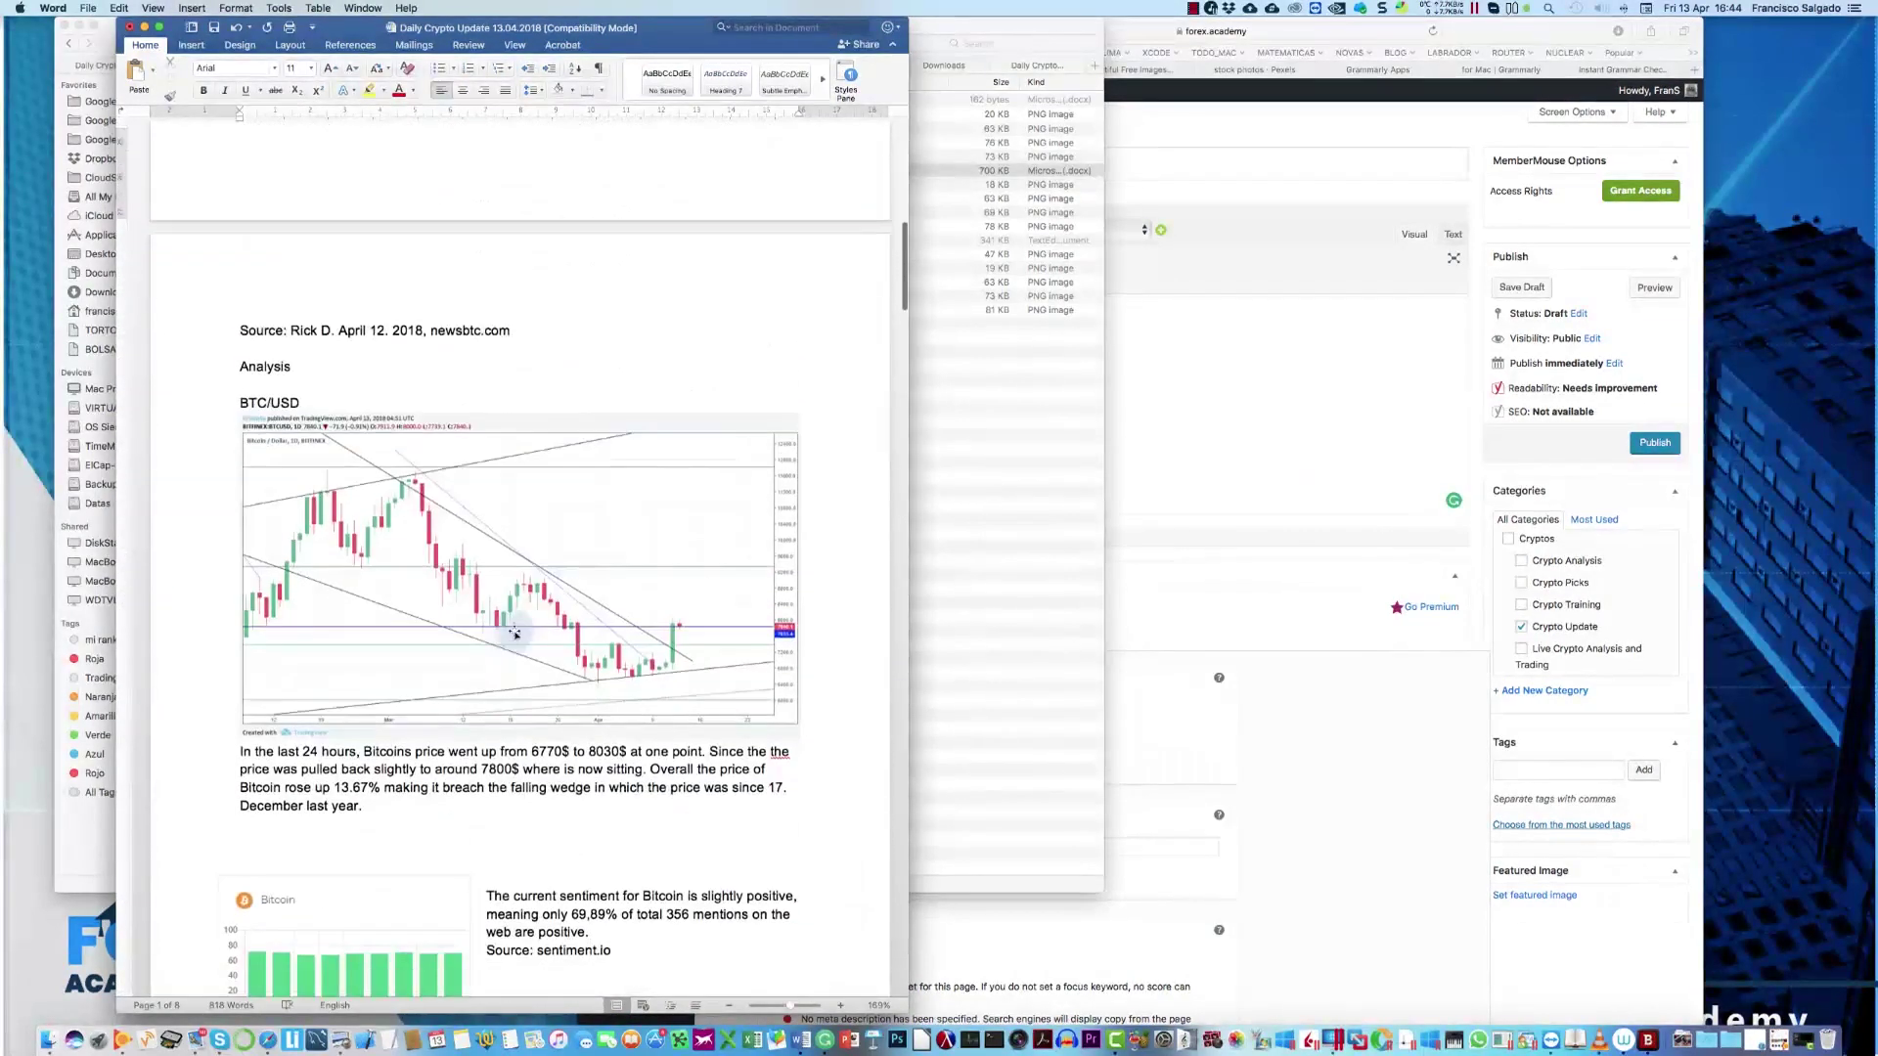
{"action": "scroll", "coordinate": [416, 594], "scroll_direction": "up", "scroll_amount": 10}
{"action": "scroll", "coordinate": [411, 594], "scroll_direction": "up", "scroll_amount": 15}
{"action": "scroll", "coordinate": [411, 594], "scroll_direction": "up", "scroll_amount": 20}
{"action": "key", "text": "super+a"}
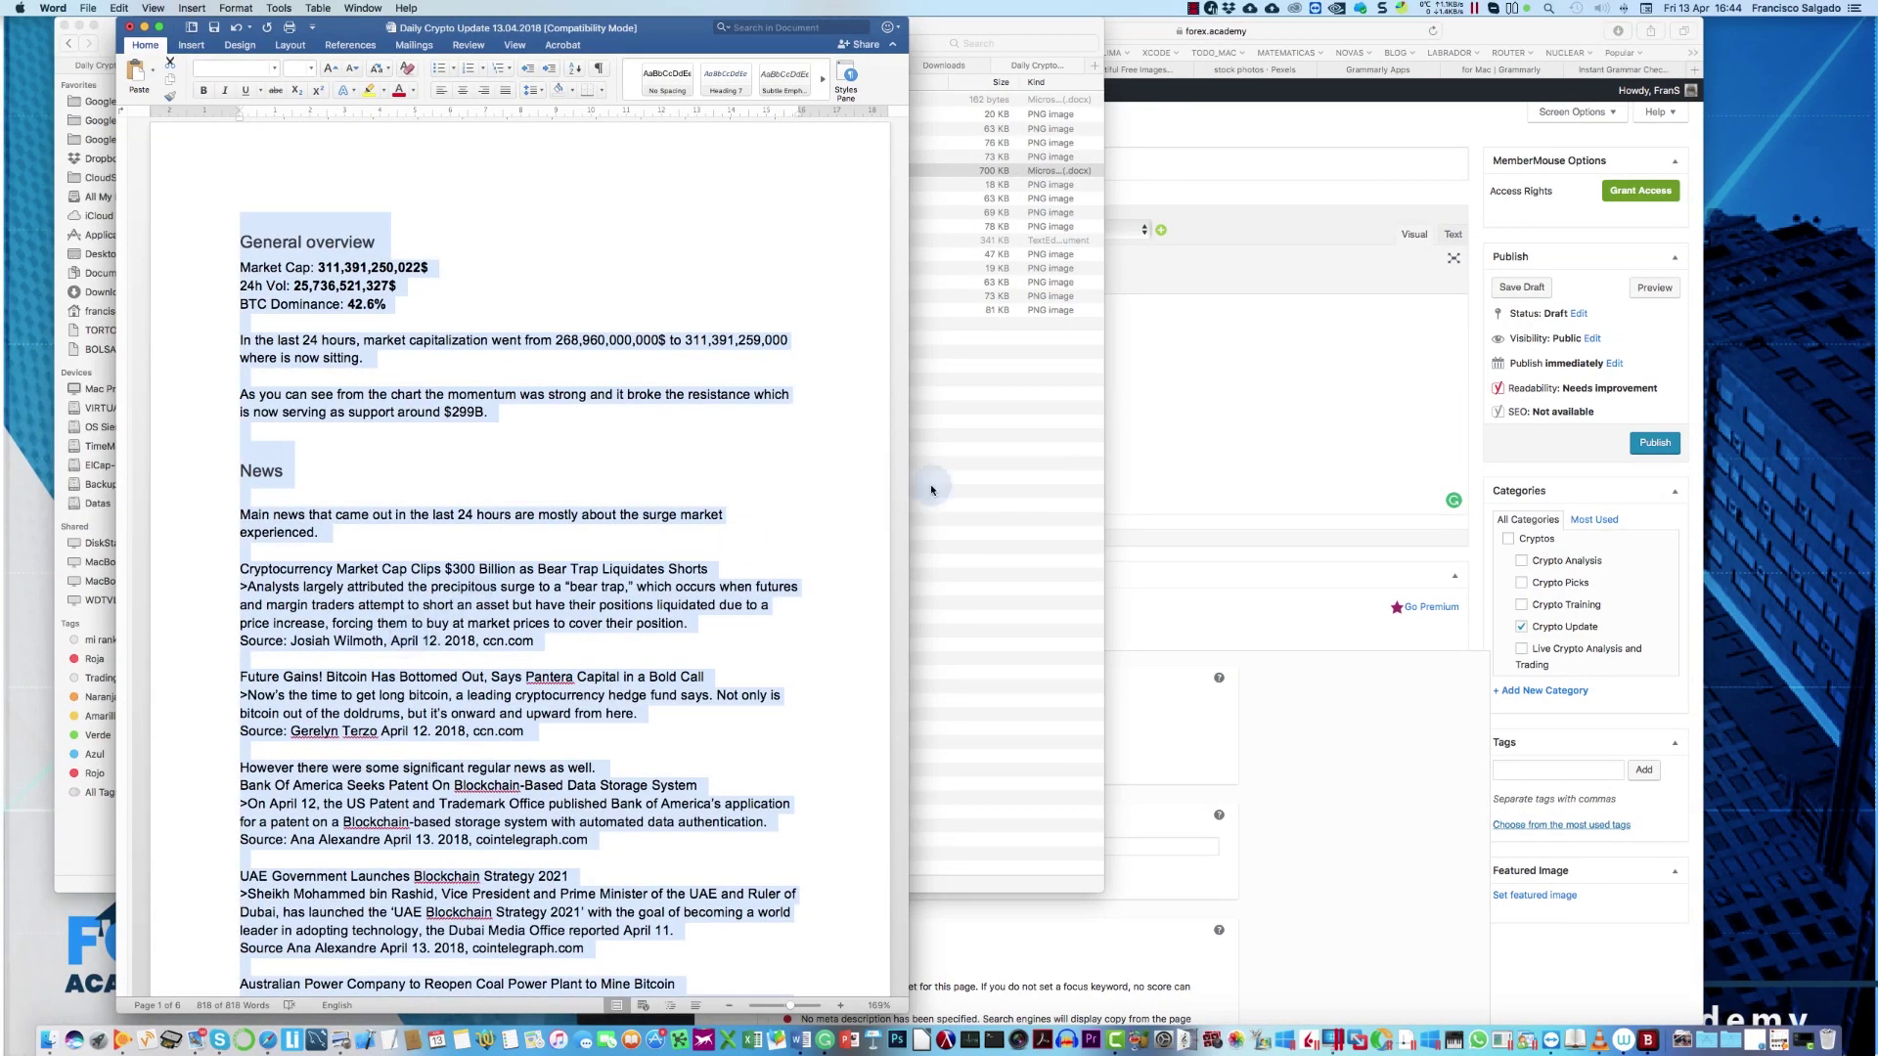
Step: Paste the Word text into the post body, title it 'Daily Crypto Update', and open Add Media
{"action": "left_click", "coordinate": [1232, 388]}
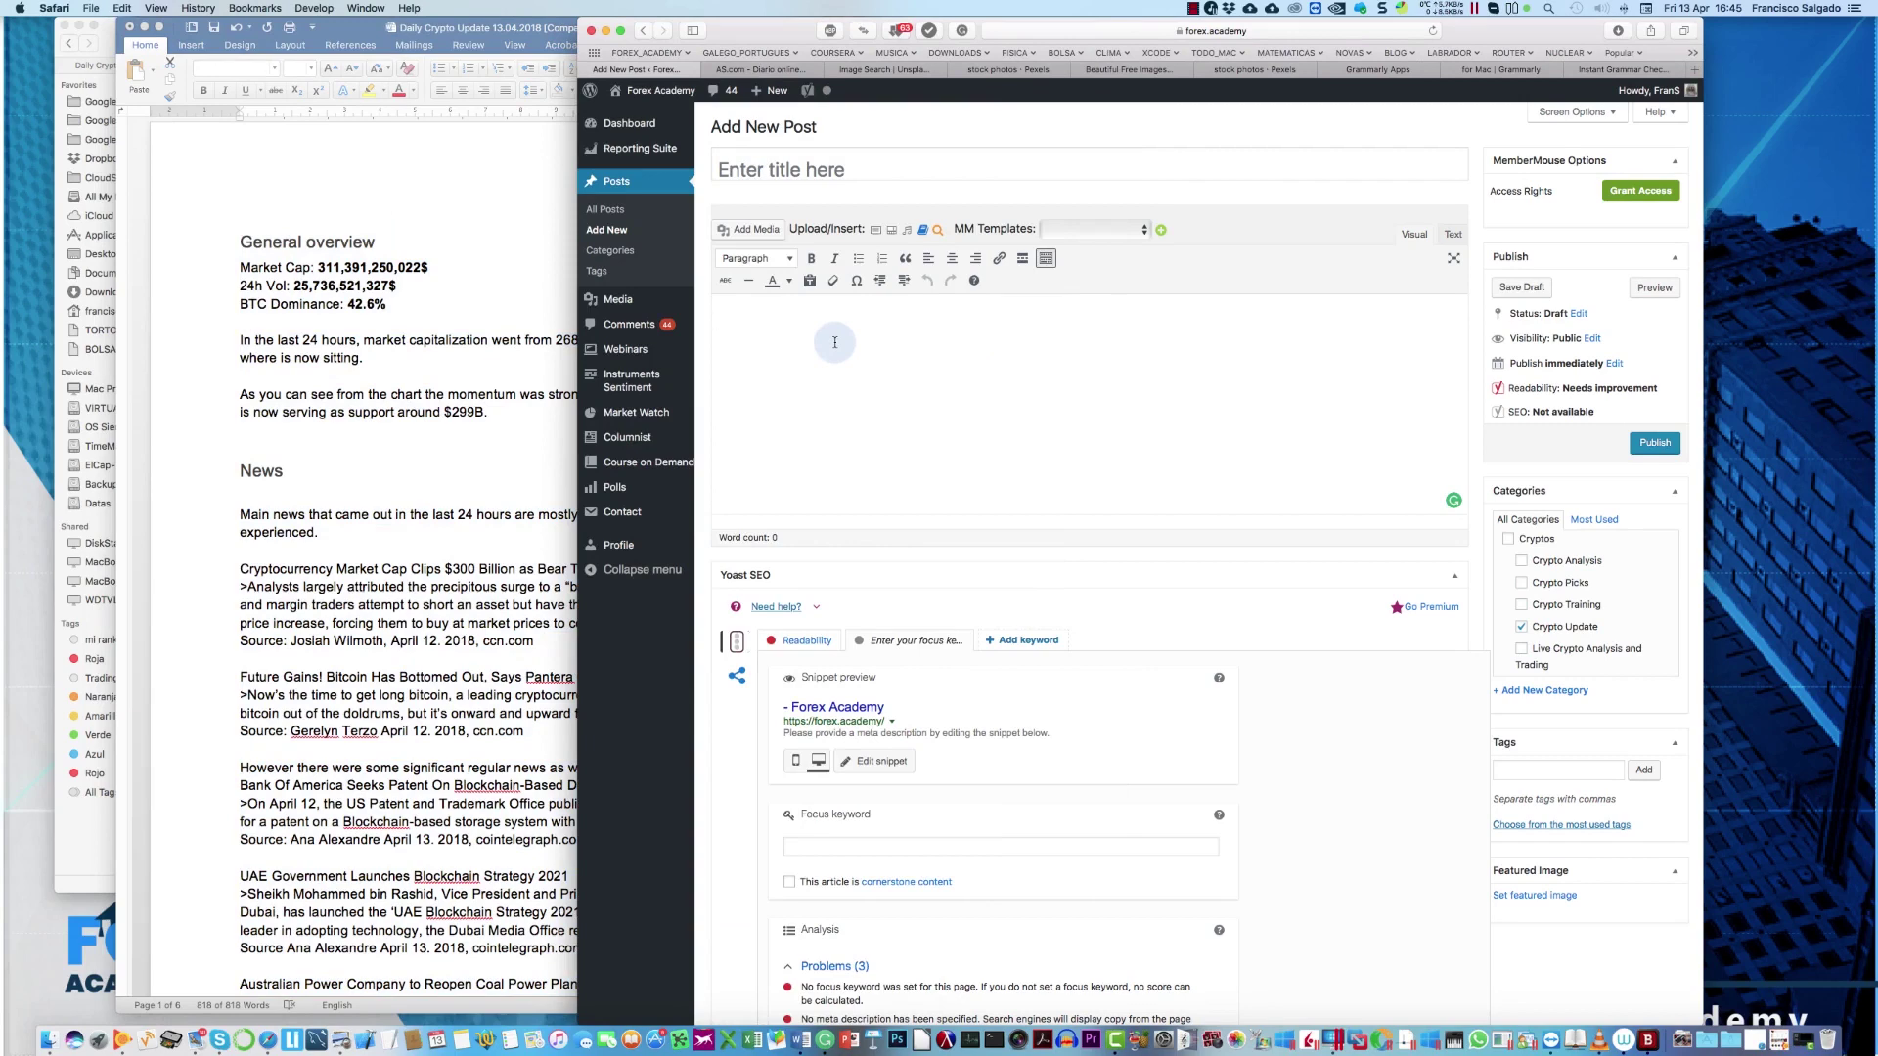
{"action": "key", "text": "super+v"}
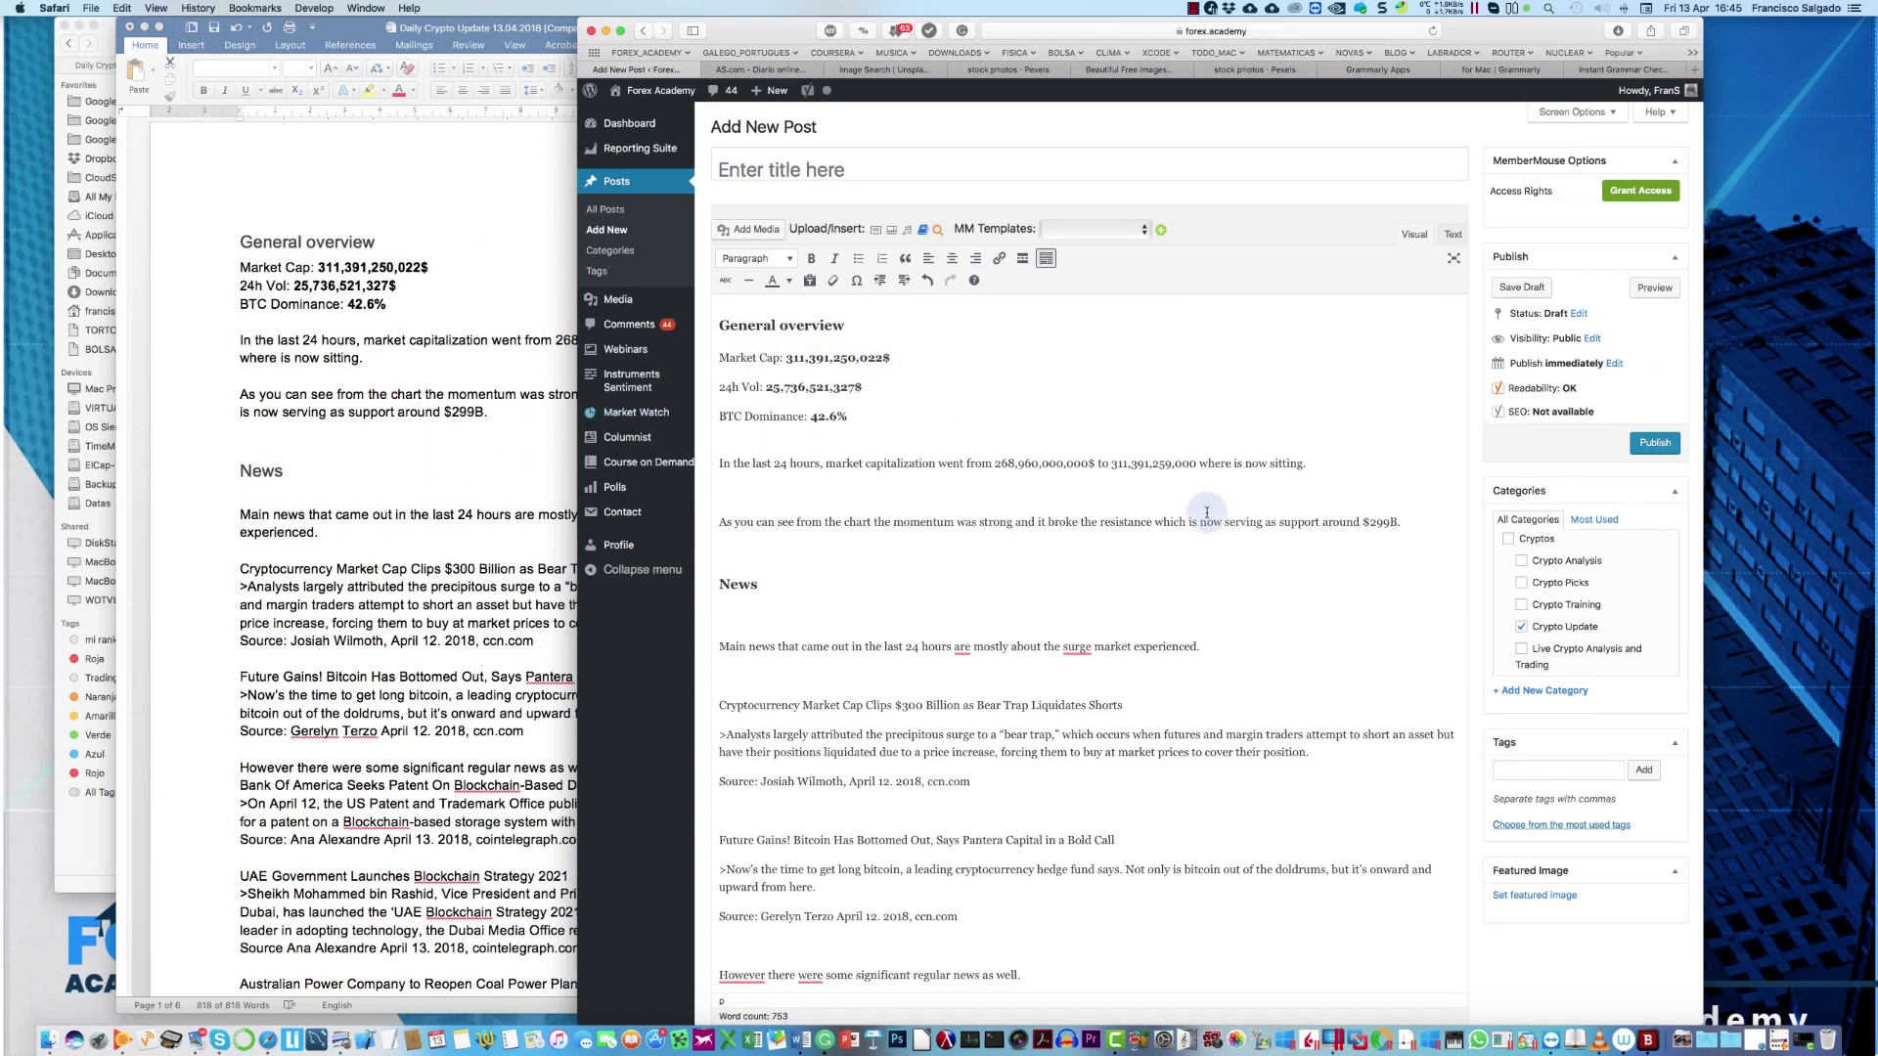
{"action": "left_click", "coordinate": [817, 160]}
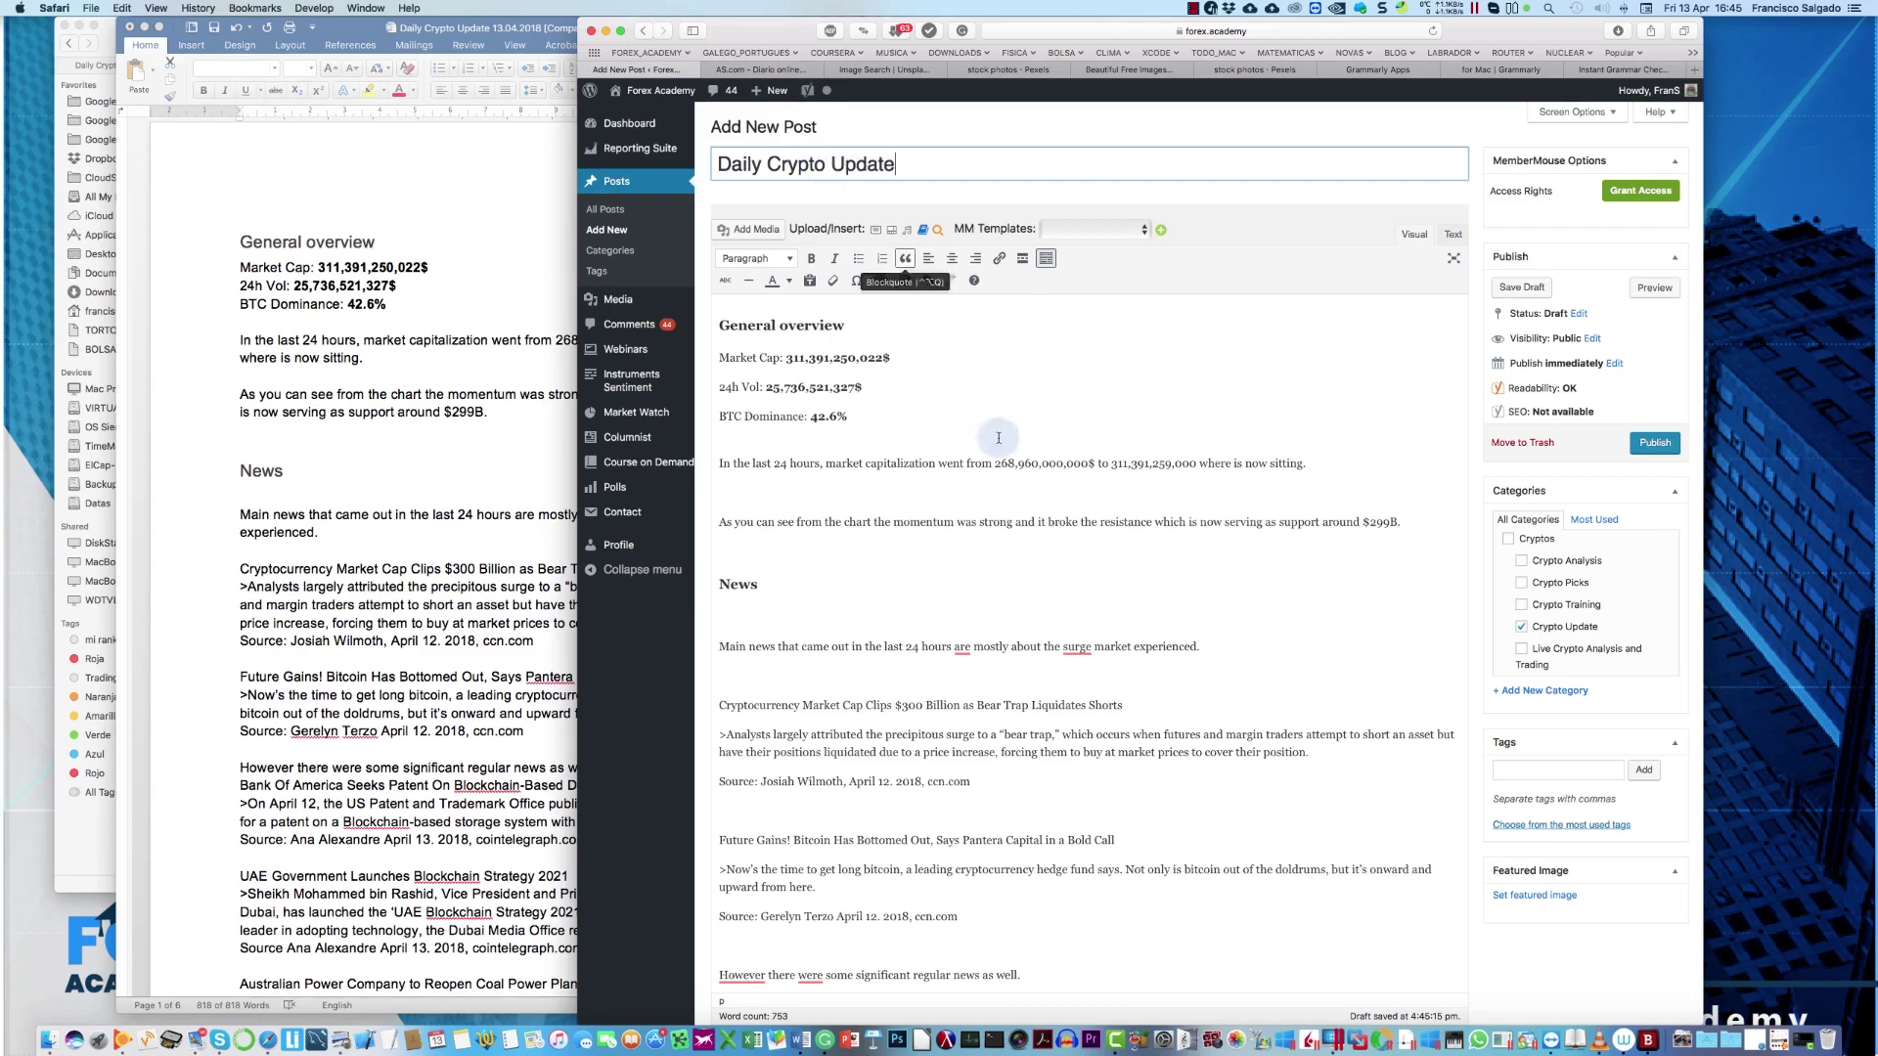
{"action": "left_click", "coordinate": [1152, 679]}
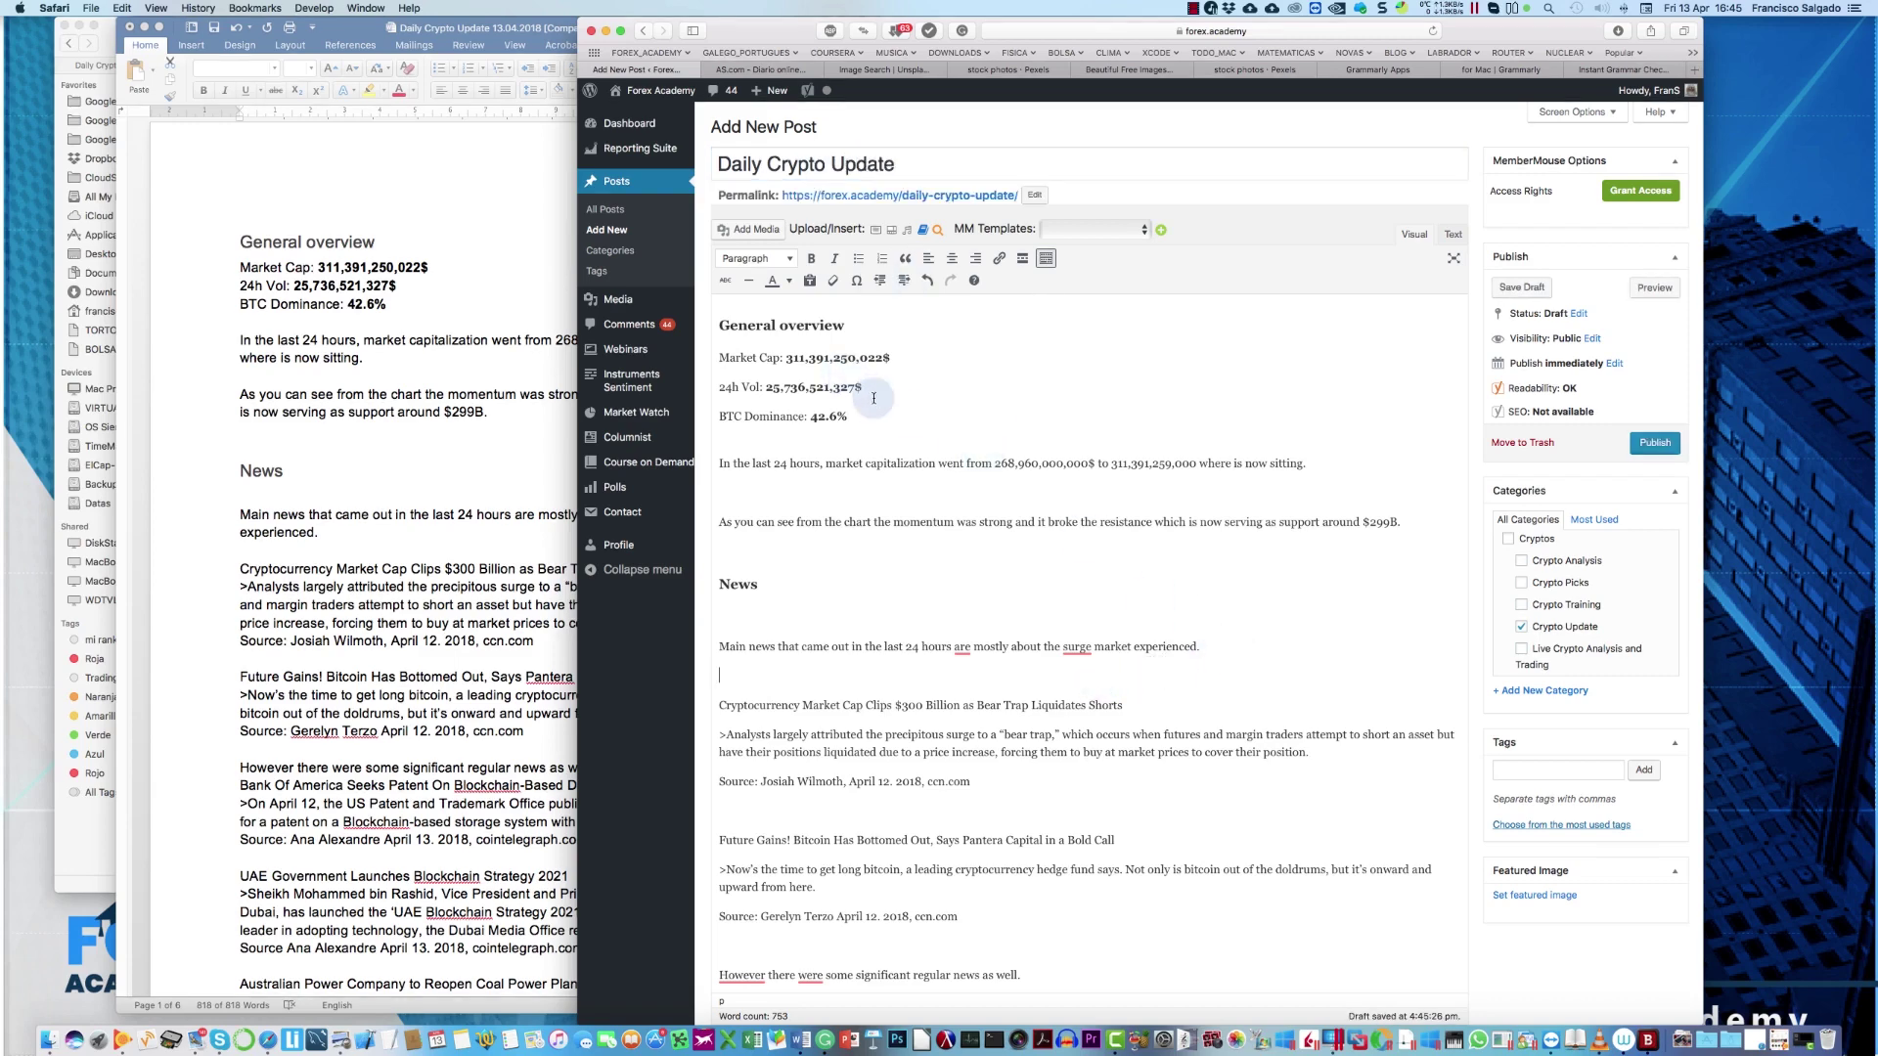
{"action": "left_click", "coordinate": [745, 229]}
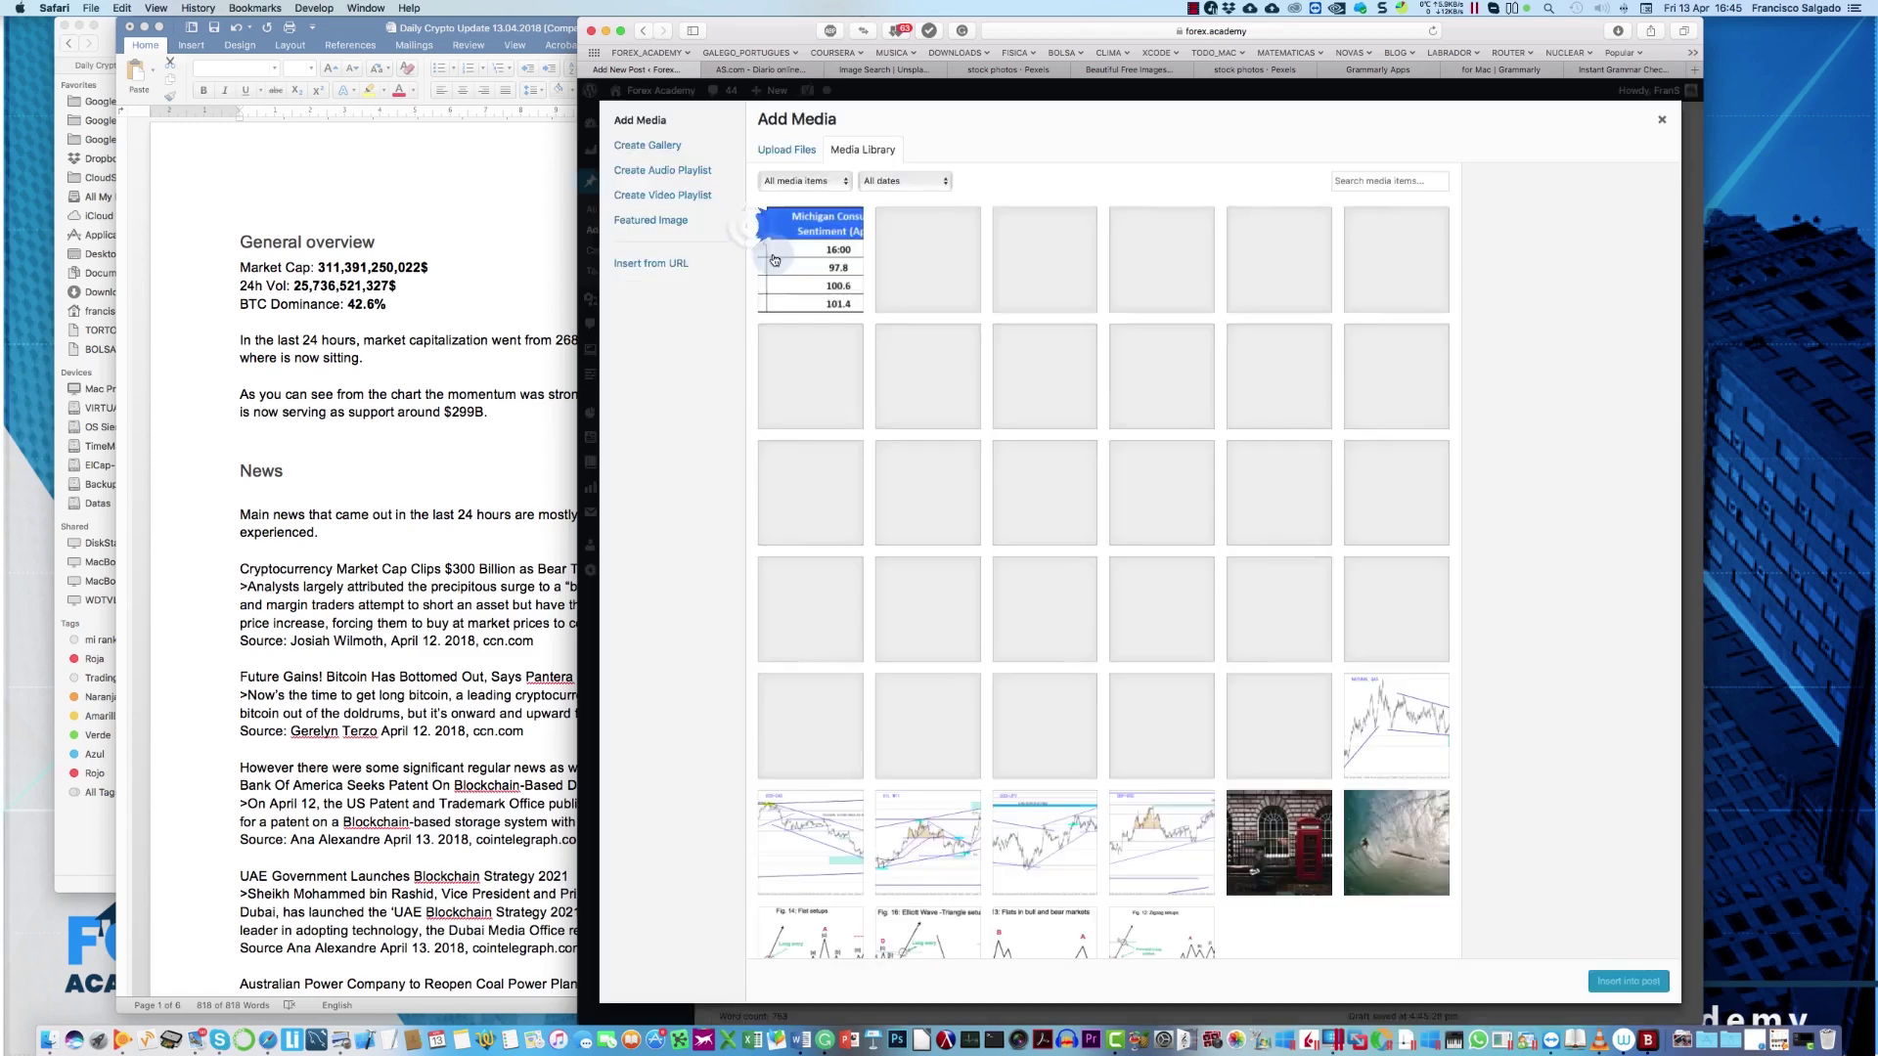
Step: Upload the PNG charts from Daily Crypto Analysis 13.04.18, skipping the .docx, and filter to 'Uploaded to this post'
{"action": "left_click", "coordinate": [787, 150]}
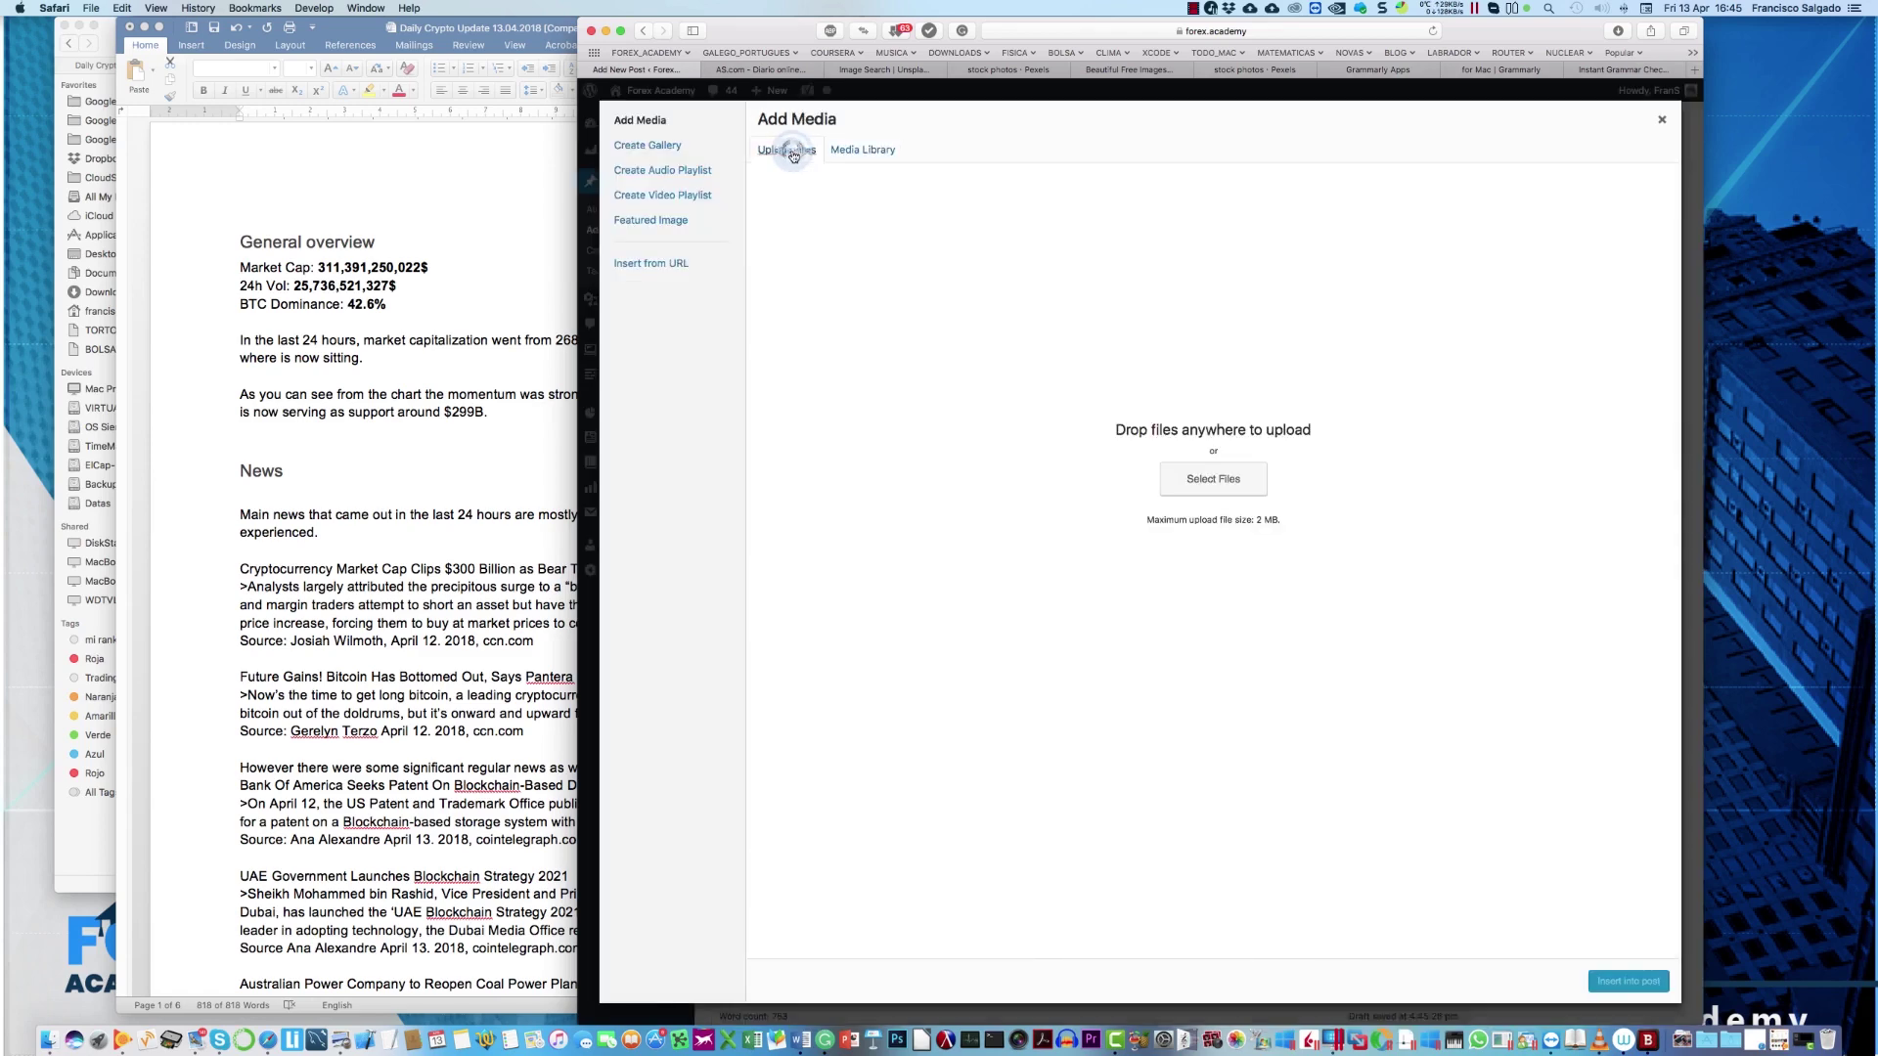
{"action": "left_click", "coordinate": [1211, 480]}
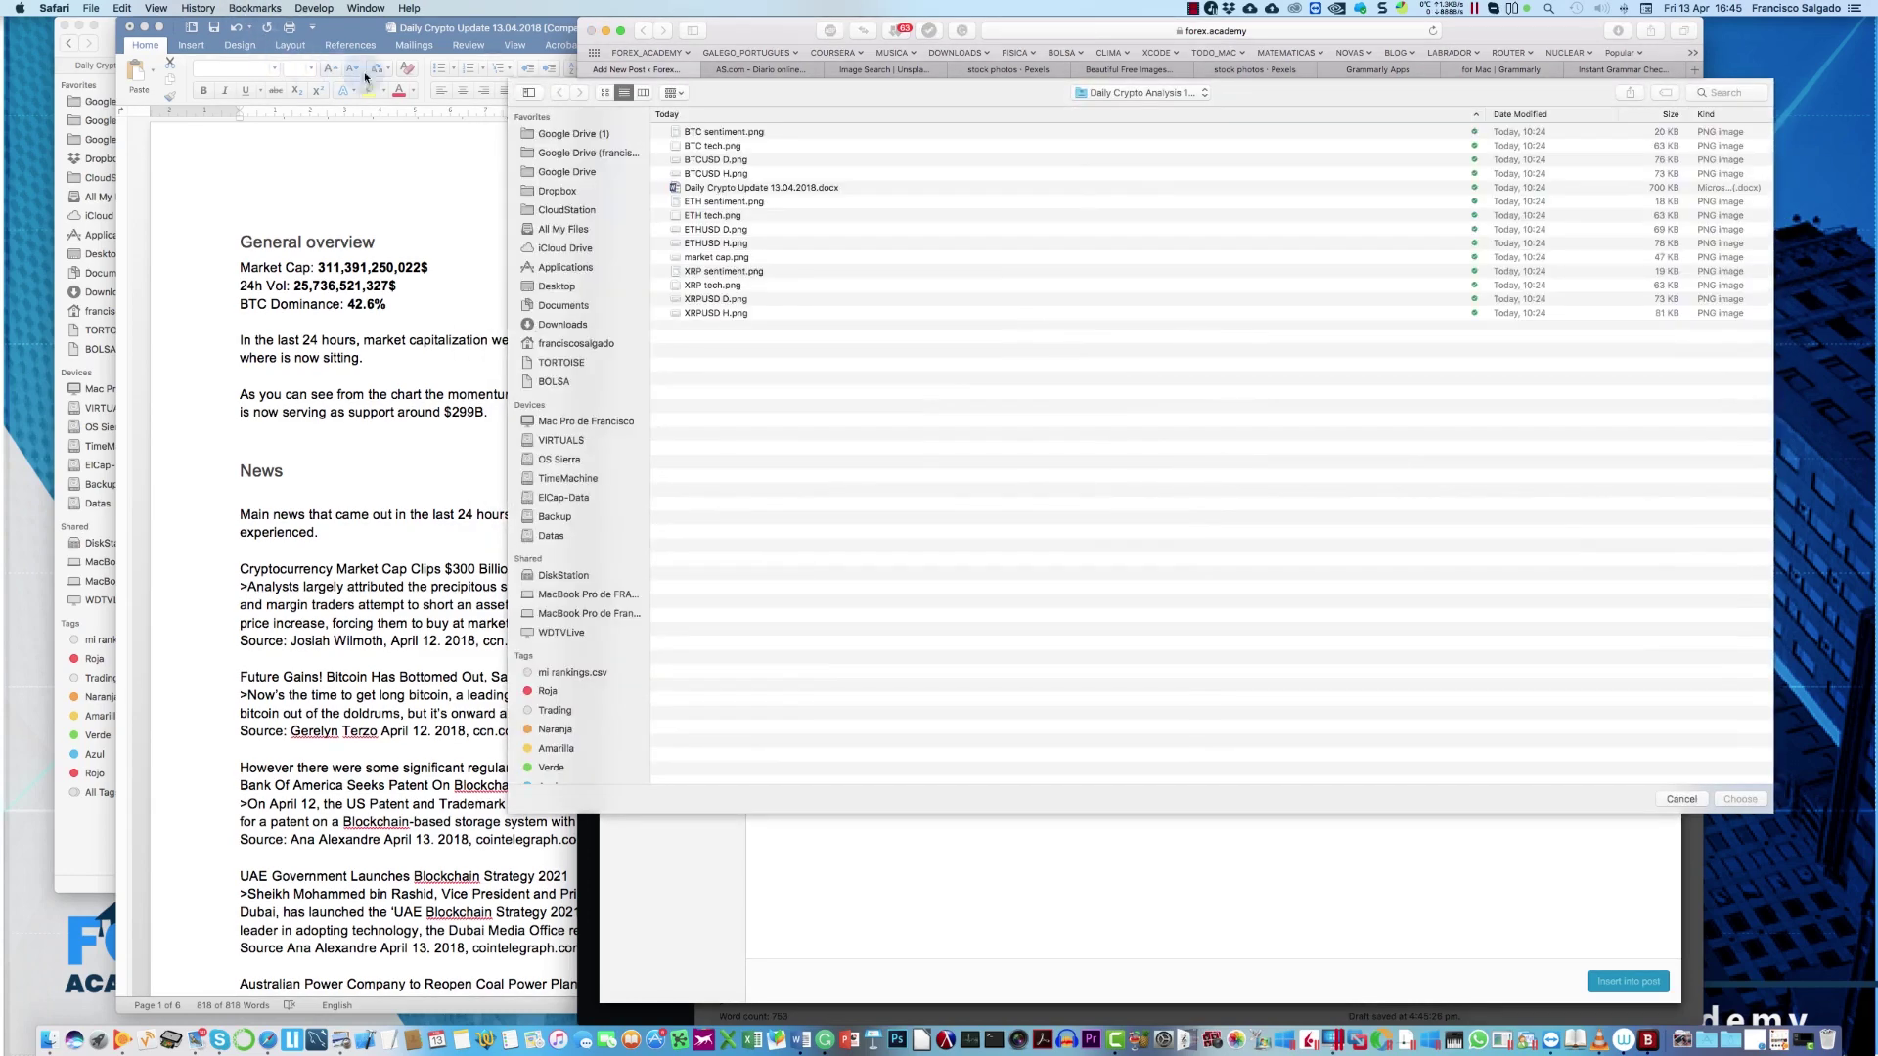
{"action": "left_click", "coordinate": [715, 133]}
{"action": "left_click", "coordinate": [724, 314], "text": "shift"}
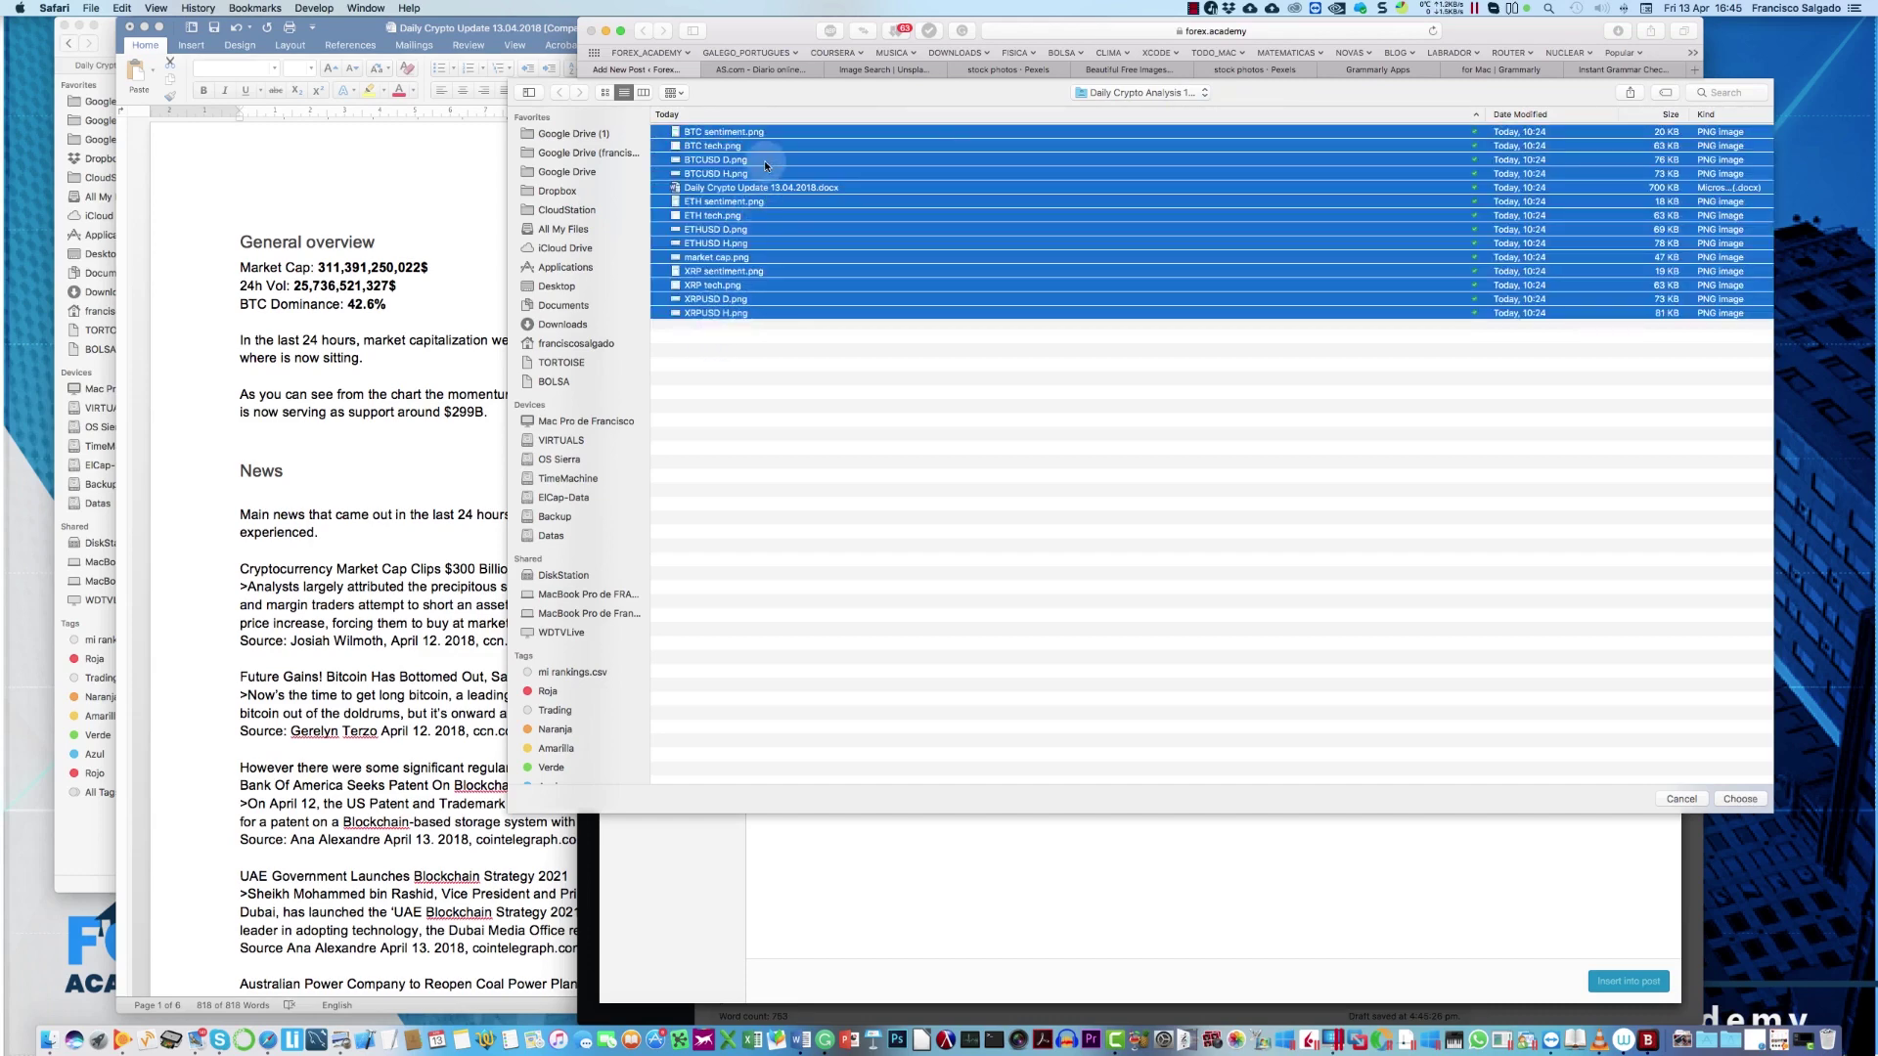
{"action": "left_click", "coordinate": [763, 190], "text": "super"}
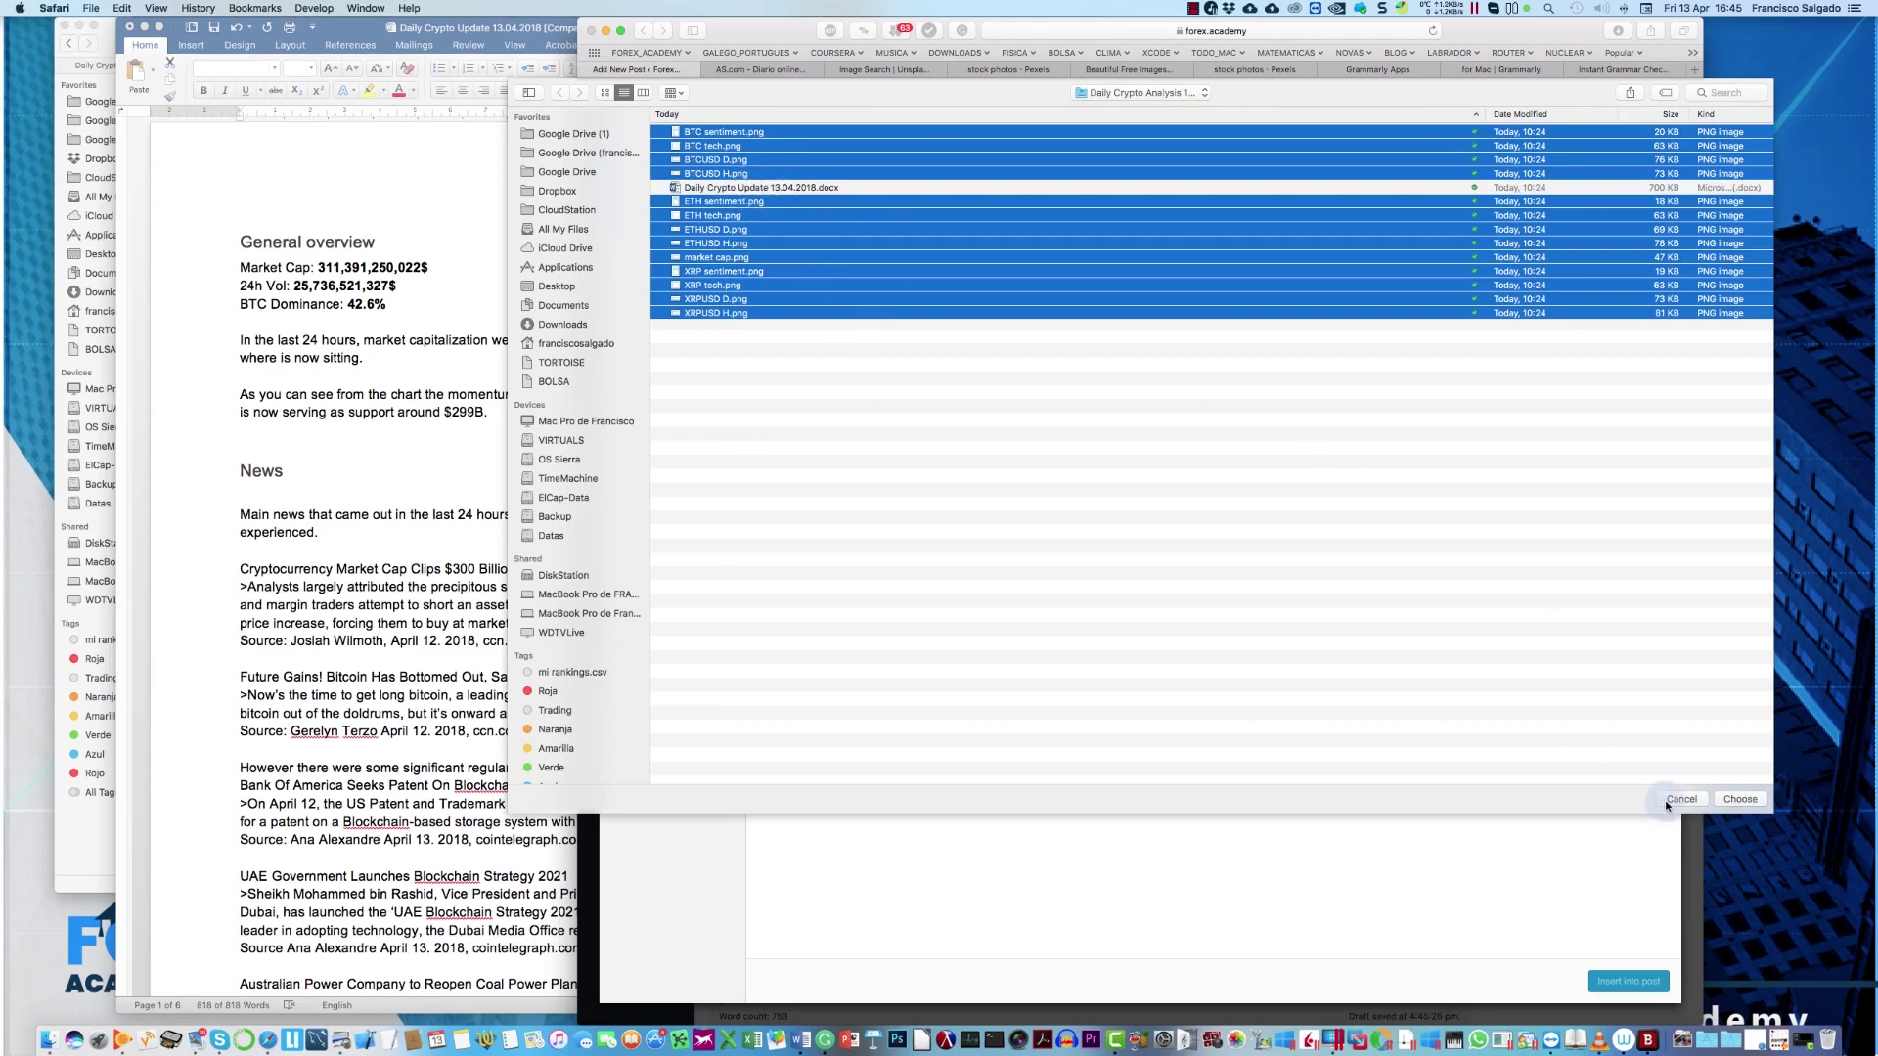
{"action": "left_click", "coordinate": [1739, 799]}
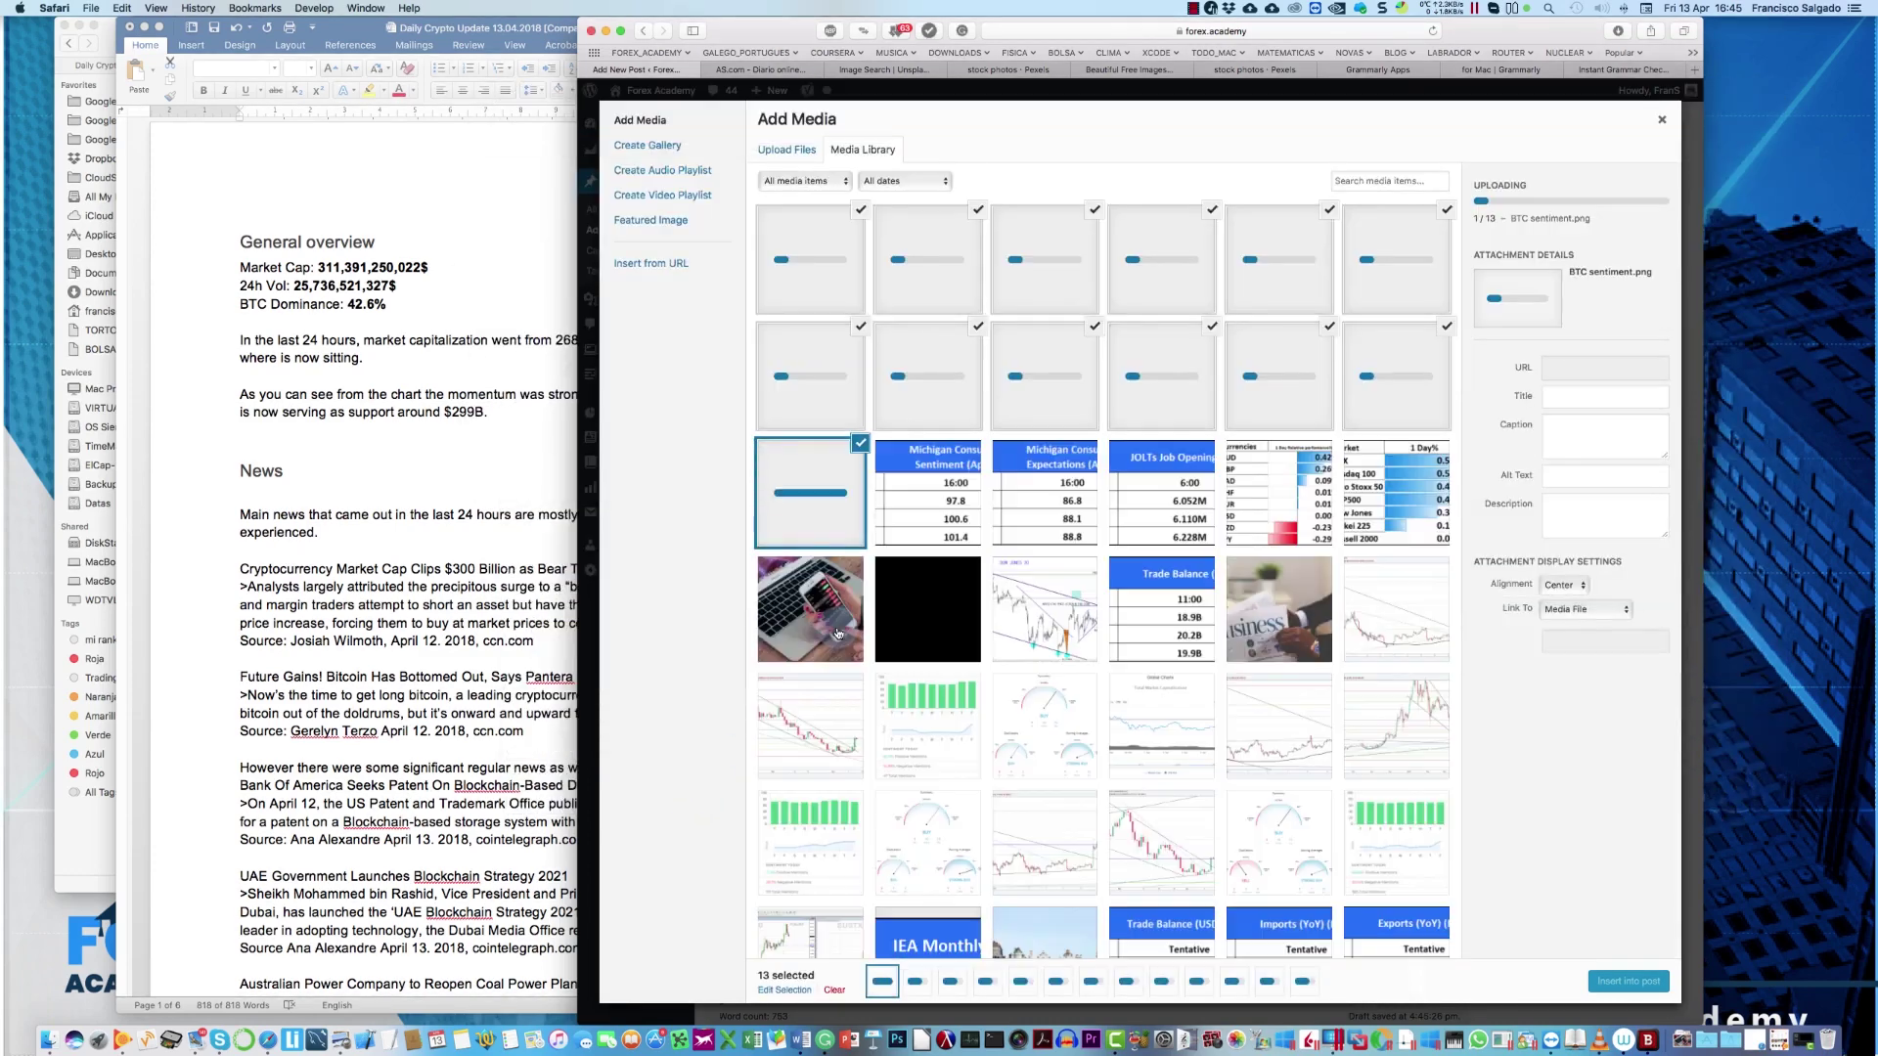
{"action": "left_click", "coordinate": [798, 182]}
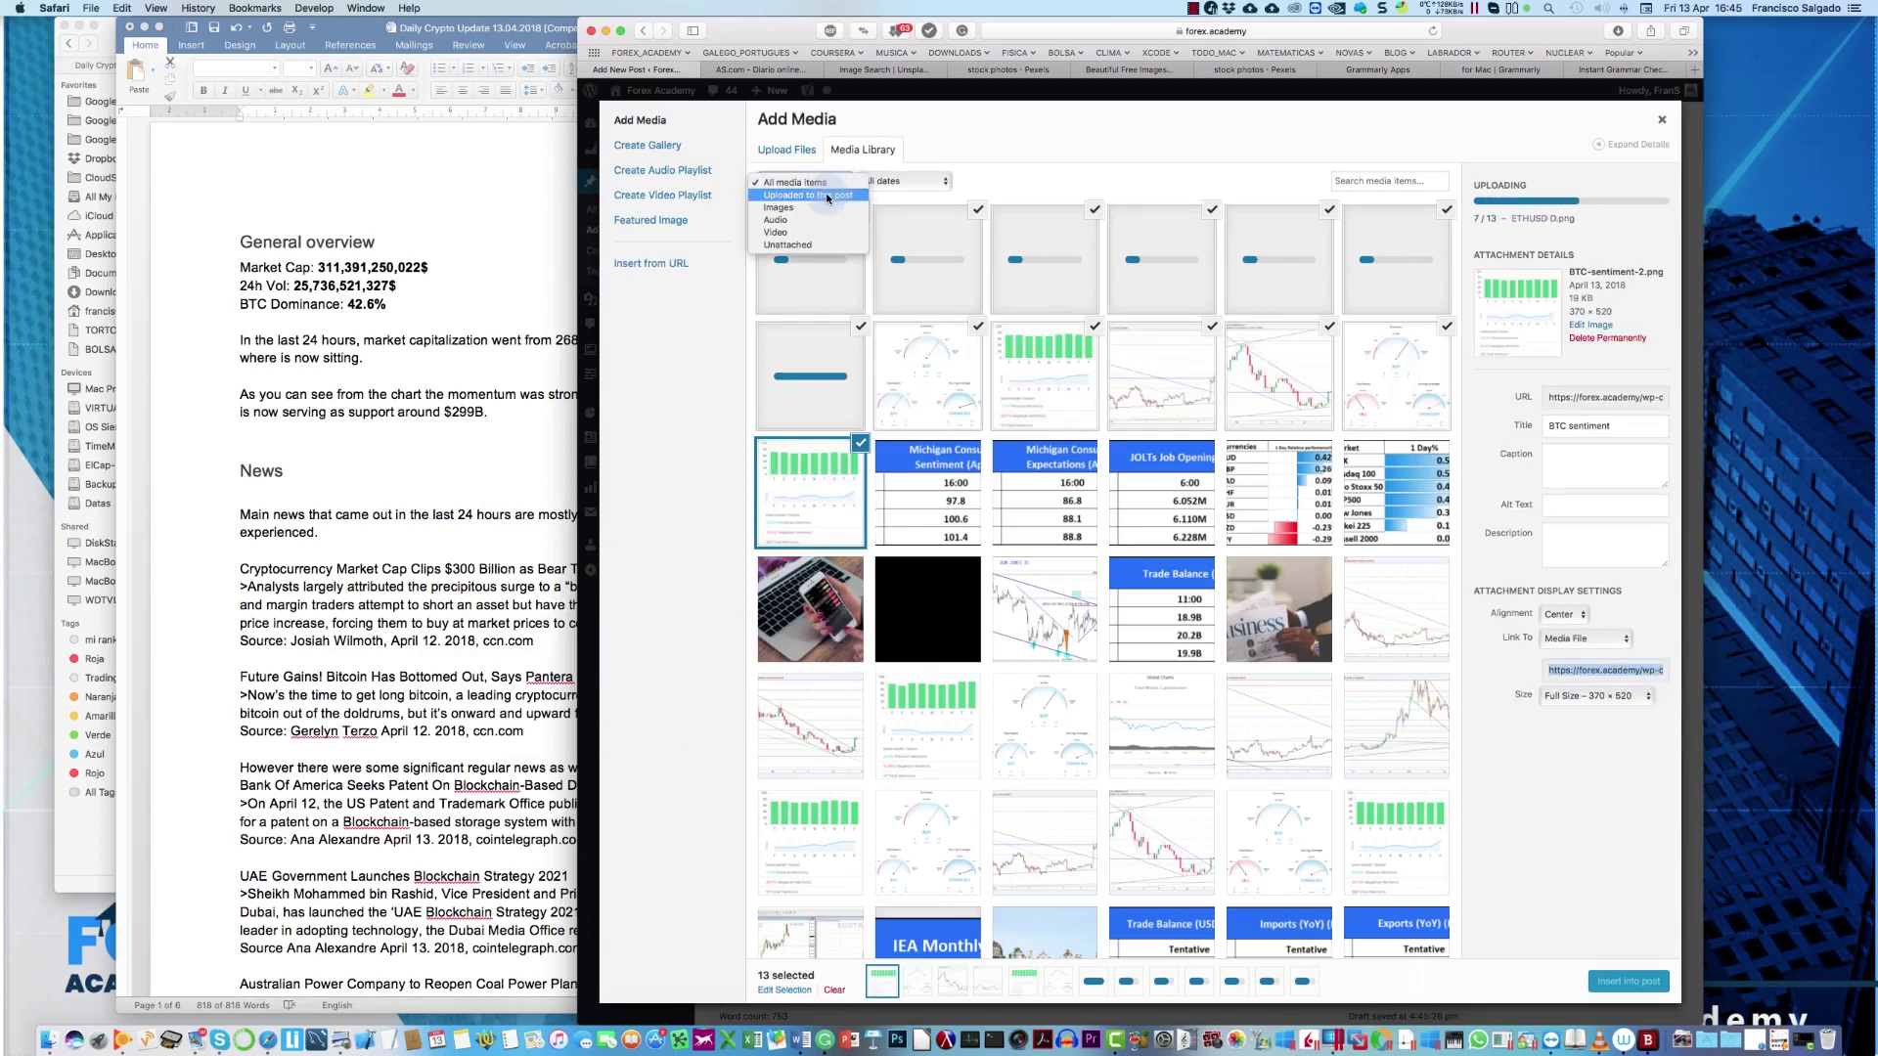
{"action": "left_click", "coordinate": [826, 196]}
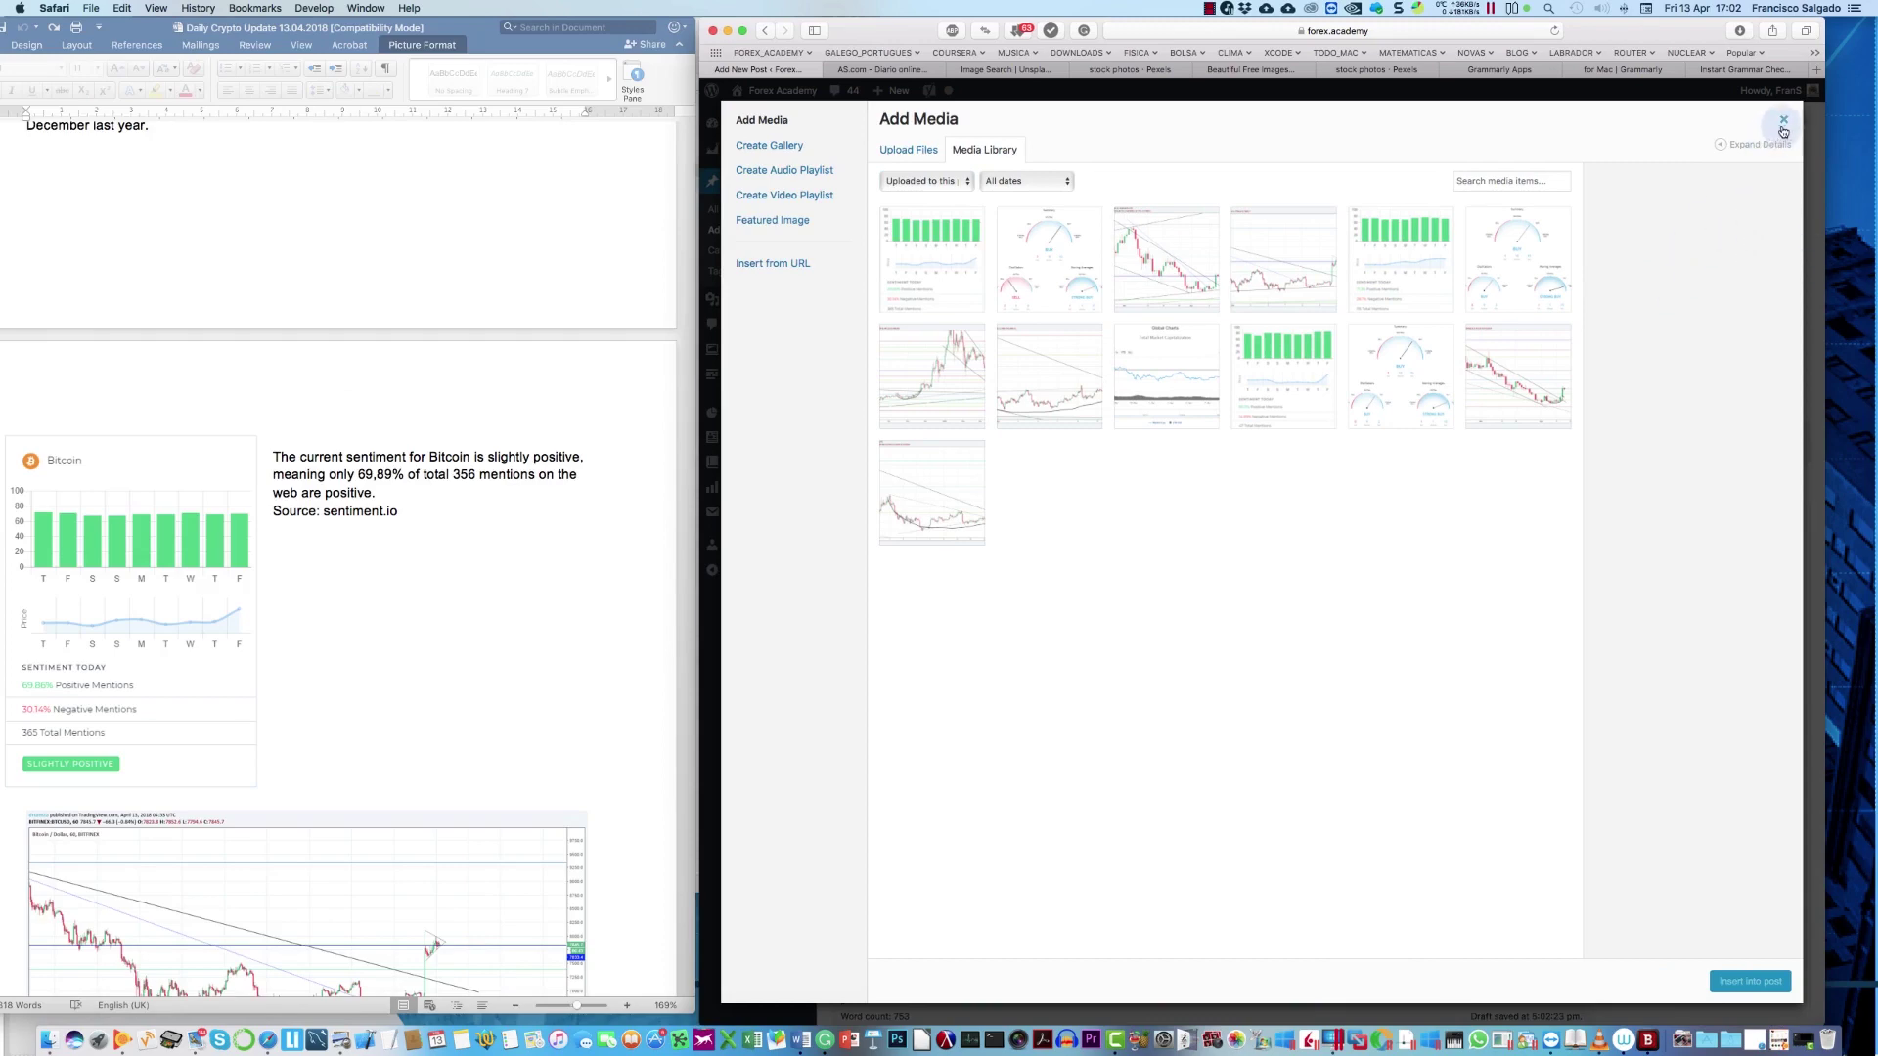
Step: Close the media window and place the cursor between the General overview paragraphs
{"action": "left_click", "coordinate": [1784, 126]}
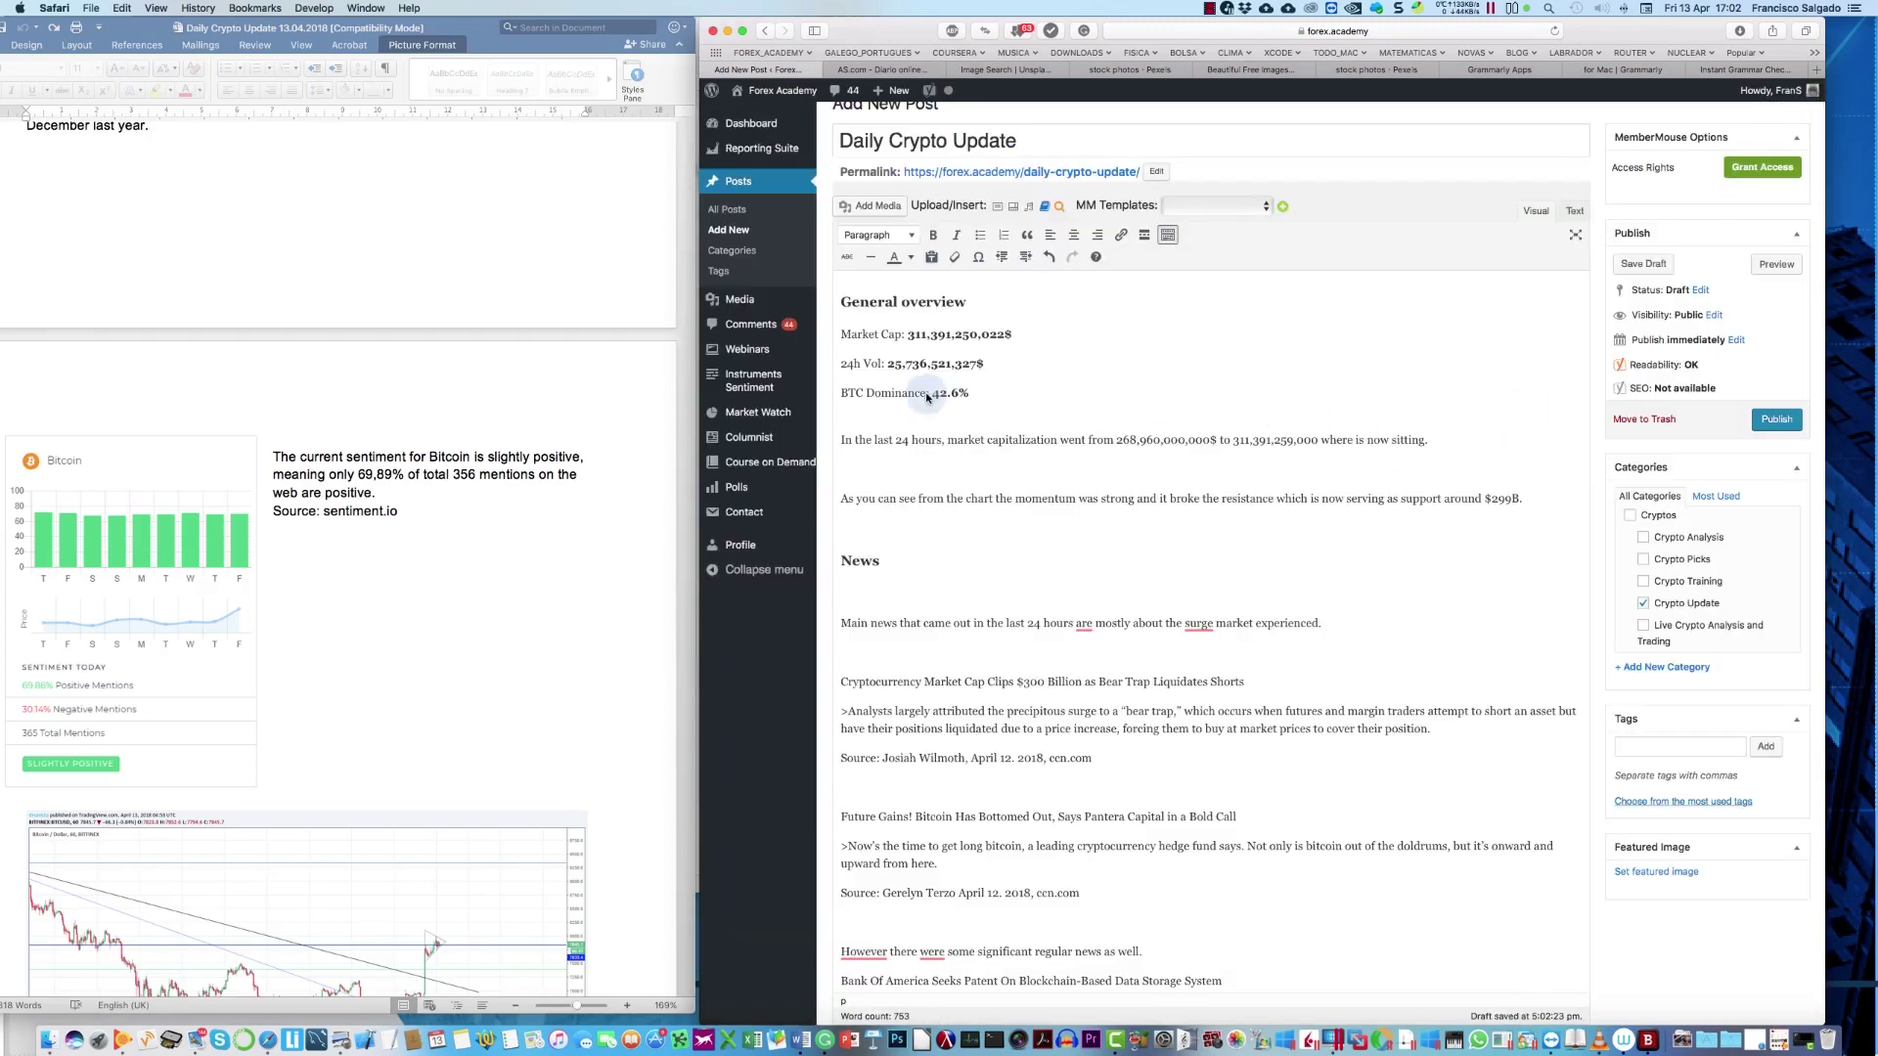
{"action": "scroll", "coordinate": [426, 325], "scroll_direction": "up", "scroll_amount": 15}
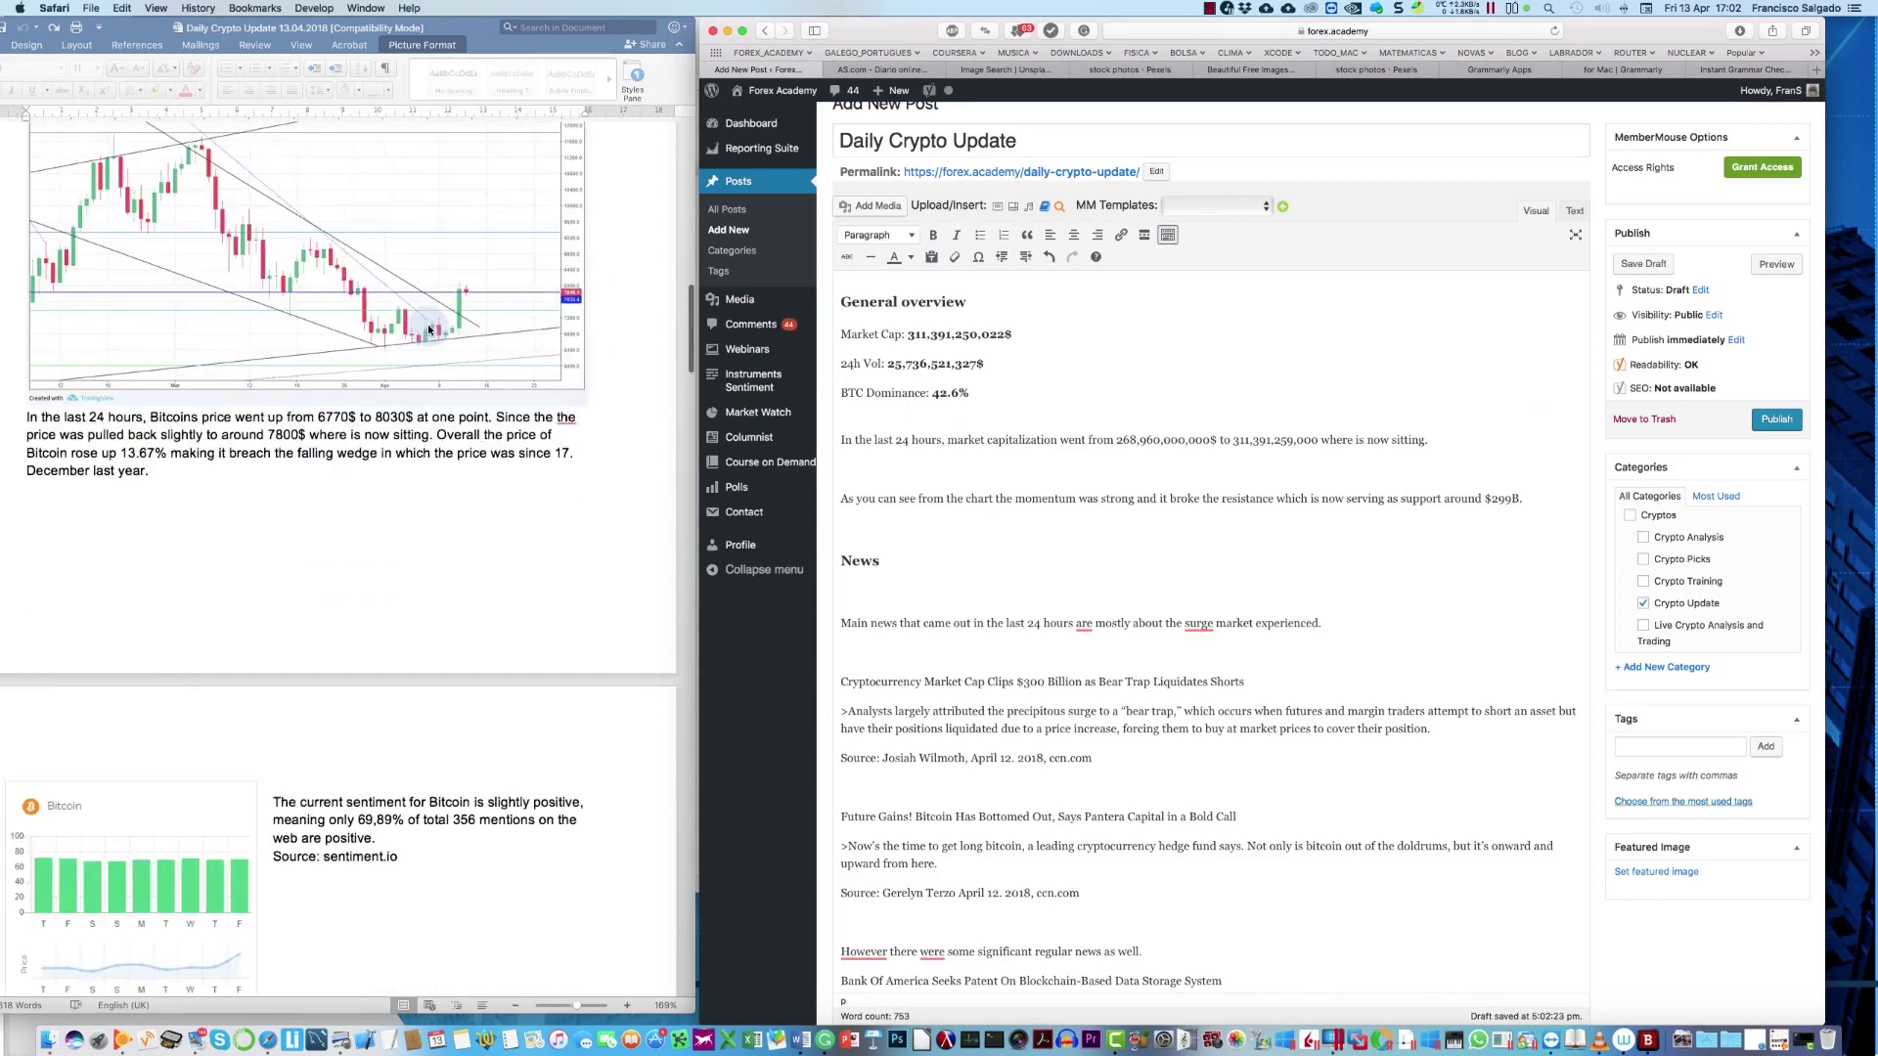
{"action": "scroll", "coordinate": [782, 494], "scroll_direction": "down", "scroll_amount": 3}
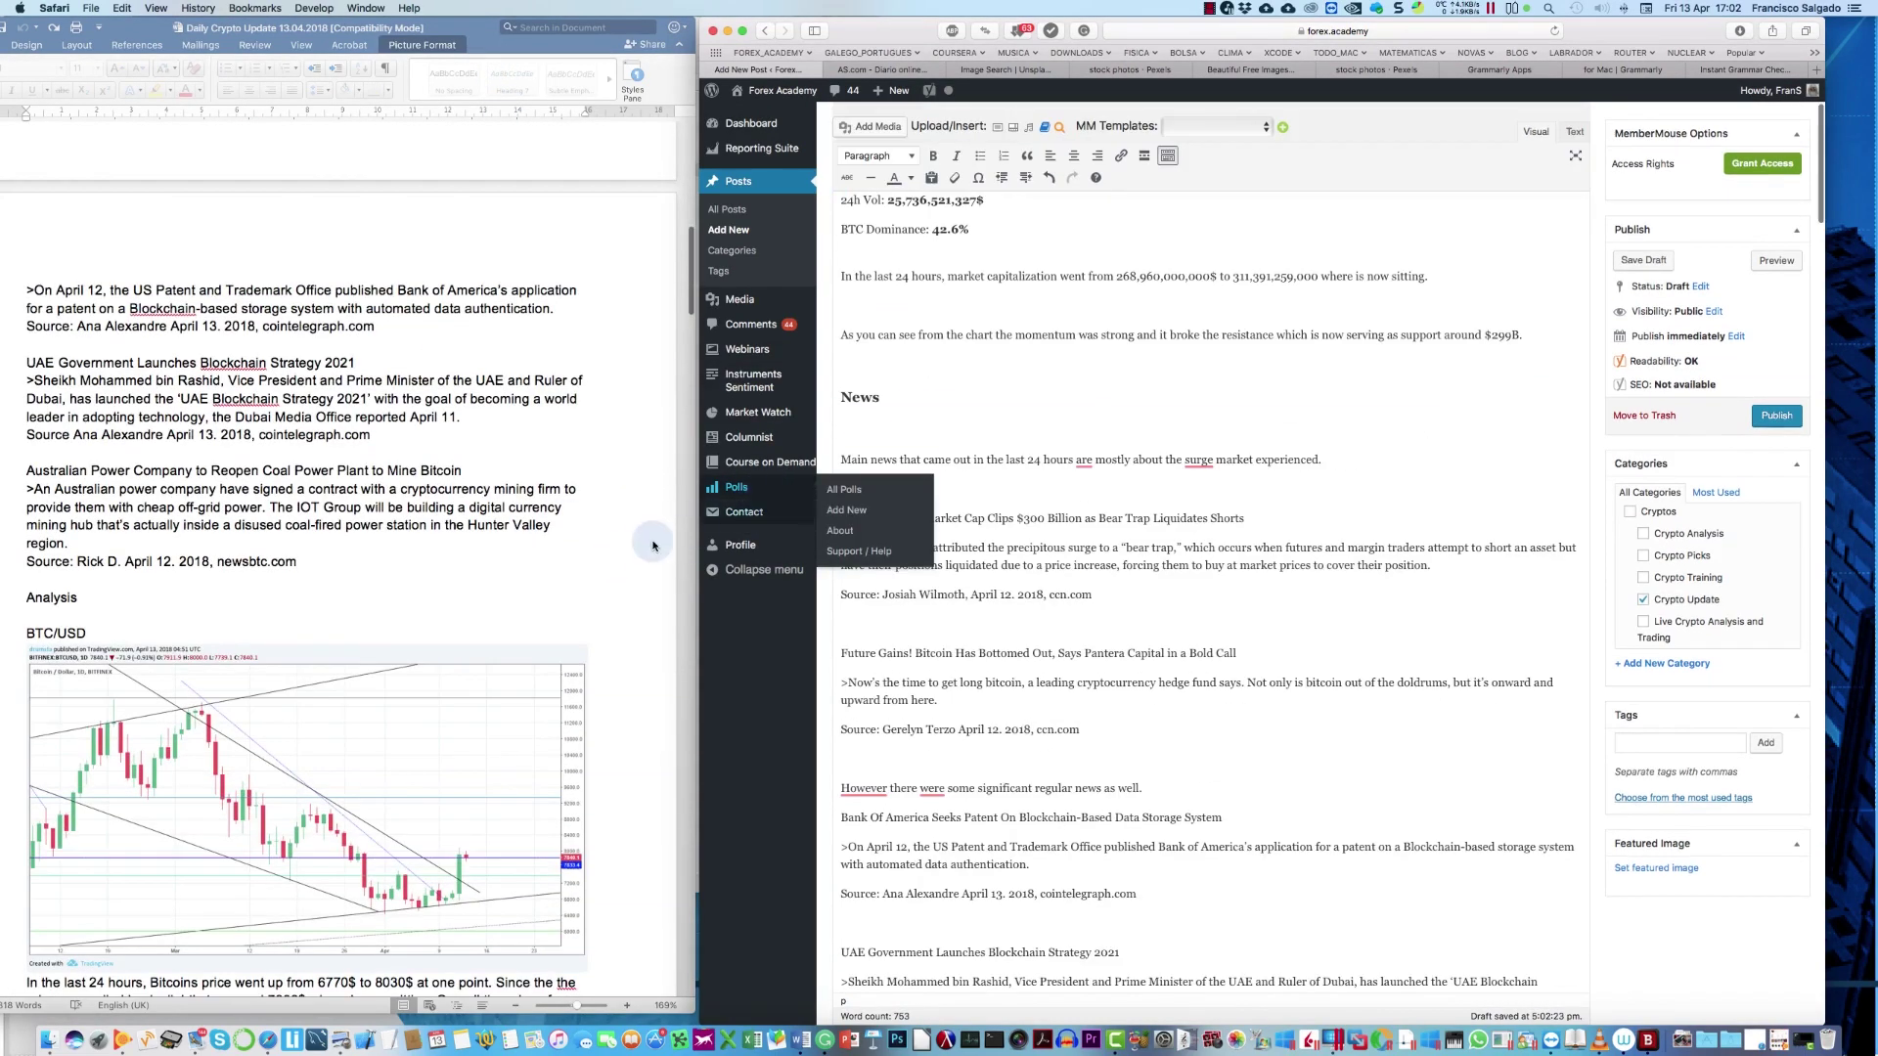
{"action": "scroll", "coordinate": [911, 448], "scroll_direction": "up", "scroll_amount": 3}
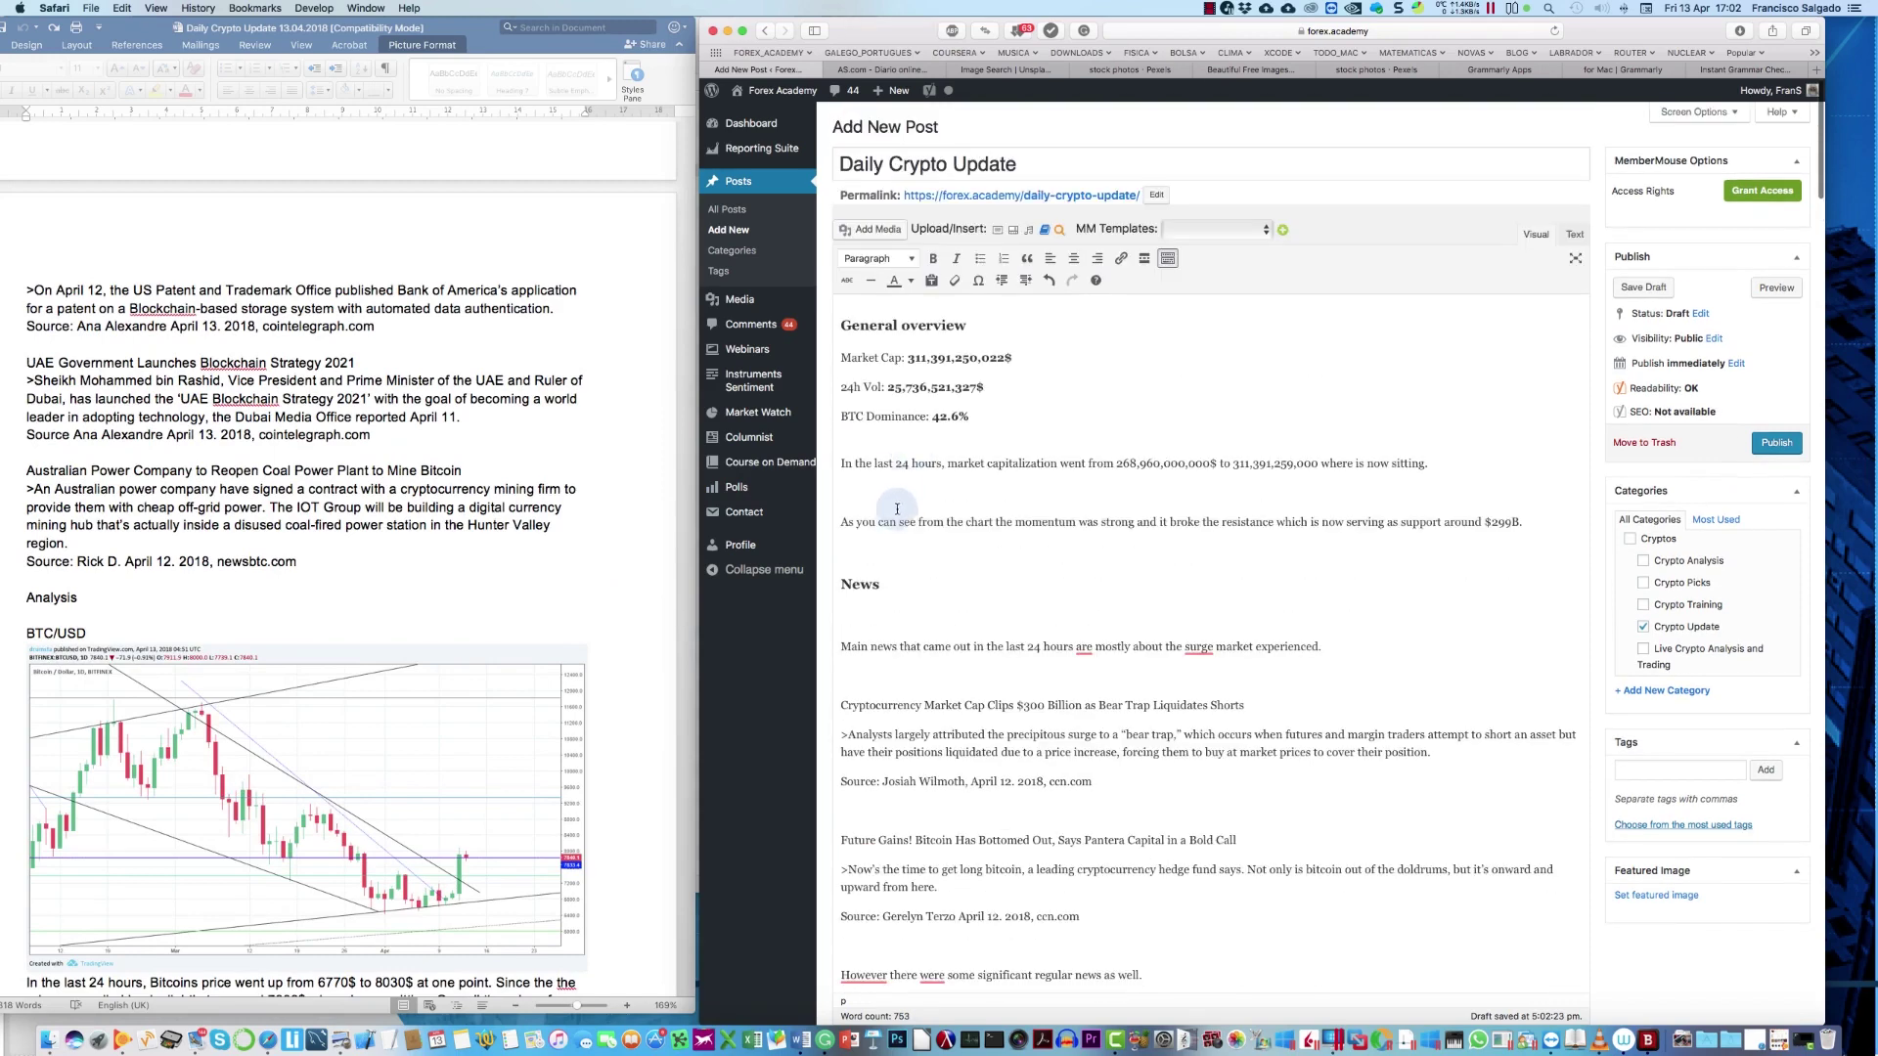
{"action": "left_click", "coordinate": [857, 504]}
{"action": "scroll", "coordinate": [189, 584], "scroll_direction": "up", "scroll_amount": 5}
{"action": "scroll", "coordinate": [189, 583], "scroll_direction": "up", "scroll_amount": 7}
{"action": "left_click", "coordinate": [334, 515]}
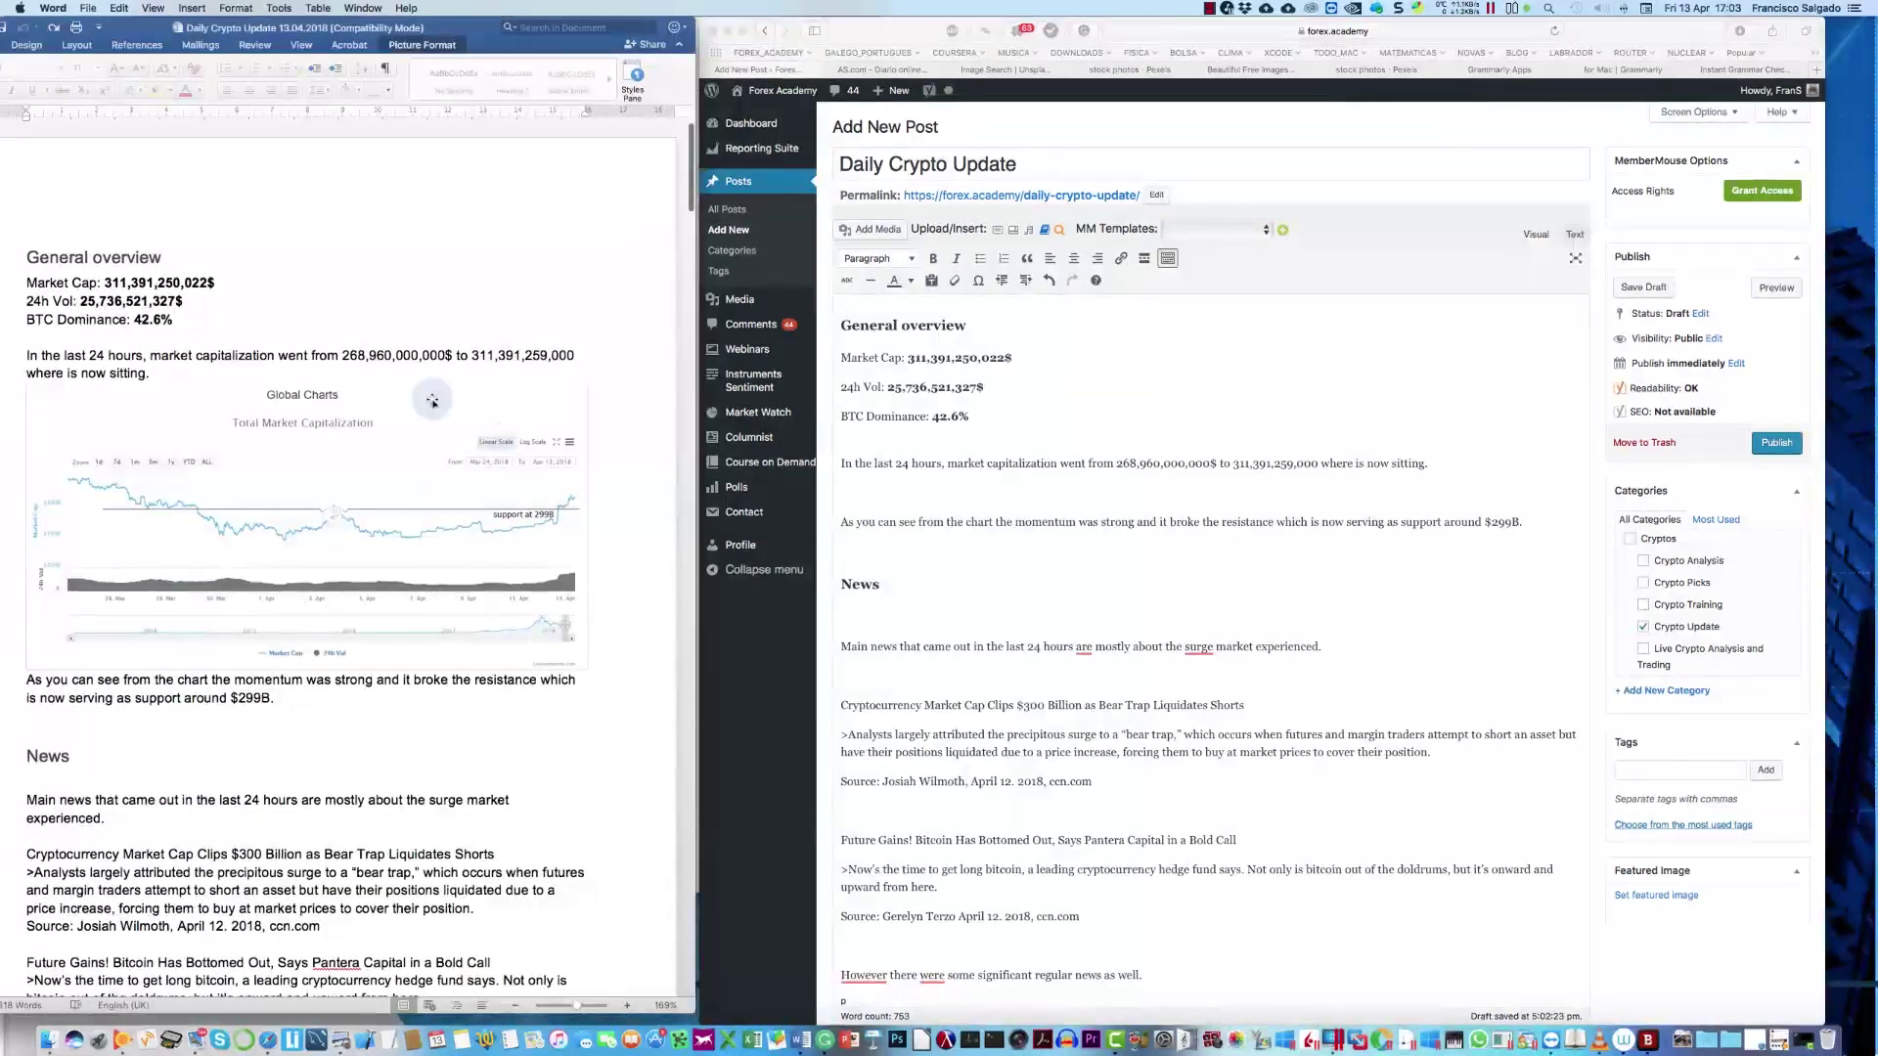
{"action": "left_click", "coordinate": [182, 375]}
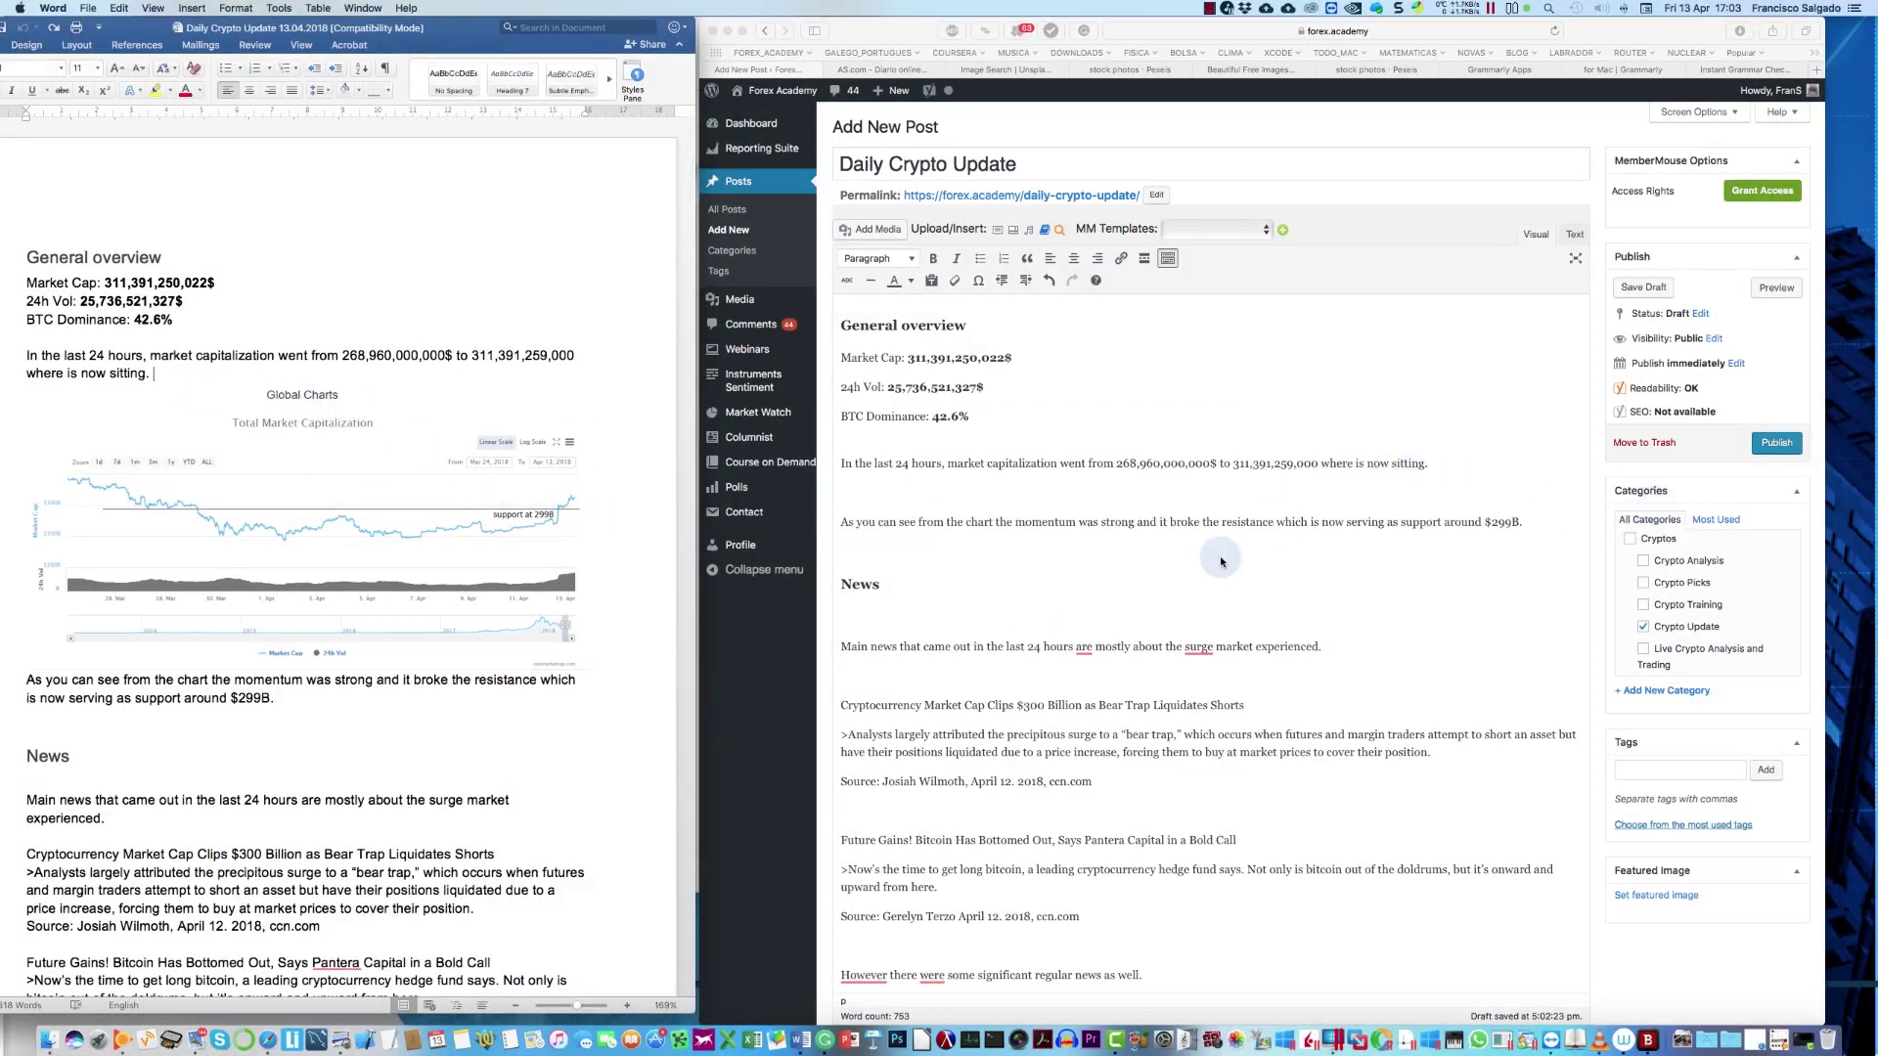
{"action": "left_click", "coordinate": [870, 229]}
Step: Insert market-cap-2.png into the post, centred and linked to its media file
{"action": "left_click", "coordinate": [871, 229]}
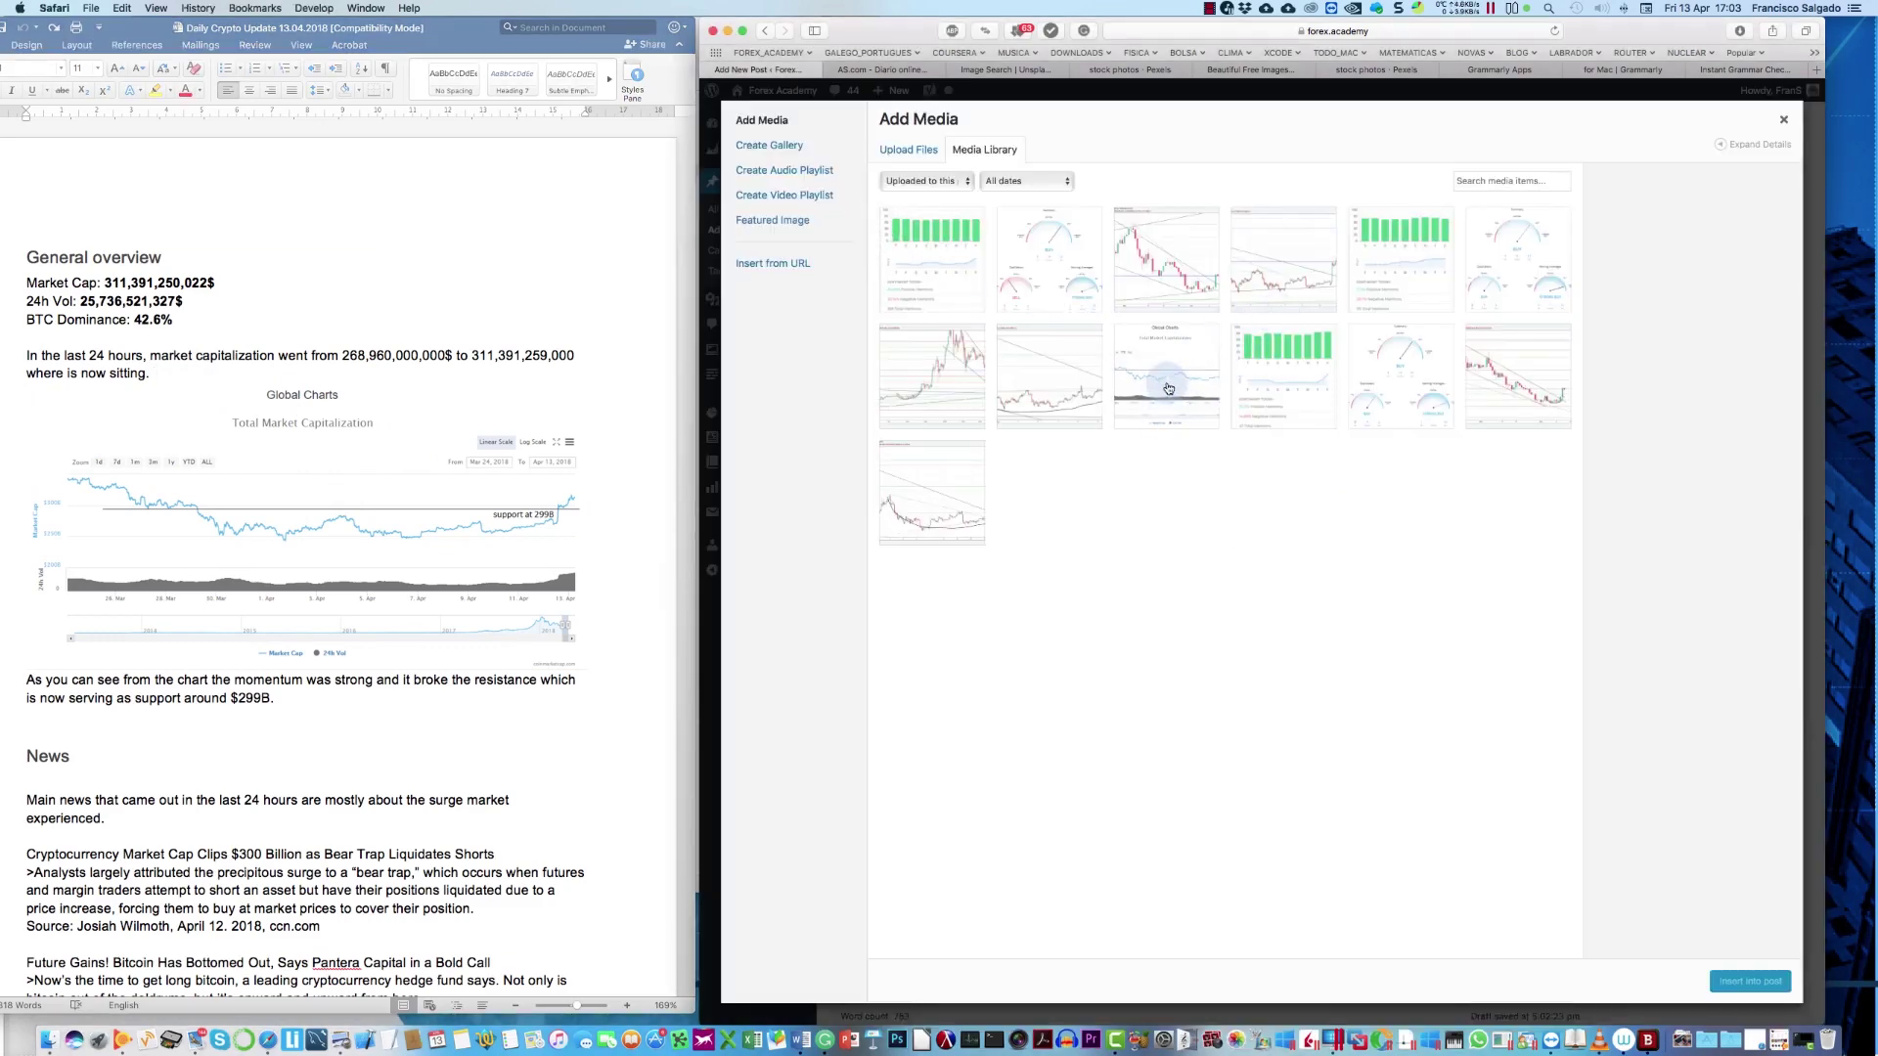
{"action": "left_click", "coordinate": [1173, 372]}
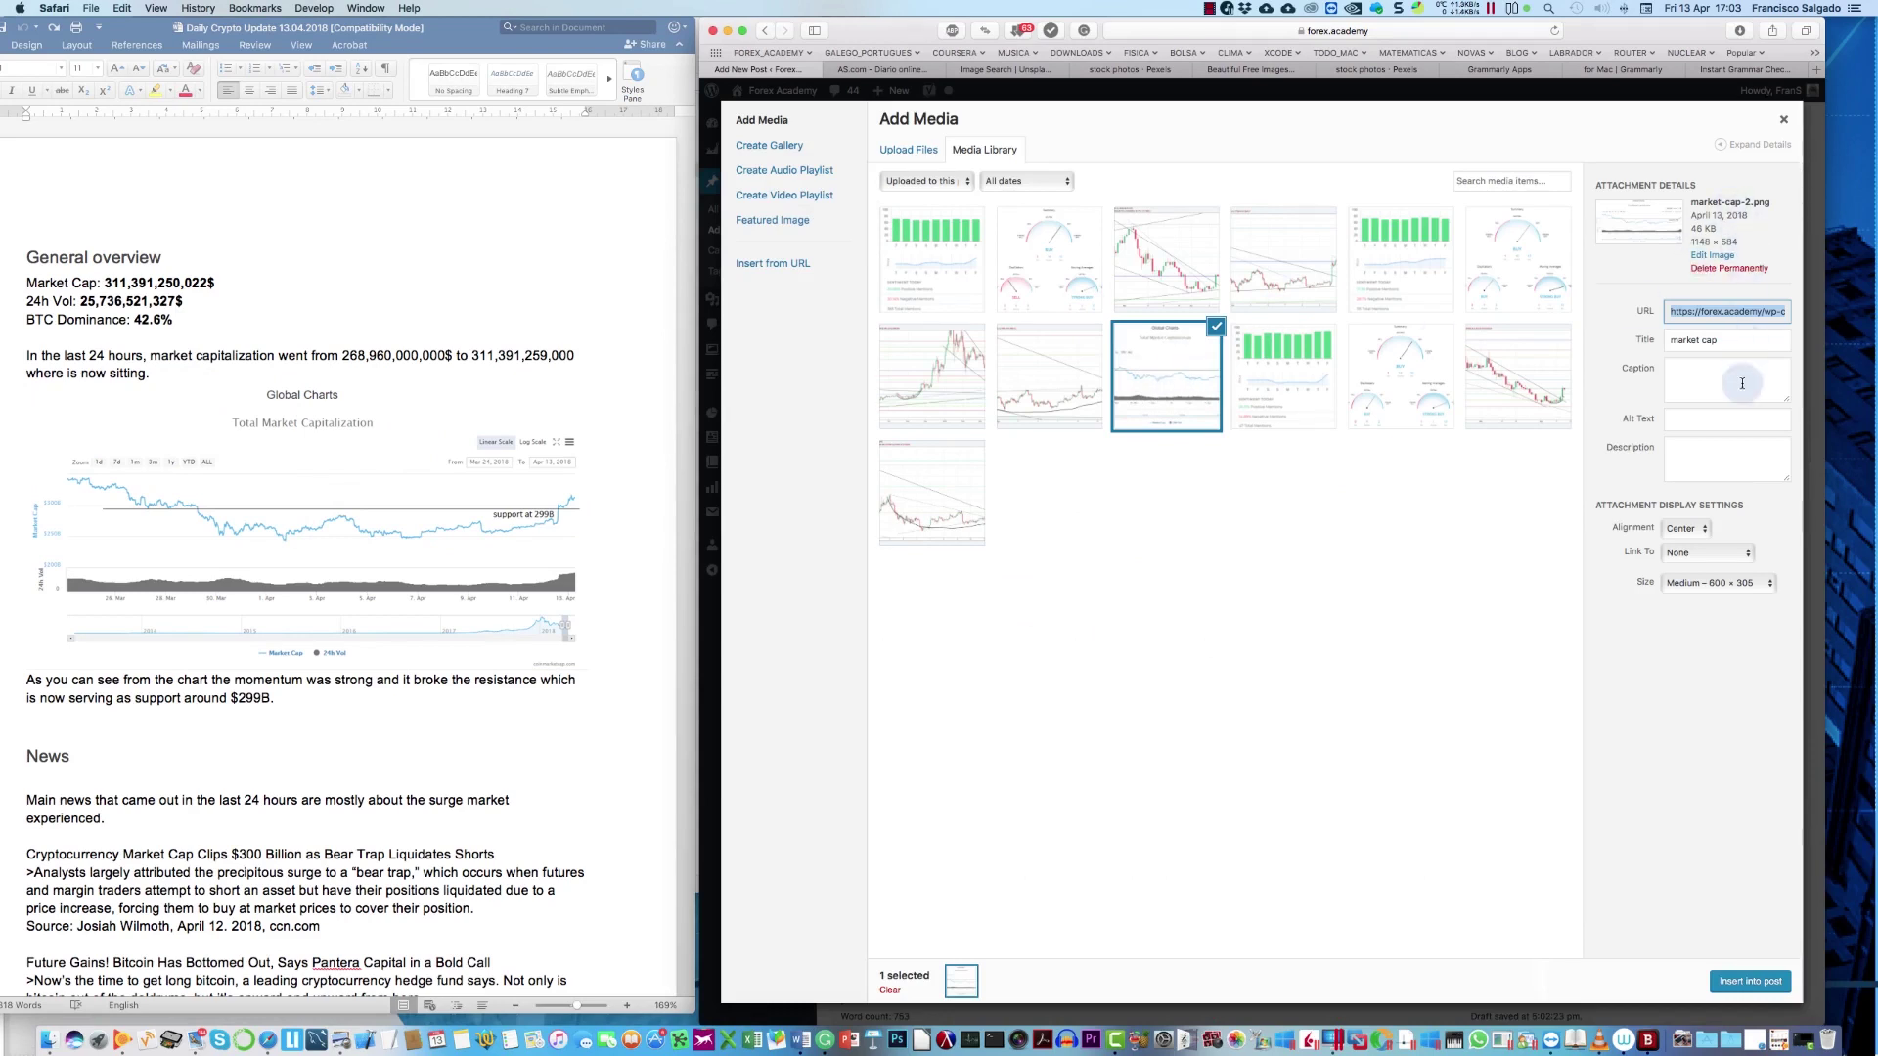
{"action": "left_click", "coordinate": [1708, 530]}
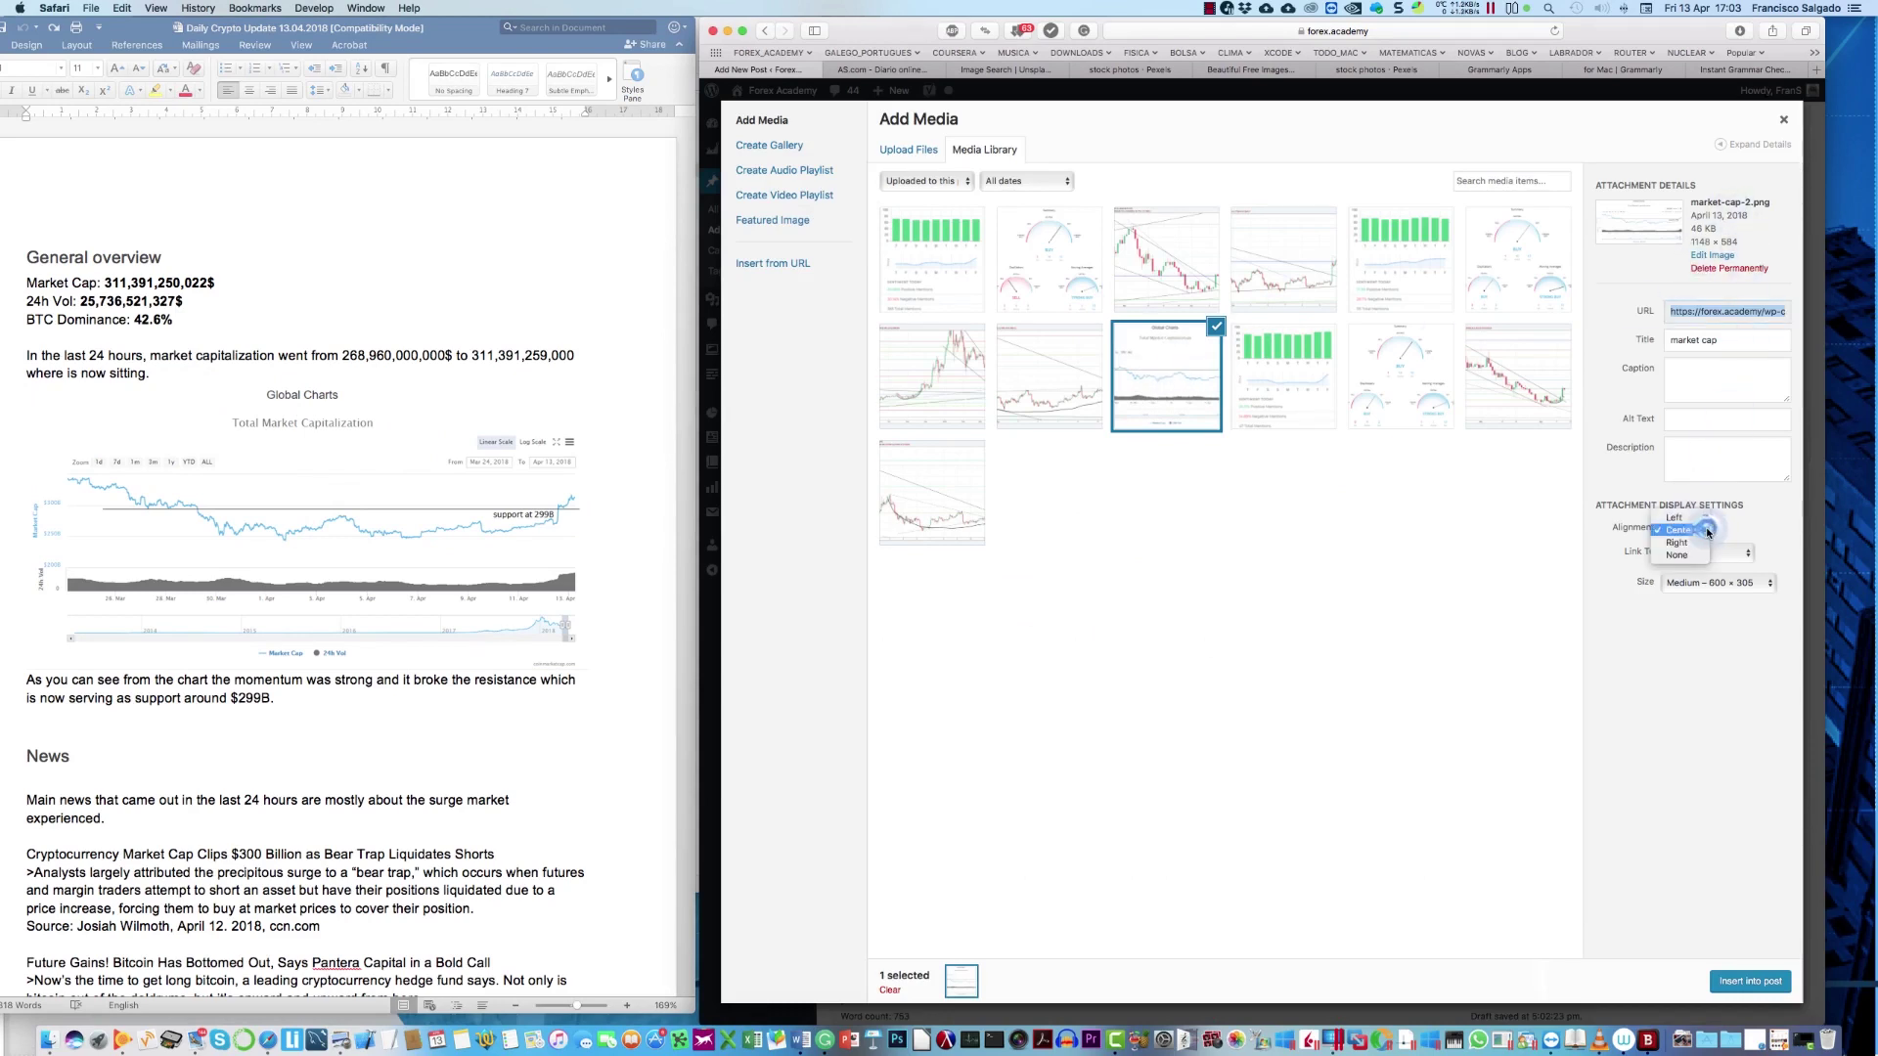
{"action": "left_click", "coordinate": [1707, 531]}
{"action": "left_click", "coordinate": [1737, 555]}
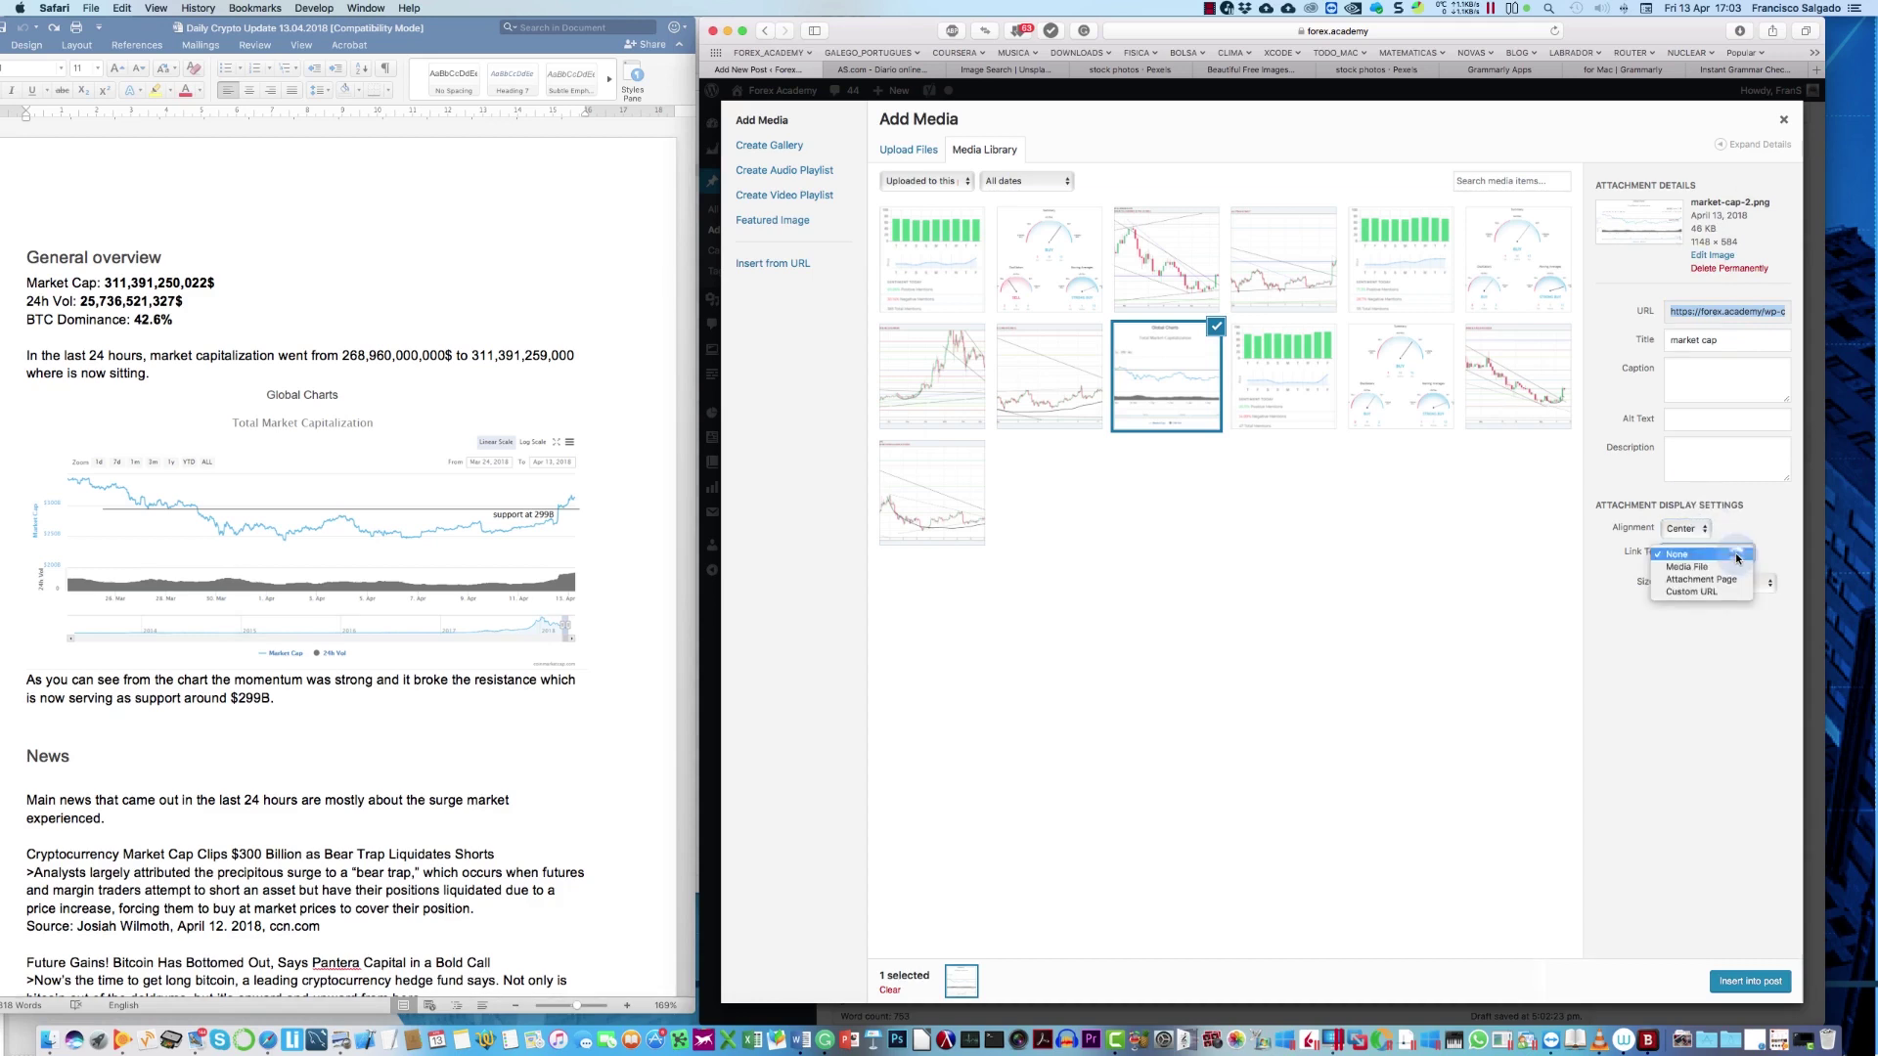
{"action": "left_click", "coordinate": [1692, 567]}
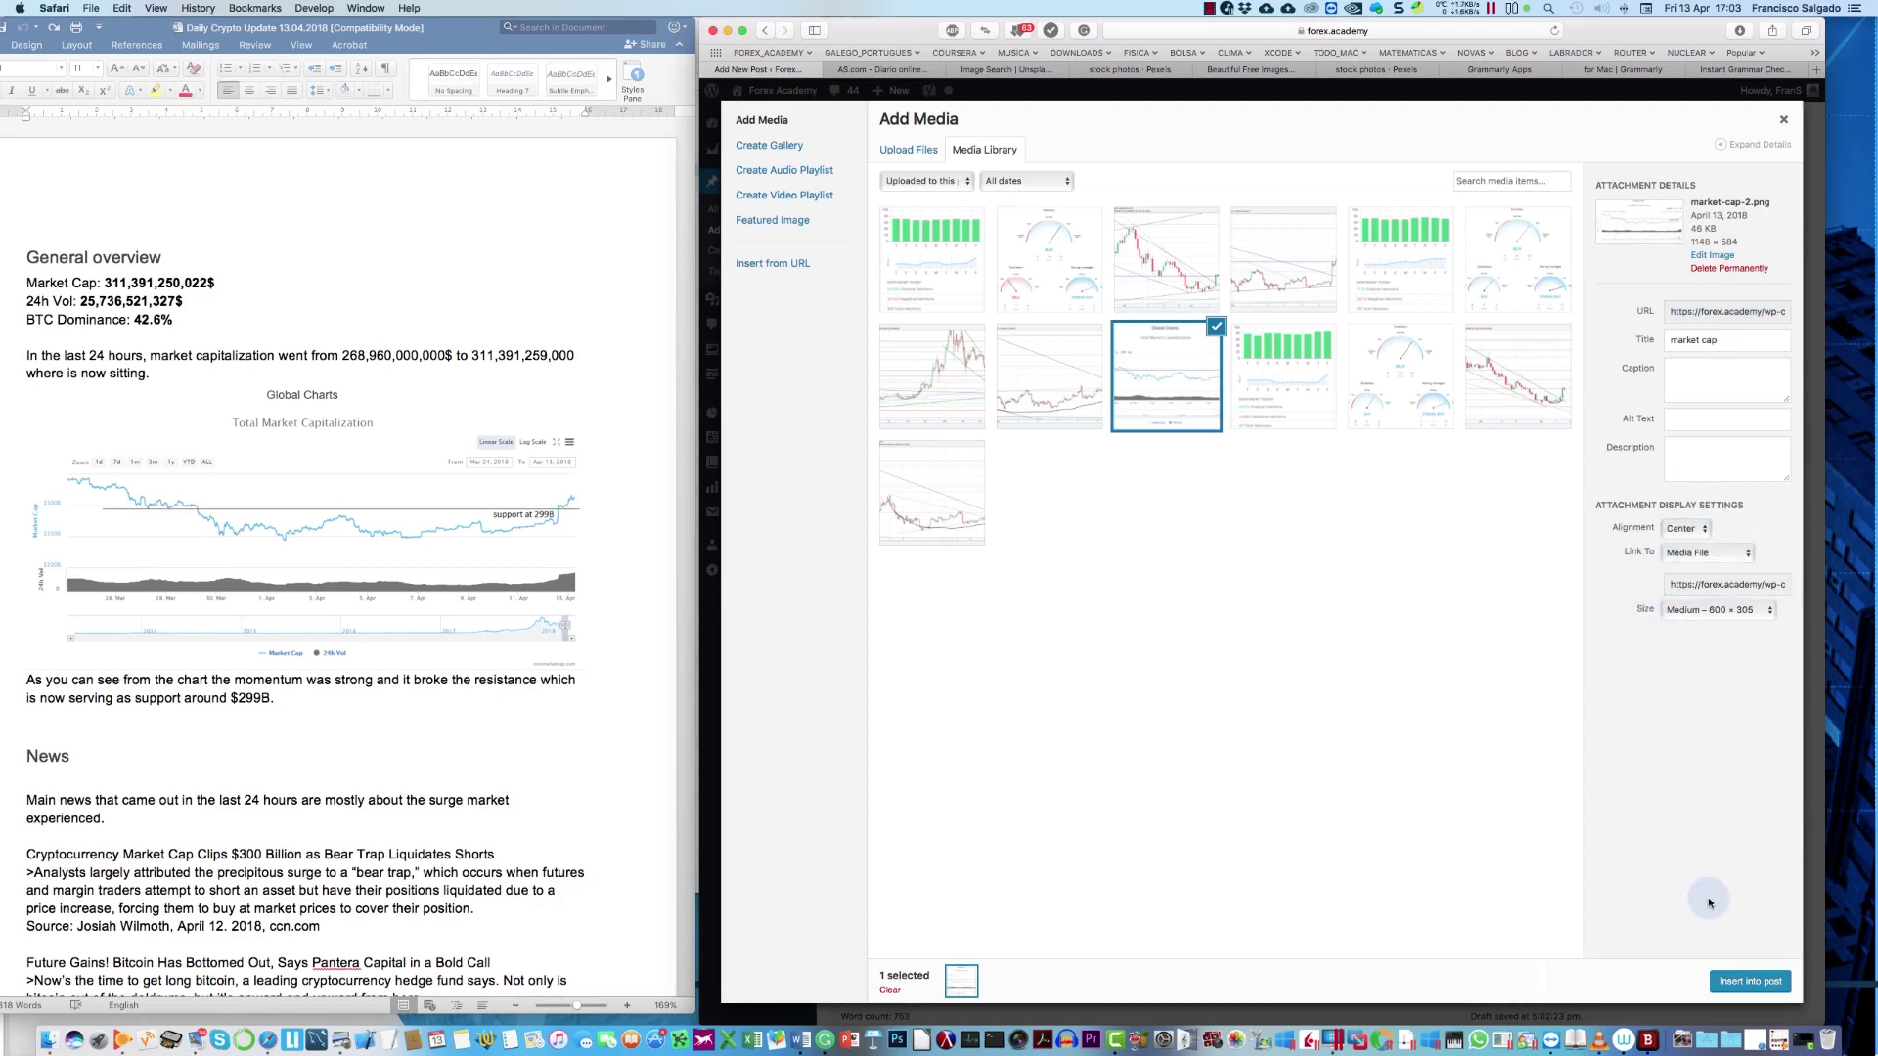
{"action": "left_click", "coordinate": [1750, 981]}
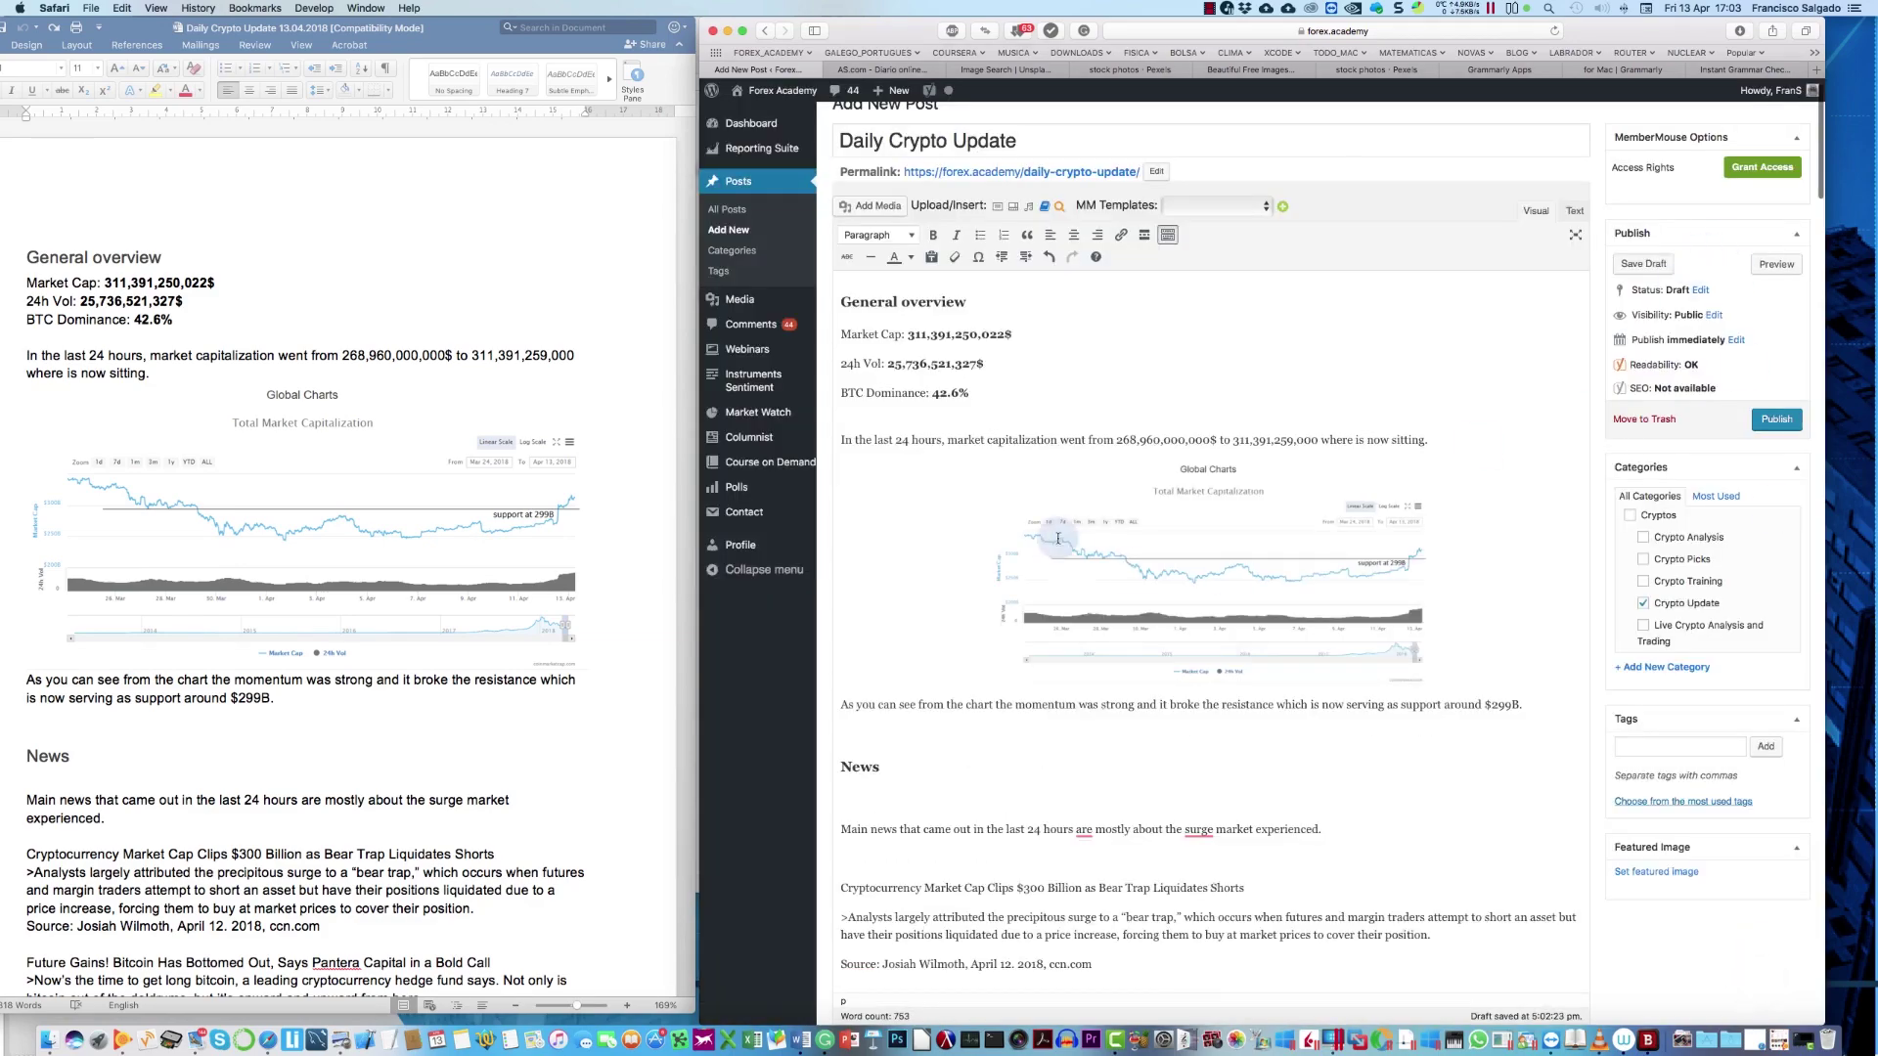
Step: Insert the BTC/USD chart image under the BTC/USD Analysis heading
{"action": "scroll", "coordinate": [1059, 518], "scroll_direction": "down", "scroll_amount": 6}
{"action": "scroll", "coordinate": [528, 635], "scroll_direction": "down", "scroll_amount": 6}
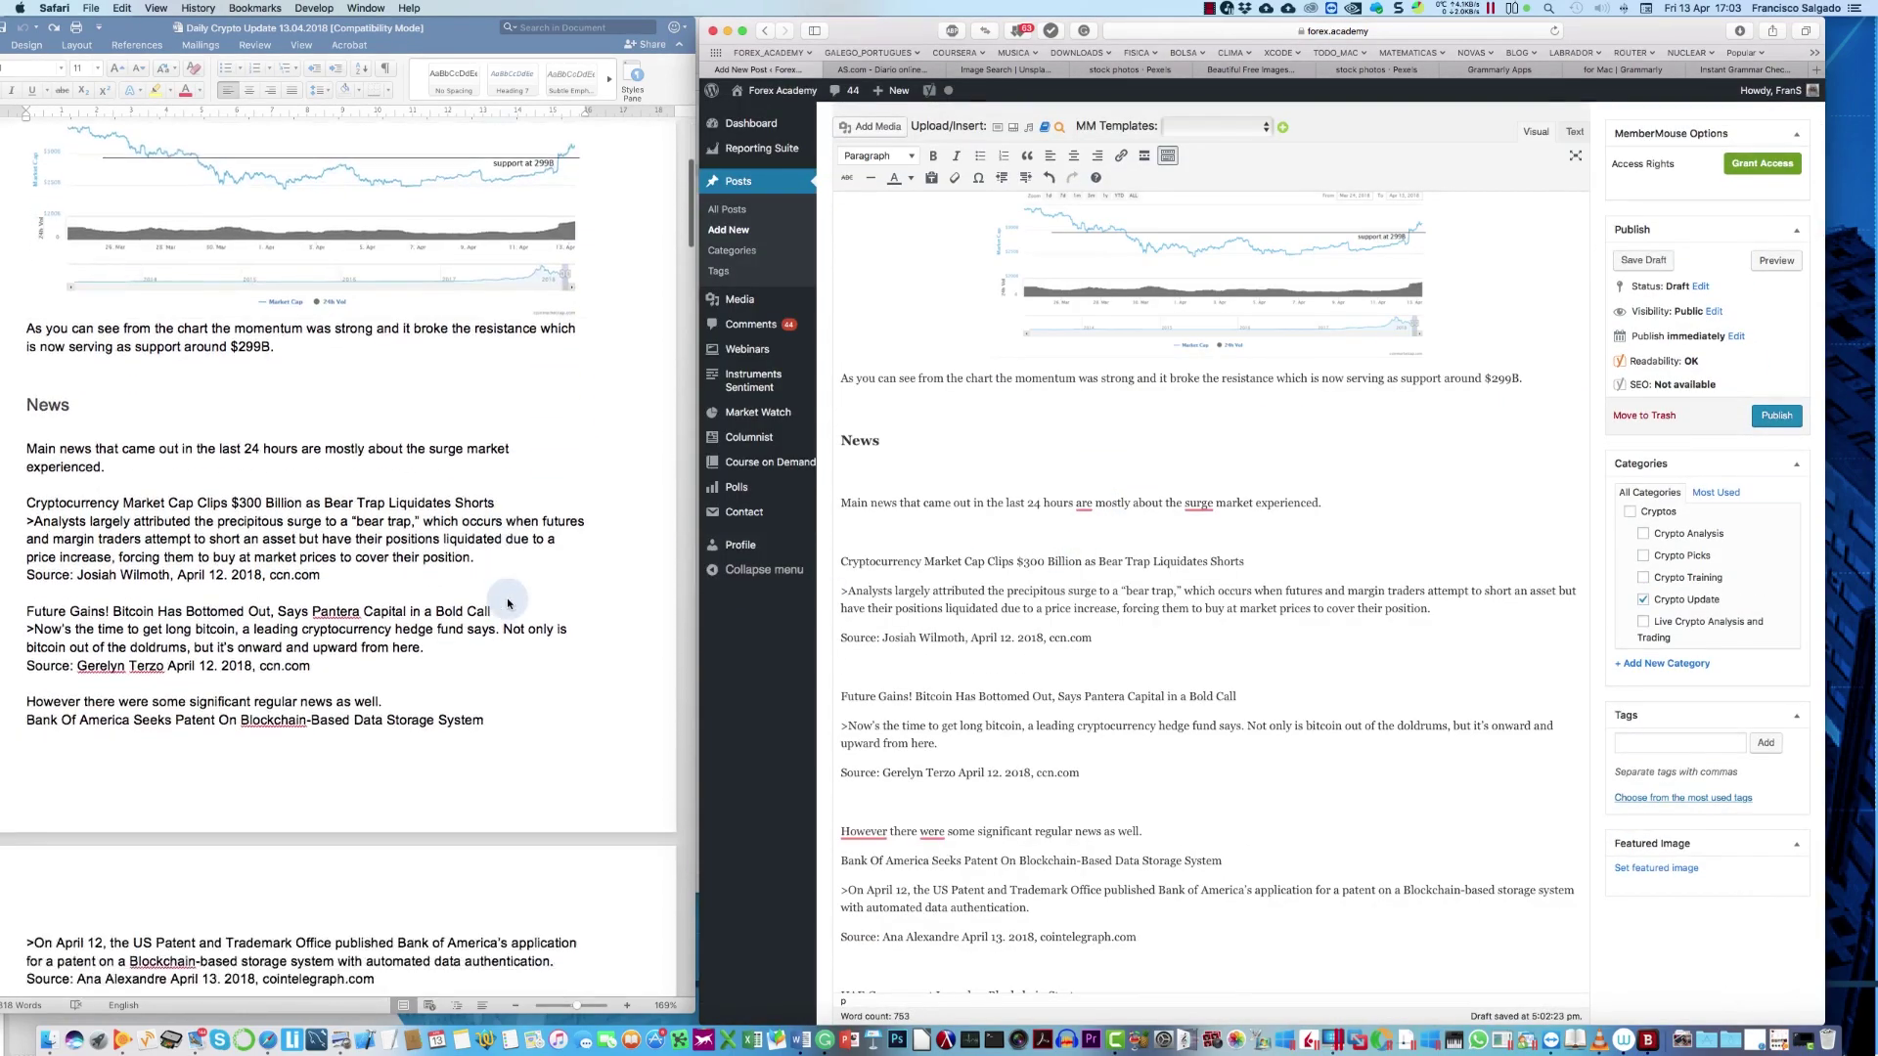
{"action": "scroll", "coordinate": [507, 602], "scroll_direction": "down", "scroll_amount": 10}
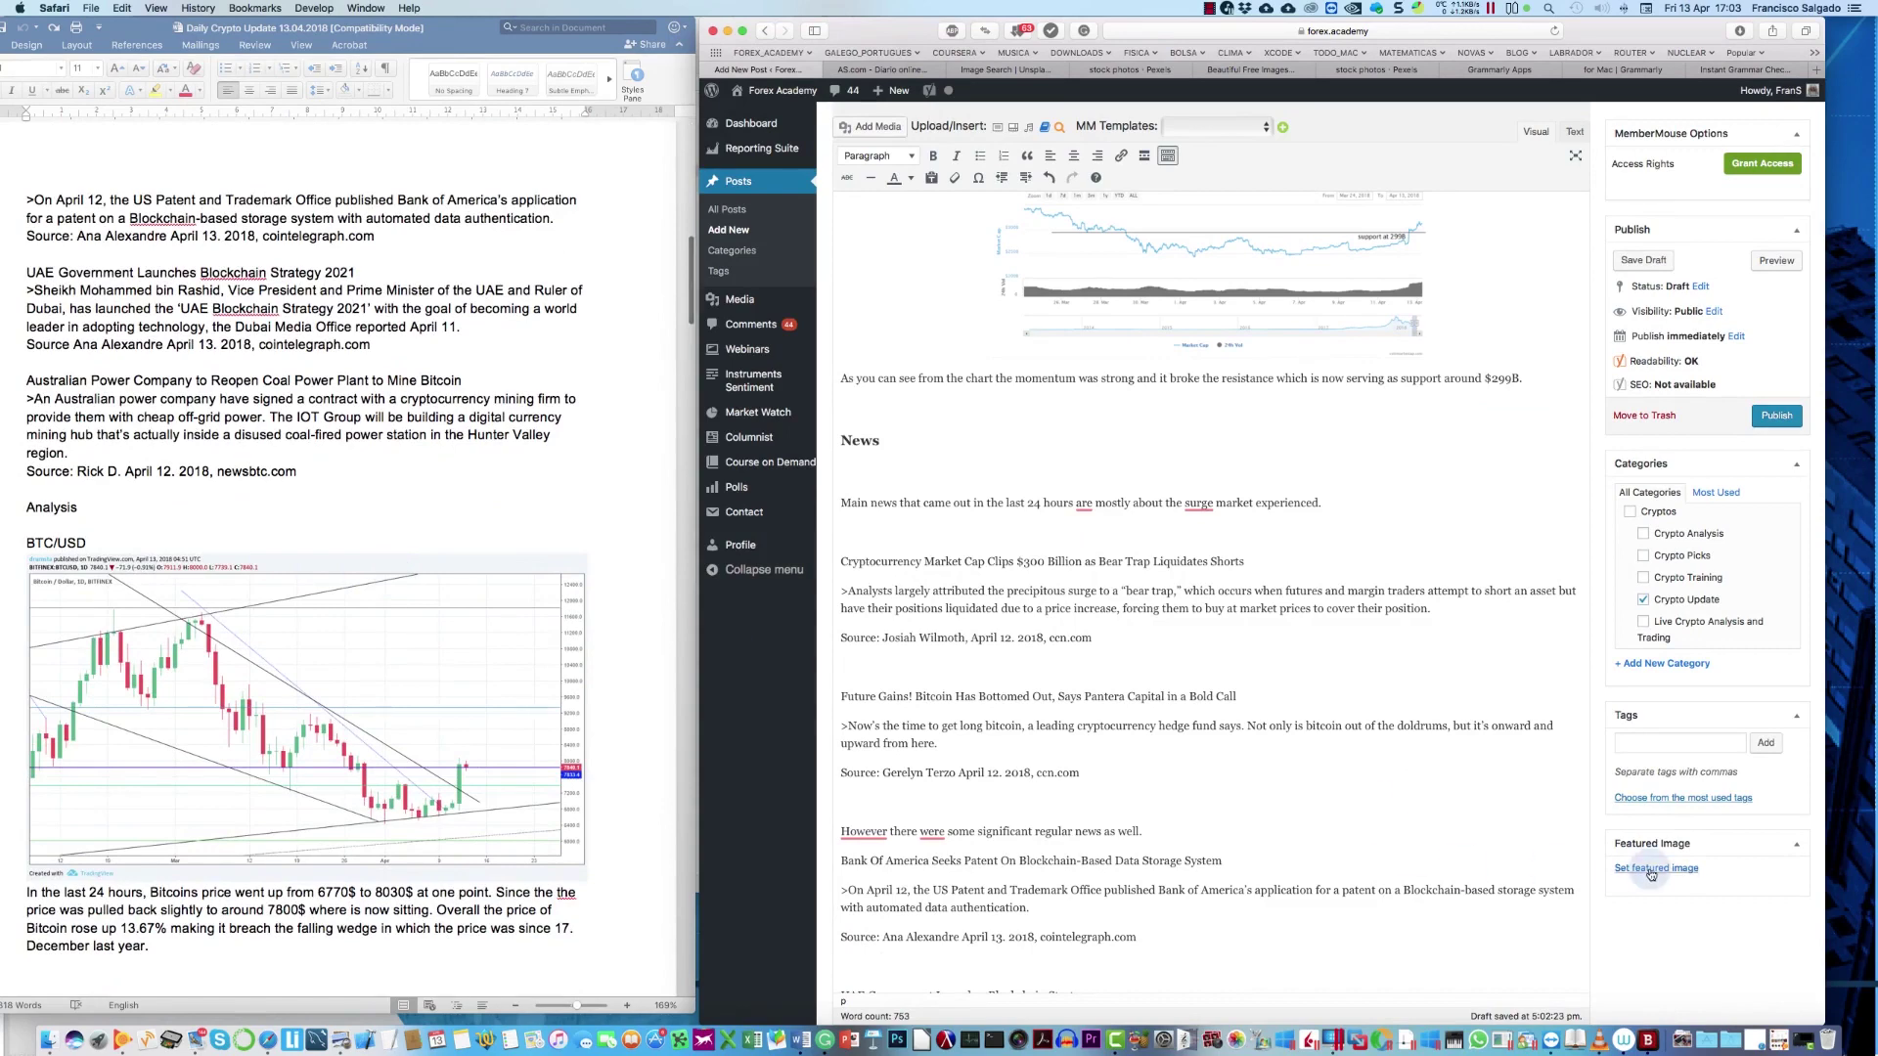
{"action": "scroll", "coordinate": [880, 538], "scroll_direction": "down", "scroll_amount": 15}
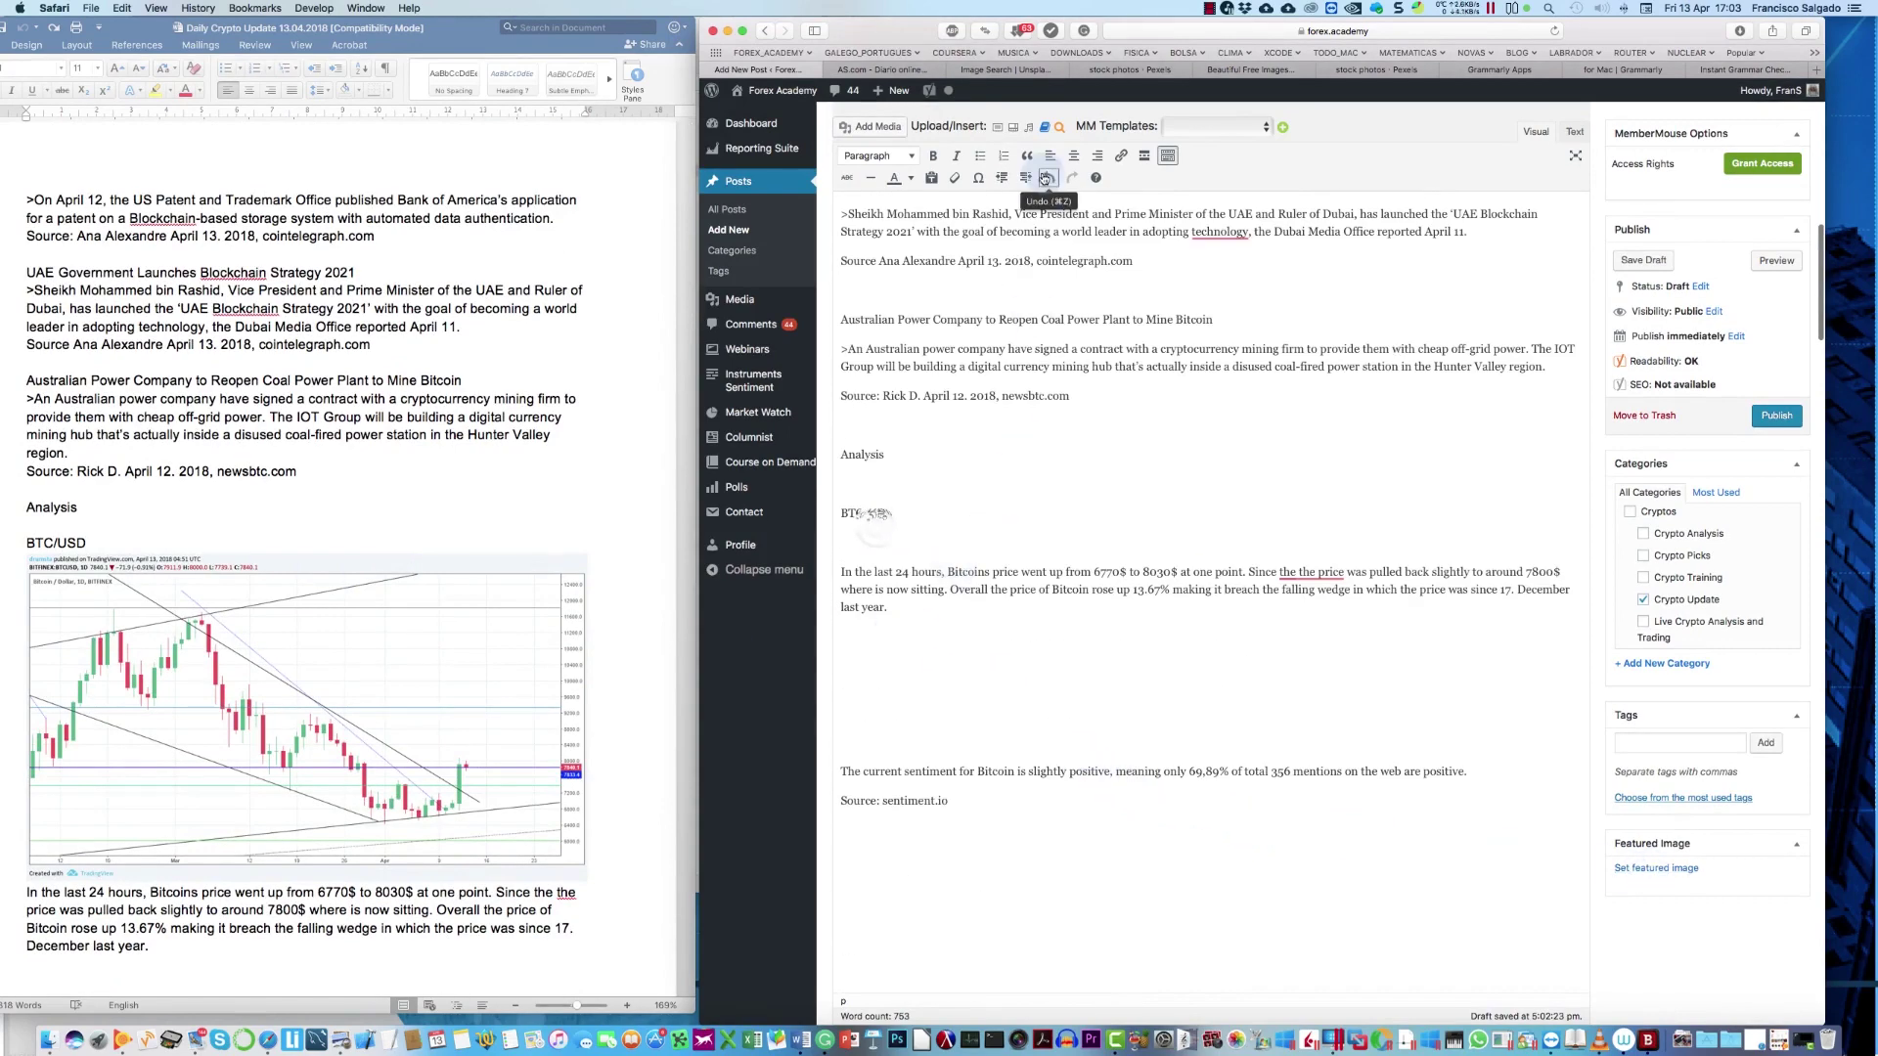
{"action": "left_click", "coordinate": [871, 126]}
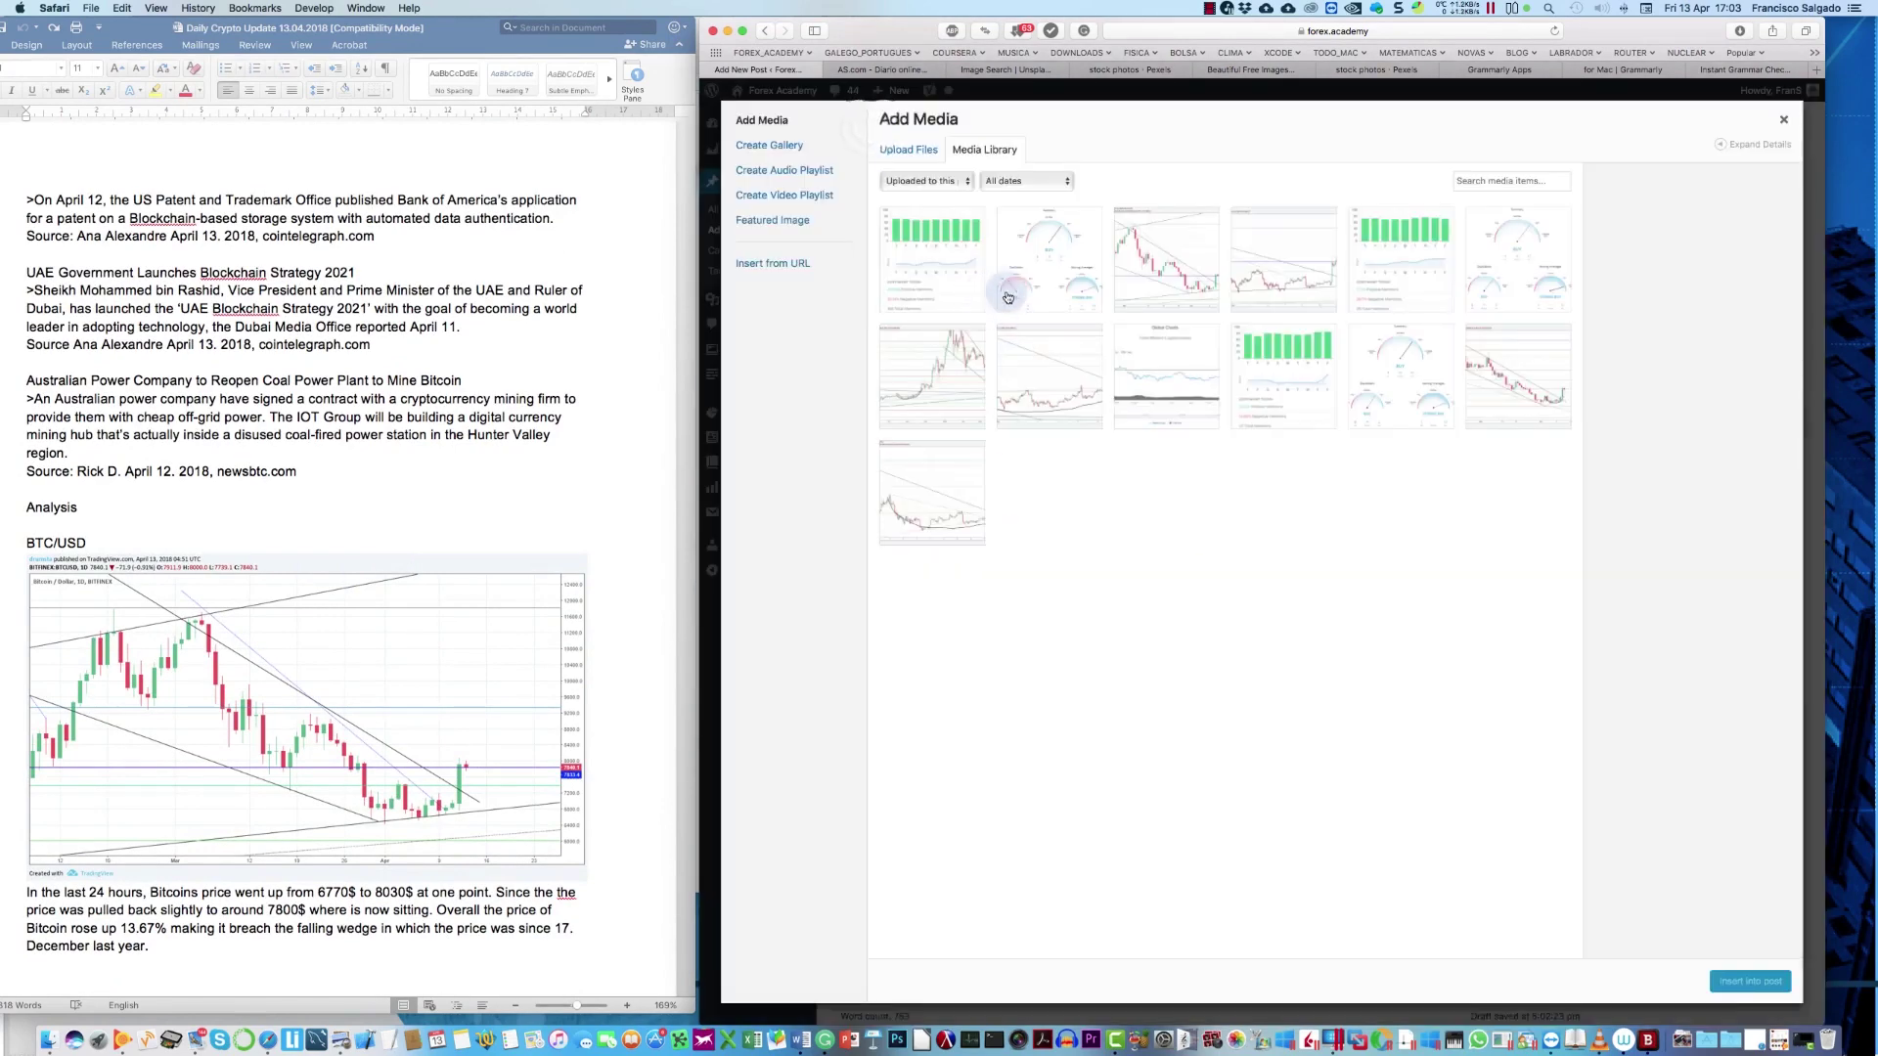
{"action": "left_click", "coordinate": [1169, 256]}
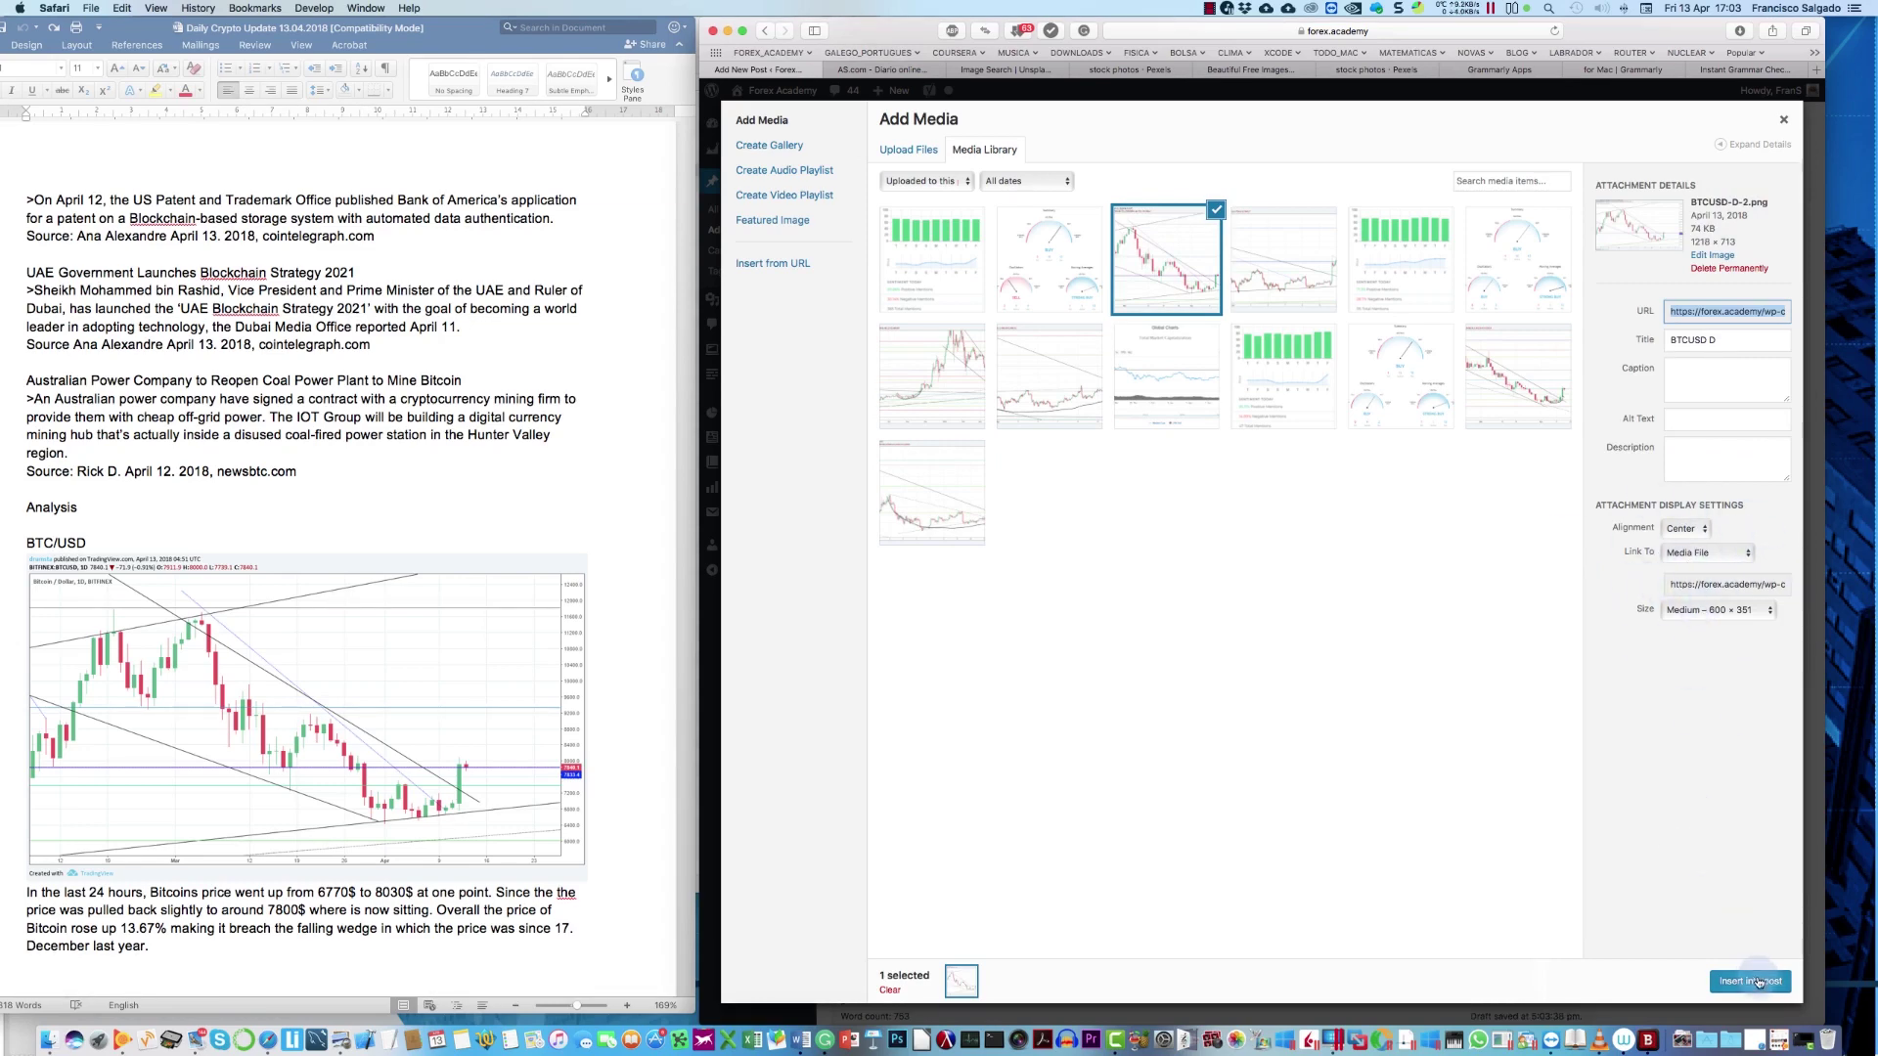
{"action": "left_click", "coordinate": [1751, 981]}
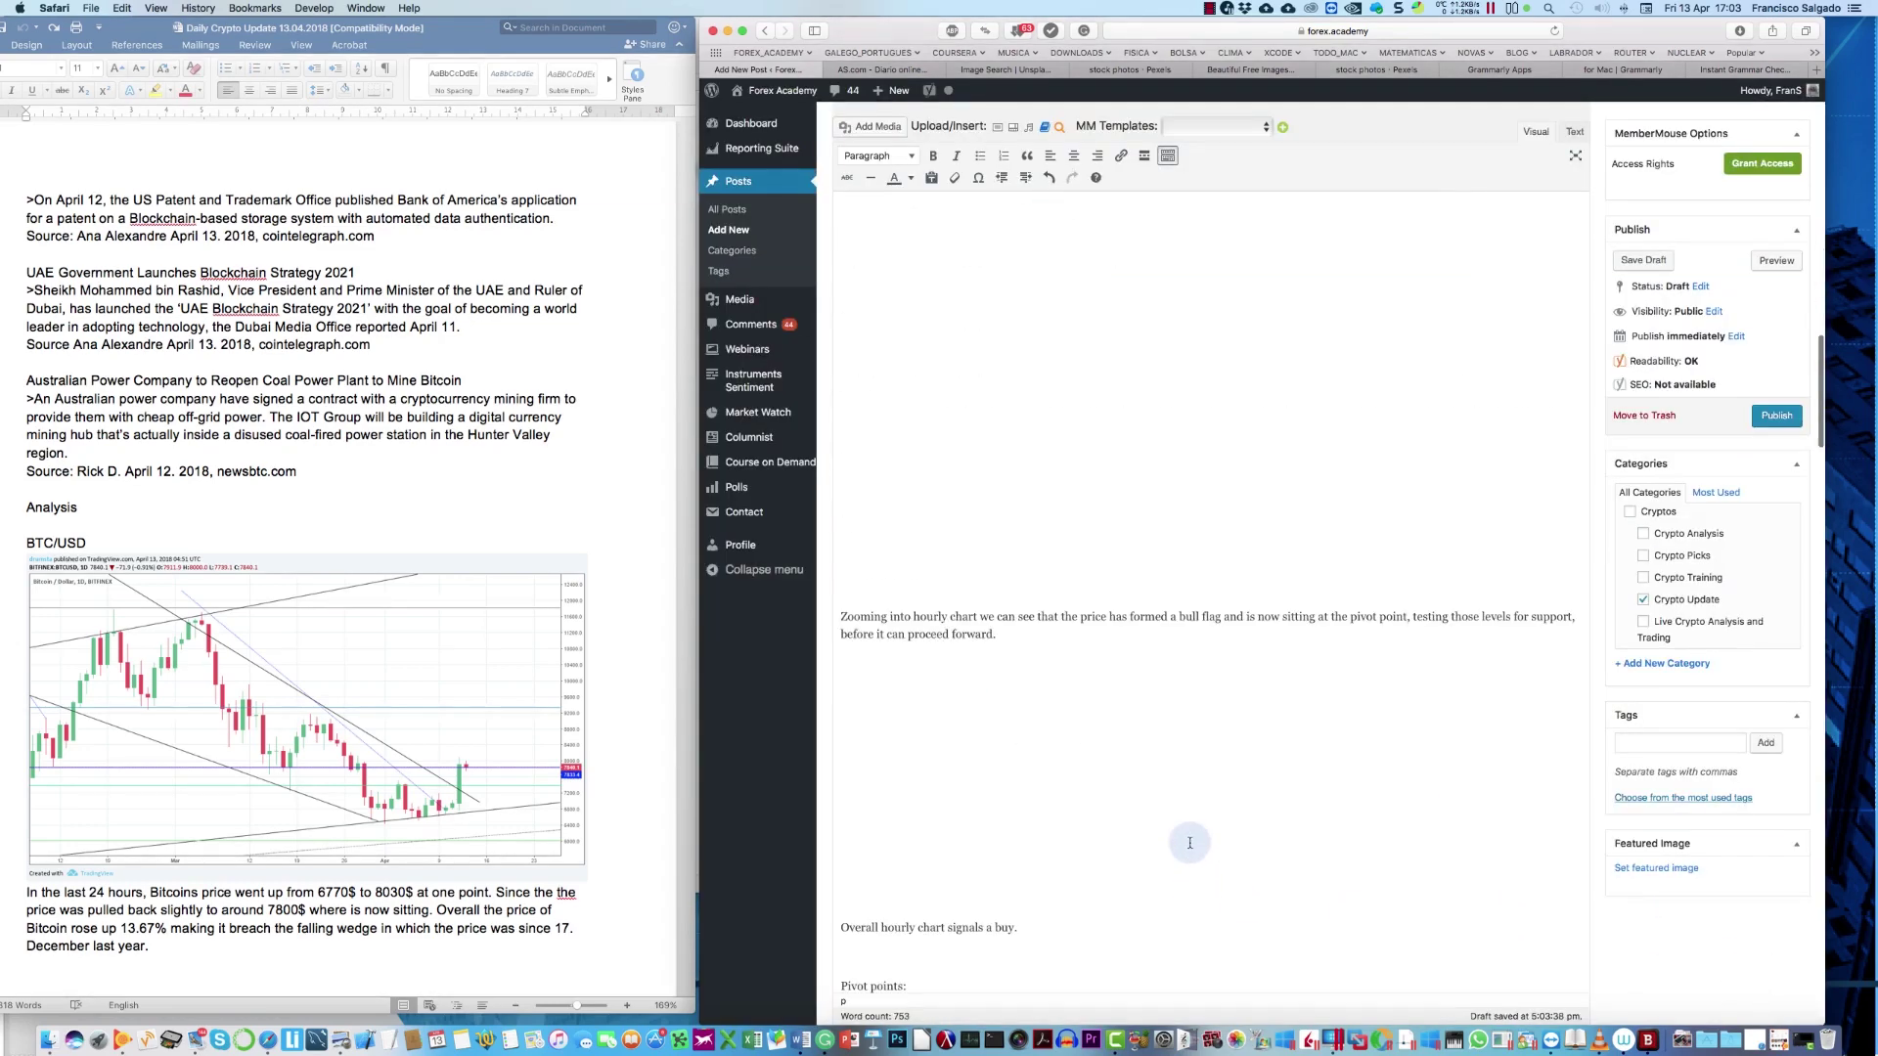
Step: Edit the BTC/USD chart so its media-file link opens in a new tab
{"action": "scroll", "coordinate": [1189, 843], "scroll_direction": "up", "scroll_amount": 10}
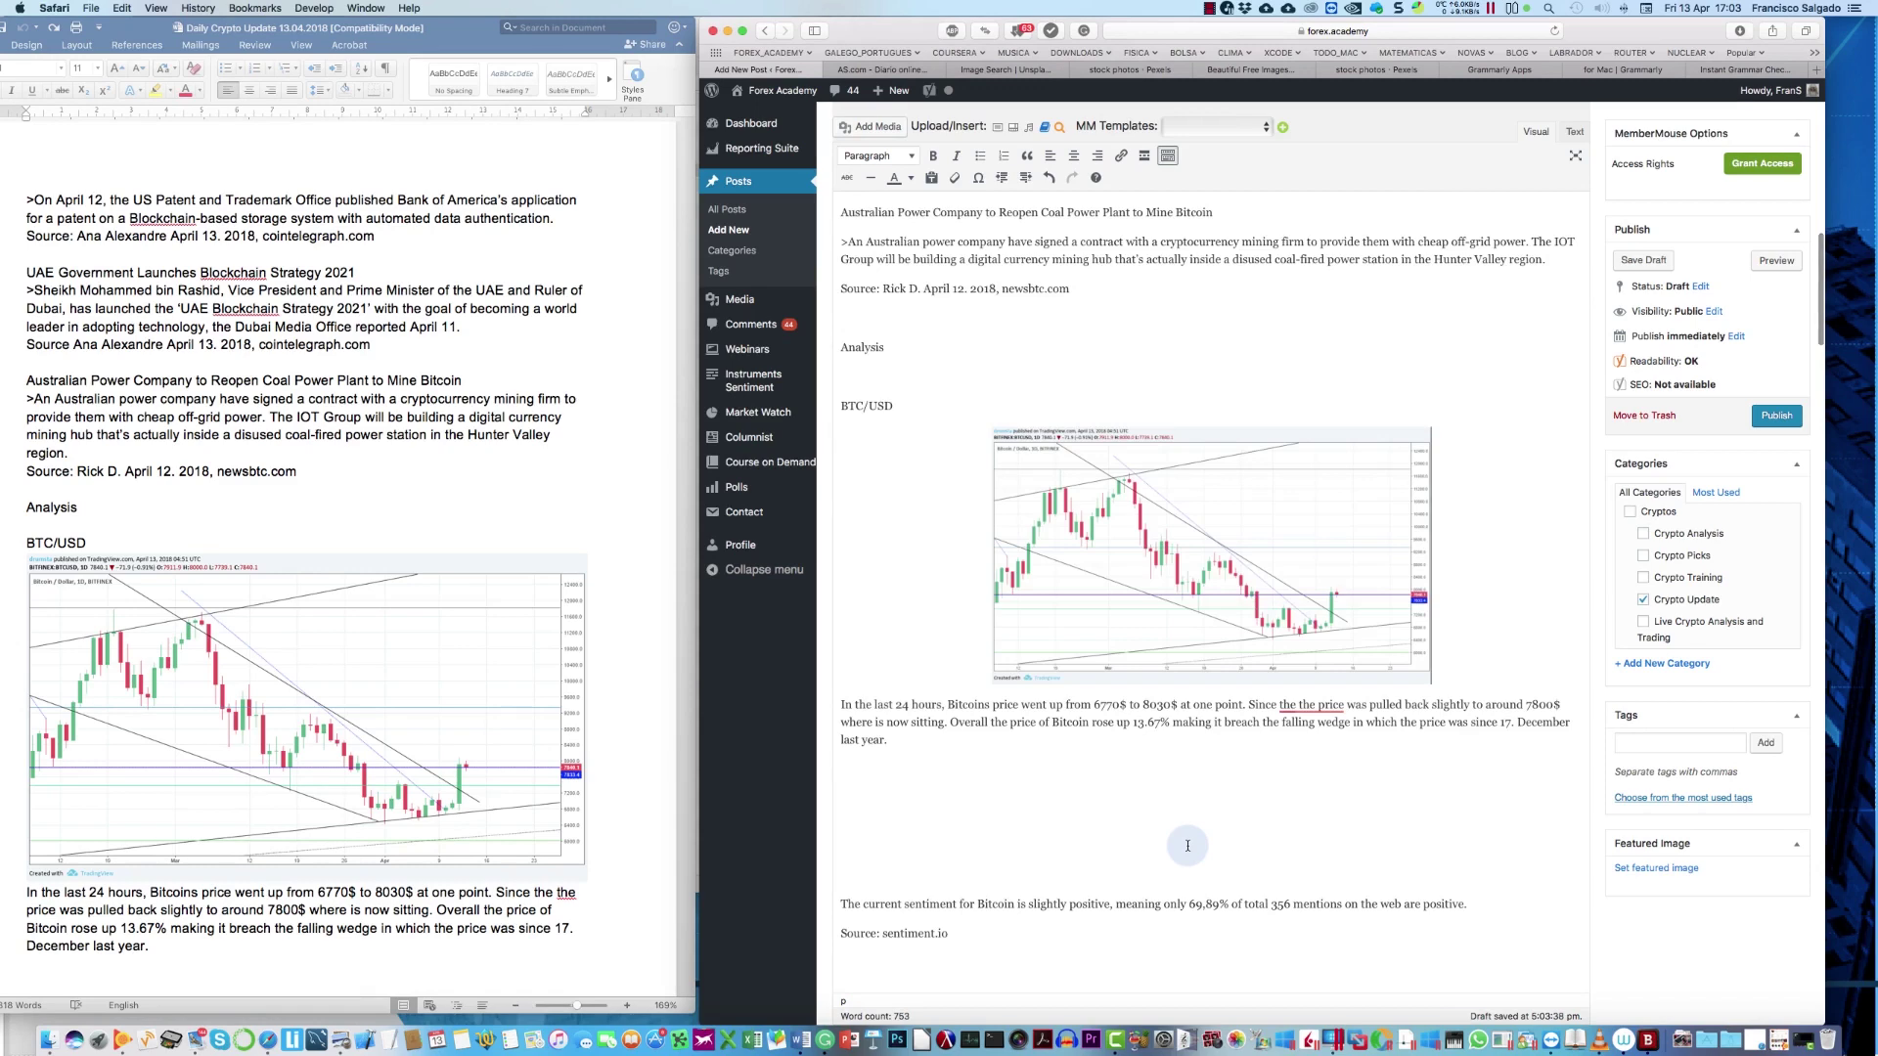
{"action": "scroll", "coordinate": [1174, 558], "scroll_direction": "down", "scroll_amount": 1}
{"action": "left_click", "coordinate": [1181, 554]}
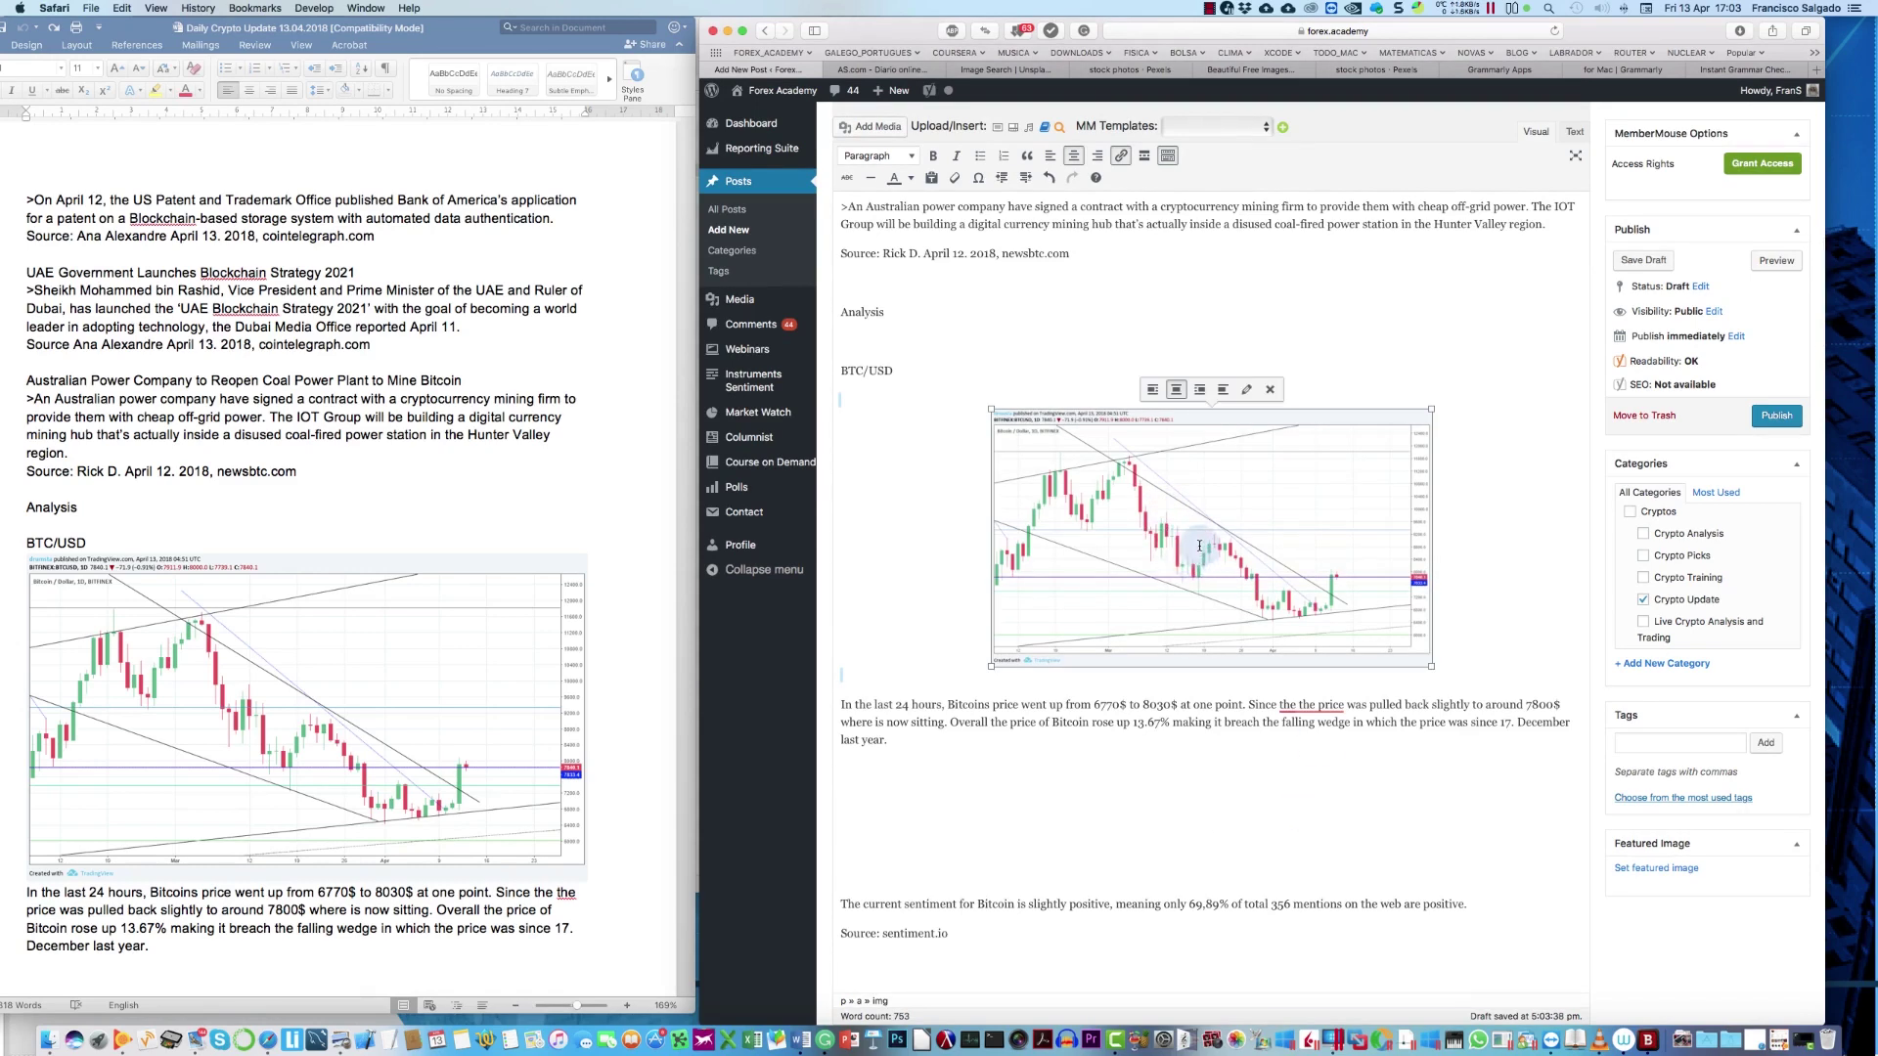
{"action": "left_click", "coordinate": [1223, 549]}
{"action": "left_click", "coordinate": [1244, 391]}
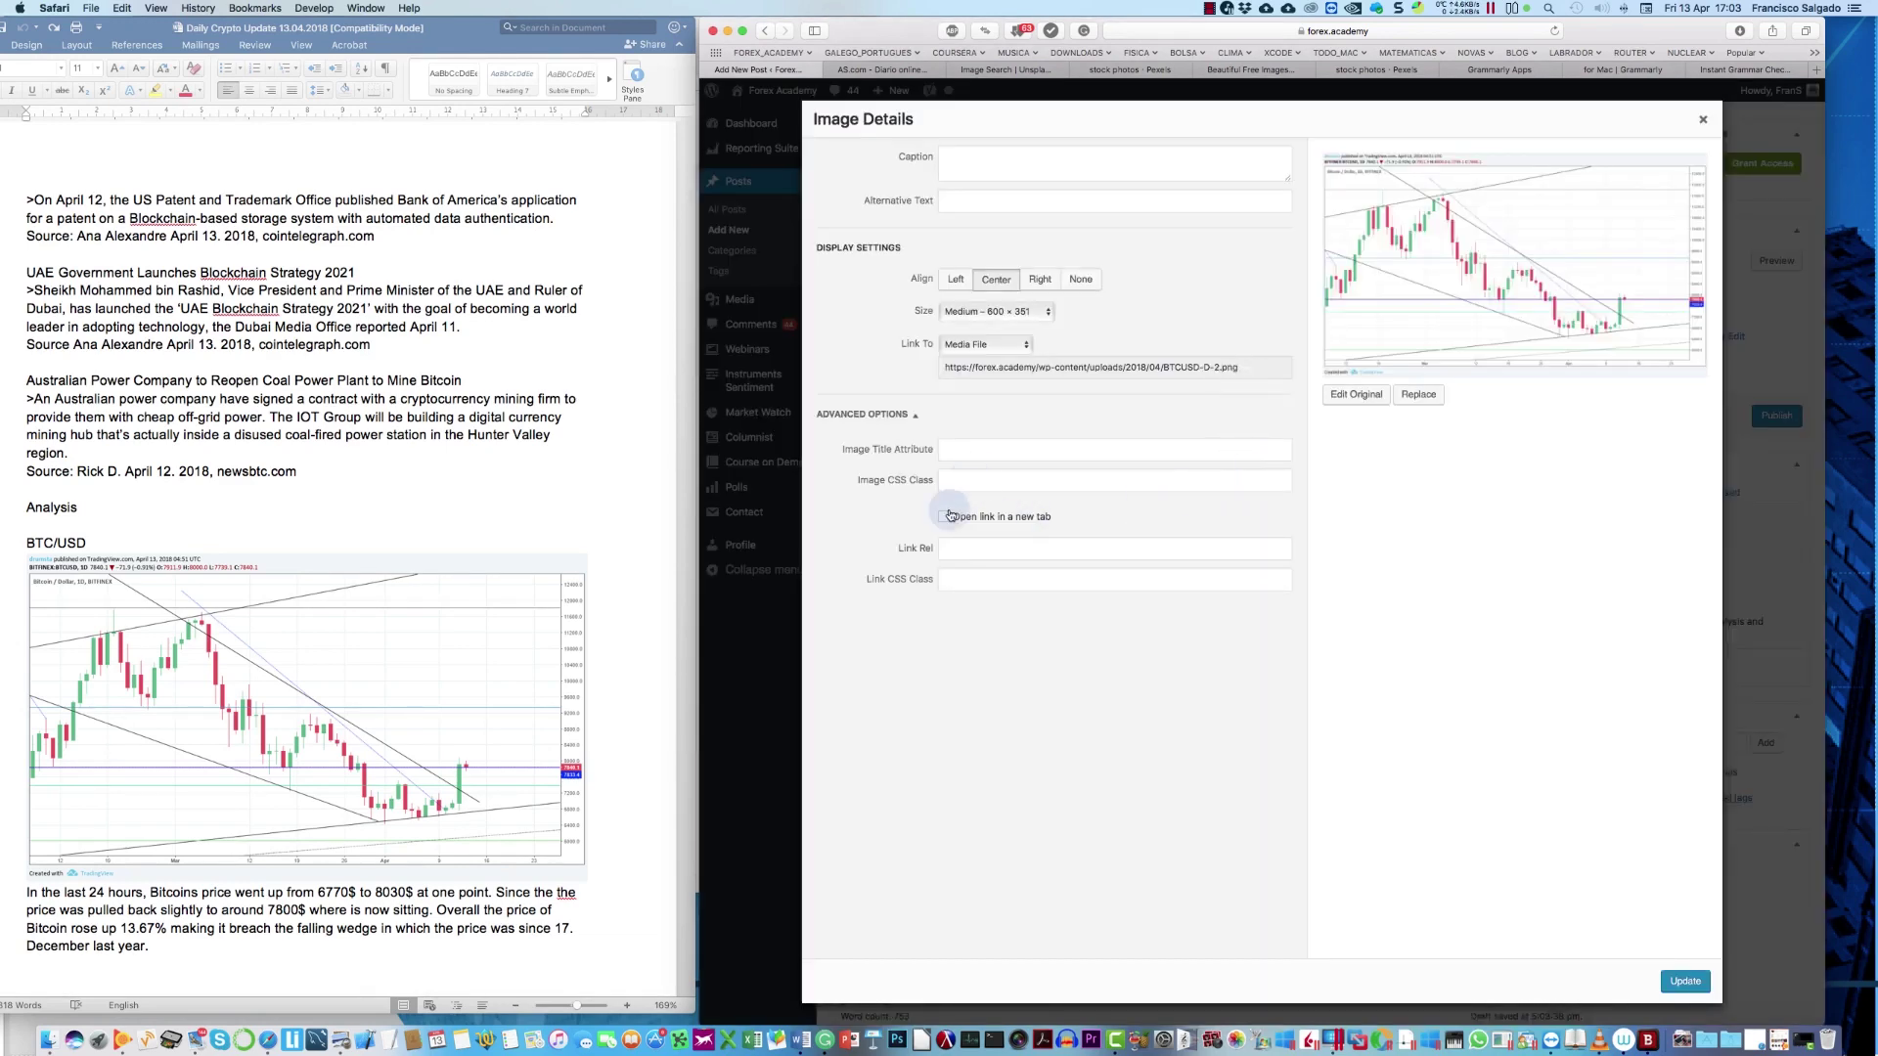
{"action": "left_click", "coordinate": [945, 519]}
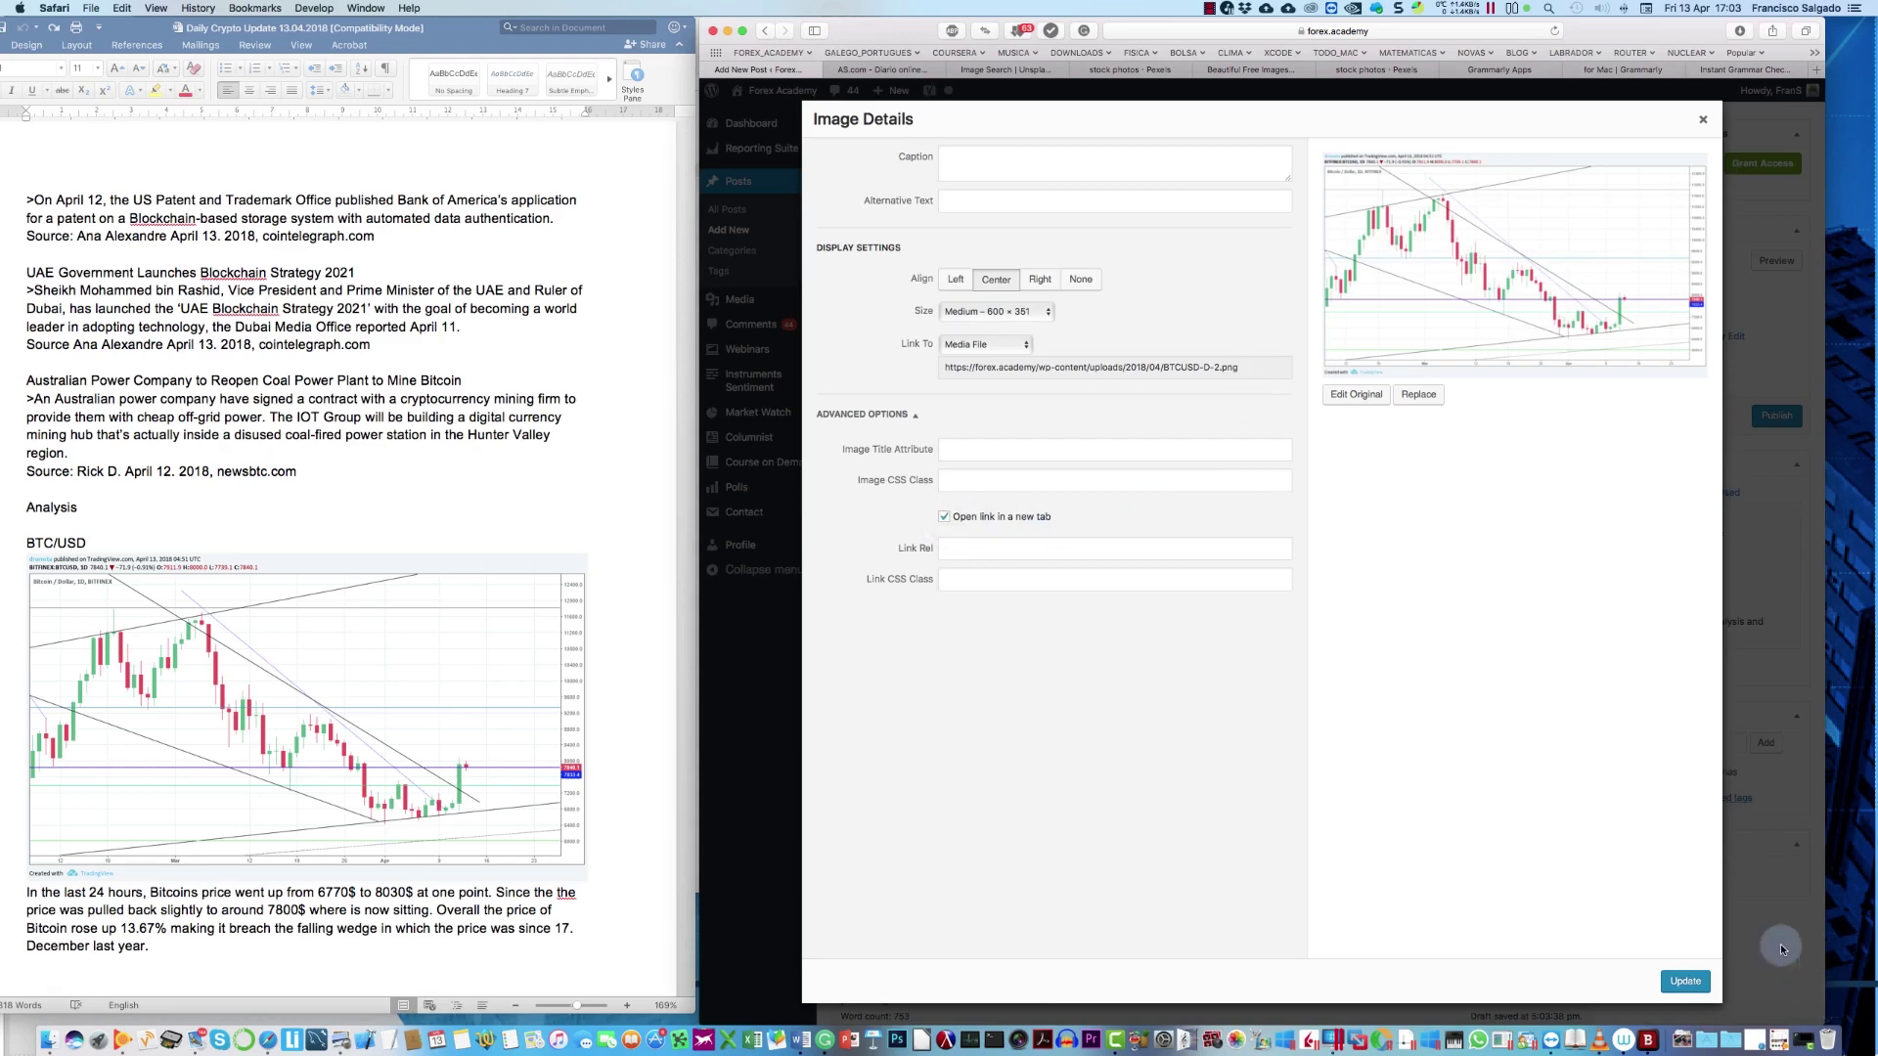
{"action": "left_click", "coordinate": [1679, 986]}
Step: Select the post title and set 'Daily Crypto Update' as the Yoast SEO focus keyword
{"action": "scroll", "coordinate": [1180, 806], "scroll_direction": "down", "scroll_amount": 3}
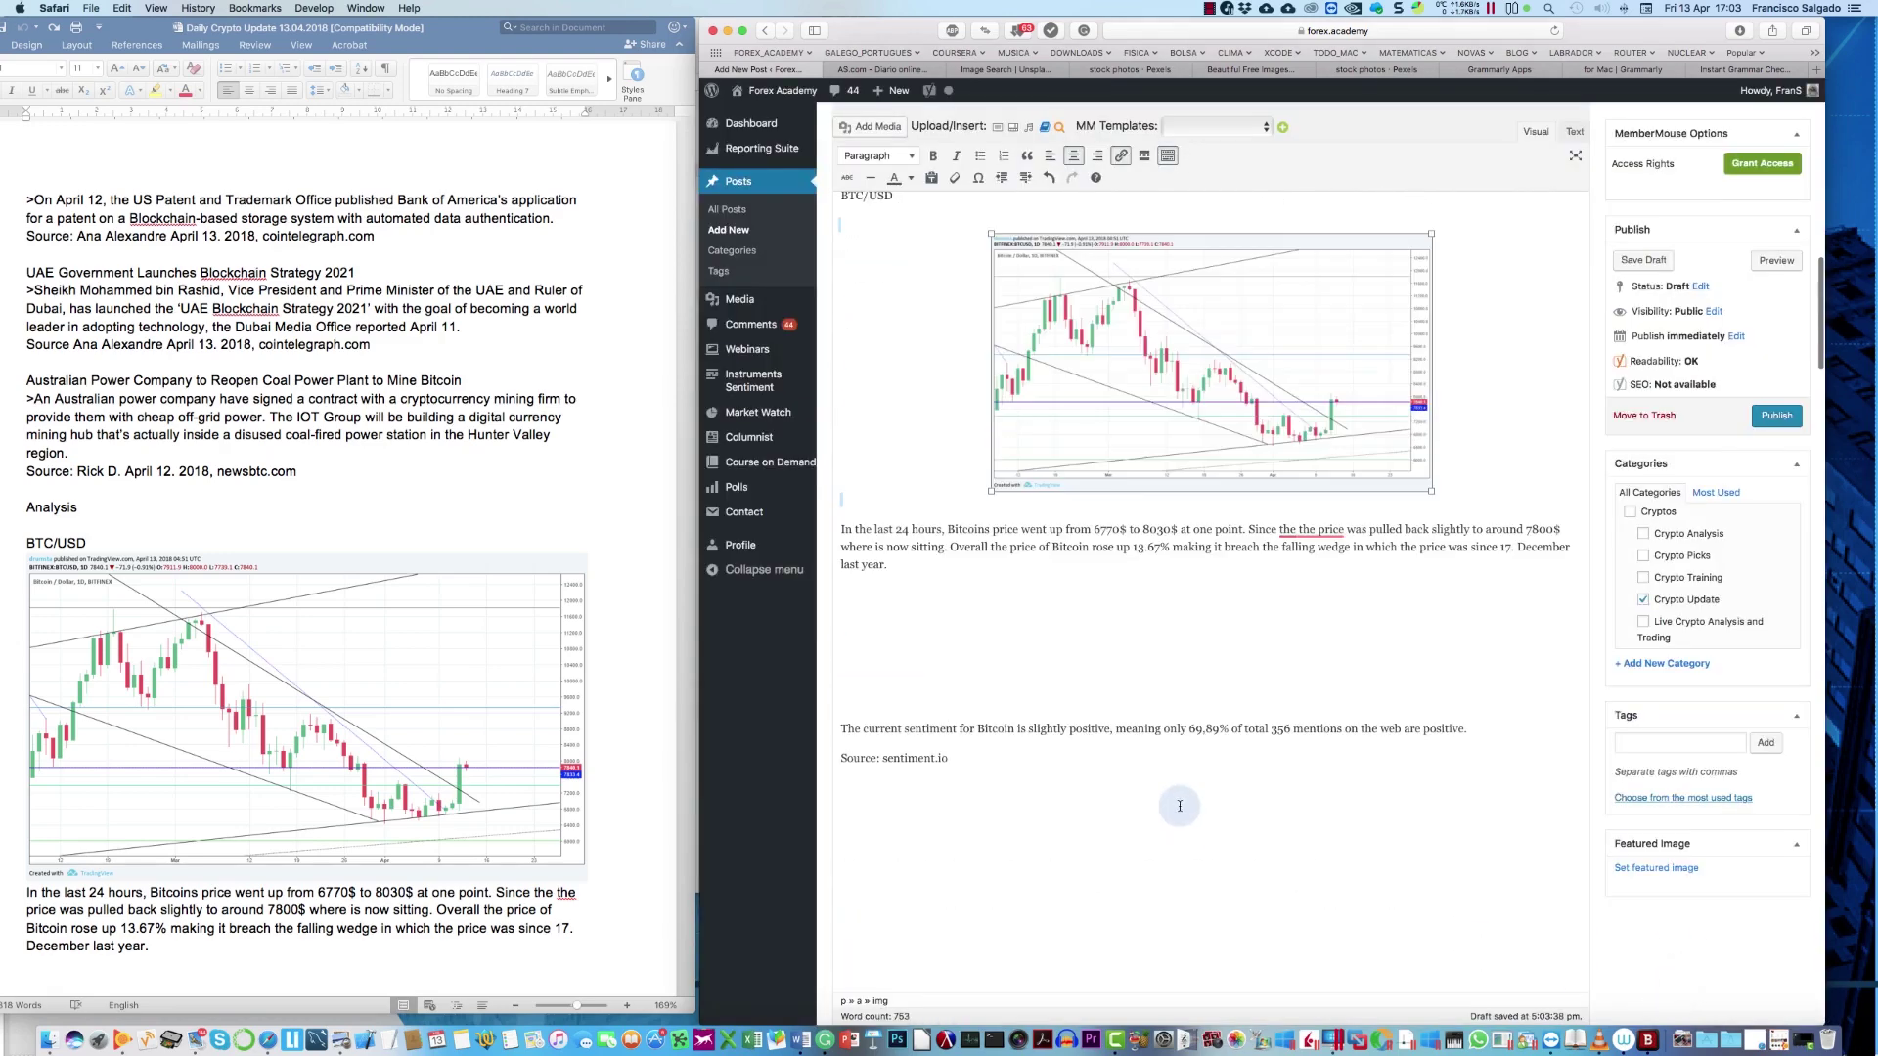
{"action": "scroll", "coordinate": [1179, 806], "scroll_direction": "down", "scroll_amount": 4}
{"action": "scroll", "coordinate": [1180, 806], "scroll_direction": "up", "scroll_amount": 6}
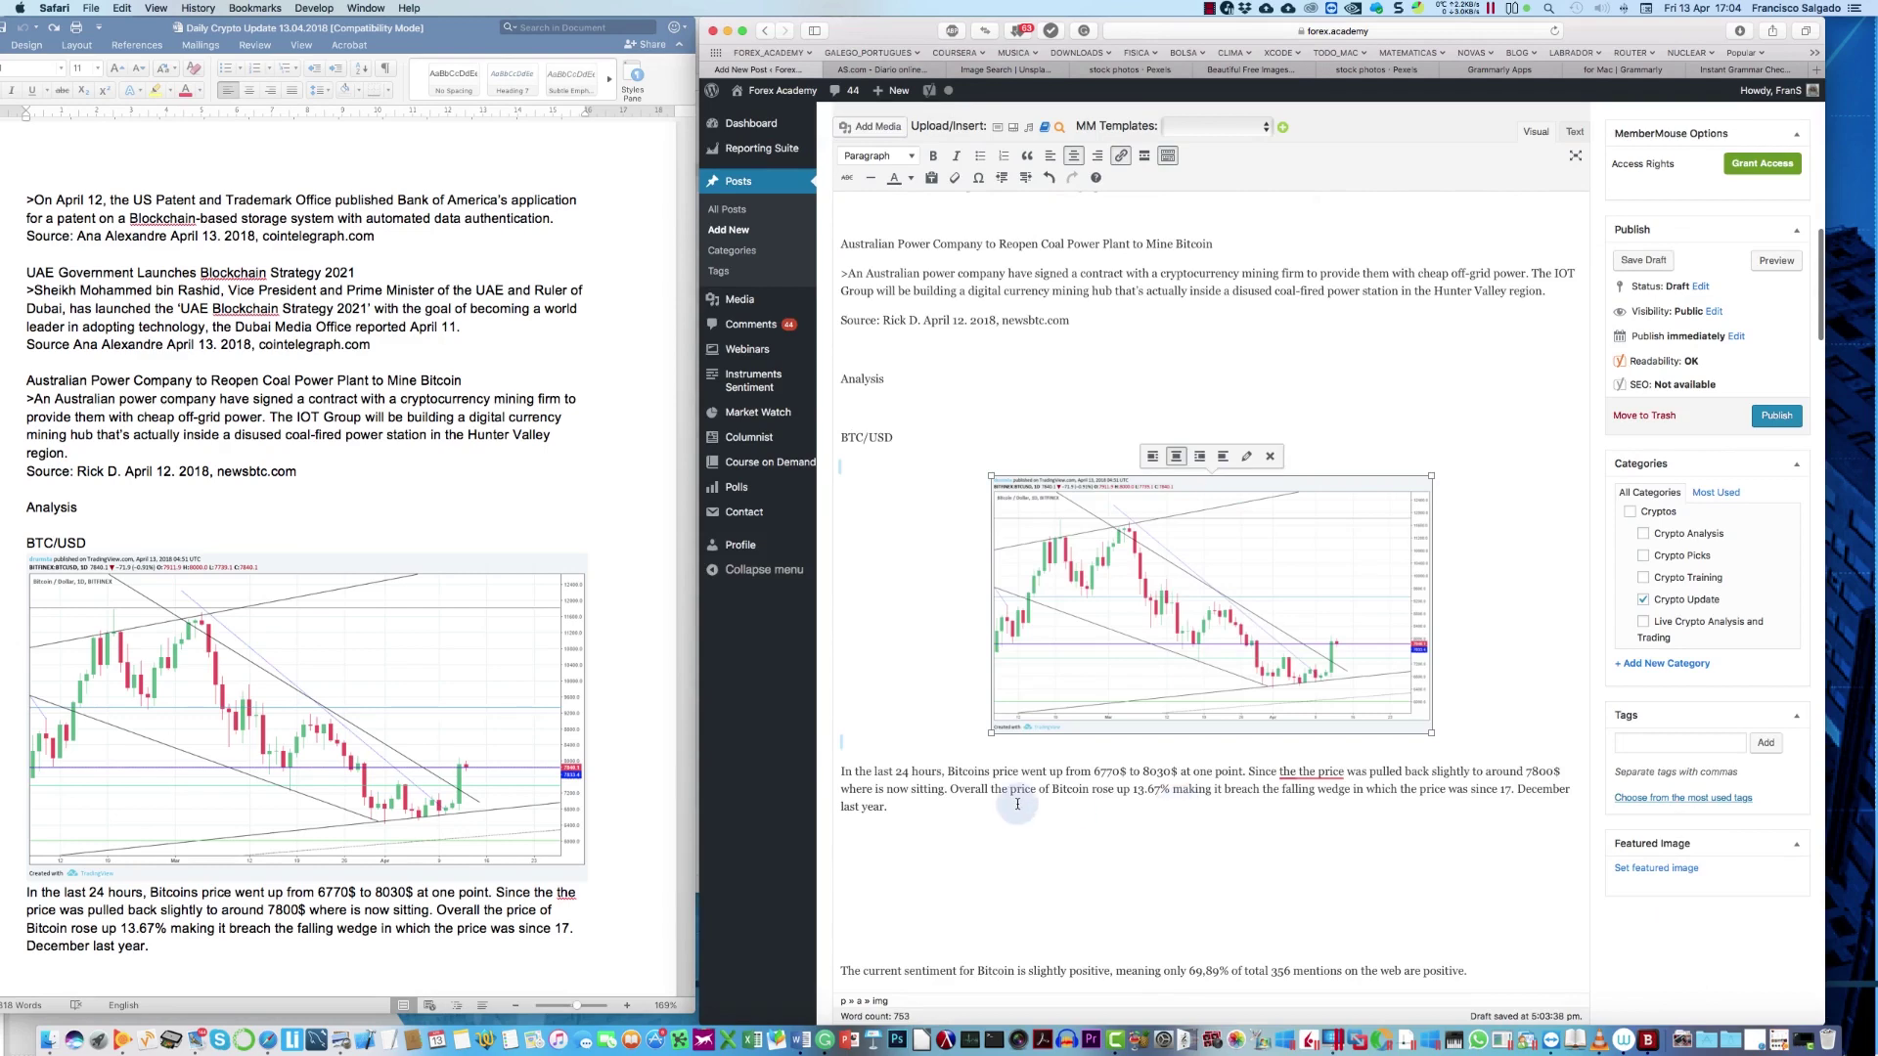
{"action": "scroll", "coordinate": [1246, 646], "scroll_direction": "down", "scroll_amount": 8}
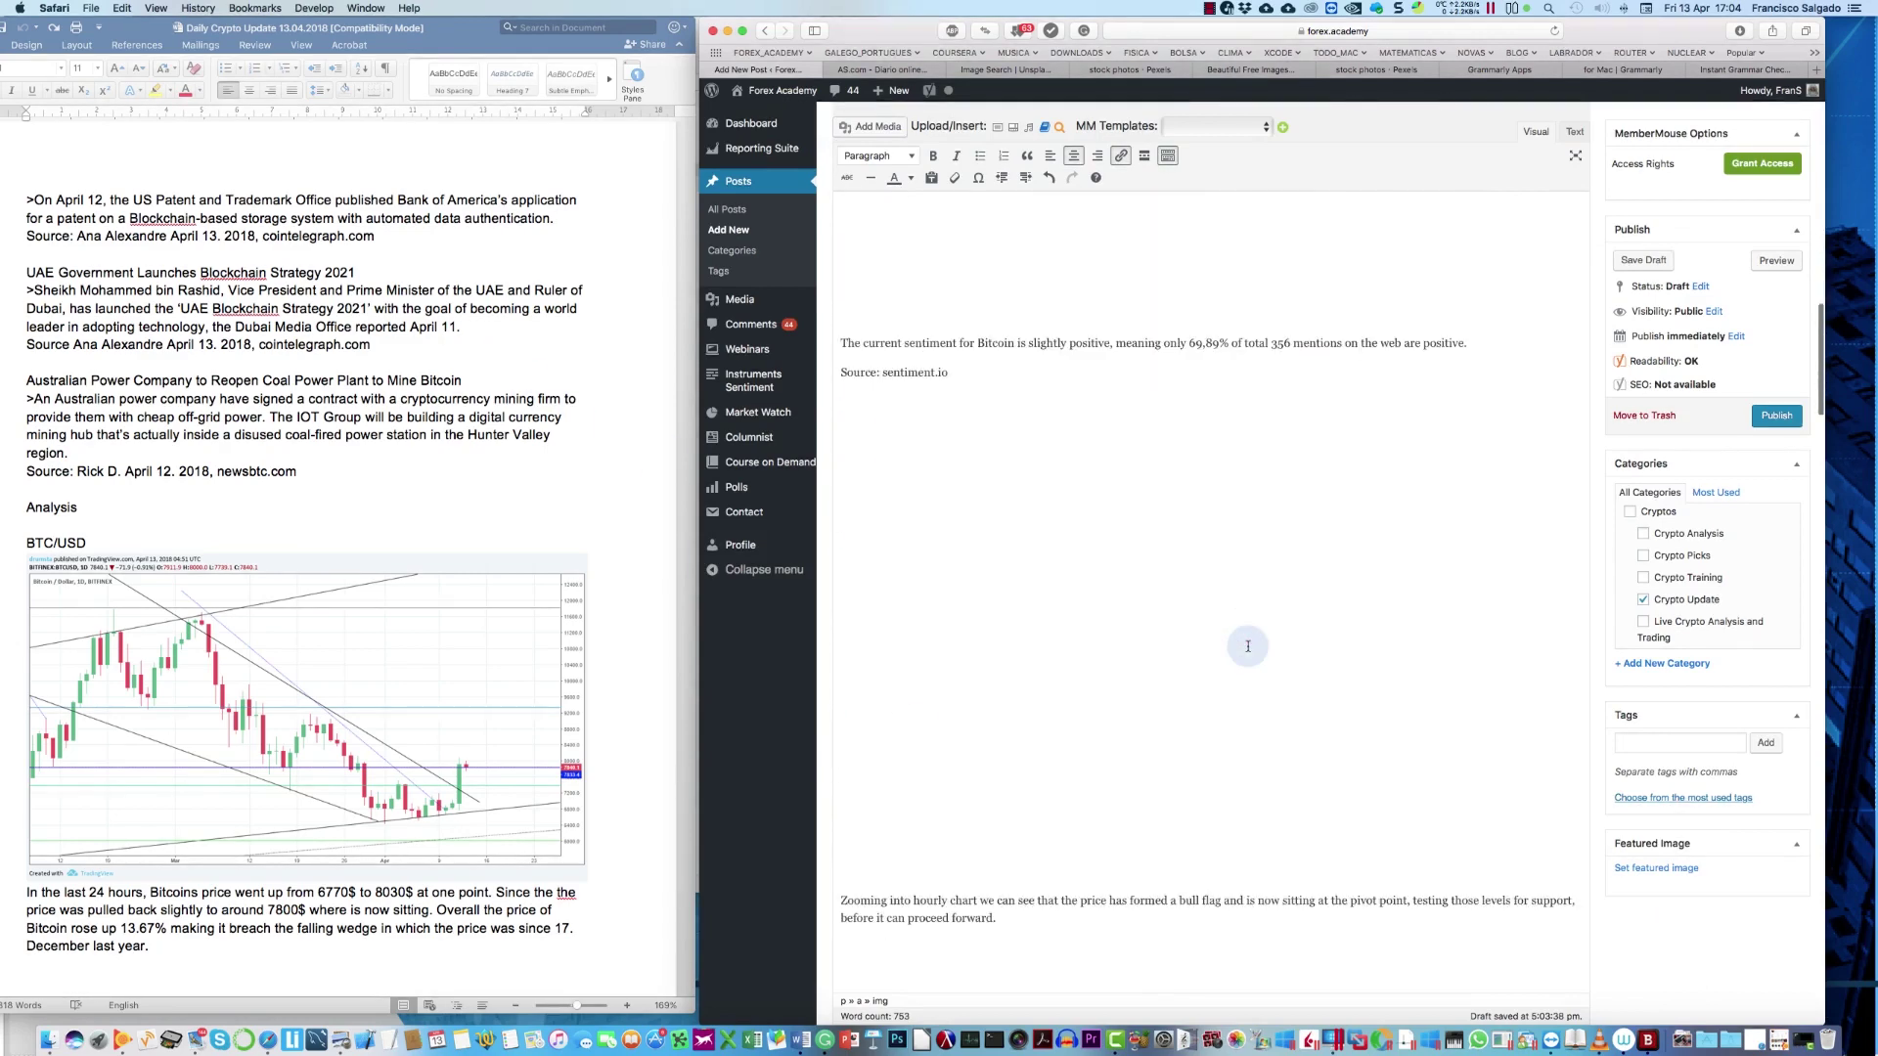
{"action": "scroll", "coordinate": [1247, 645], "scroll_direction": "up", "scroll_amount": 15}
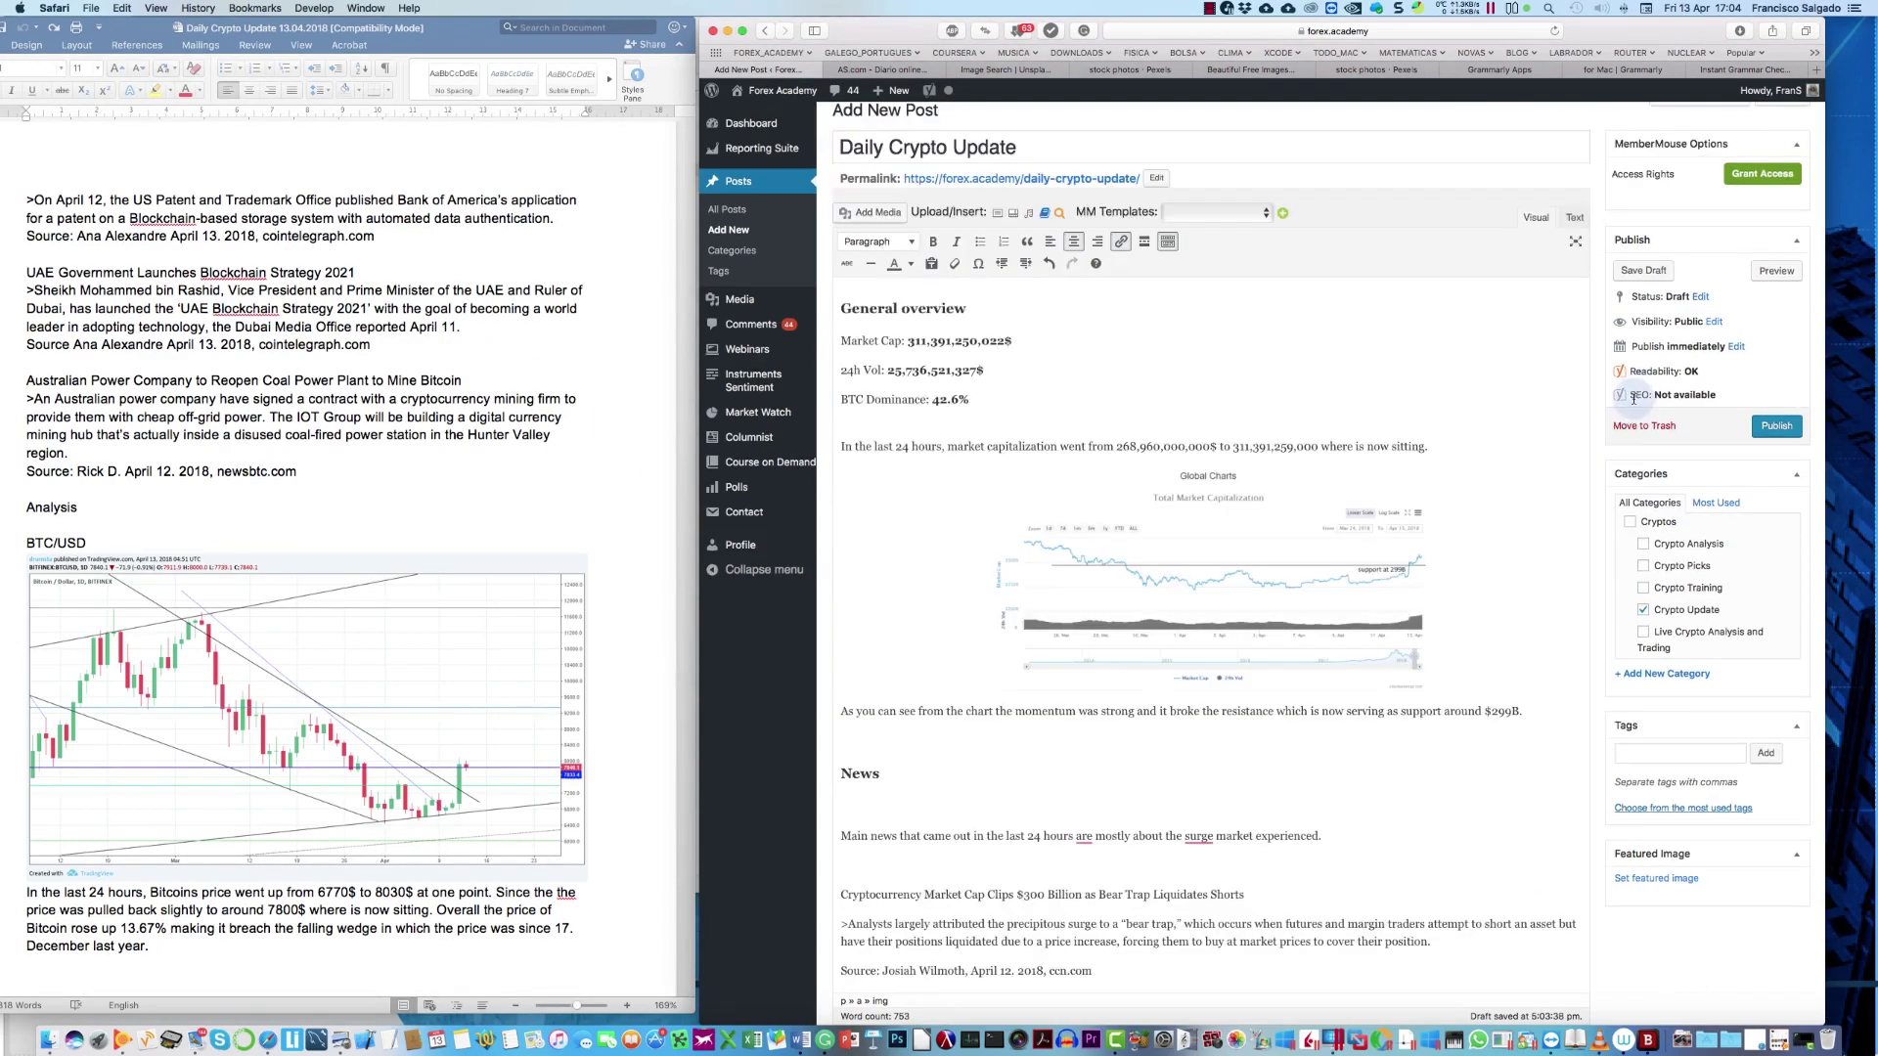
{"action": "left_click_drag", "start_coordinate": [1631, 396], "coordinate": [1719, 395]}
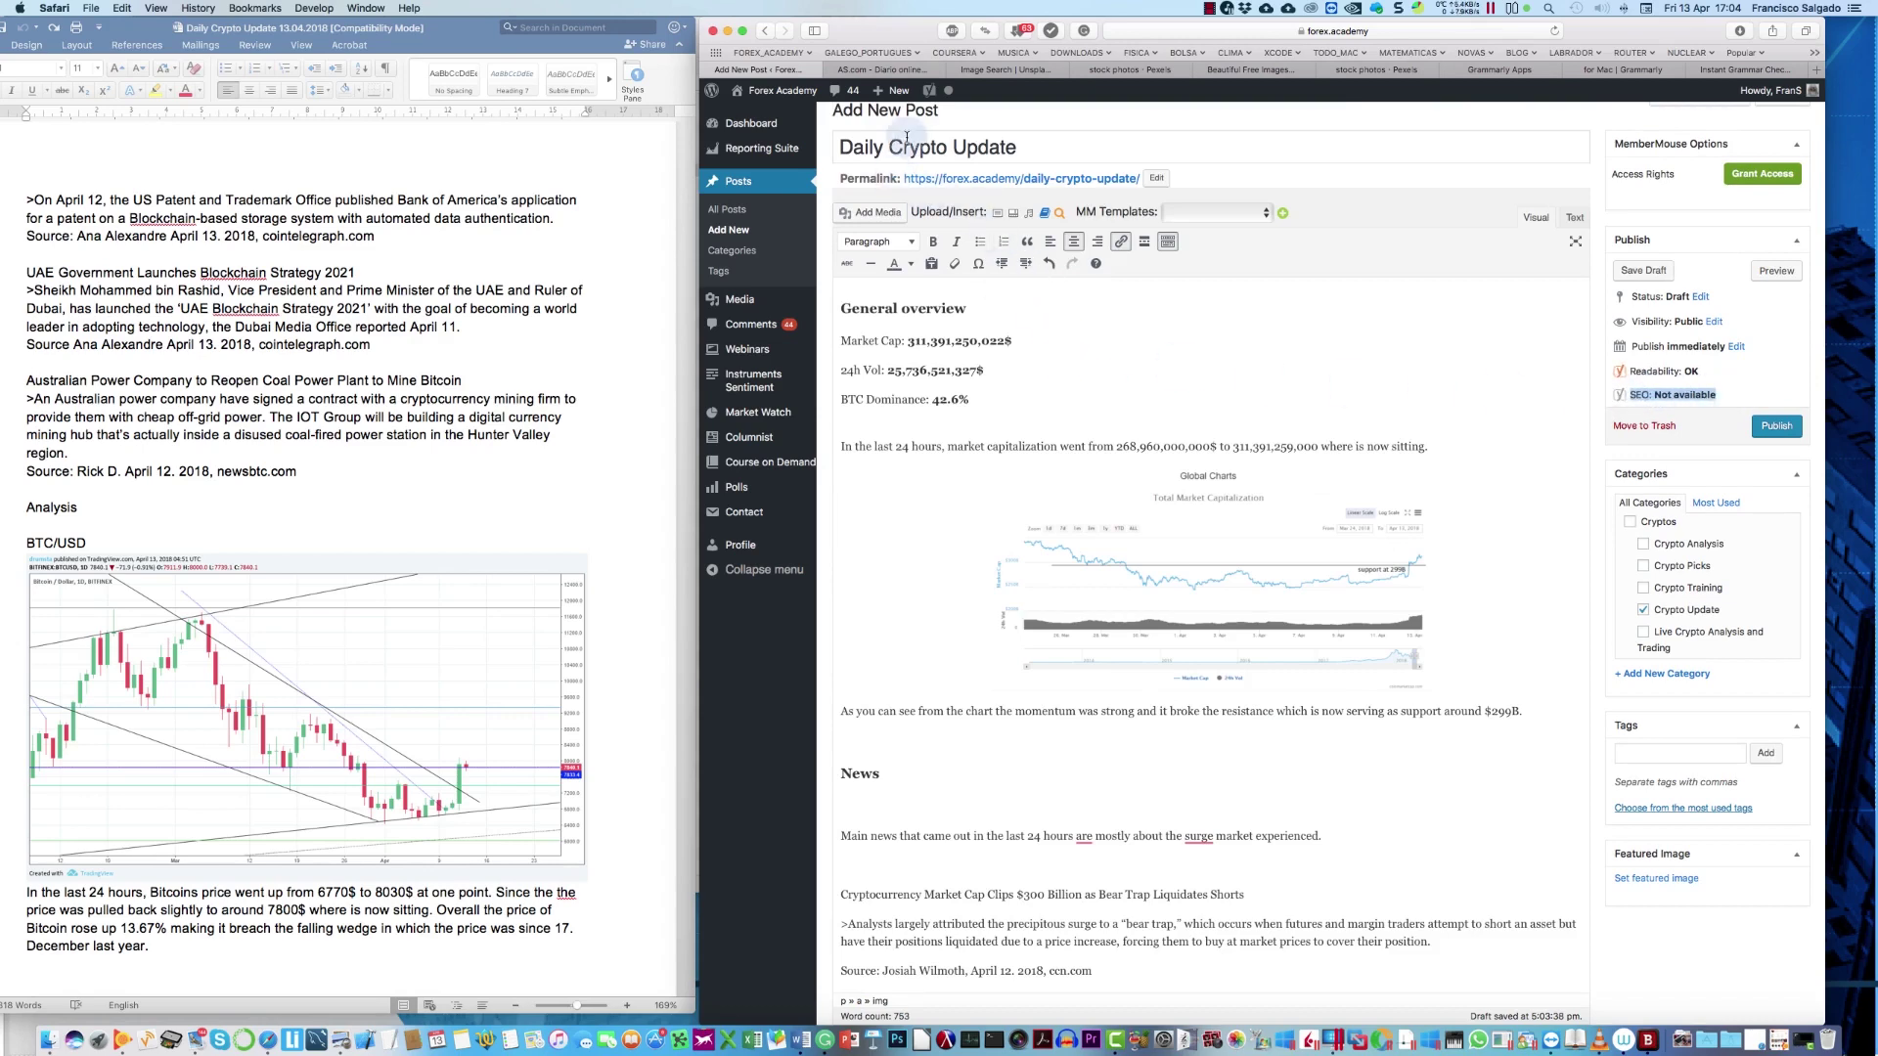
{"action": "left_click_drag", "start_coordinate": [843, 146], "coordinate": [1016, 147]}
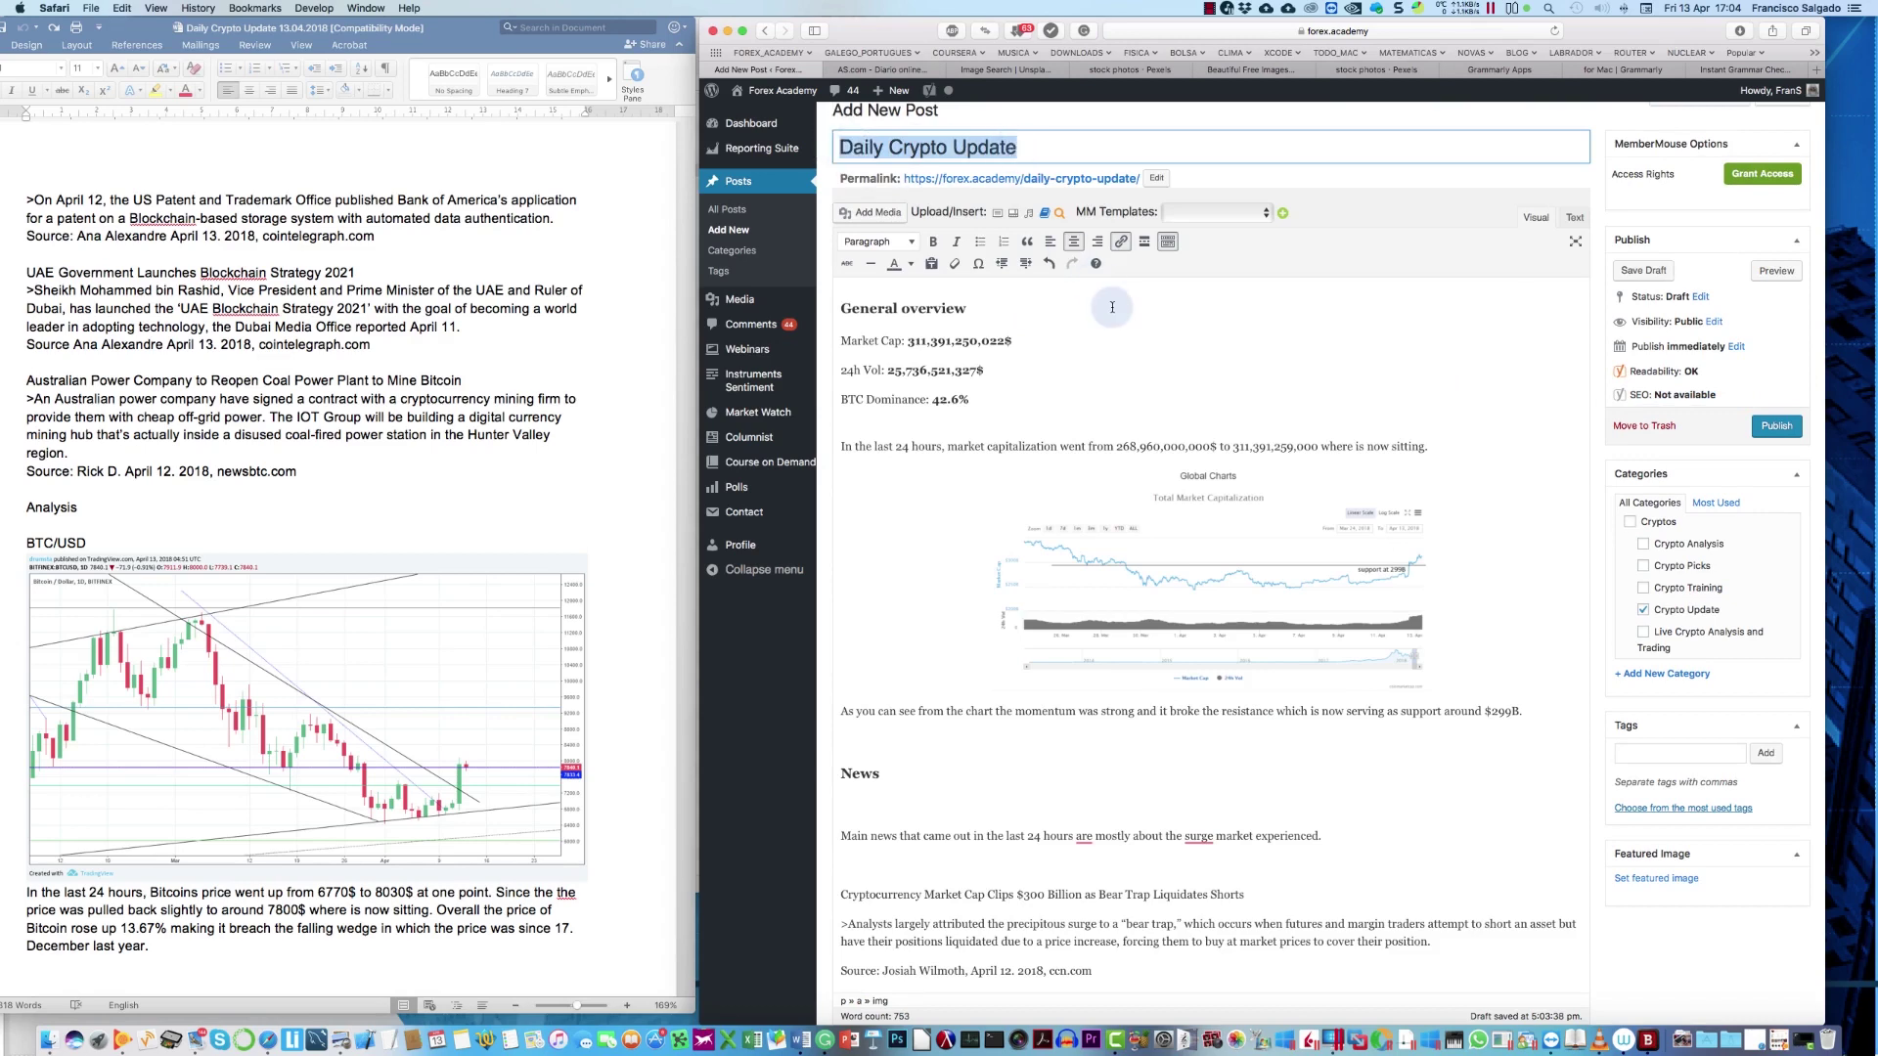
{"action": "scroll", "coordinate": [1110, 309], "scroll_direction": "down", "scroll_amount": 15}
{"action": "scroll", "coordinate": [1110, 309], "scroll_direction": "down", "scroll_amount": 20}
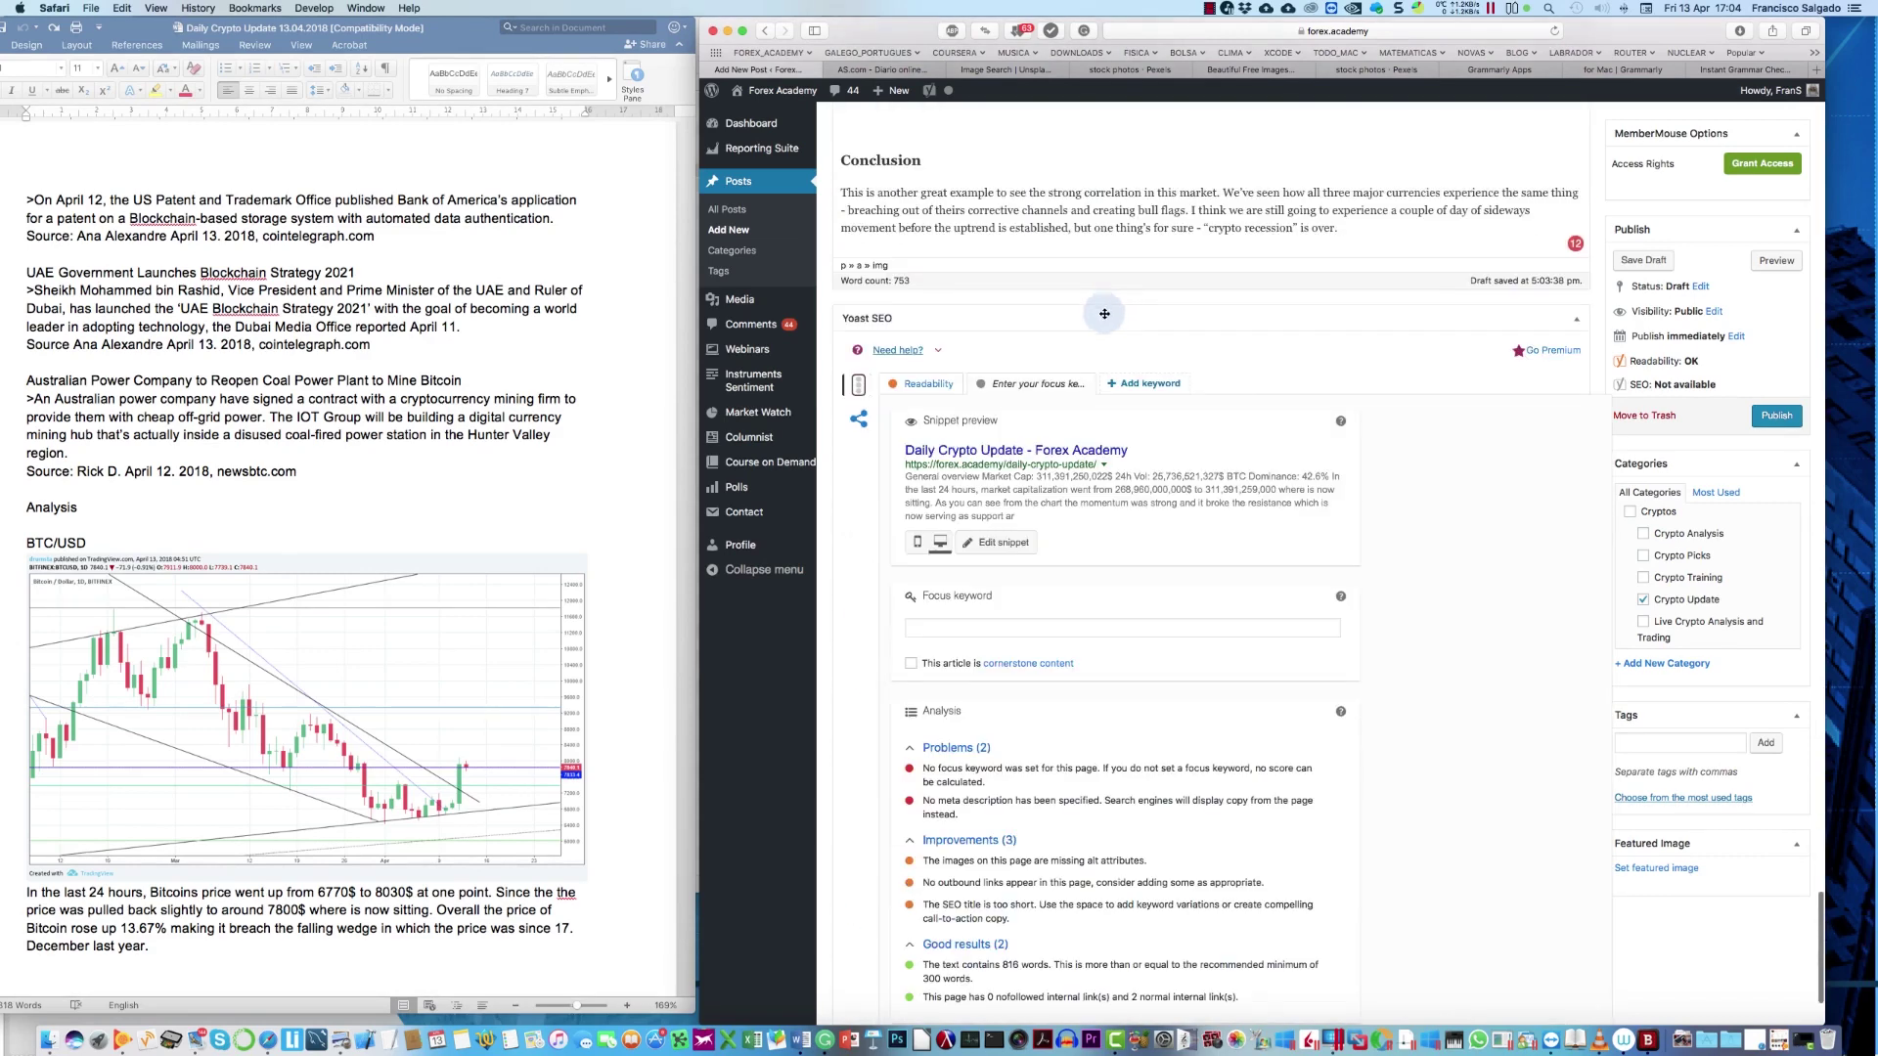
{"action": "left_click", "coordinate": [915, 626]}
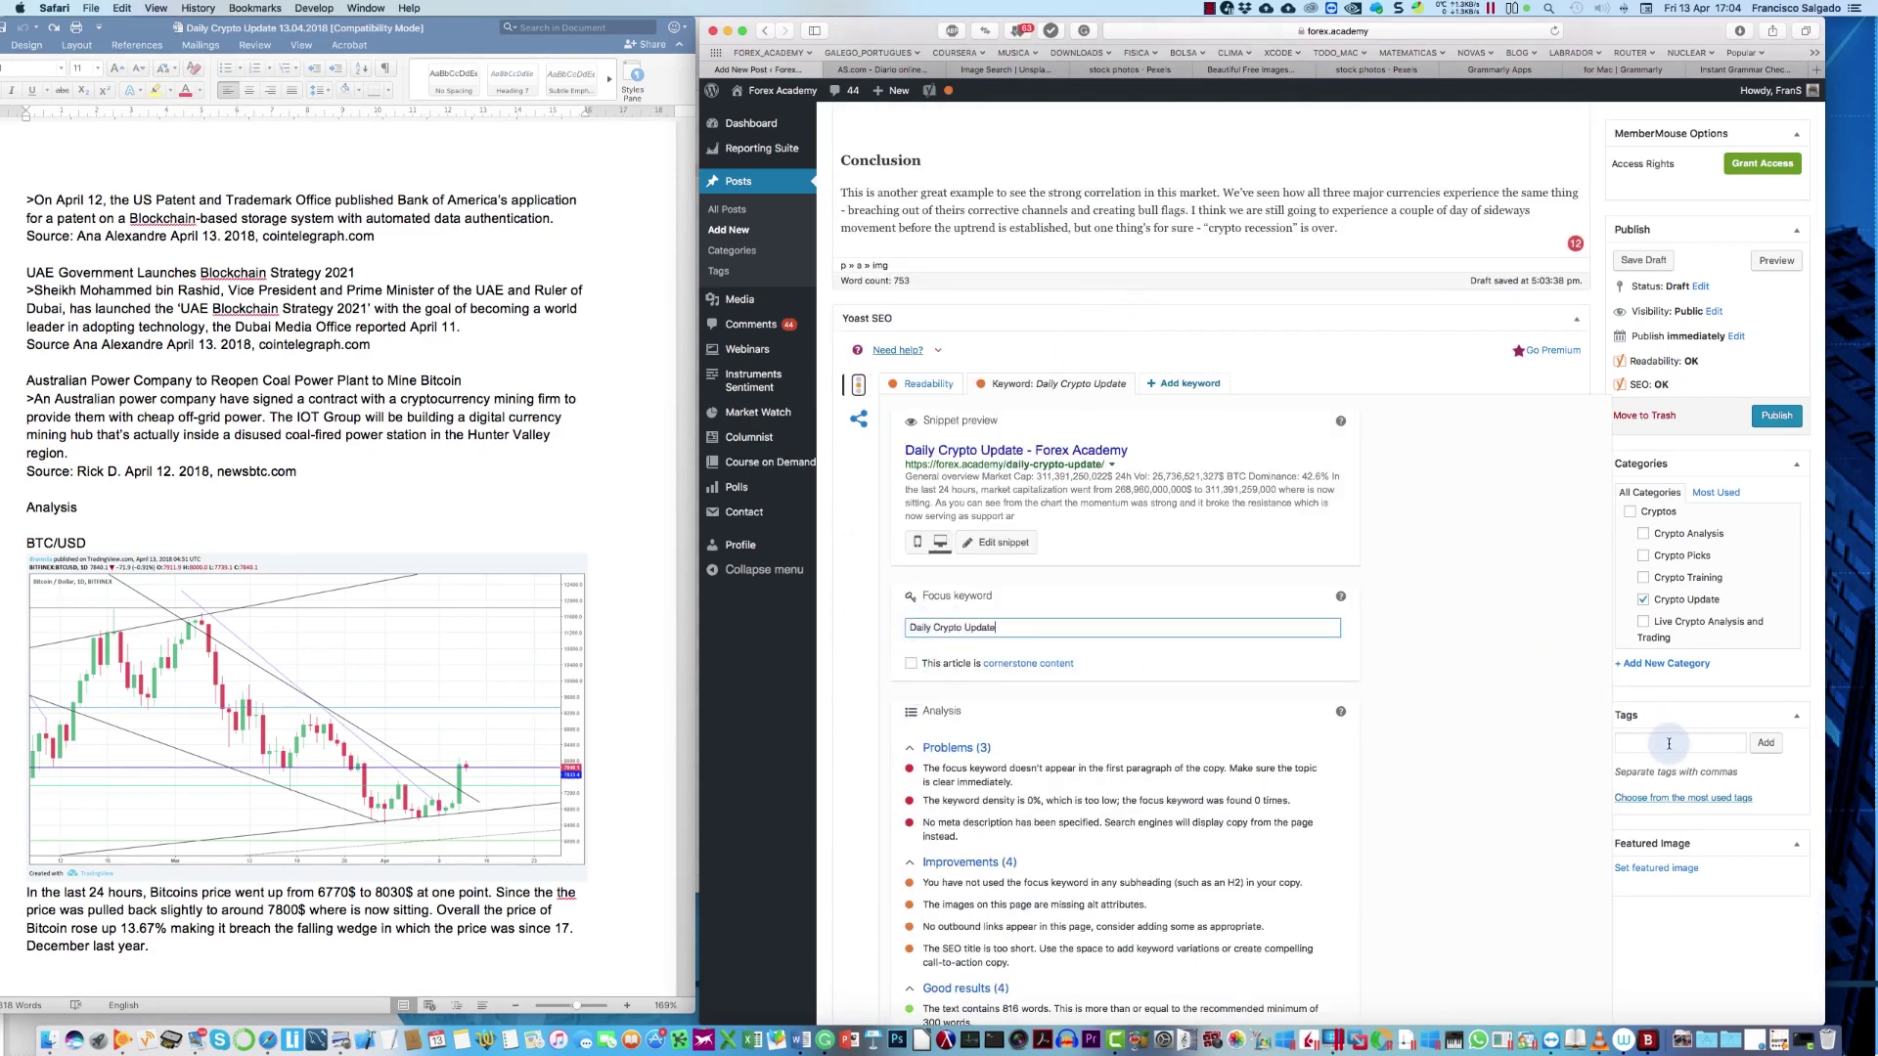
Step: Add the tags Crypto, cryptocurrencies, Bitcoin, BTC, ETH and Xrp to the post
{"action": "left_click", "coordinate": [1668, 744]}
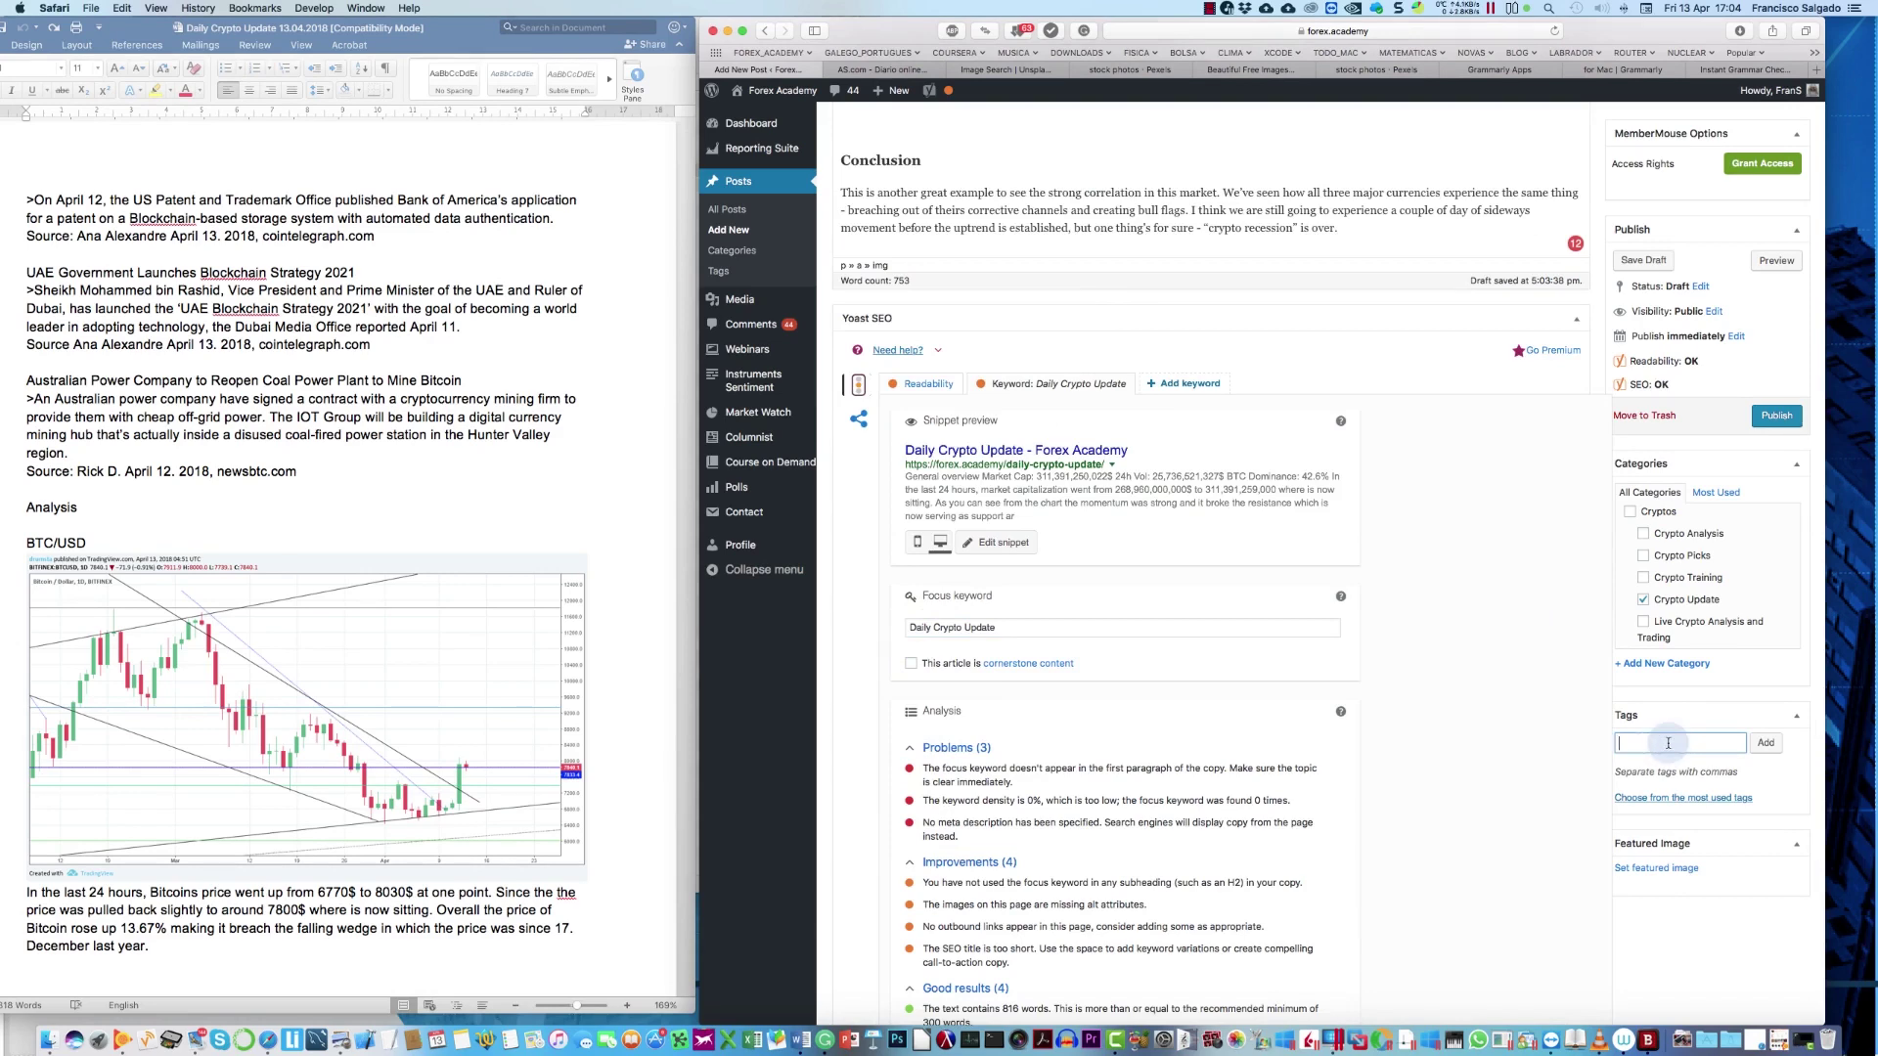
{"action": "type", "text": "Crypto, cryp"}
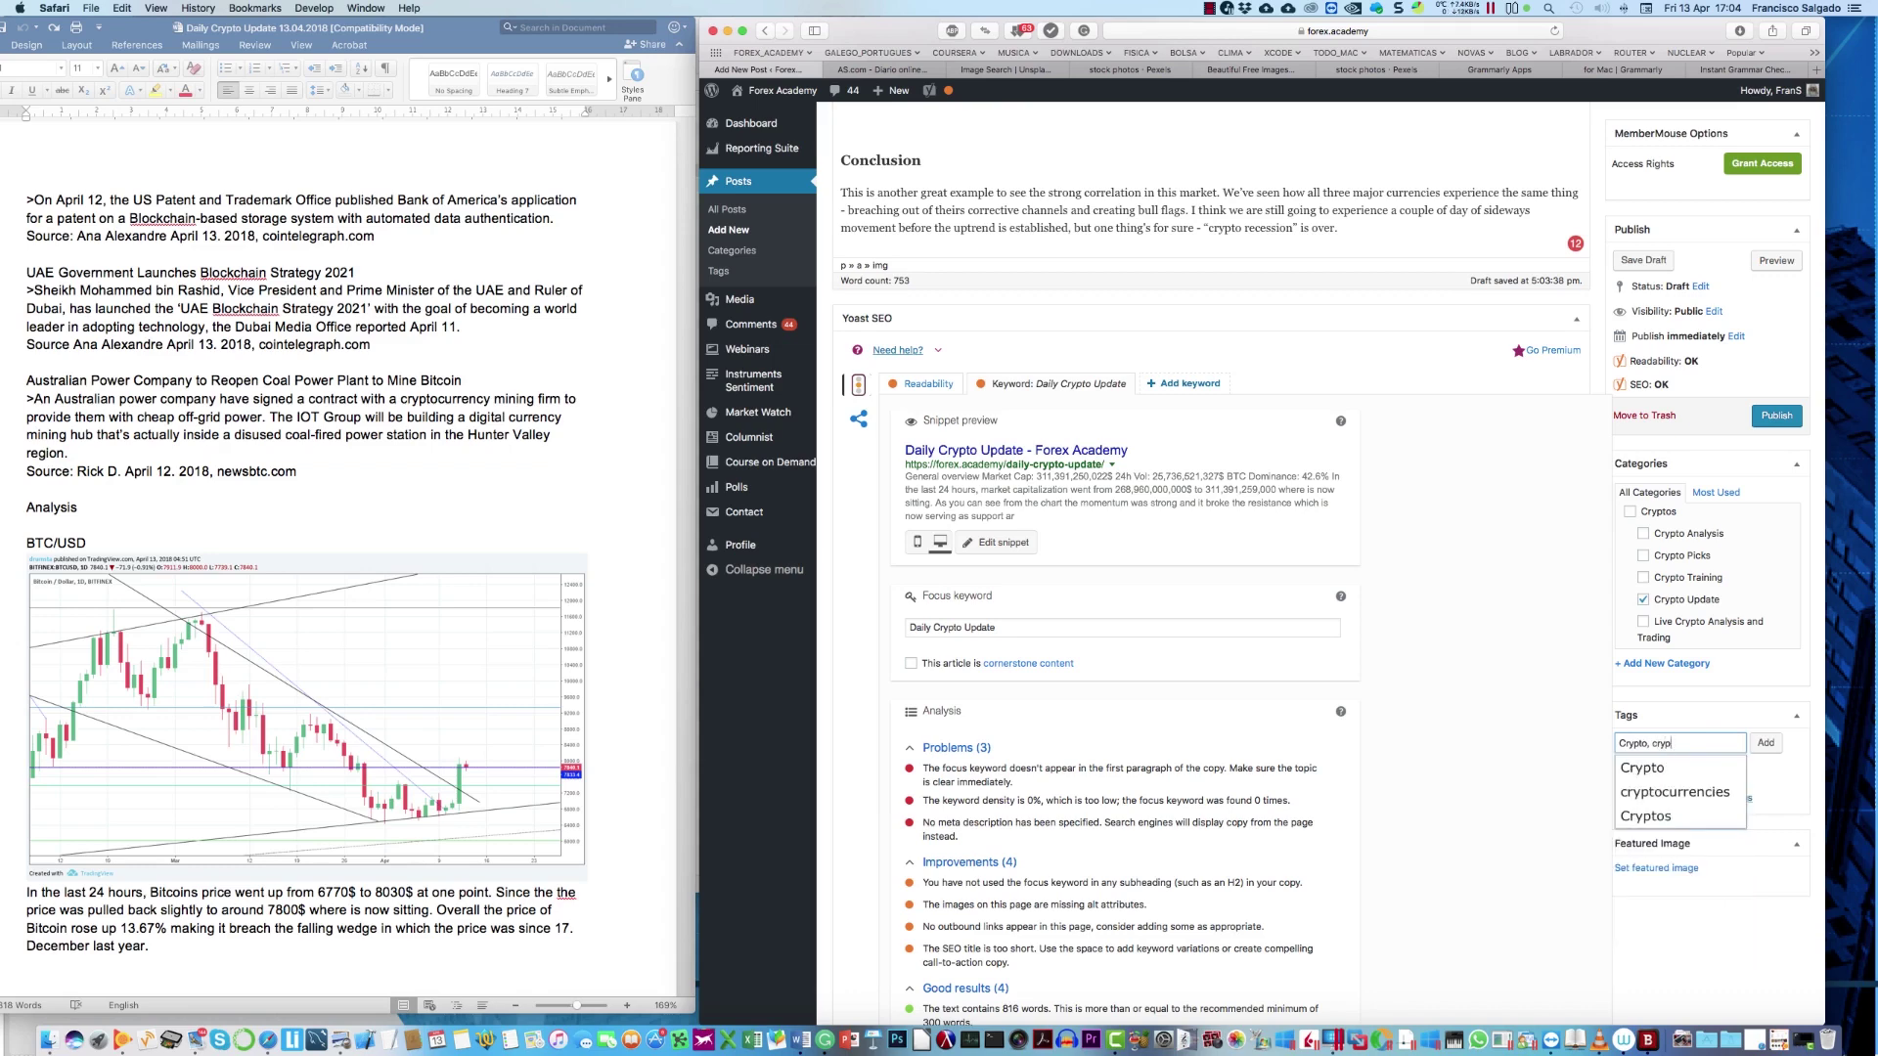
{"action": "left_click", "coordinate": [1644, 793]}
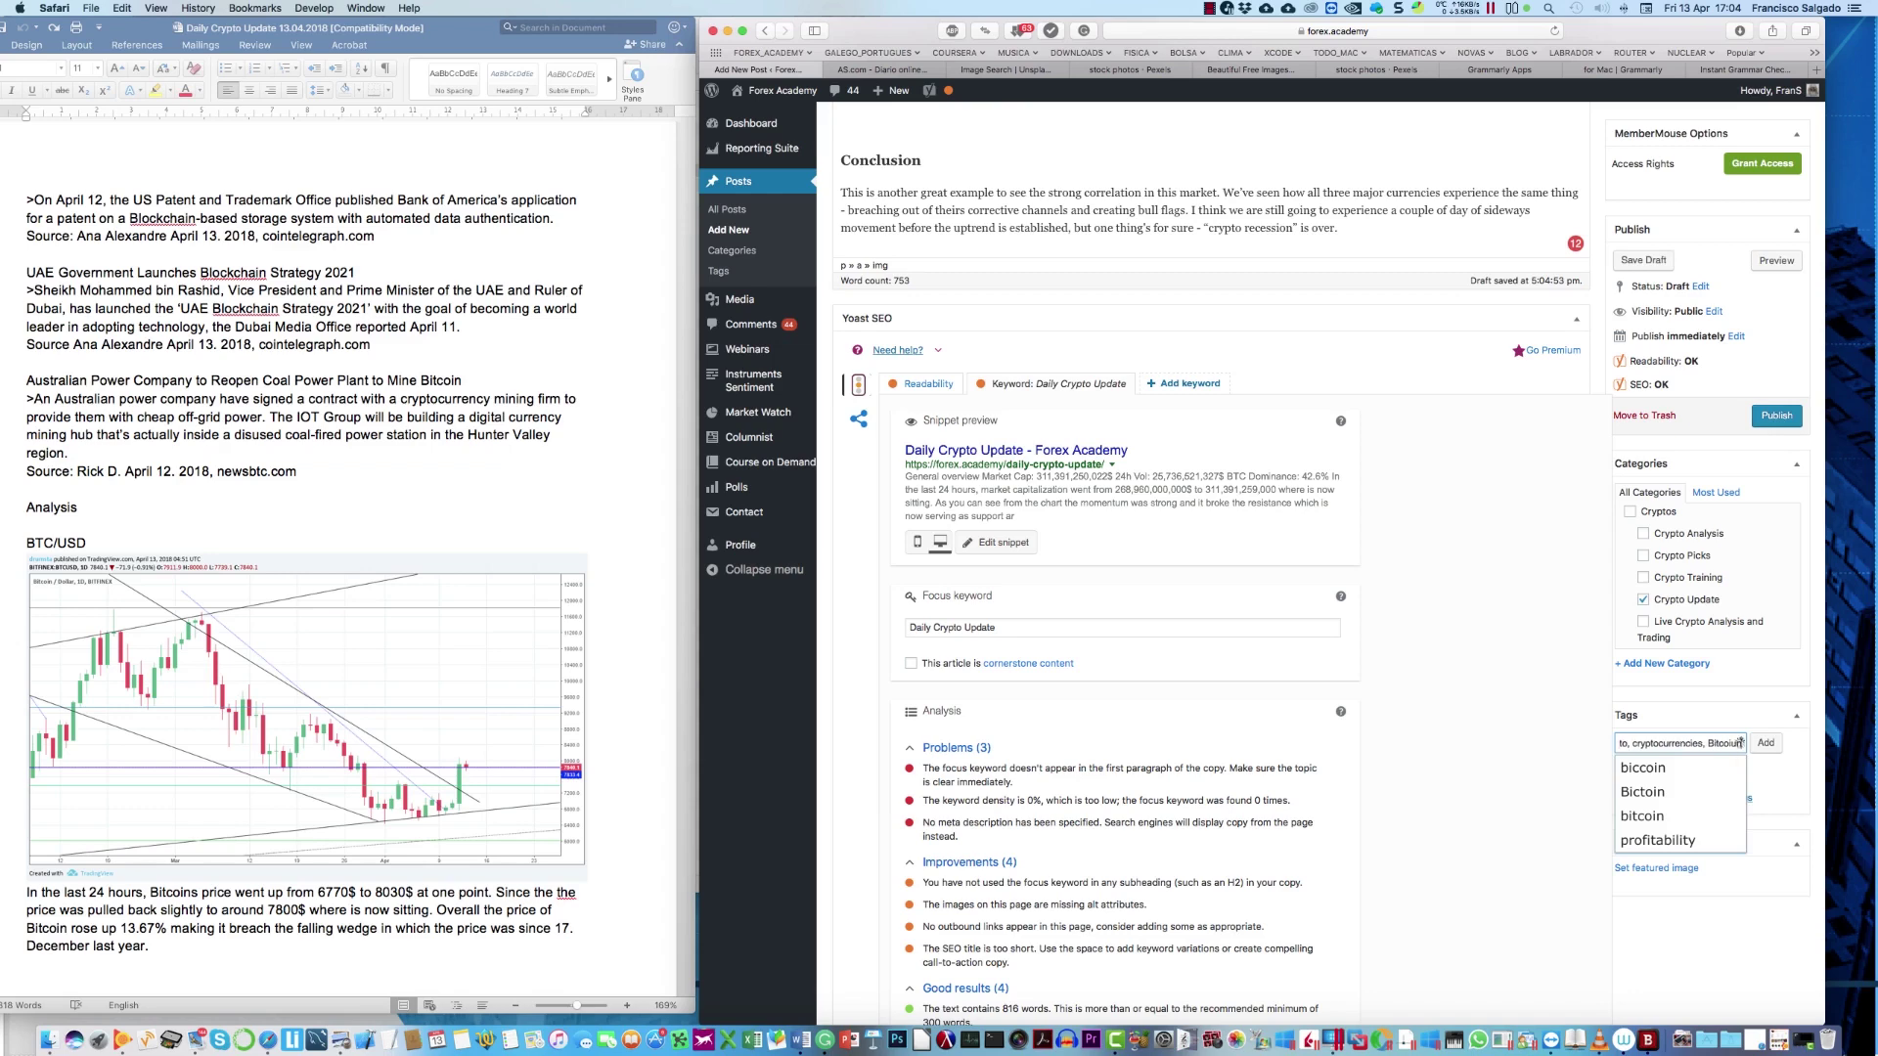
{"action": "type", "text": "Bitcoin"}
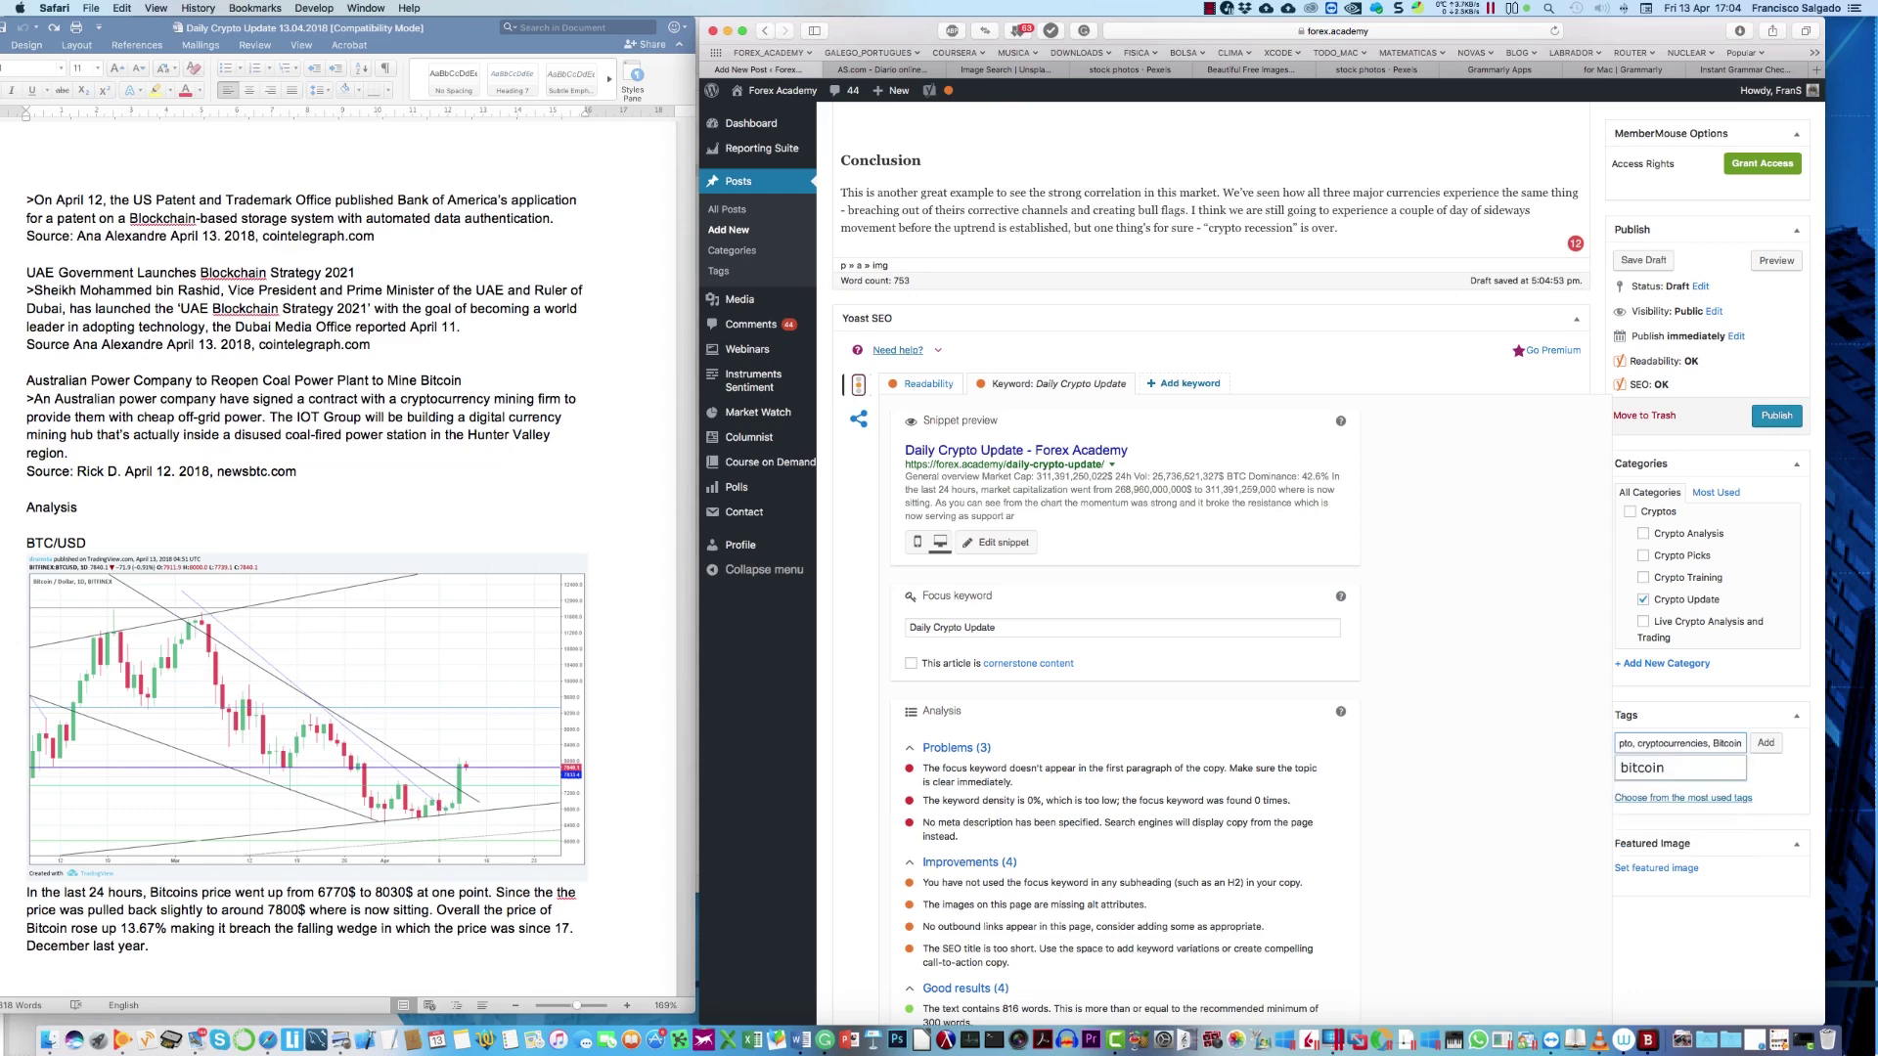
{"action": "type", "text": ", BTC,"}
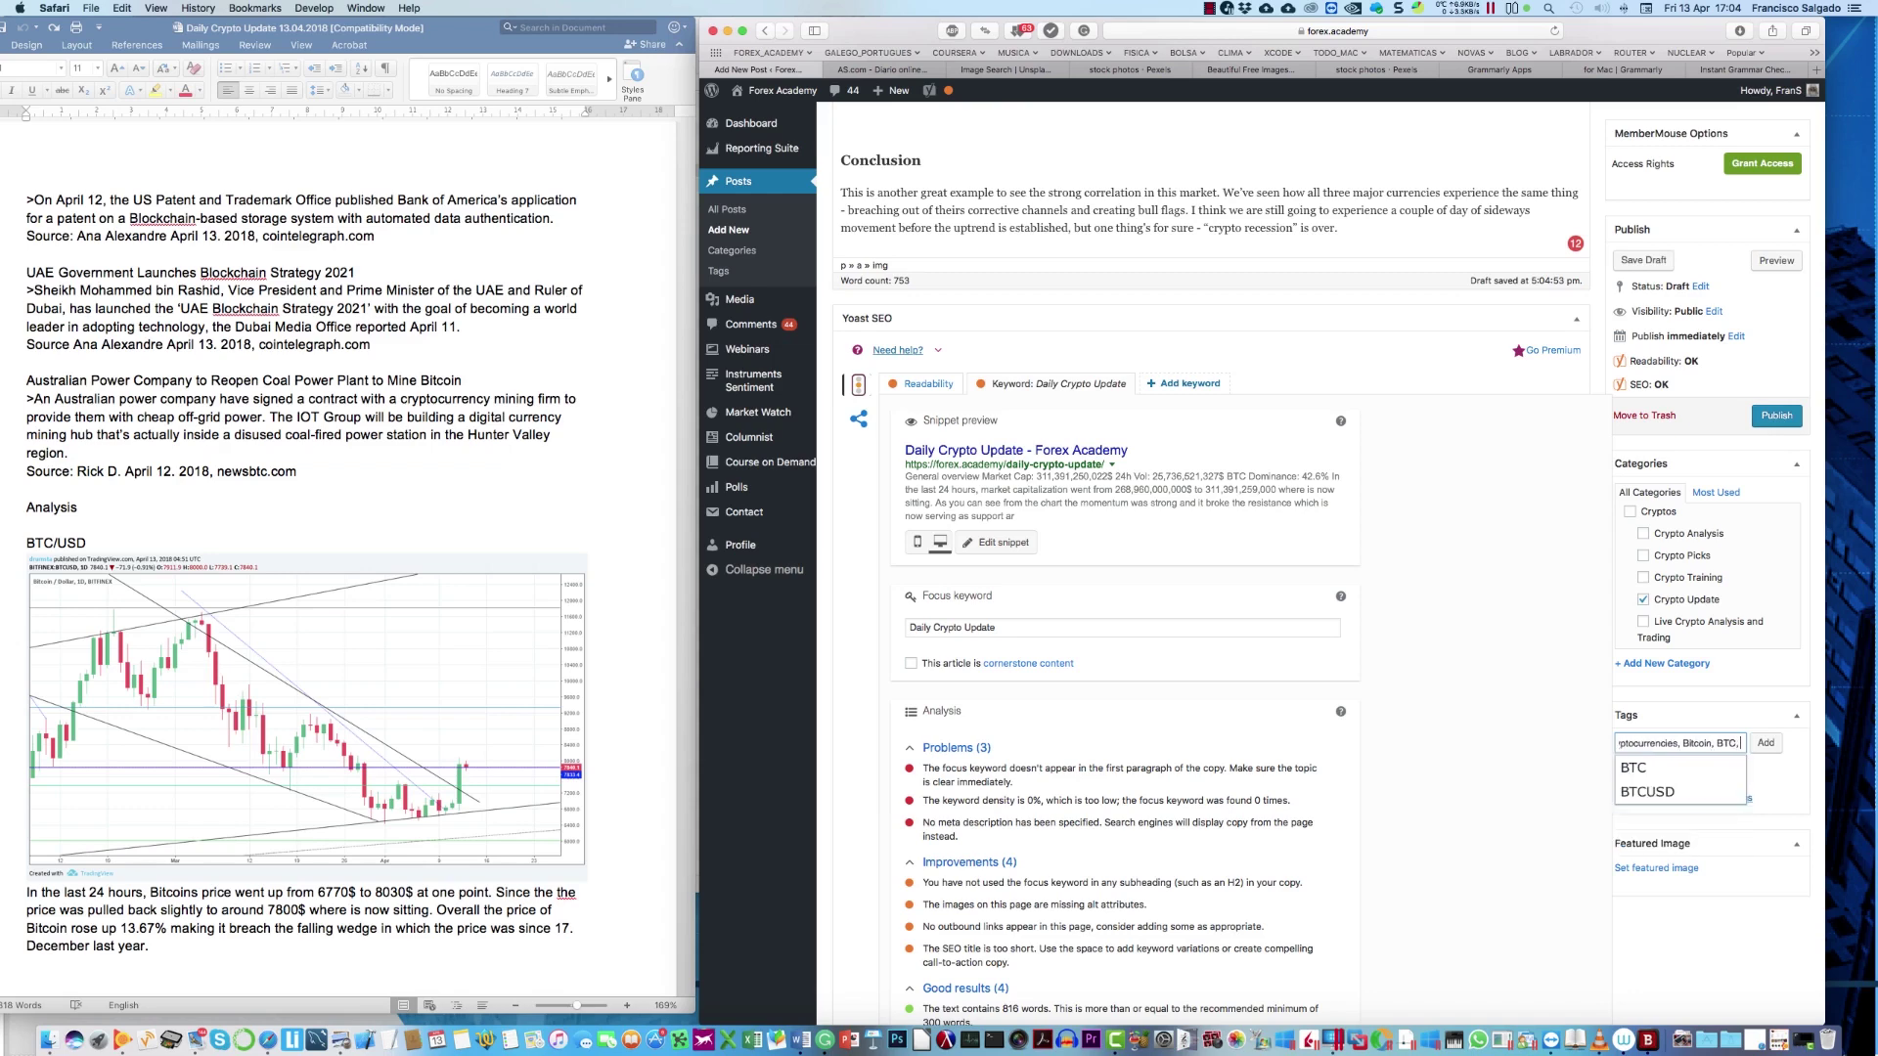
{"action": "type", "text": " FTH,"}
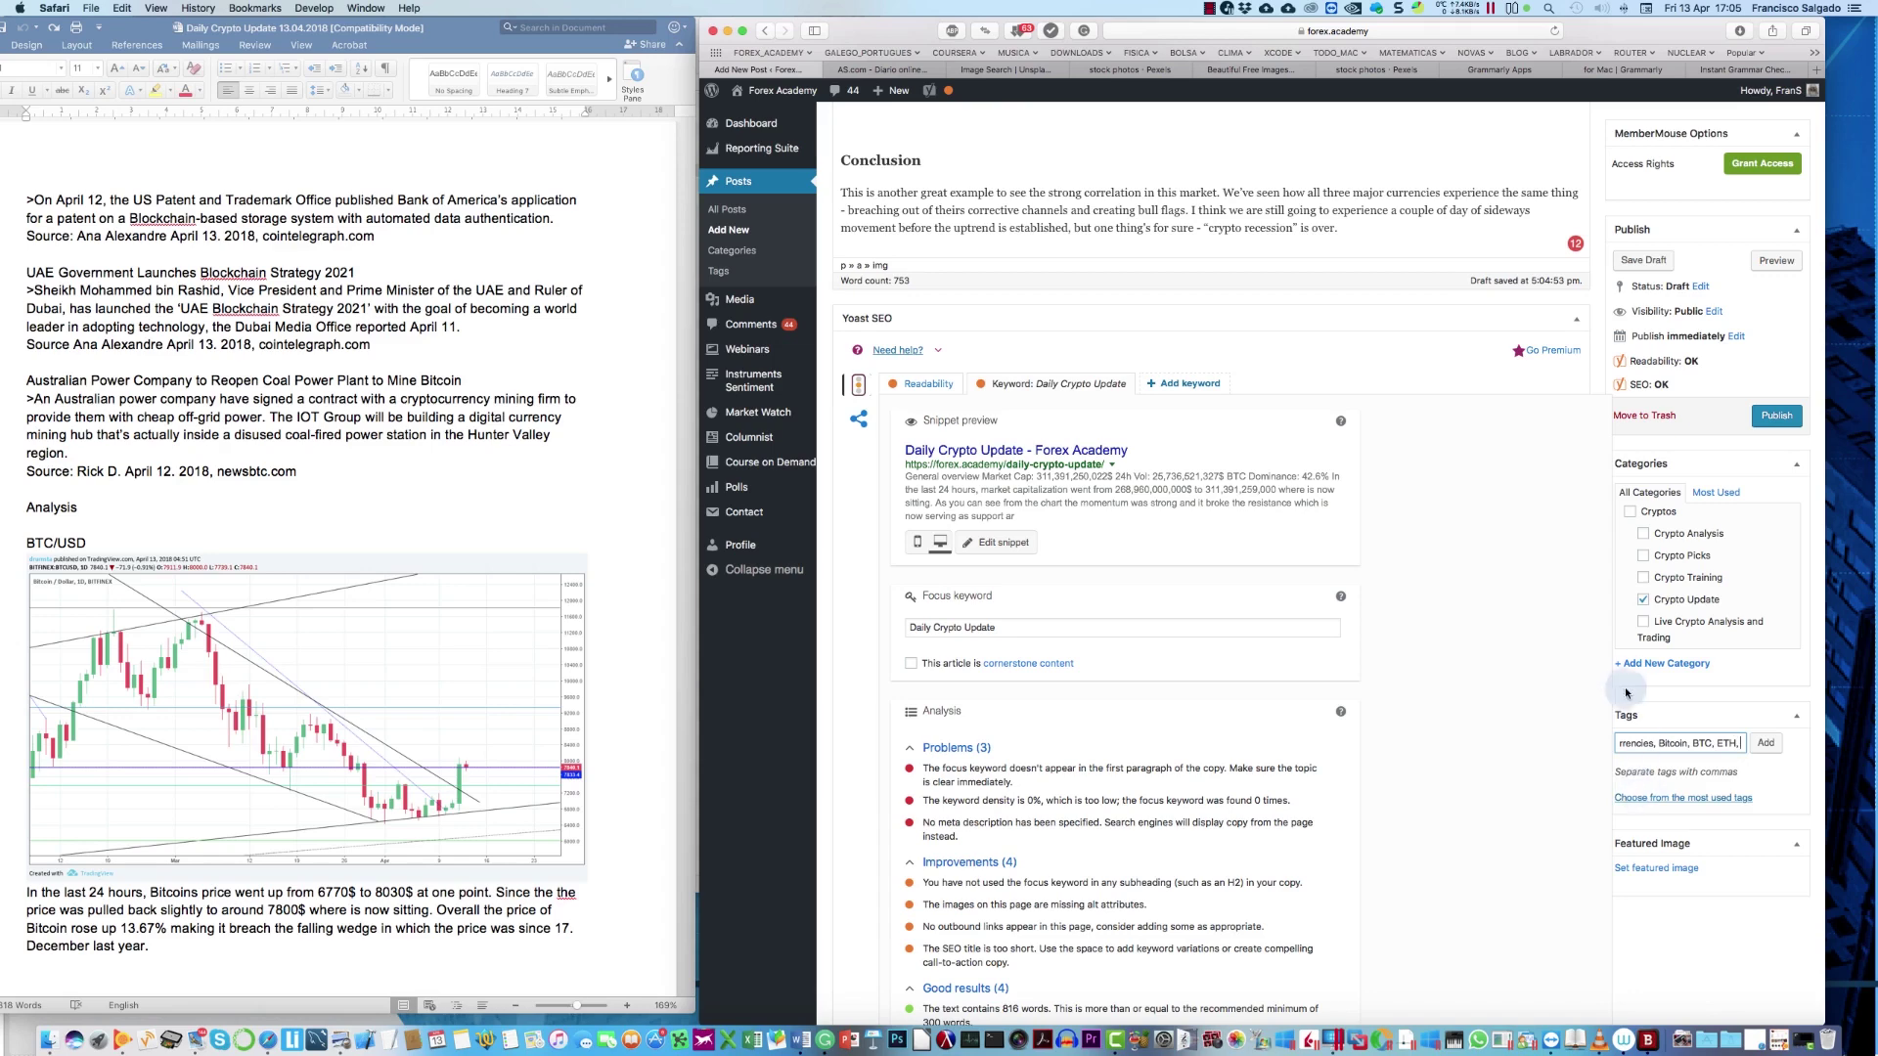
{"action": "scroll", "coordinate": [1740, 744], "scroll_direction": "down", "scroll_amount": 3}
{"action": "type", "text": "X"}
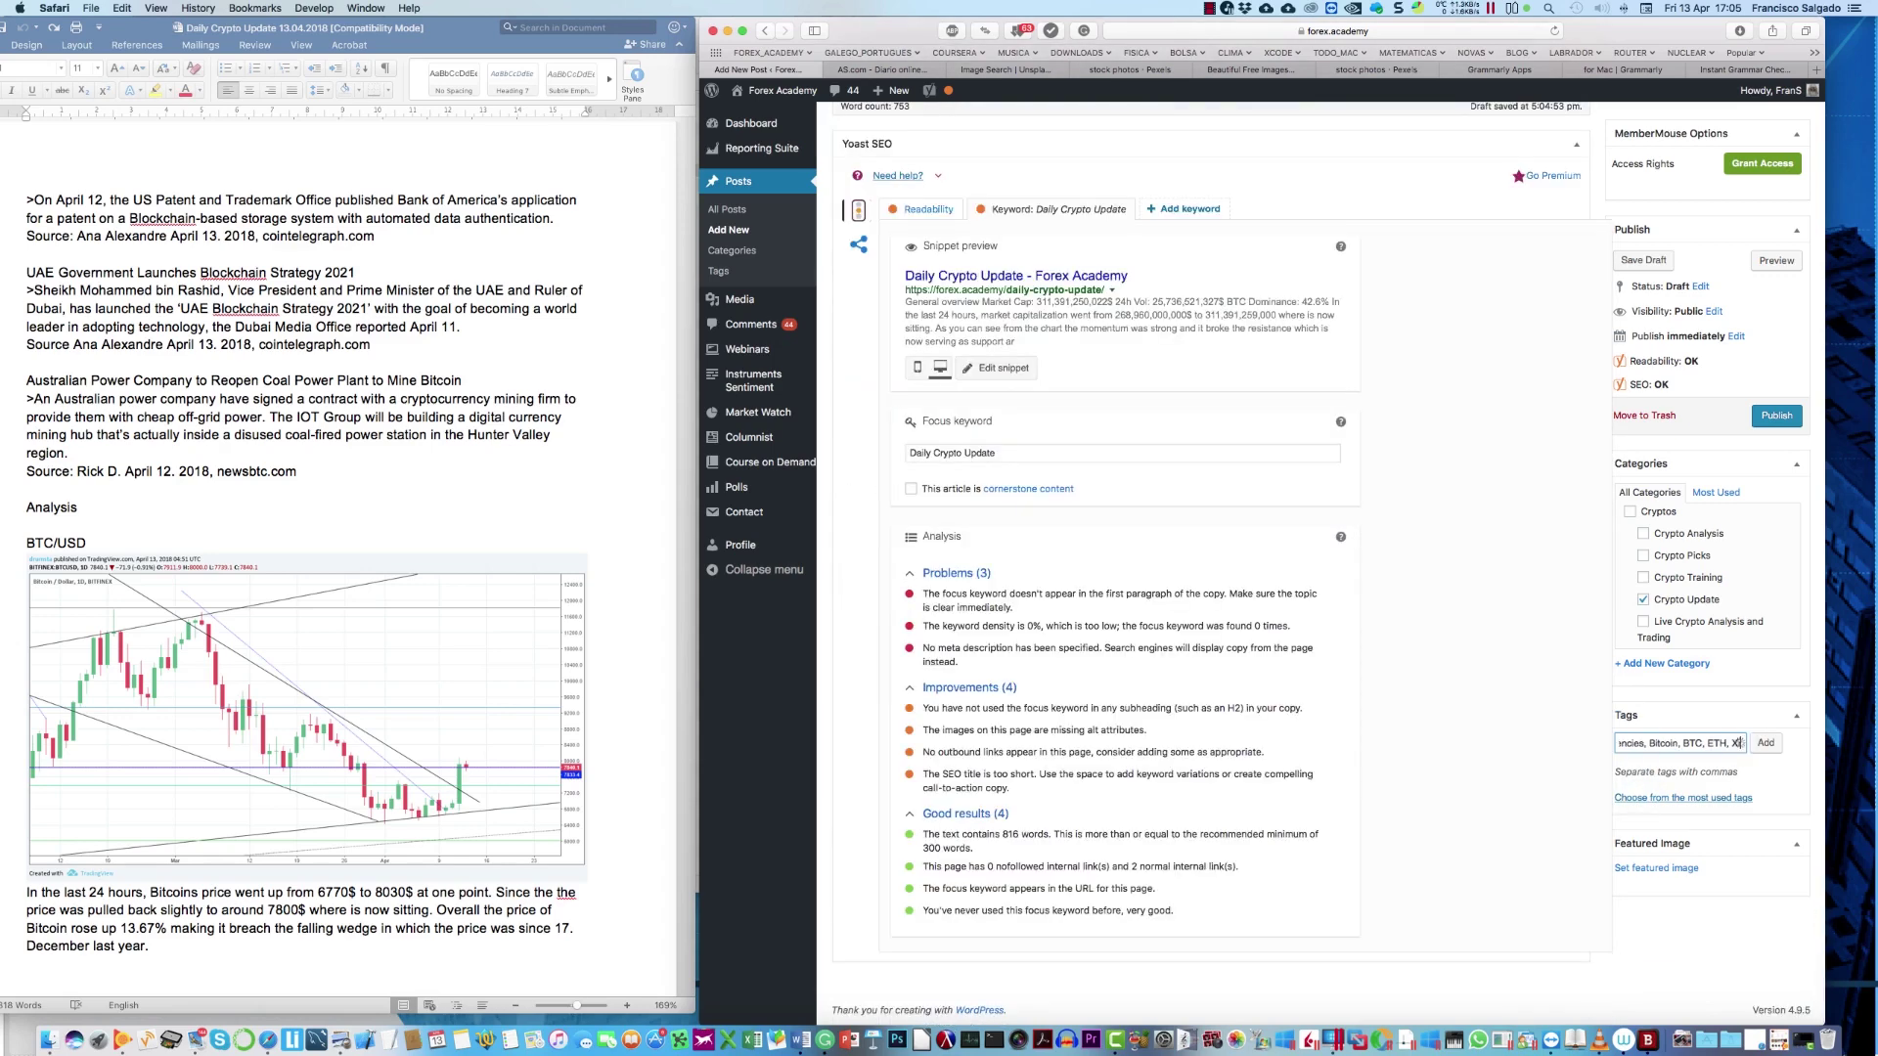
{"action": "type", "text": "rp"}
{"action": "left_click", "coordinate": [1763, 745]}
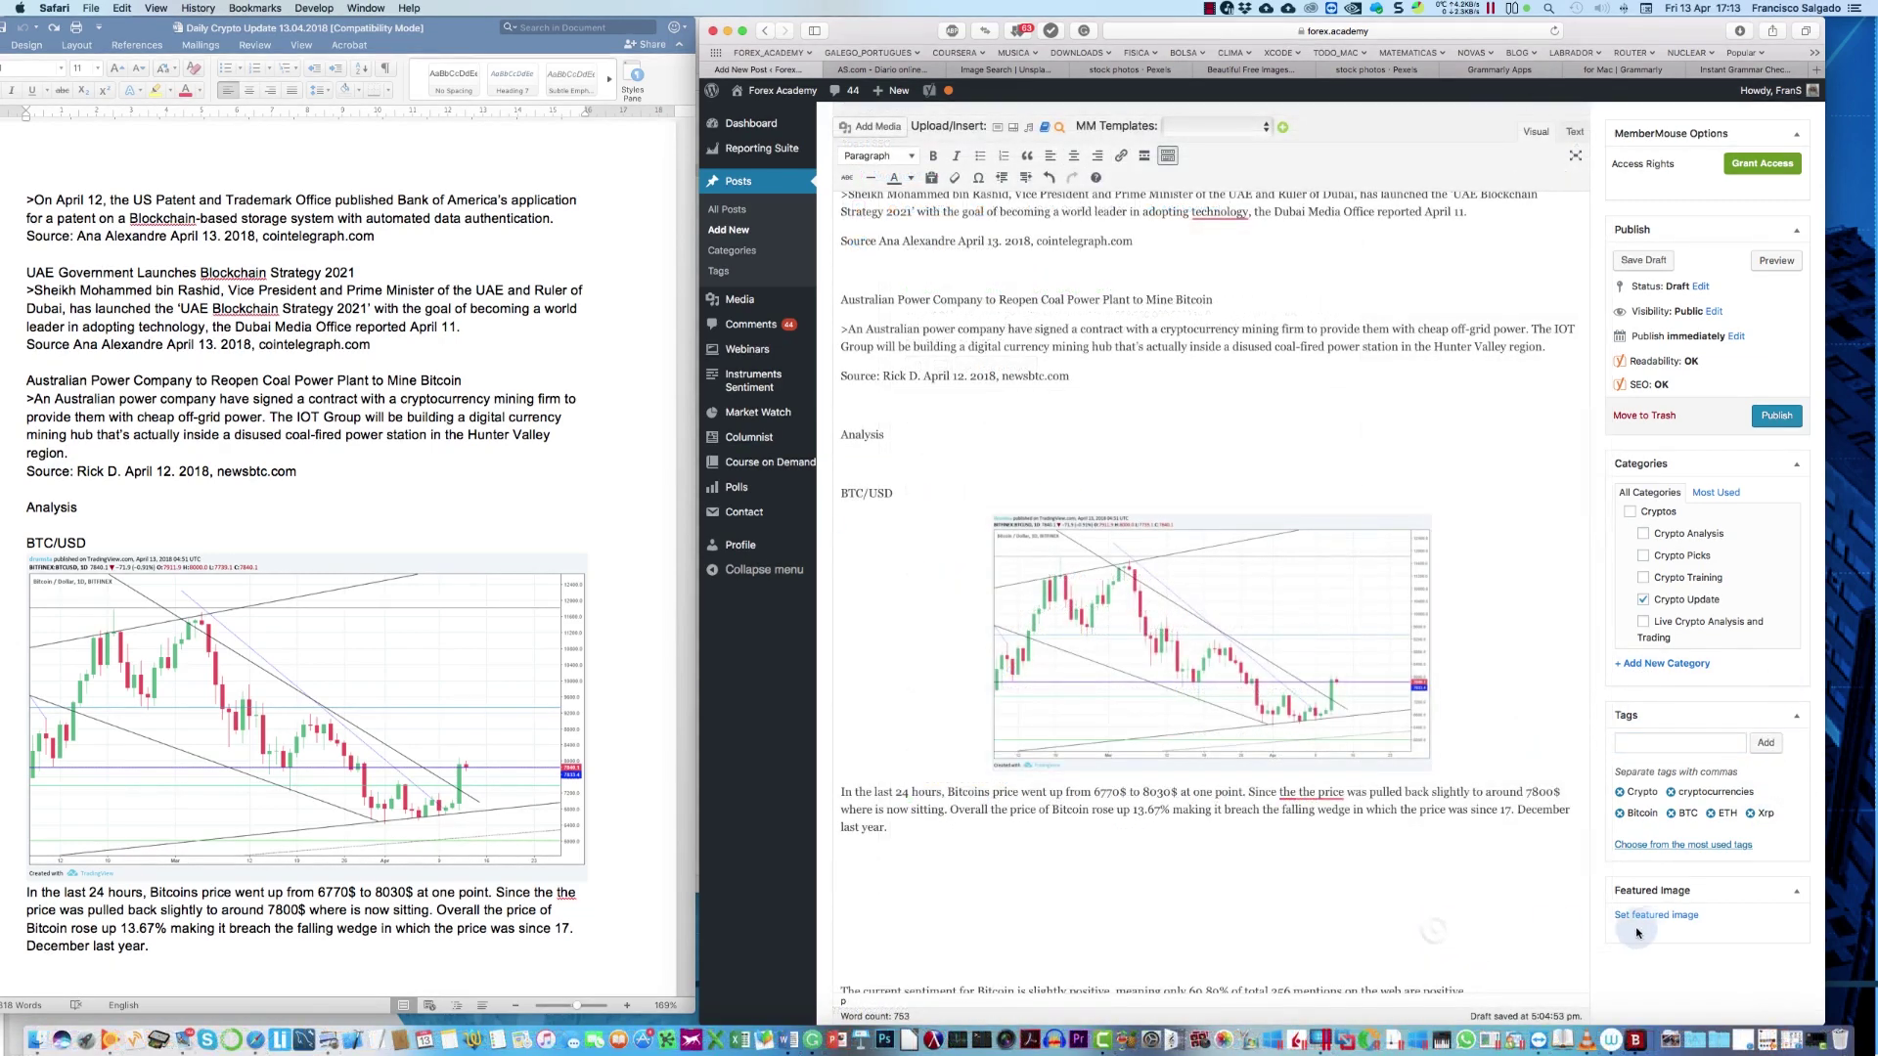
Step: Choose the gold bitcoin coins photo from the Media Library as the featured image
{"action": "scroll", "coordinate": [1511, 917], "scroll_direction": "down", "scroll_amount": 3}
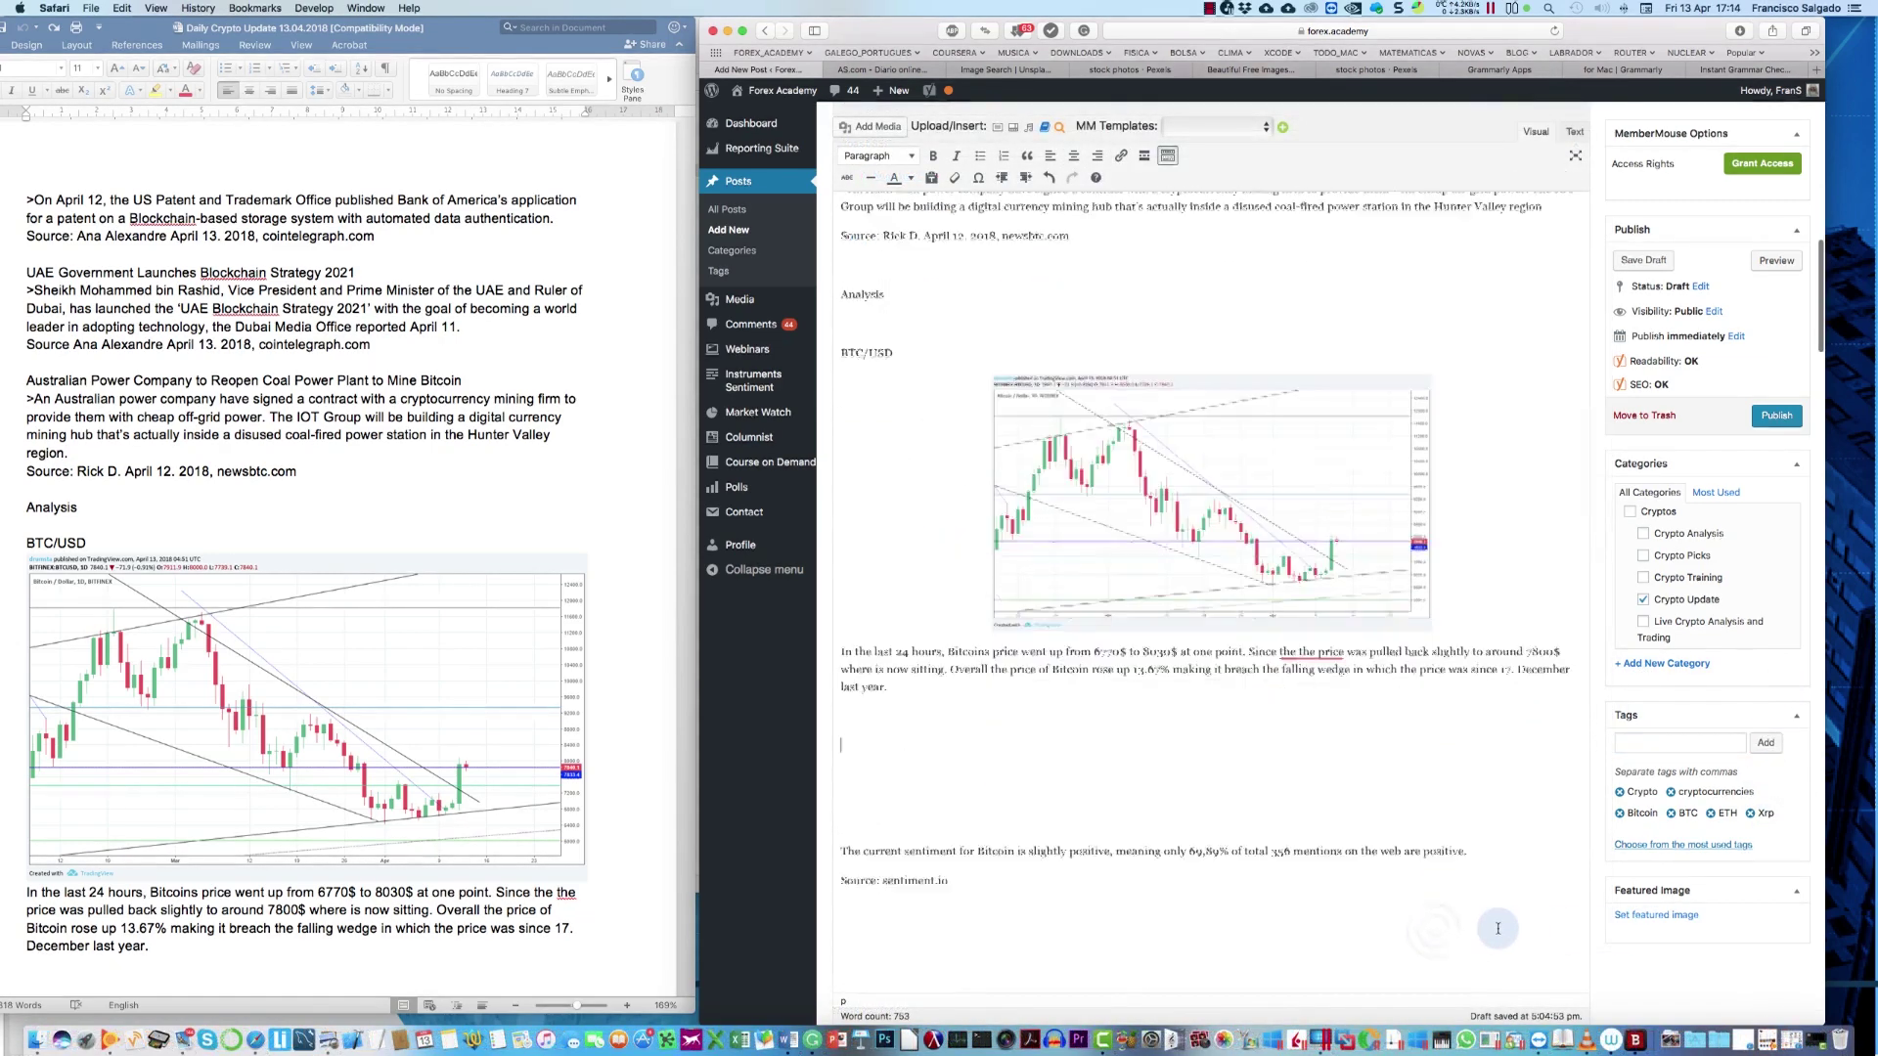
{"action": "left_click", "coordinate": [1653, 914]}
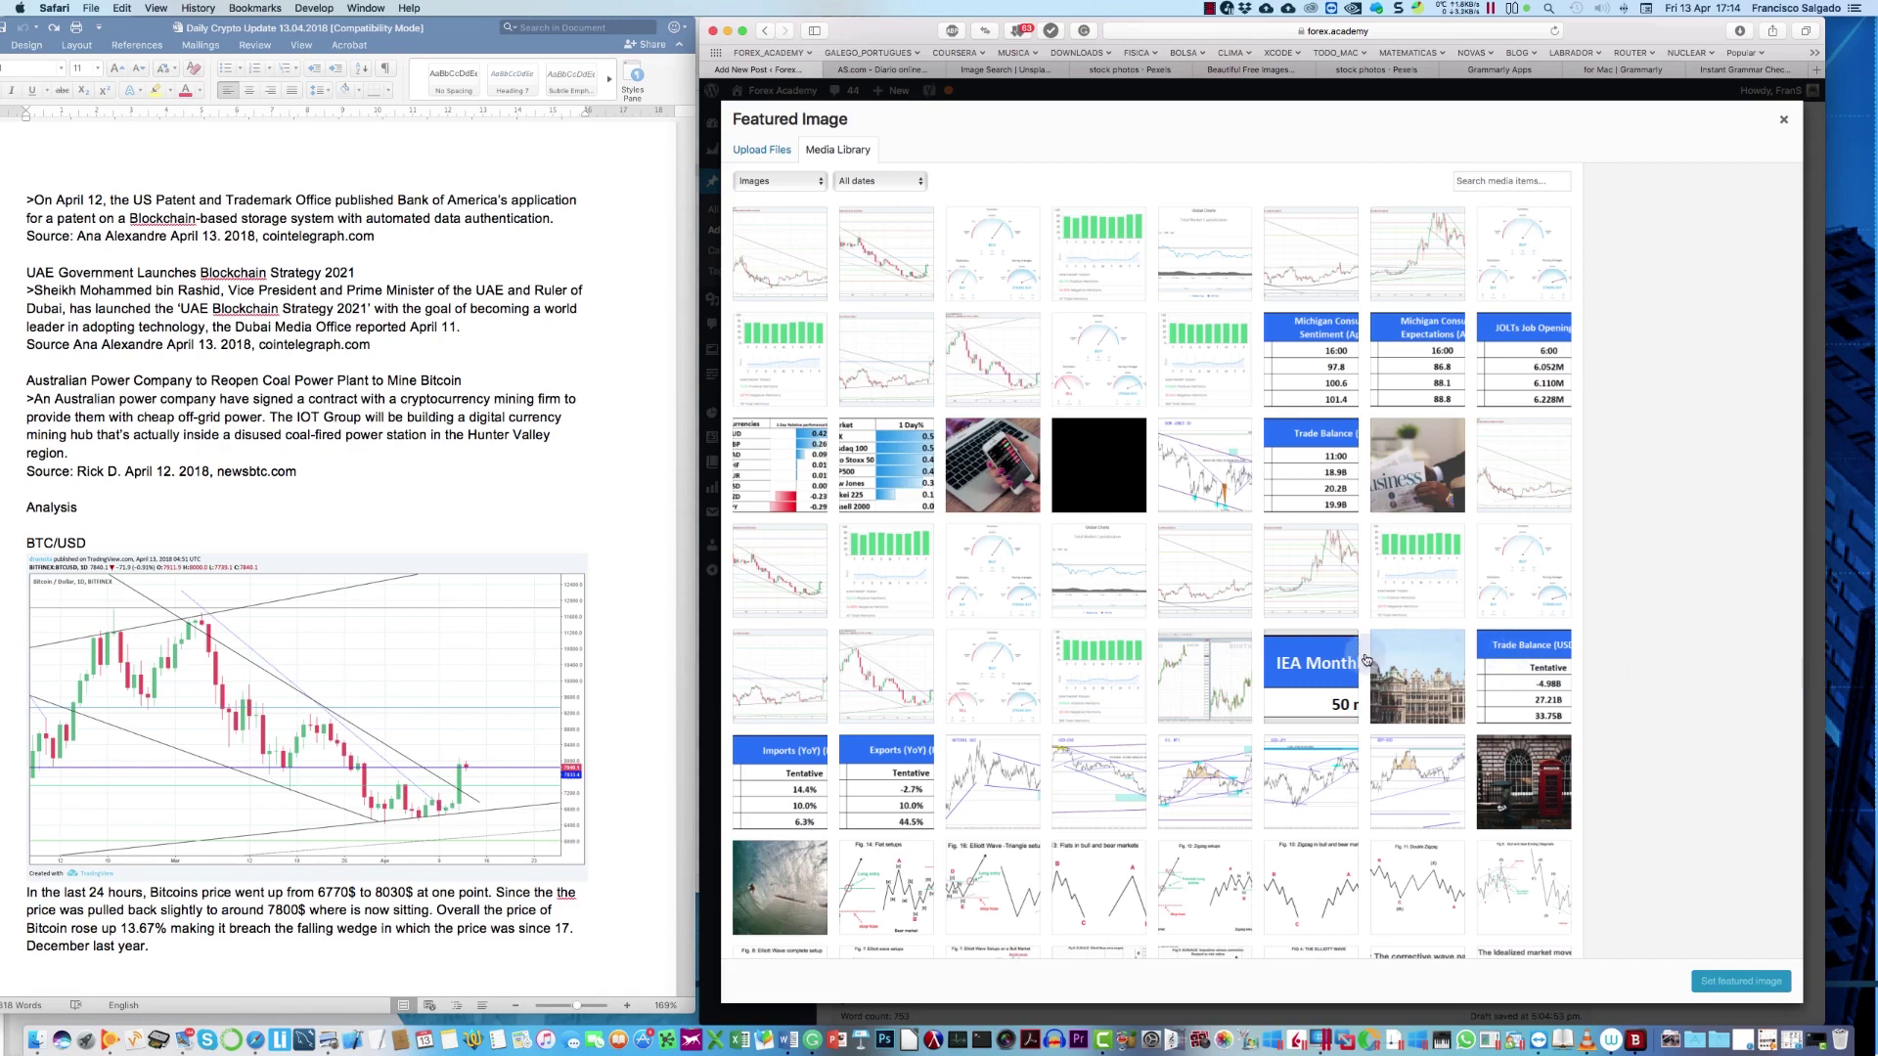
{"action": "scroll", "coordinate": [1366, 660], "scroll_direction": "down", "scroll_amount": 10}
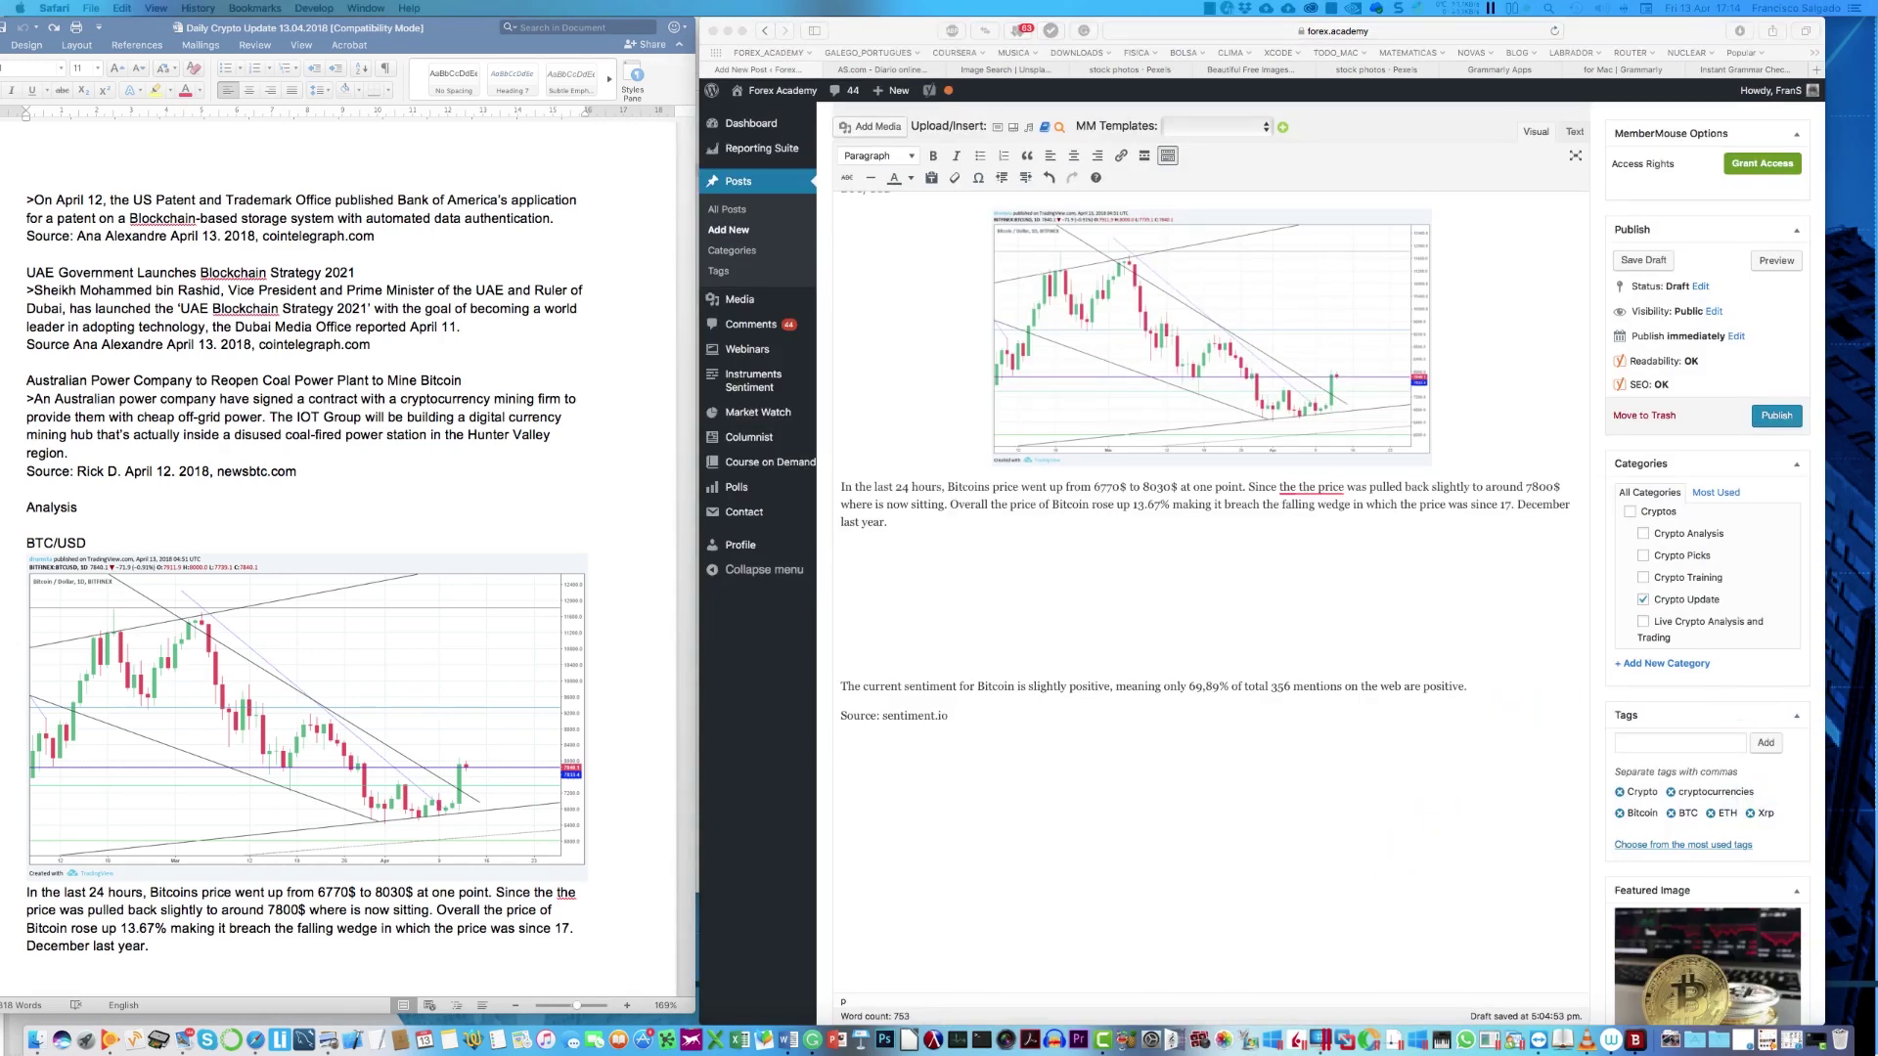
Step: Stop briefly on the Pexels stock-photo site, then move on to Unsplash
{"action": "key", "text": "super+t"}
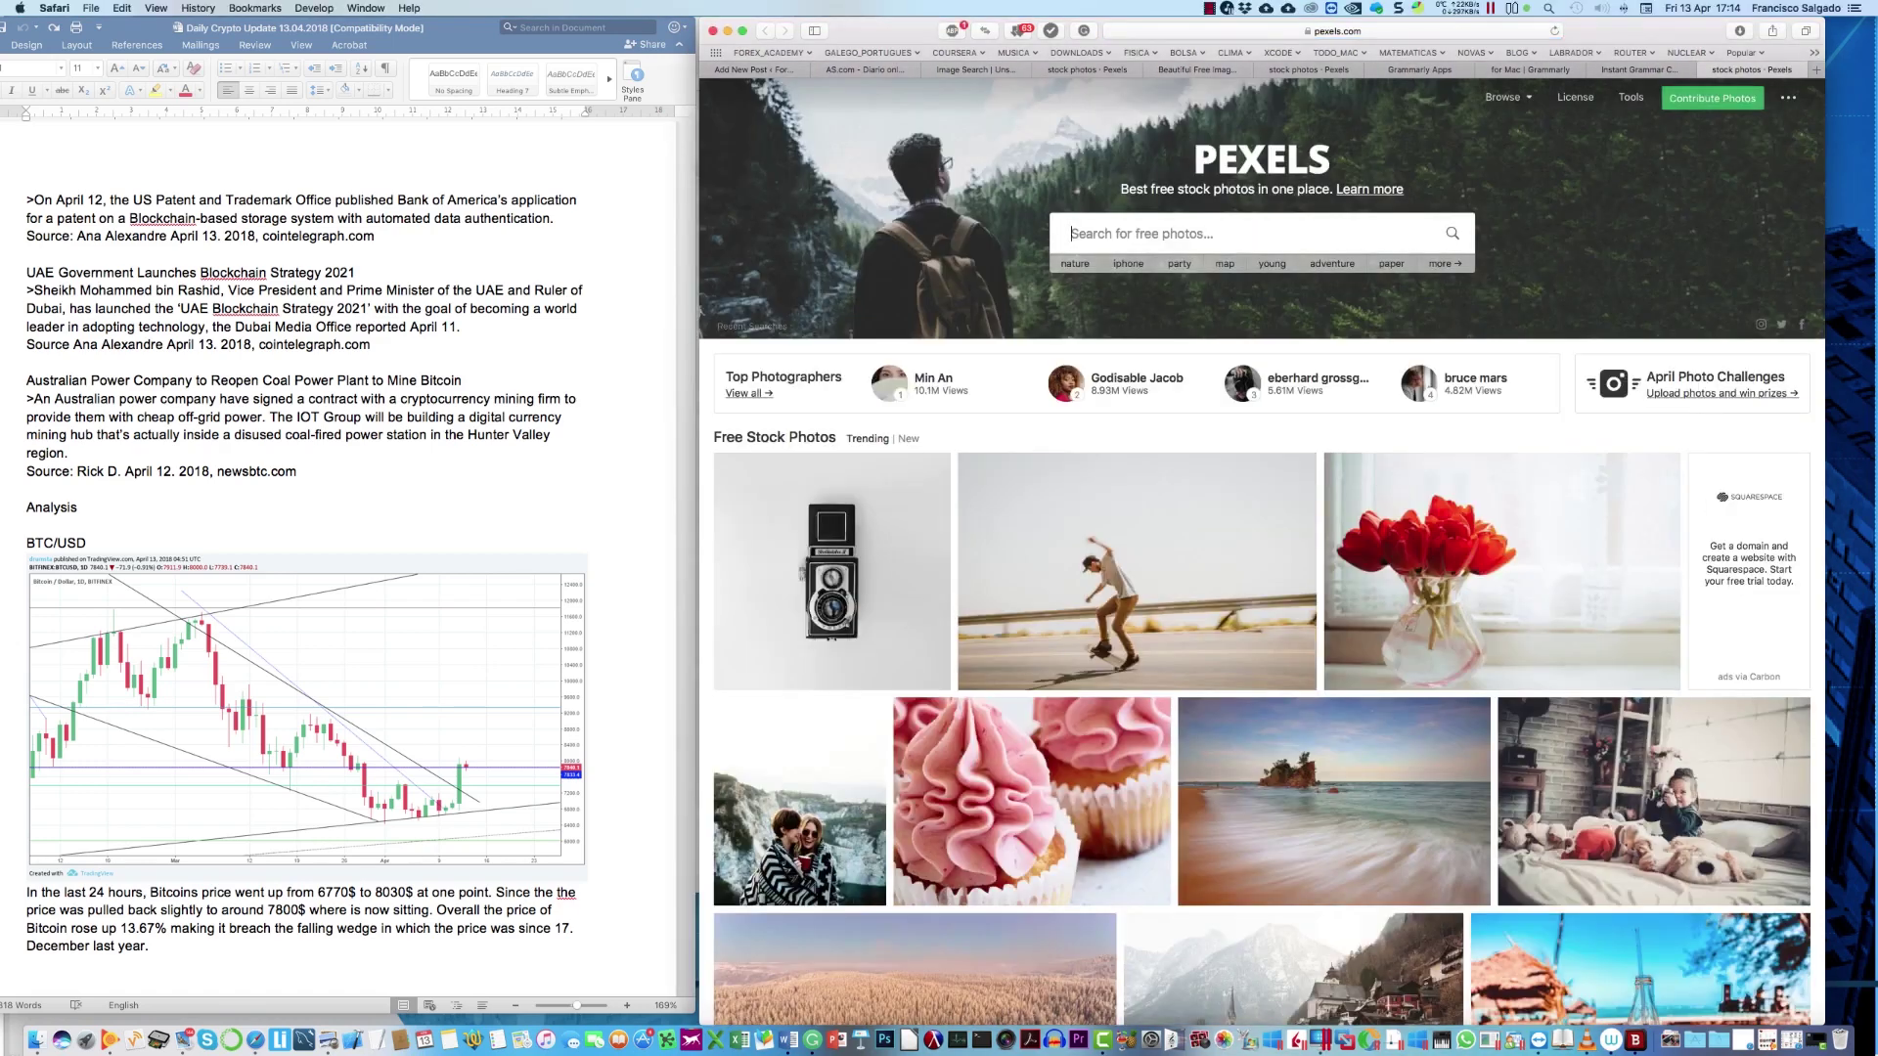
{"action": "key", "text": "super+5"}
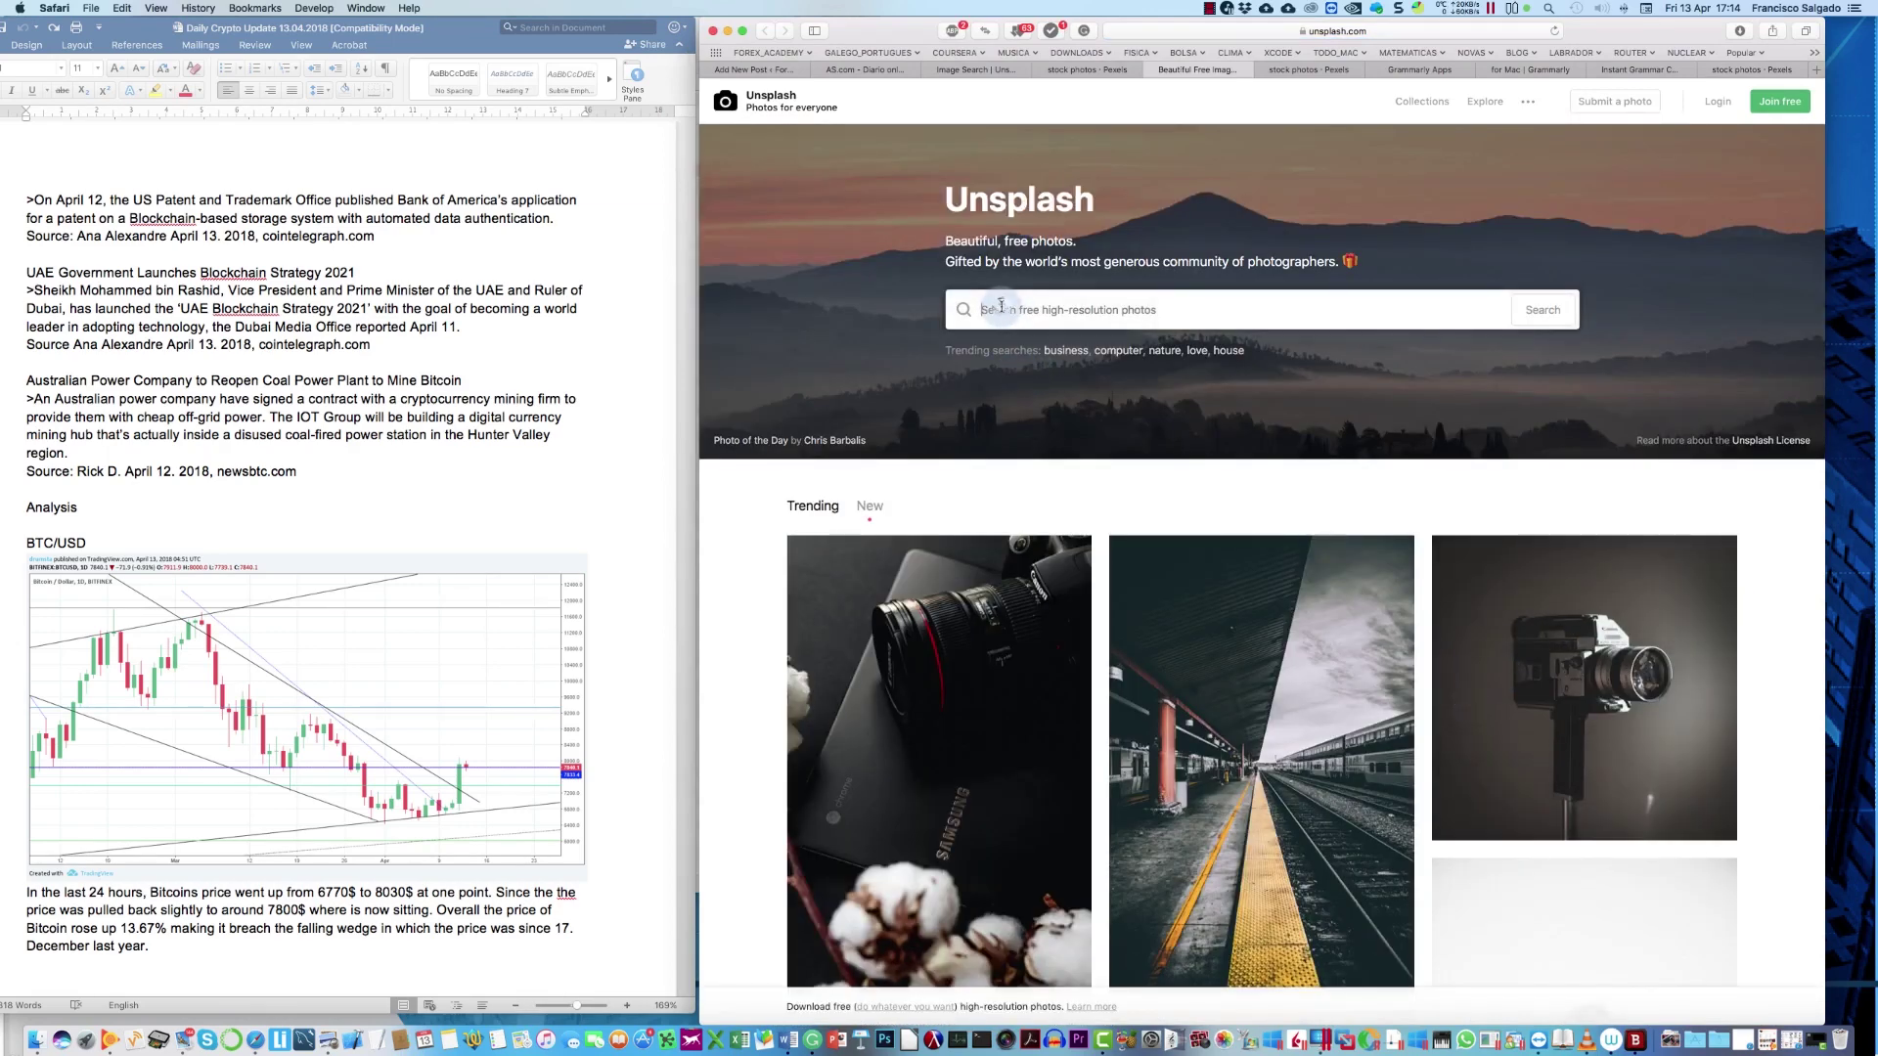
Step: Search Unsplash for 'bitcoin' and scroll through the results
{"action": "left_click", "coordinate": [1001, 306]}
{"action": "type", "text": "bitcoin"}
{"action": "key", "text": "Return"}
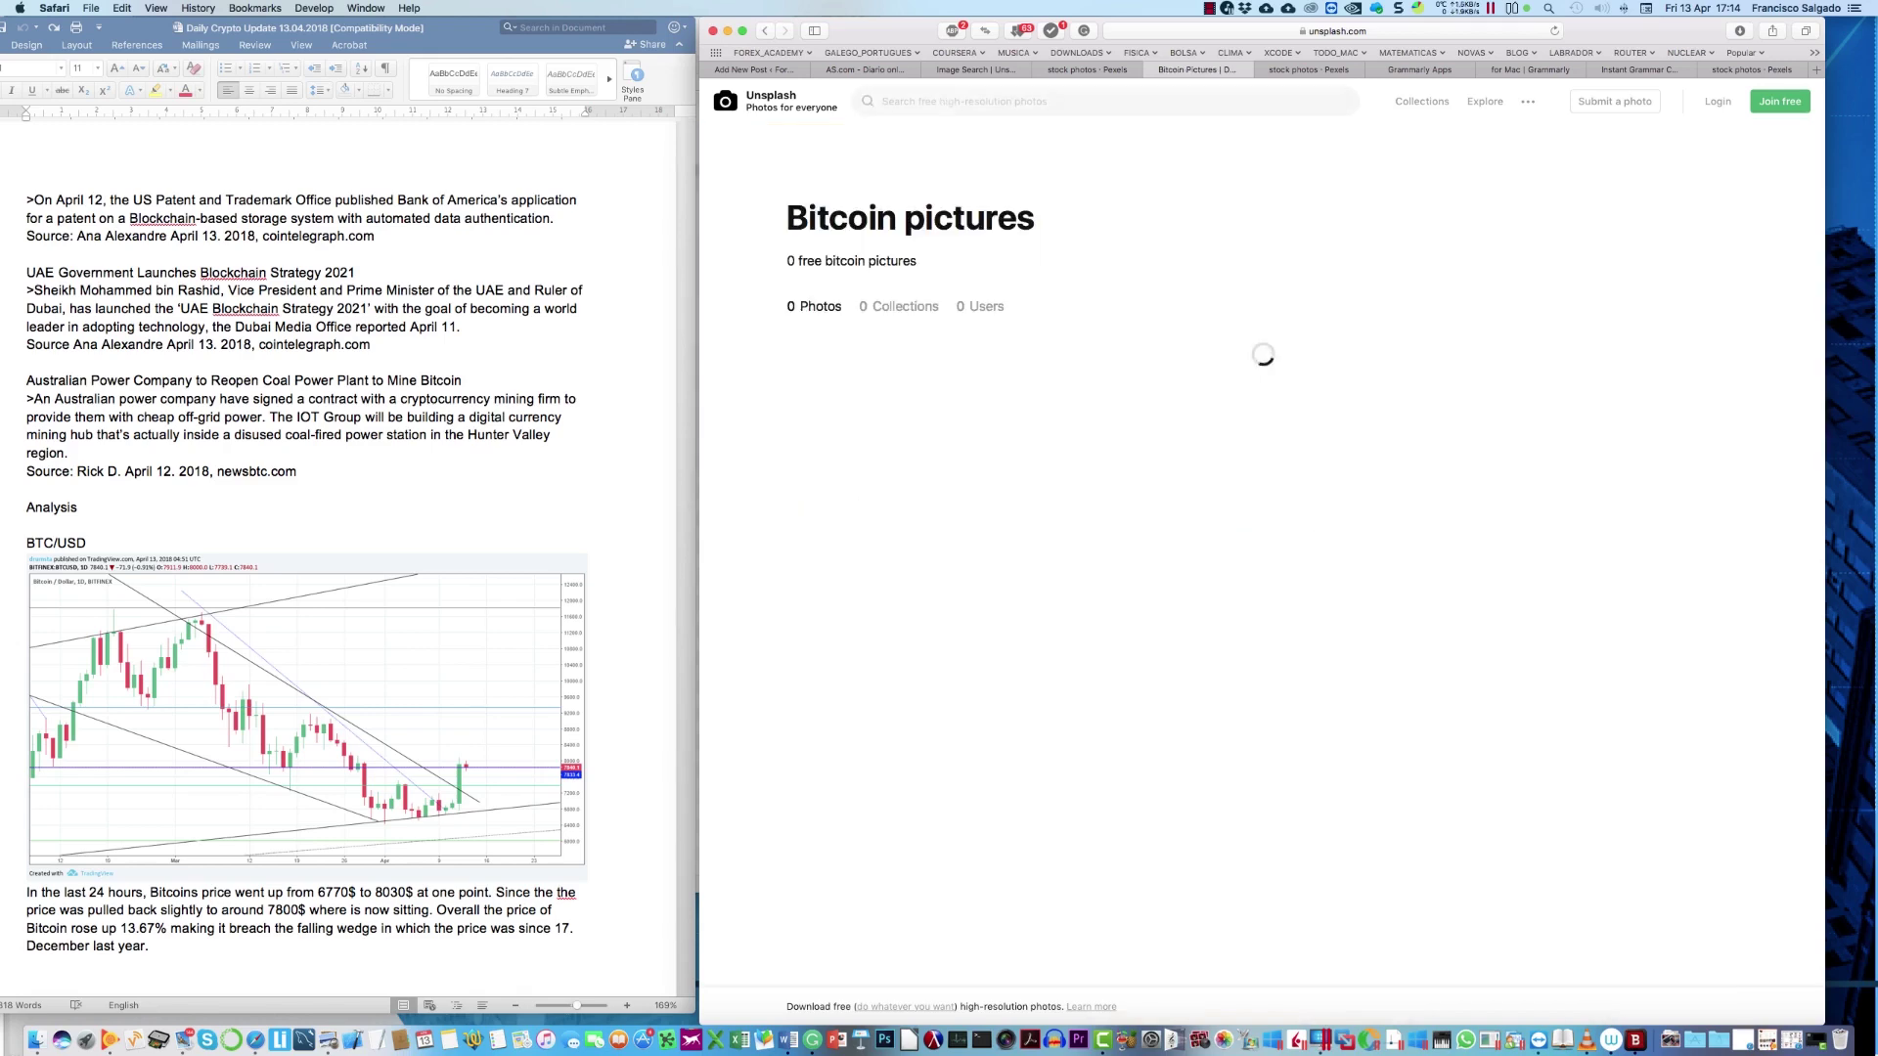
{"action": "scroll", "coordinate": [1157, 528], "scroll_direction": "down", "scroll_amount": 1}
{"action": "scroll", "coordinate": [1157, 528], "scroll_direction": "down", "scroll_amount": 7}
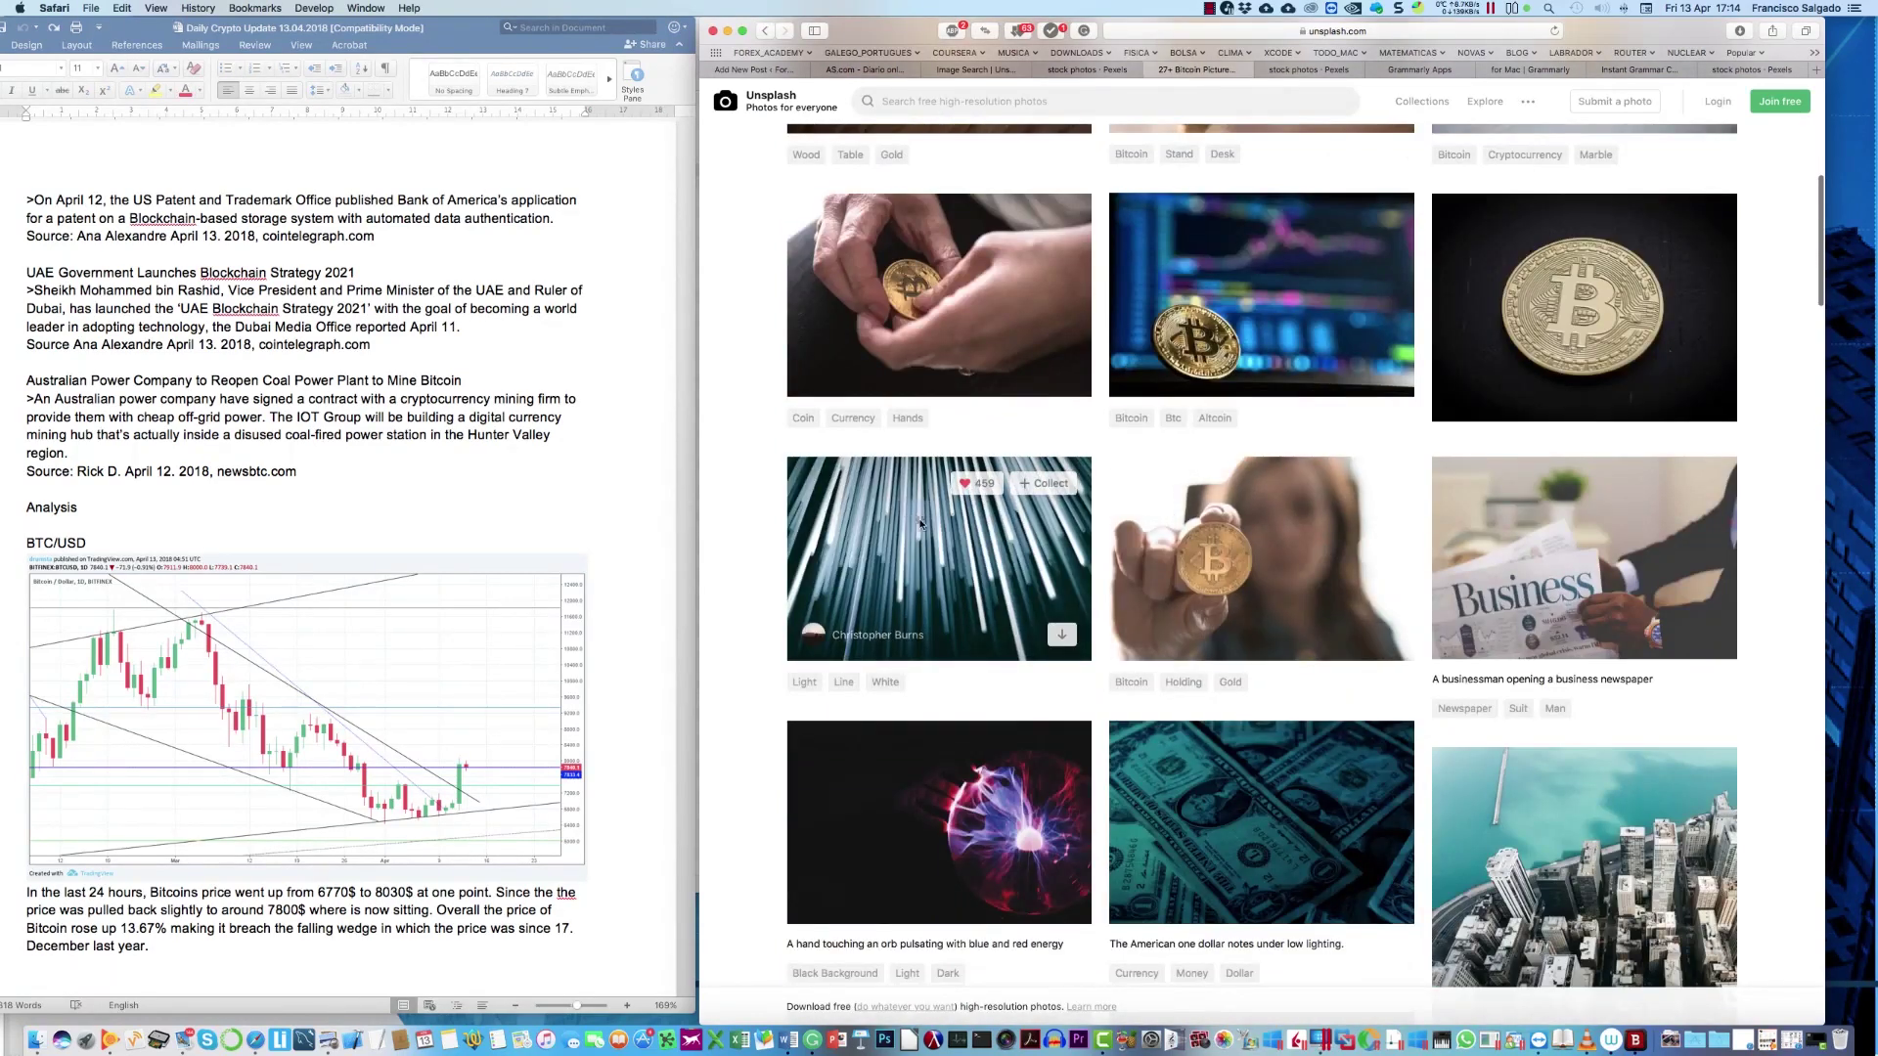
Step: View the light-rays photo and its related pink LED photo, then return to results
{"action": "left_click", "coordinate": [920, 522]}
{"action": "scroll", "coordinate": [1125, 513], "scroll_direction": "down", "scroll_amount": 7}
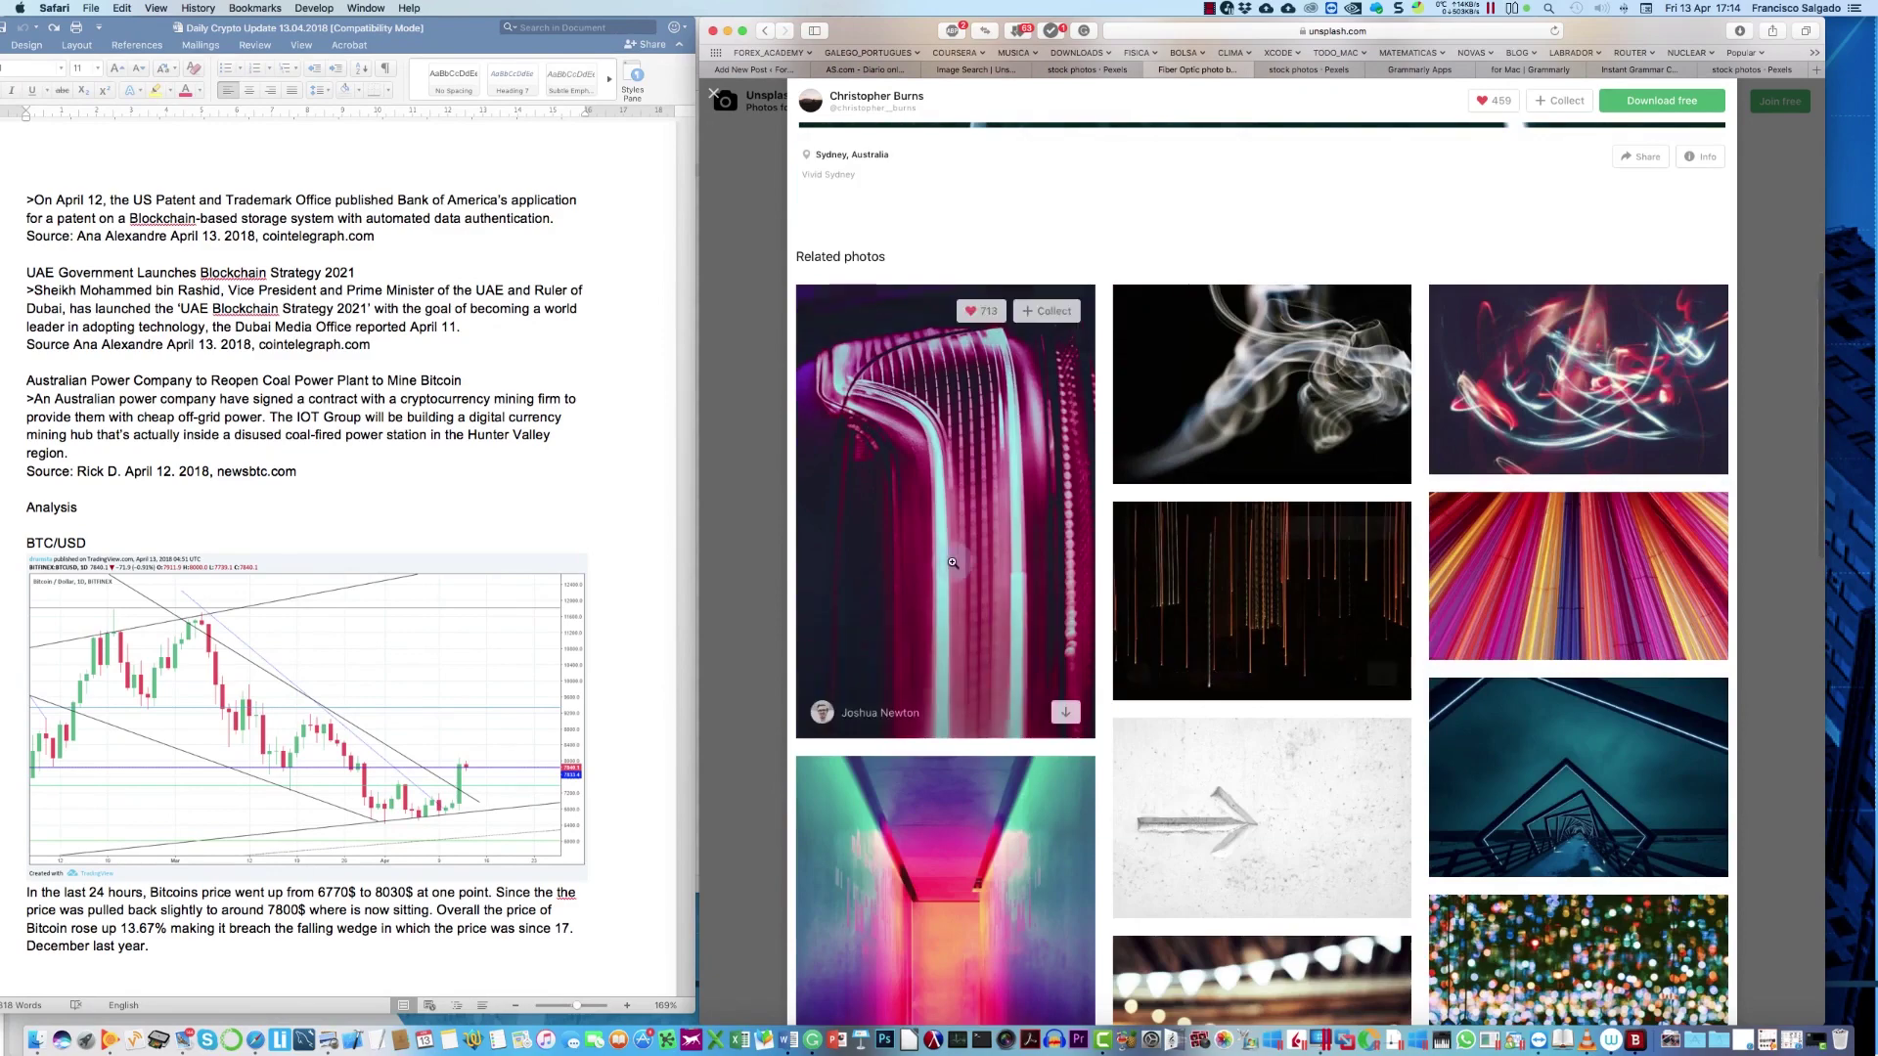
{"action": "left_click", "coordinate": [952, 563]}
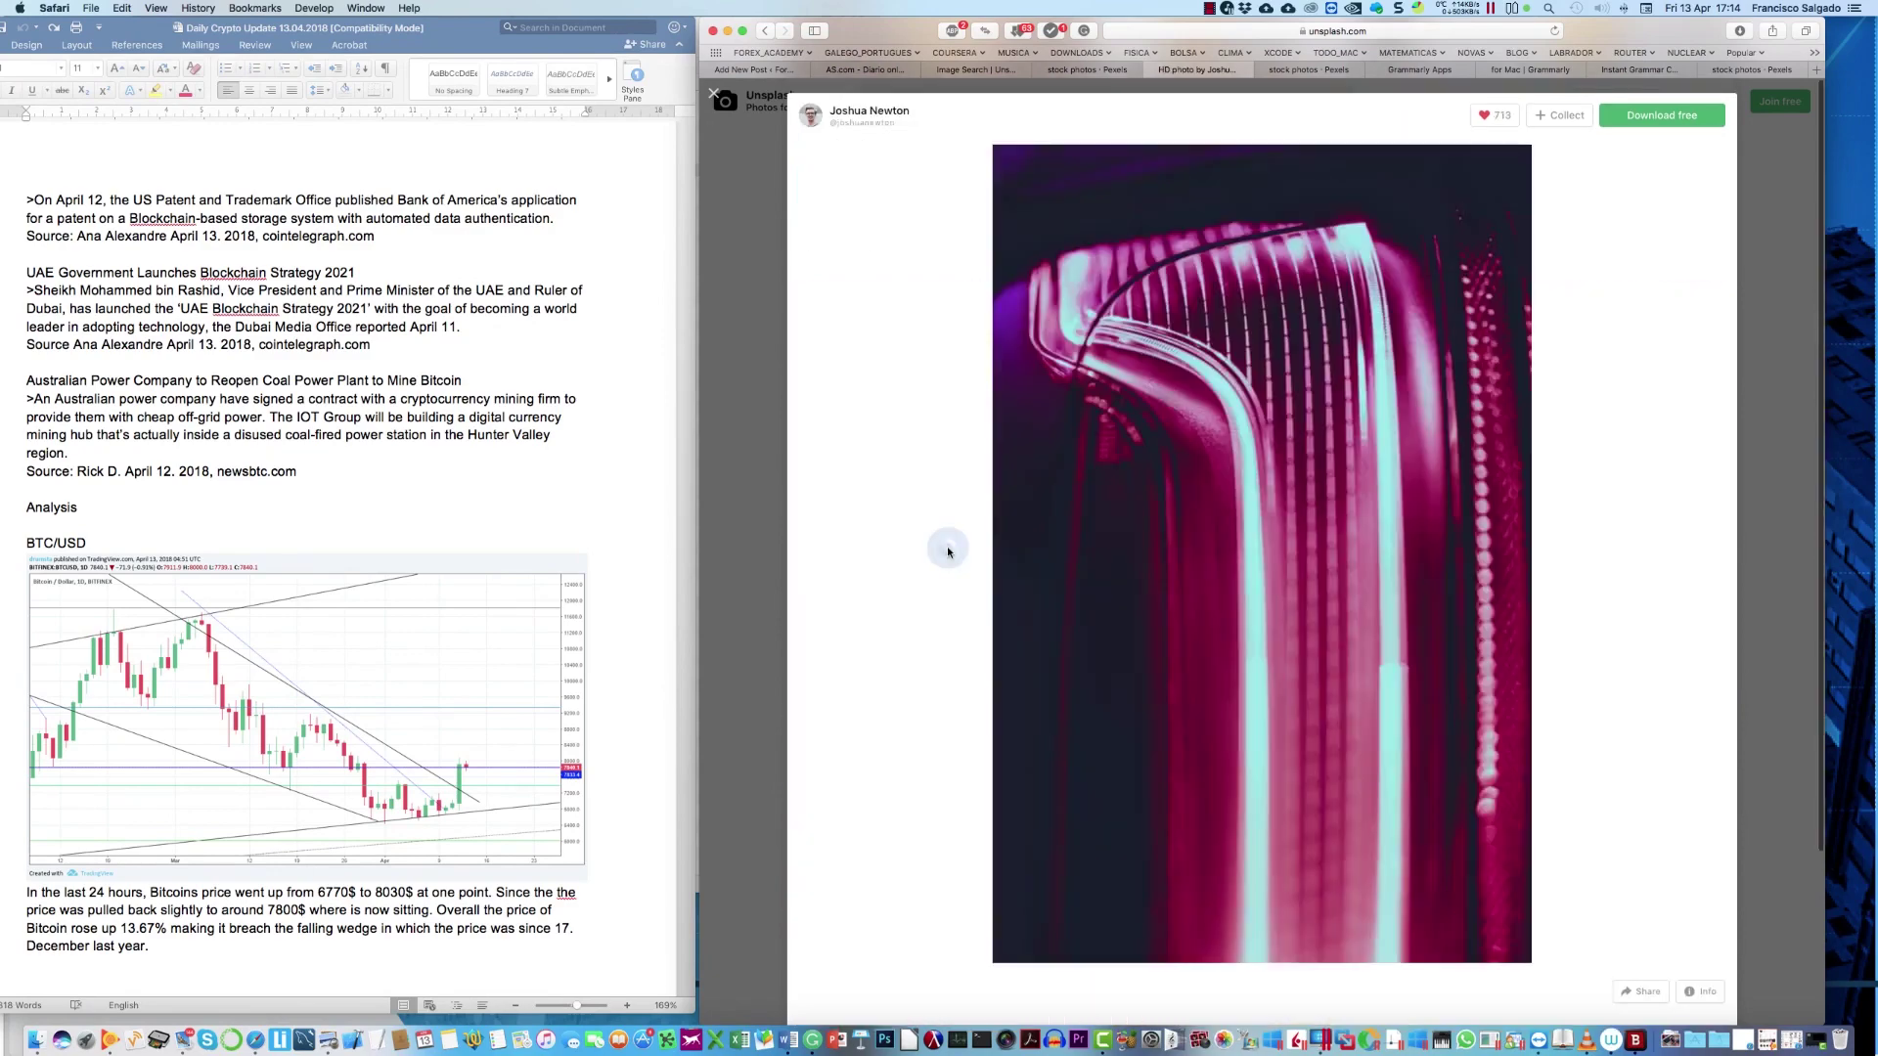
{"action": "scroll", "coordinate": [1222, 550], "scroll_direction": "down", "scroll_amount": 10}
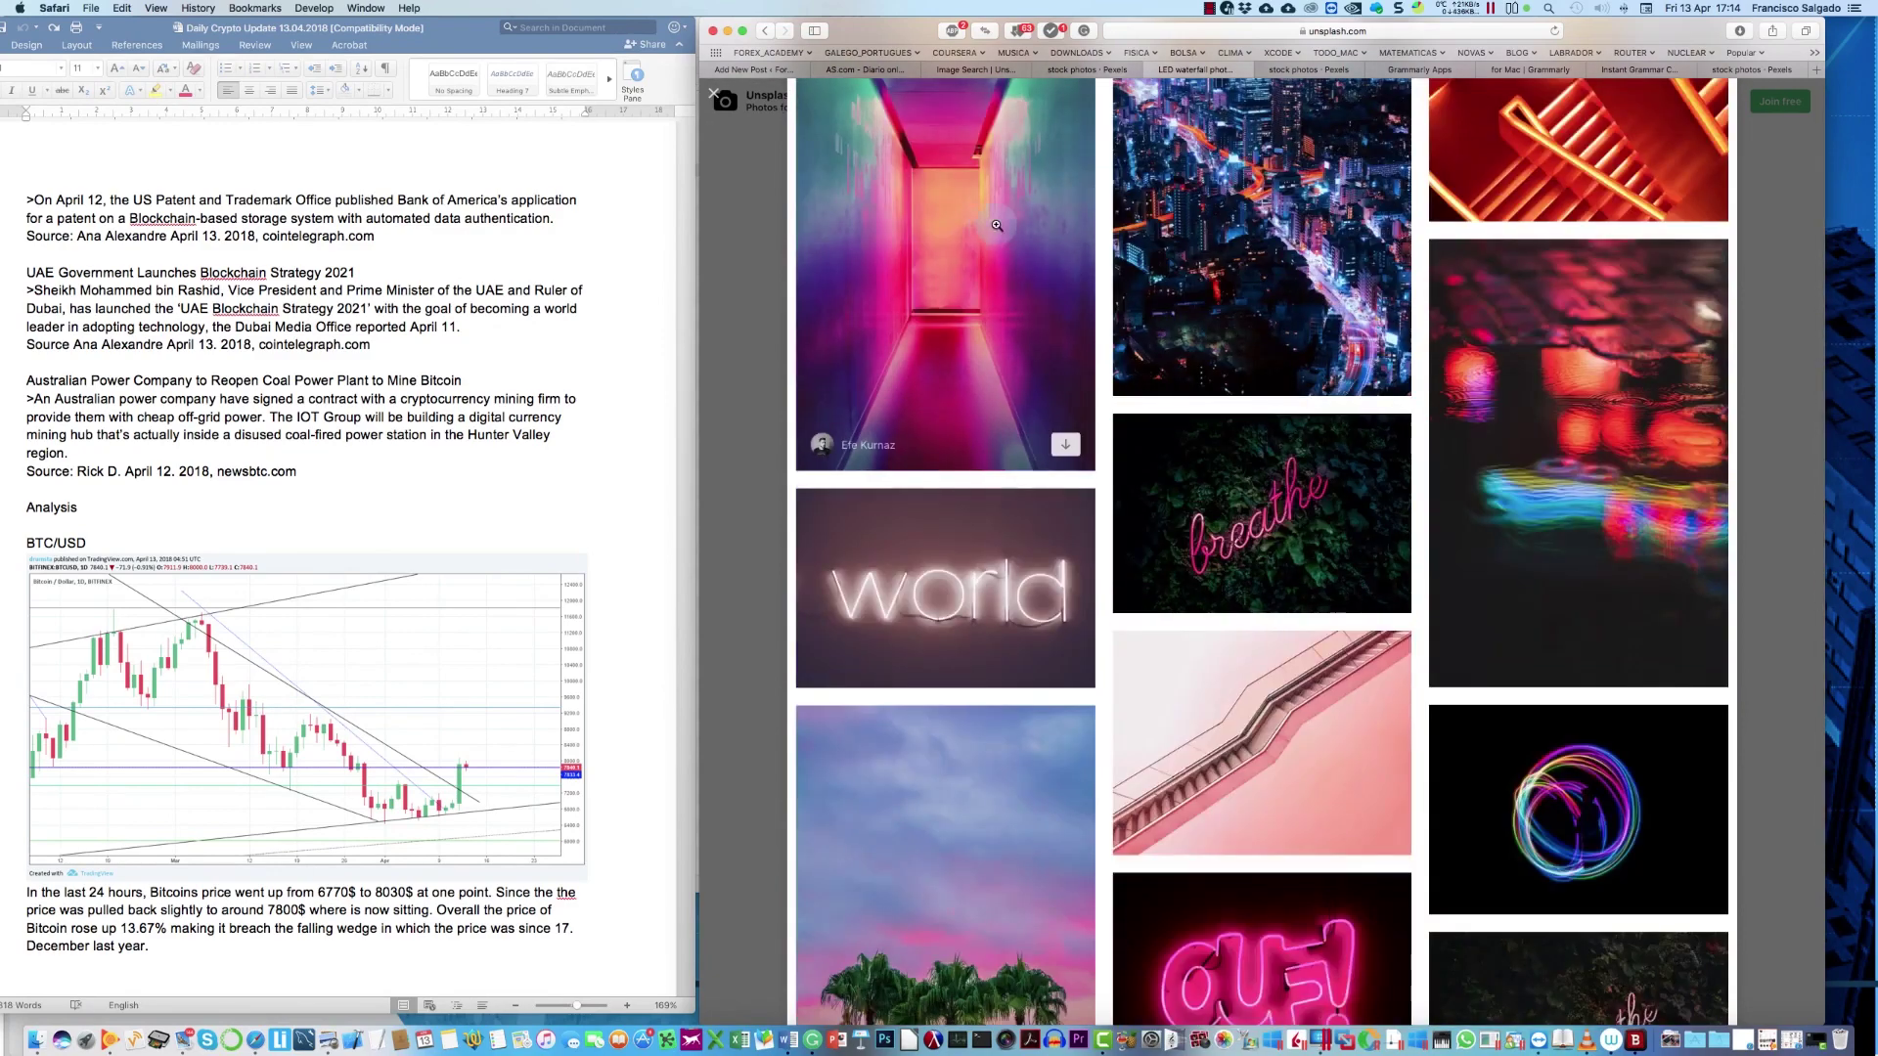
{"action": "left_click", "coordinate": [768, 33]}
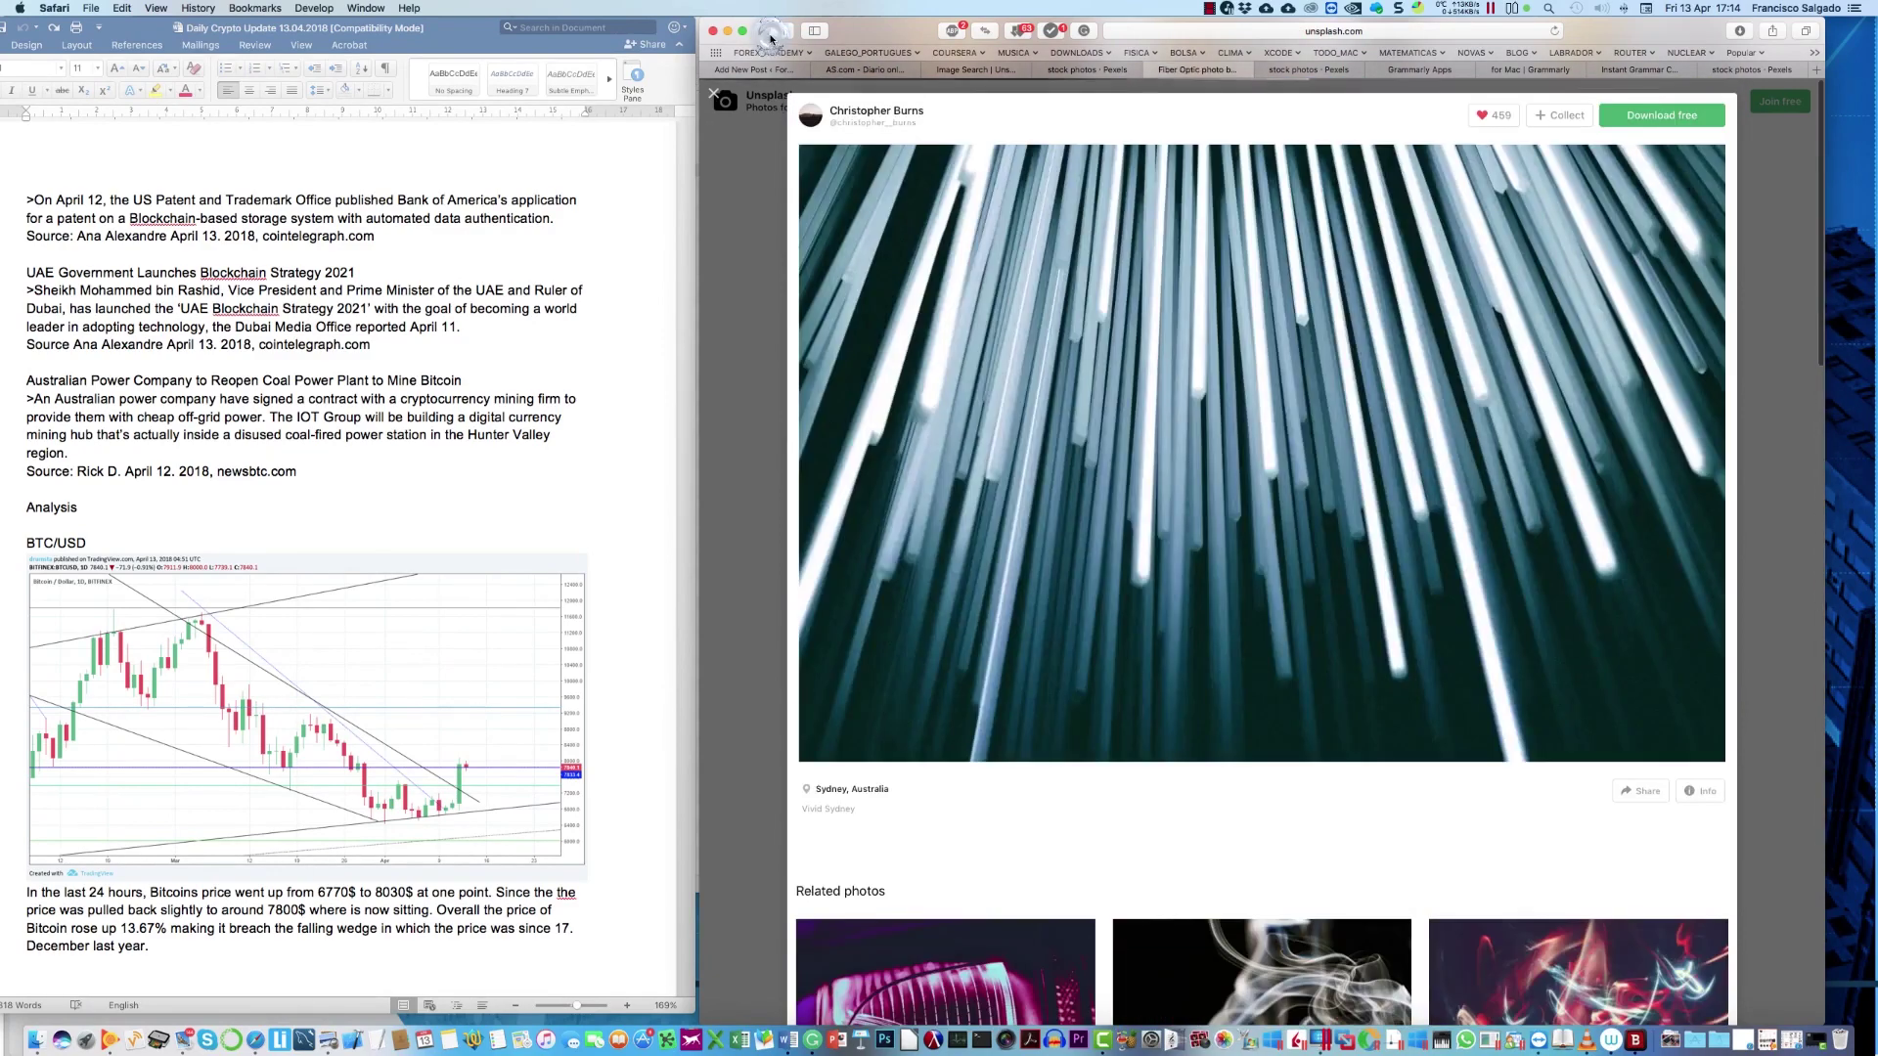
{"action": "left_click", "coordinate": [768, 32]}
Step: View the bitcoin-held-up and hands-gripping-rope photos, then close back to bitcoin results
{"action": "left_click", "coordinate": [1267, 556]}
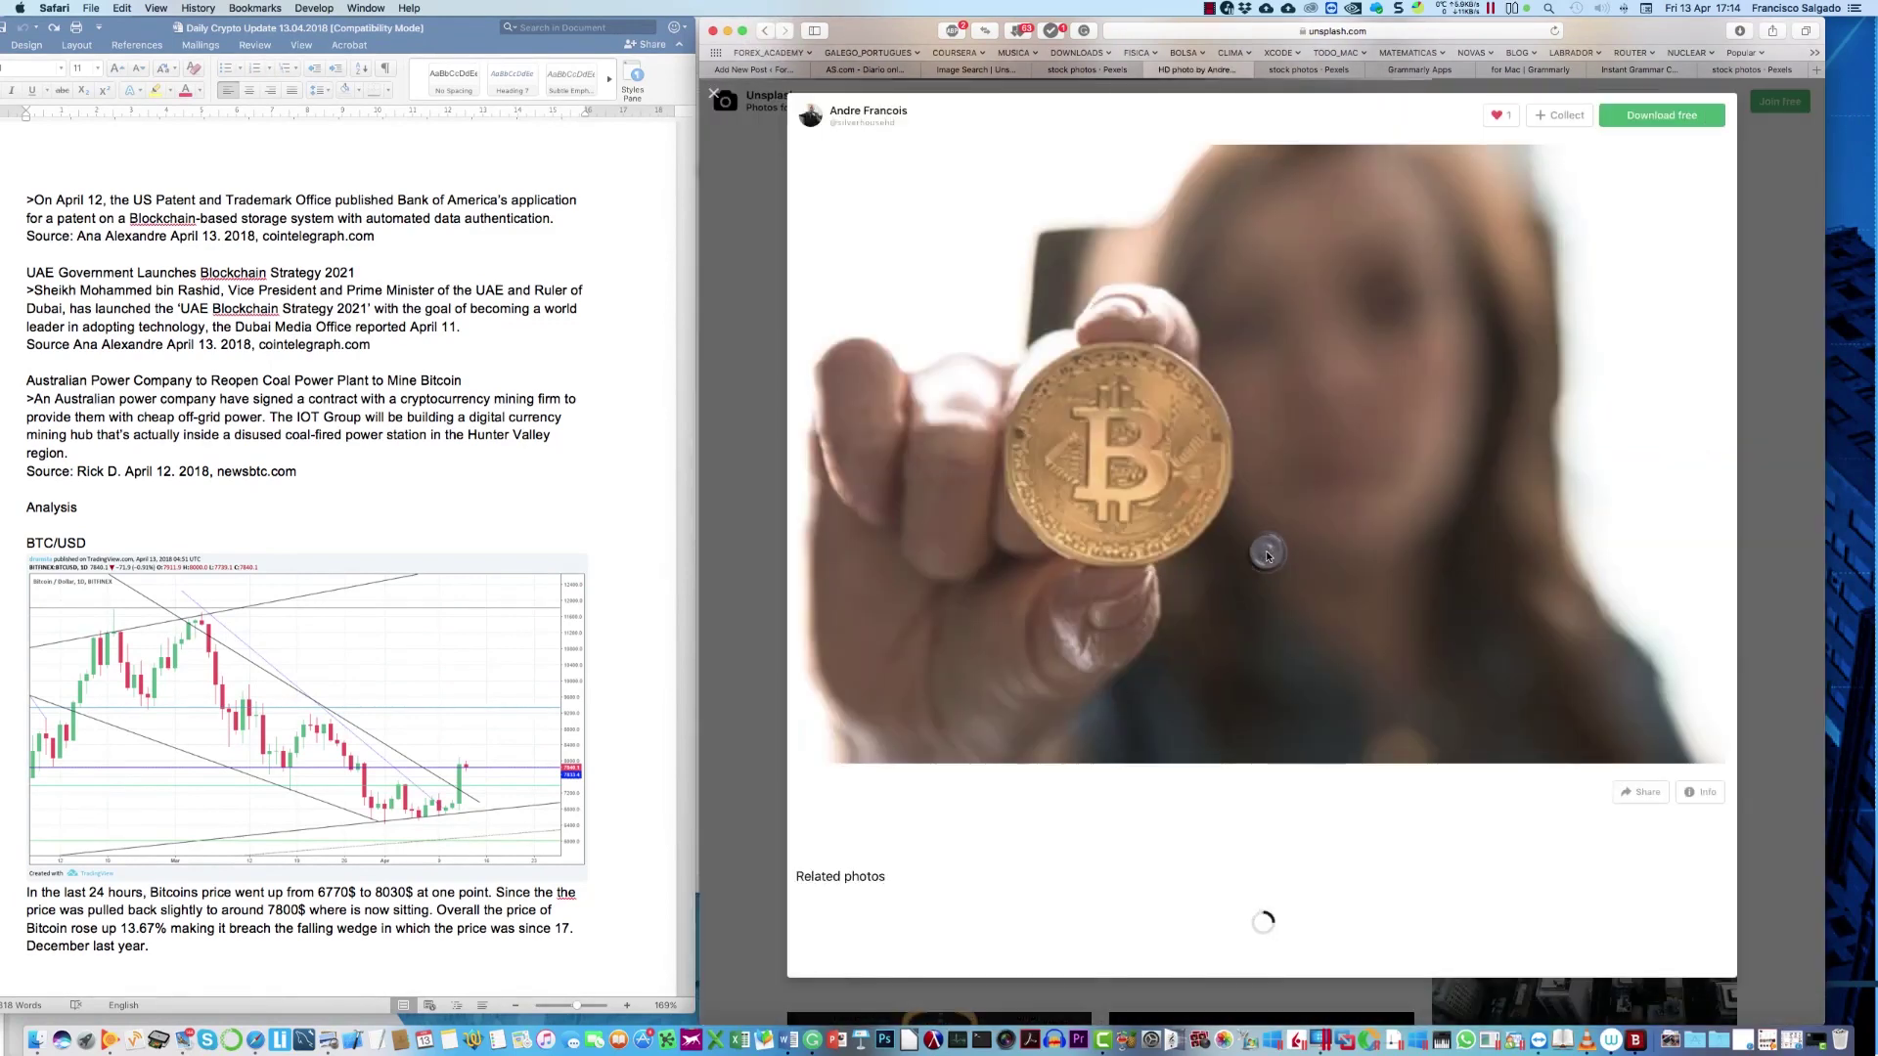
{"action": "scroll", "coordinate": [1186, 479], "scroll_direction": "down", "scroll_amount": 10}
{"action": "scroll", "coordinate": [1186, 480], "scroll_direction": "down", "scroll_amount": 3}
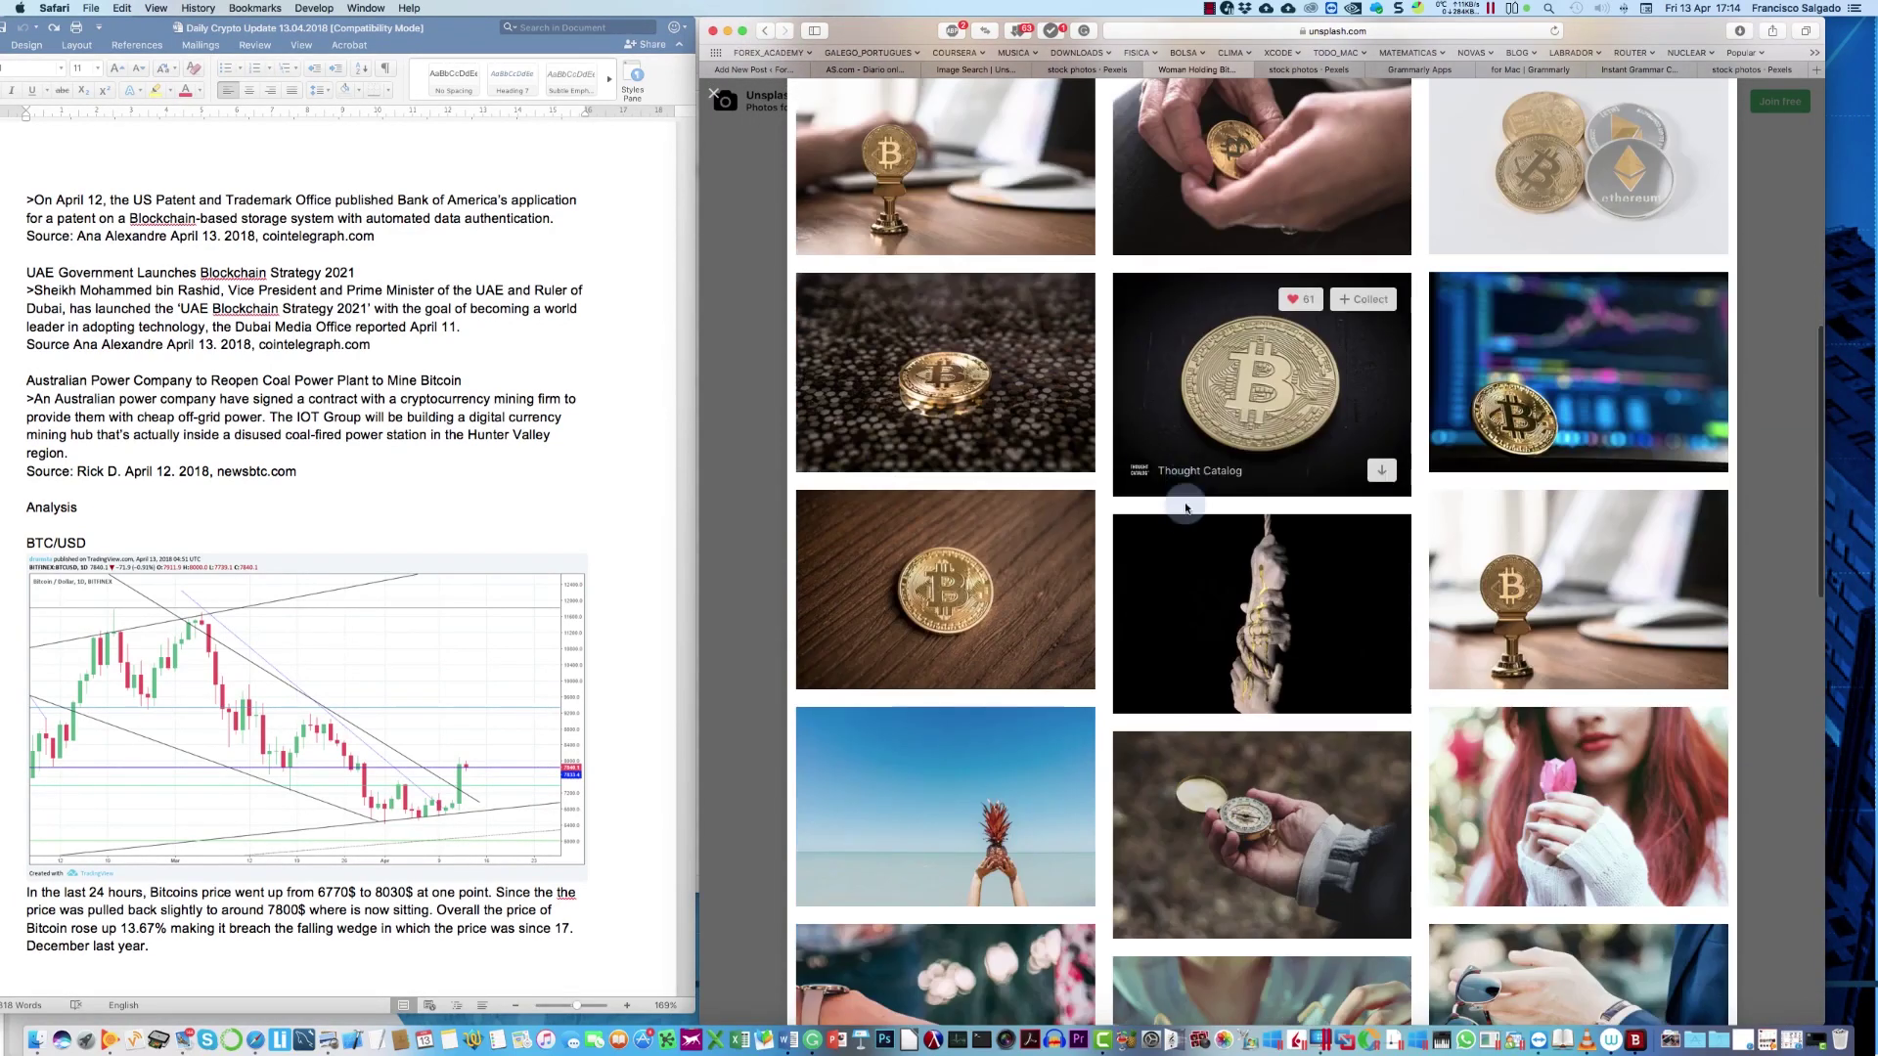
{"action": "left_click", "coordinate": [1250, 648]}
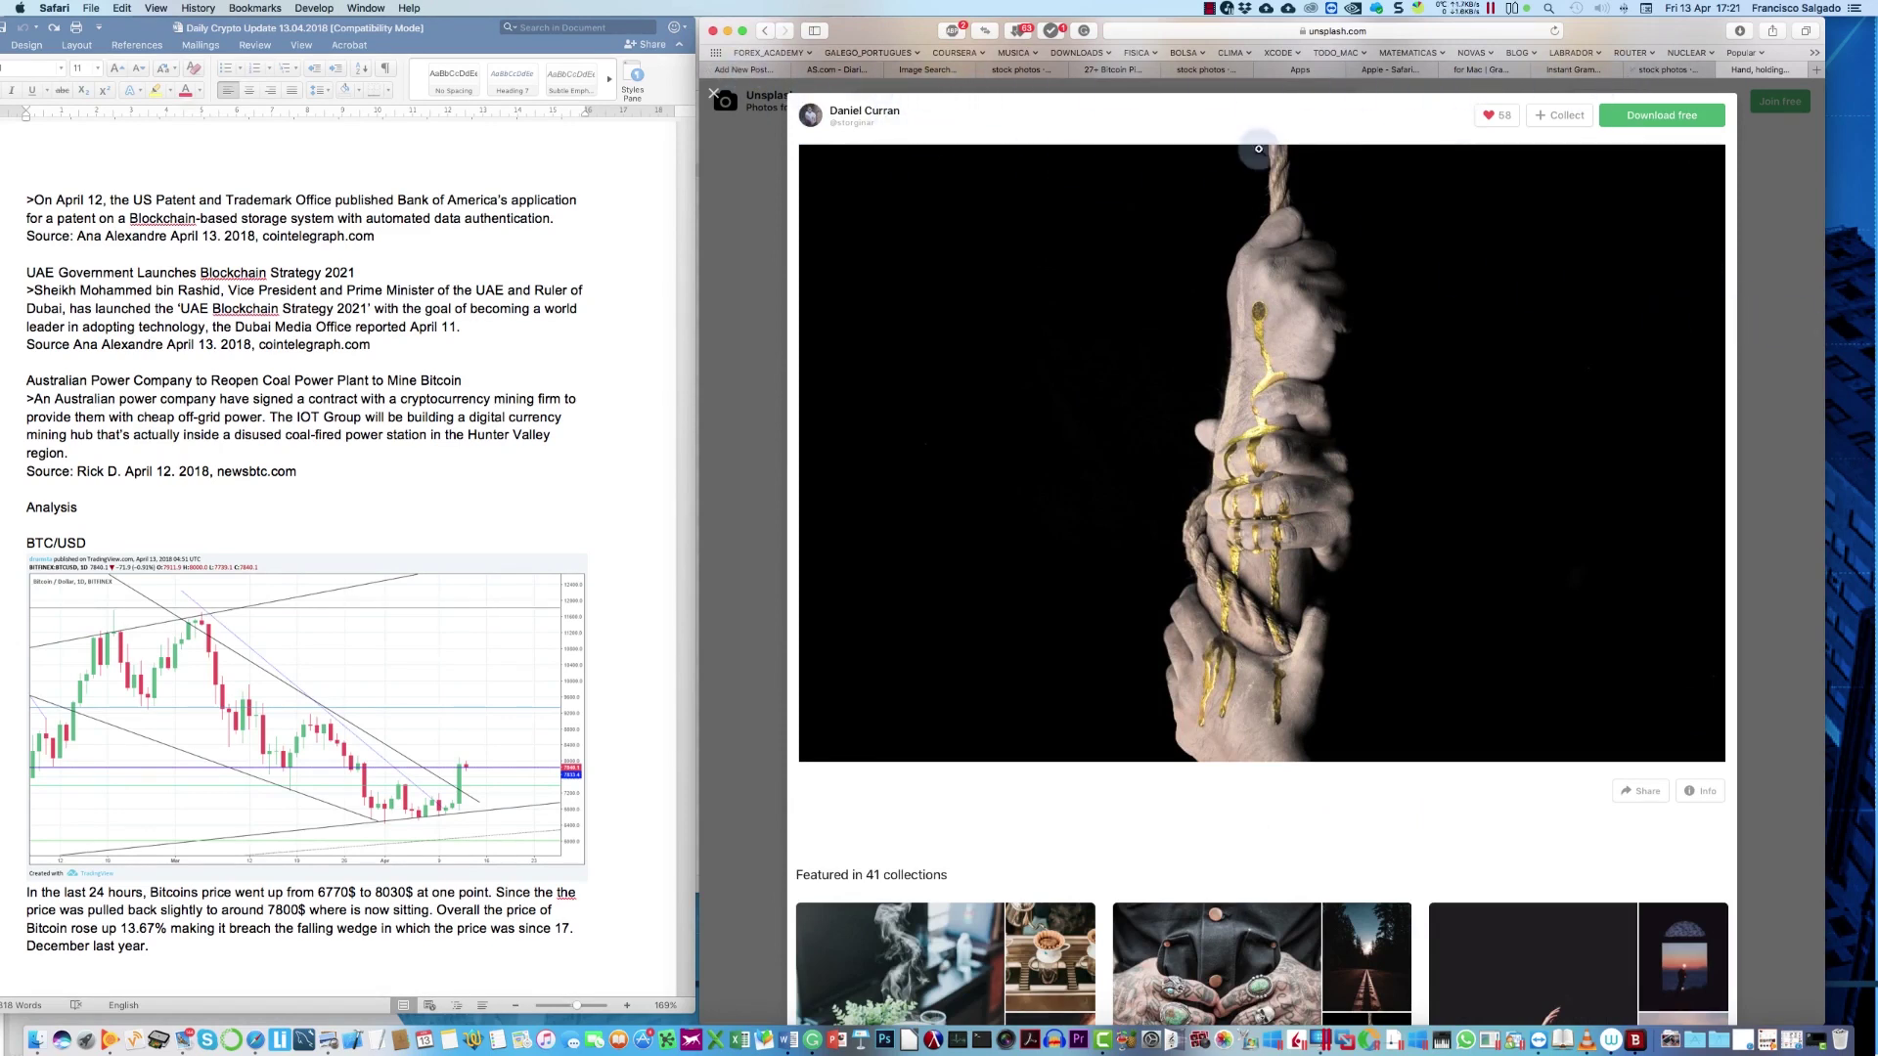
{"action": "left_click", "coordinate": [715, 95]}
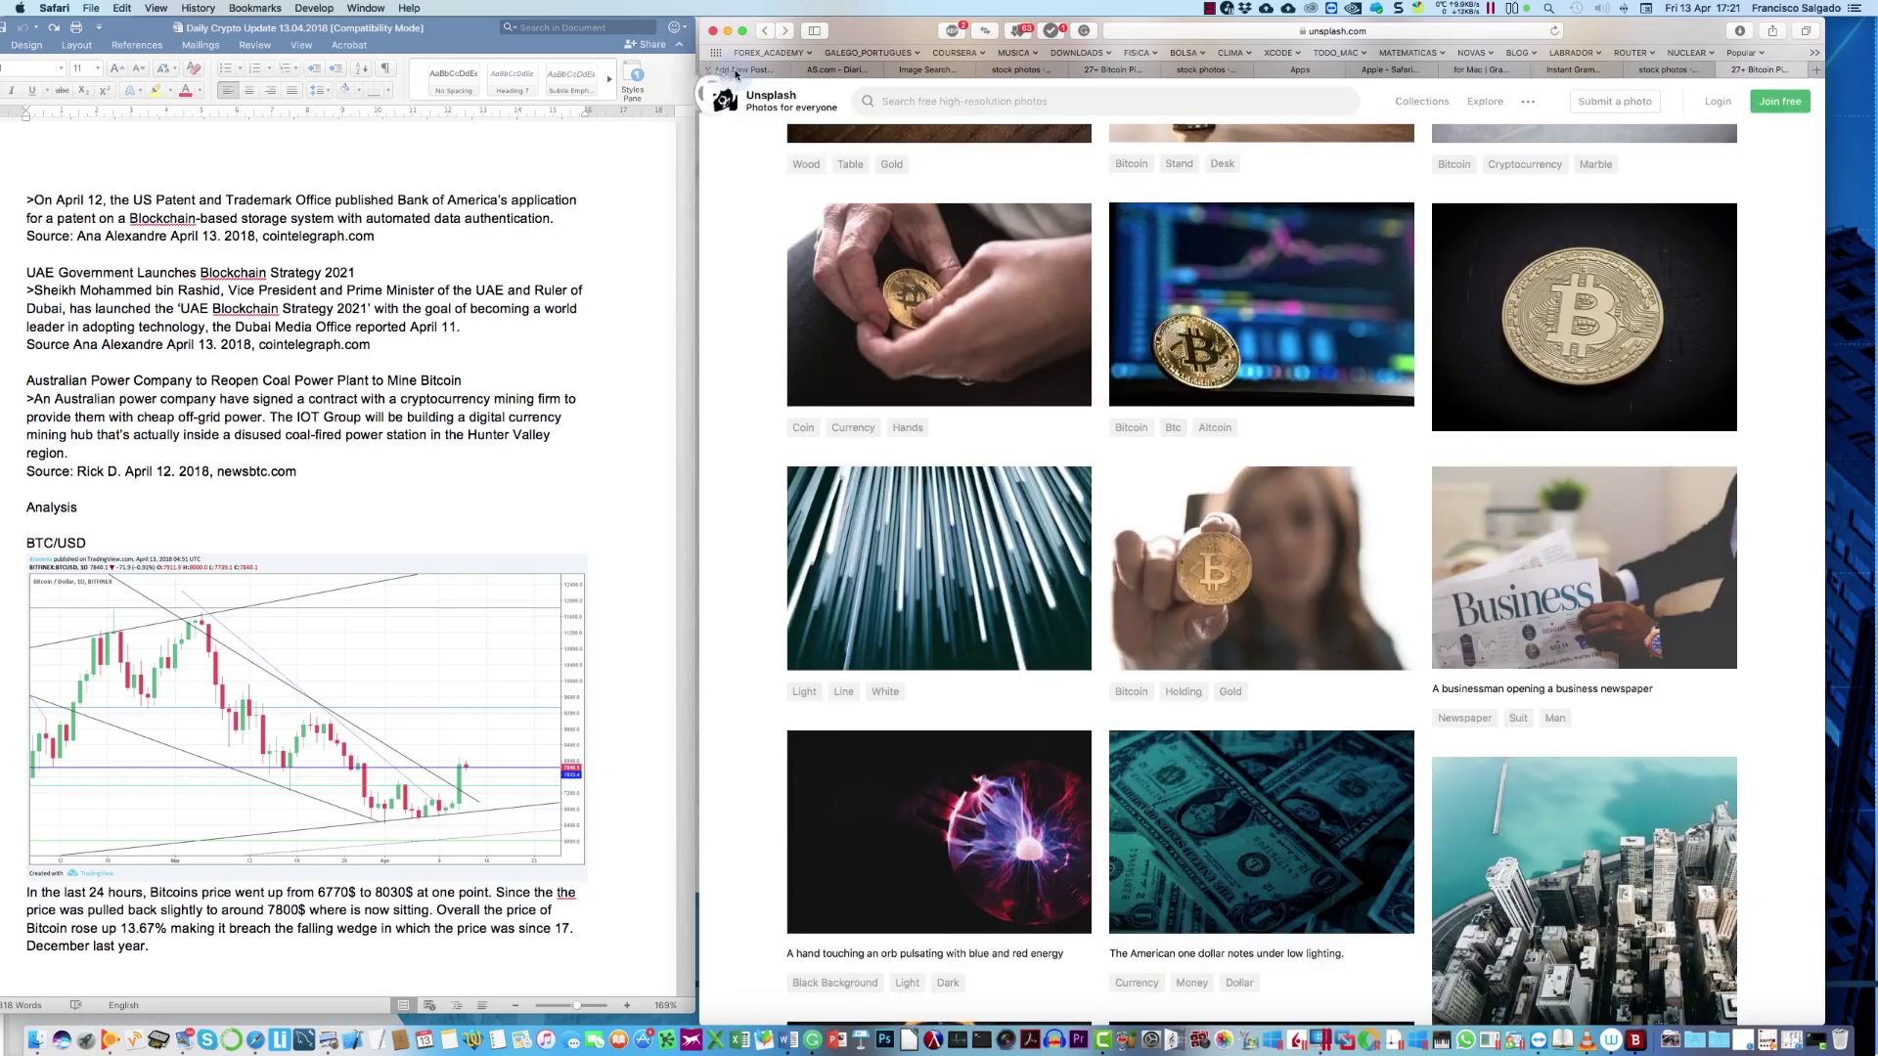
Step: Return to the WordPress post editor and select the BTC/USD chart image
{"action": "left_click", "coordinate": [735, 70]}
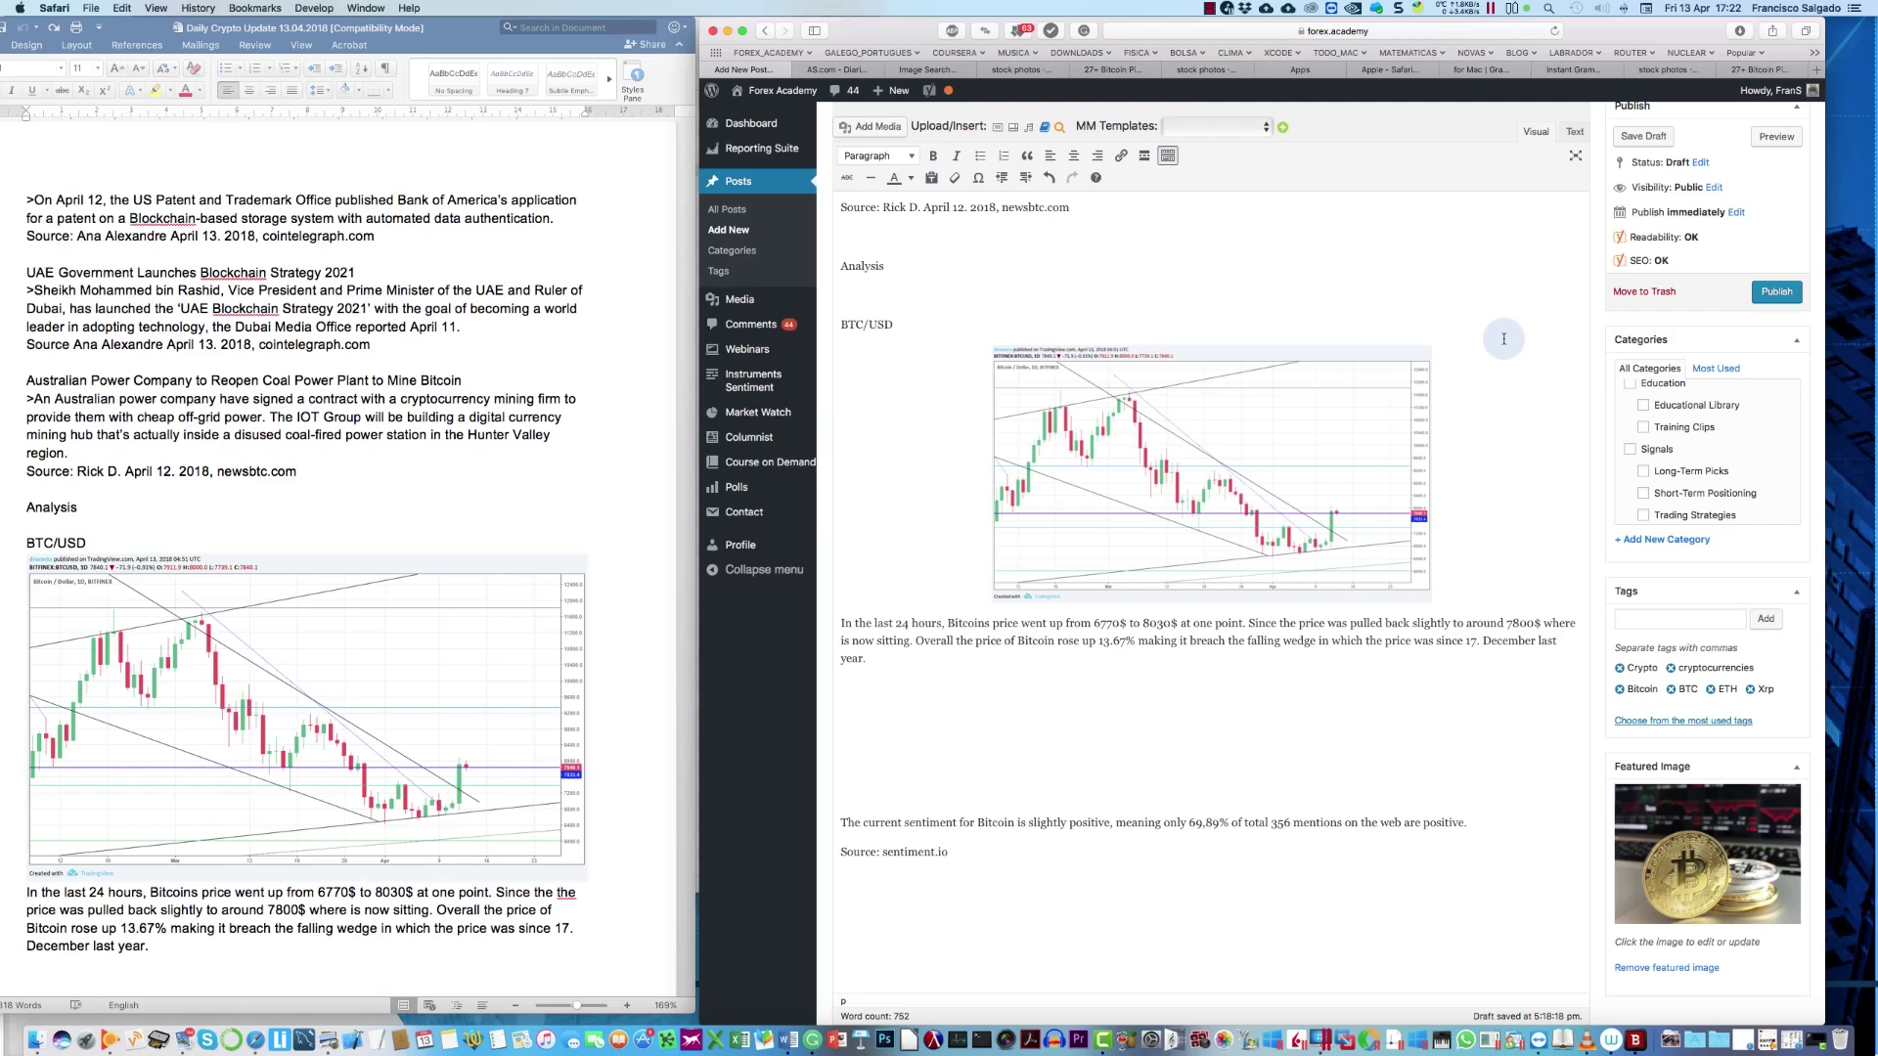
{"action": "left_click", "coordinate": [1559, 486]}
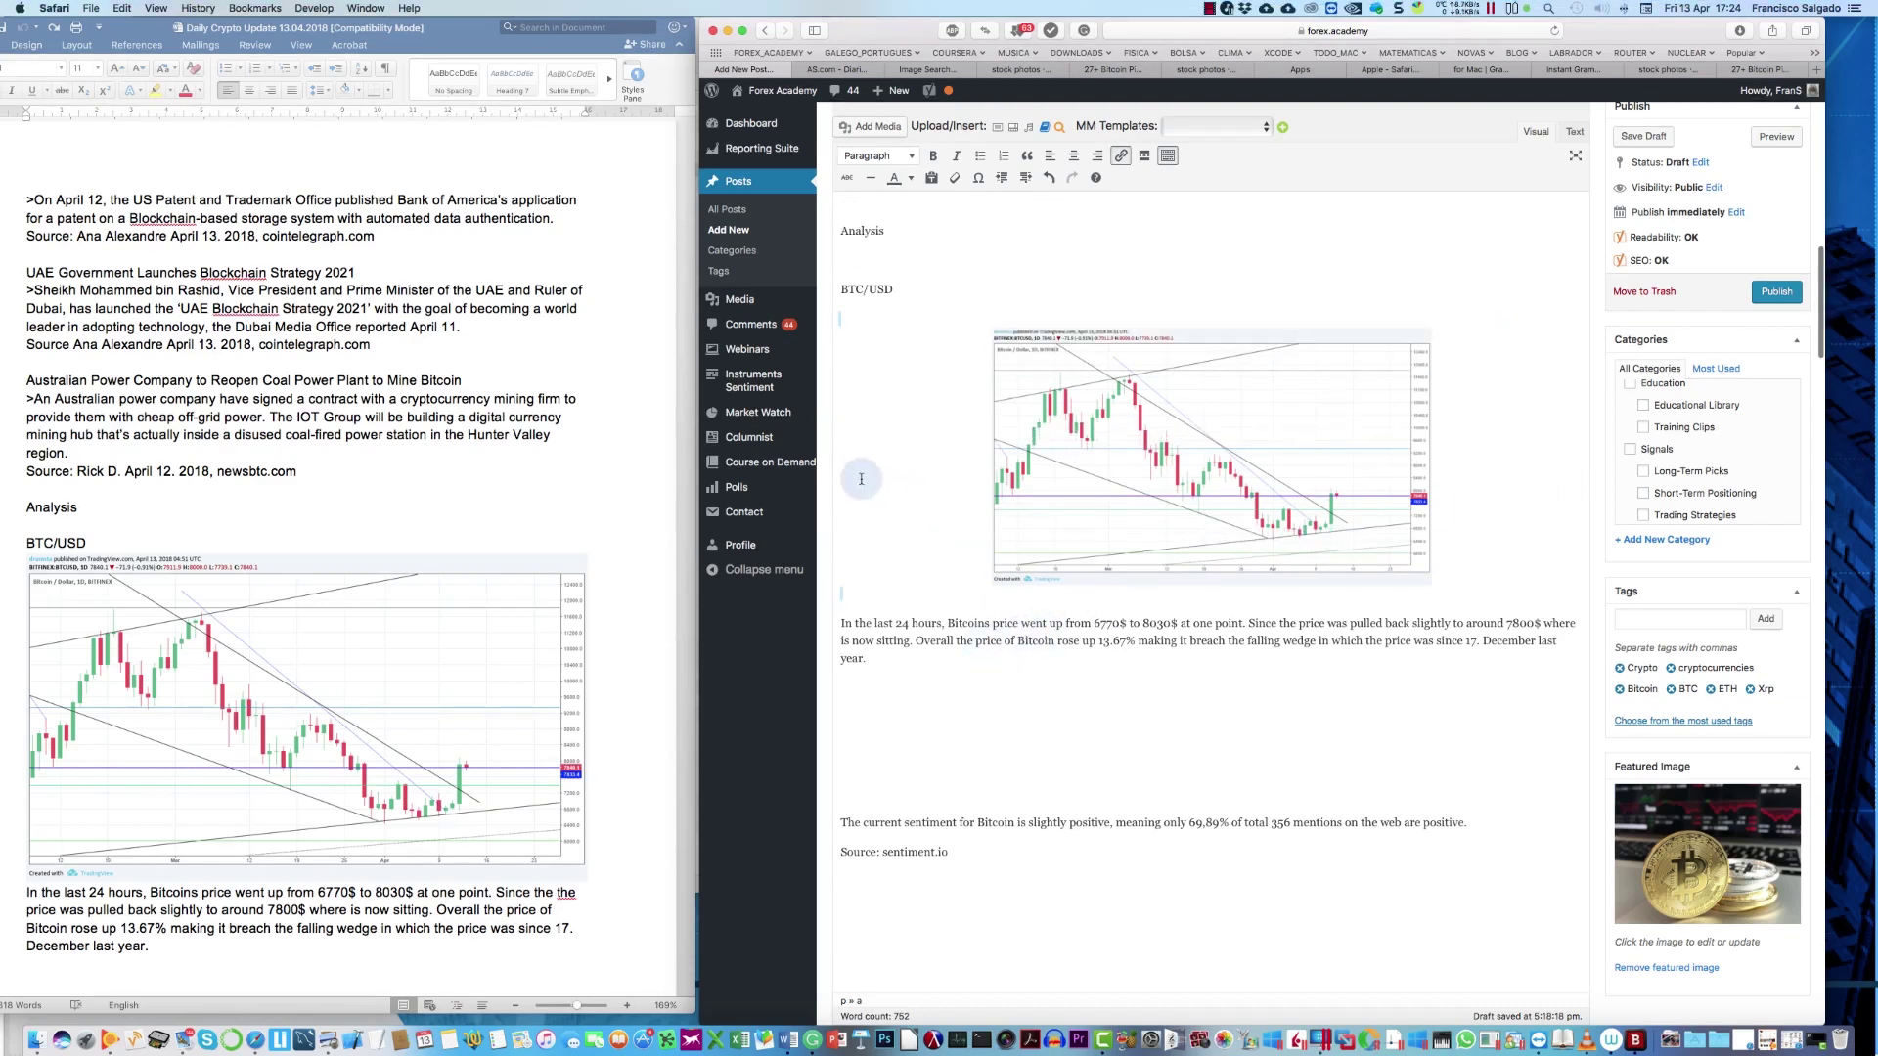
Step: Leave the post editor for Market Watch and start a new Market Watch entry
{"action": "left_click", "coordinate": [761, 413]}
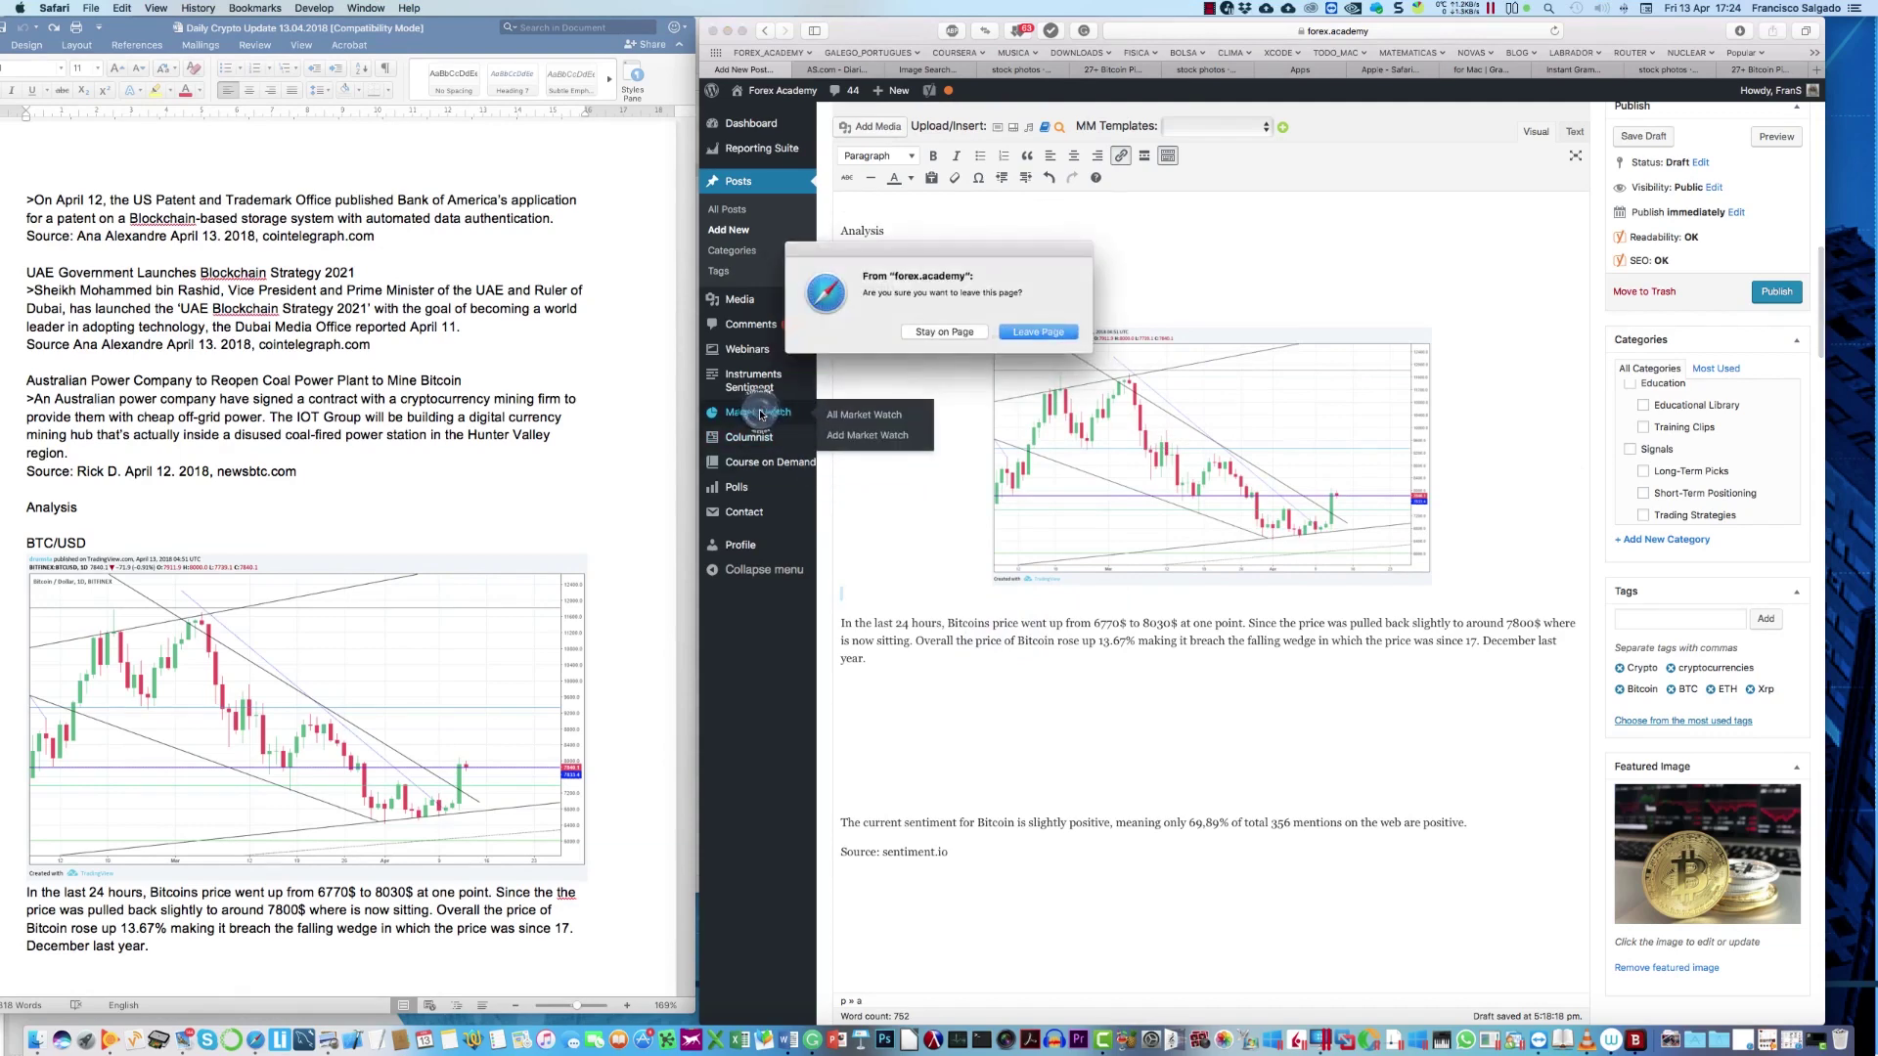
{"action": "left_click", "coordinate": [1038, 333]}
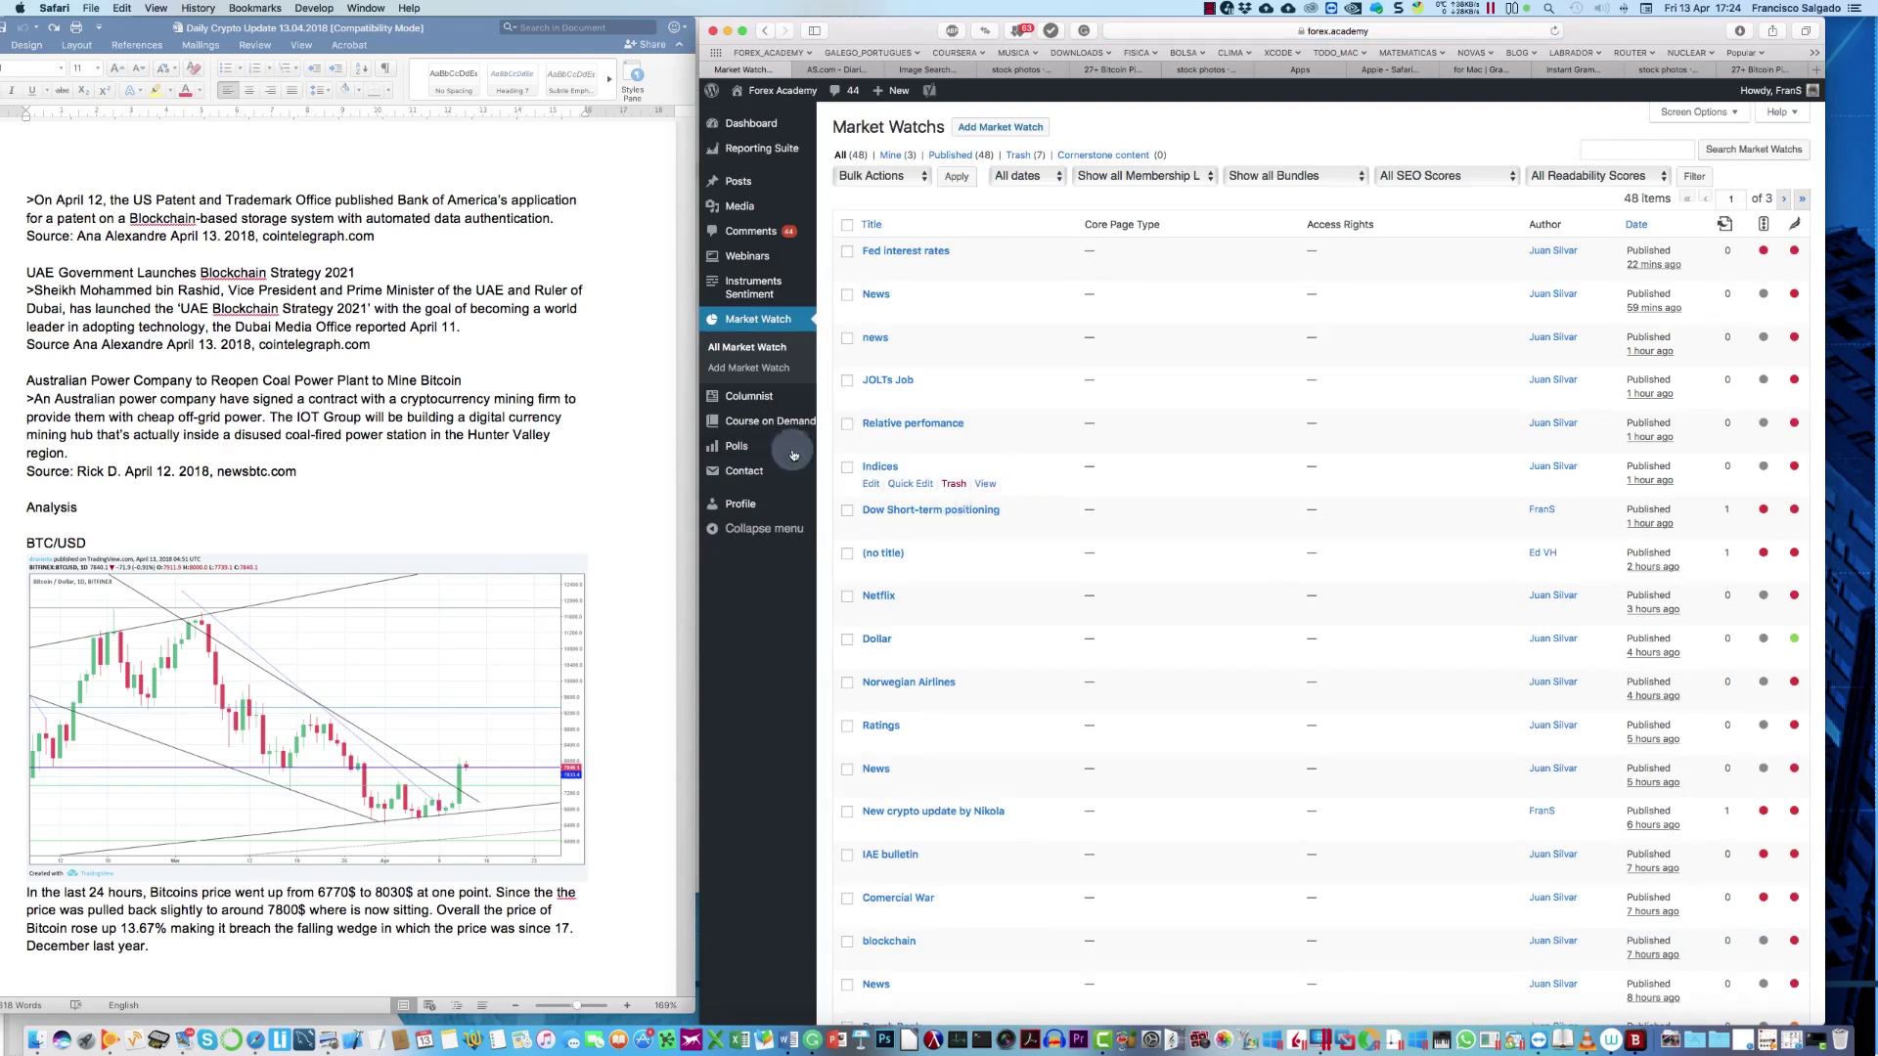
{"action": "left_click", "coordinate": [796, 325]}
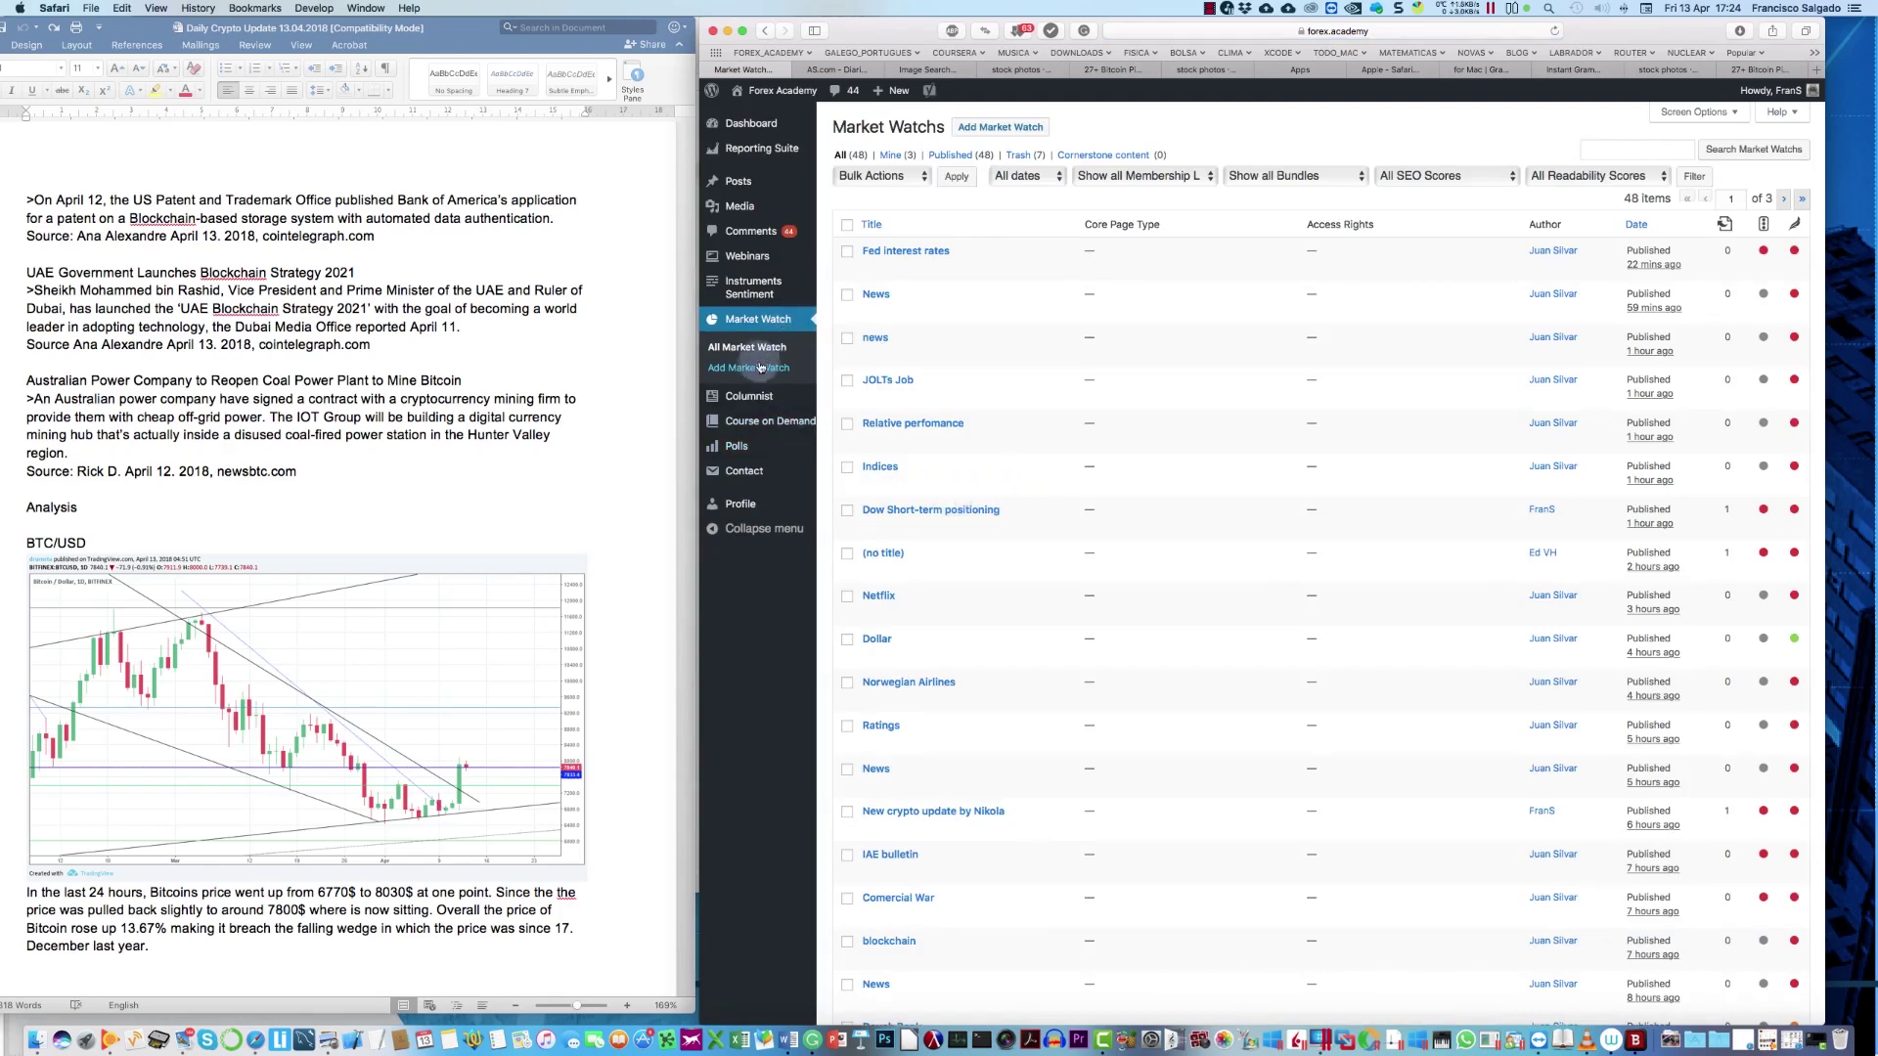
{"action": "left_click", "coordinate": [1067, 371]}
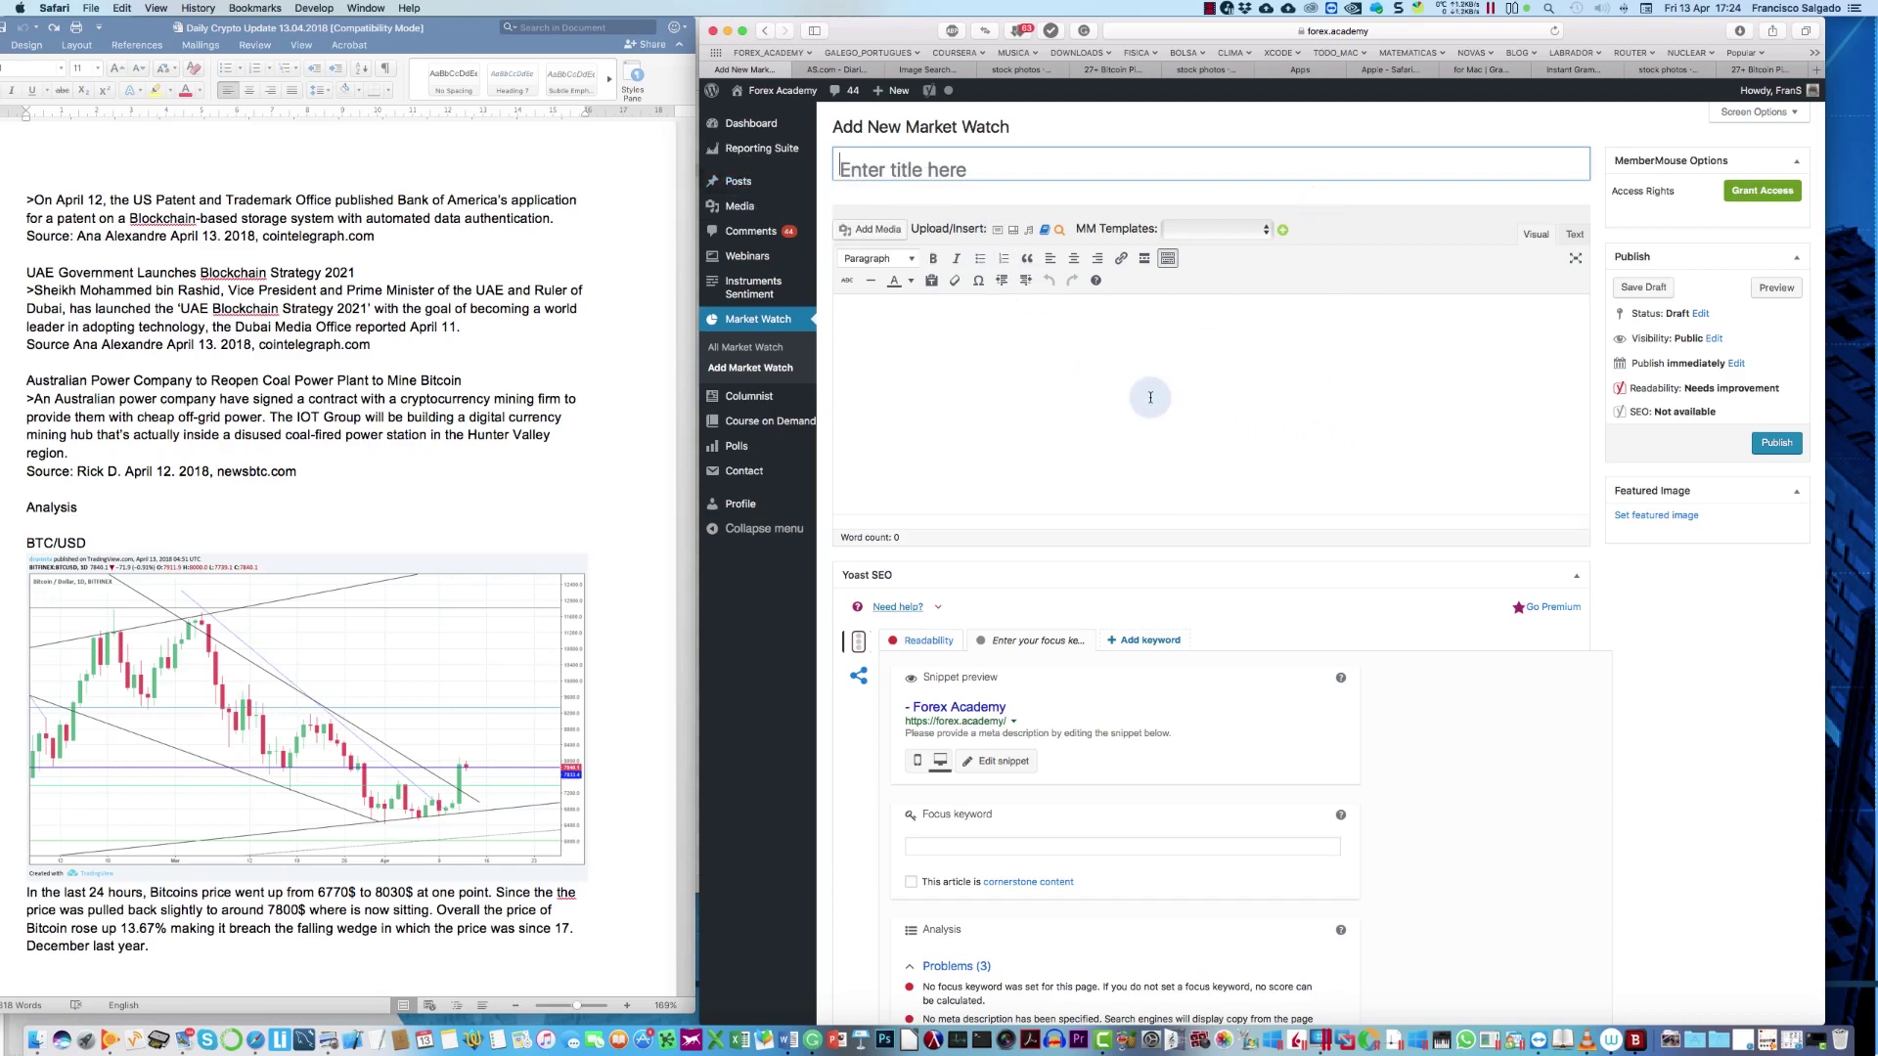
Step: Write the one-line body saying the market is Up for the day
{"action": "left_click", "coordinate": [1150, 400]}
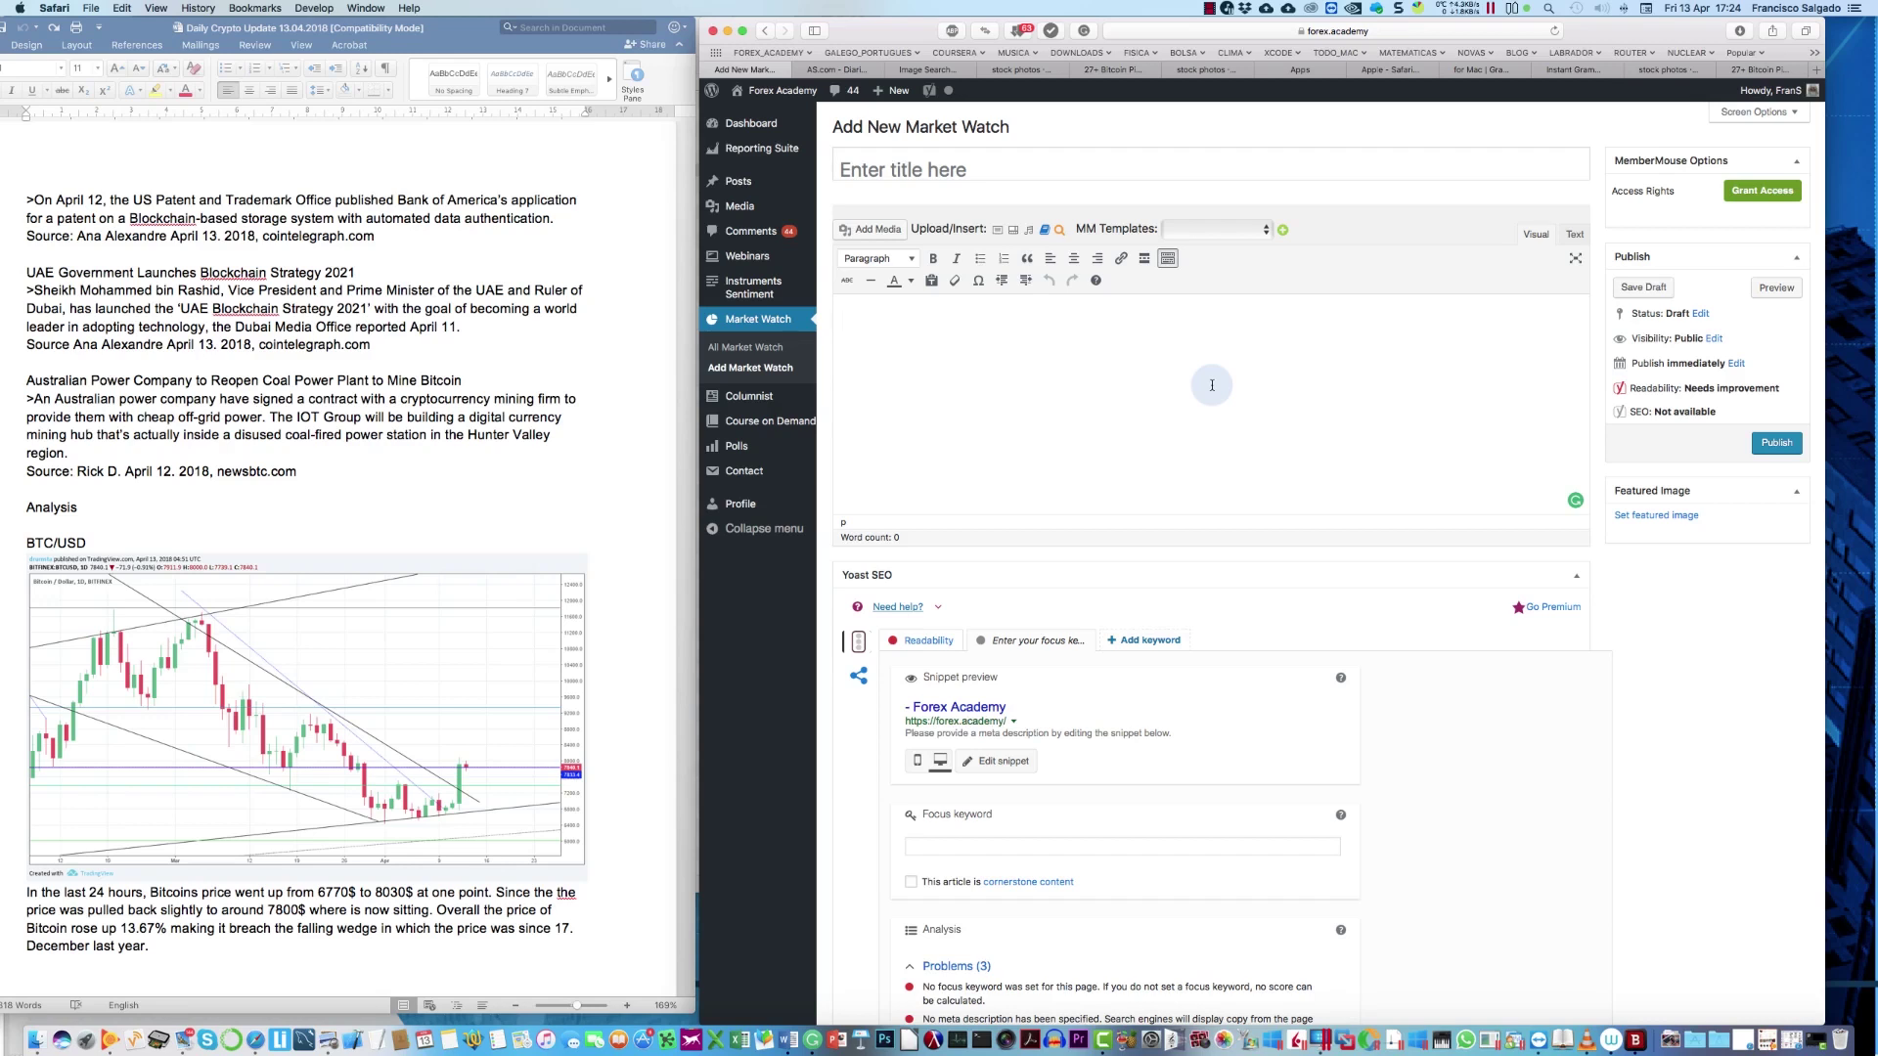
{"action": "type", "text": "THe mark"}
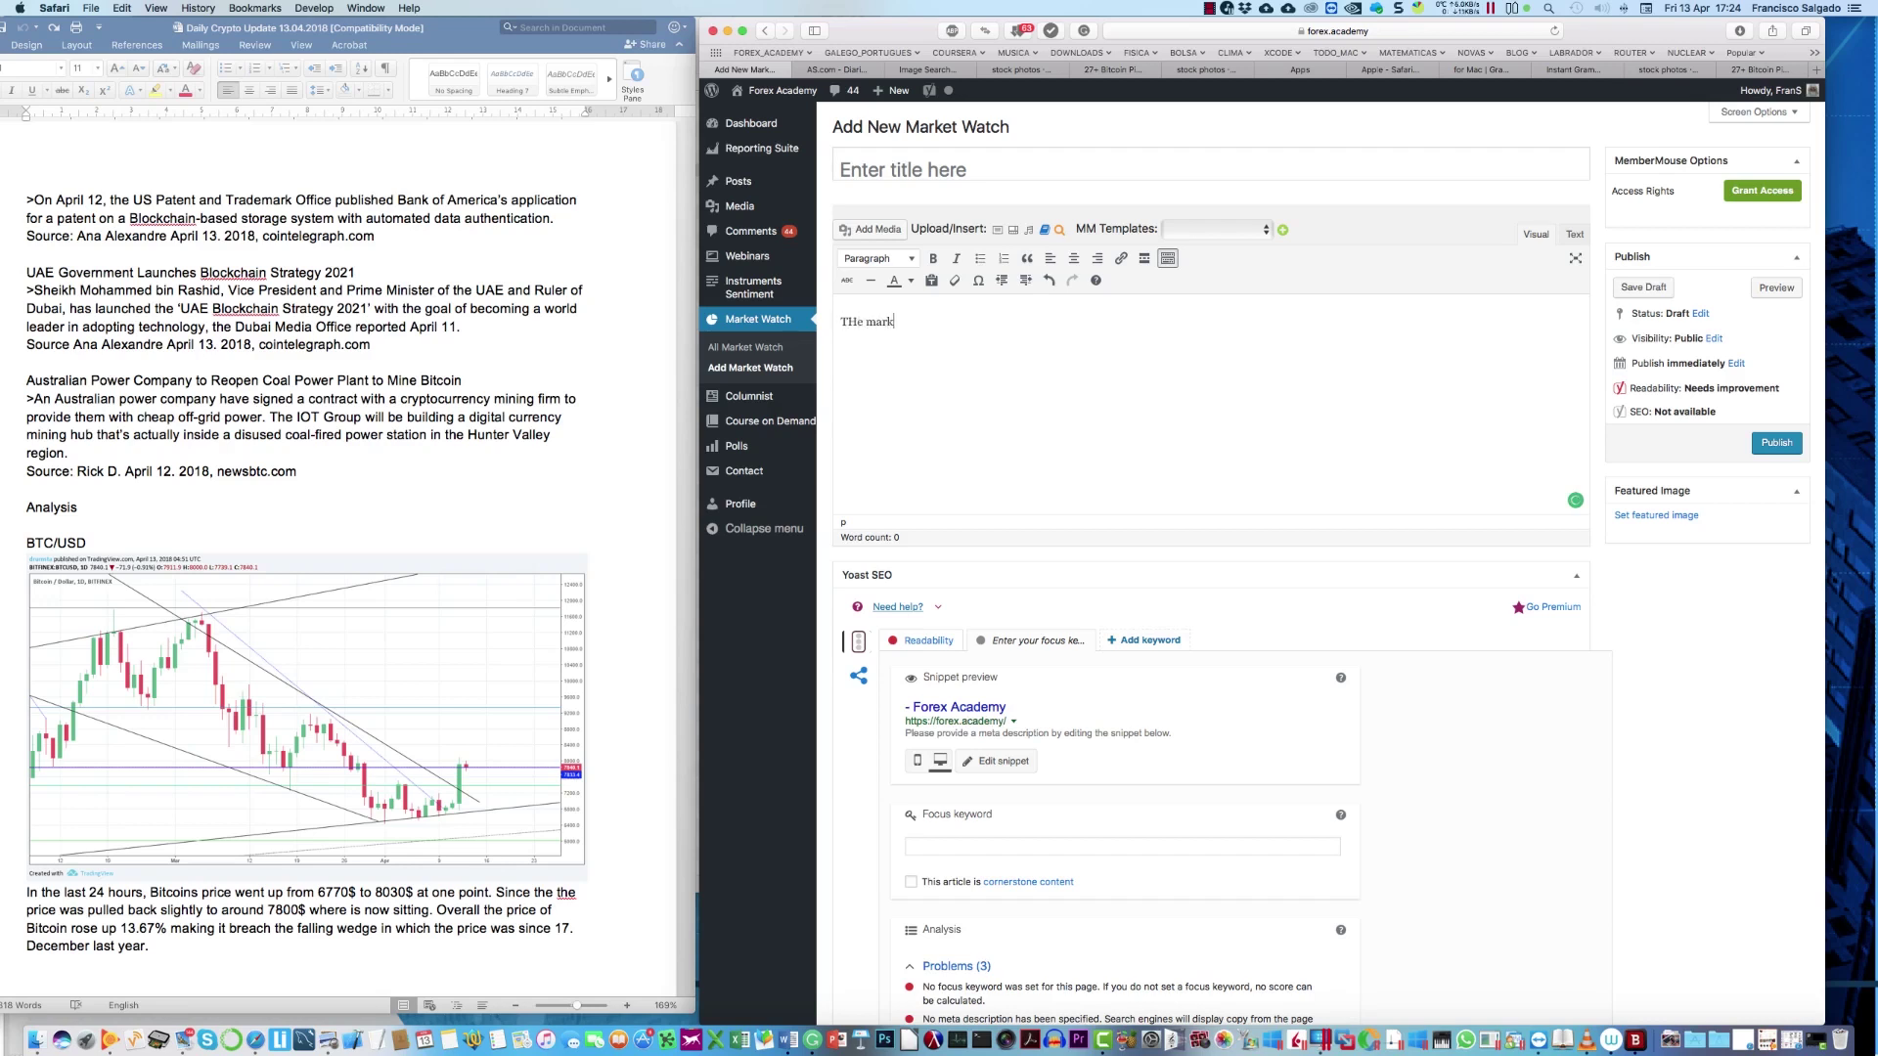
{"action": "key", "text": "BackSpace"}
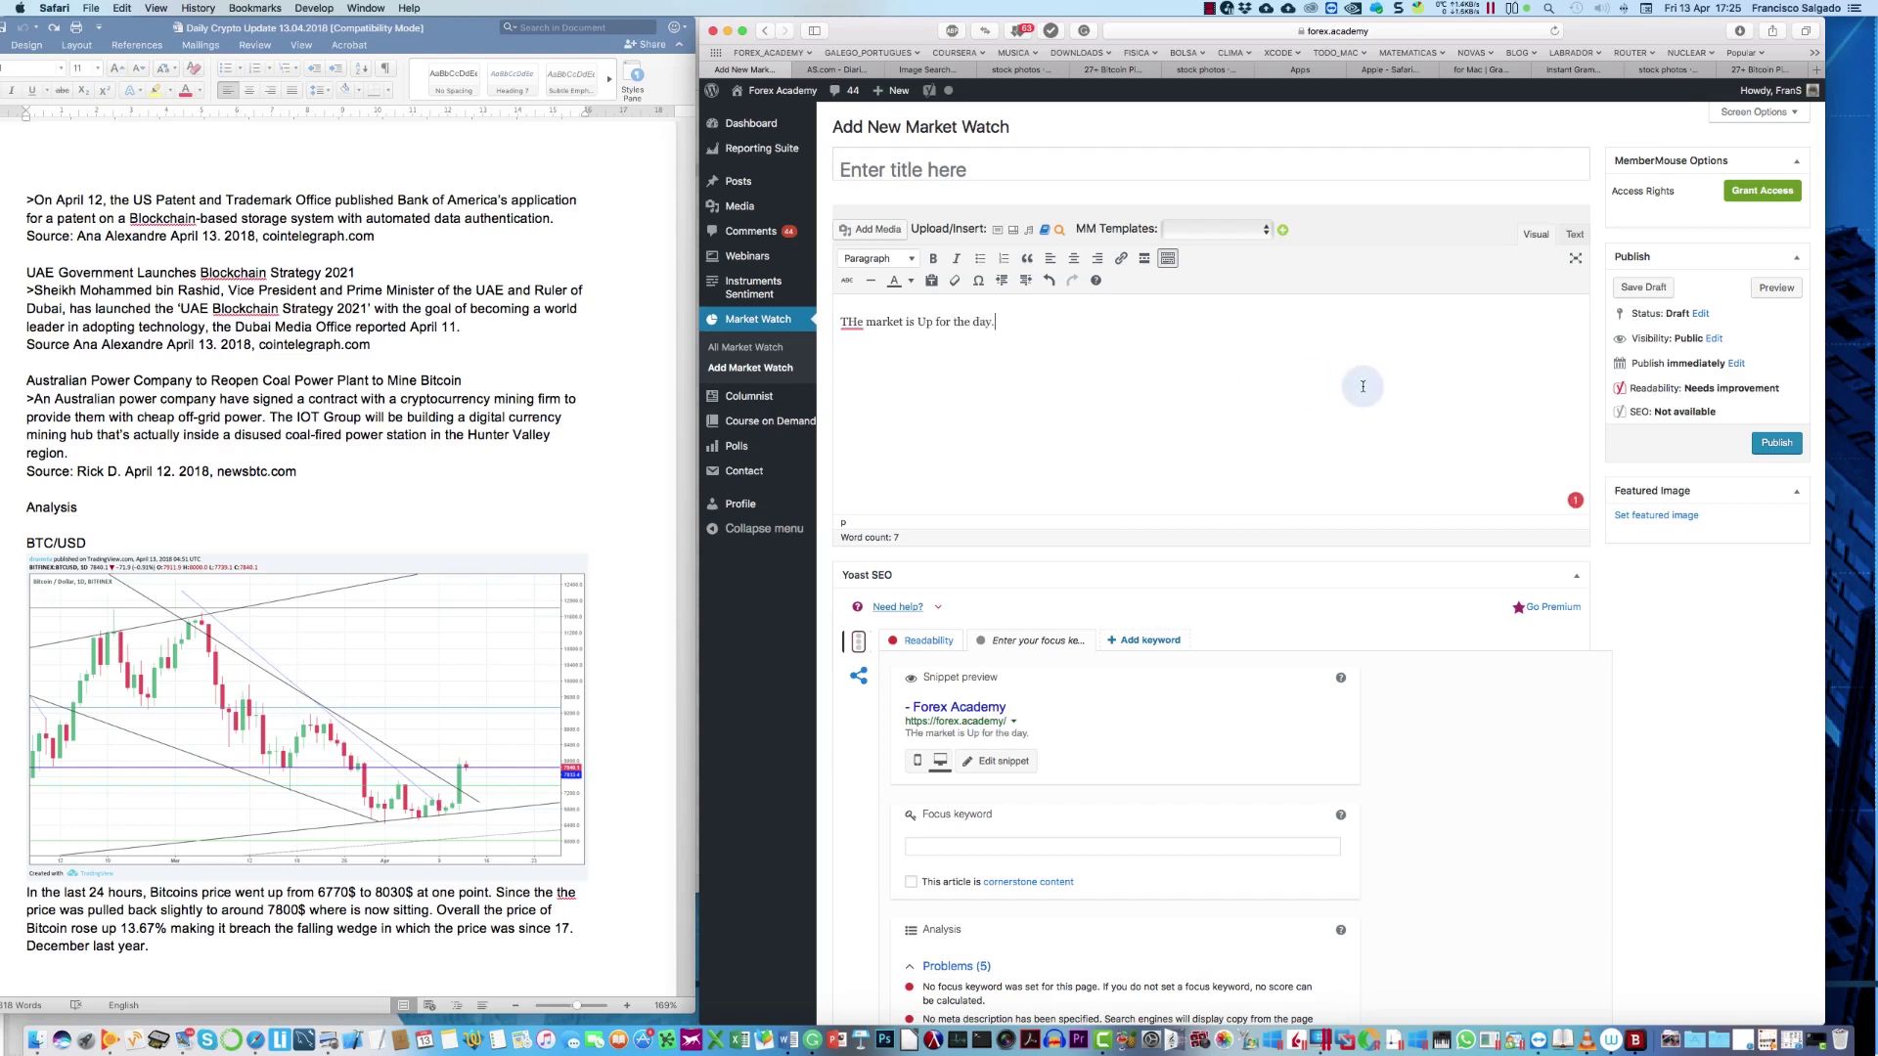
Step: Title the entry 'Market up' and set the Yoast focus keyword to 'Market Up'
{"action": "left_click", "coordinate": [947, 174]}
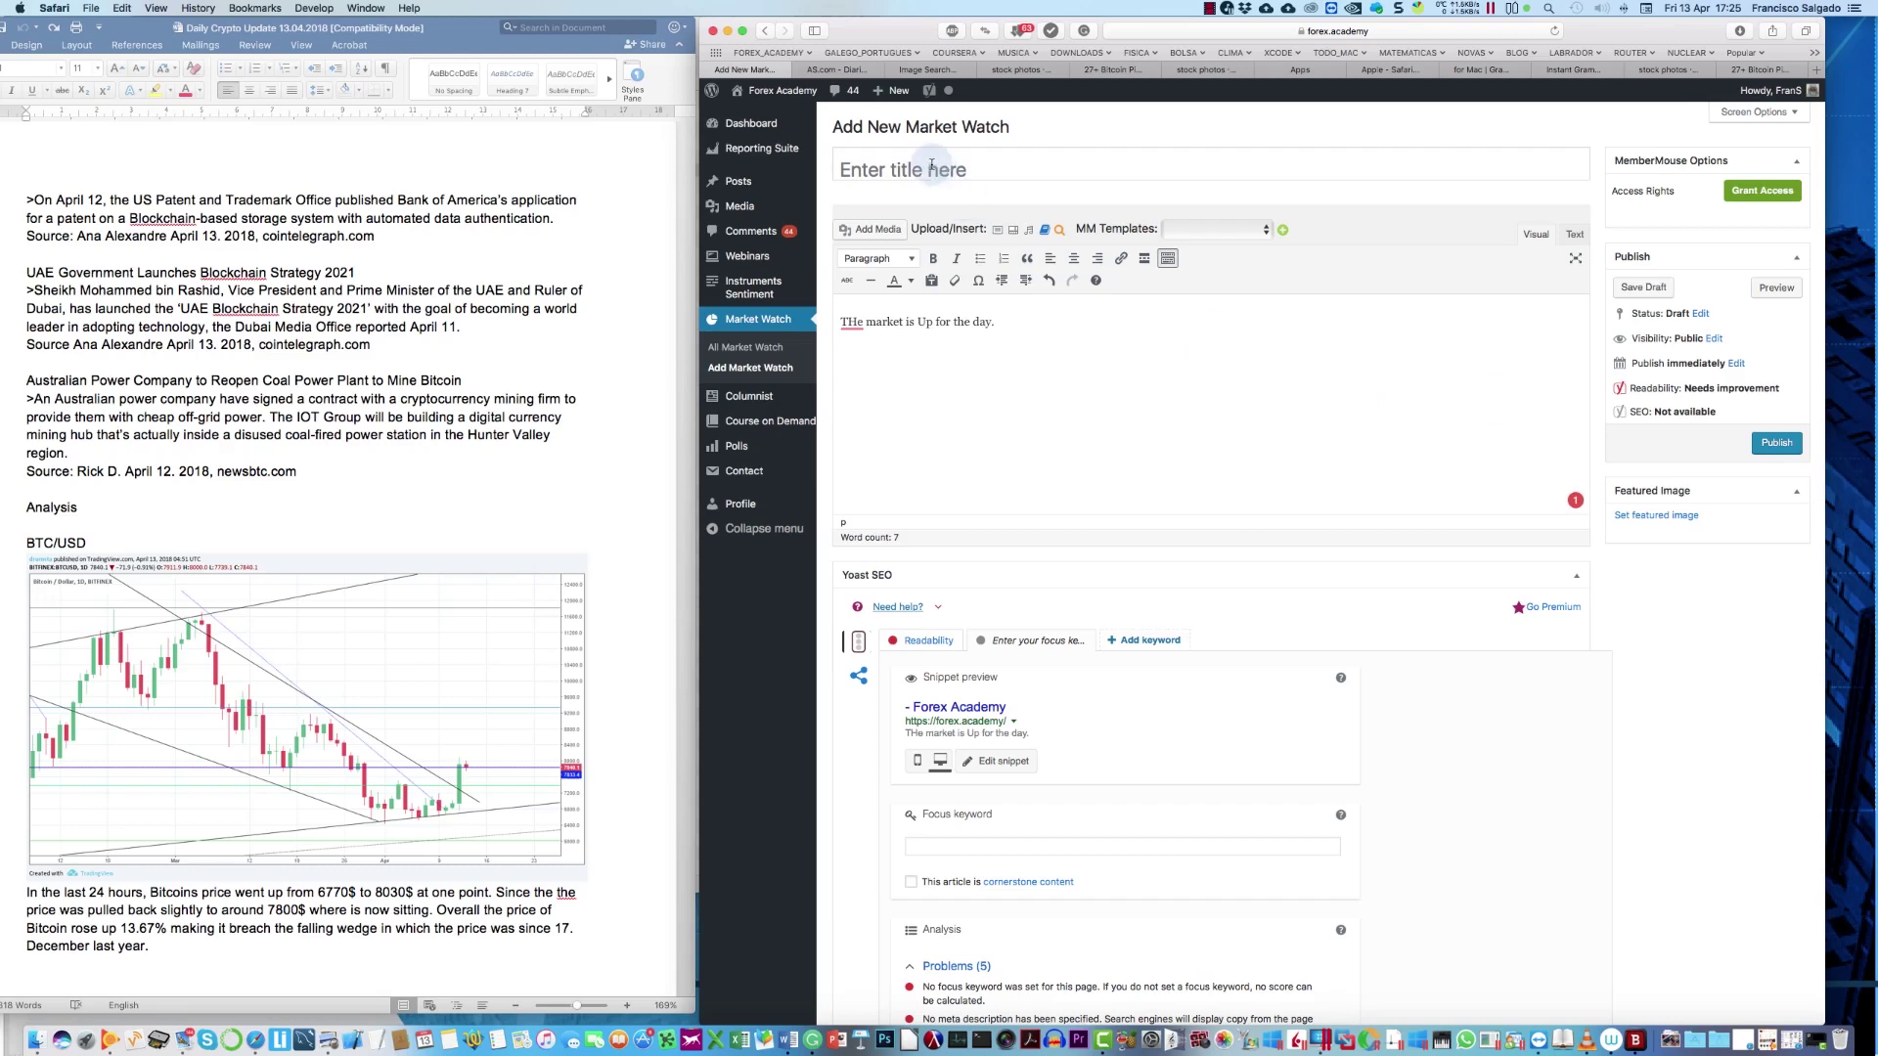
{"action": "left_click", "coordinate": [931, 165]}
{"action": "type", "text": "Ma"}
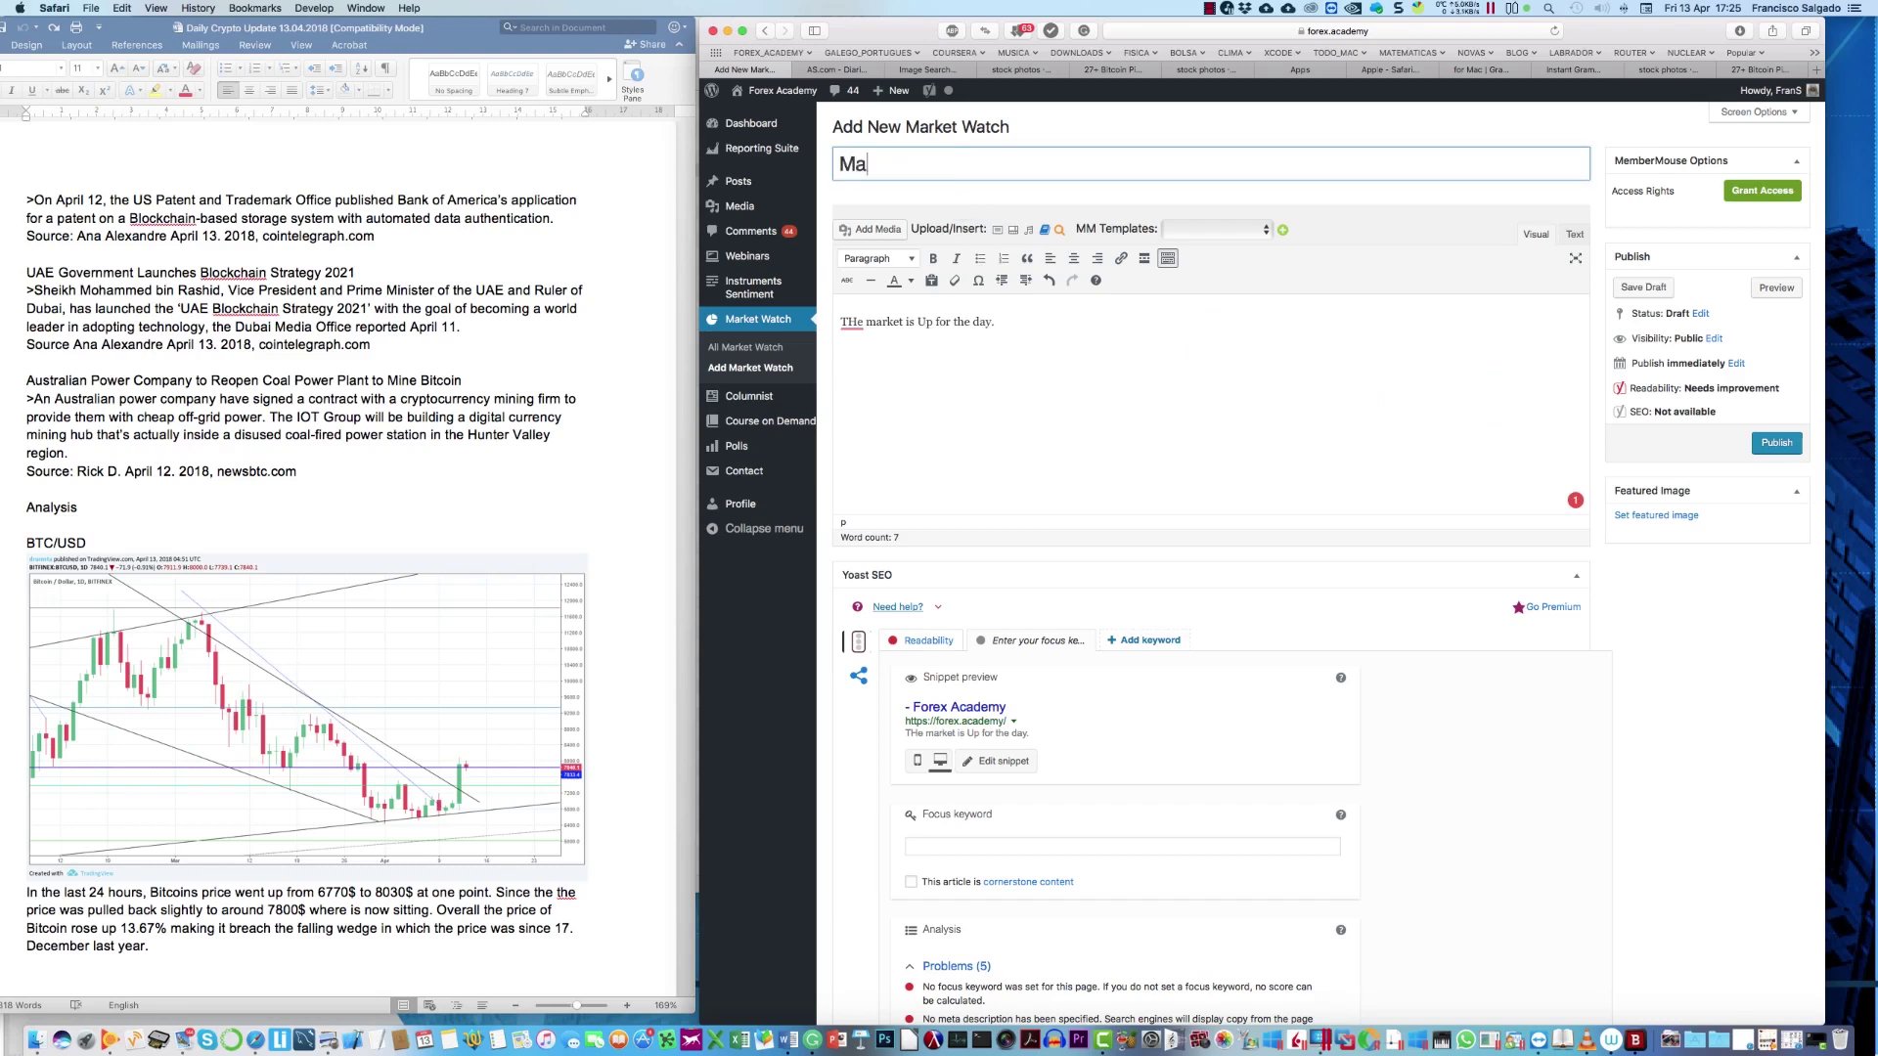
{"action": "type", "text": "rket up"}
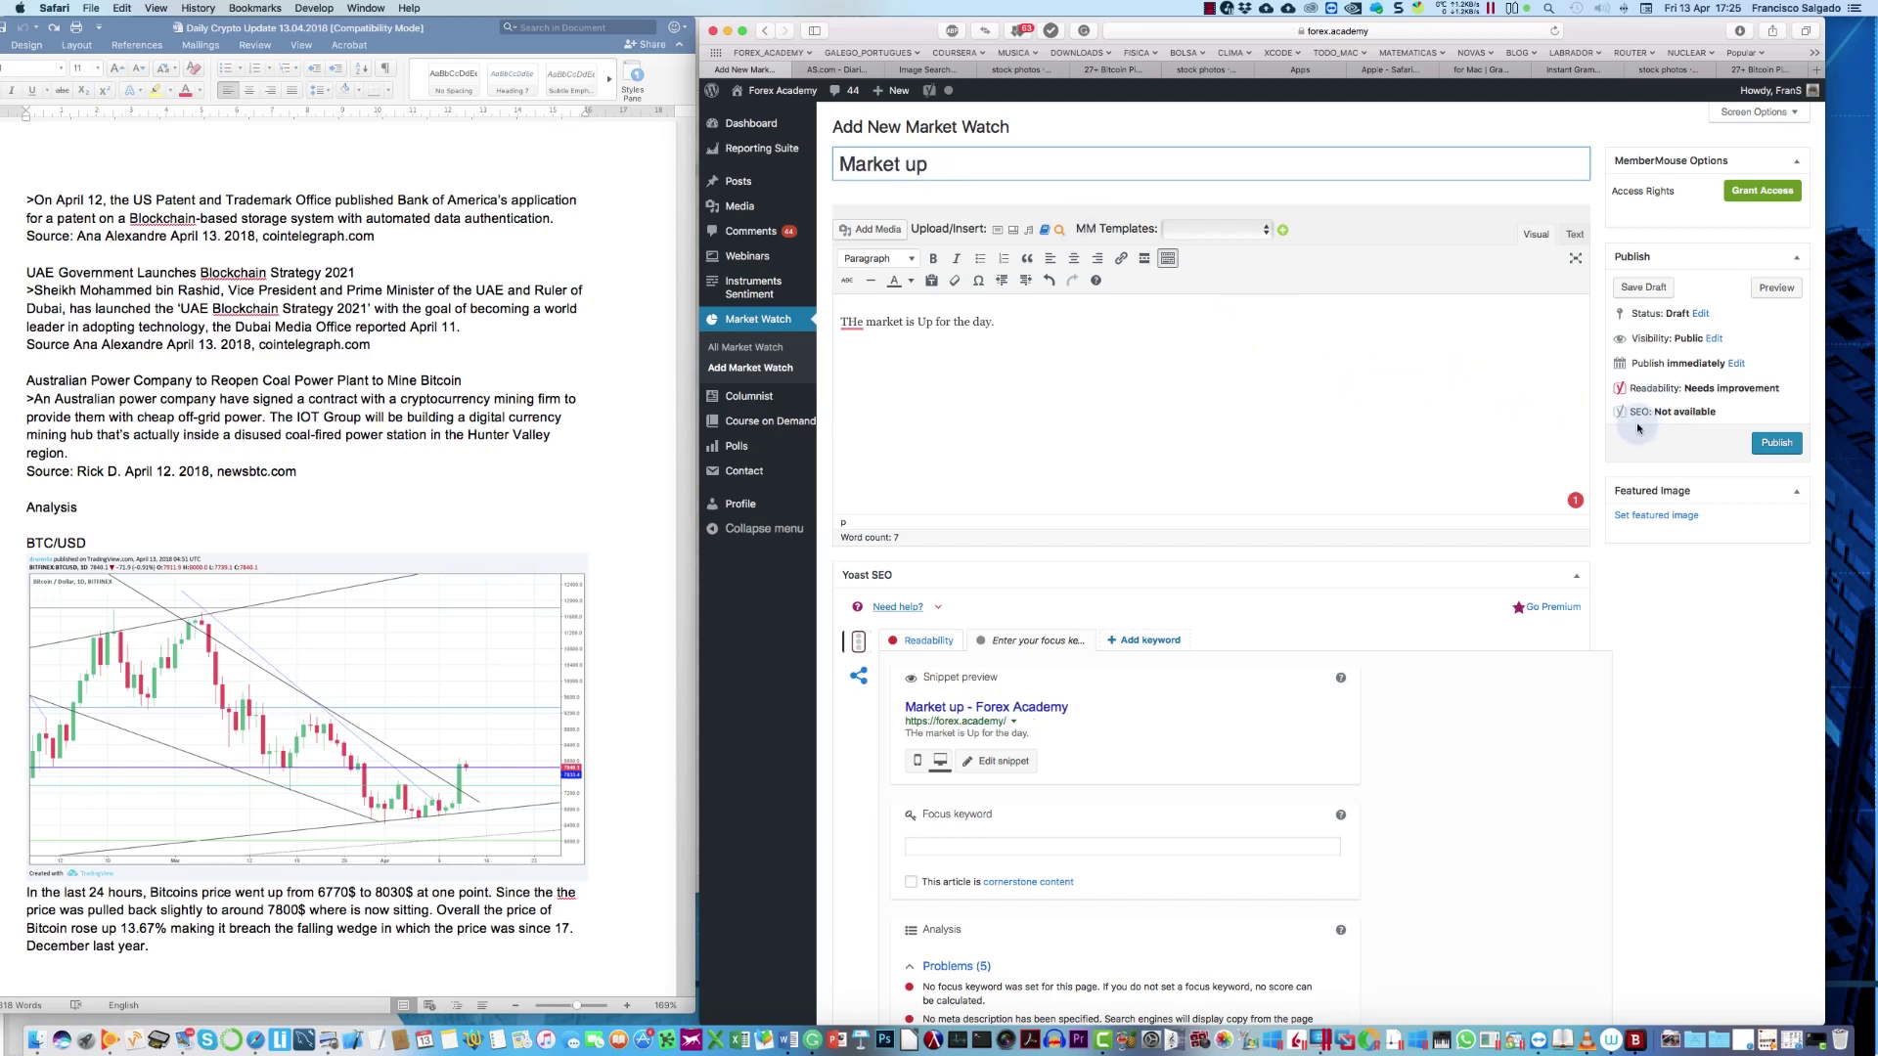
{"action": "left_click", "coordinate": [935, 847]}
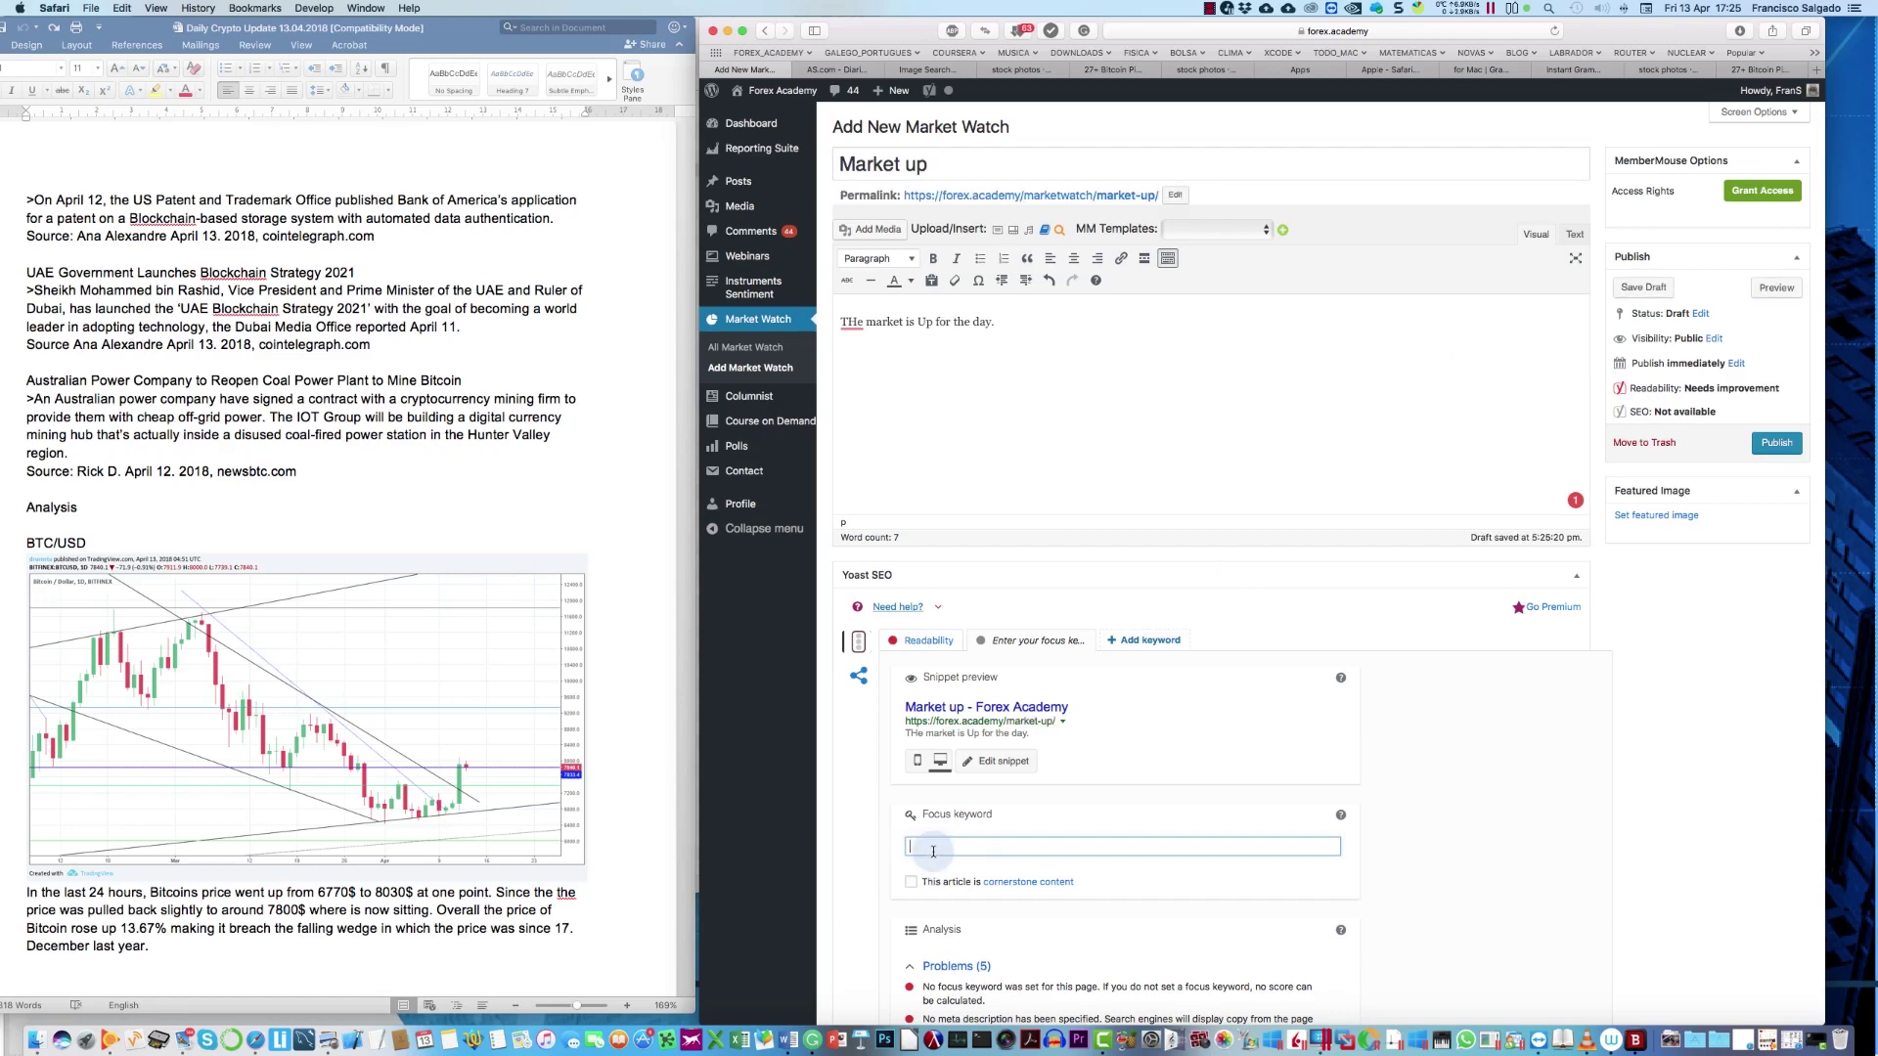
{"action": "type", "text": "Market Up"}
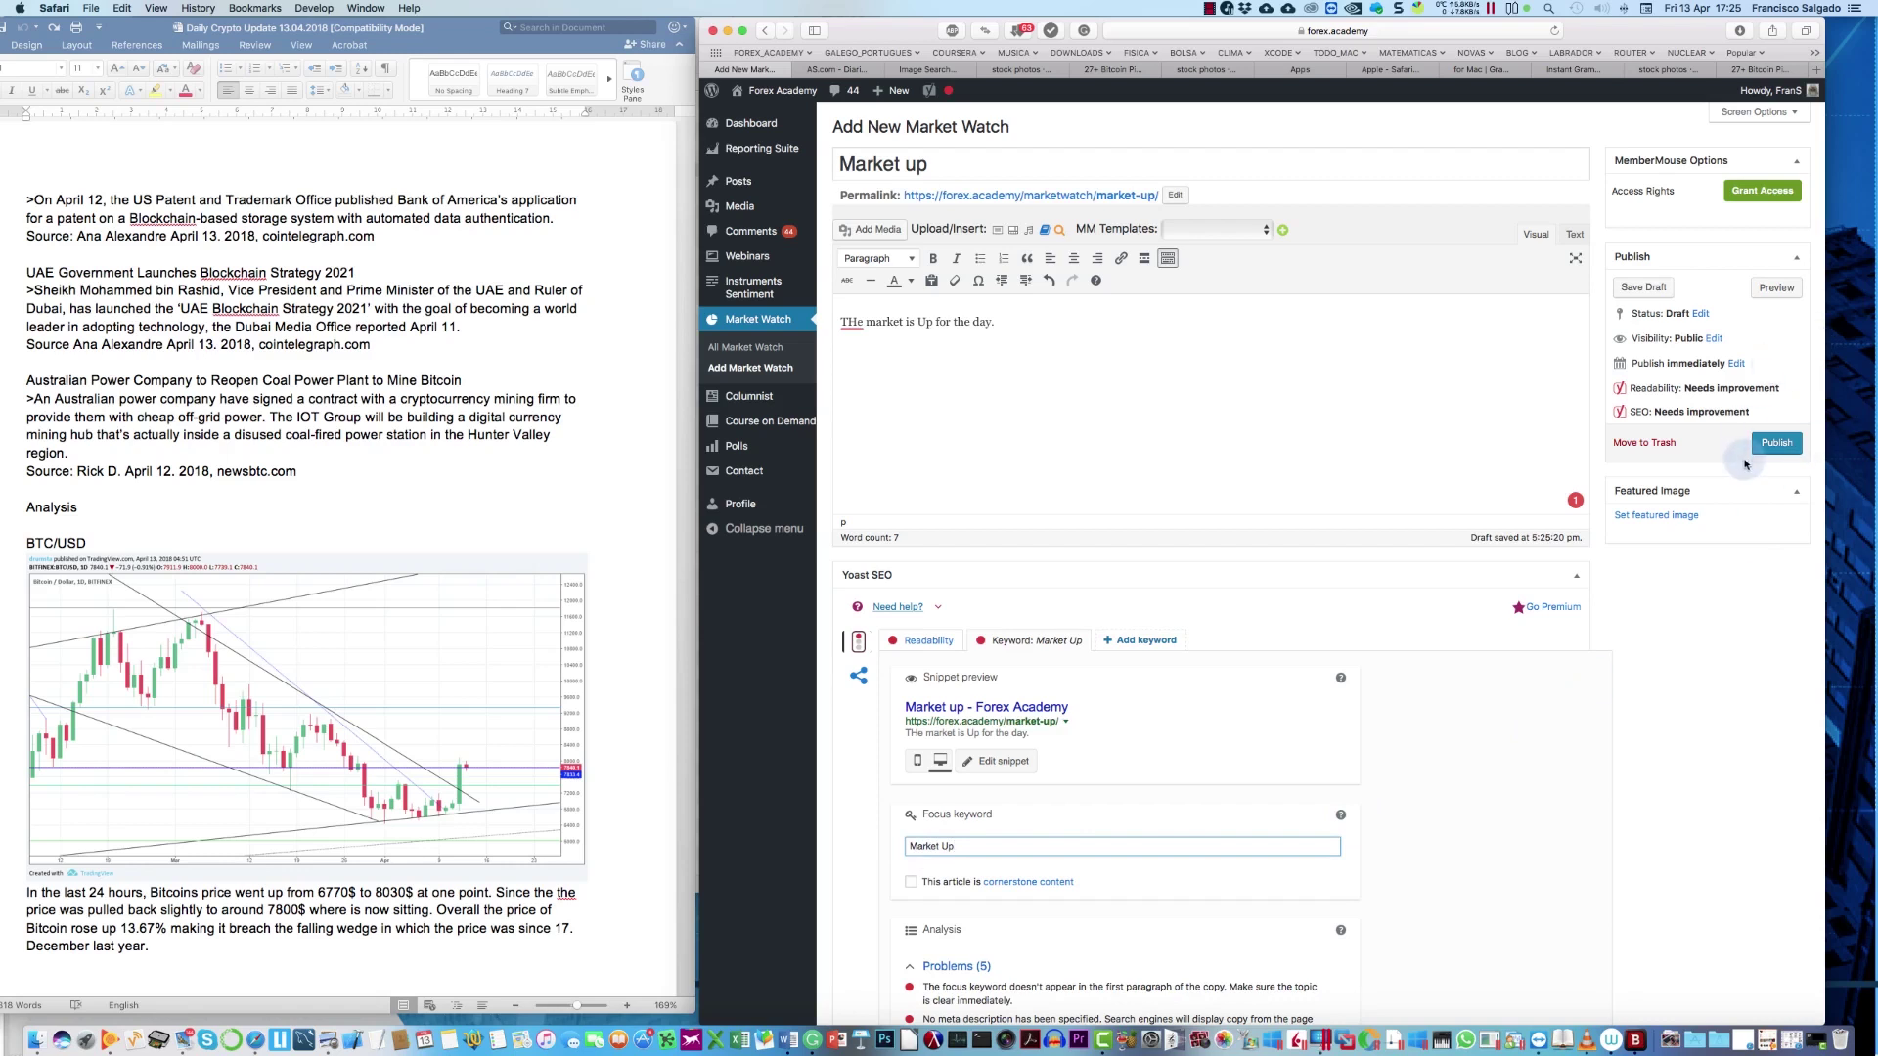
Step: Publish the 'Market up' entry
{"action": "left_click", "coordinate": [1775, 445]}
{"action": "left_click", "coordinate": [1775, 445]}
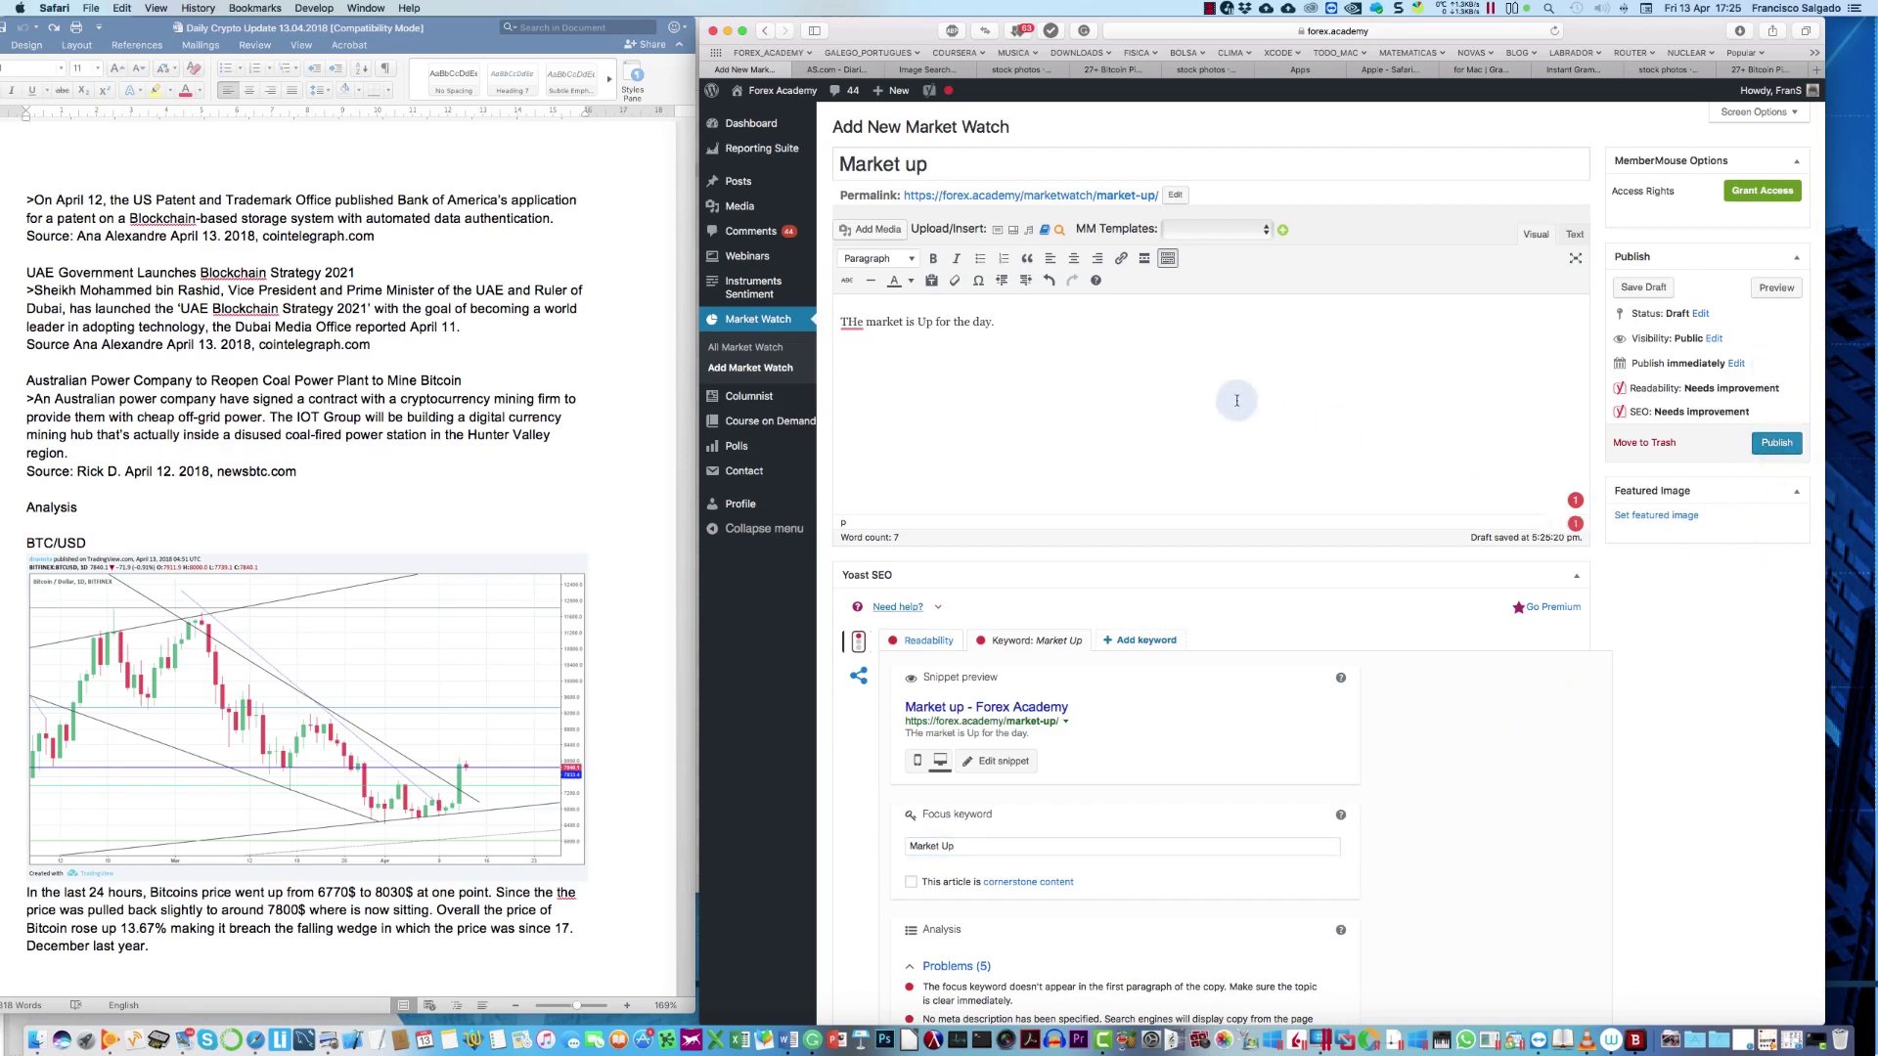
{"action": "left_click", "coordinate": [1778, 445]}
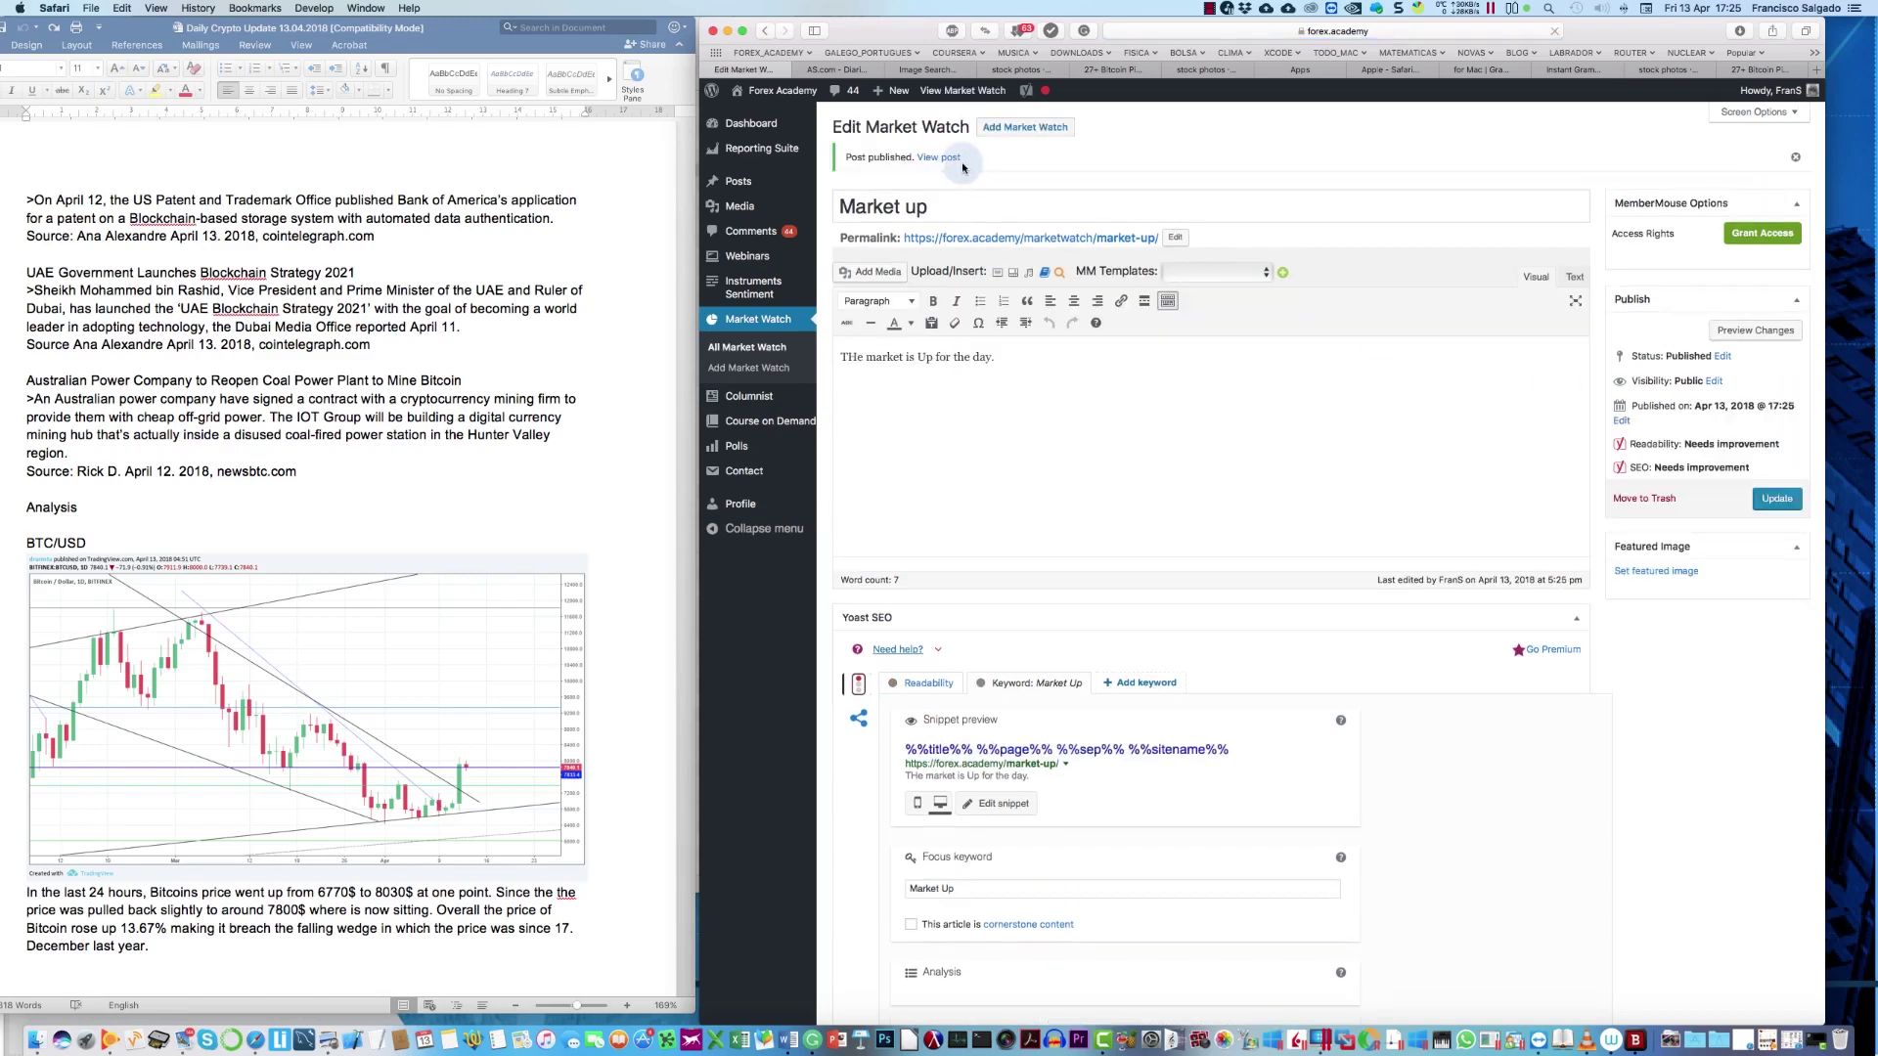
Step: Check the entry on the site's Market Watch page, then go back to its edit page
{"action": "left_click", "coordinate": [953, 159]}
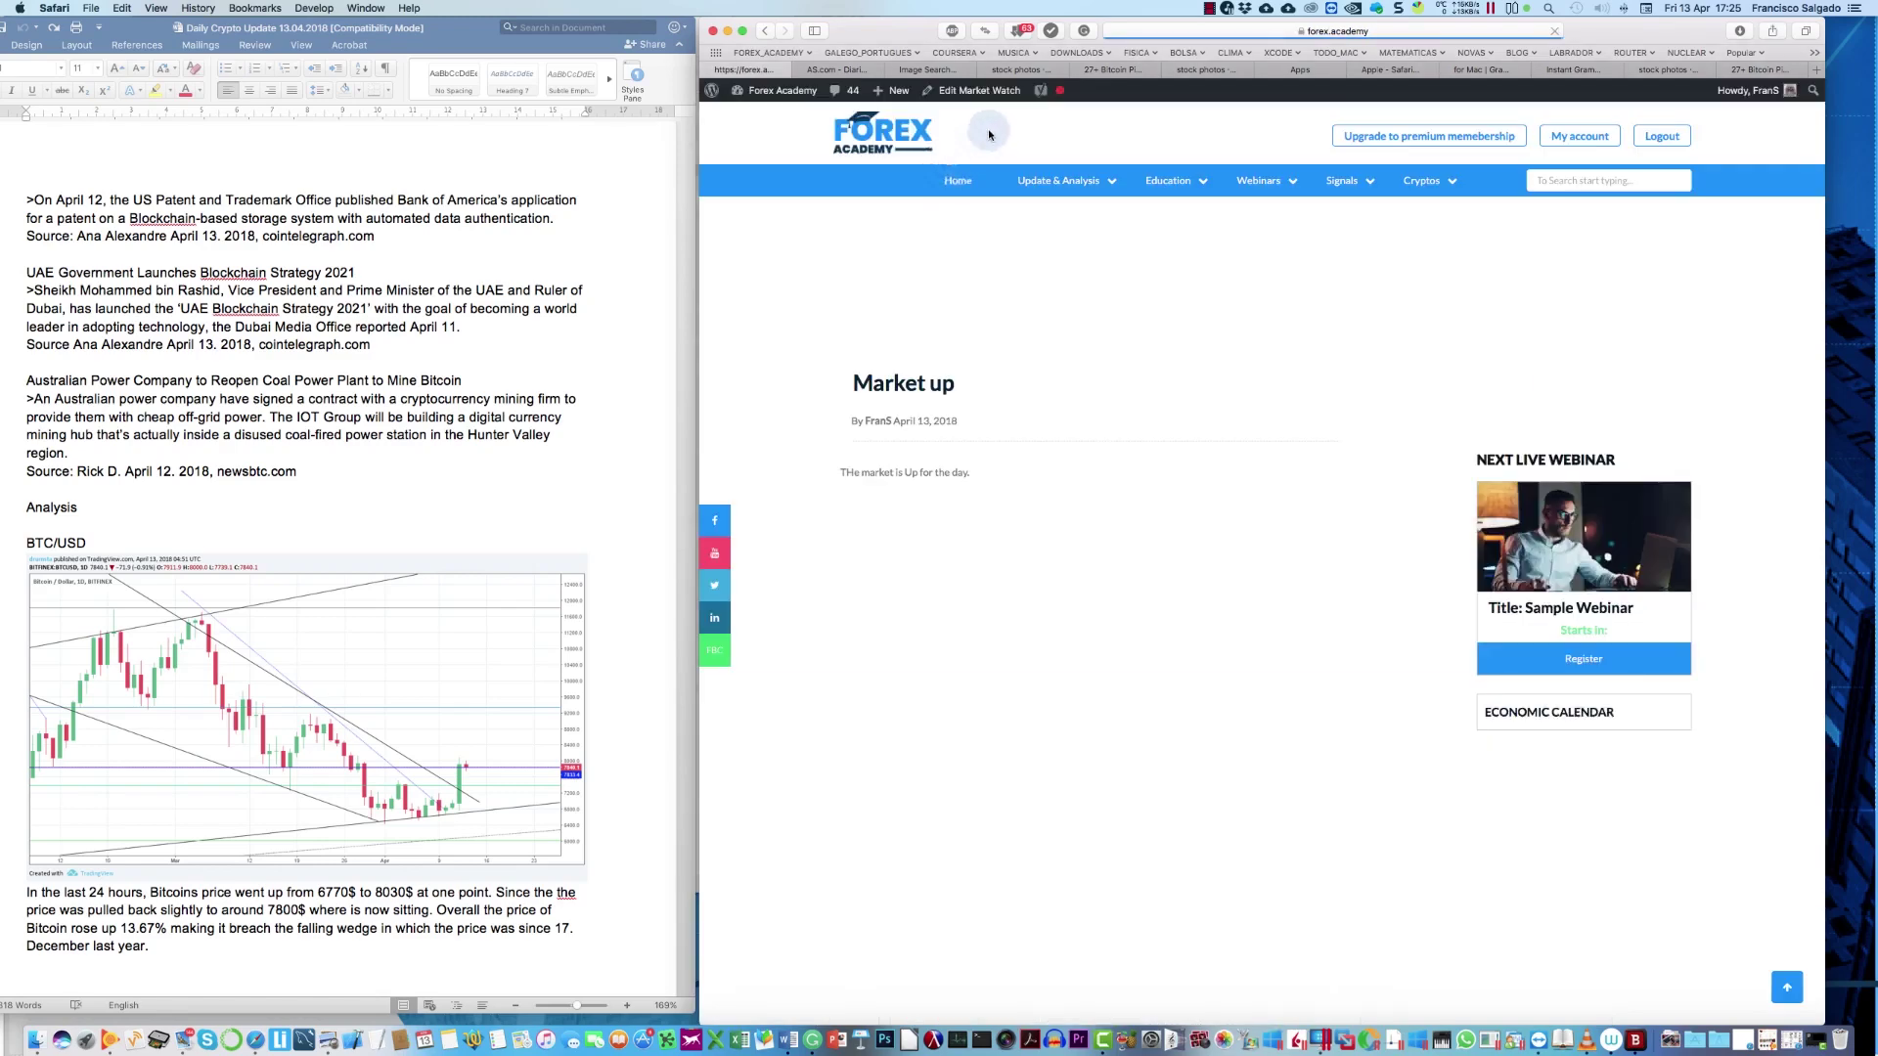
{"action": "mouse_move", "coordinate": [1056, 182]}
{"action": "left_click", "coordinate": [1055, 221]}
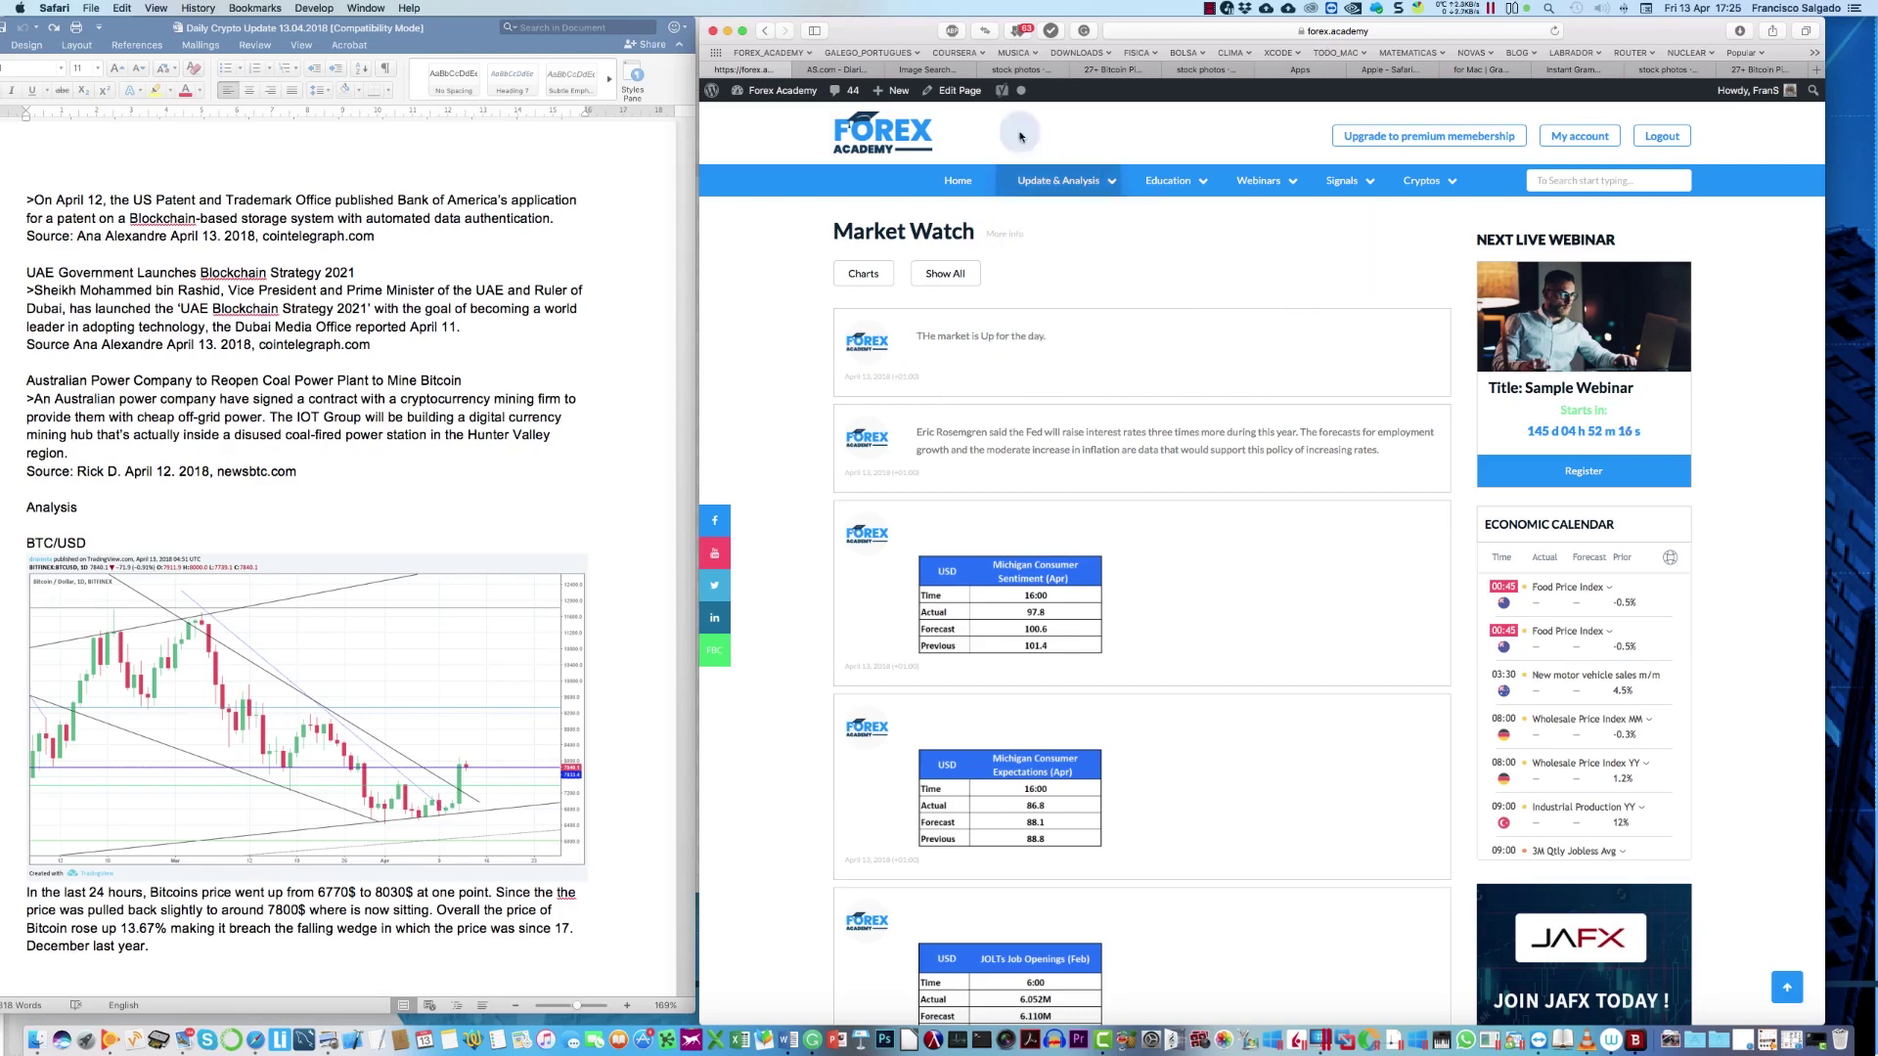
{"action": "left_click", "coordinate": [767, 35]}
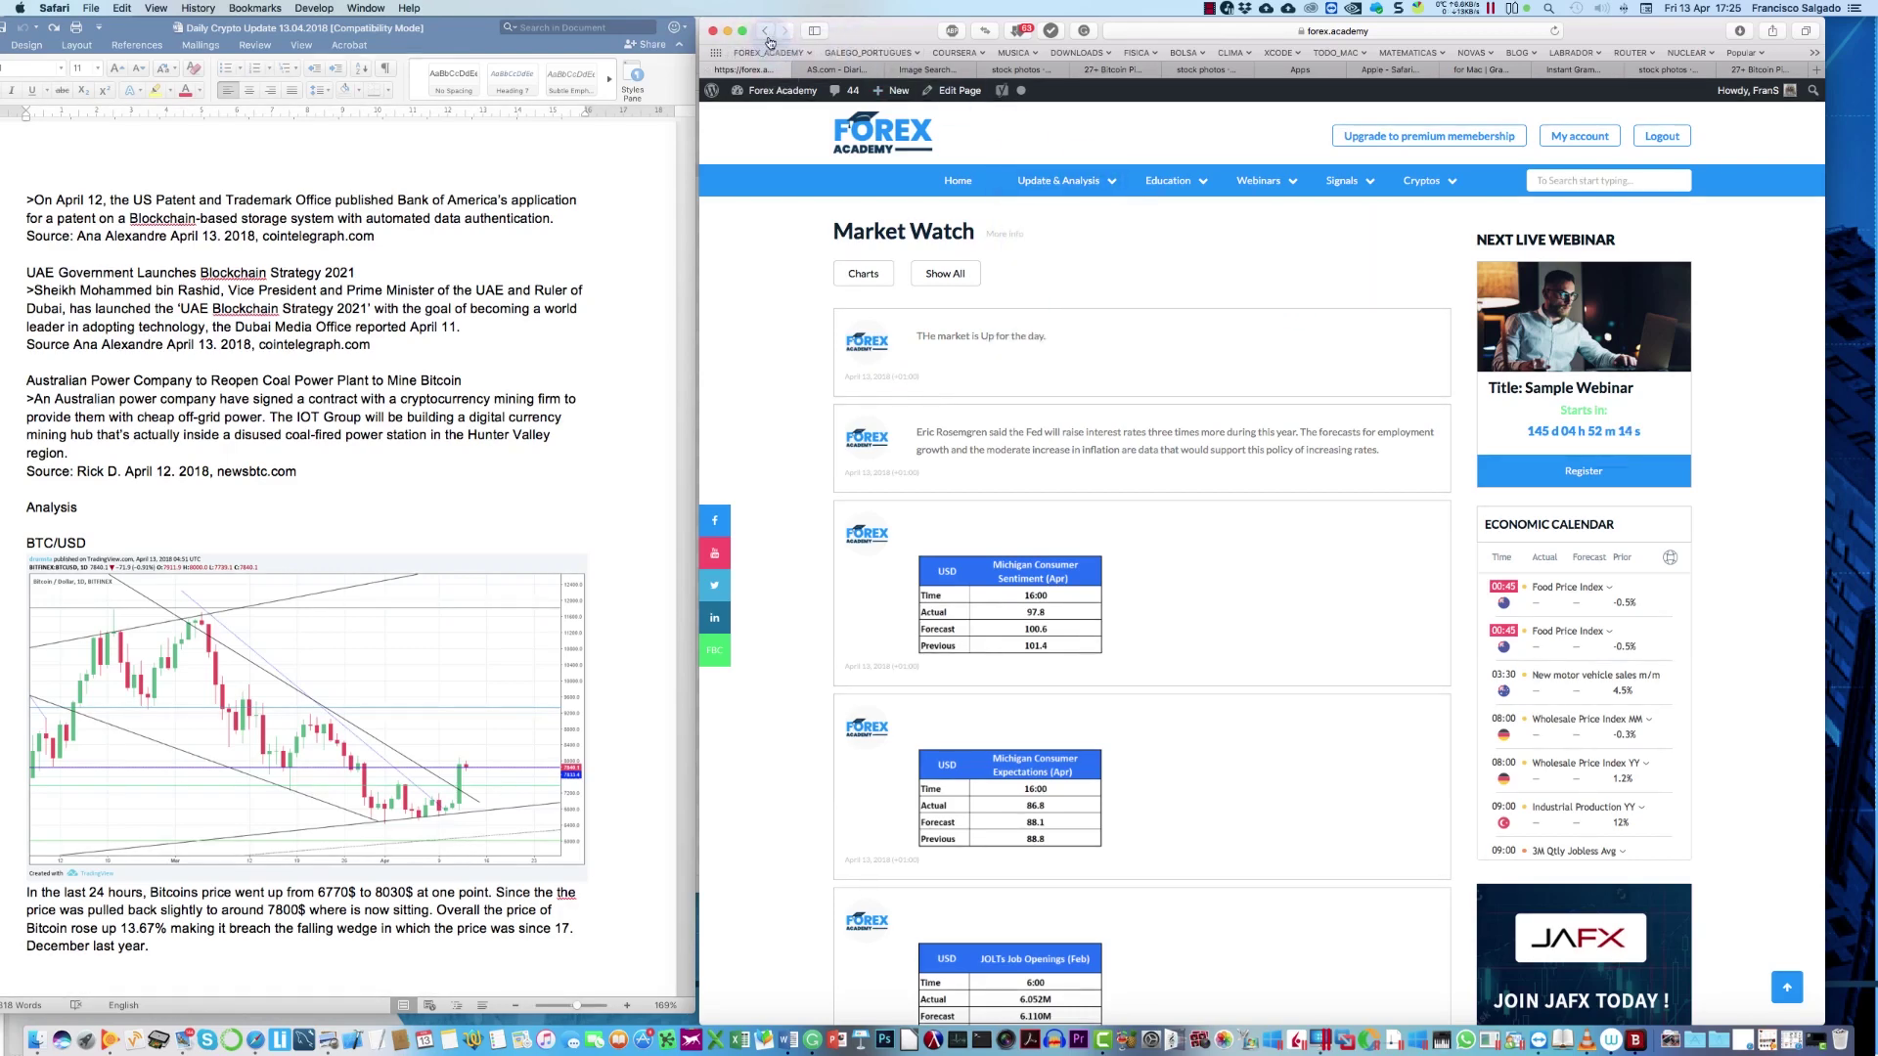
{"action": "left_click", "coordinate": [767, 36]}
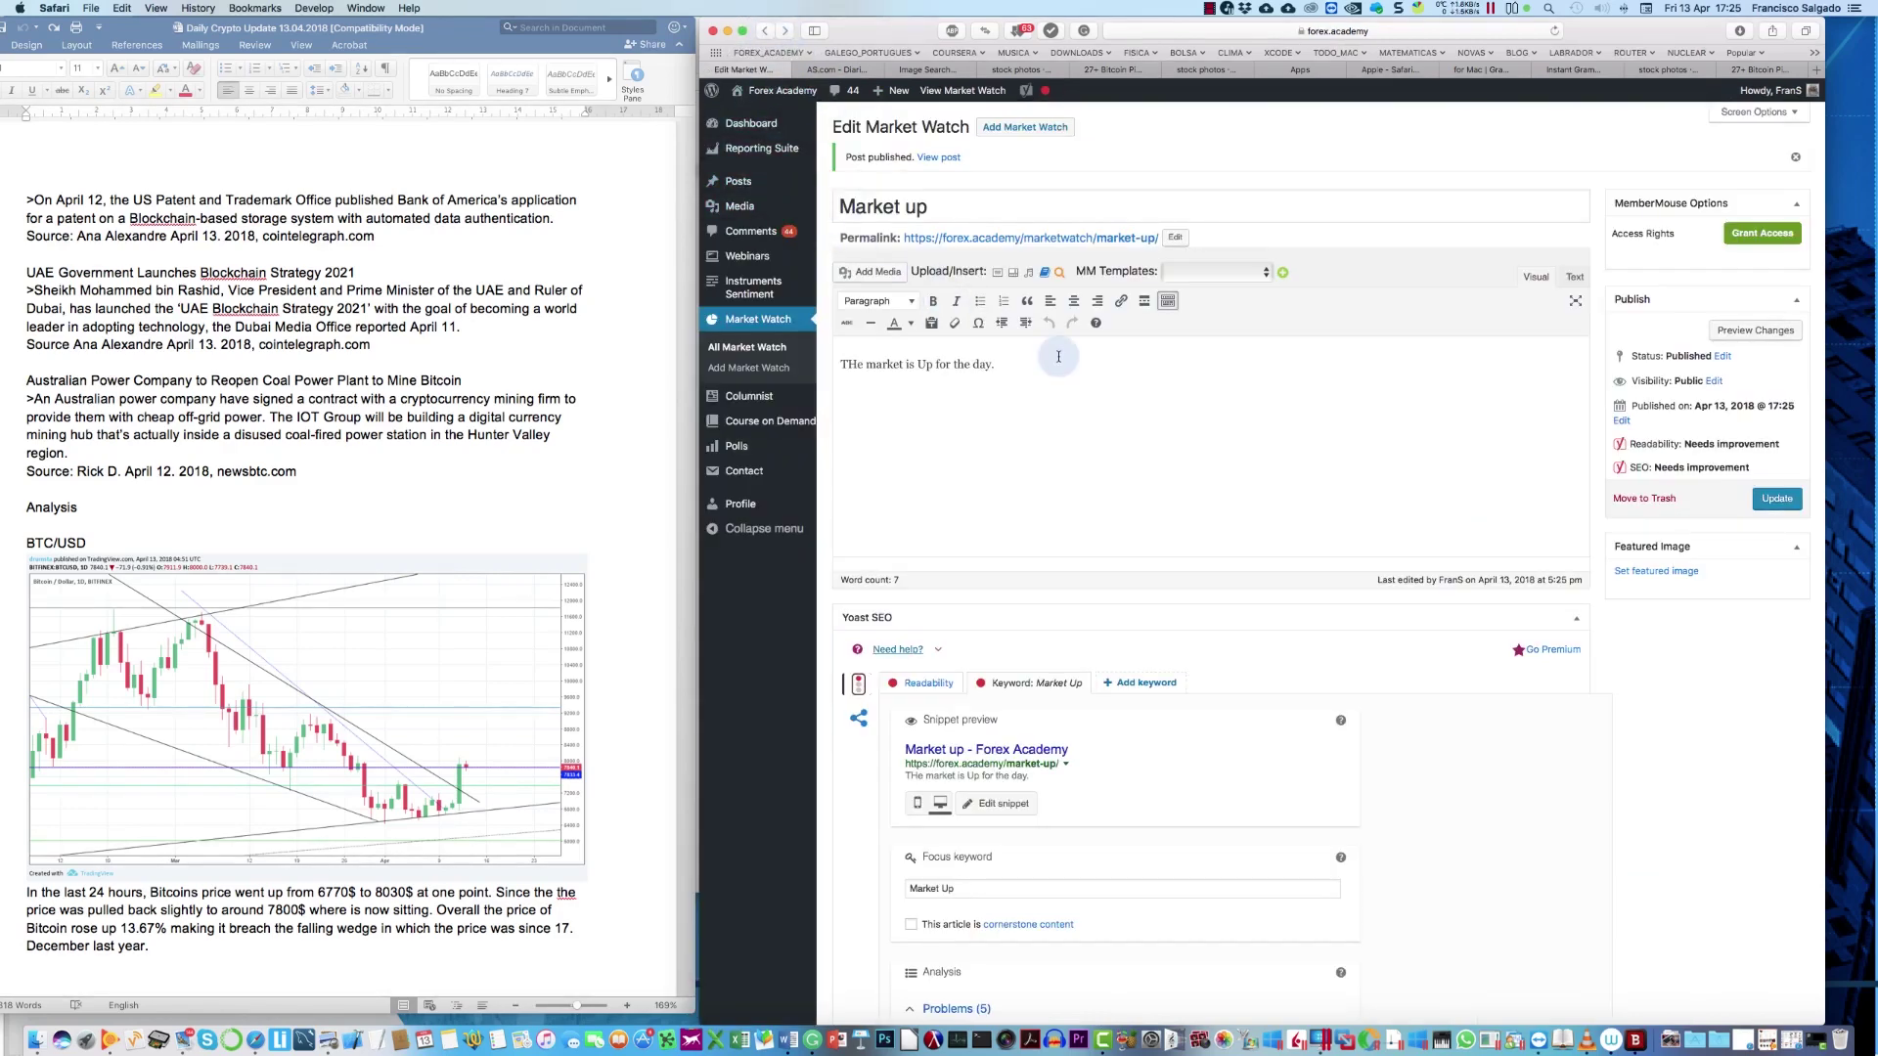
Step: Set the 03 - GBPUSDH1 chart from the Media Library as the entry's featured image
{"action": "left_click", "coordinate": [928, 389]}
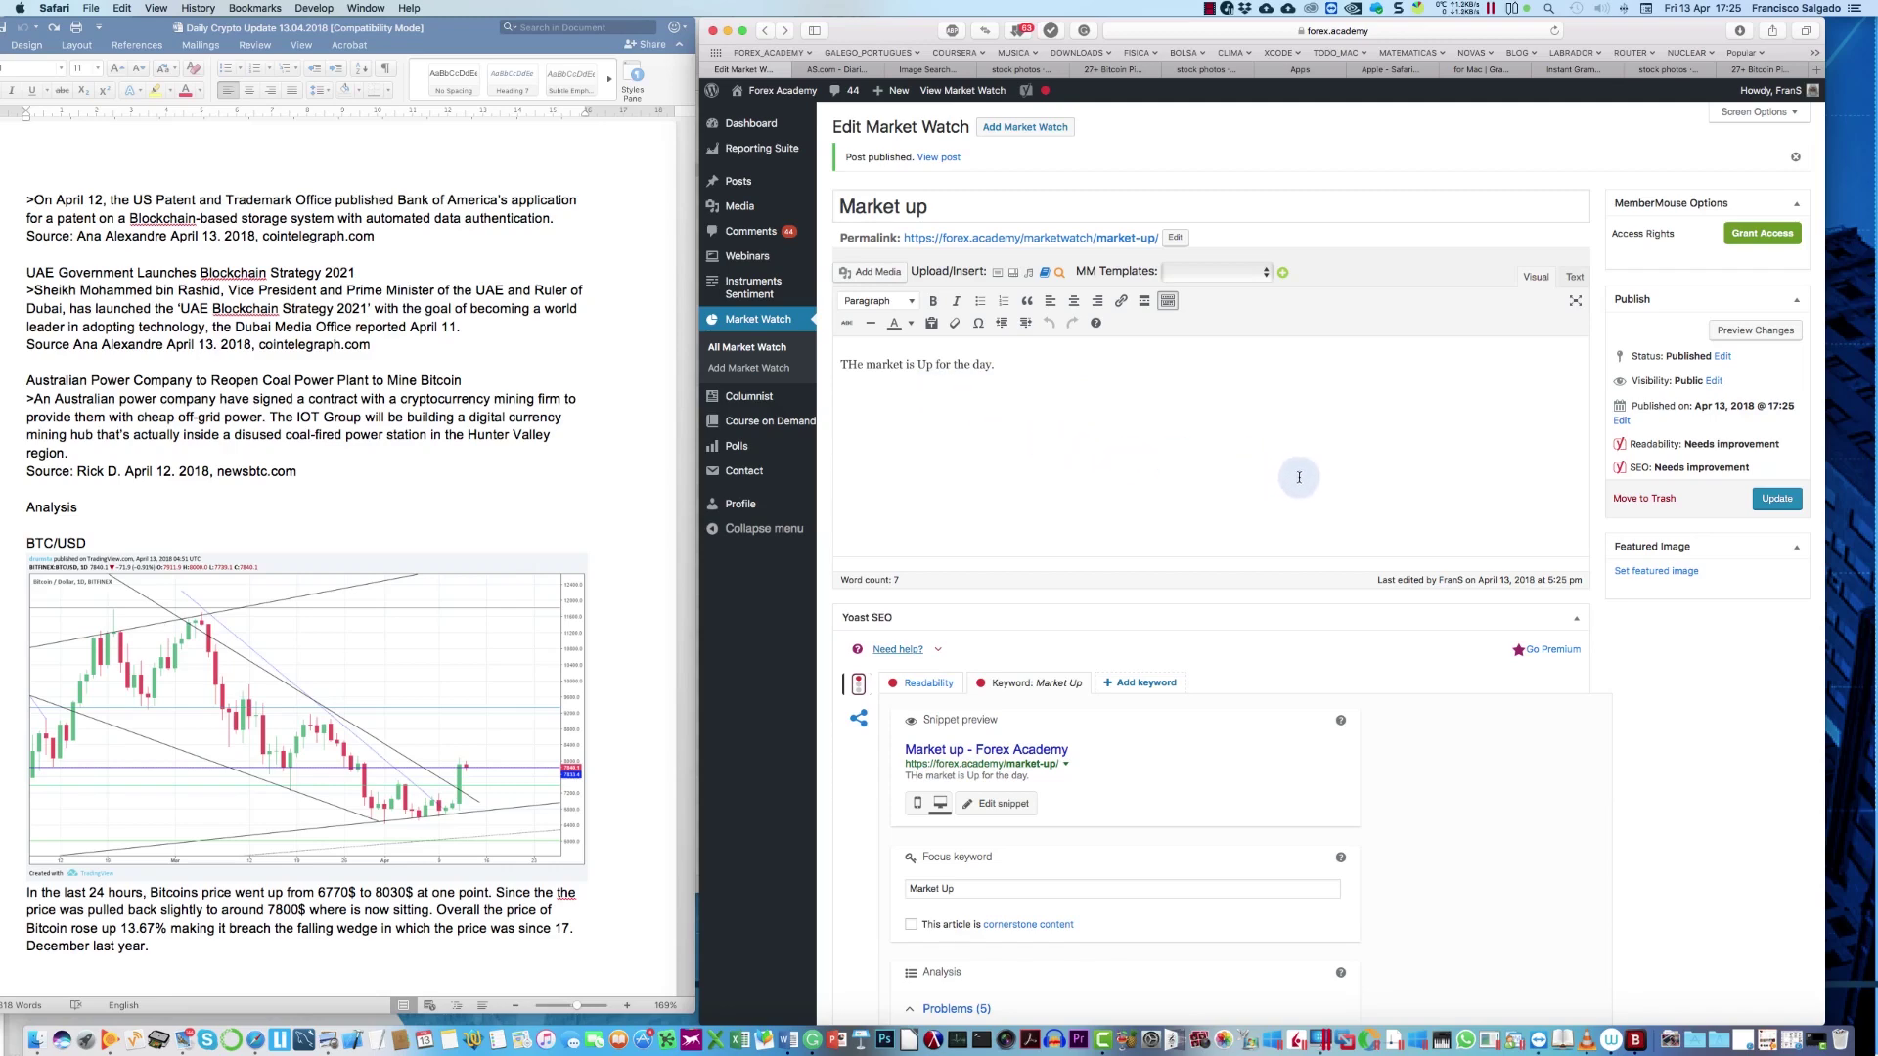
{"action": "left_click", "coordinate": [1657, 575]}
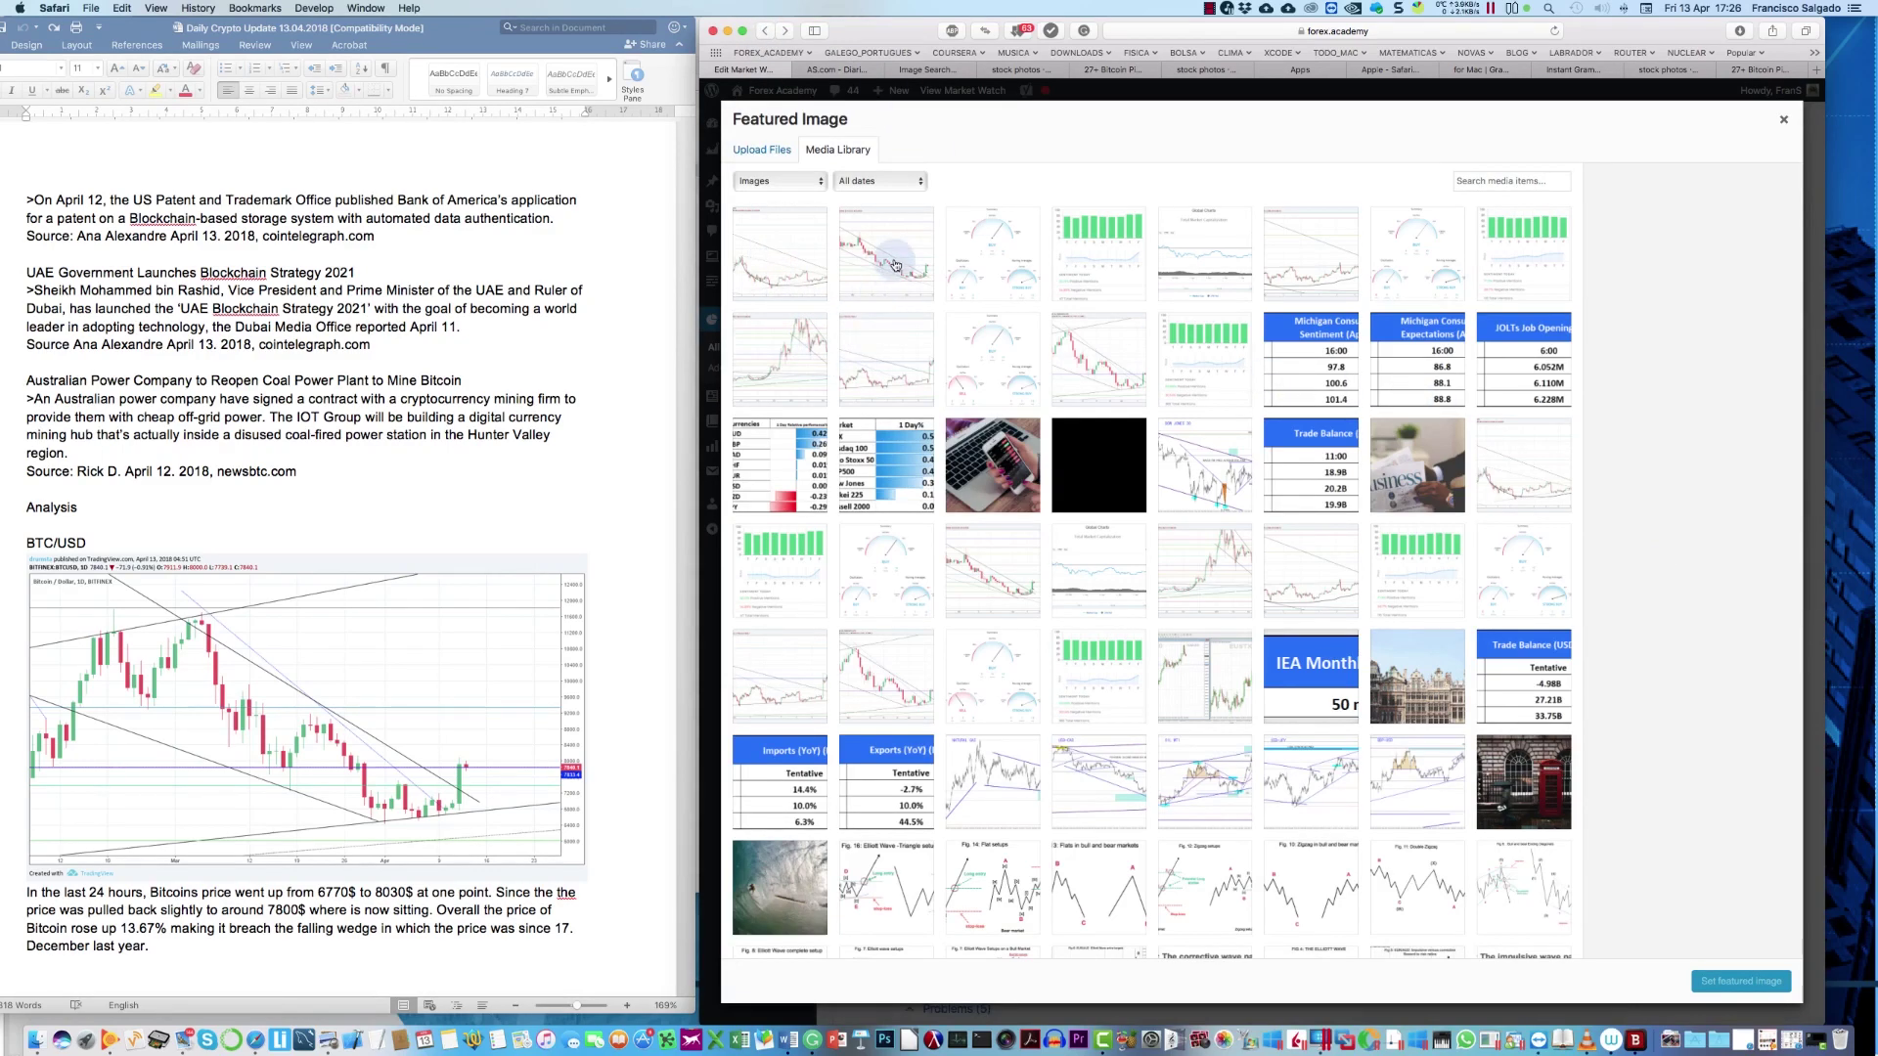
{"action": "scroll", "coordinate": [1149, 690], "scroll_direction": "down", "scroll_amount": 2}
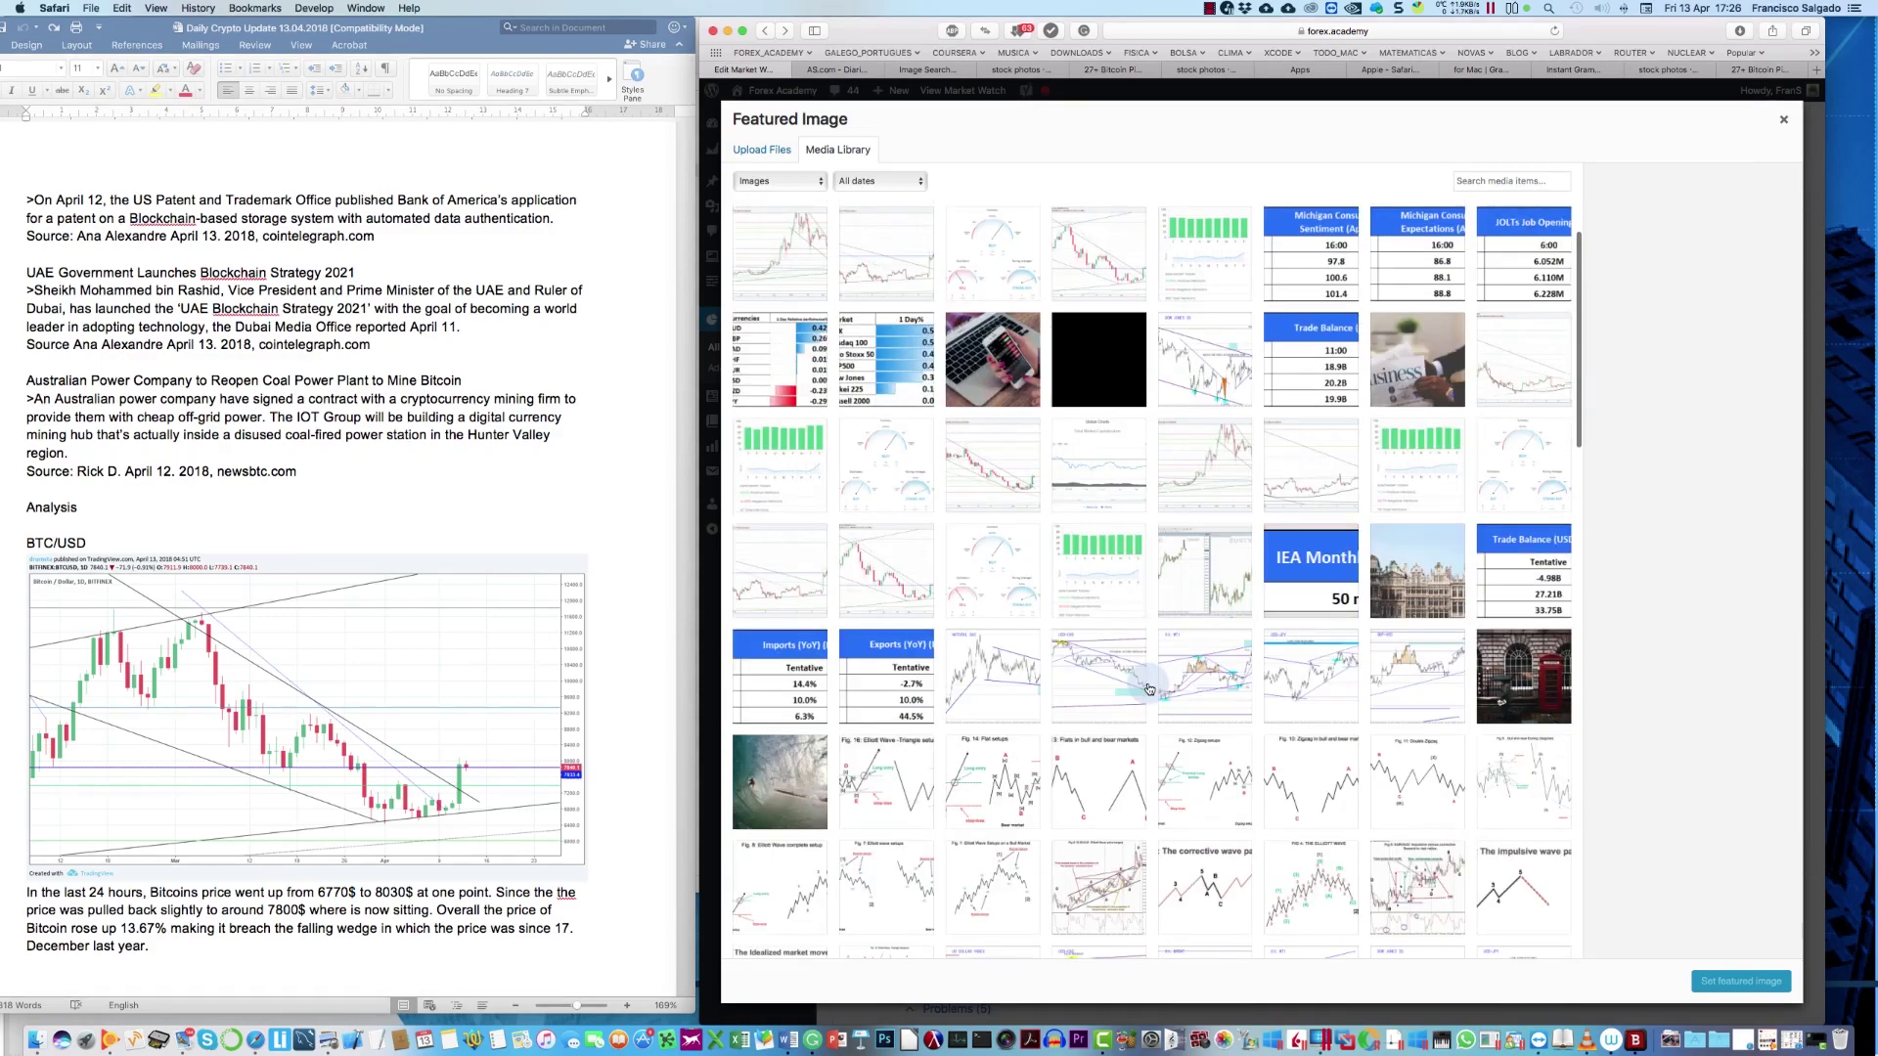
{"action": "scroll", "coordinate": [1124, 684], "scroll_direction": "down", "scroll_amount": 5}
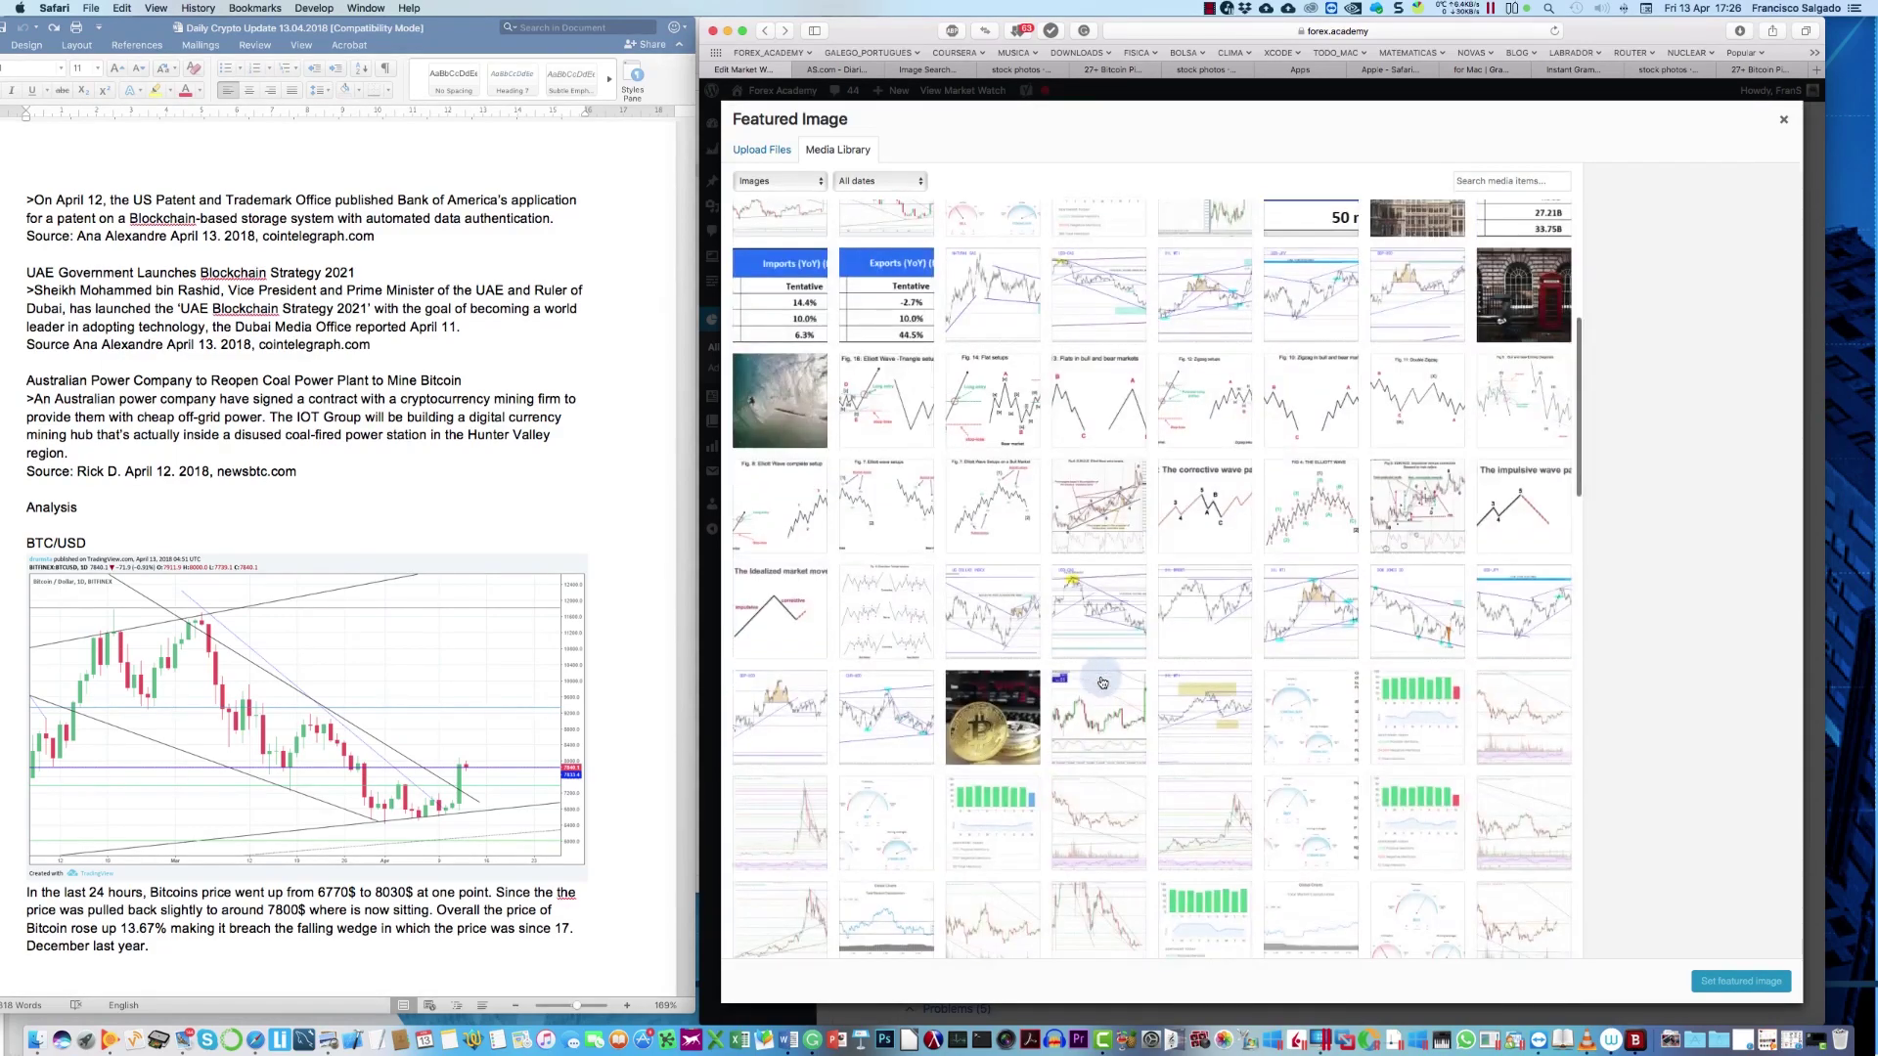
{"action": "scroll", "coordinate": [1102, 682], "scroll_direction": "down", "scroll_amount": 2}
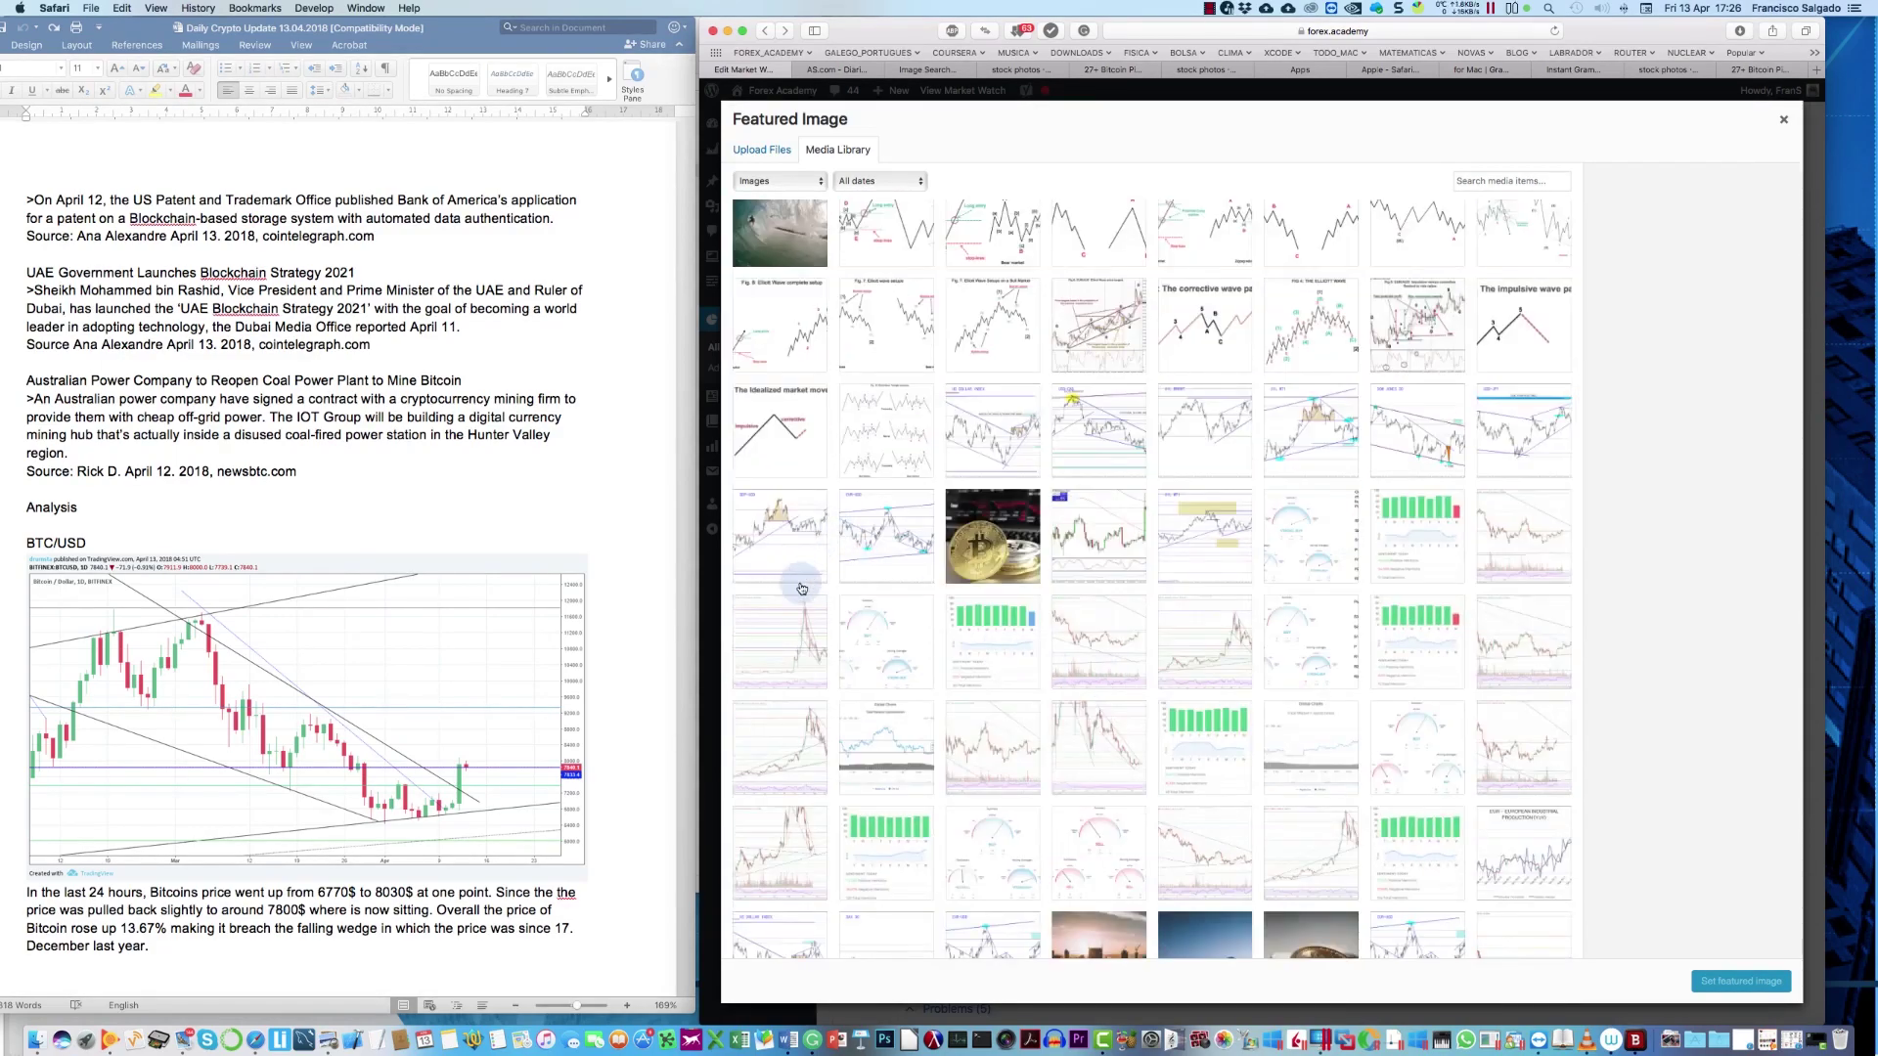
{"action": "left_click", "coordinate": [800, 518]}
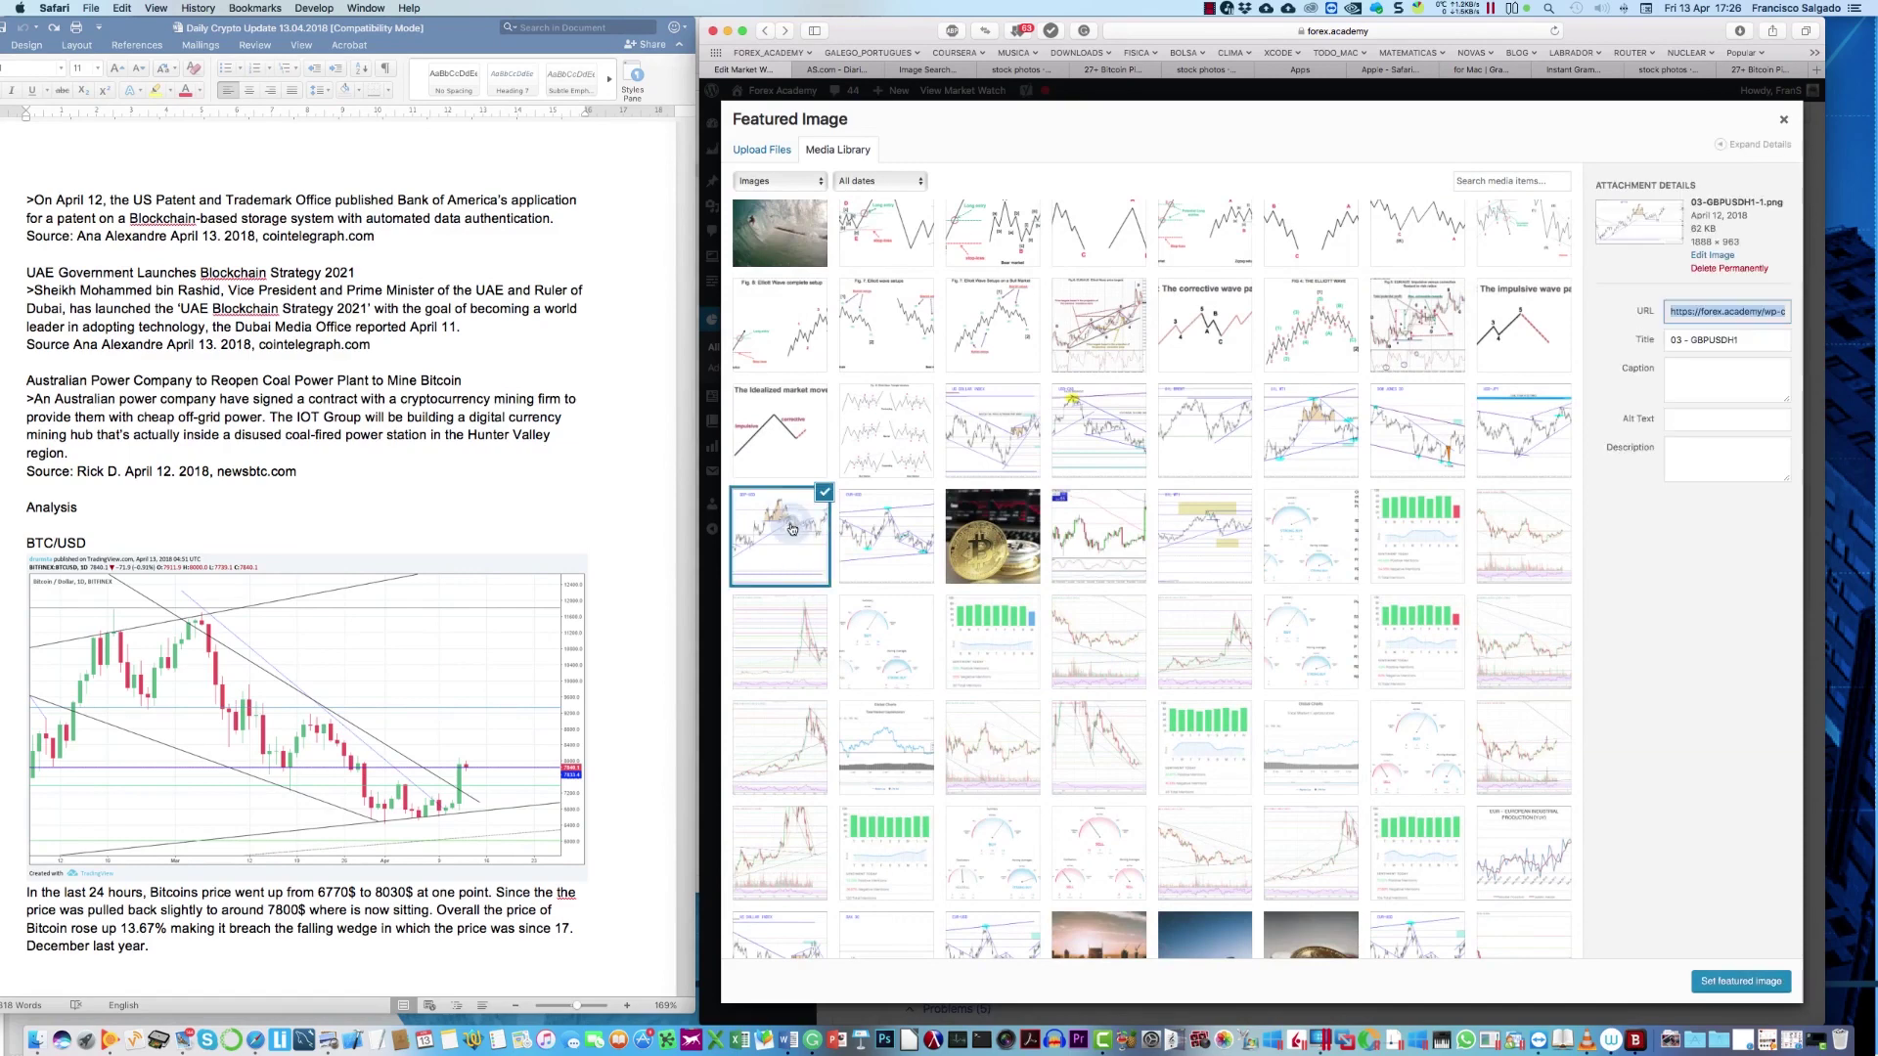
{"action": "left_click", "coordinate": [1746, 981]}
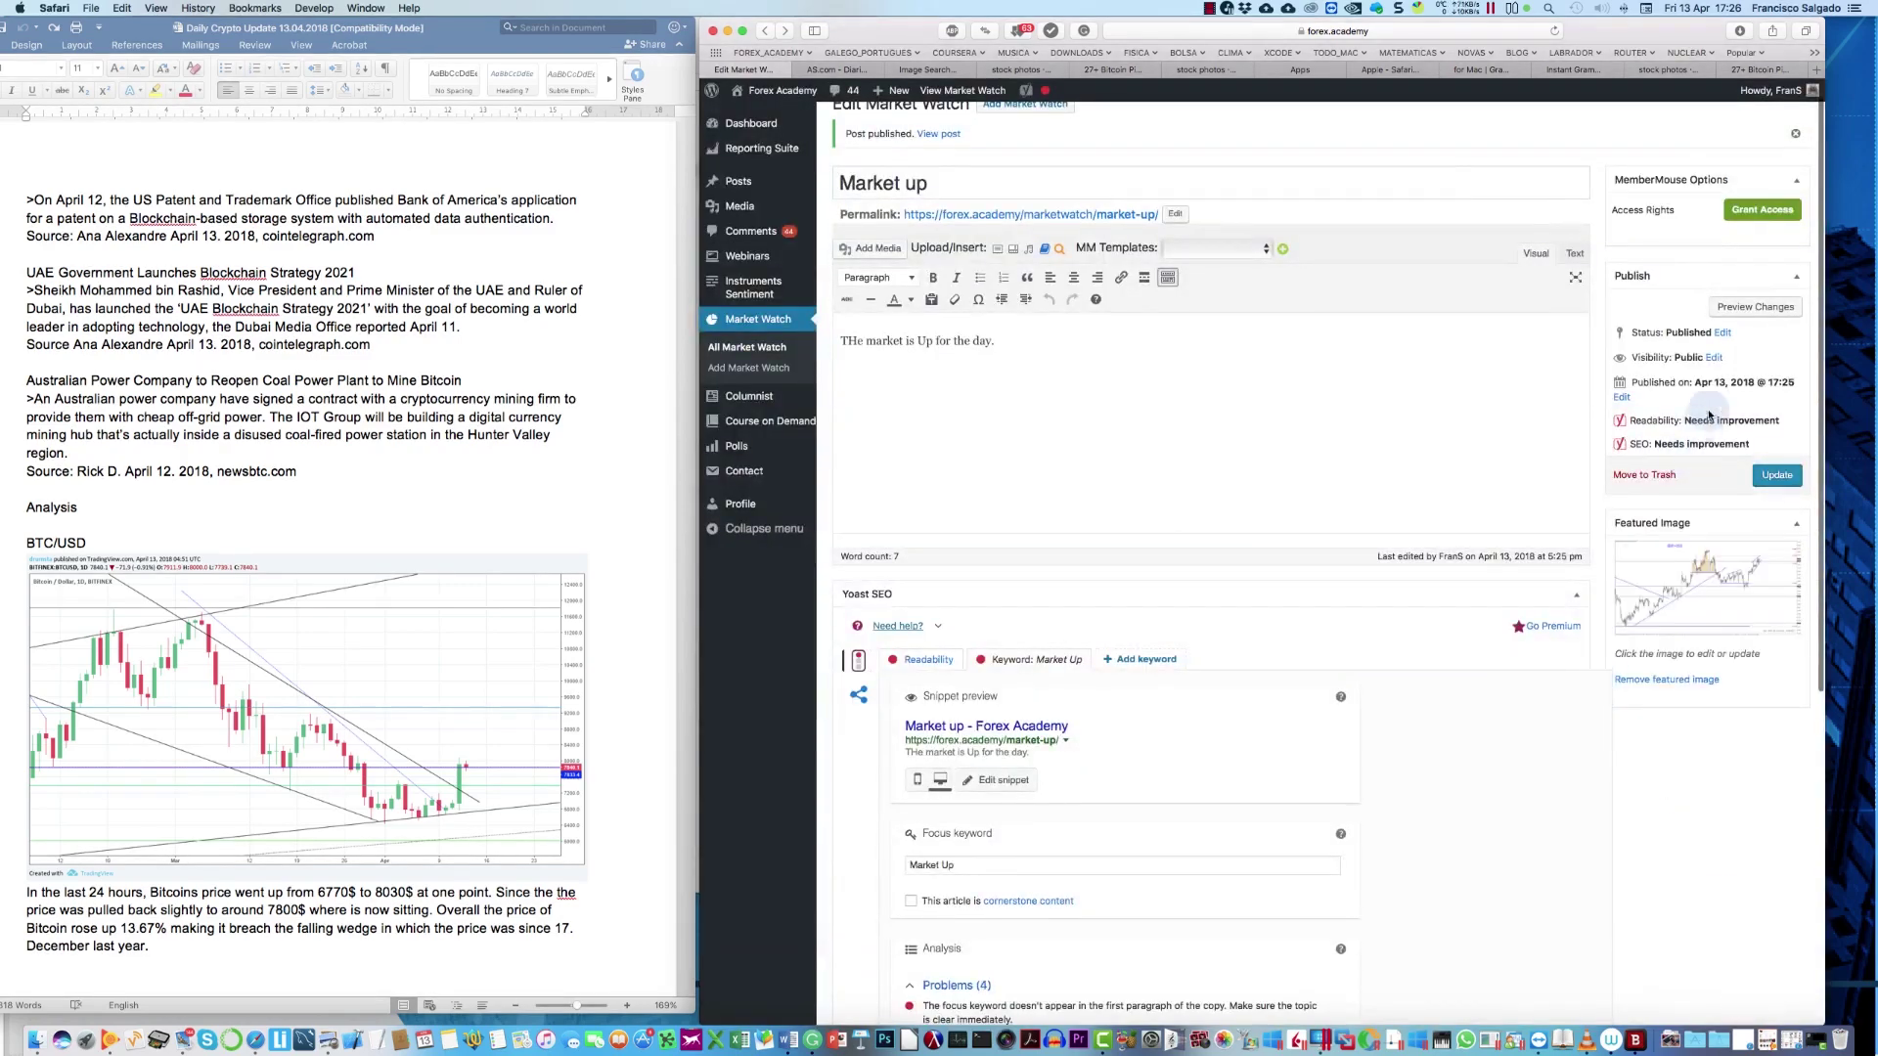
Step: Update the entry and open the published post in a new window
{"action": "left_click", "coordinate": [1775, 474]}
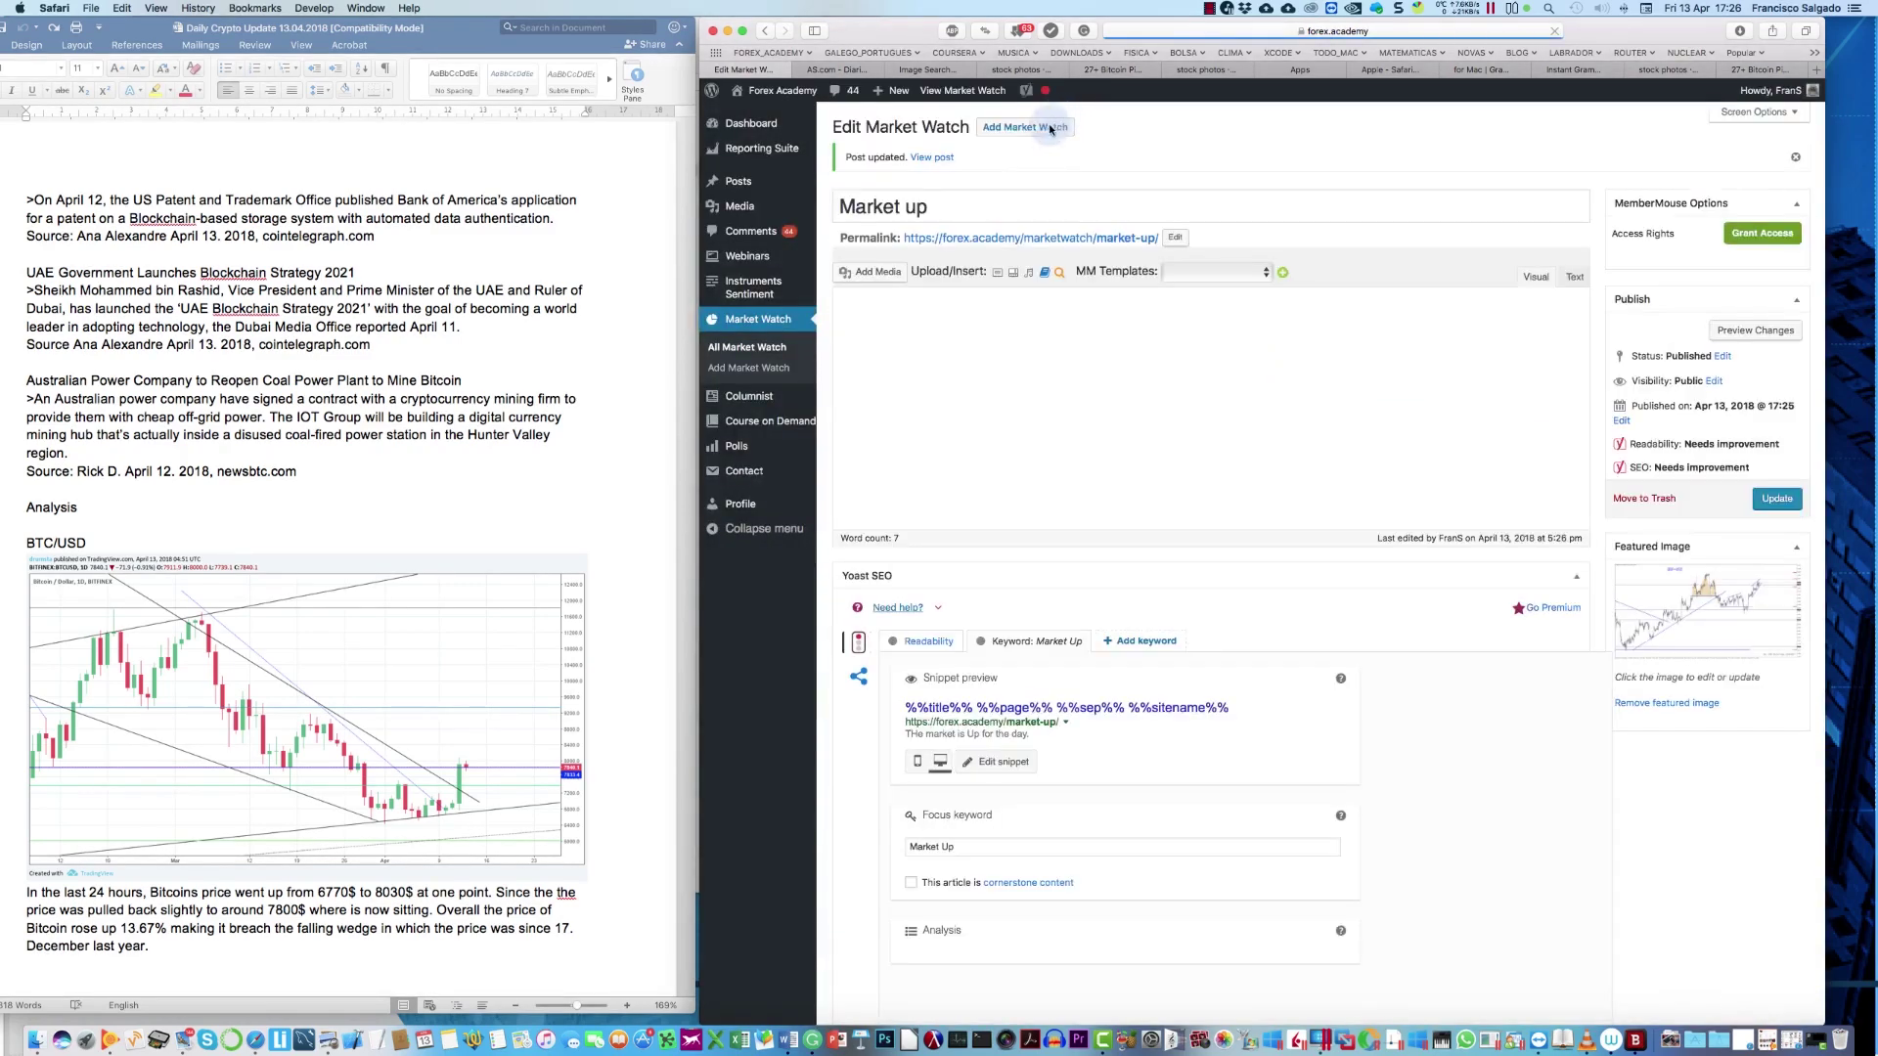
{"action": "right_click", "coordinate": [922, 157]}
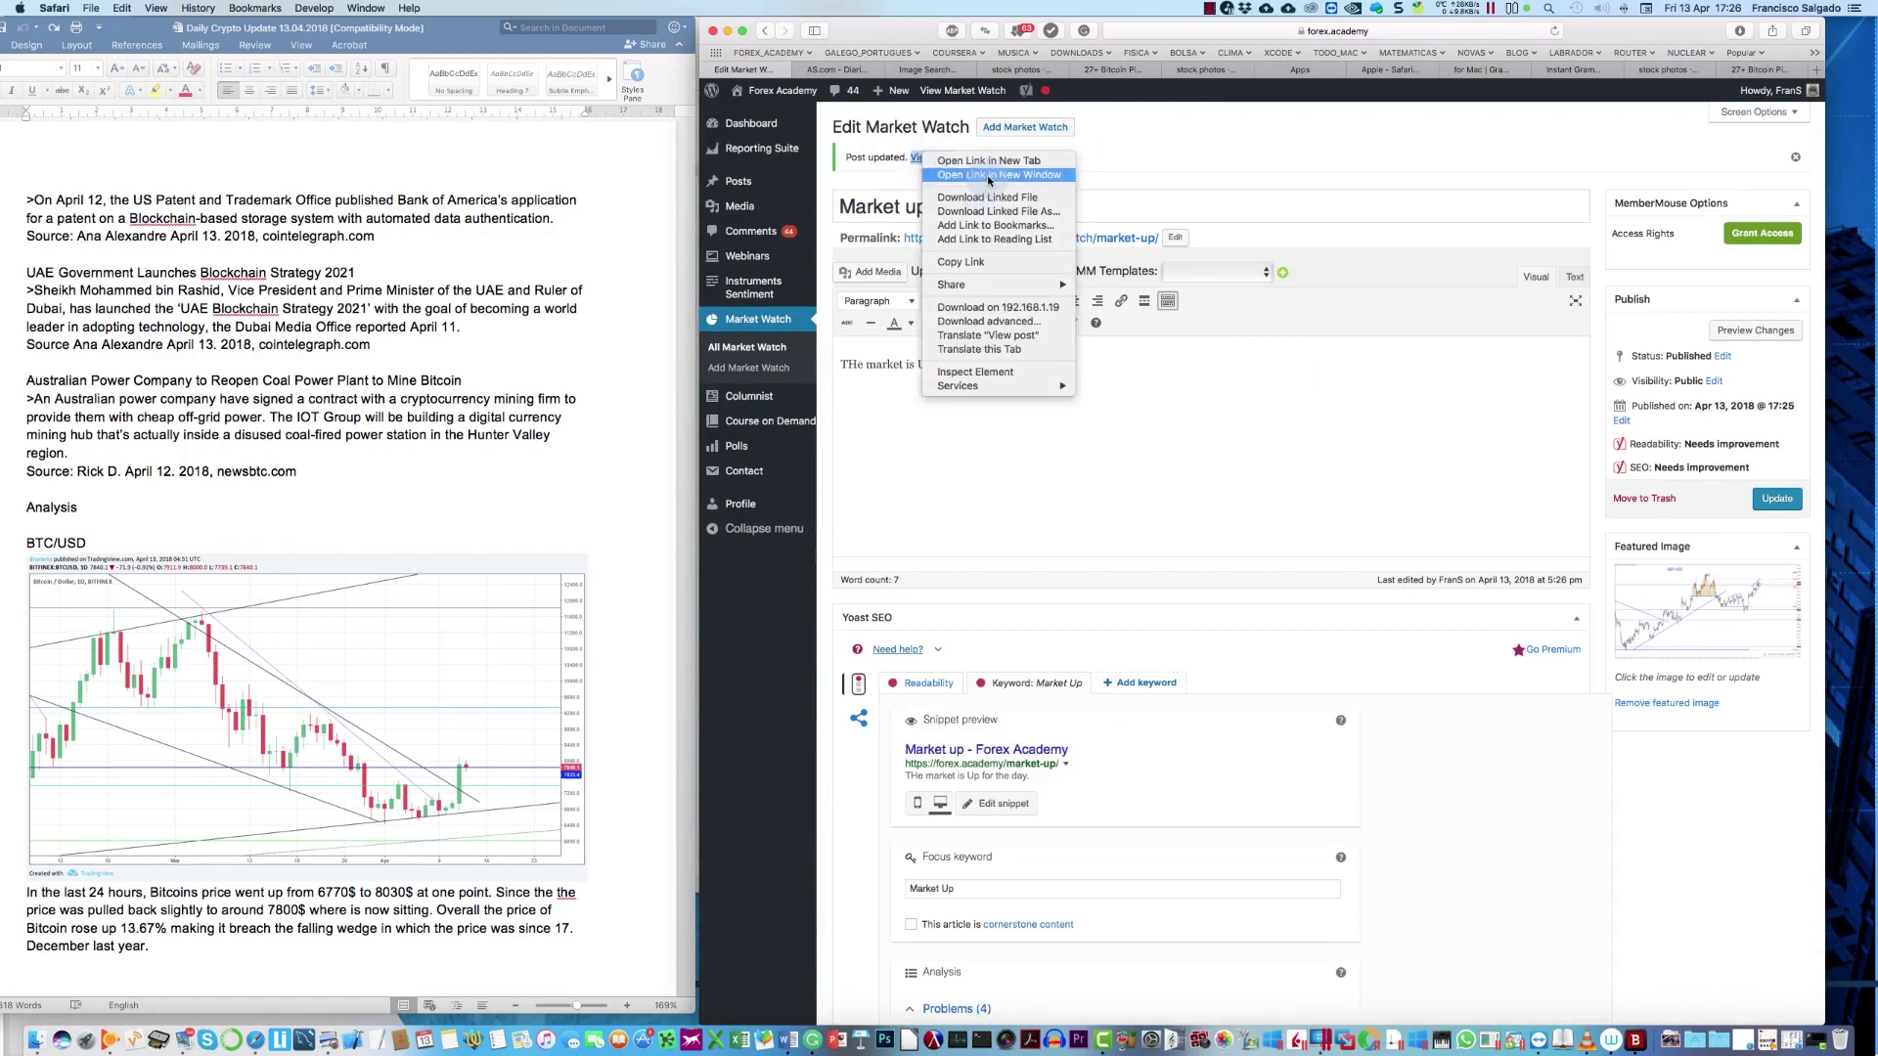
{"action": "left_click", "coordinate": [993, 175]}
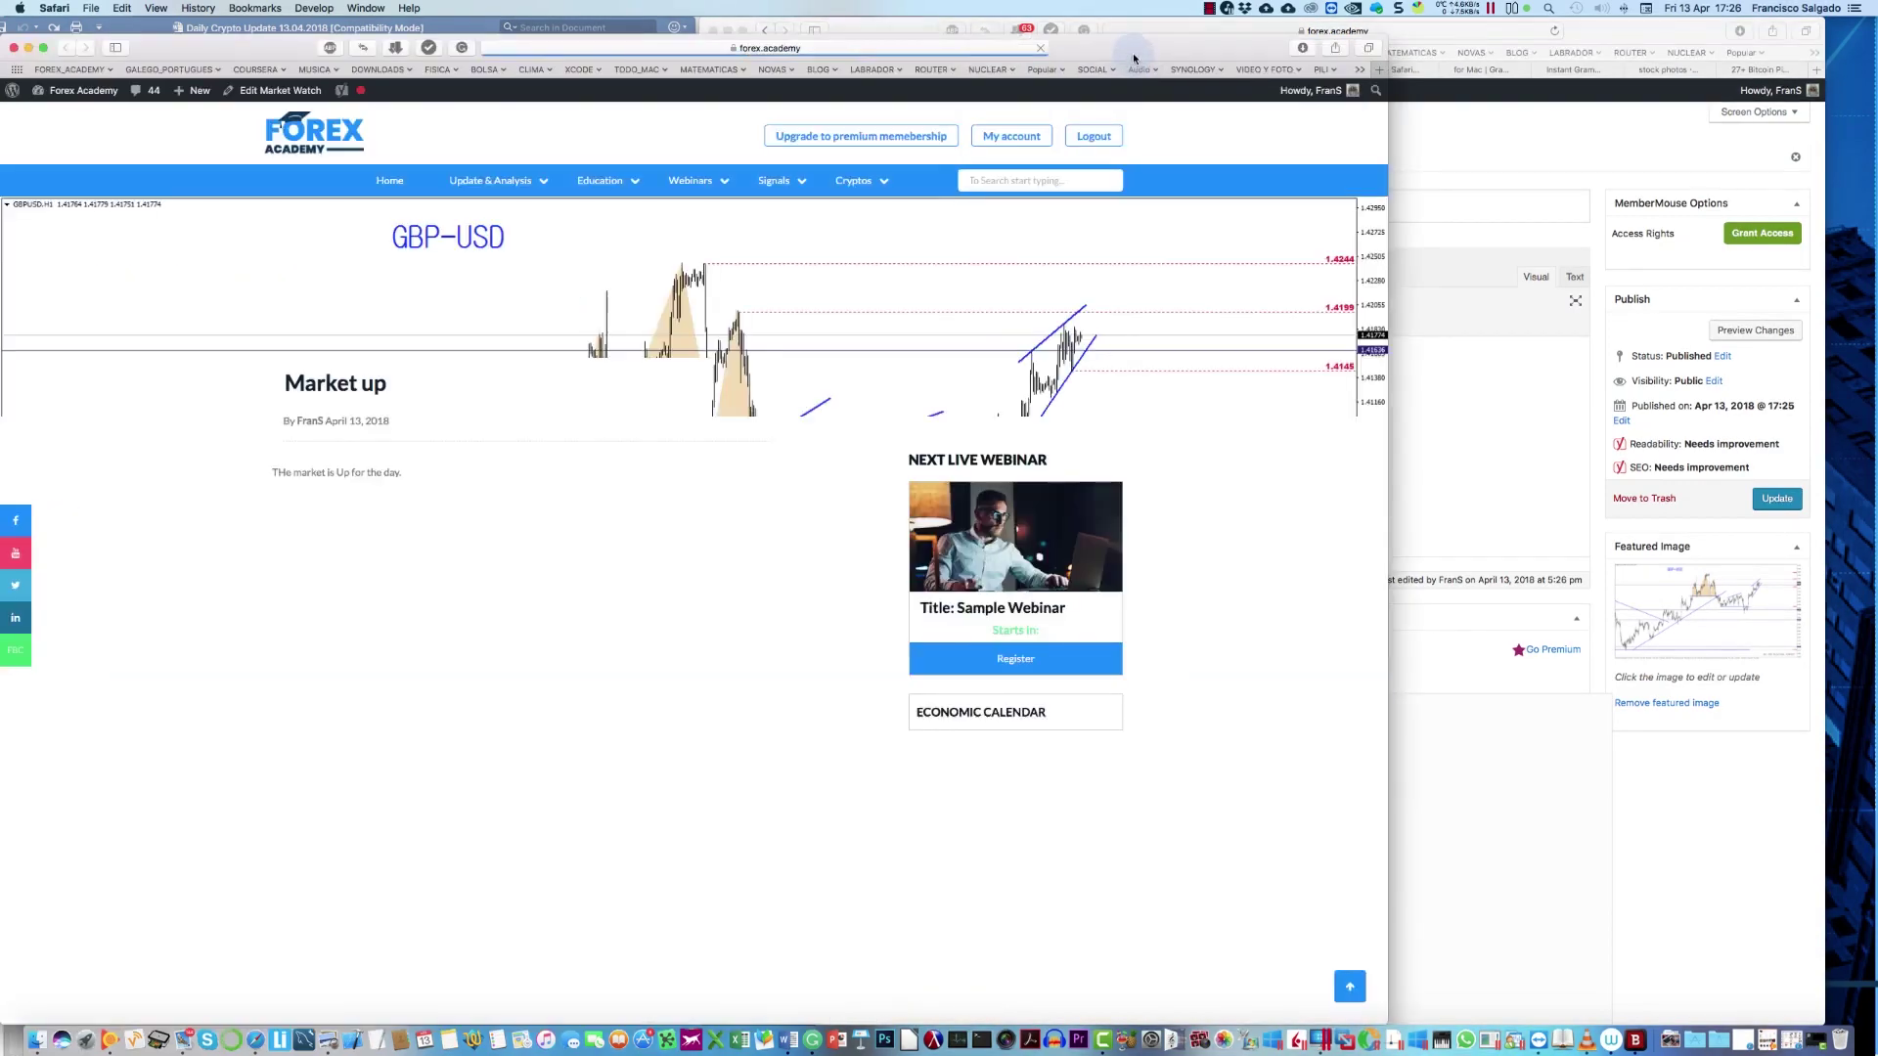
{"action": "left_click_drag", "start_coordinate": [978, 48], "coordinate": [1139, 48]}
Step: Expand the first entry's chart on the live Market Watch page, then close that window
{"action": "mouse_move", "coordinate": [641, 190]}
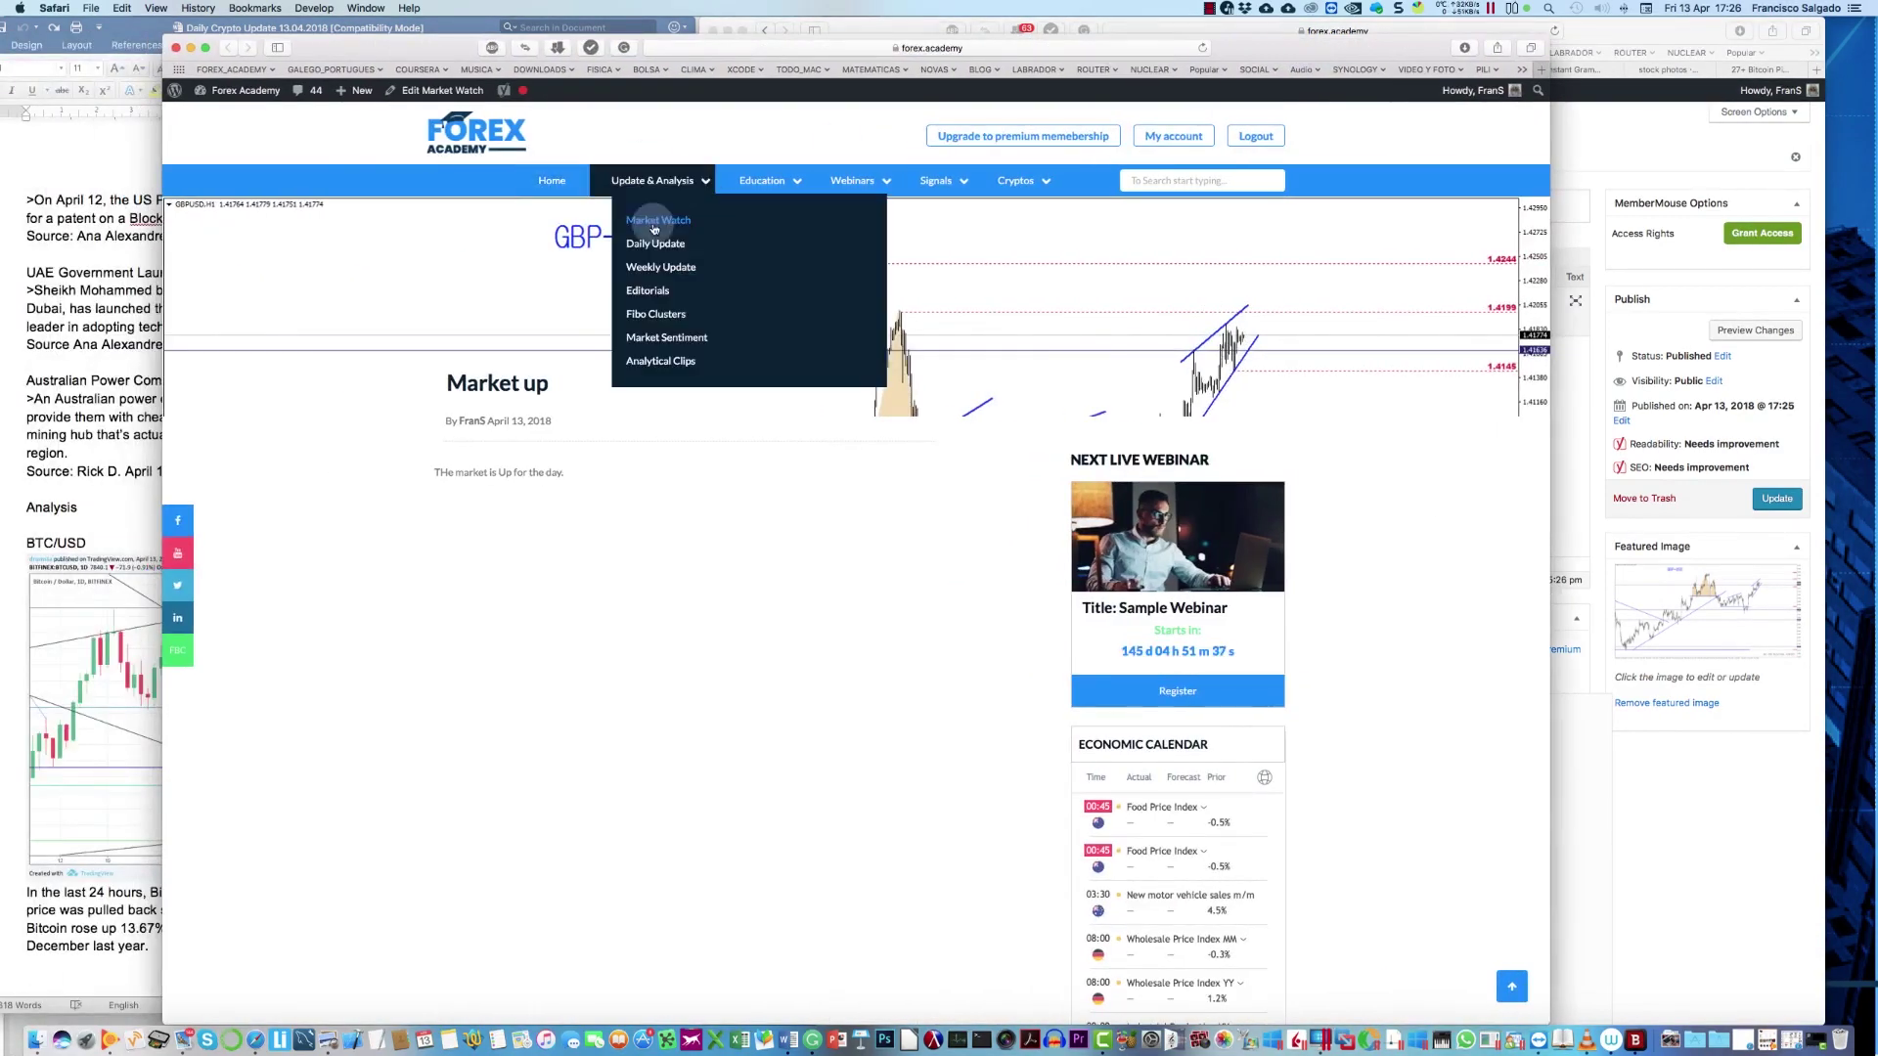
{"action": "left_click", "coordinate": [654, 224]}
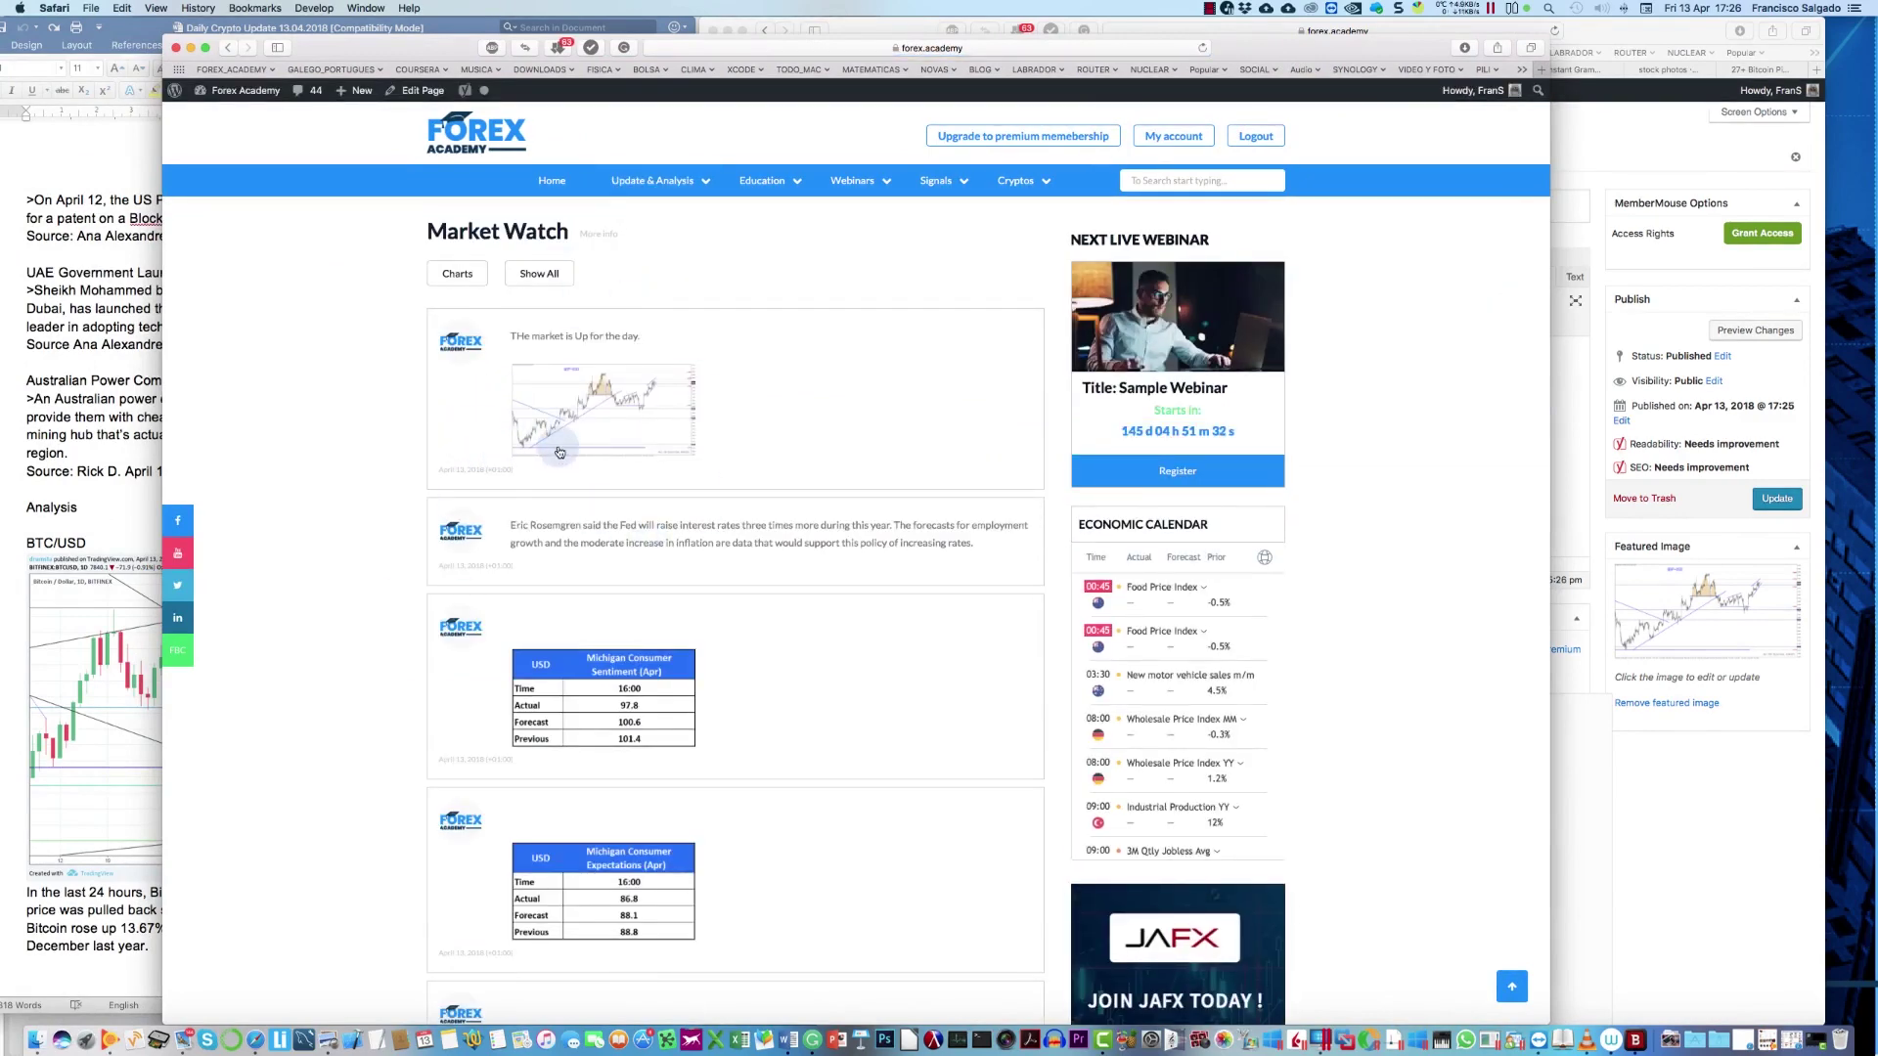
{"action": "left_click", "coordinate": [616, 413]}
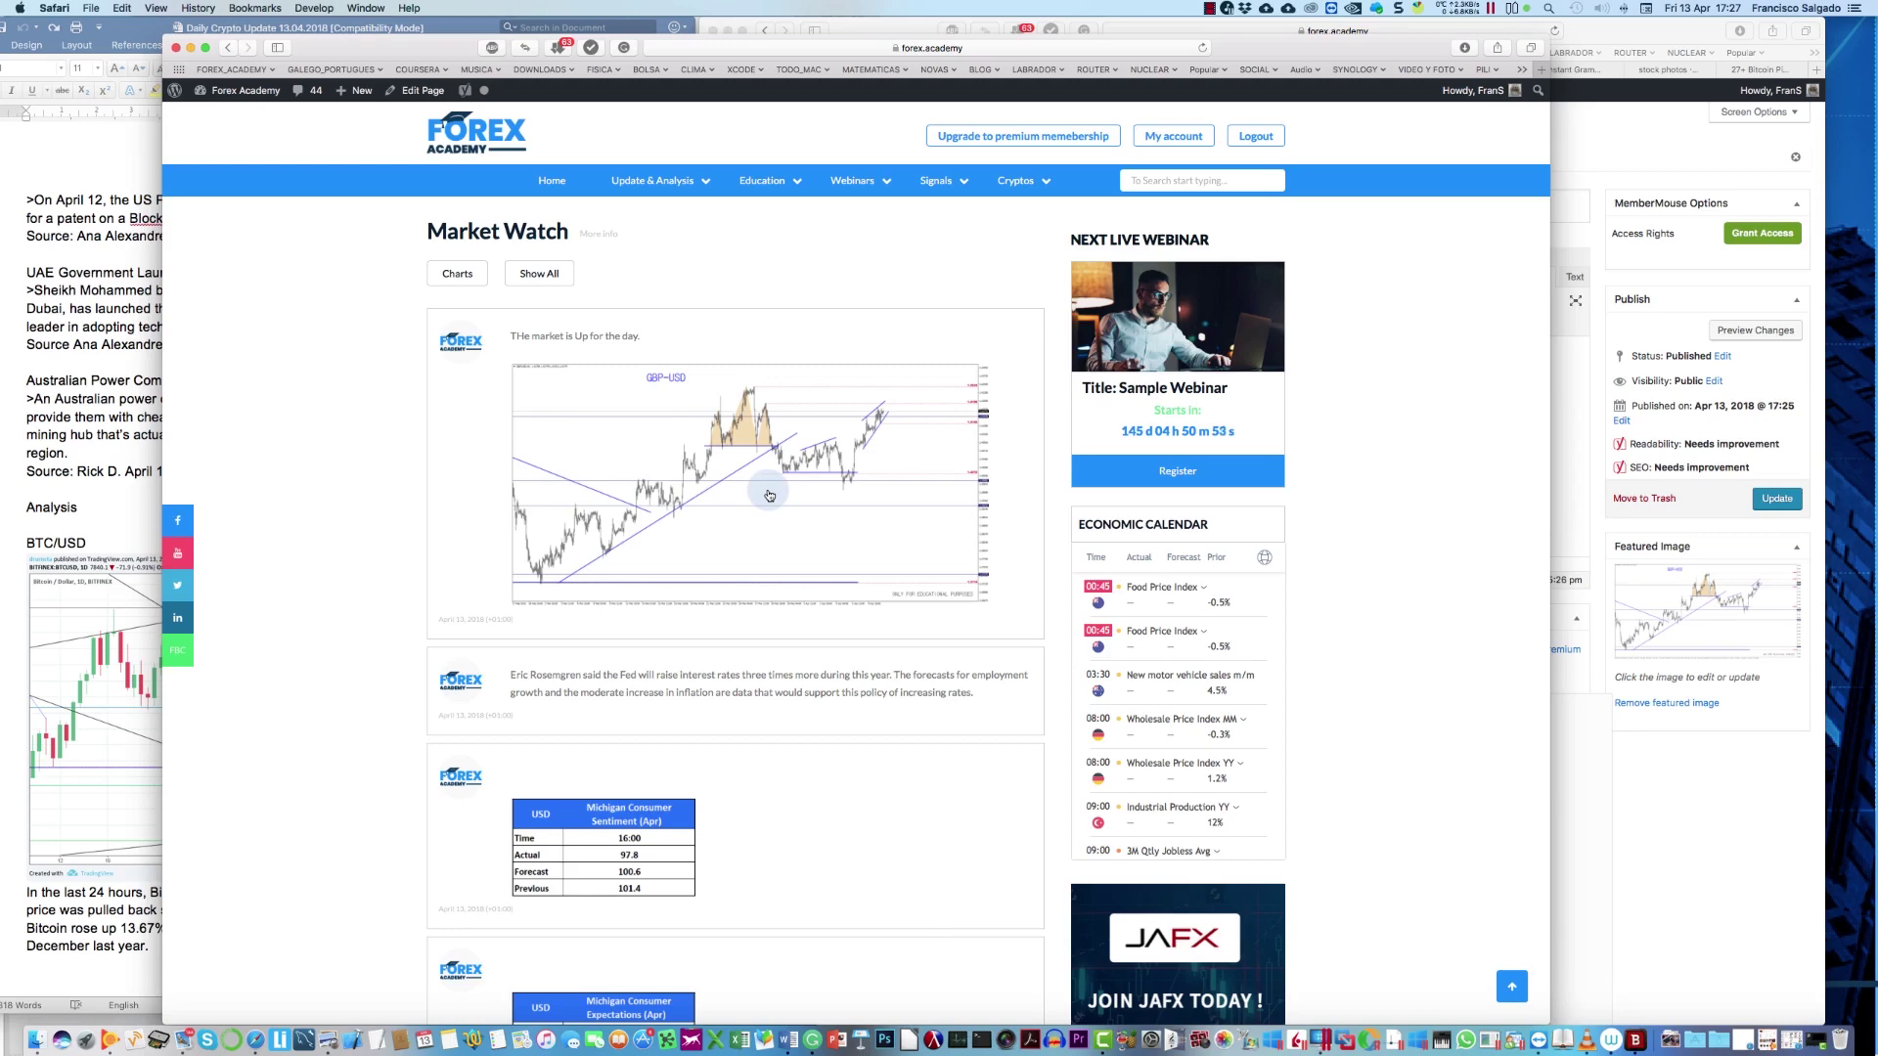
{"action": "left_click", "coordinate": [178, 48]}
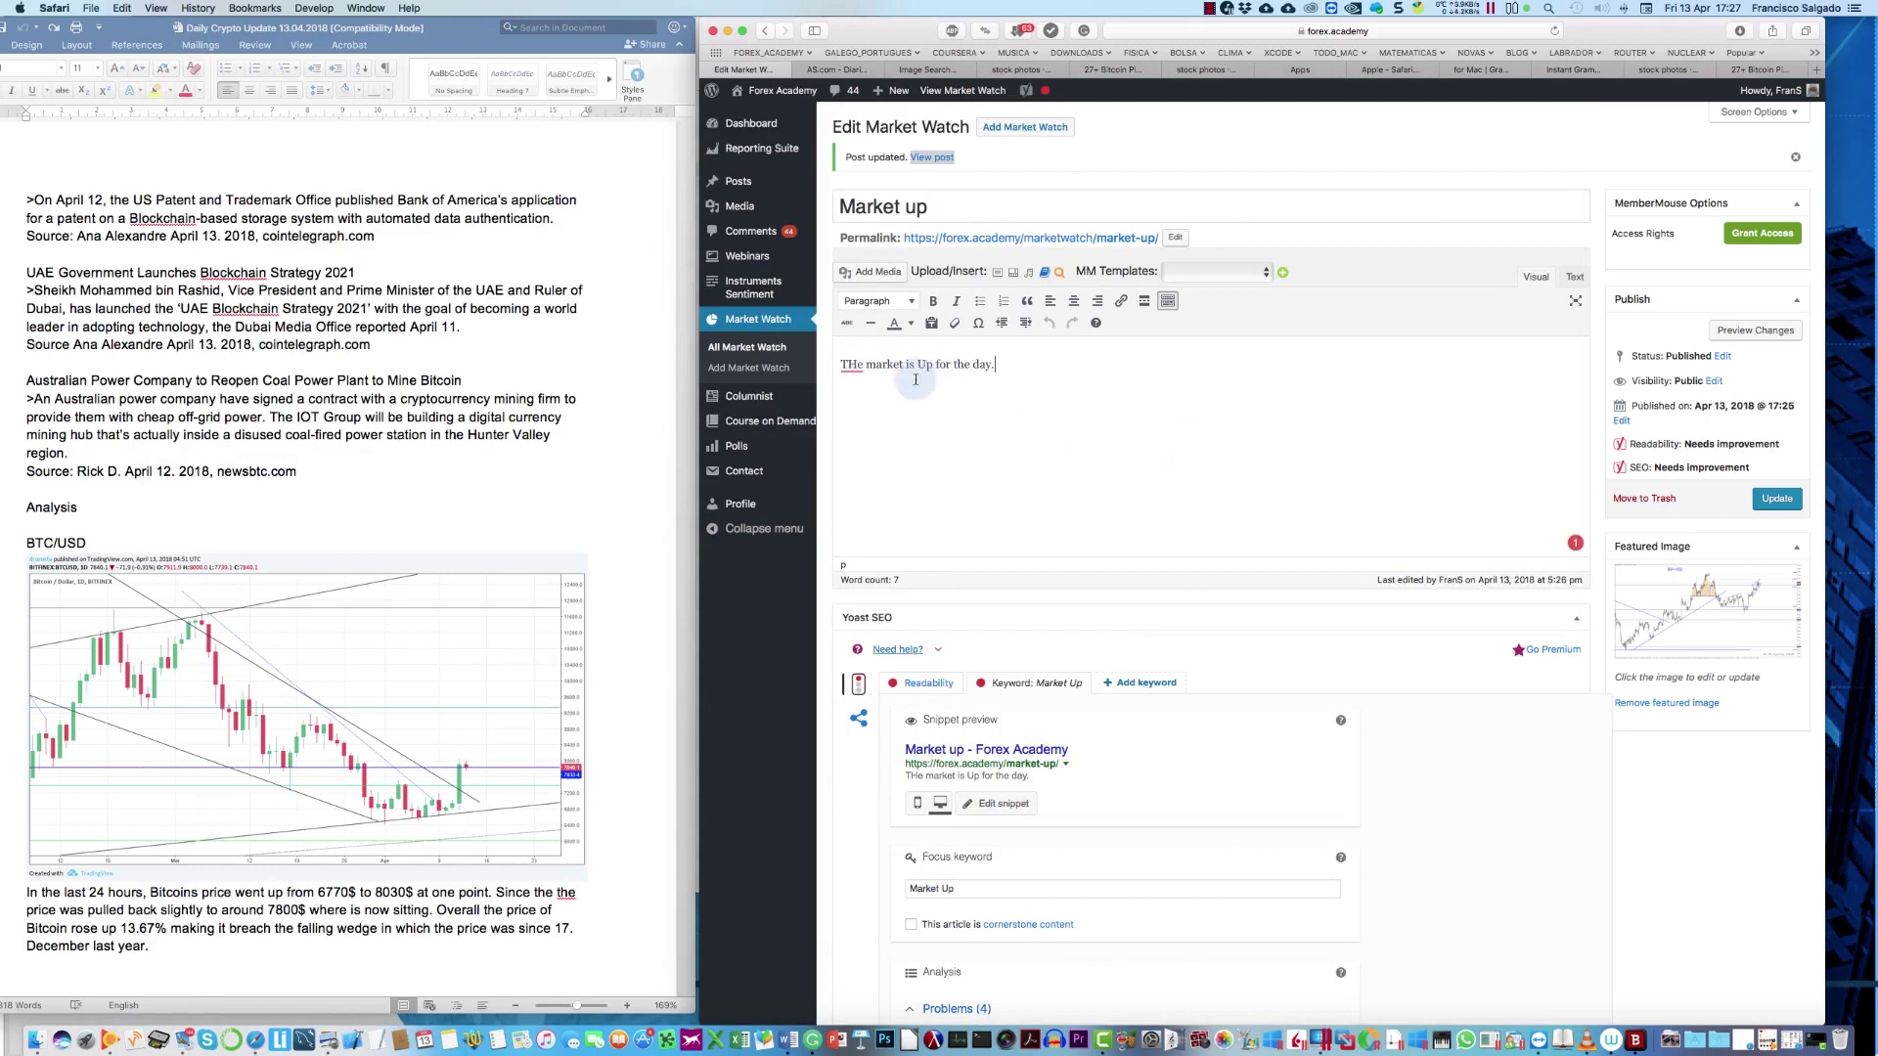
Step: Remove the current featured image and pick 03-GBPUSDH1-1.png in the Media Library
{"action": "left_click_drag", "start_coordinate": [919, 363], "coordinate": [989, 364]}
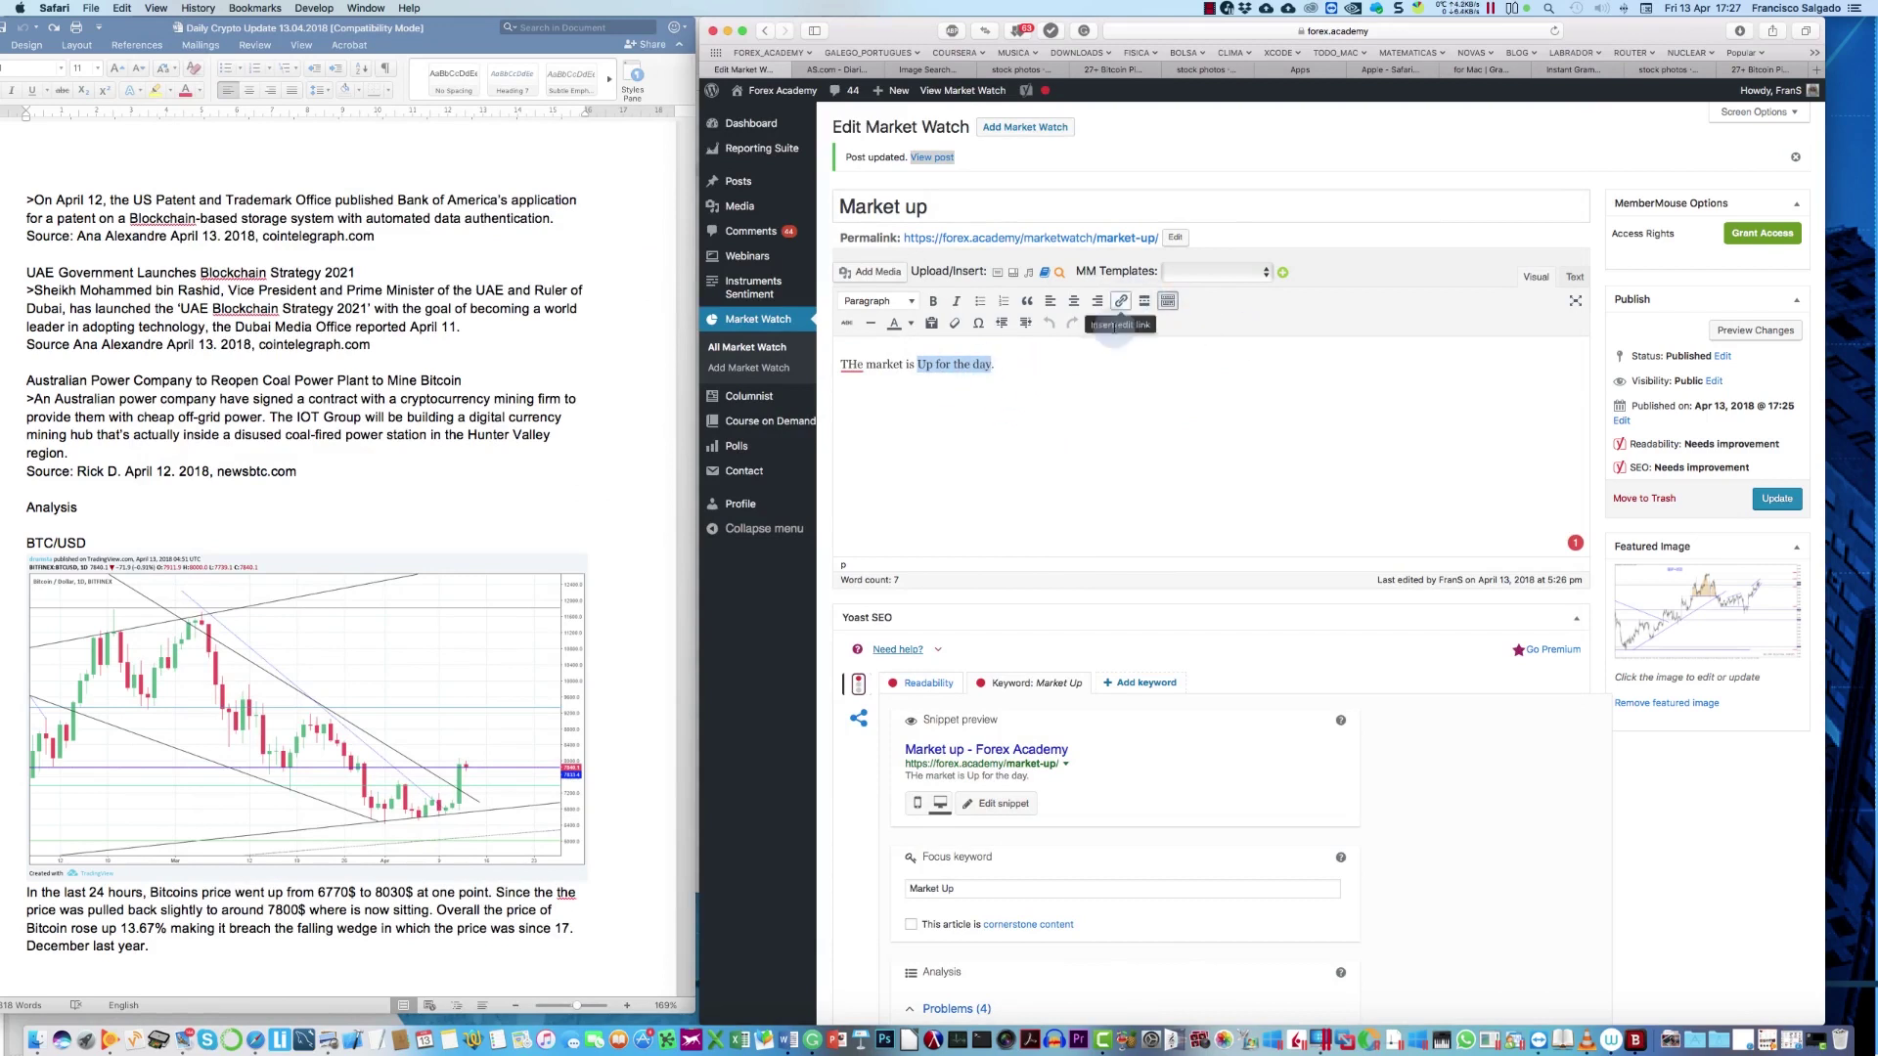
{"action": "left_click", "coordinate": [1061, 422]}
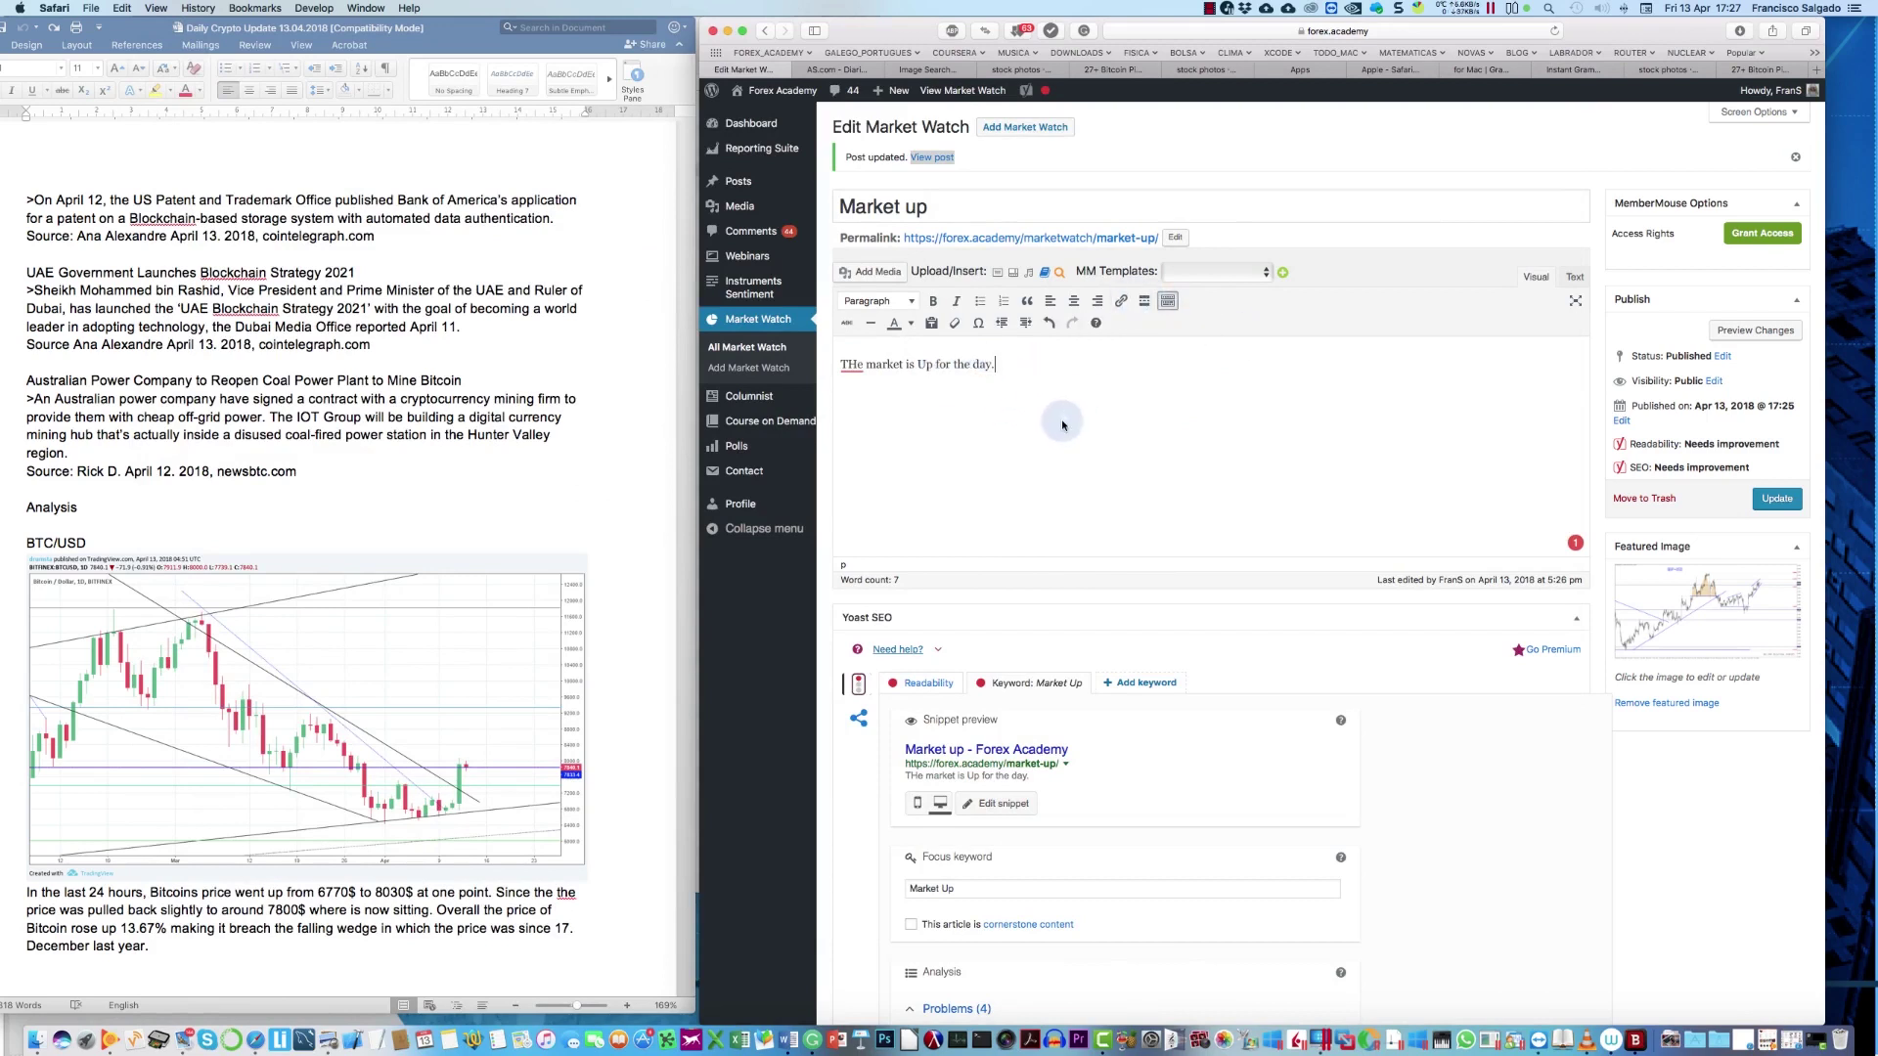
{"action": "left_click", "coordinate": [1646, 703]}
{"action": "left_click", "coordinate": [1656, 571]}
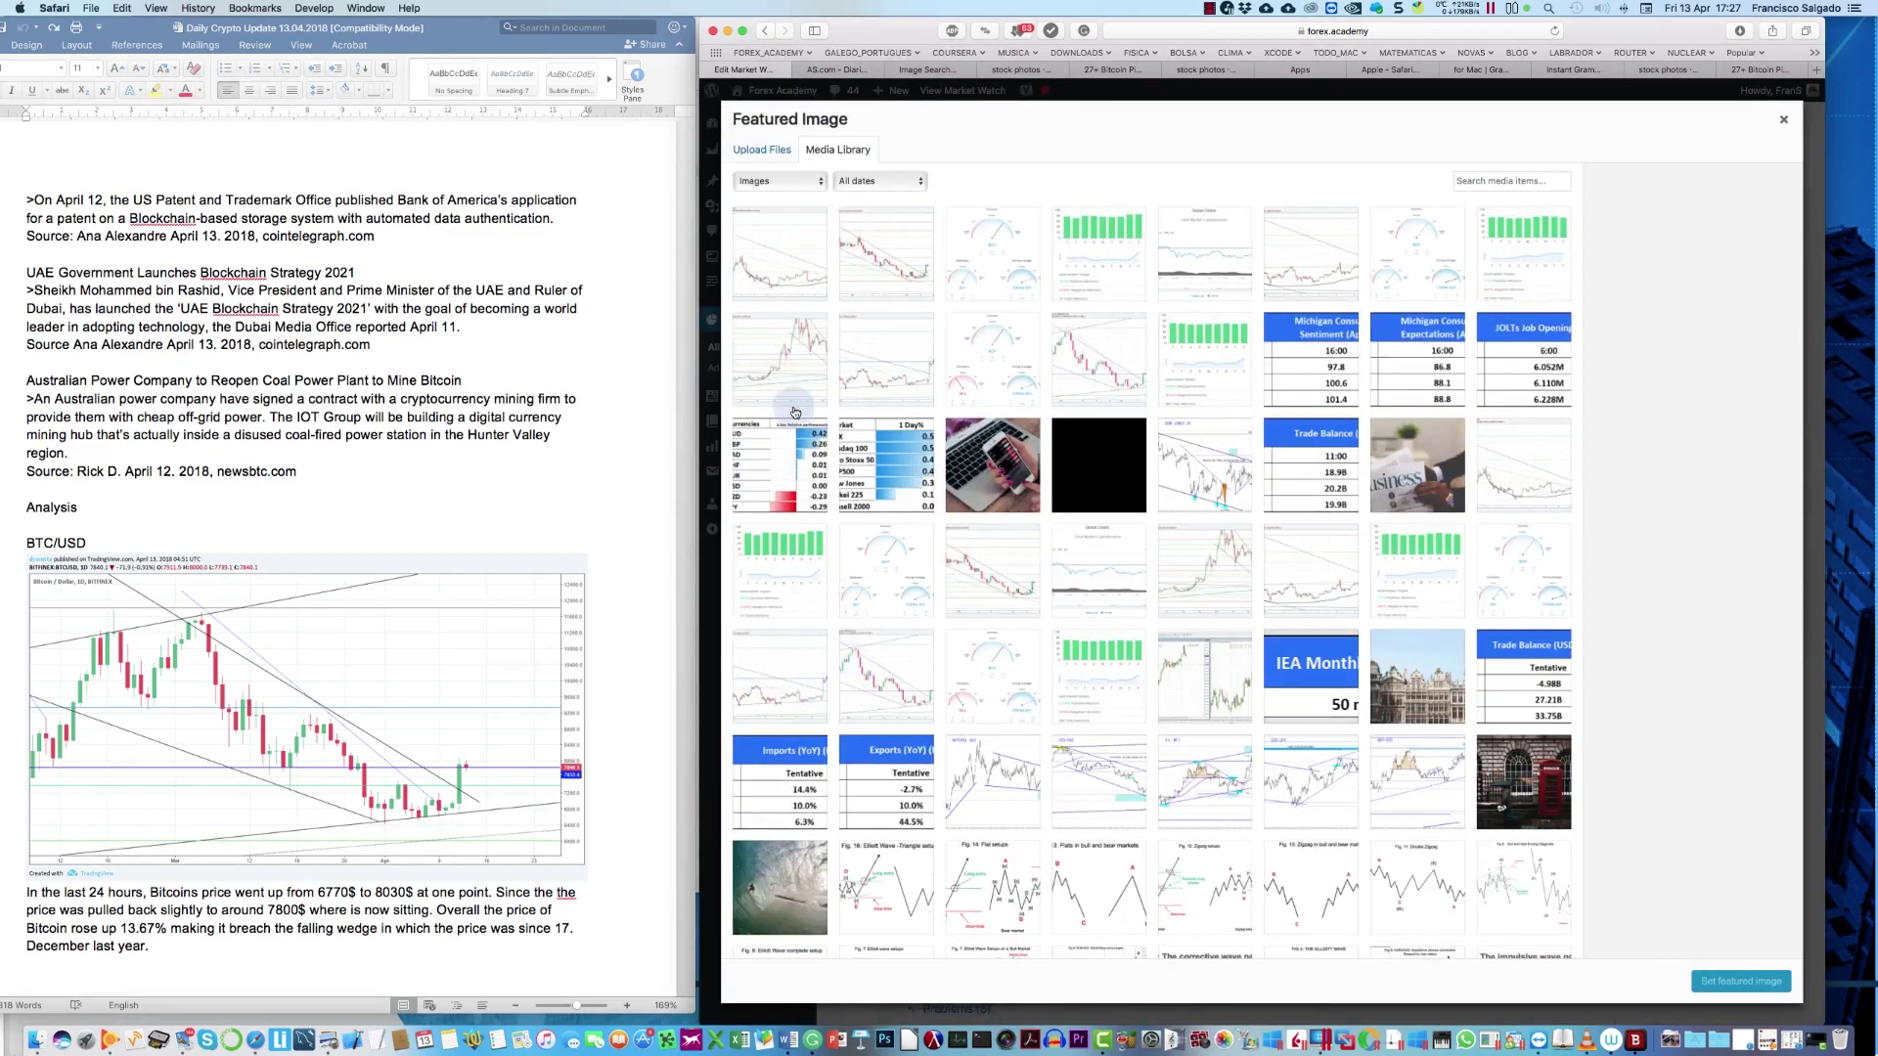
{"action": "scroll", "coordinate": [952, 587], "scroll_direction": "down", "scroll_amount": 3}
{"action": "scroll", "coordinate": [952, 590], "scroll_direction": "down", "scroll_amount": 2}
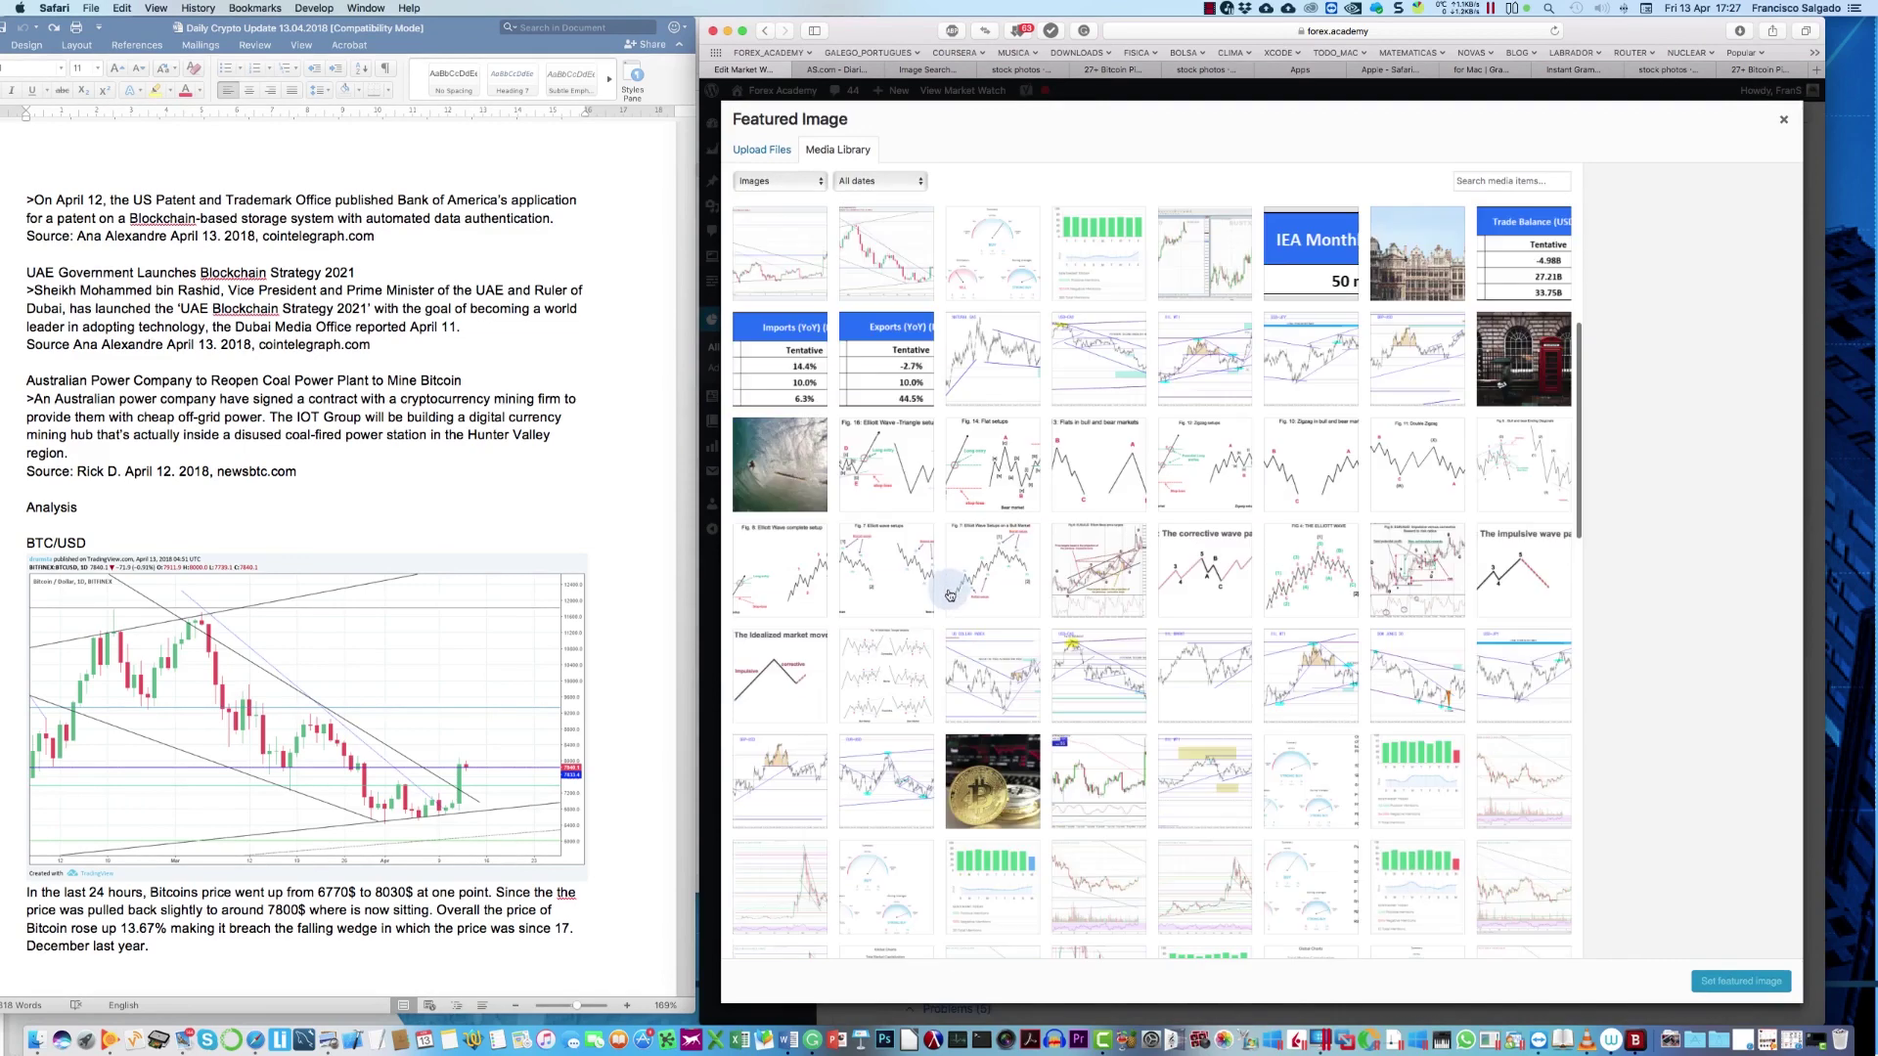
{"action": "left_click", "coordinate": [792, 779]}
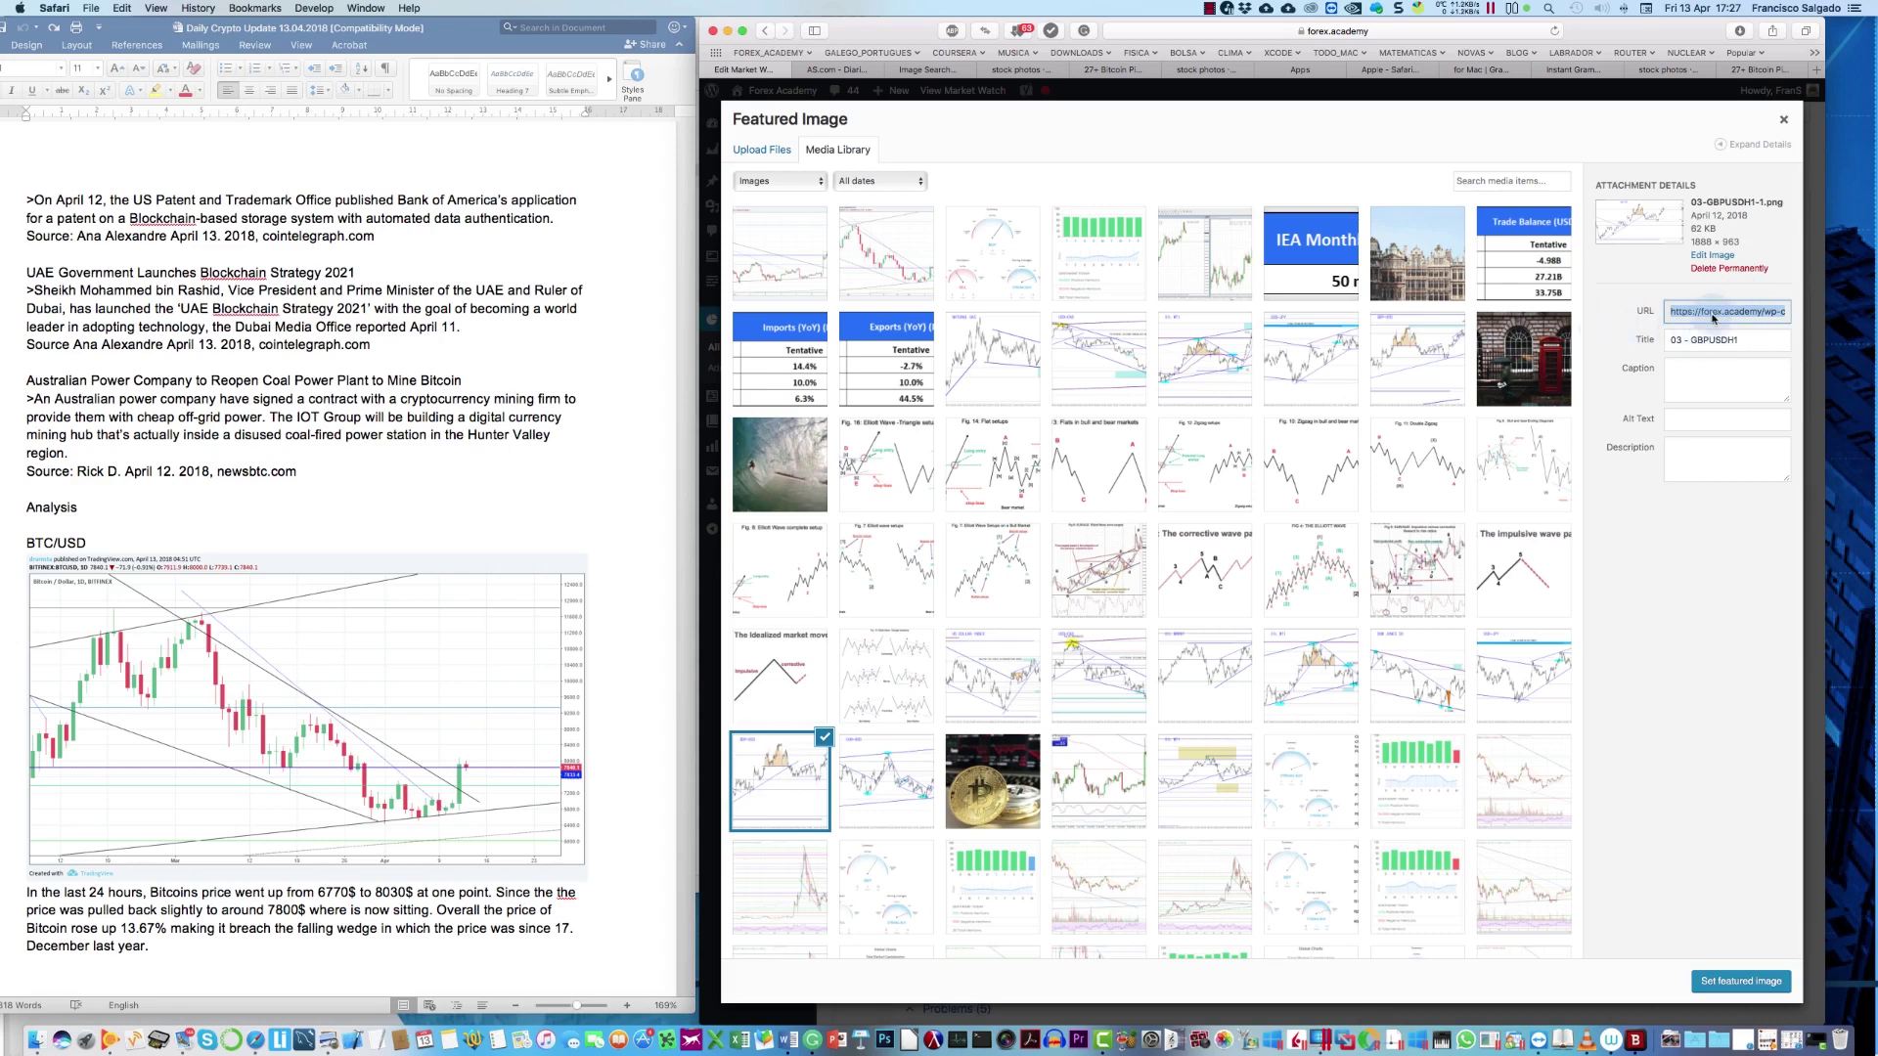
Step: Copy the chart's file URL and set the chart as featured image
{"action": "right_click", "coordinate": [1719, 315]}
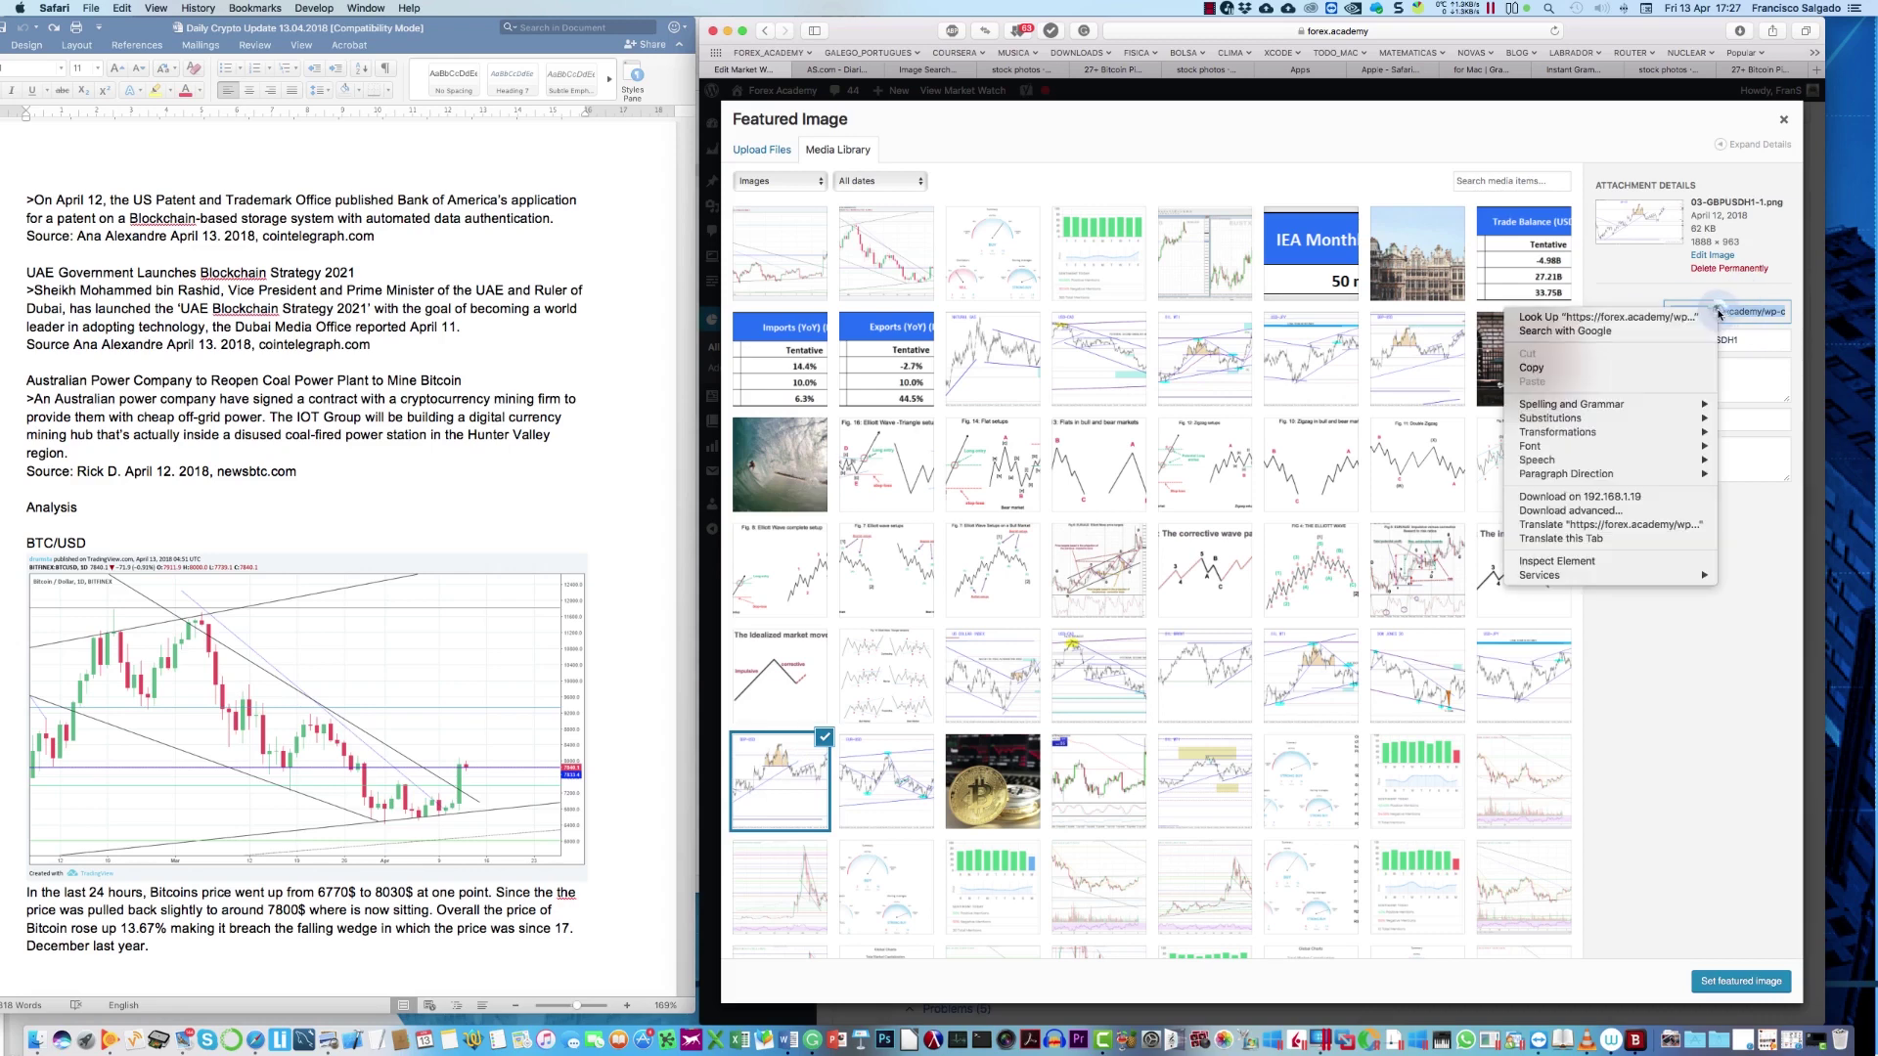
{"action": "left_click", "coordinate": [1565, 364]}
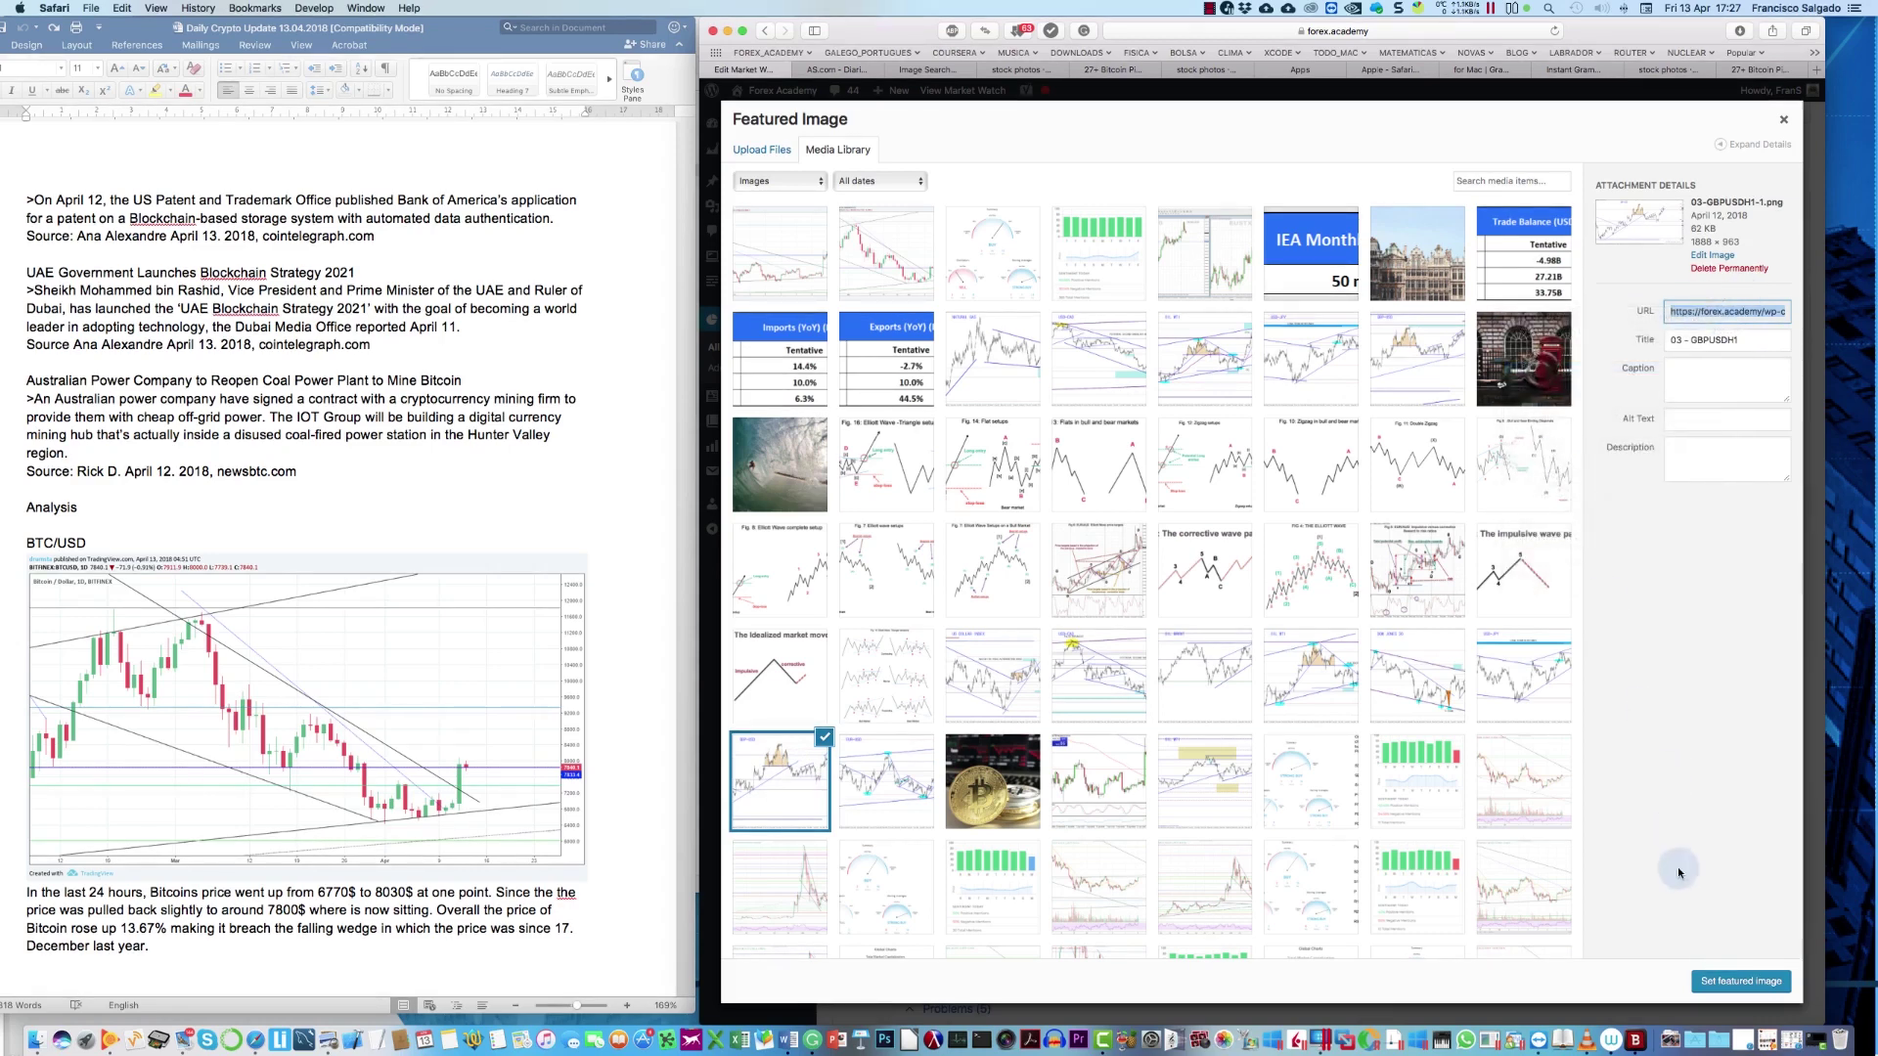
{"action": "left_click", "coordinate": [1729, 983]}
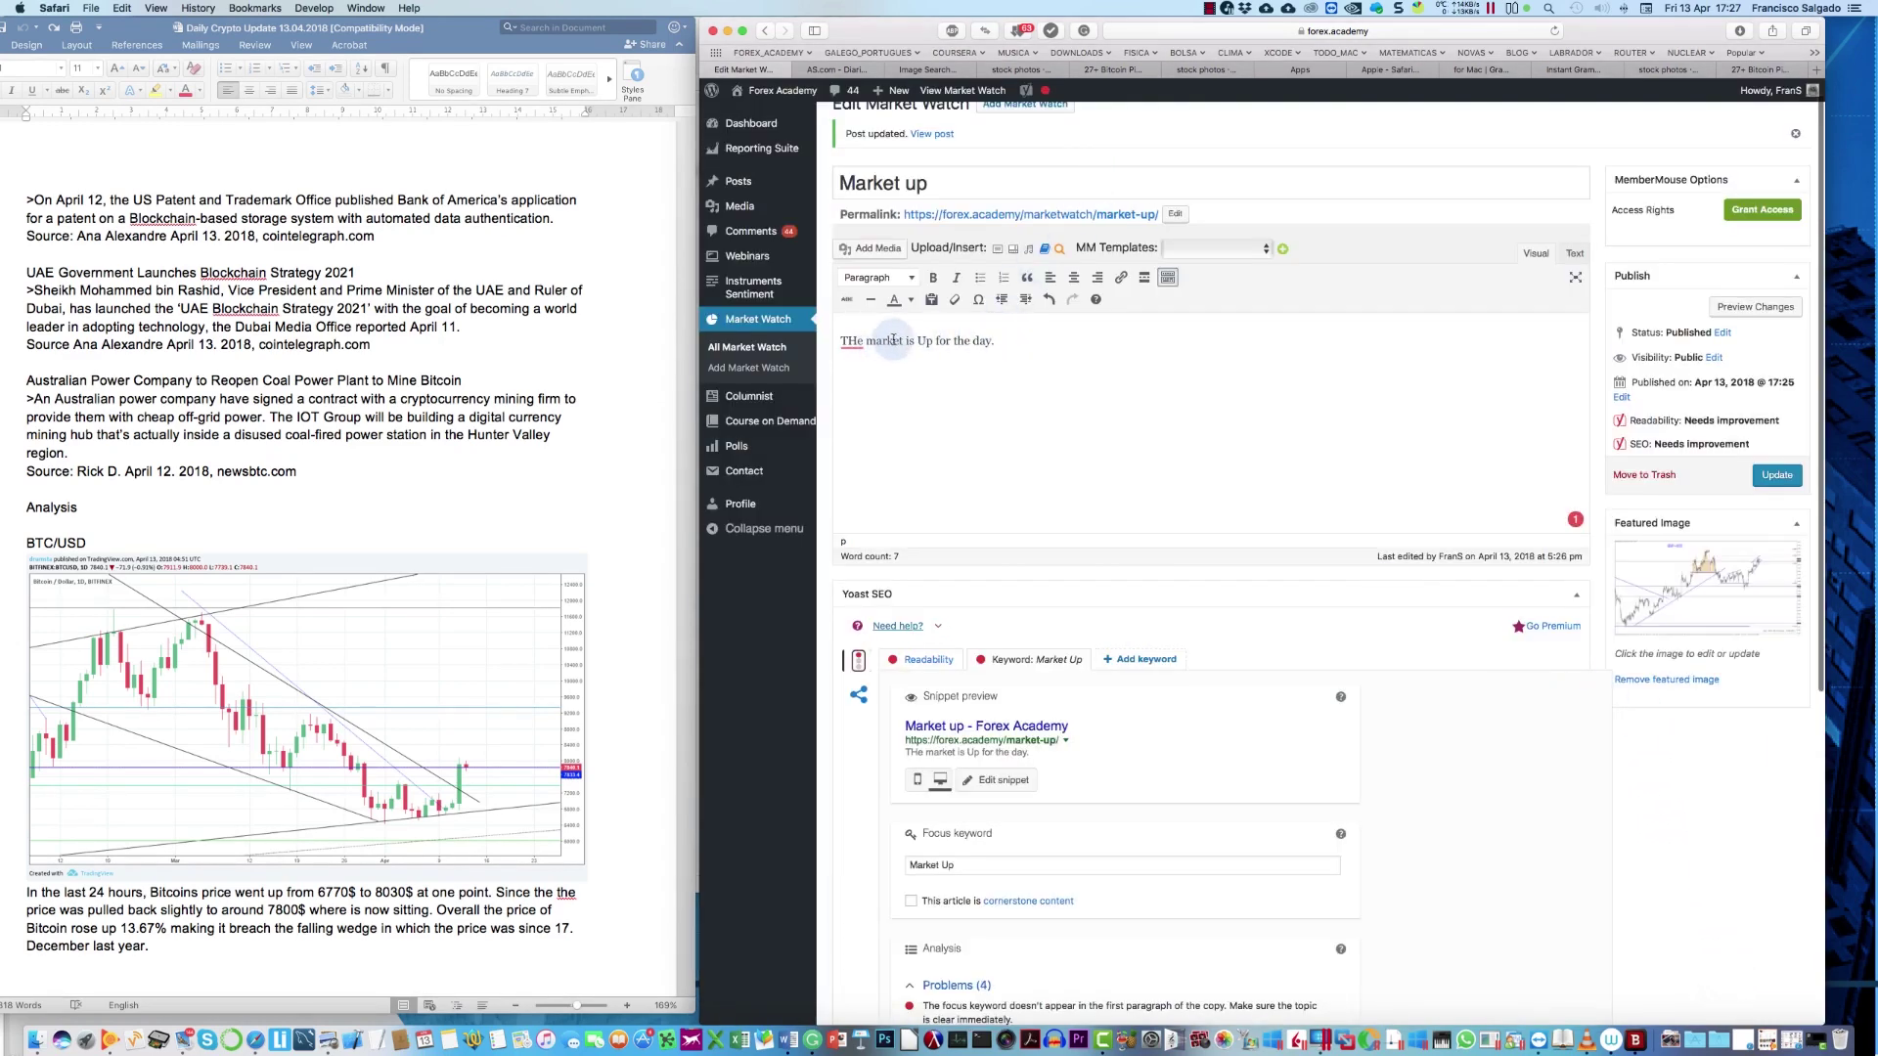
Step: Link 'Up for the day.' to the pasted chart image URL, opening in a new tab
{"action": "left_click_drag", "start_coordinate": [916, 340], "coordinate": [966, 341]}
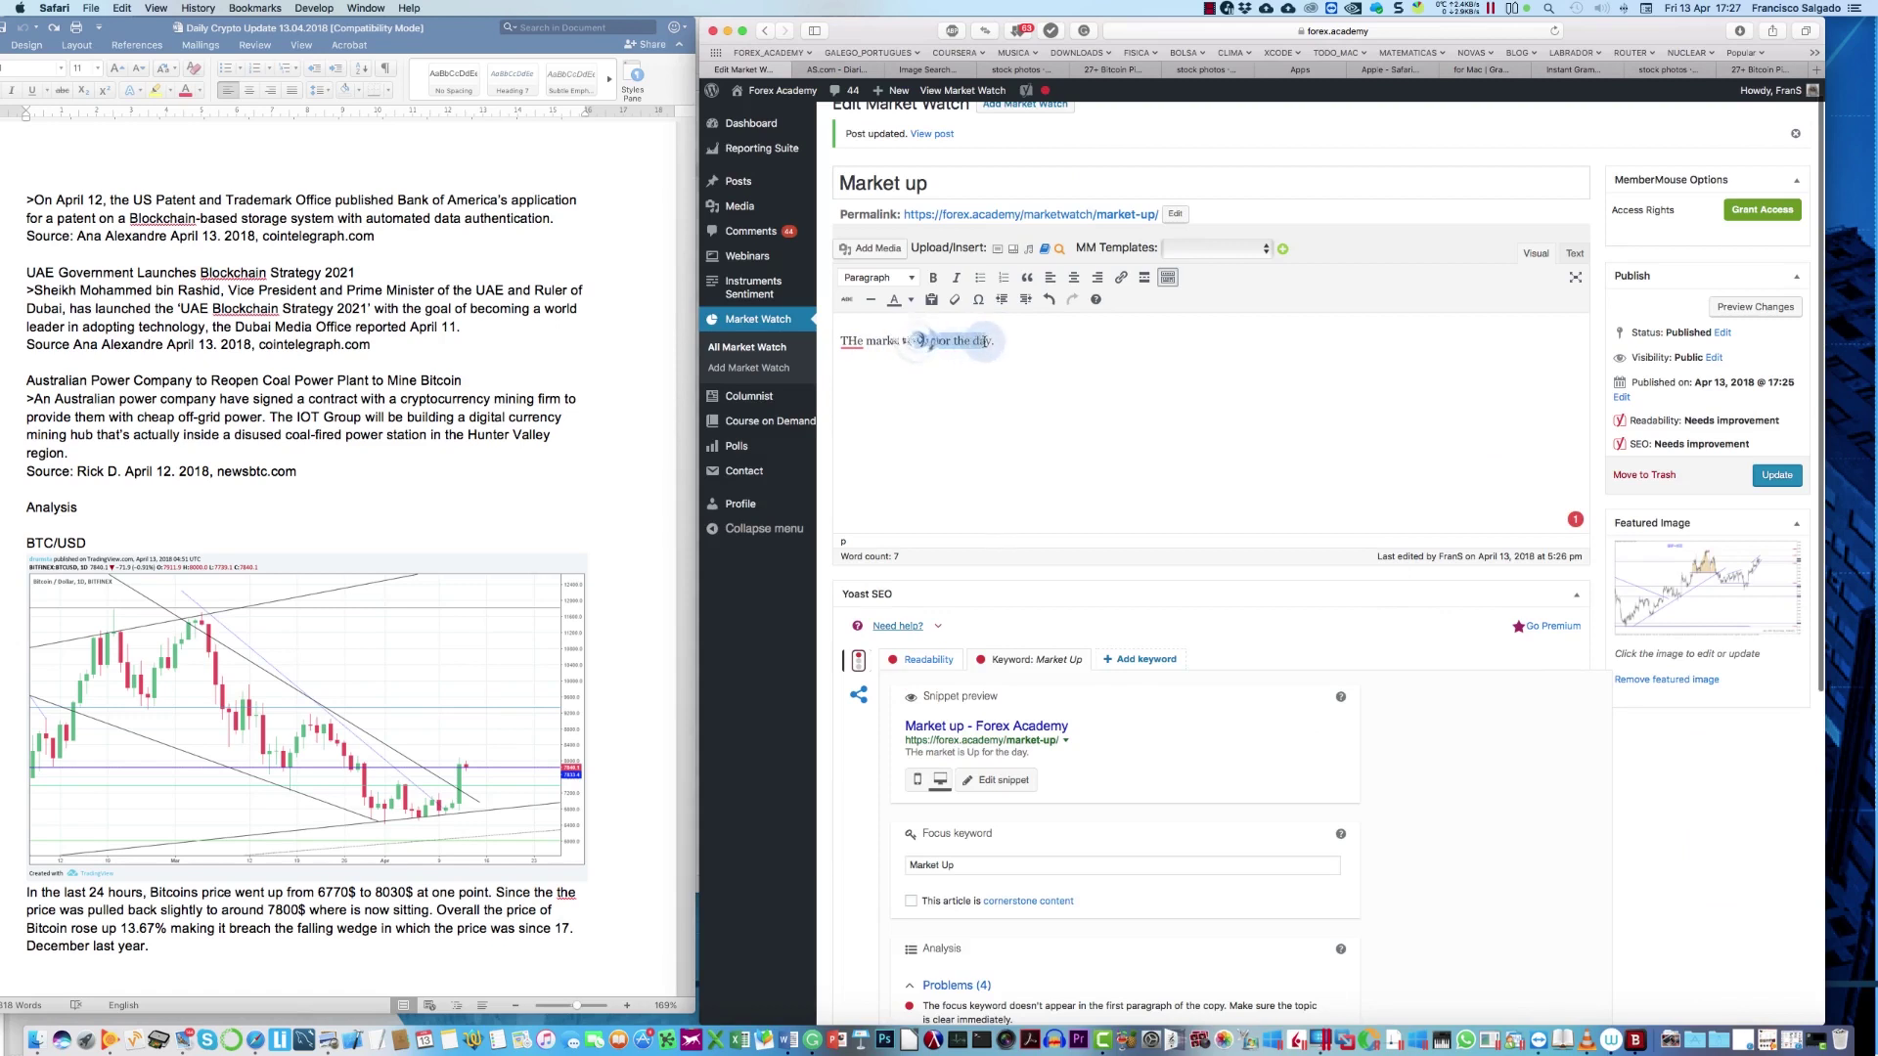
{"action": "left_click", "coordinate": [1122, 281]}
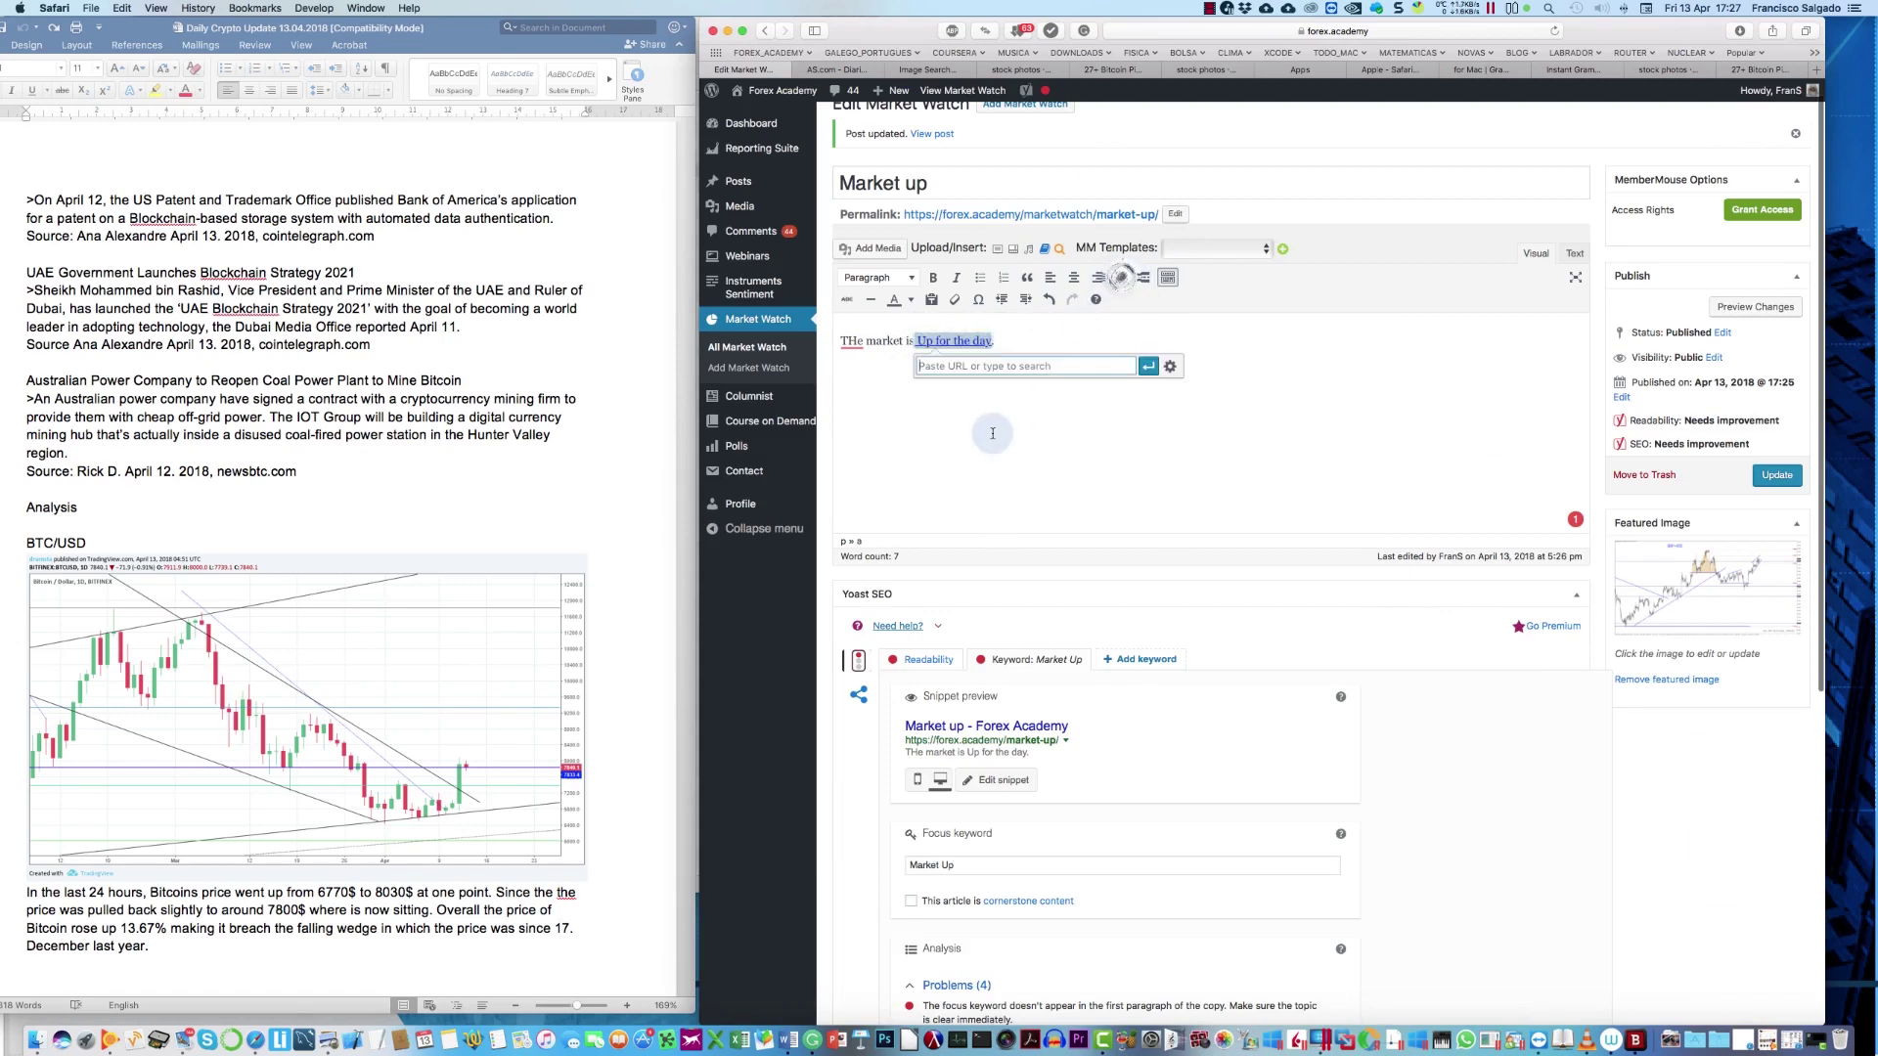
{"action": "right_click", "coordinate": [940, 368]}
{"action": "left_click", "coordinate": [971, 406]}
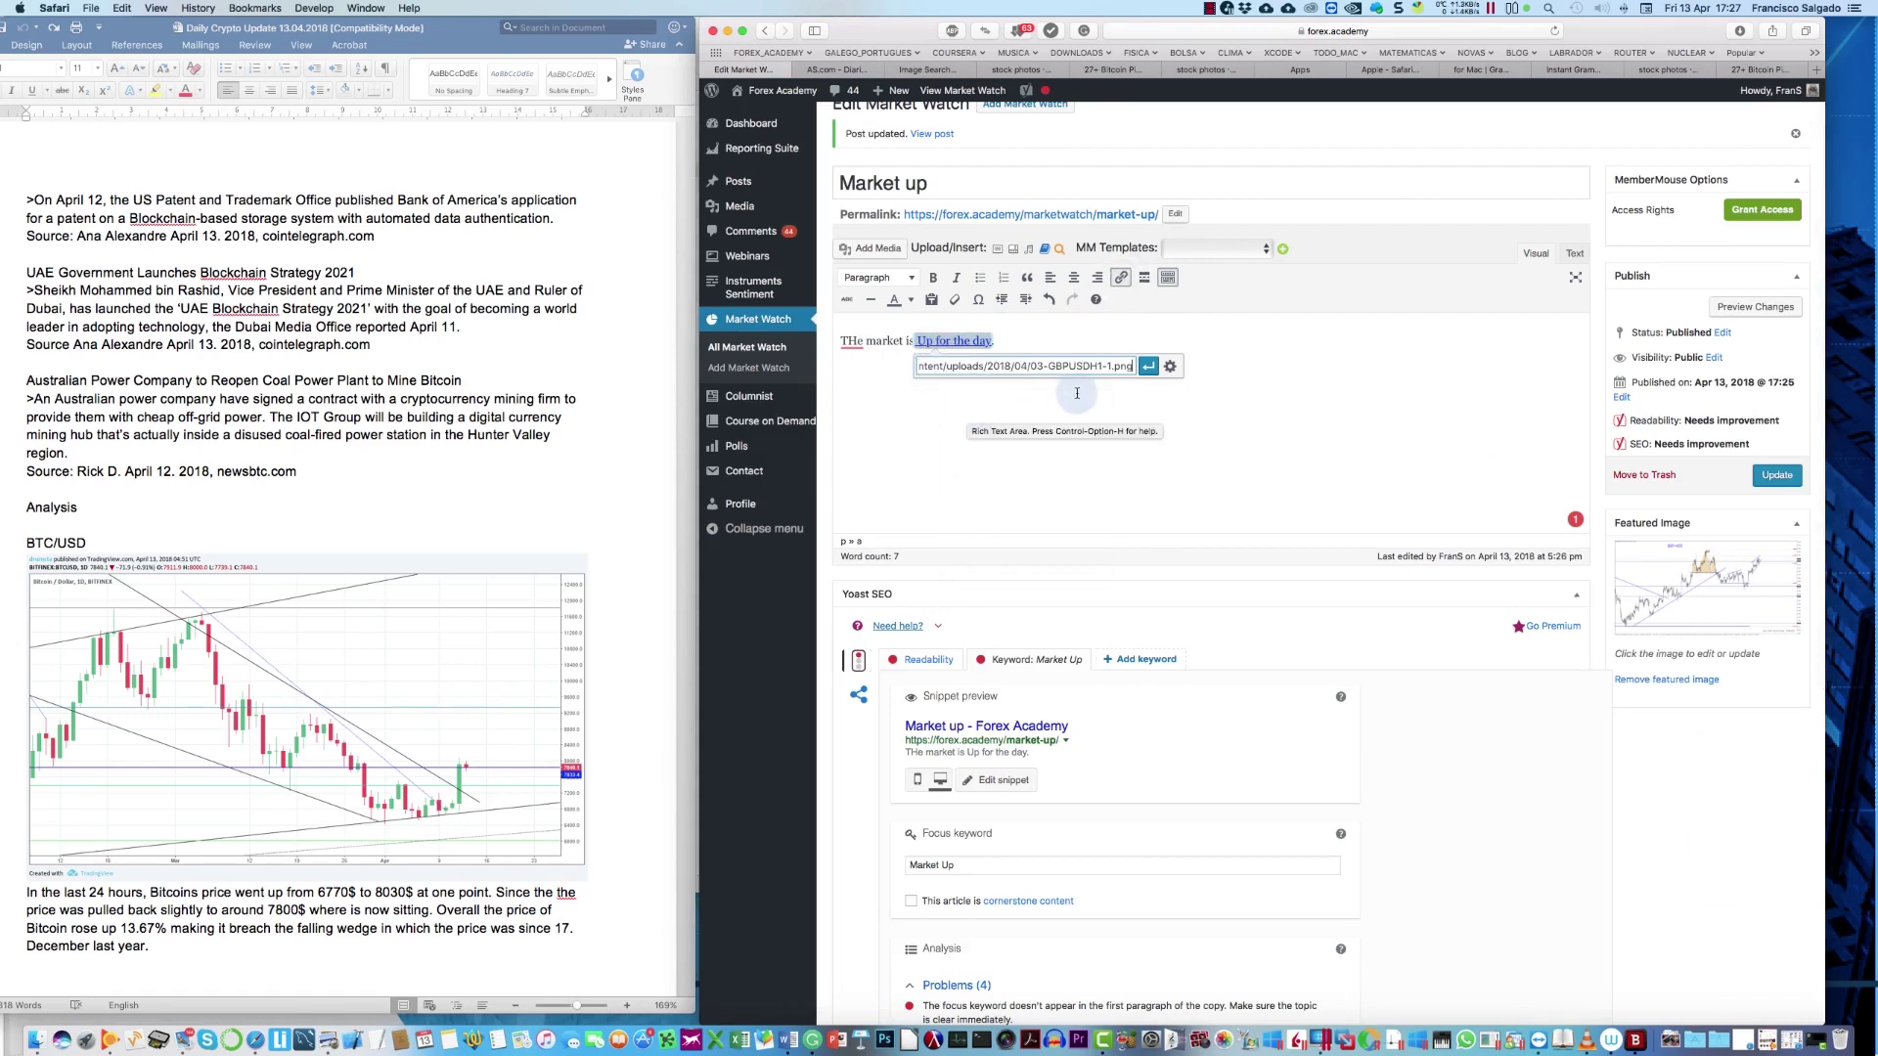
{"action": "left_click", "coordinate": [1171, 368]}
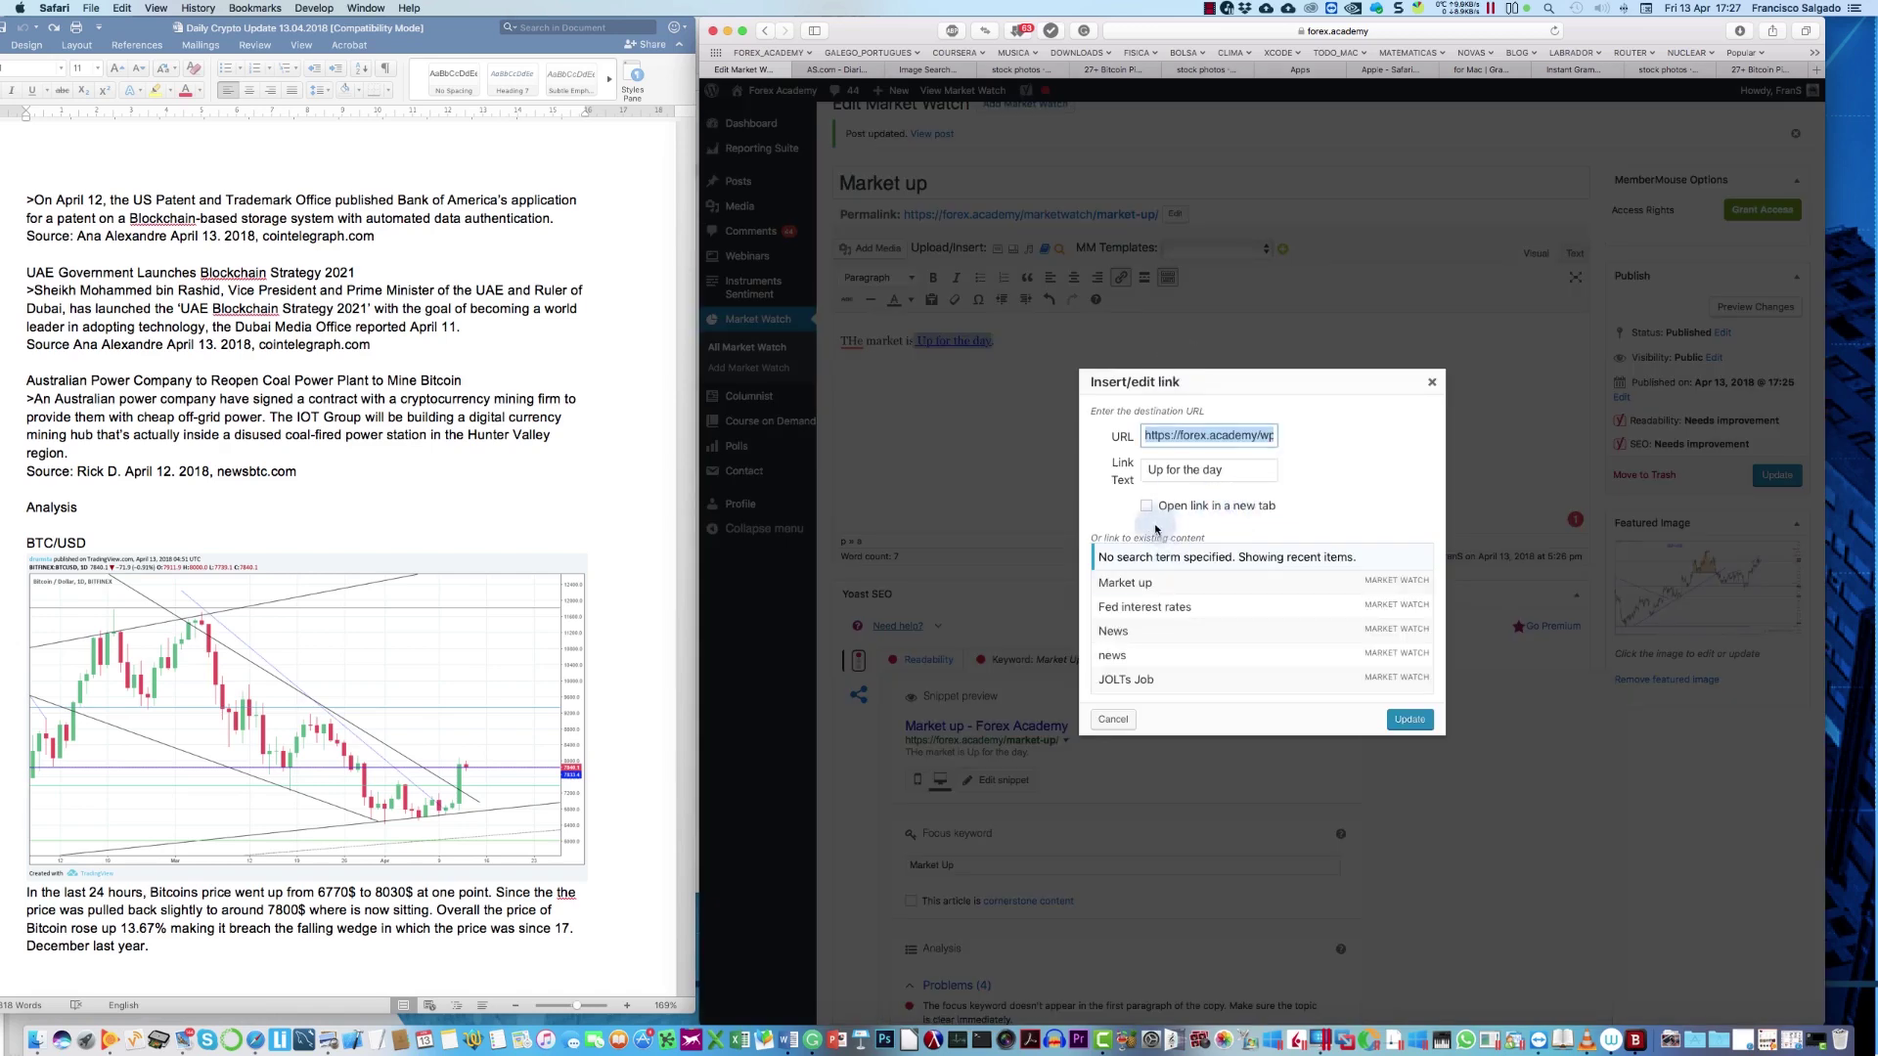
{"action": "left_click", "coordinate": [1146, 506]}
{"action": "left_click", "coordinate": [1410, 718]}
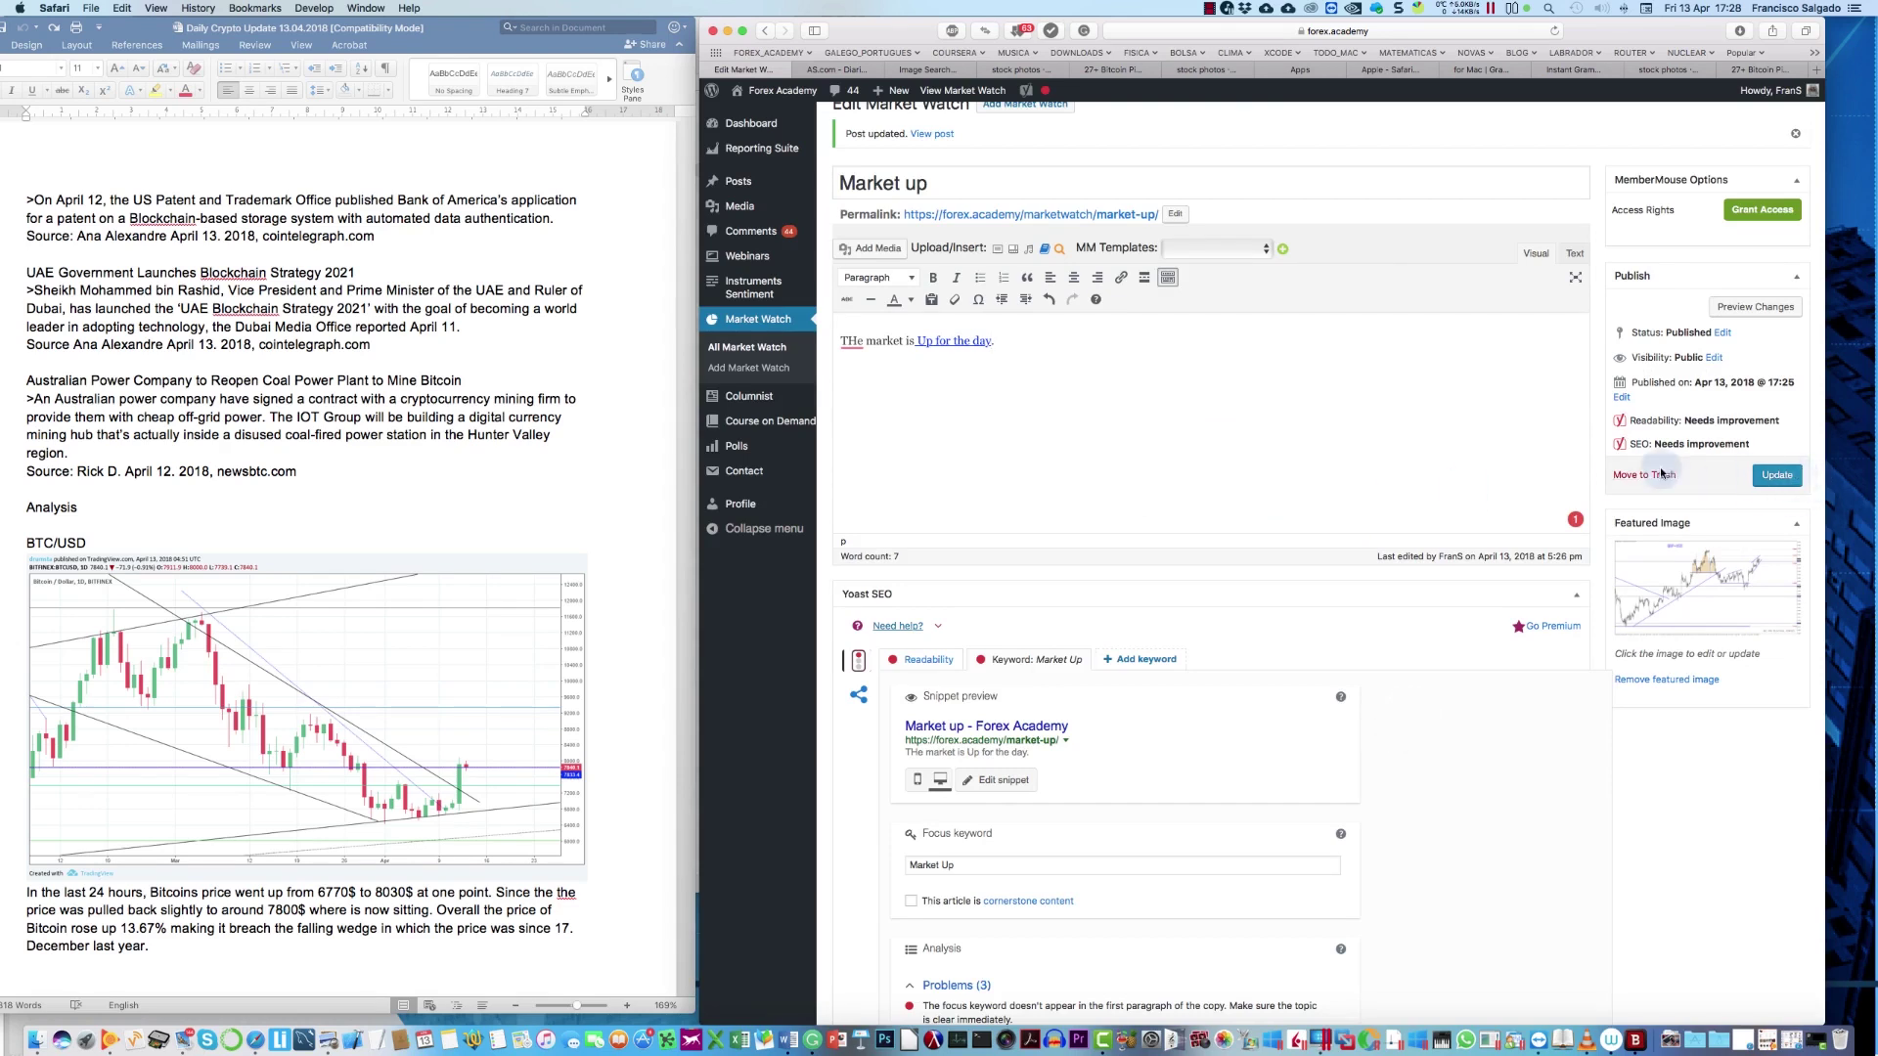
Step: Colour the linked text red, after briefly trying blue and dark red
{"action": "left_click", "coordinate": [923, 341]}
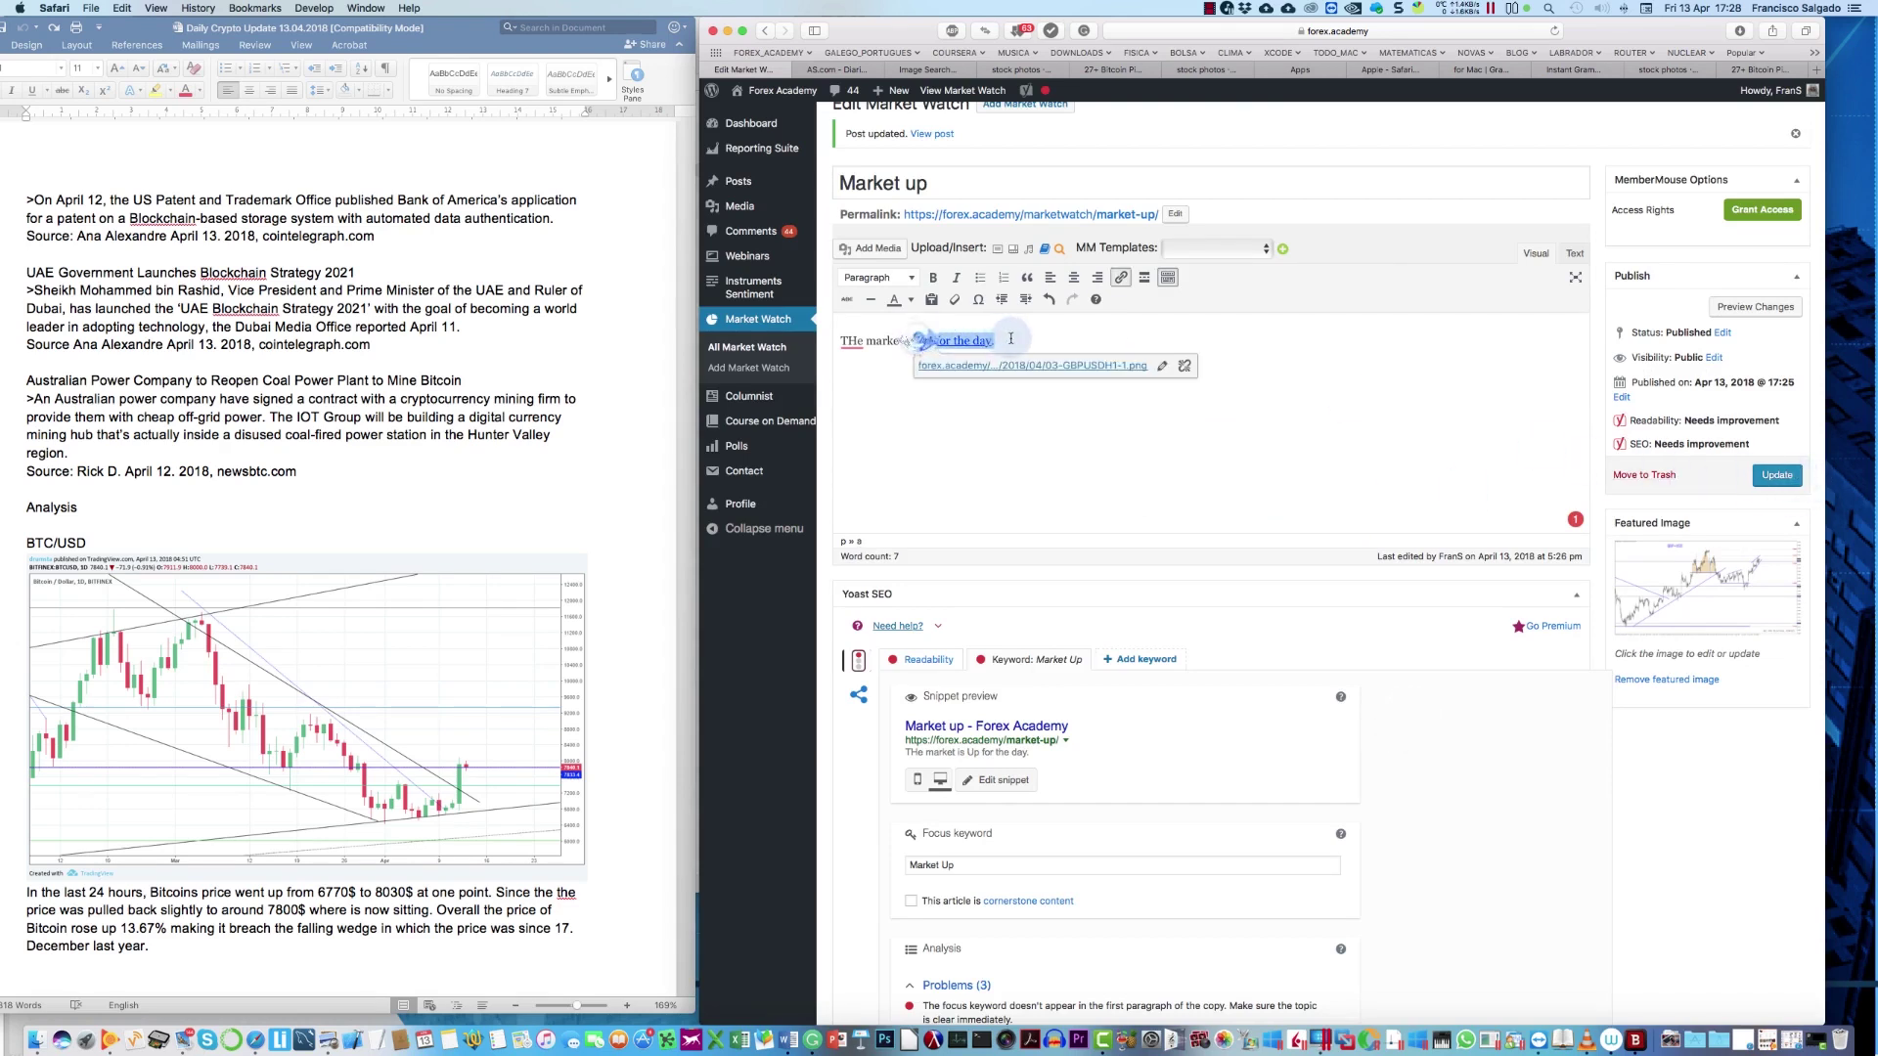
{"action": "left_click", "coordinate": [911, 303]}
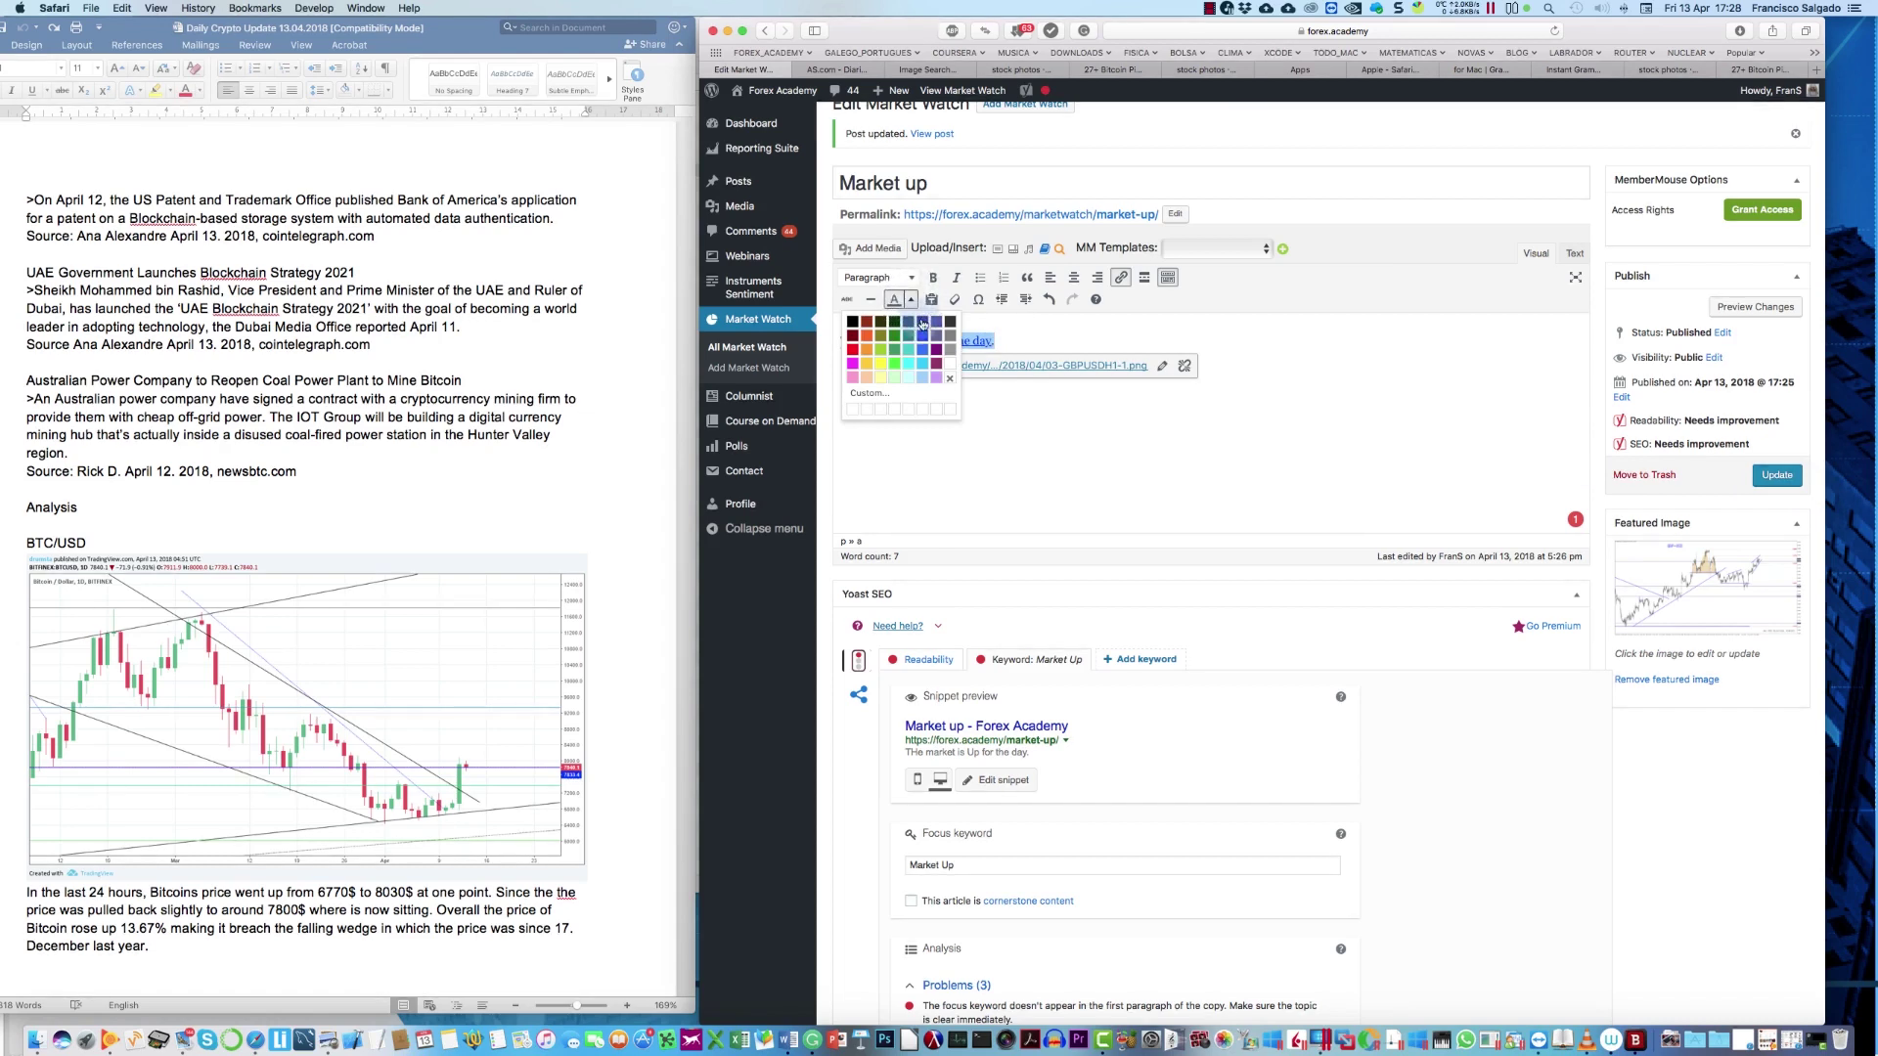
{"action": "left_click", "coordinate": [922, 323]}
{"action": "left_click", "coordinate": [957, 443]}
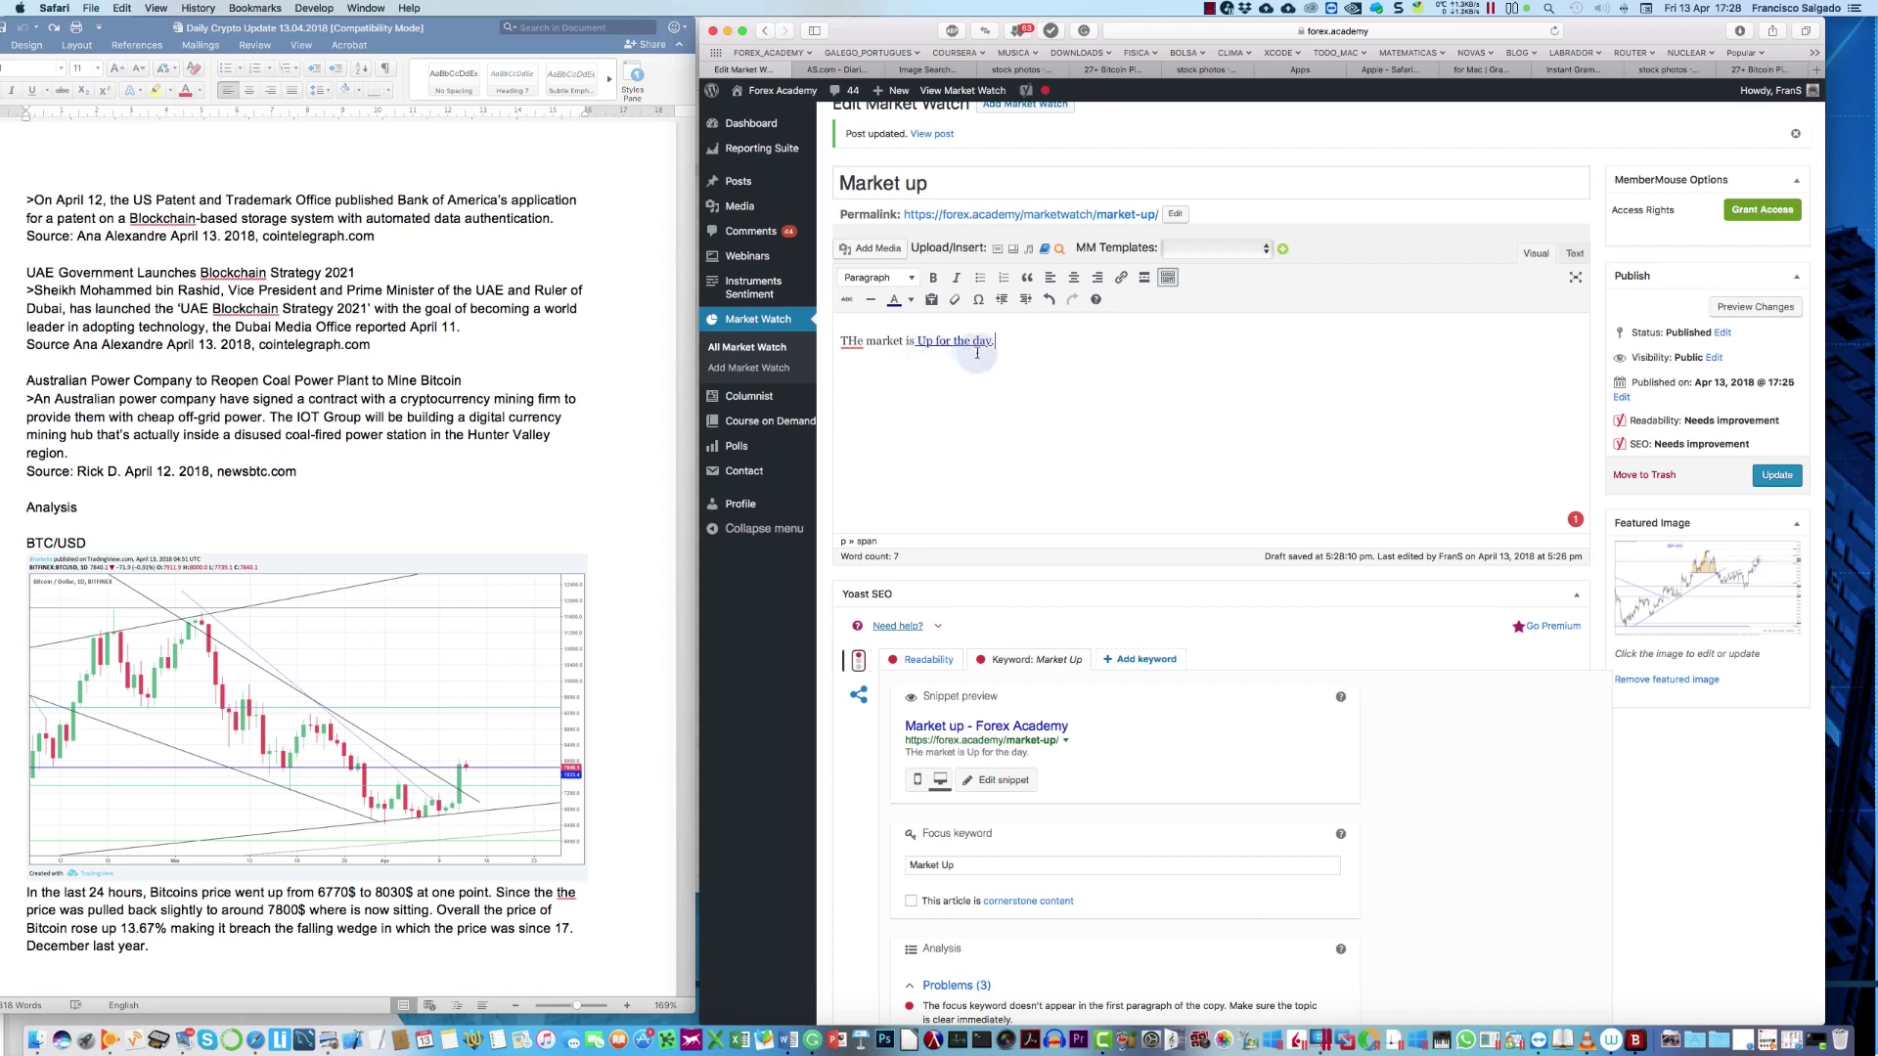
{"action": "left_click", "coordinate": [910, 300]}
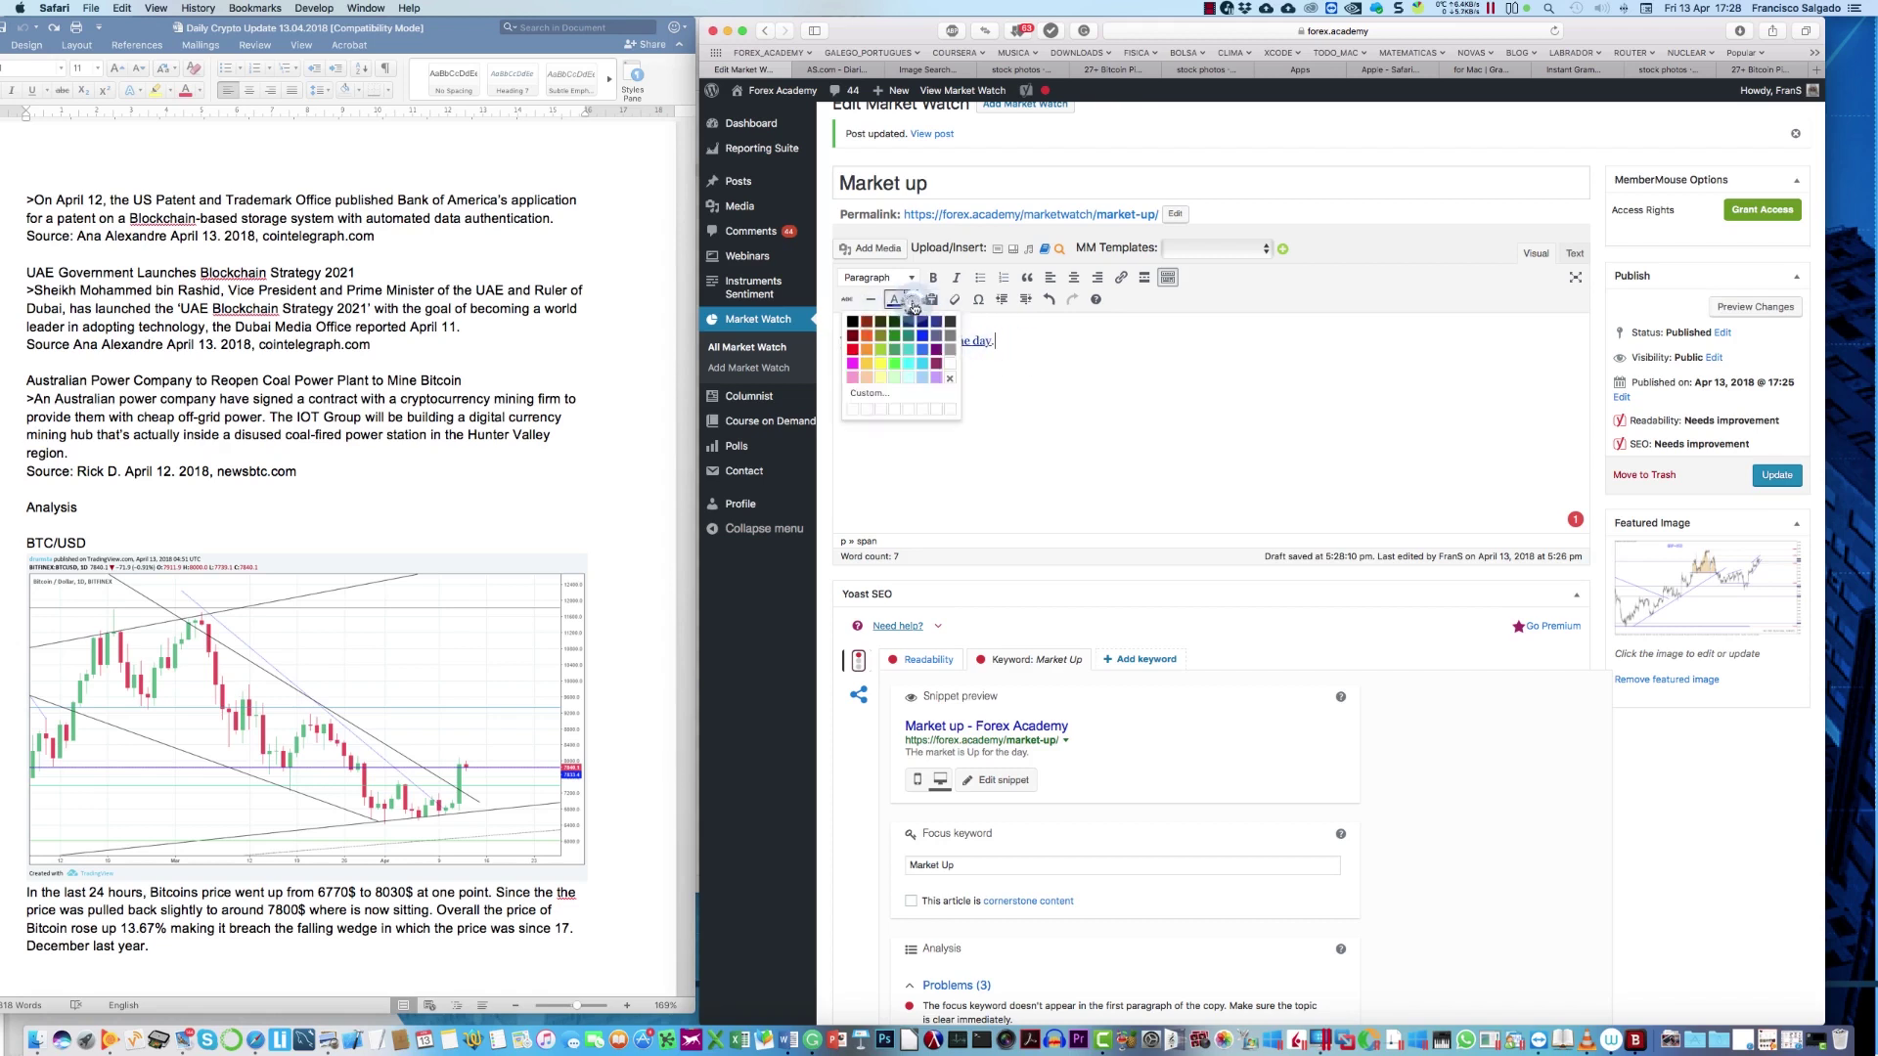
{"action": "left_click", "coordinate": [870, 326]}
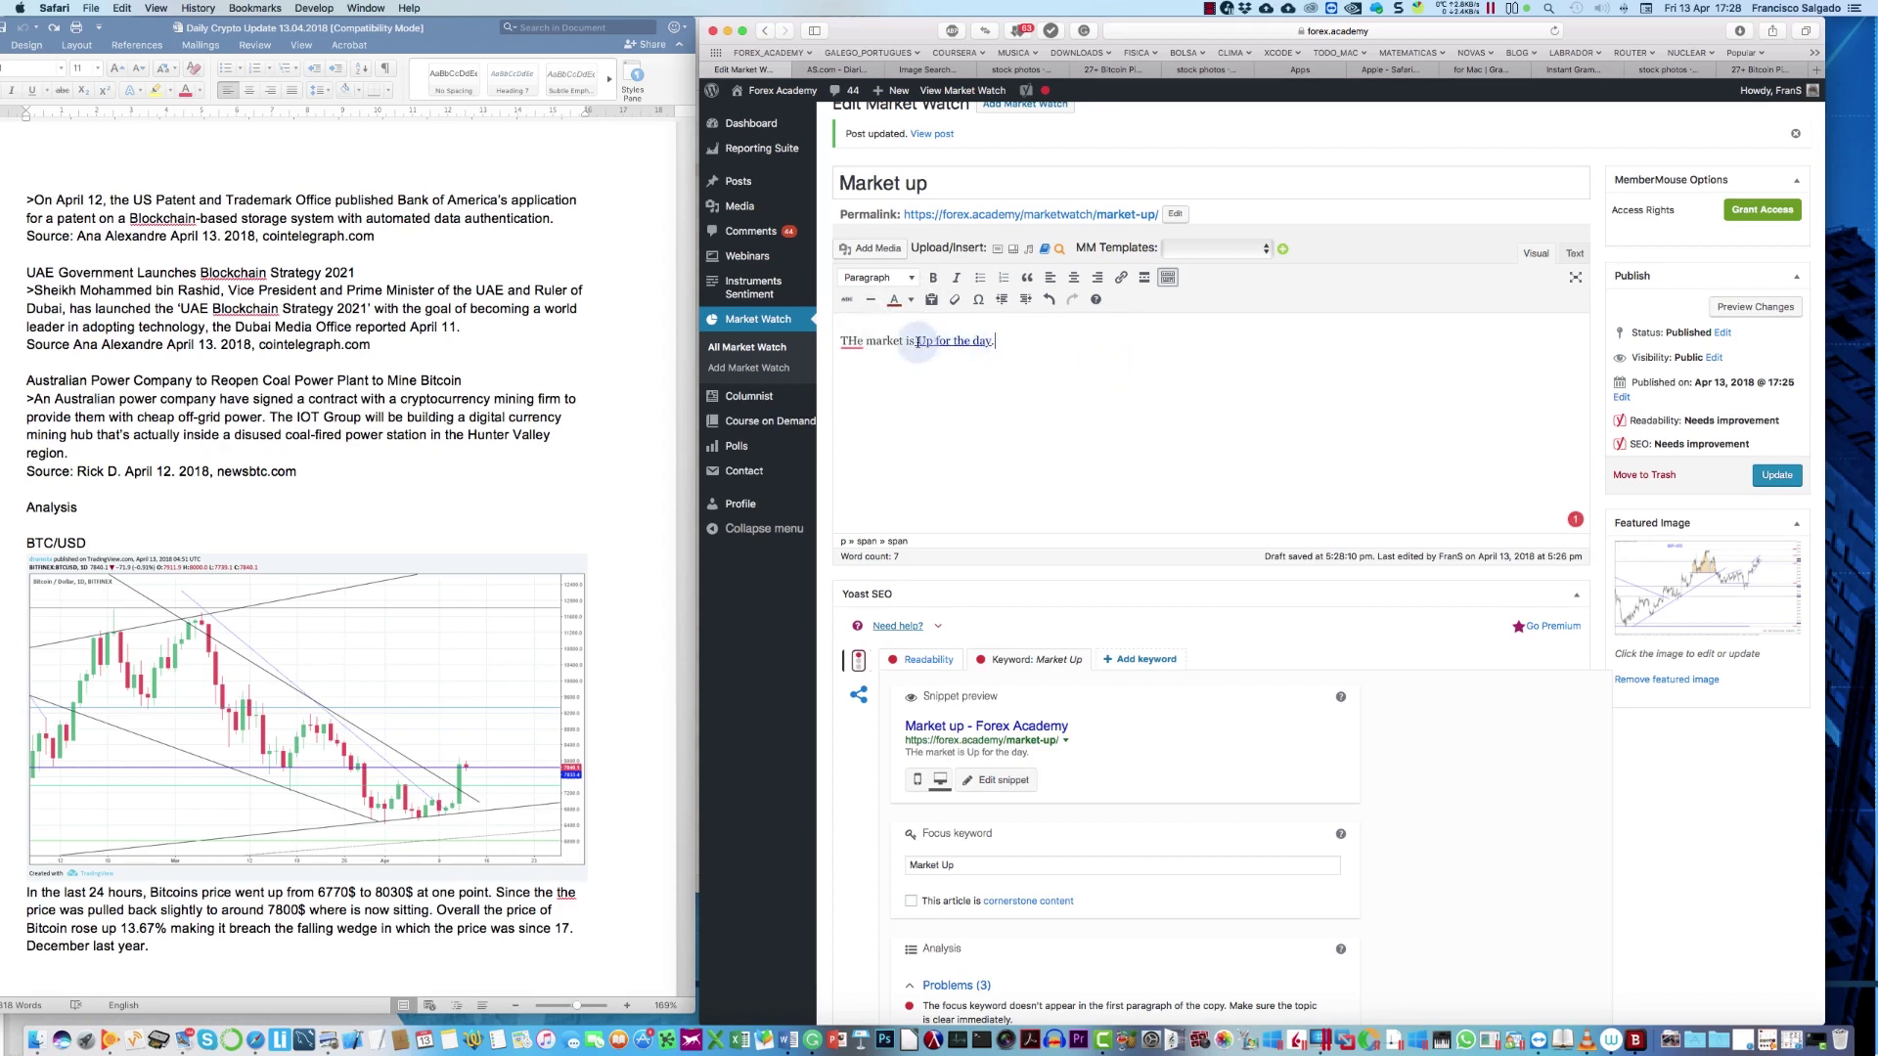
{"action": "left_click_drag", "start_coordinate": [918, 341], "coordinate": [995, 341]}
{"action": "left_click", "coordinate": [910, 300]}
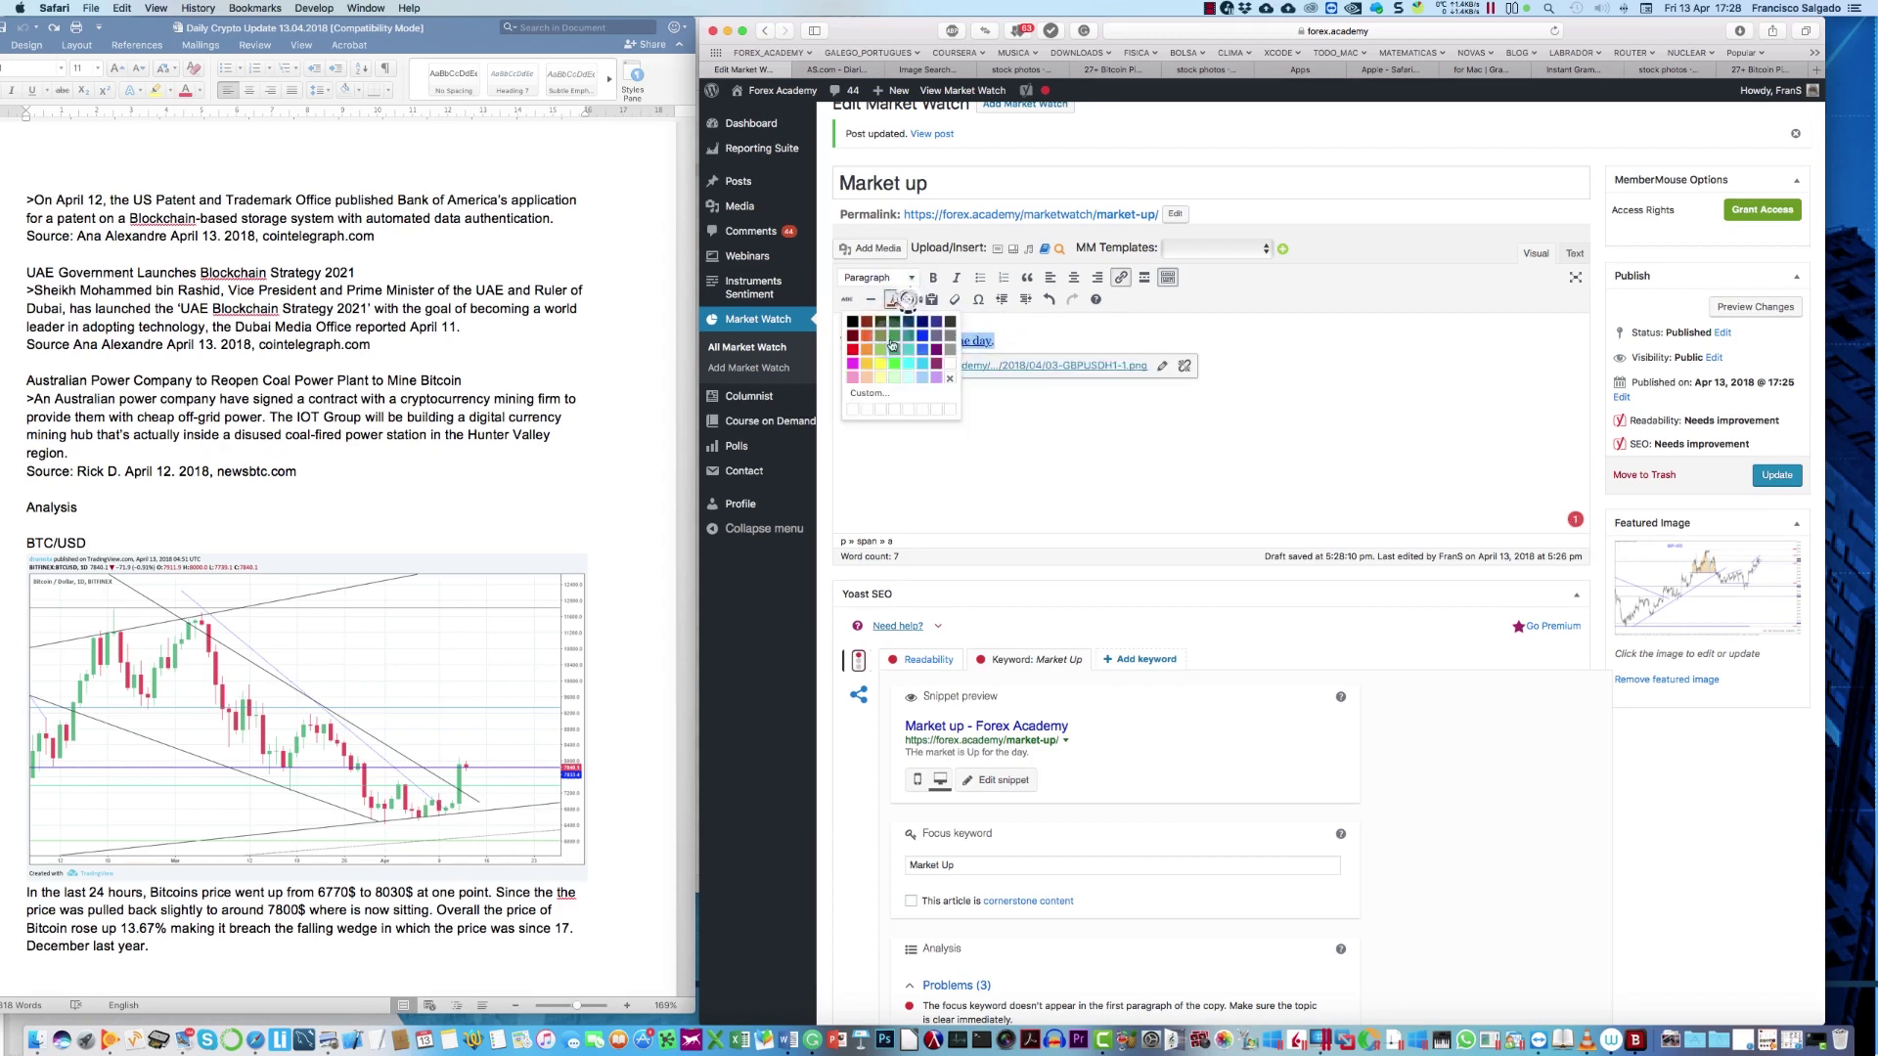
{"action": "left_click", "coordinate": [849, 336]}
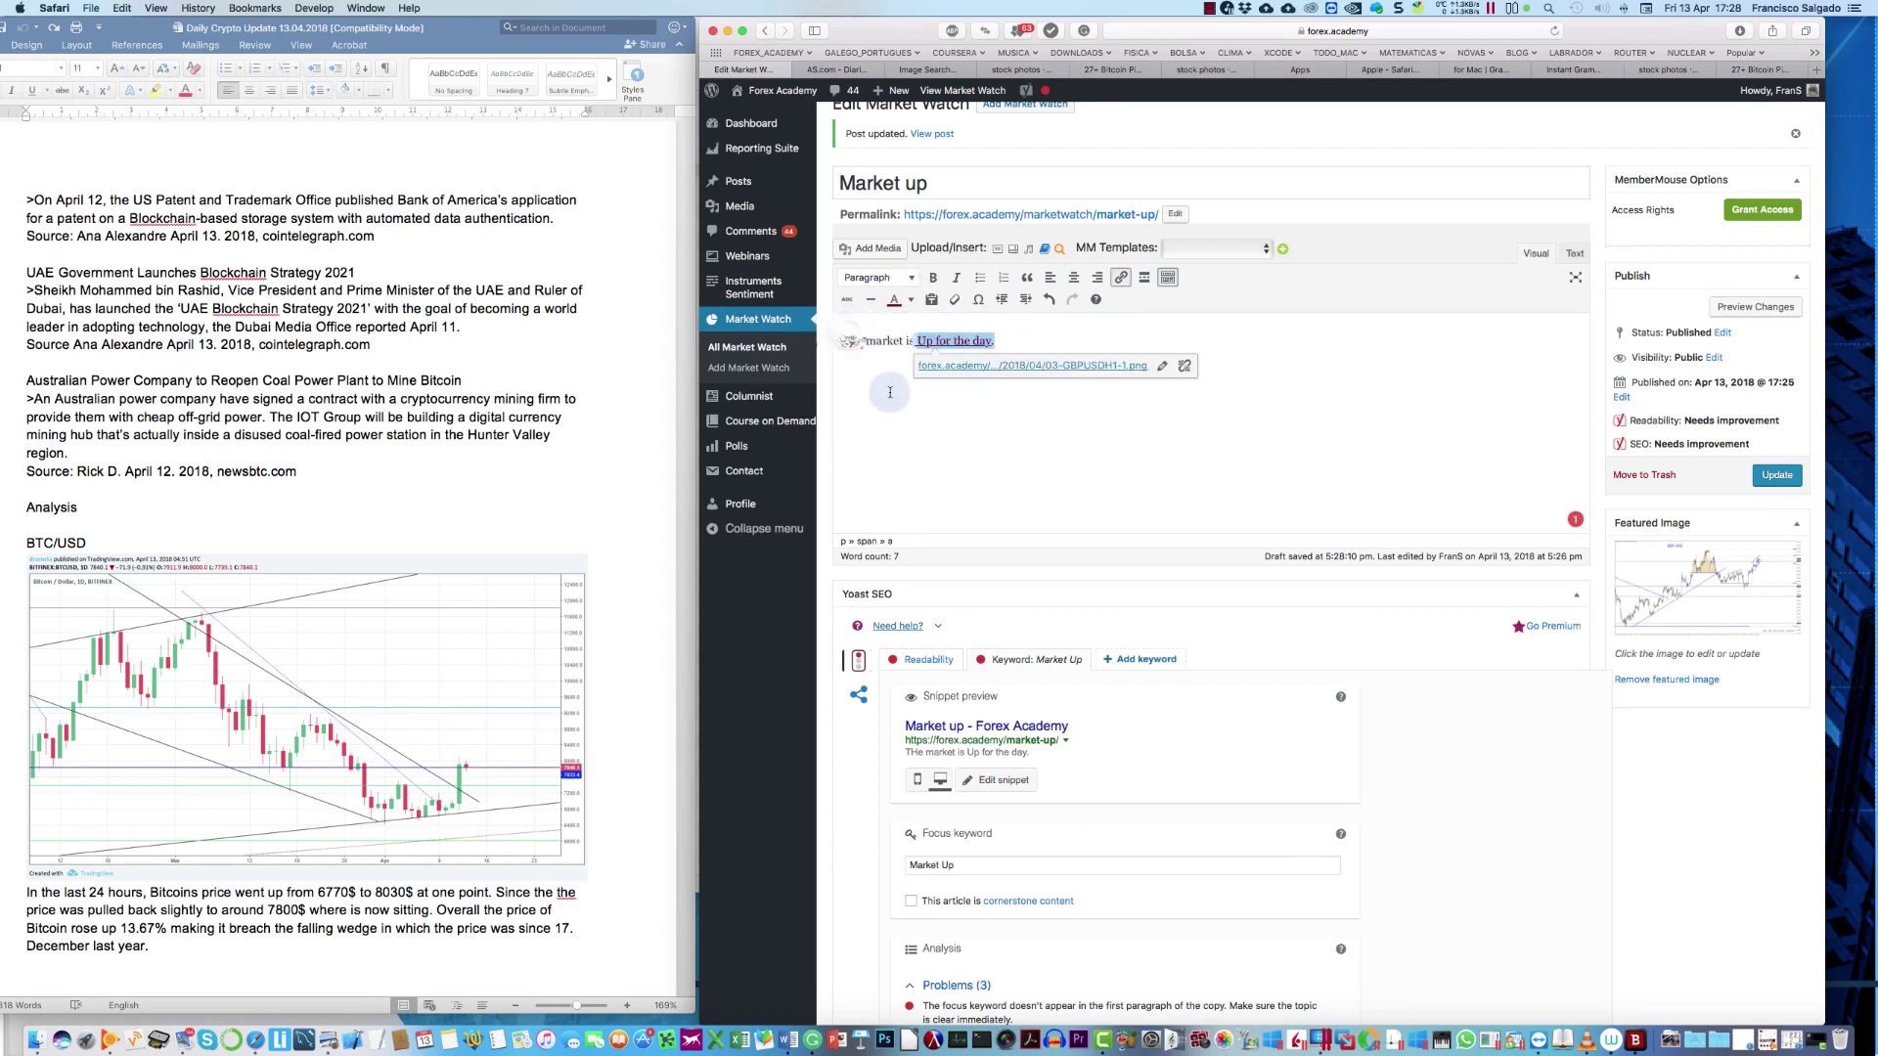
{"action": "key", "text": "Right"}
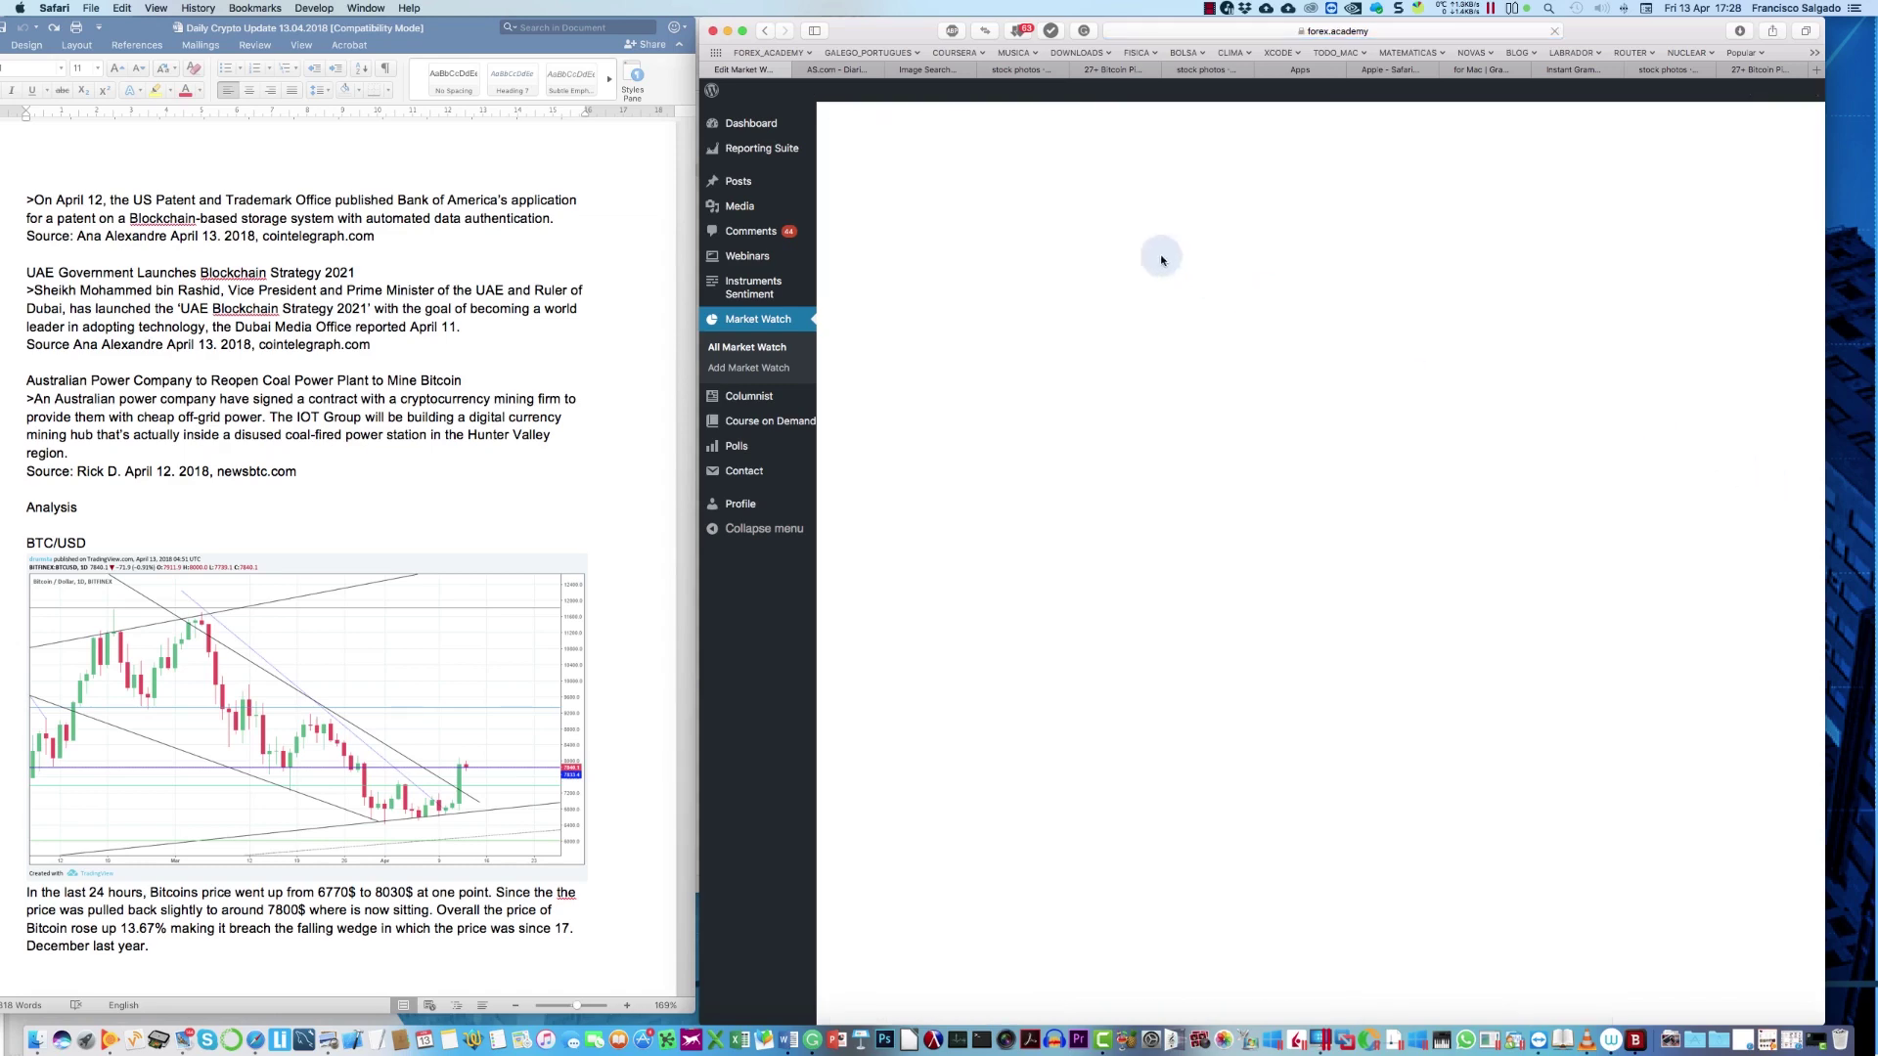
Step: On the live Market Watch page, follow the red 'Up for the day.' link to the full-size 03-GBPUSDH1-1.png chart
{"action": "right_click", "coordinate": [936, 161]}
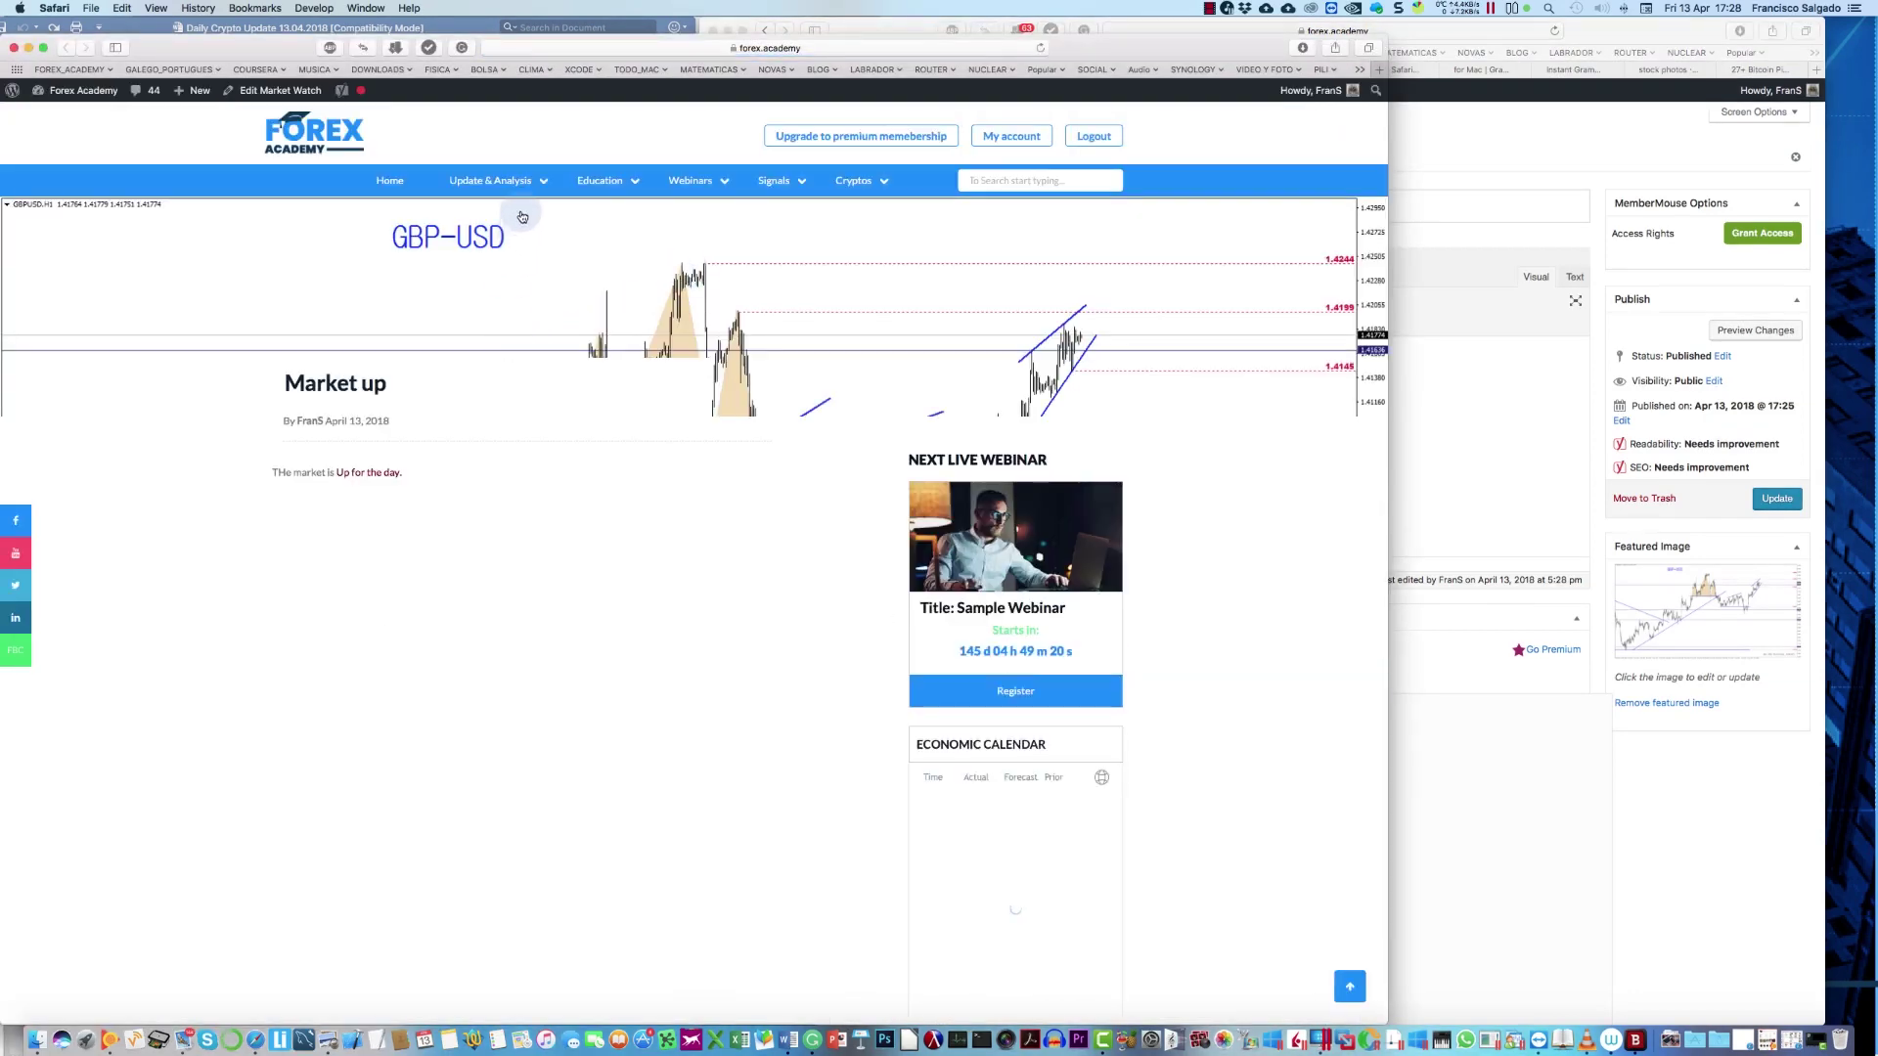
{"action": "mouse_move", "coordinate": [508, 186]}
{"action": "left_click", "coordinate": [511, 223]}
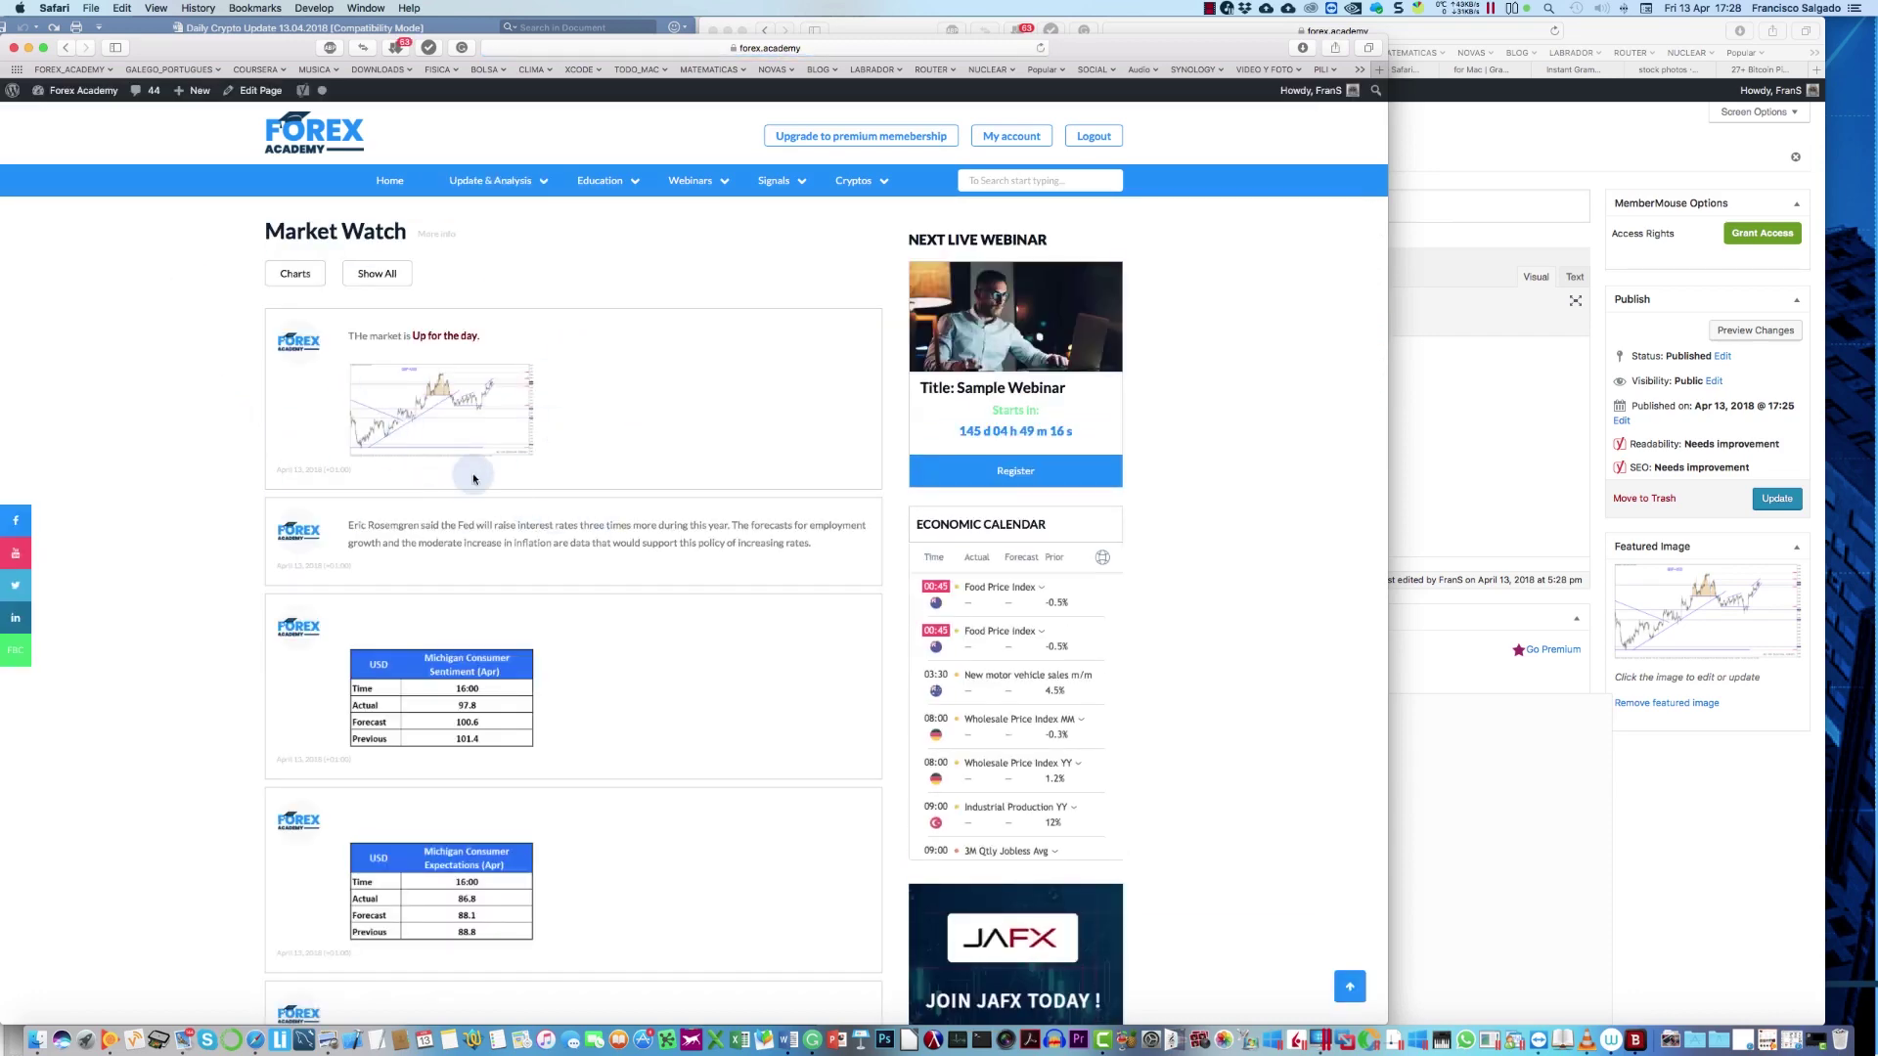
{"action": "left_click", "coordinate": [449, 422]}
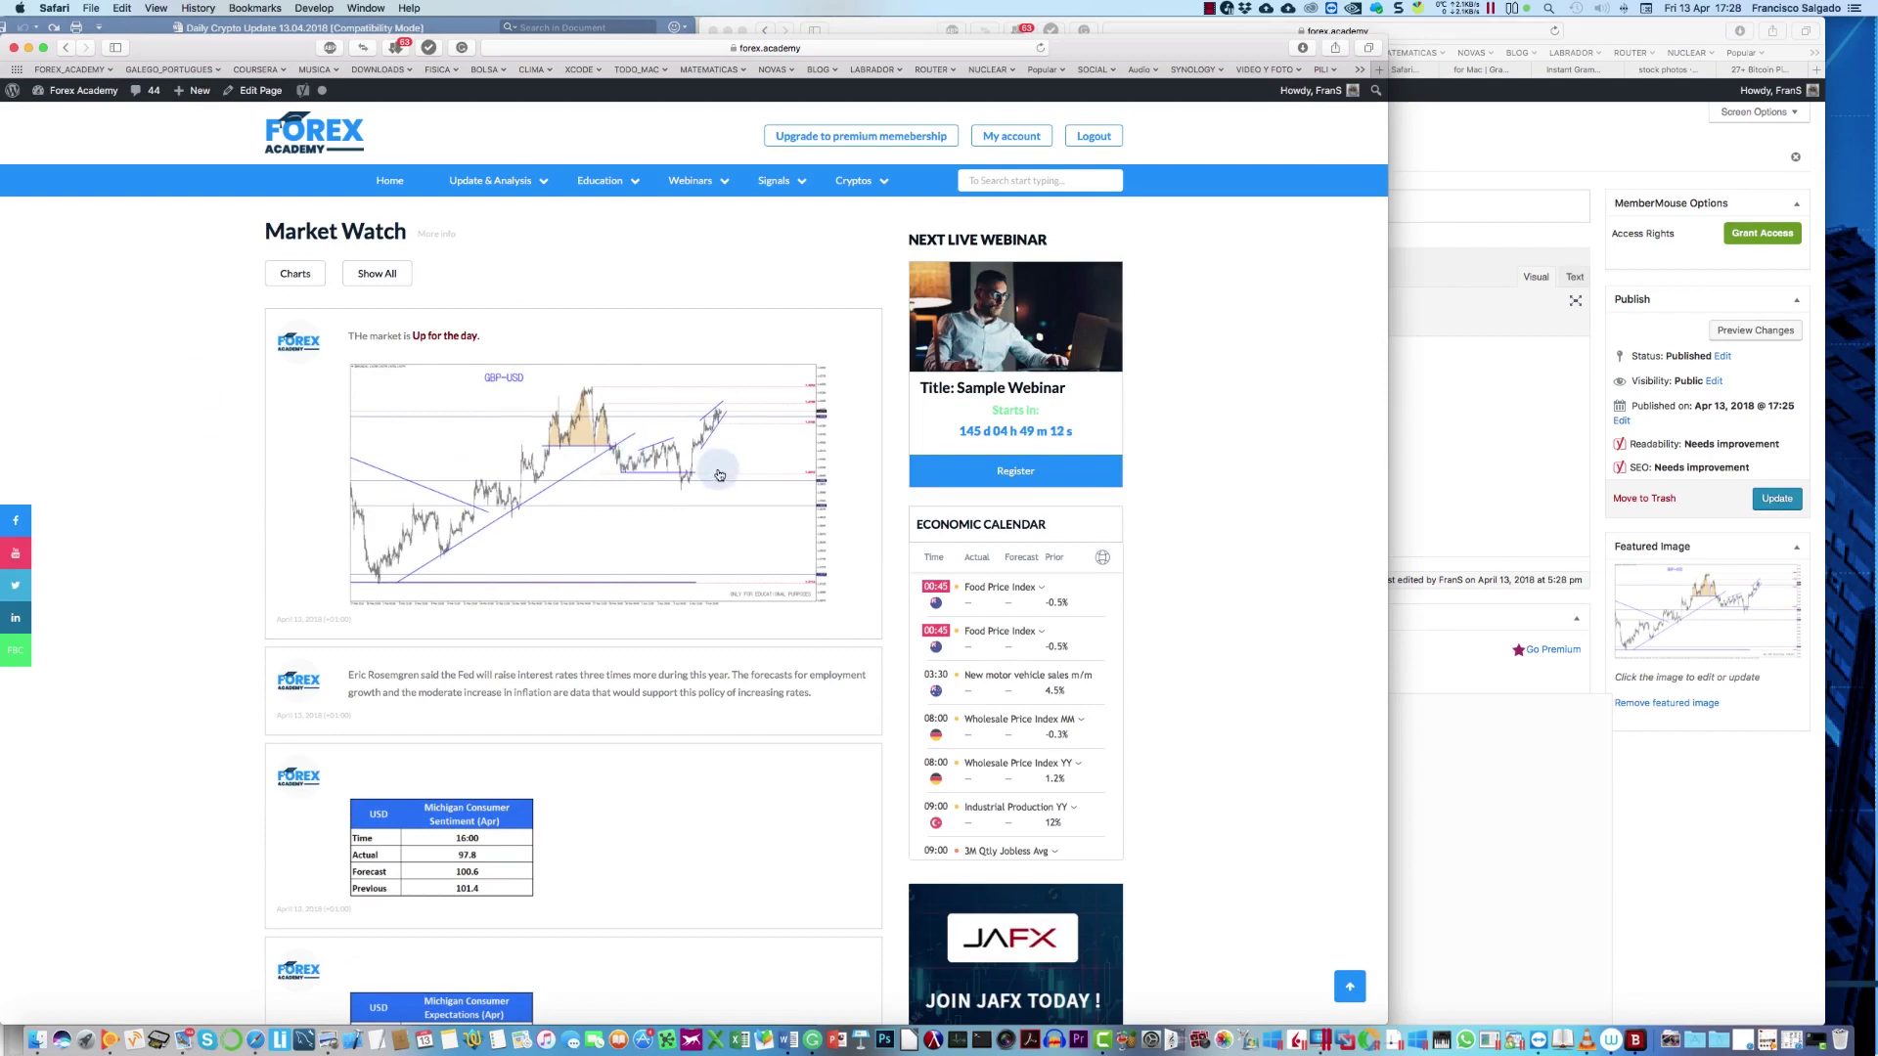
{"action": "left_click", "coordinate": [440, 321]}
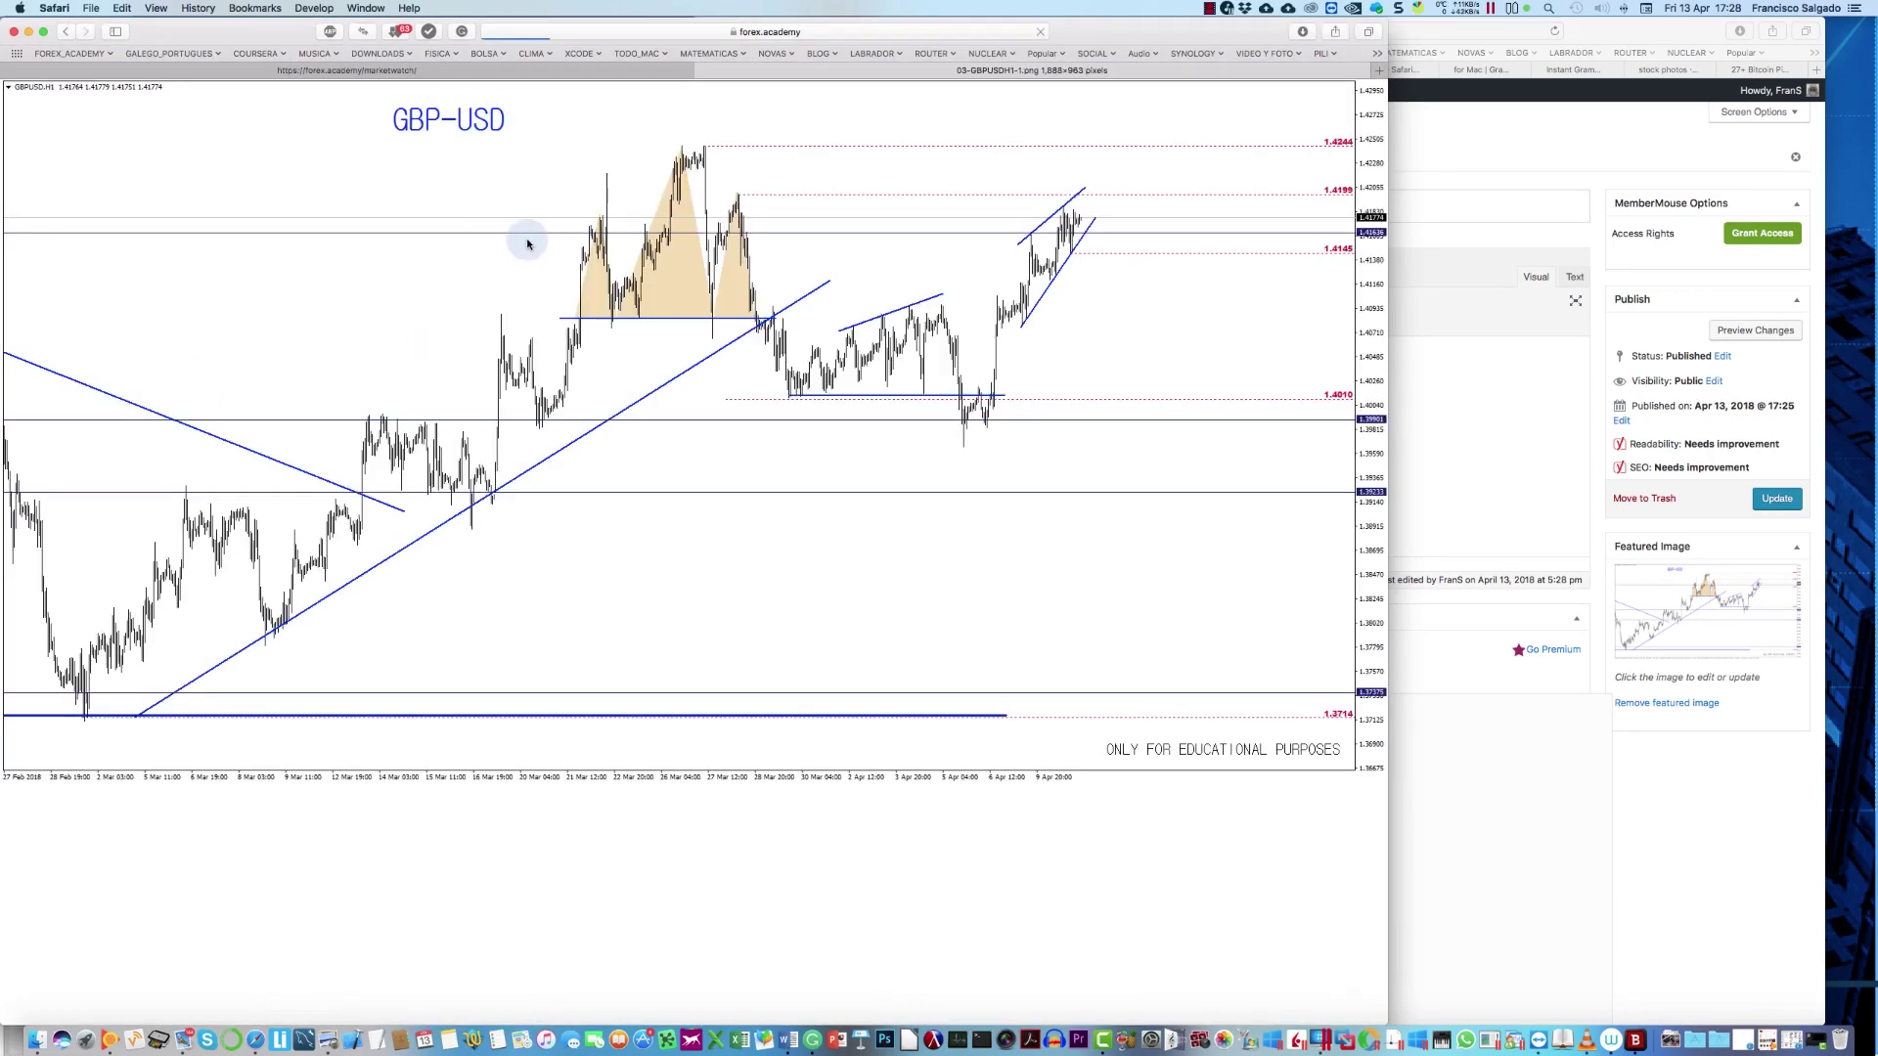